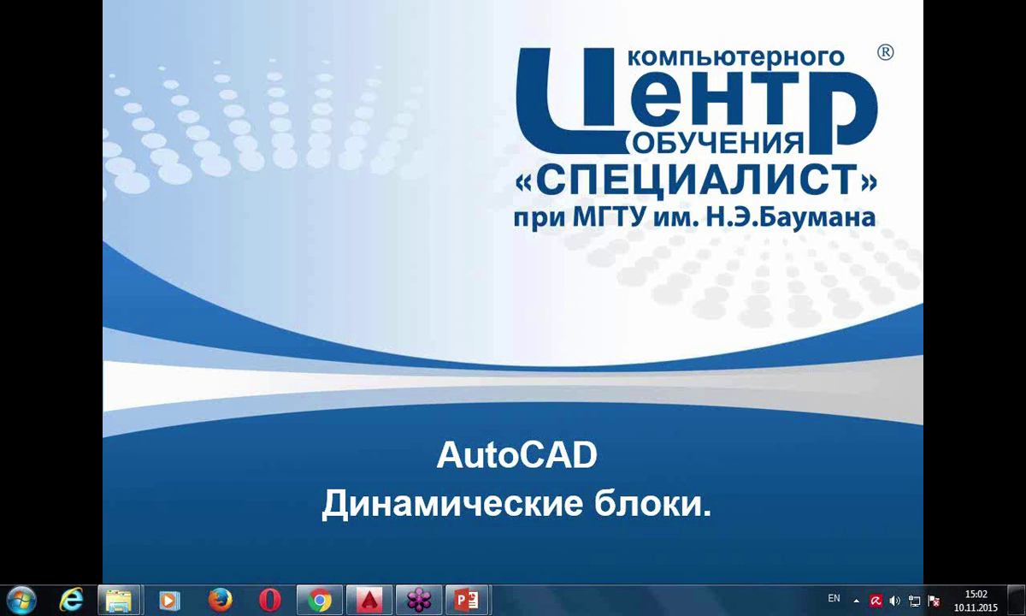
Advance the slideshow to slide 4, 'Что такое блок?', then end the show
click(738, 375)
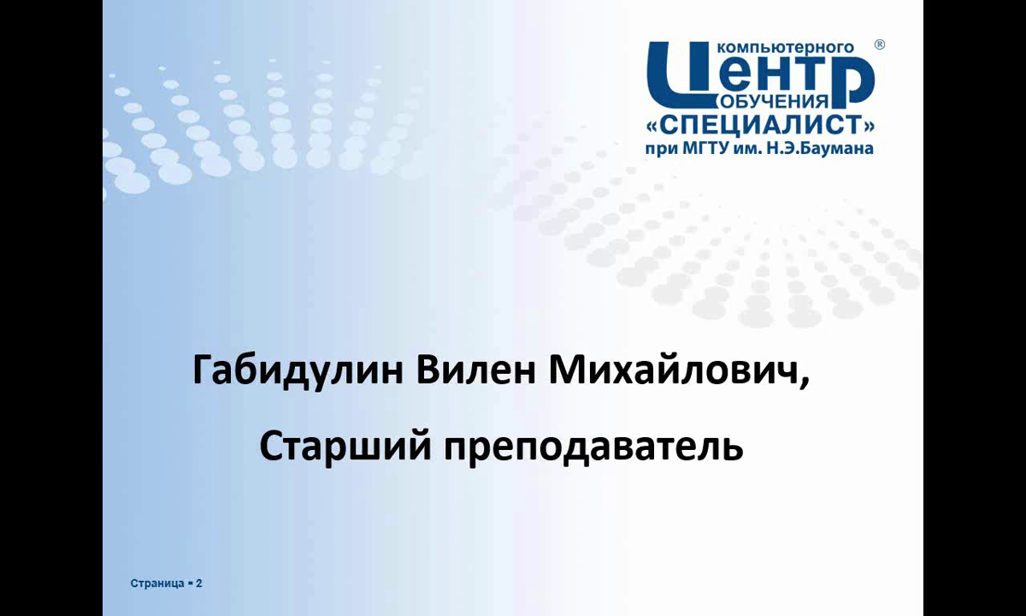
key(Right)
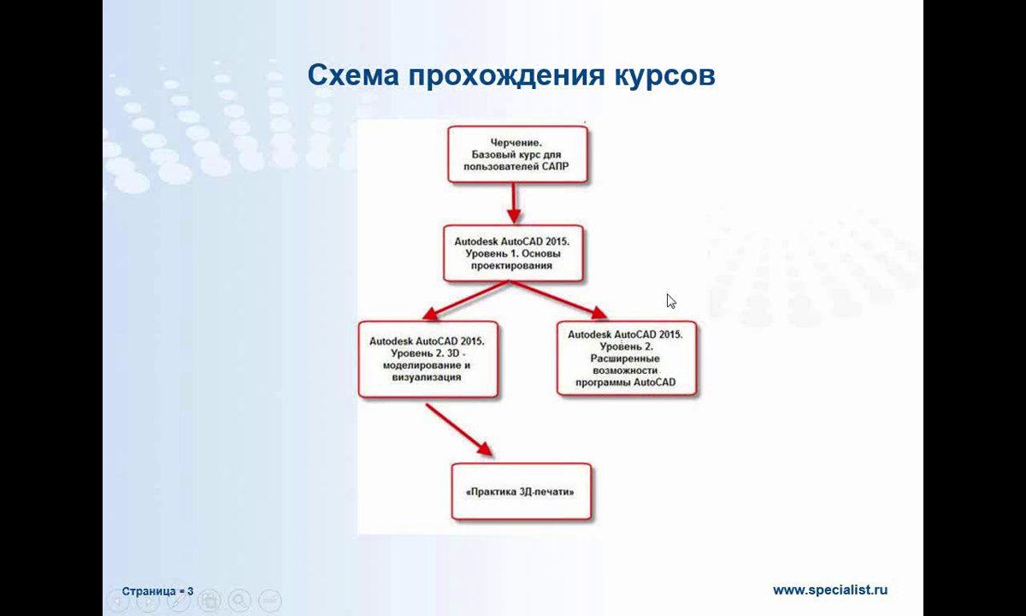
click(513, 250)
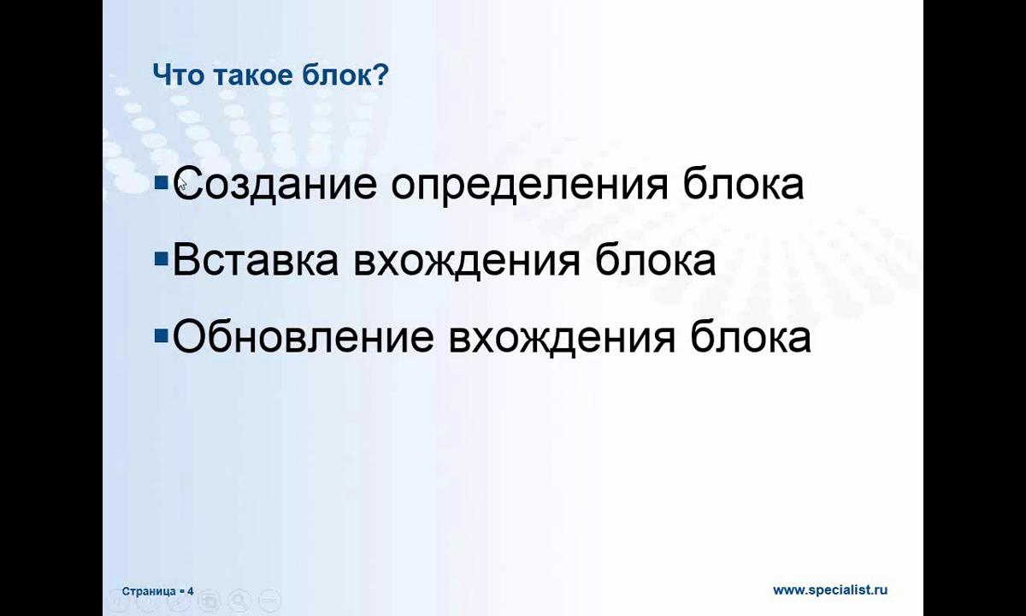
key(Left)
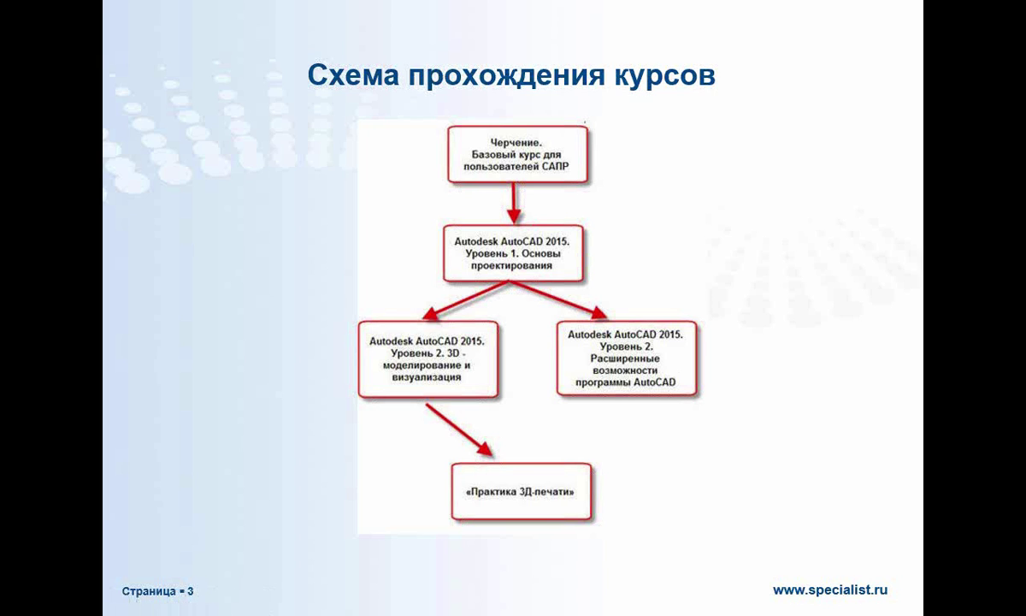
key(Right)
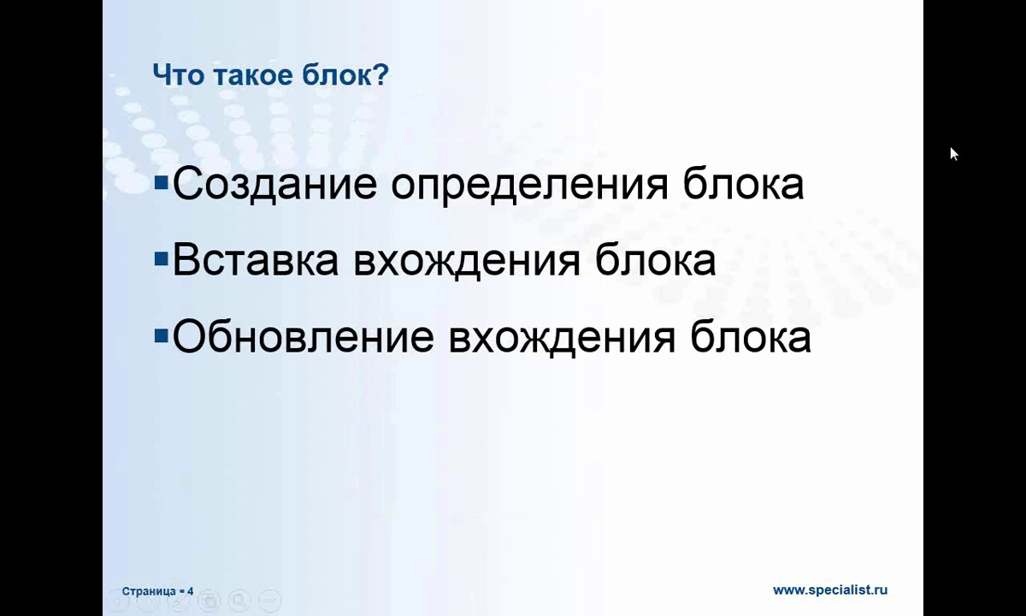
key(Escape)
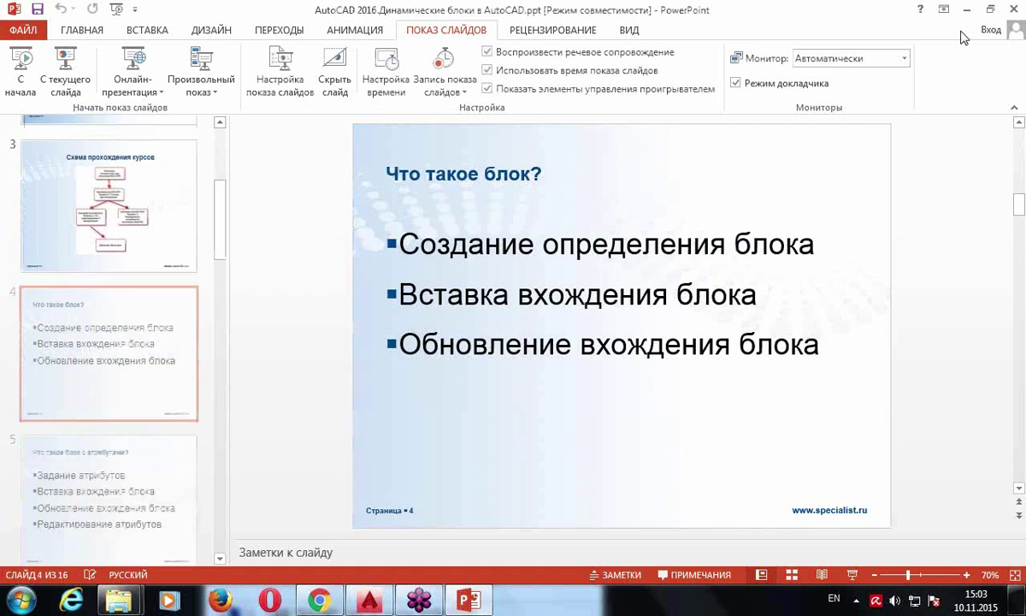
Switch to AutoCAD, close the Block Editor, and delete the leftover rectangle
click(970, 10)
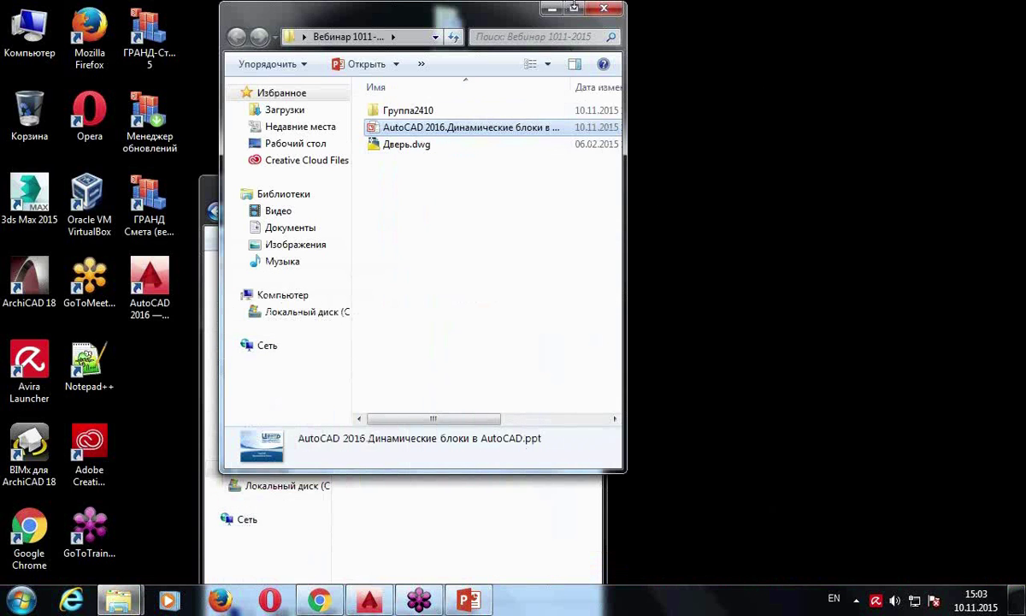
click(552, 10)
click(369, 599)
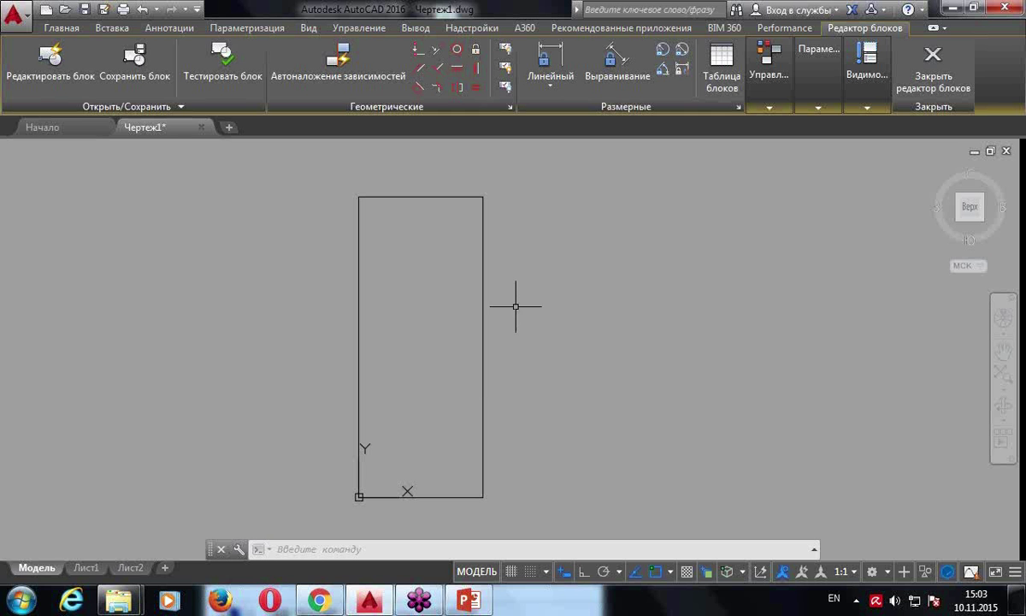
click(937, 56)
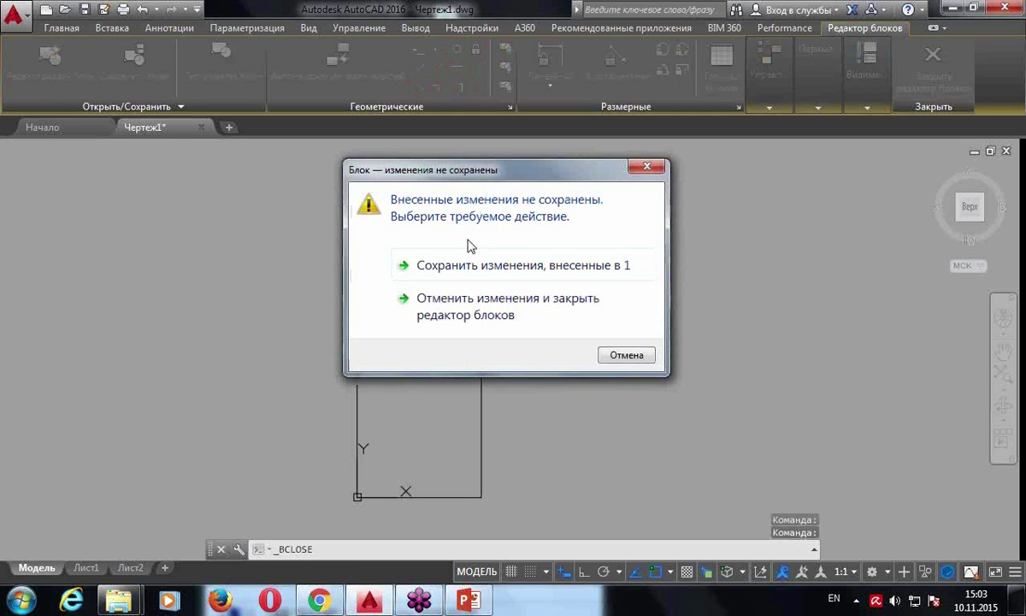
click(476, 291)
click(437, 305)
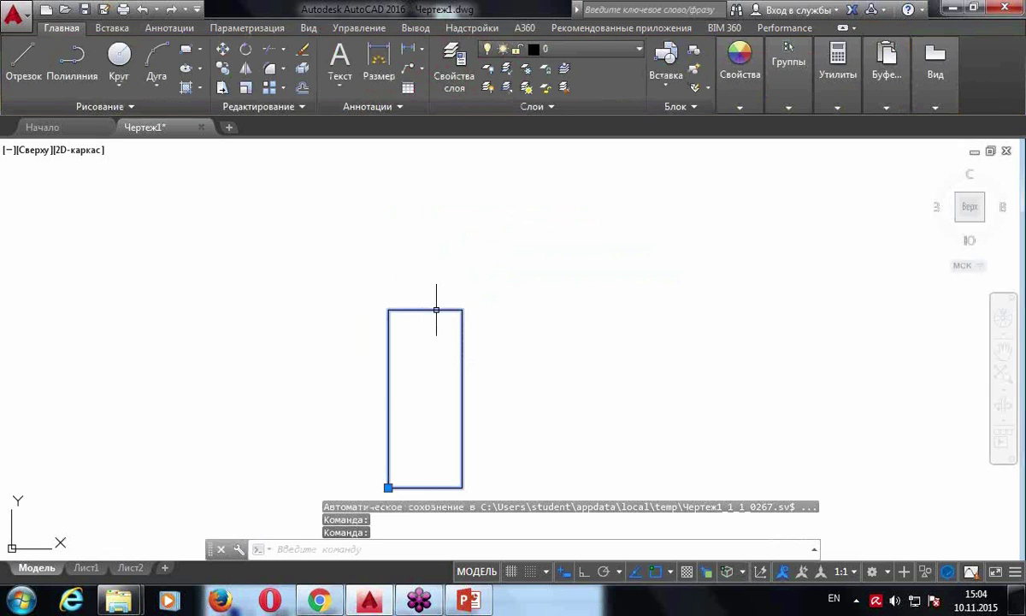
key(Delete)
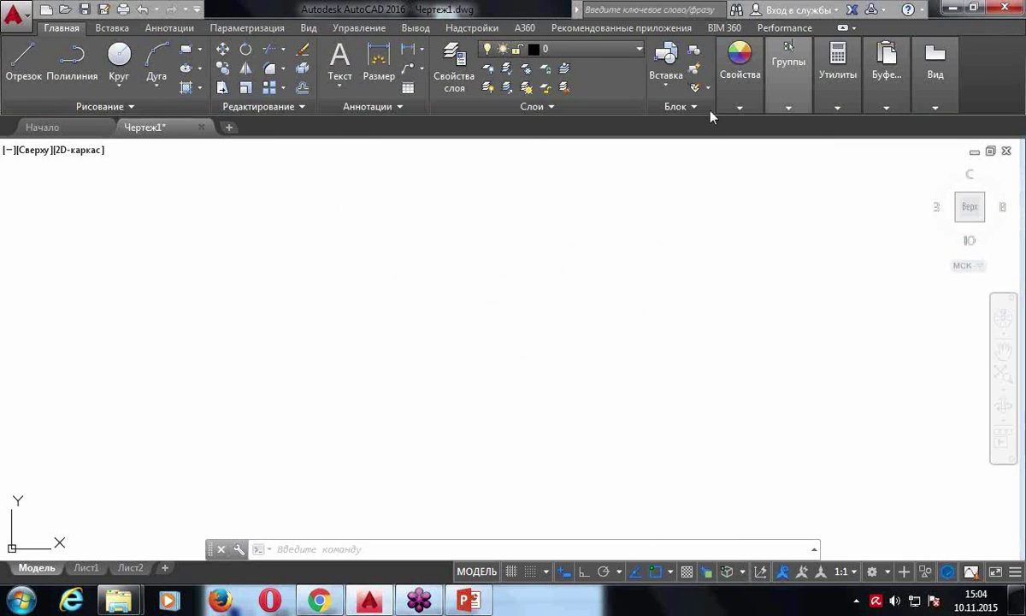
Draw the tall outer rectangle, entering 10 and 20 as its size values
click(187, 51)
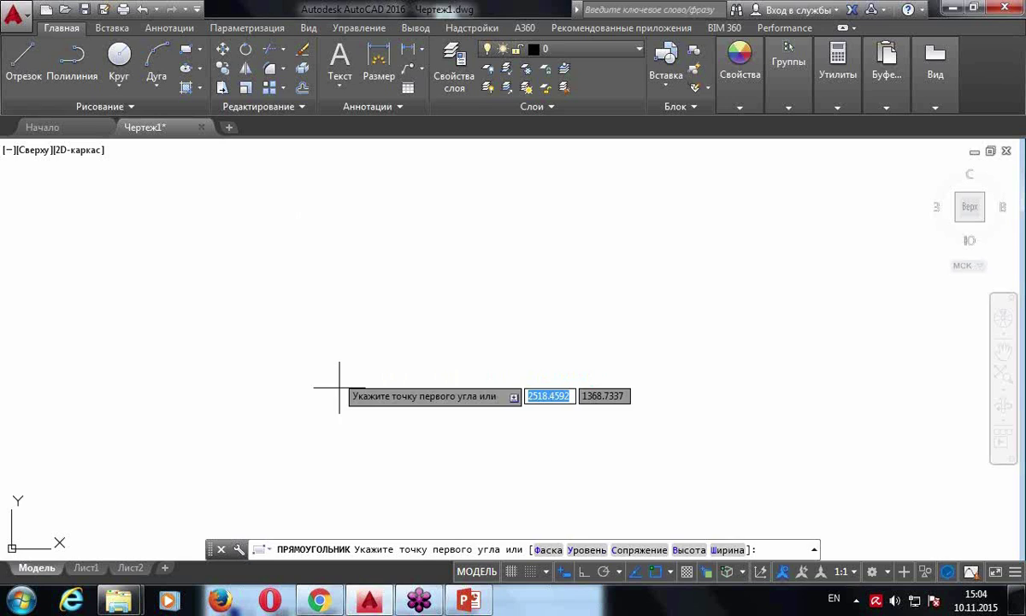
click(346, 407)
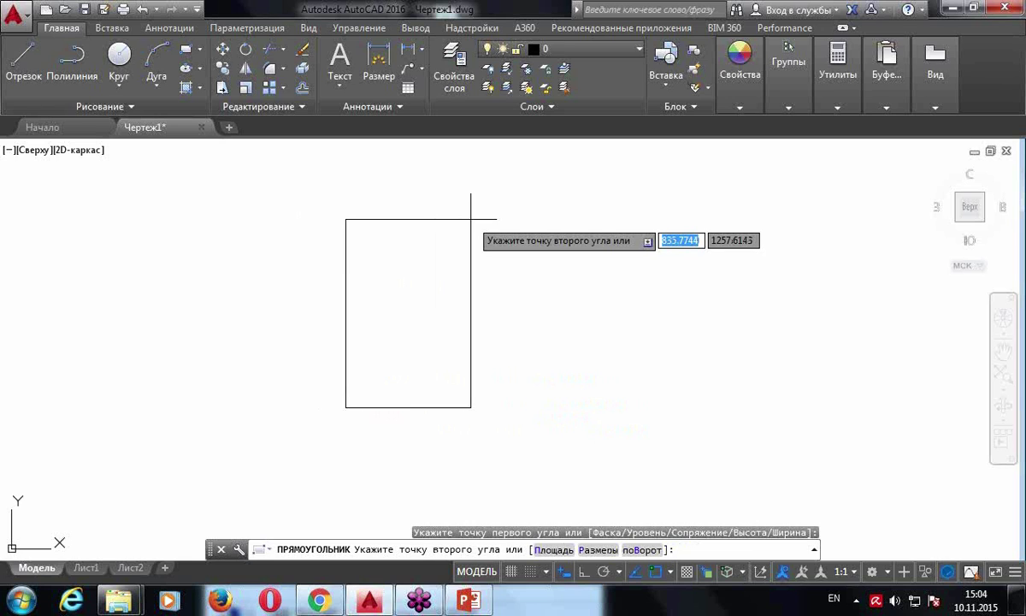
text(10)
key(Tab)
text(20)
key(Return)
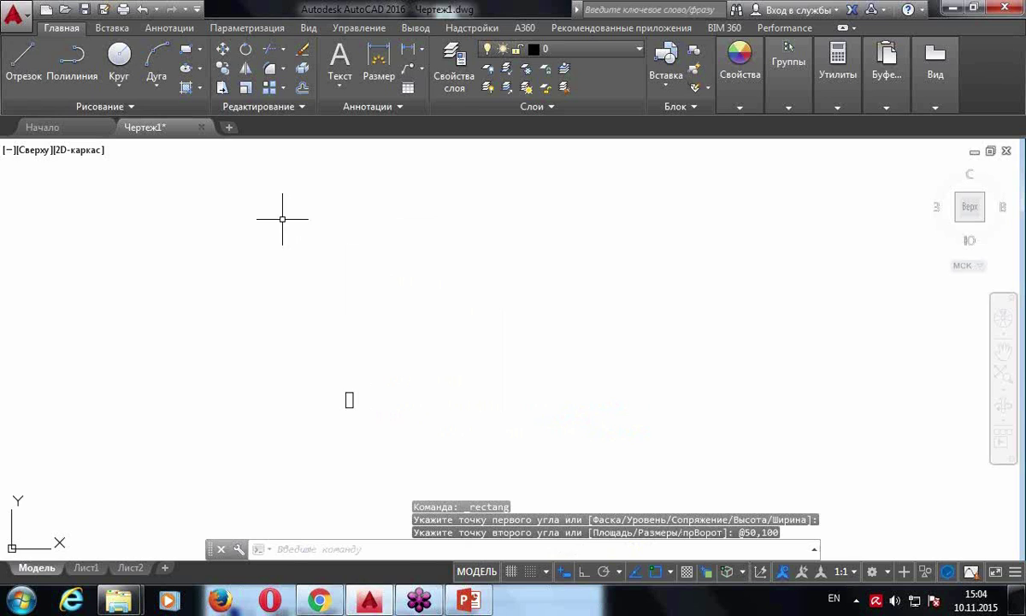
scroll(375, 351, up, 2)
scroll(381, 416, up, 3)
scroll(385, 376, up, 3)
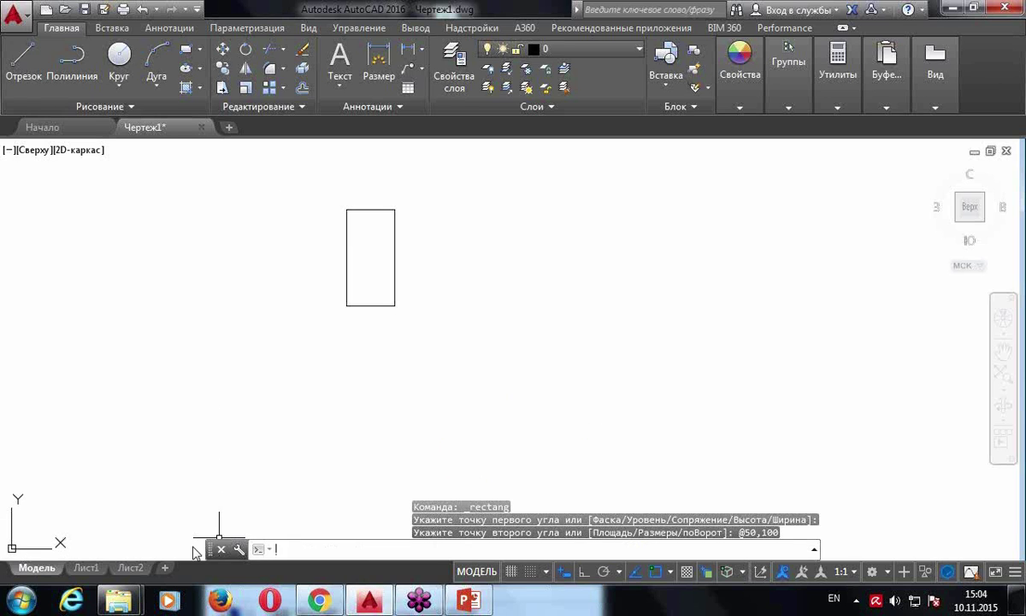
drag(211, 548, 211, 564)
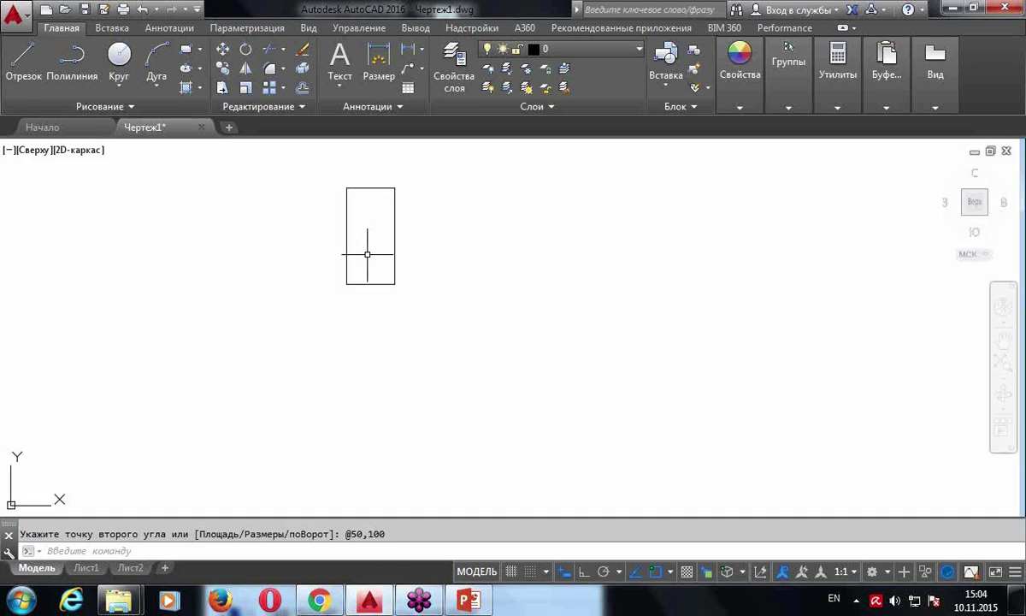
middle_drag(380, 199, 401, 243)
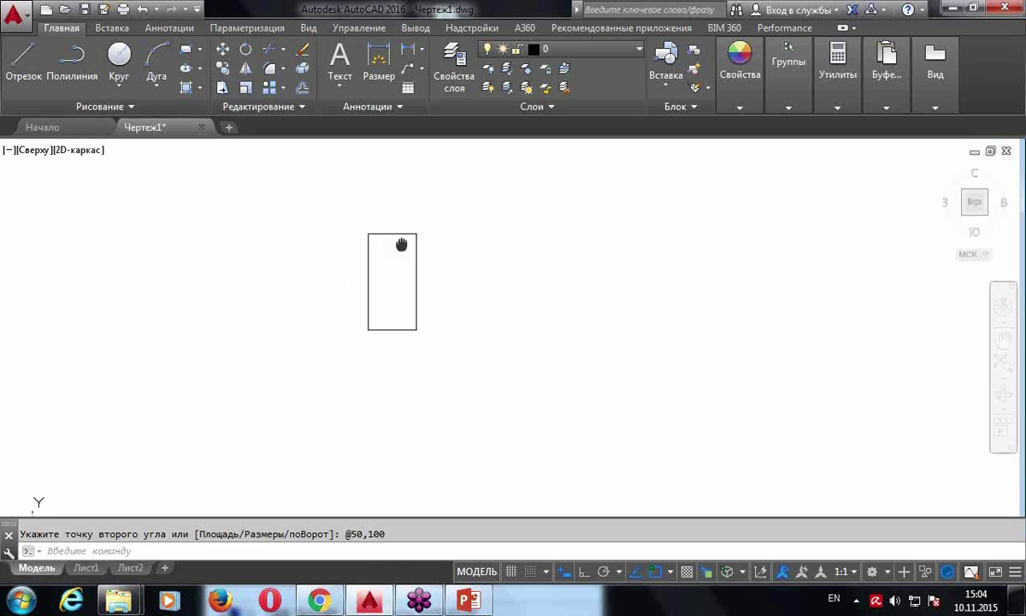
scroll(390, 241, up, 2)
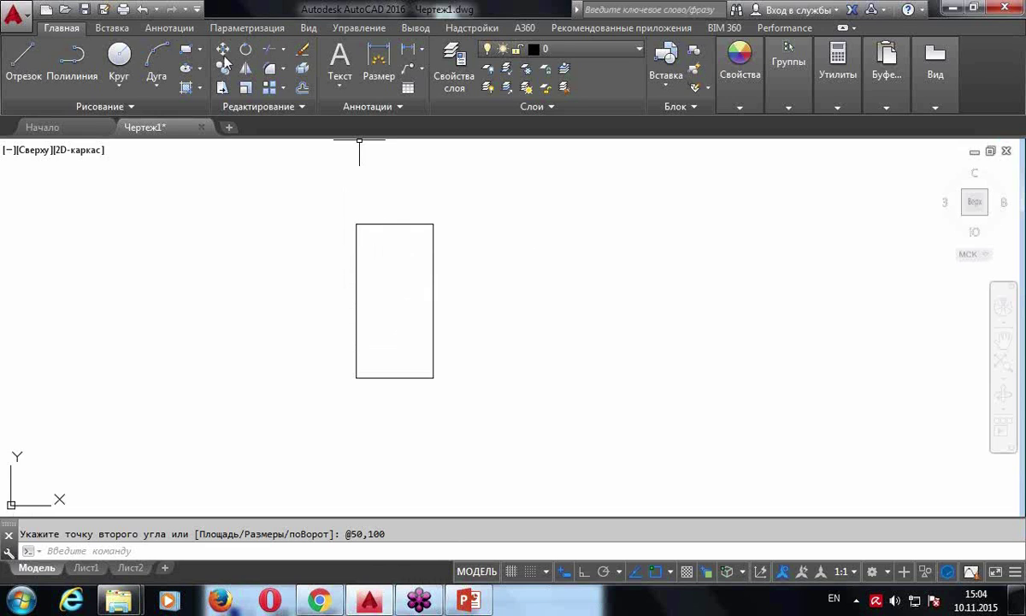
Draw a smaller inner rectangle near the top of the outer one
click(185, 49)
click(365, 261)
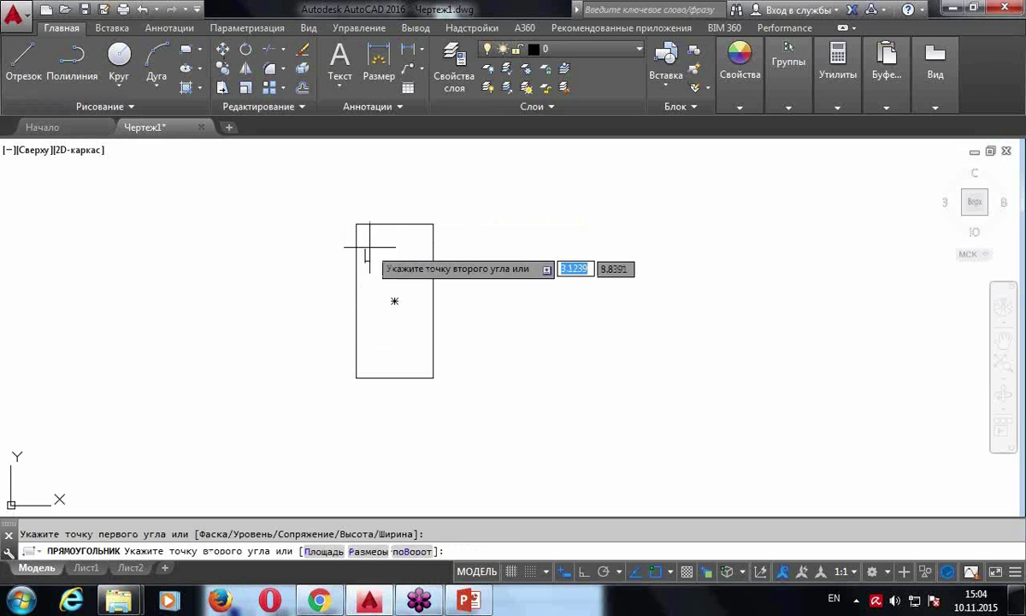
click(423, 239)
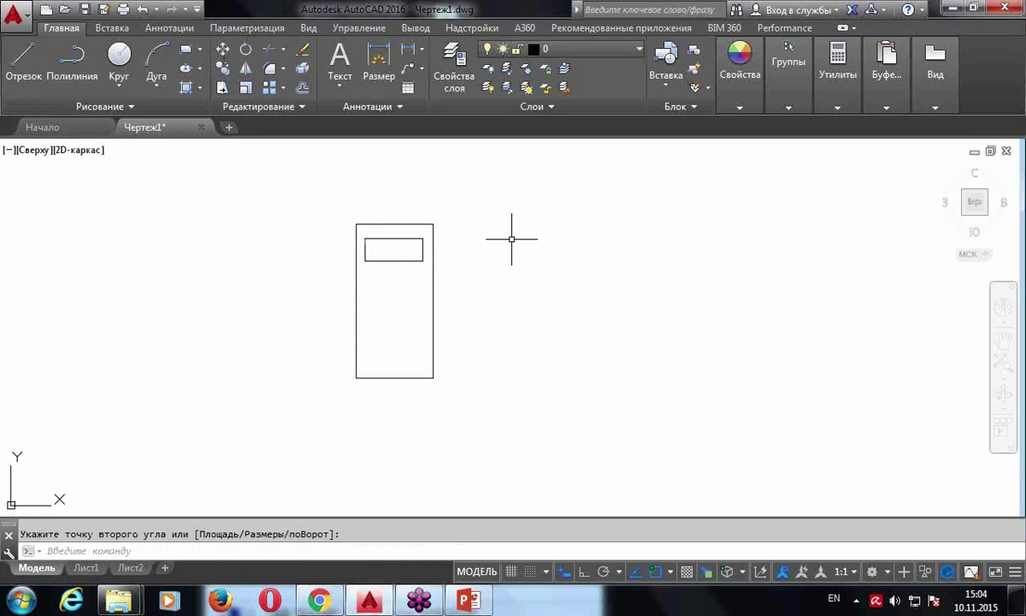
scroll(378, 217, up, 2)
scroll(374, 156, down, 2)
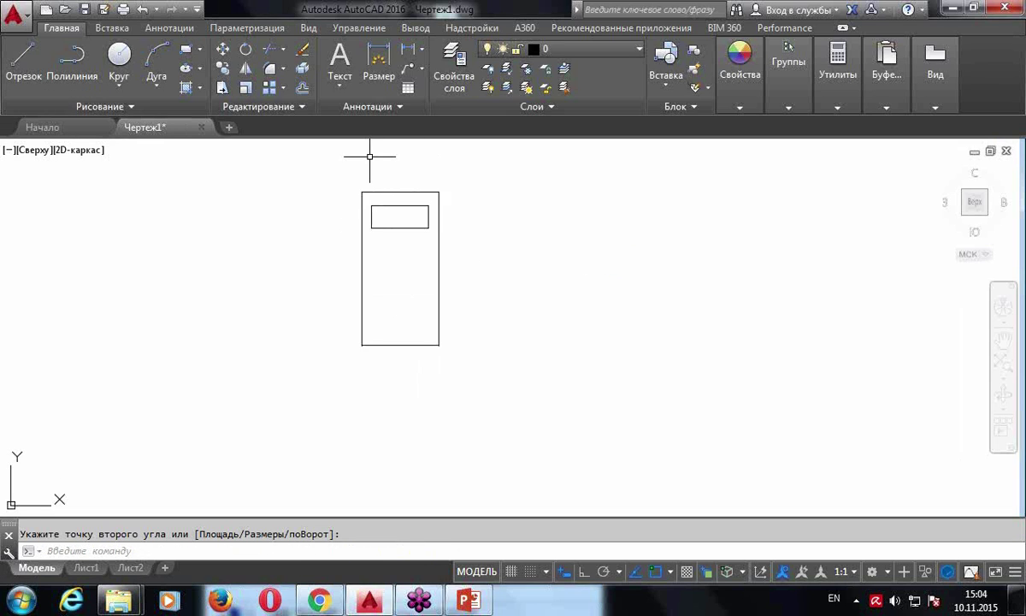
mouse_move(374, 156)
middle_down()
mouse_move(396, 199)
mouse_move(370, 195)
middle_up()
scroll(417, 203, up, 2)
scroll(599, 224, down, 2)
mouse_move(601, 224)
middle_down()
mouse_move(481, 246)
mouse_move(635, 261)
middle_up()
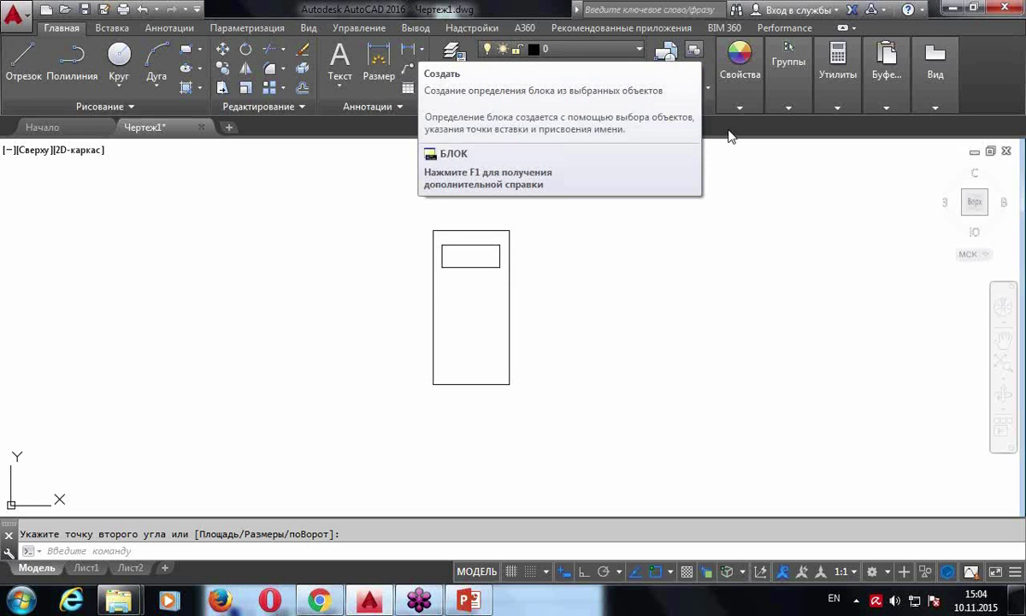
Use the Б (BLOCK) command to define block А1 from both rectangles
key(alt+shift)
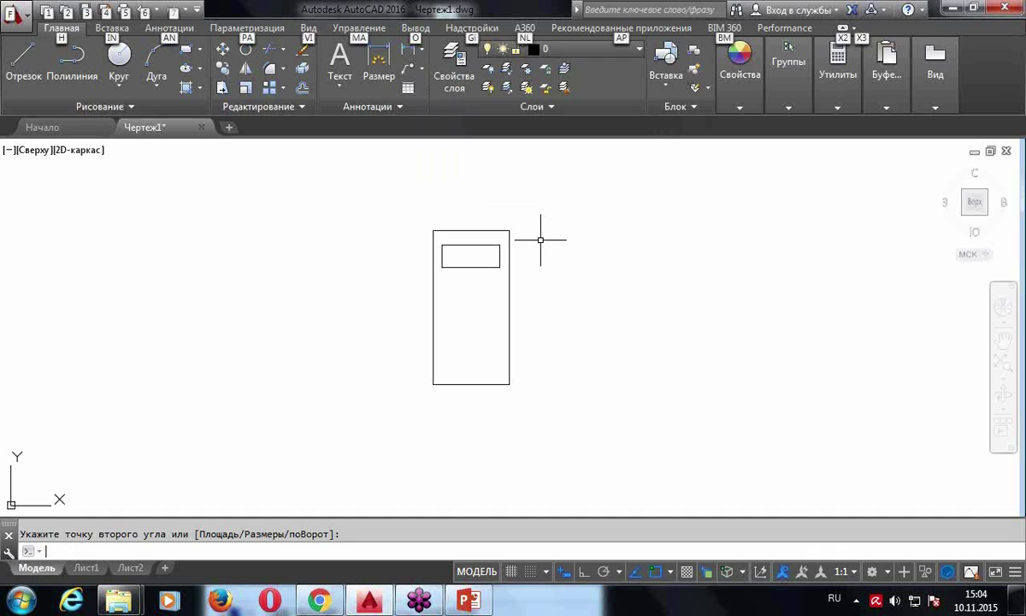
key(alt)
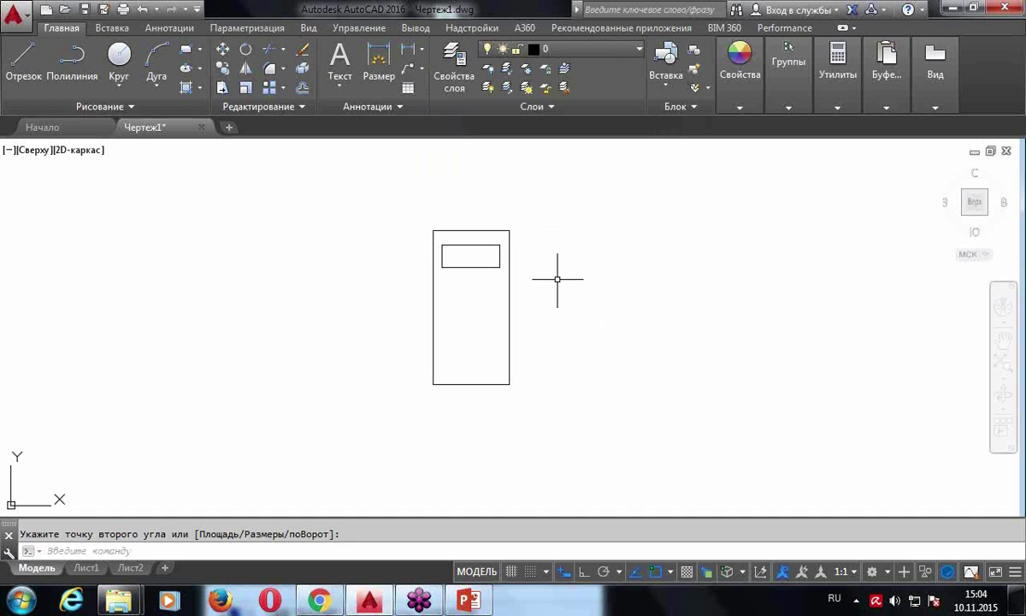
text(Б)
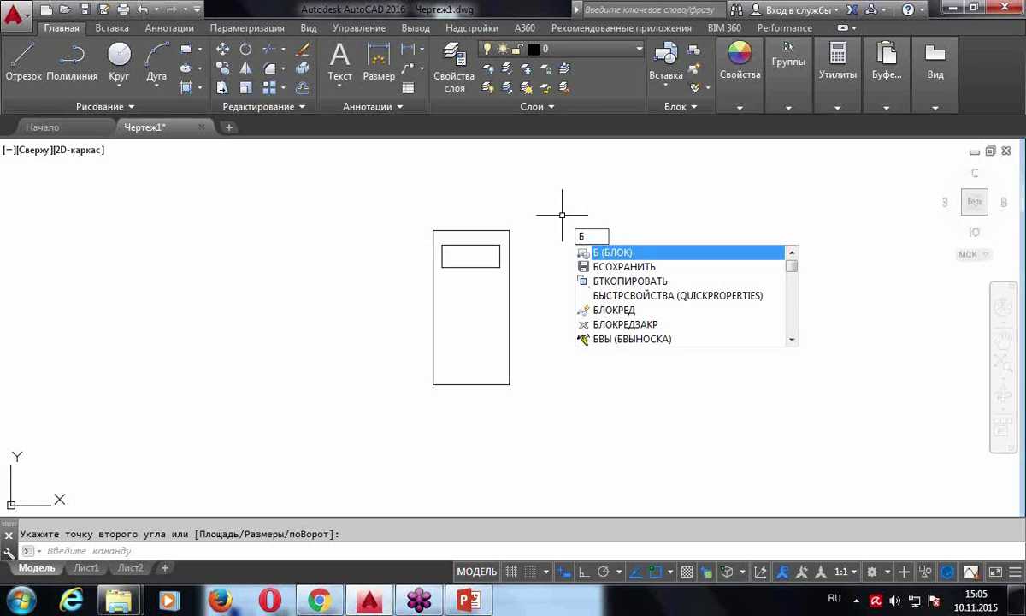
key(Escape)
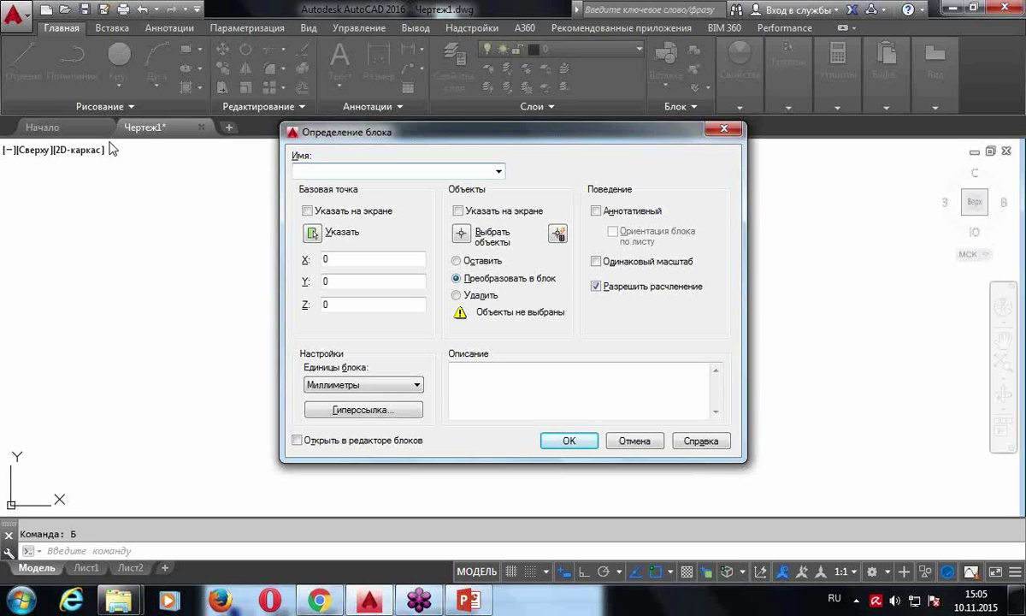
mouse_move(414, 129)
mouse_down()
mouse_move(786, 198)
mouse_move(460, 162)
mouse_up()
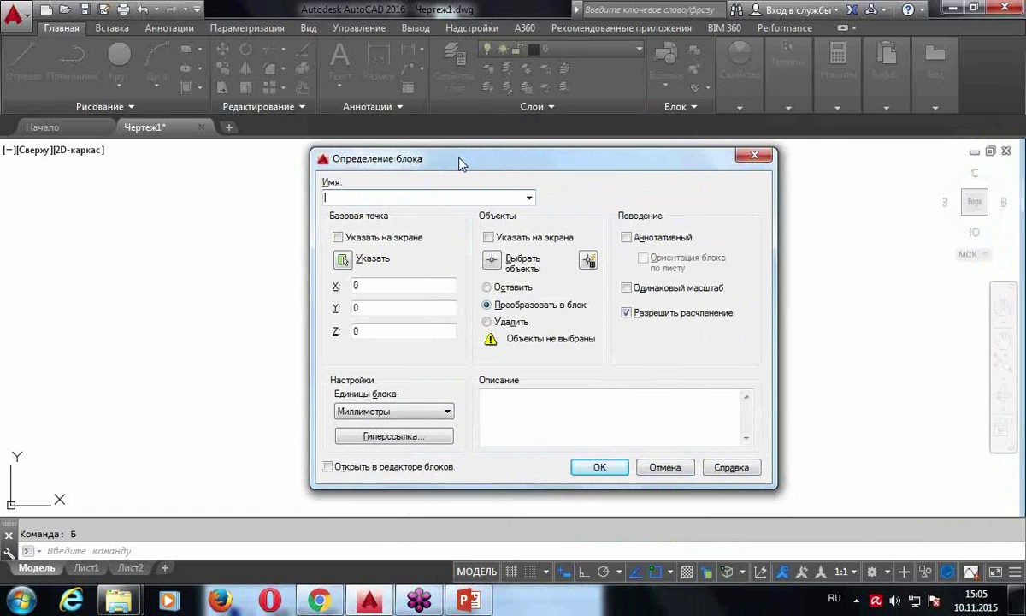
text(Ф)
key(BackSpace)
text(А1)
click(494, 261)
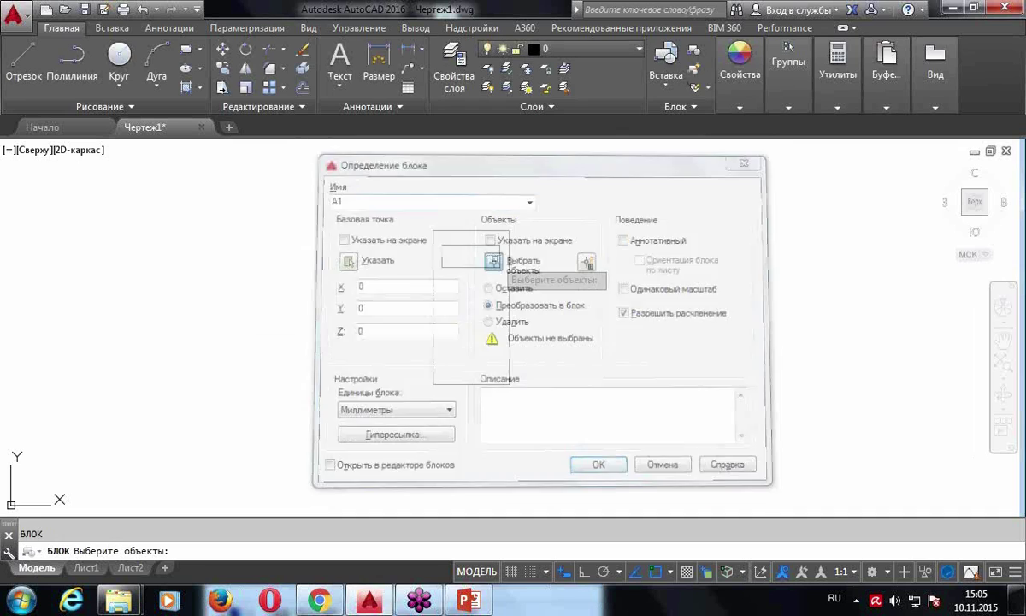
click(564, 413)
click(368, 188)
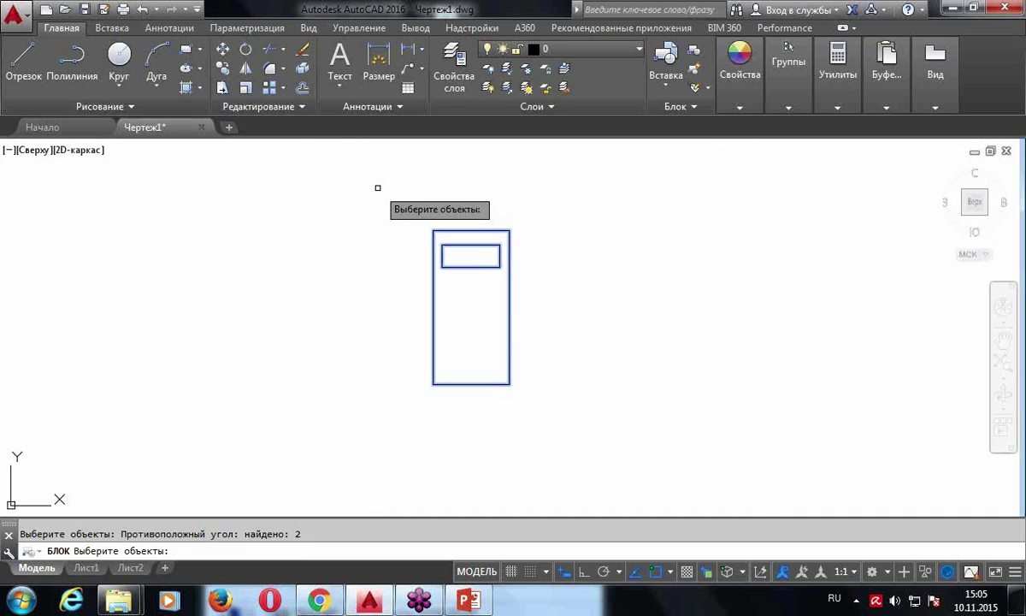
key(Return)
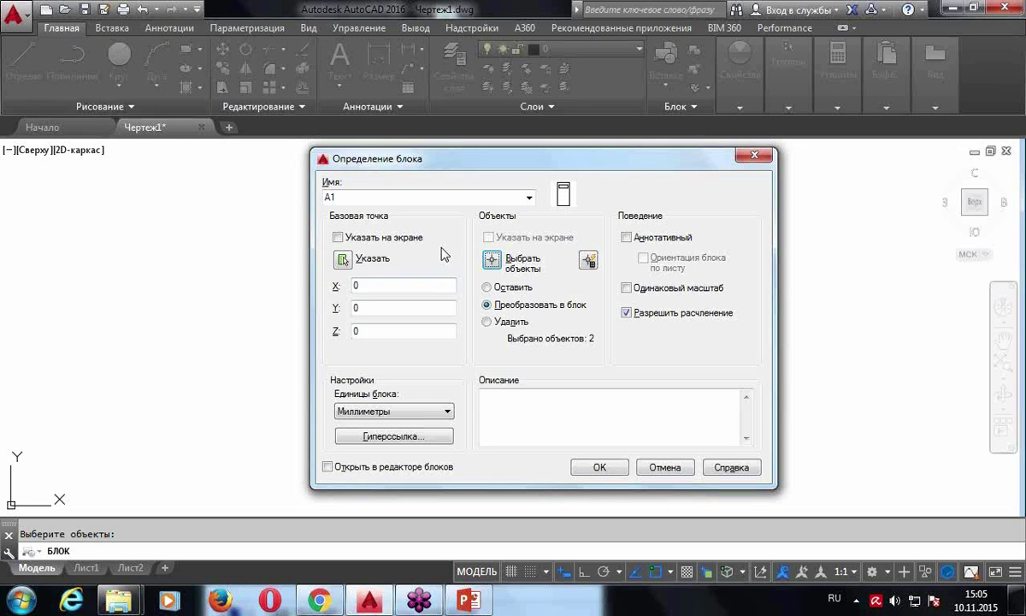
click(599, 468)
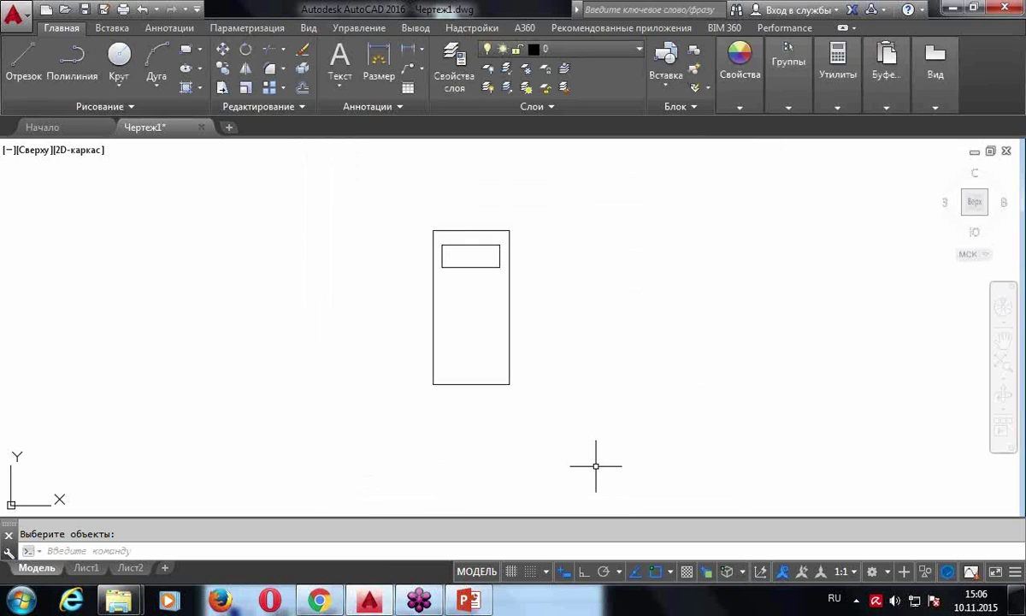
Drag the A1 block up-right, then further right and down
click(479, 400)
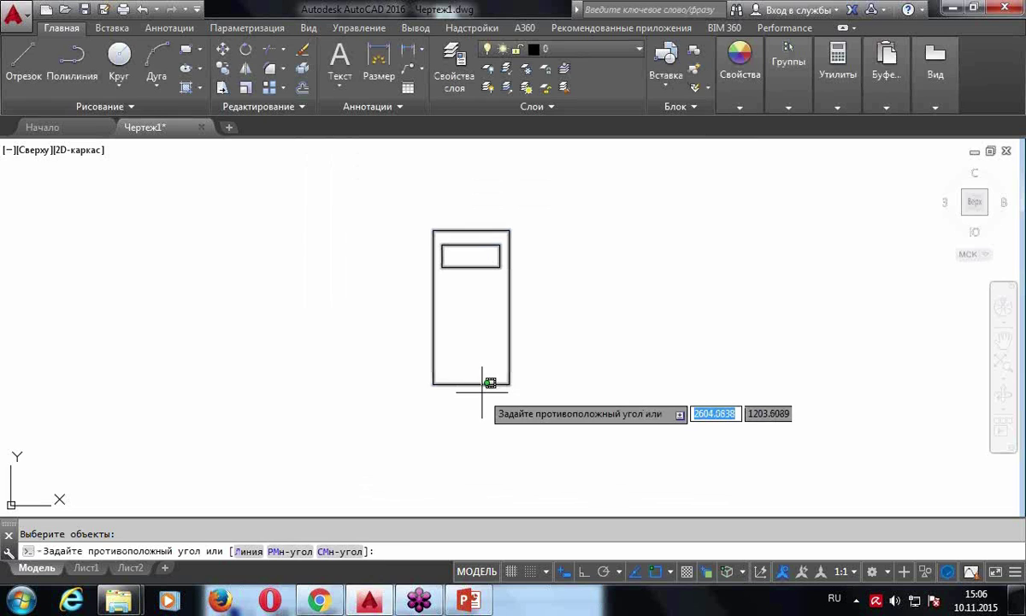
key(Escape)
scroll(404, 450, down, 2)
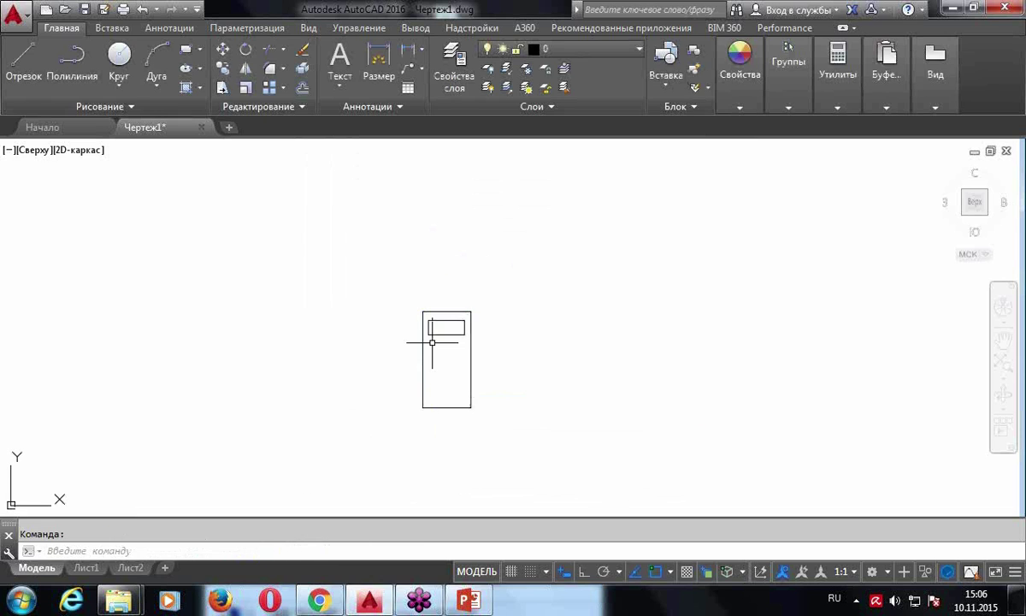
click(440, 311)
middle_drag(424, 333, 508, 242)
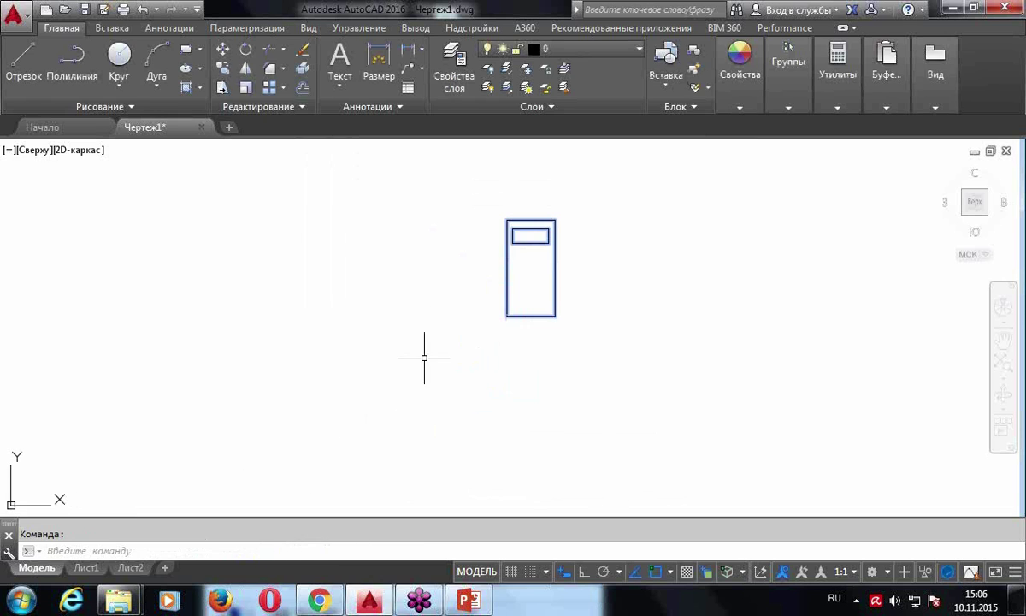
key(Escape)
scroll(473, 351, down, 2)
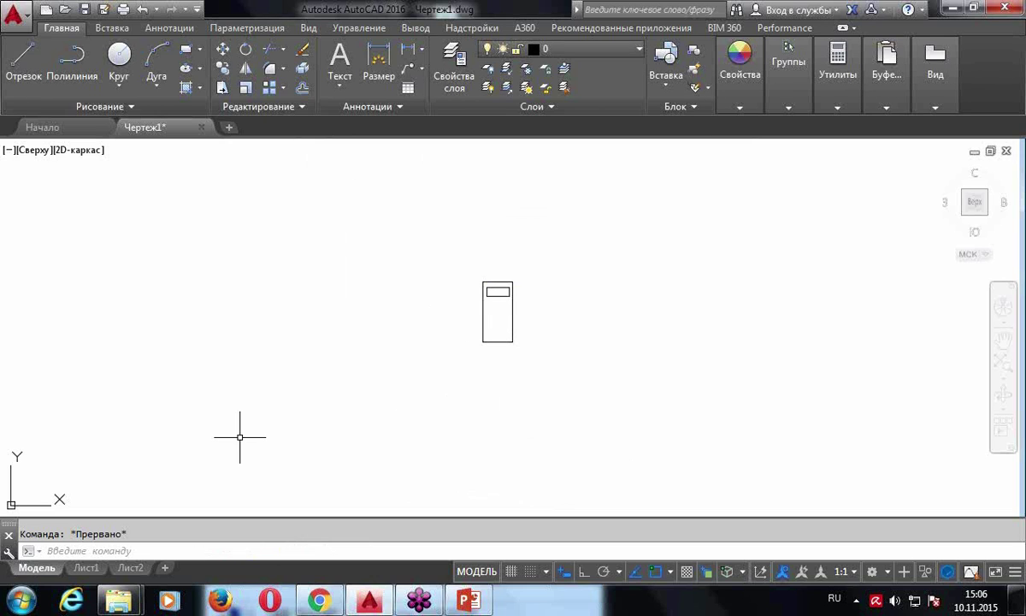
click(495, 343)
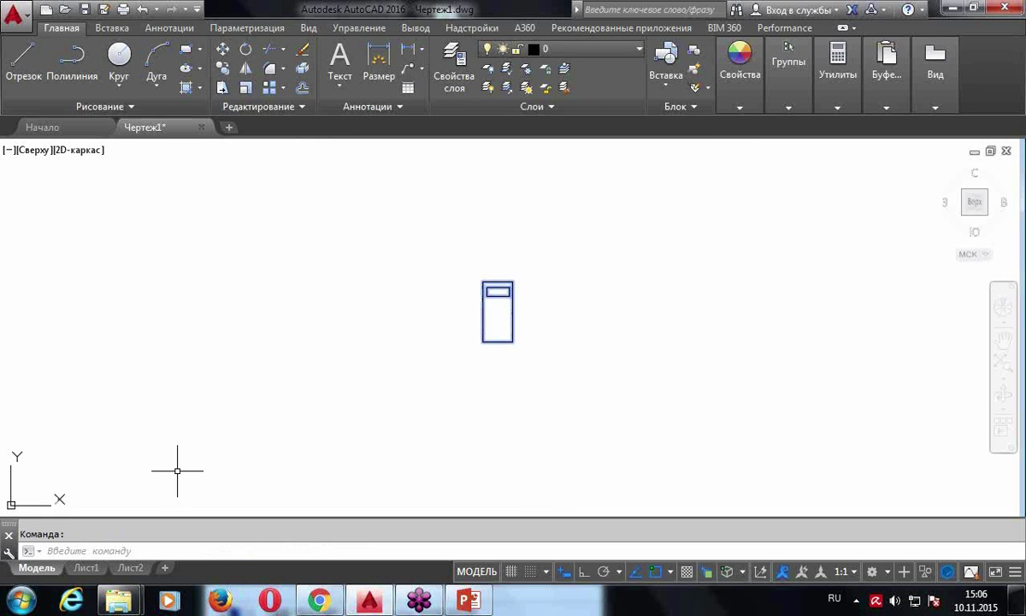
drag(507, 282, 680, 319)
key(Escape)
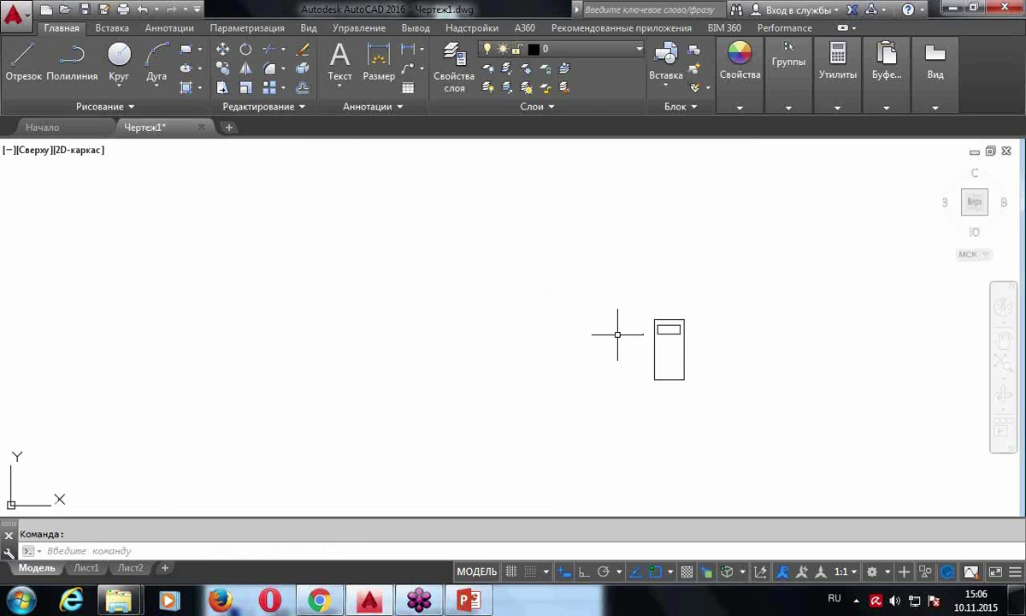
Insert a first copy of A1 from the Вставка block gallery
click(666, 68)
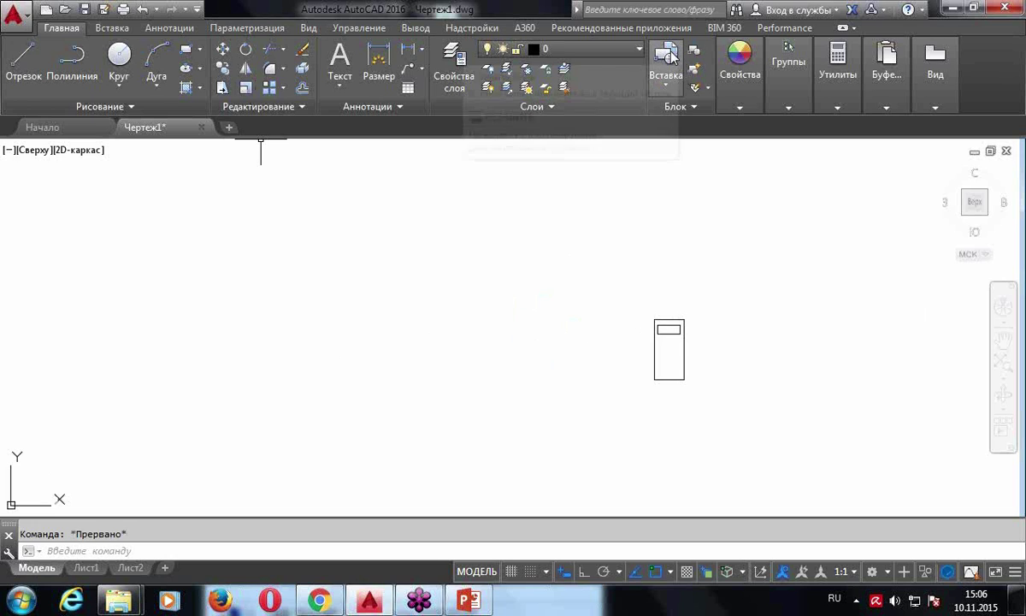
click(495, 120)
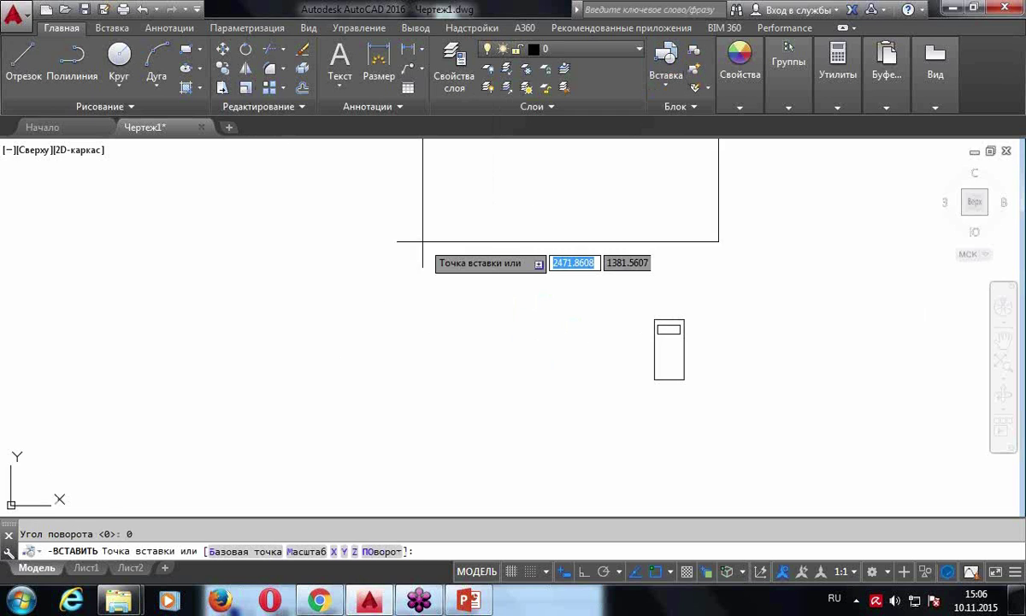
key(Escape)
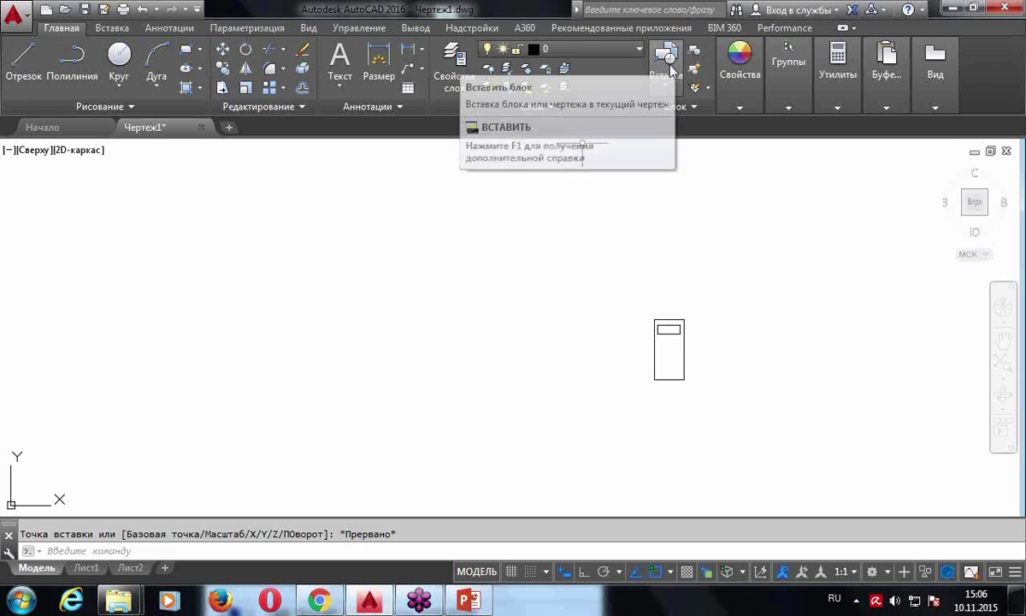
click(668, 58)
click(609, 130)
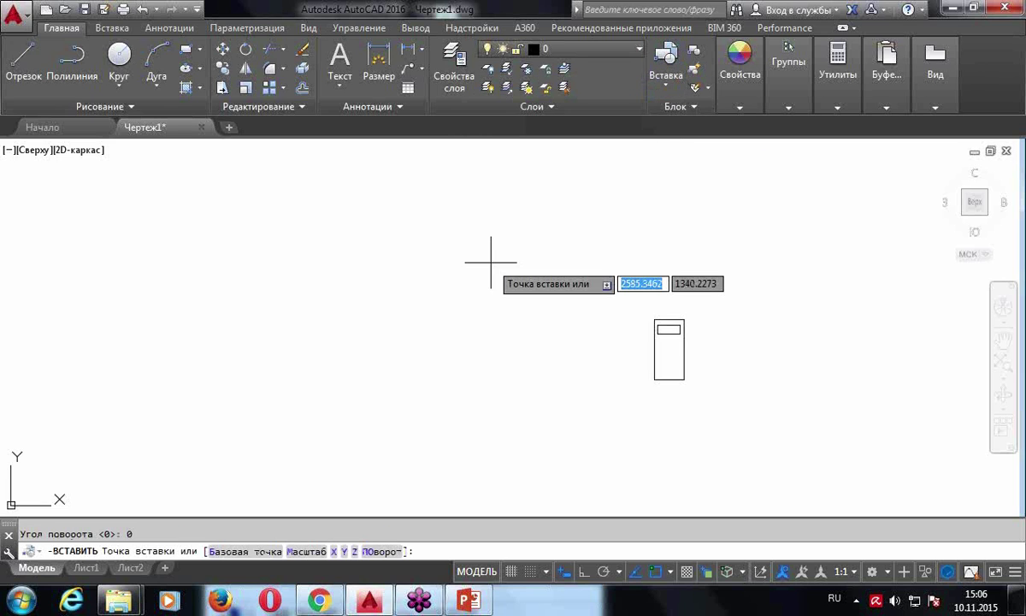
scroll(320, 367, down, 4)
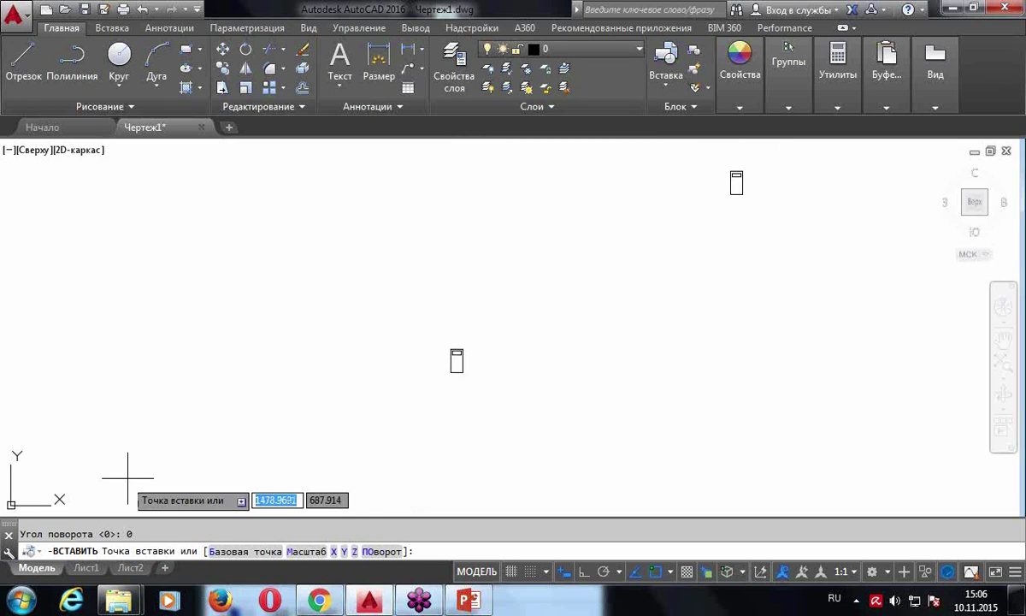
click(104, 475)
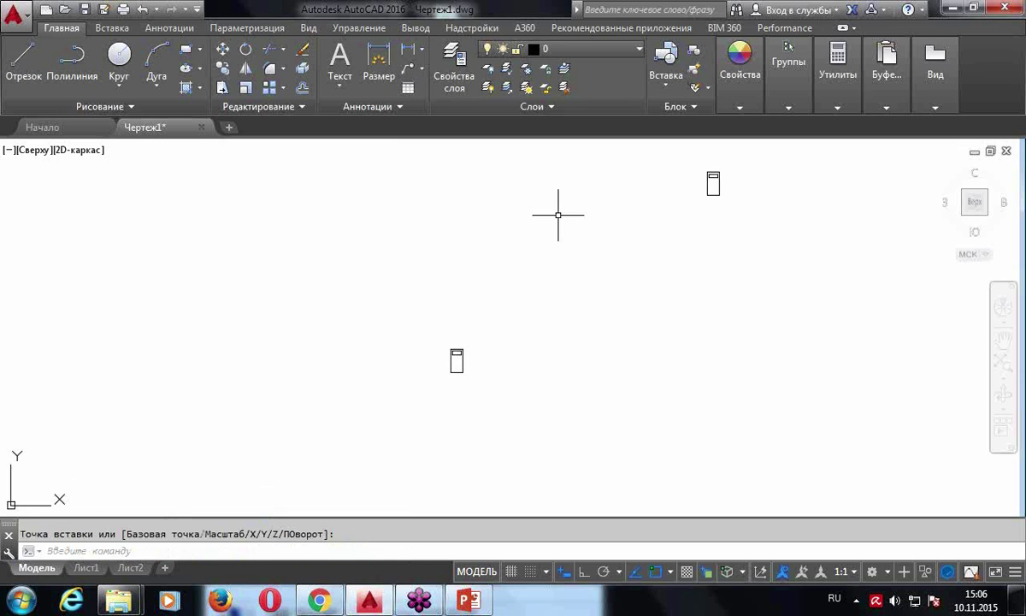
scroll(444, 365, up, 5)
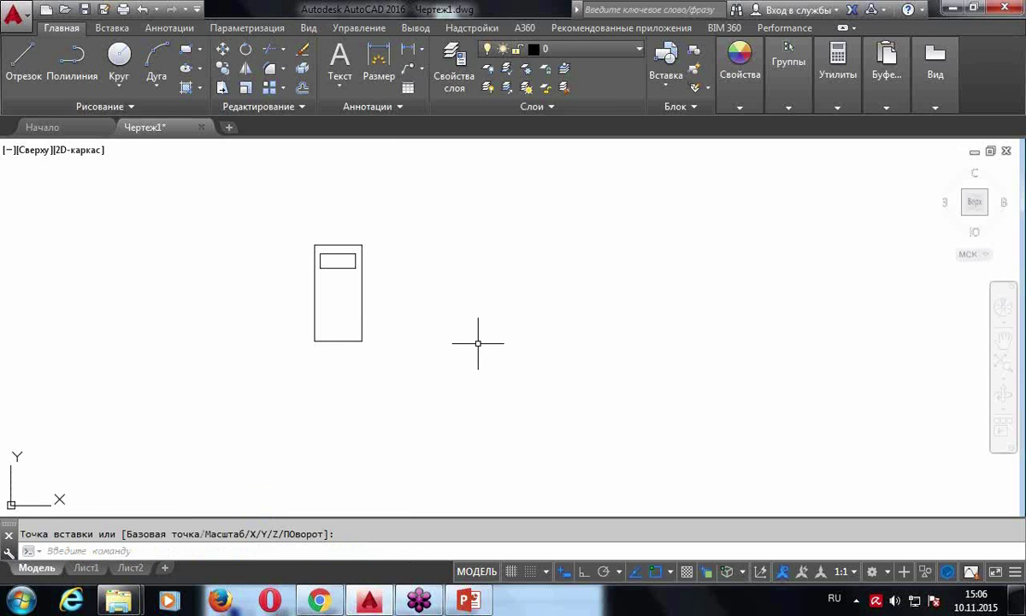
key(Escape)
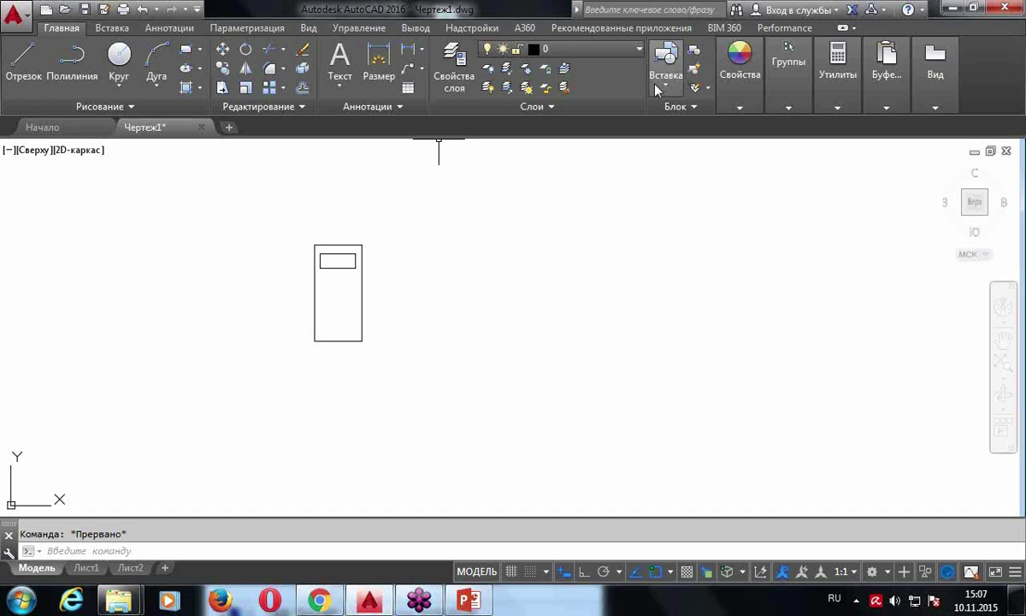
Insert two more A1 copies from the gallery, one at the upper right
click(665, 64)
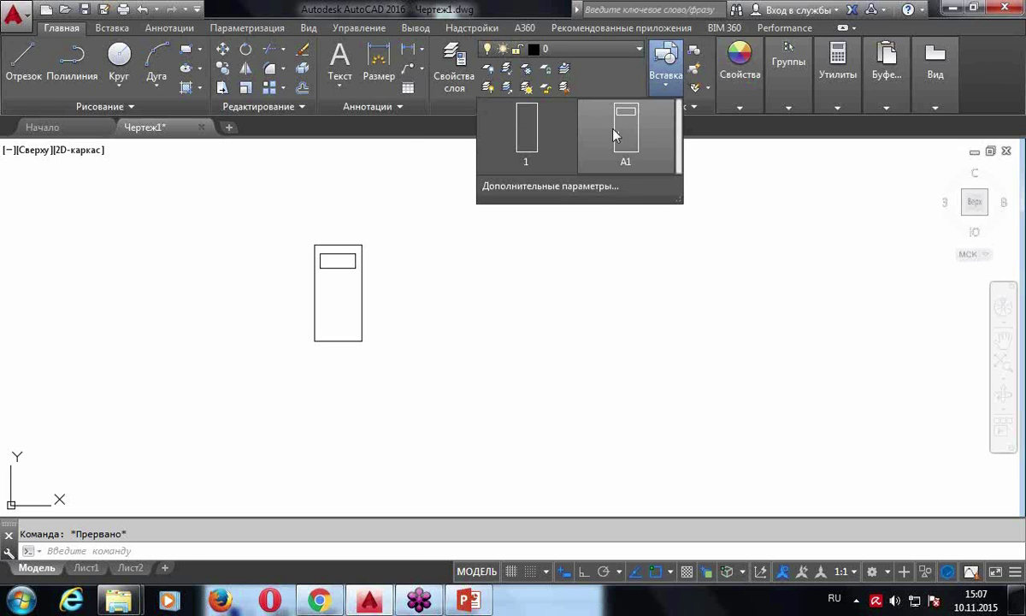
click(620, 129)
scroll(338, 408, down, 5)
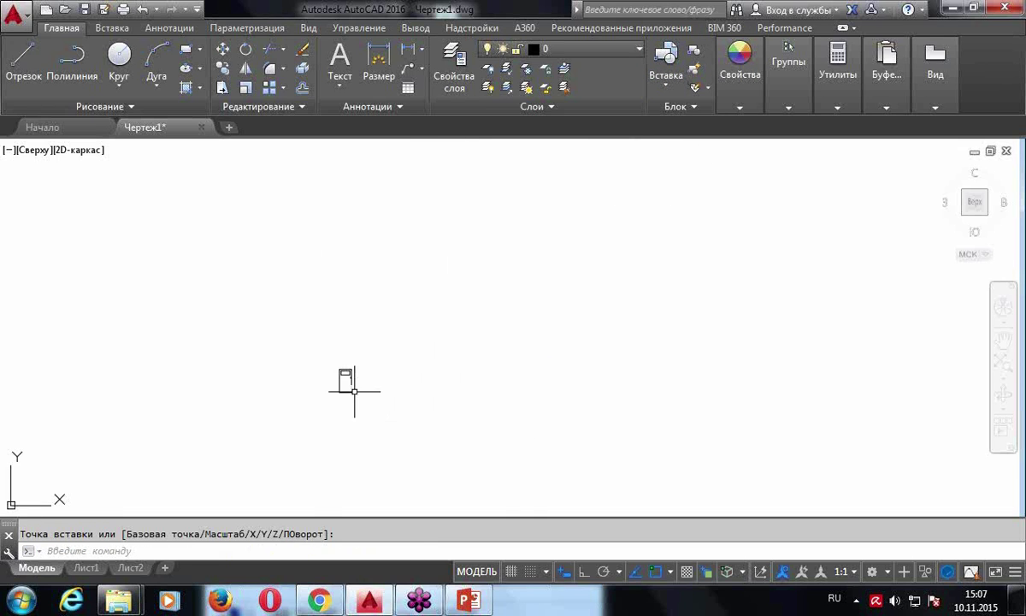
click(348, 385)
scroll(384, 299, up, 4)
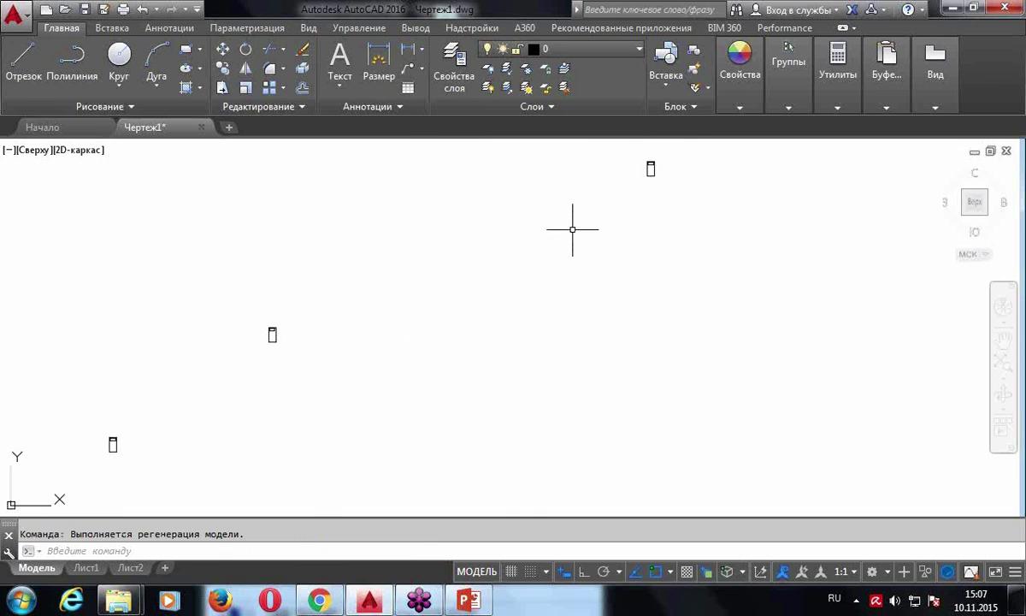
click(665, 65)
click(629, 137)
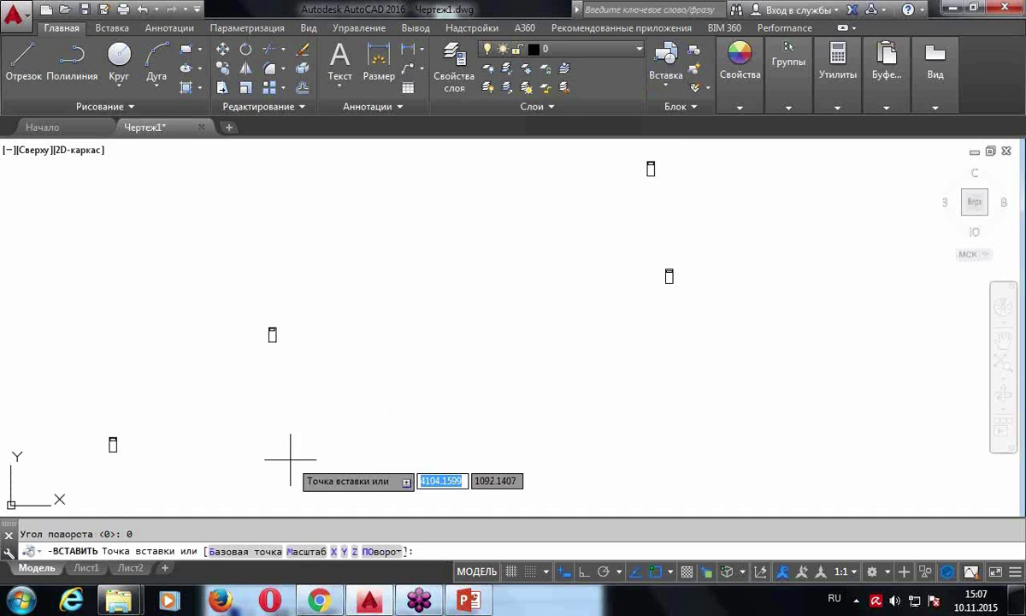
click(158, 422)
click(666, 62)
click(633, 141)
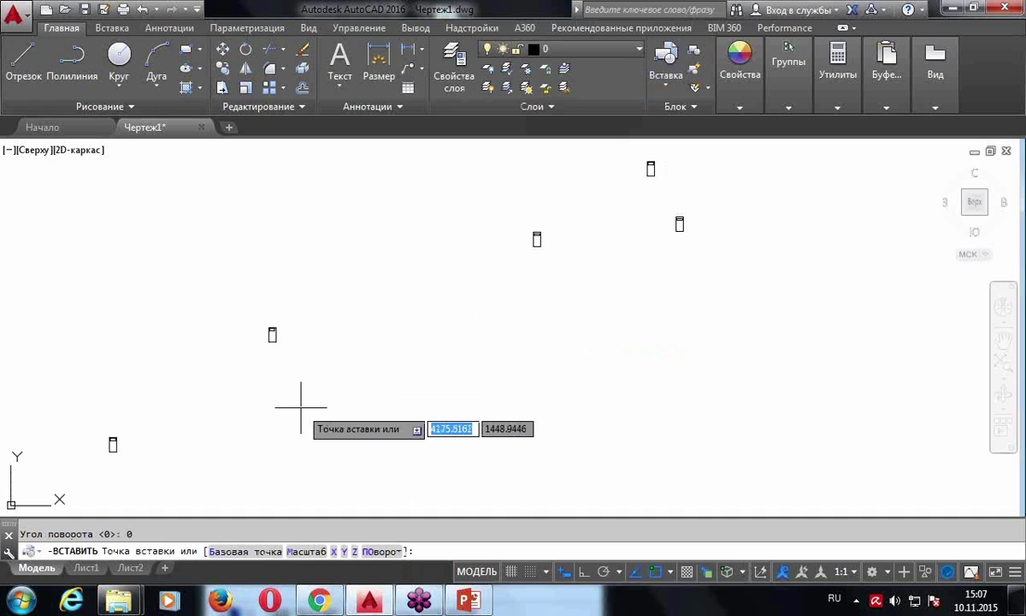
key(Escape)
Place two more A1 copies near the top-right group
click(666, 59)
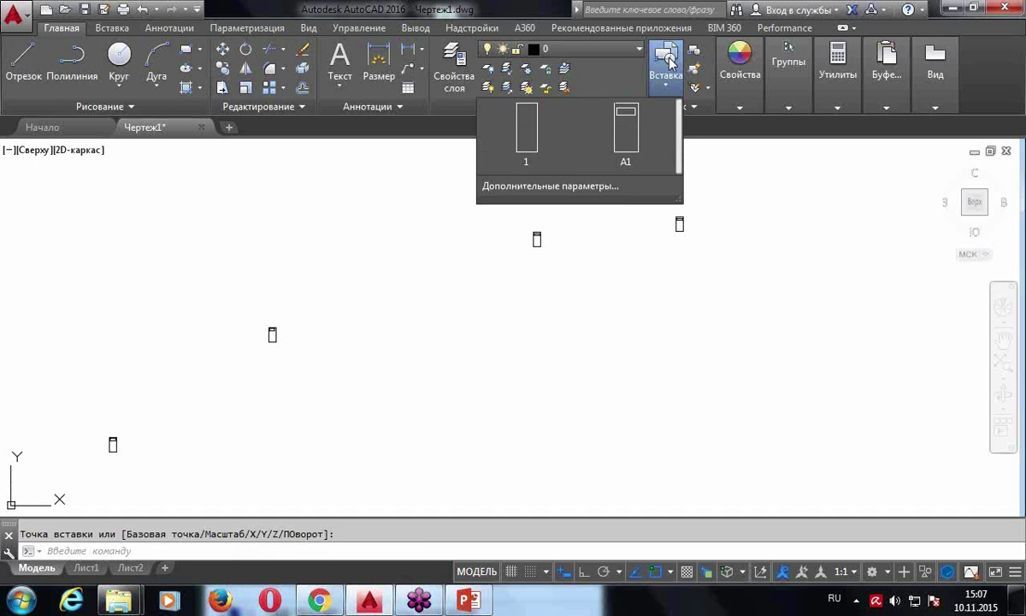
click(622, 156)
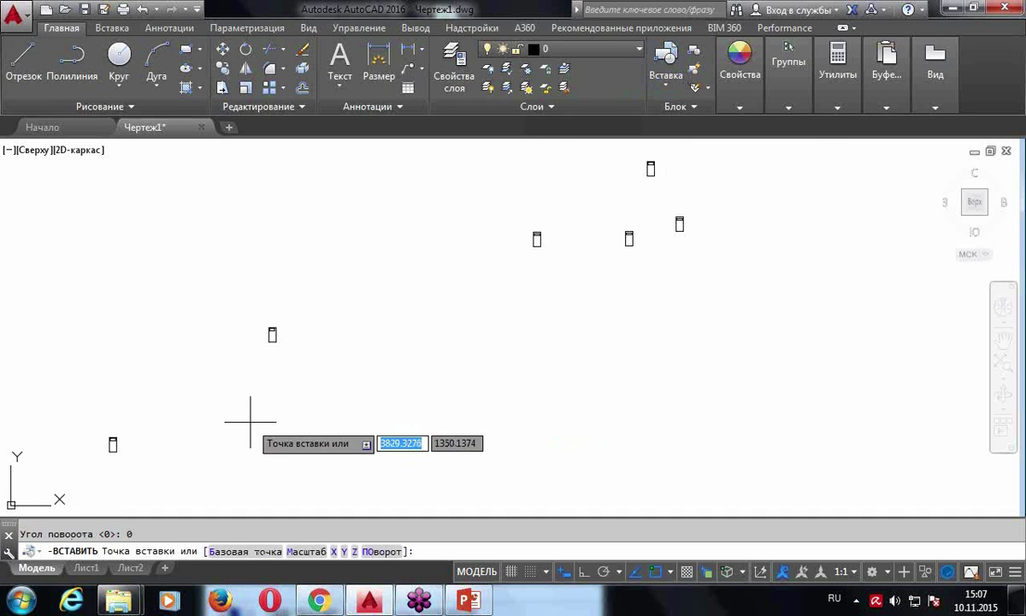
click(630, 239)
click(666, 58)
click(622, 132)
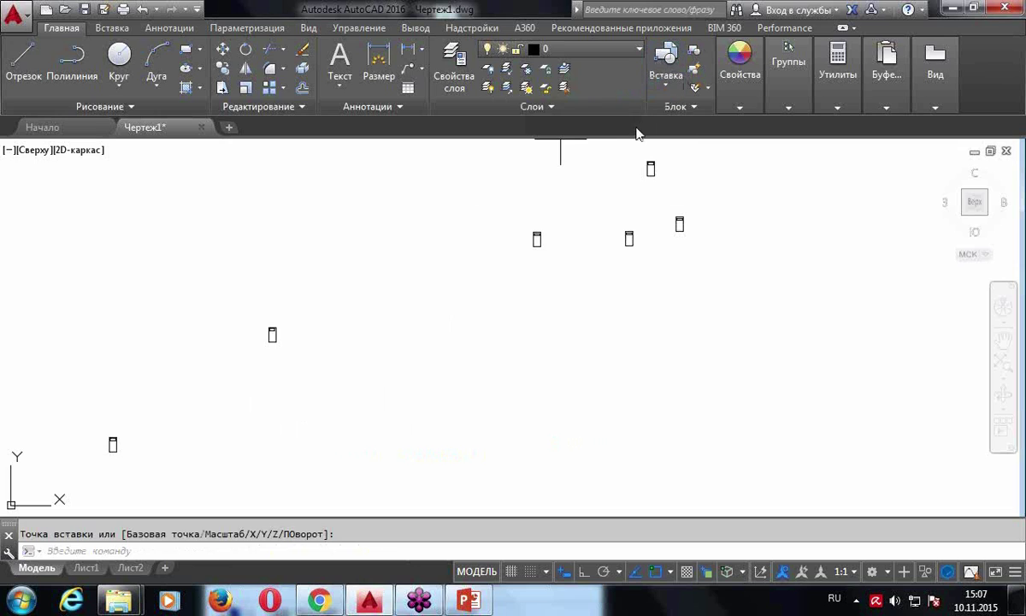
click(541, 393)
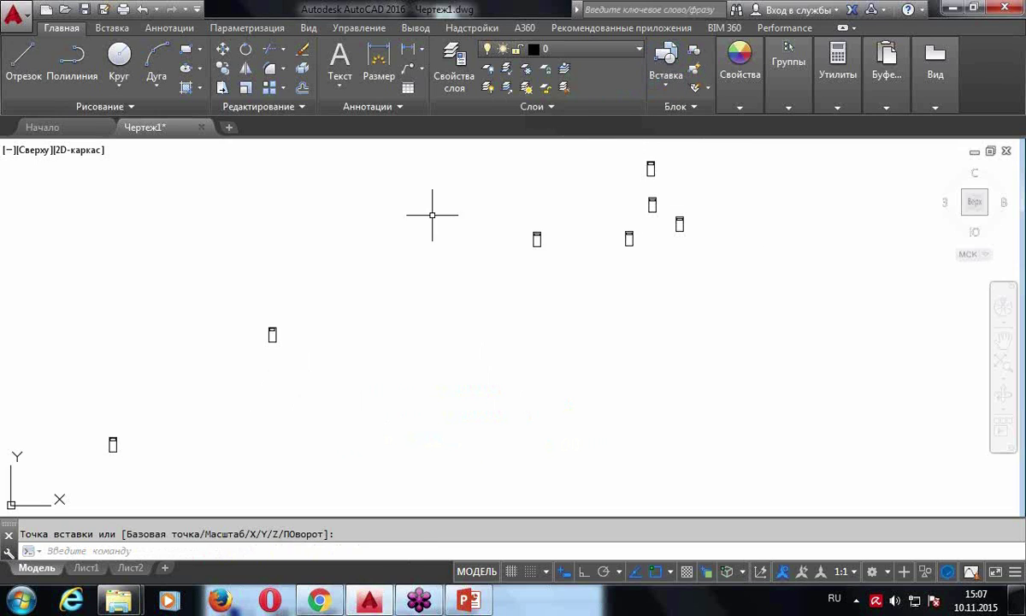
middle_drag(559, 307, 532, 313)
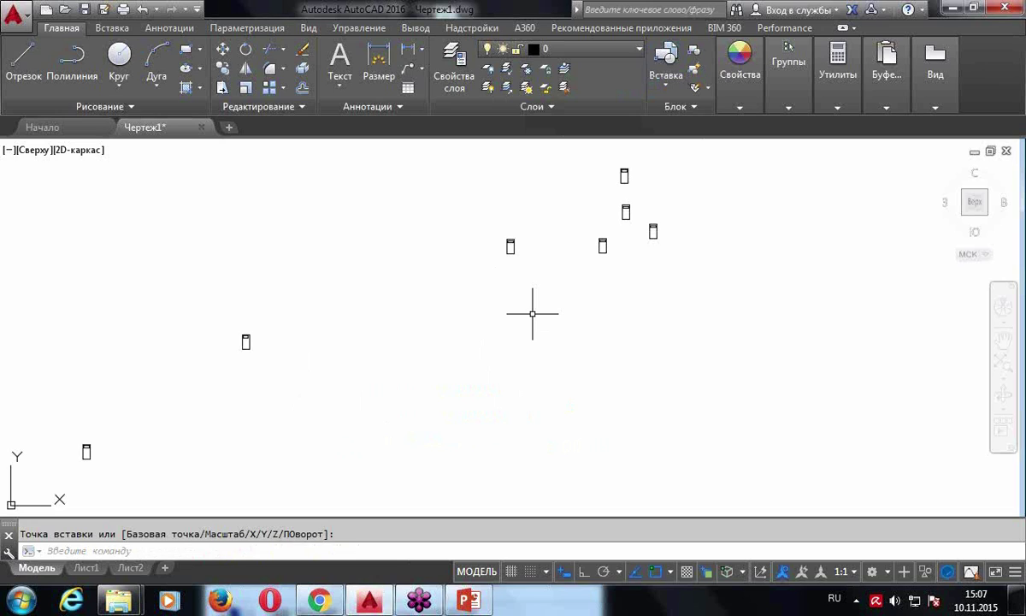
scroll(578, 301, down, 2)
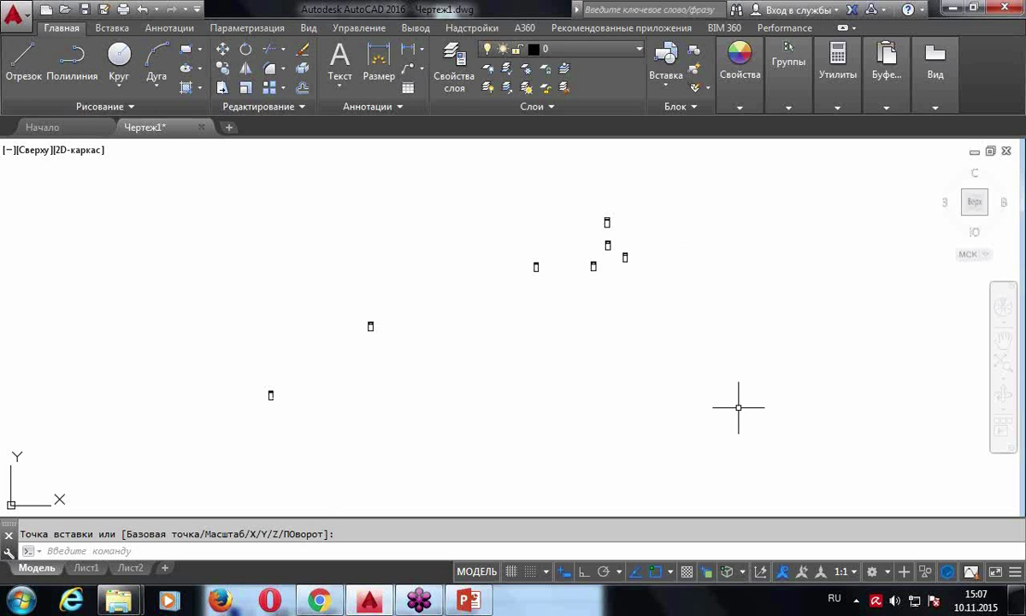
key(ctrl+a)
key(ctrl+1)
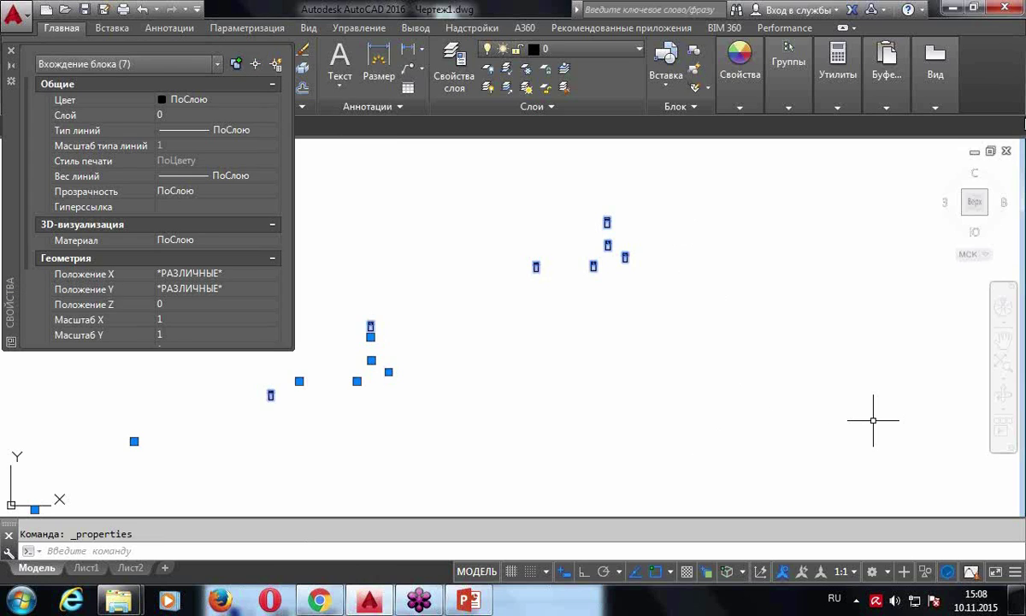
click(12, 52)
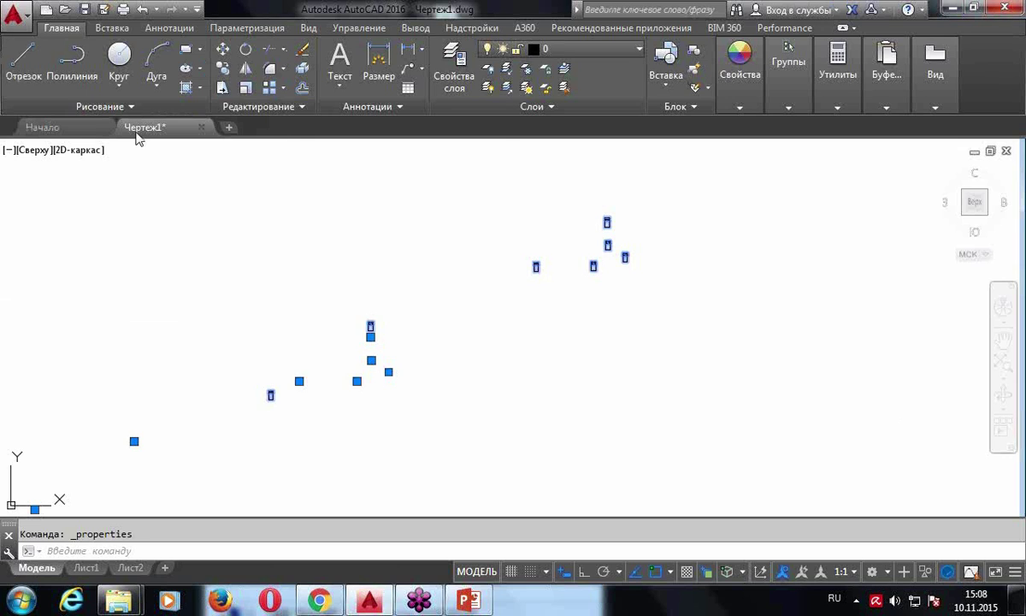
key(Escape)
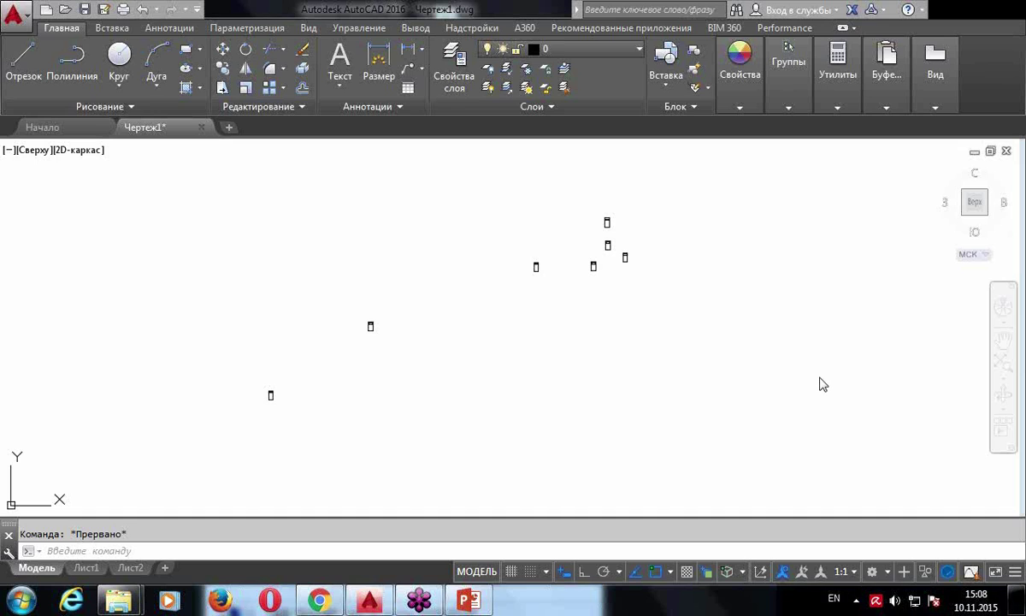
key(alt+shift)
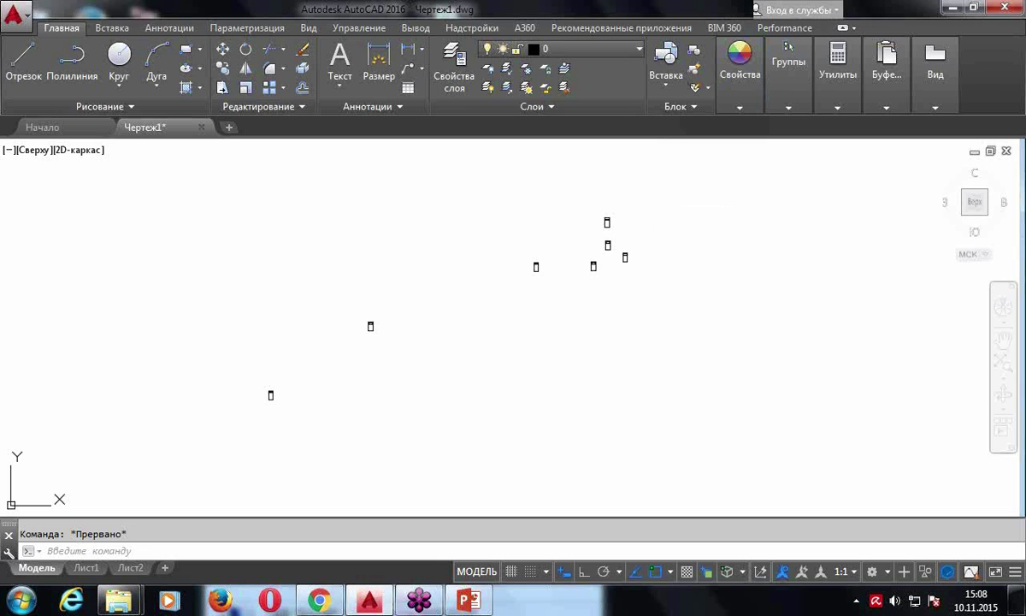
click(468, 601)
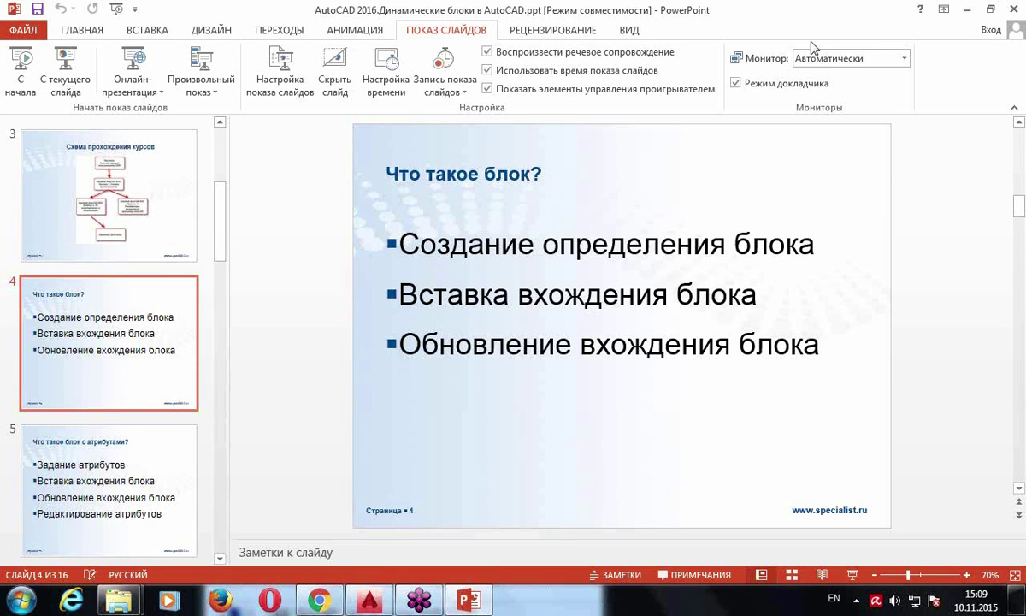
click(969, 10)
click(607, 215)
click(629, 217)
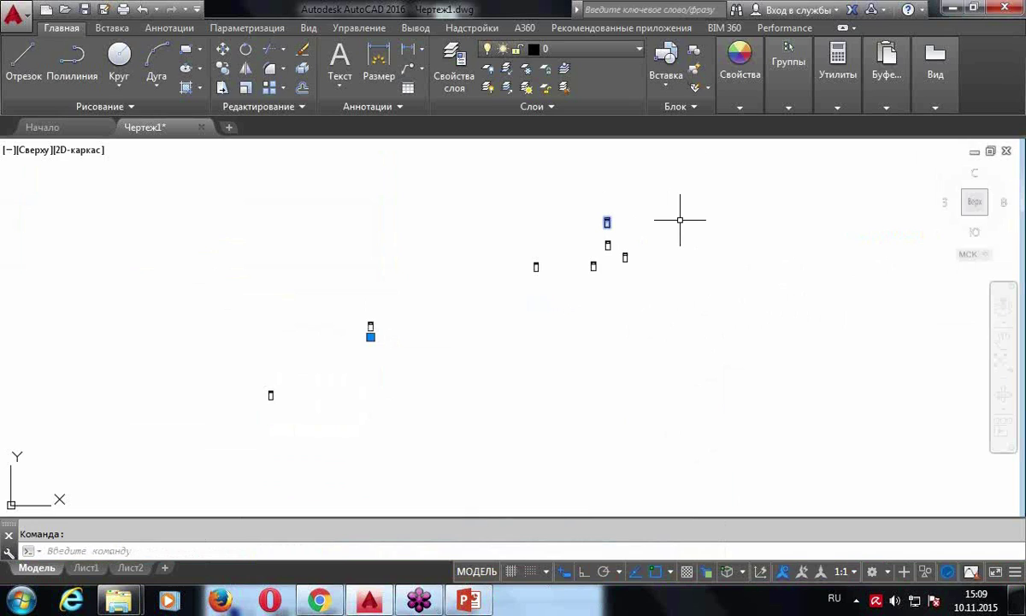
Check the selected block's properties, then close the Properties palette
key(ctrl+1)
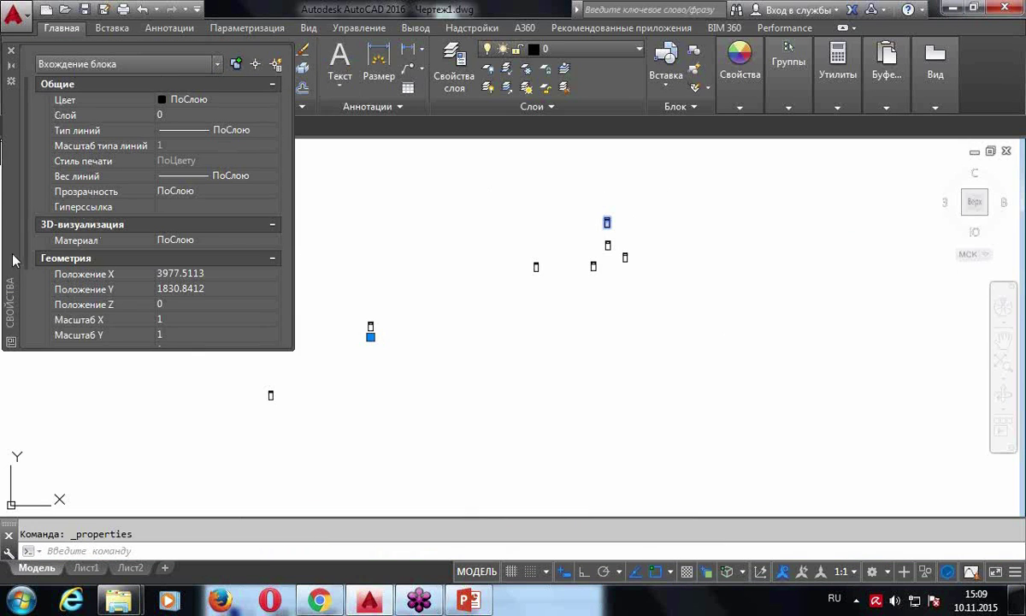
scroll(26, 241, down, 3)
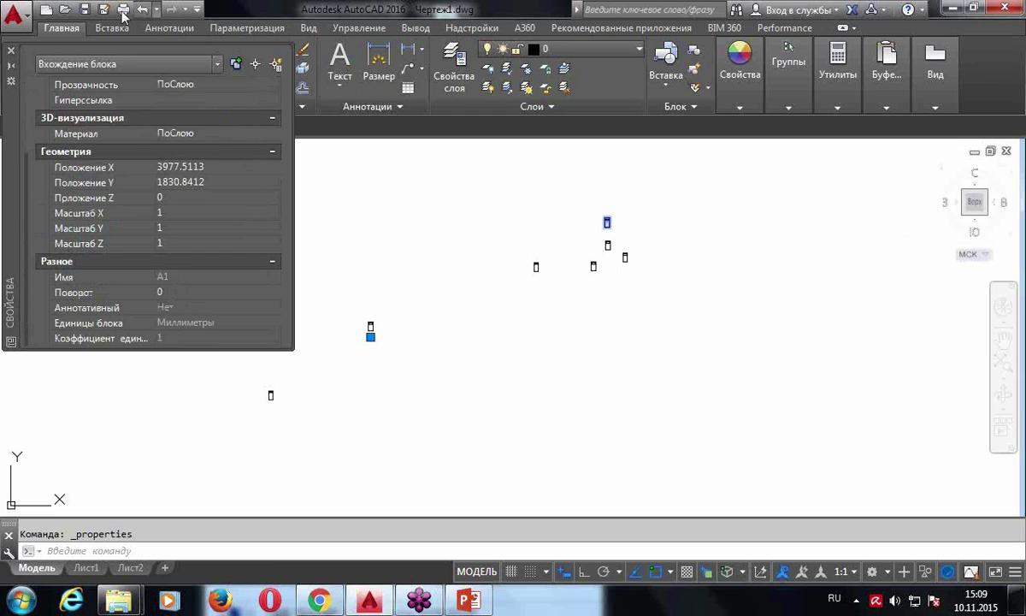
click(11, 50)
key(Escape)
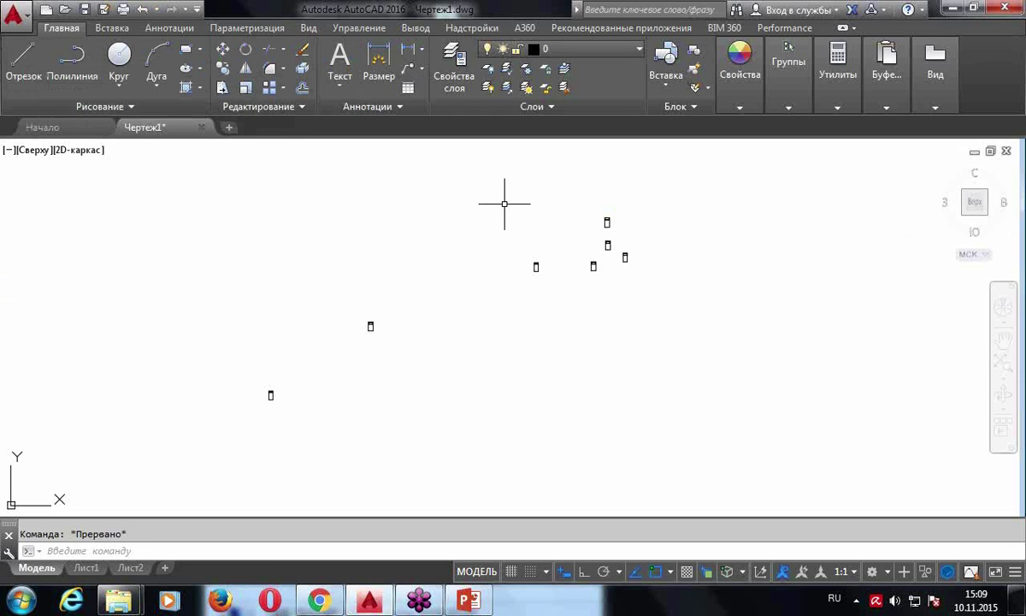
Grip-move the top A1 block repeatedly, finally leaving it on the left
click(607, 217)
click(609, 221)
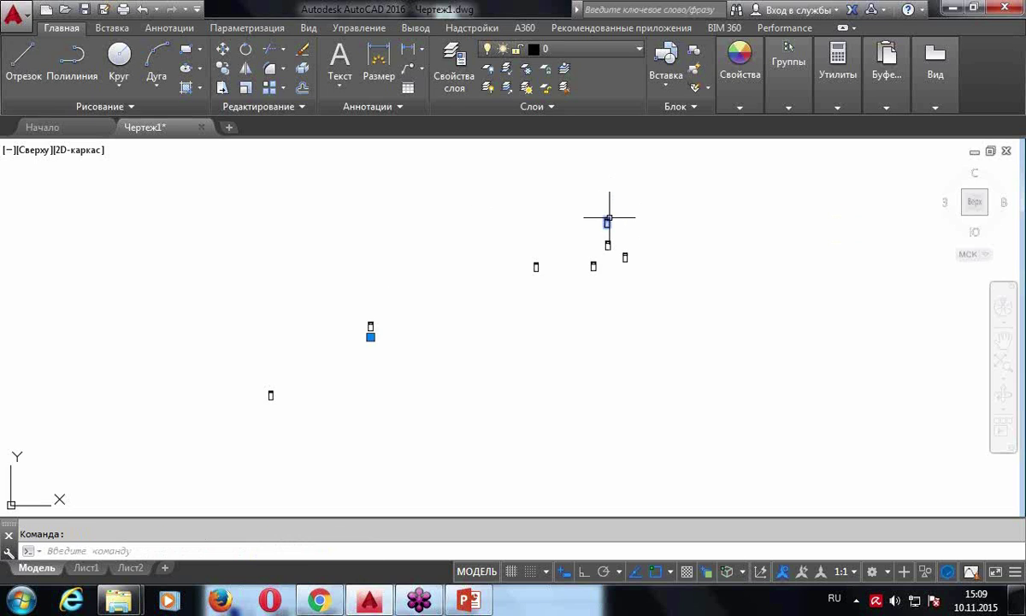
click(371, 336)
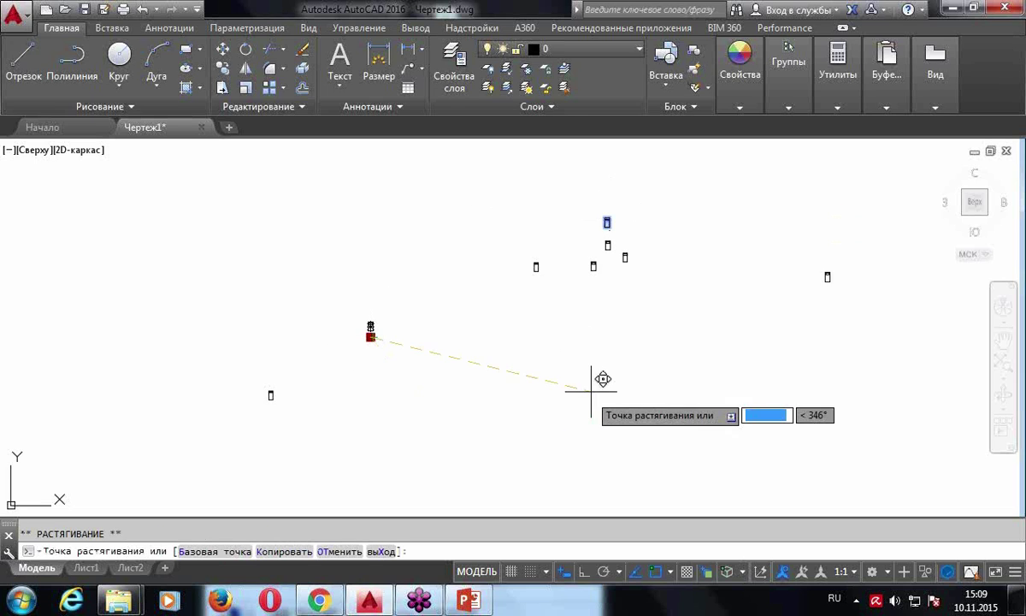
click(214, 304)
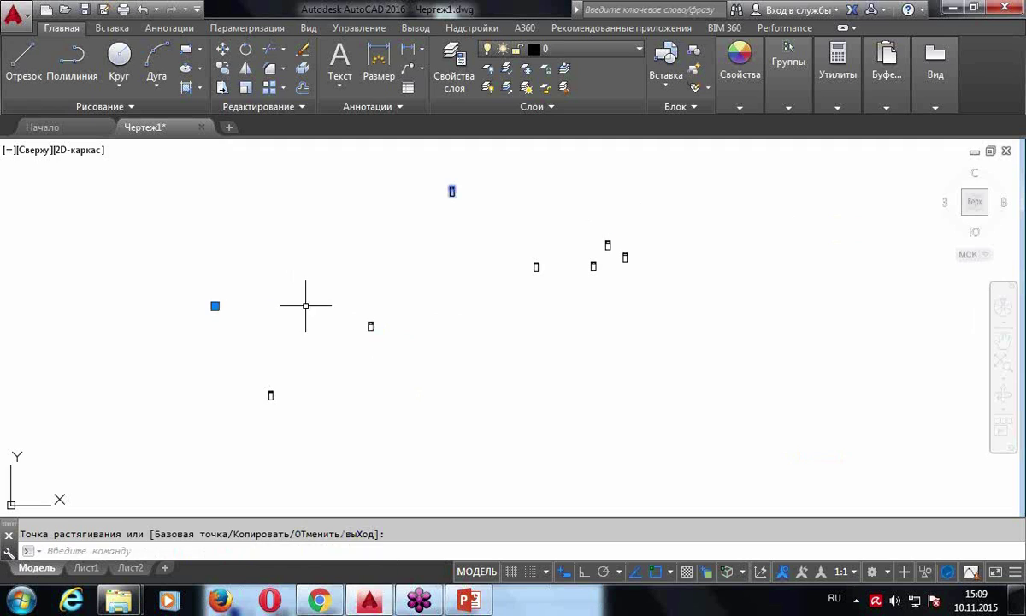
click(215, 306)
click(410, 402)
click(409, 403)
click(218, 344)
click(218, 344)
click(442, 406)
click(440, 406)
click(251, 337)
key(Escape)
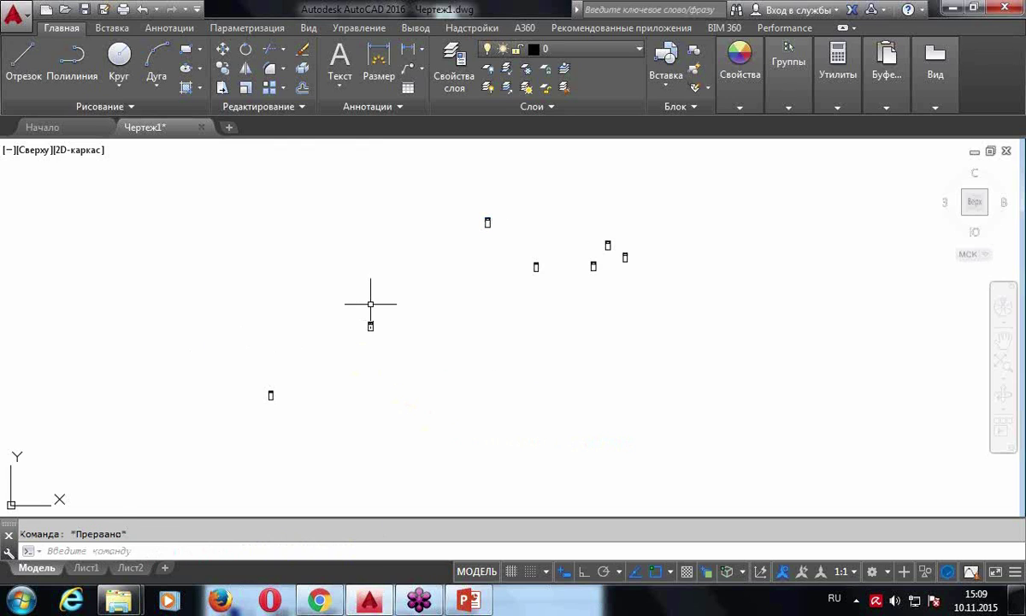
Move the rightmost A1 block further right and explode it
scroll(224, 307, down, 2)
scroll(225, 307, down, 2)
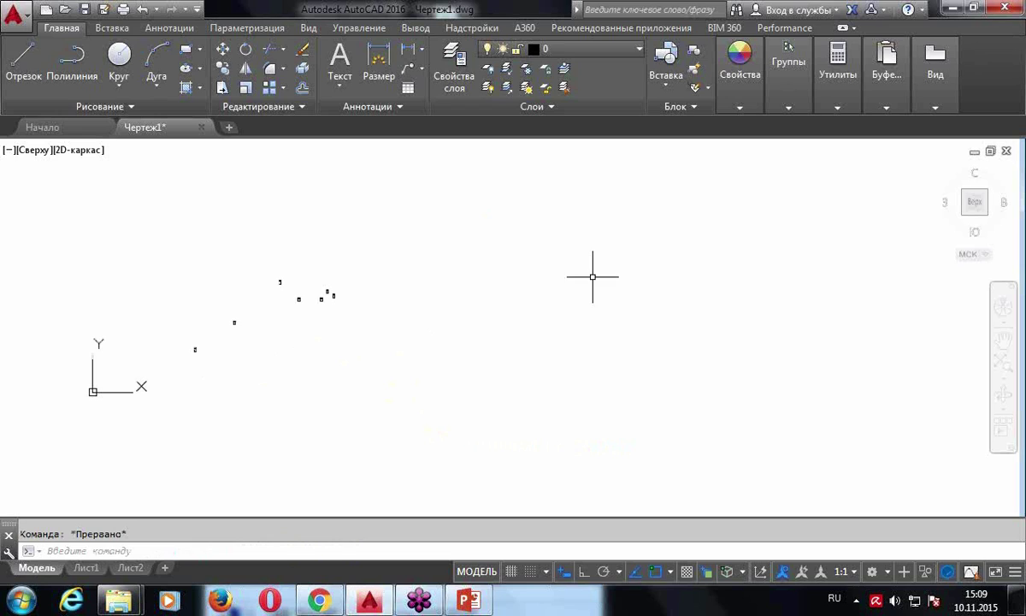
scroll(297, 289, up, 4)
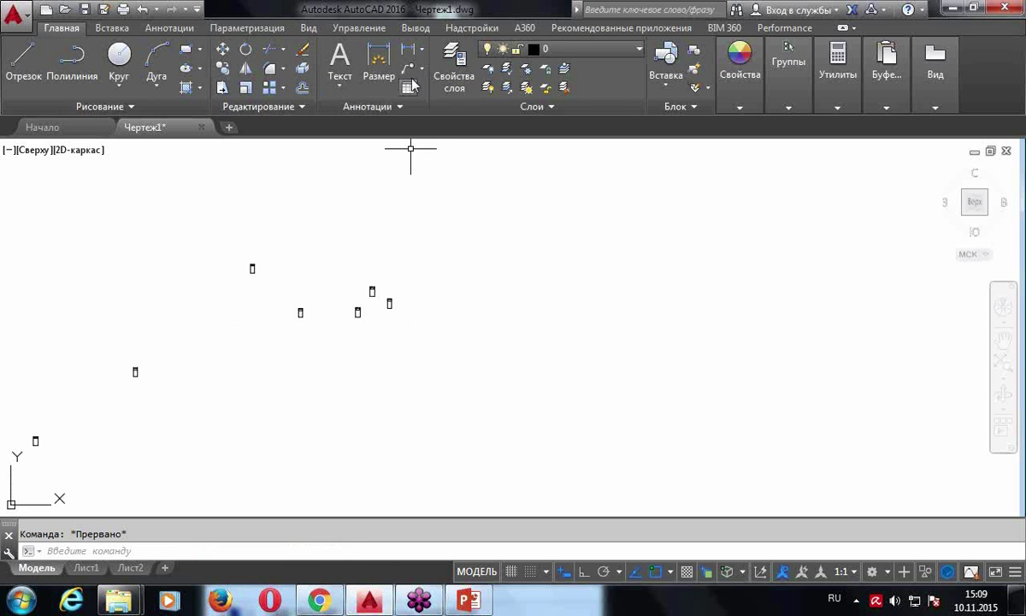
click(389, 303)
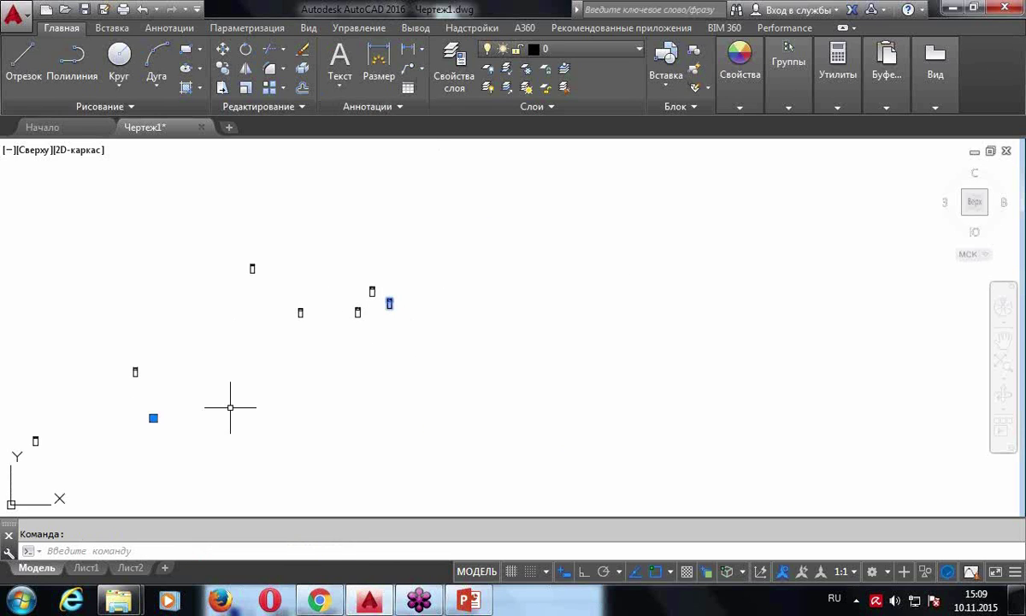
click(153, 418)
click(392, 374)
middle_drag(392, 374, 268, 417)
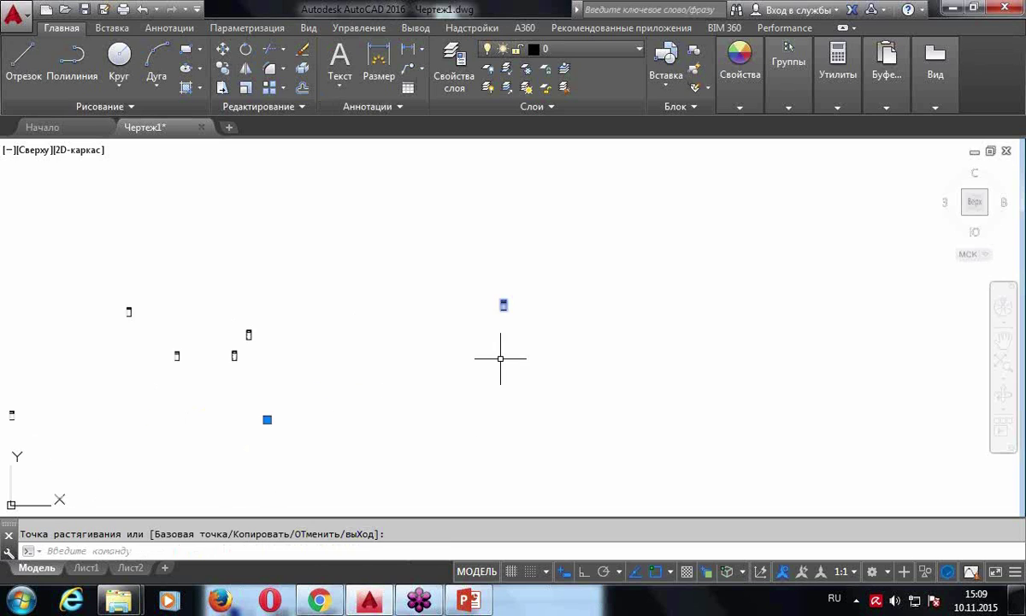
scroll(516, 372, up, 2)
scroll(518, 295, up, 4)
scroll(517, 296, down, 2)
scroll(568, 261, down, 3)
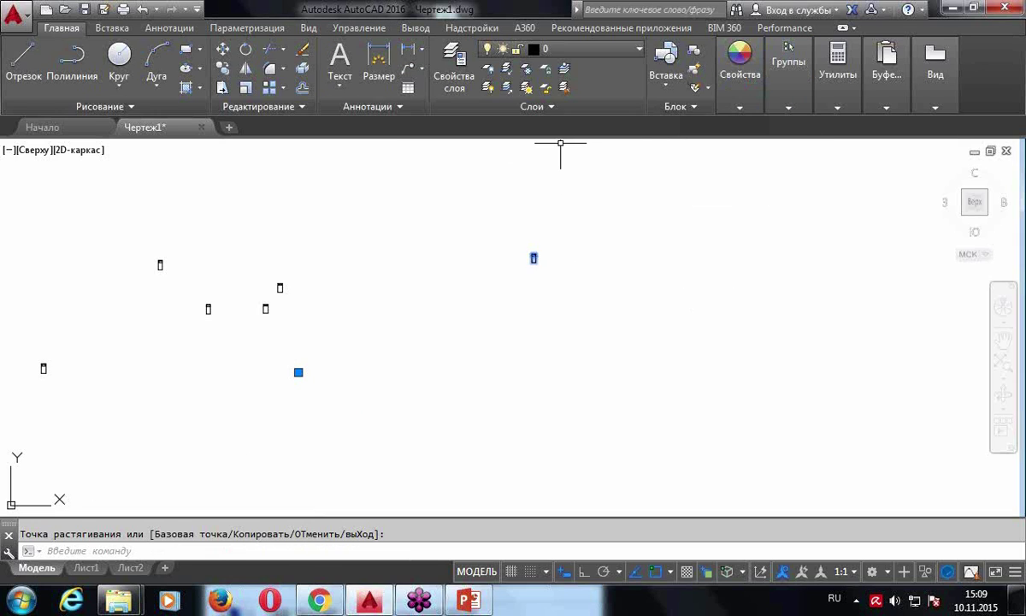
click(304, 71)
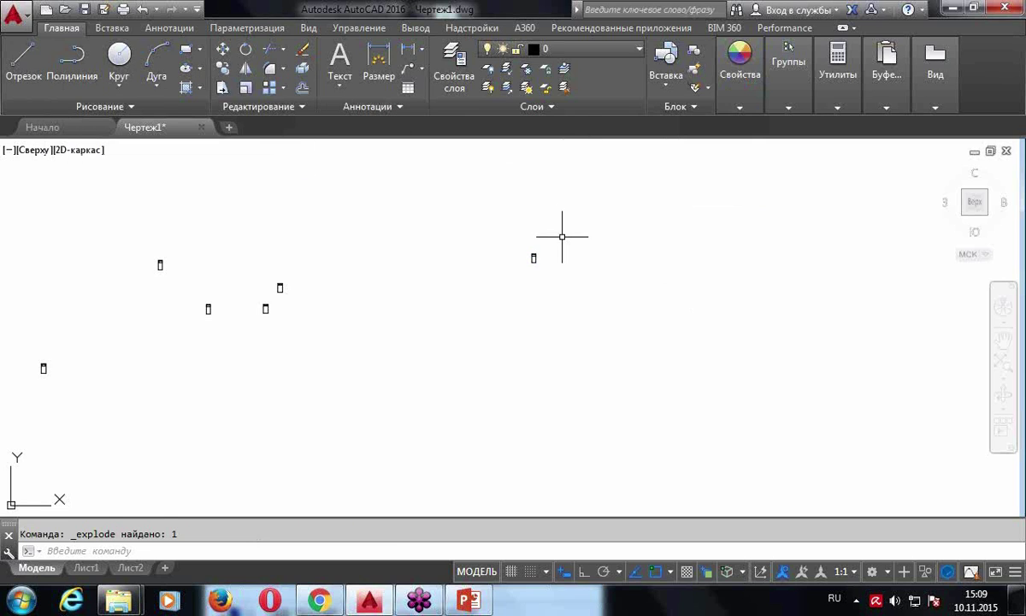
Zoom in on the exploded rectangles and open the Block Definition dialog via Create
click(534, 251)
scroll(541, 275, up, 3)
scroll(526, 261, up, 10)
key(Escape)
click(494, 268)
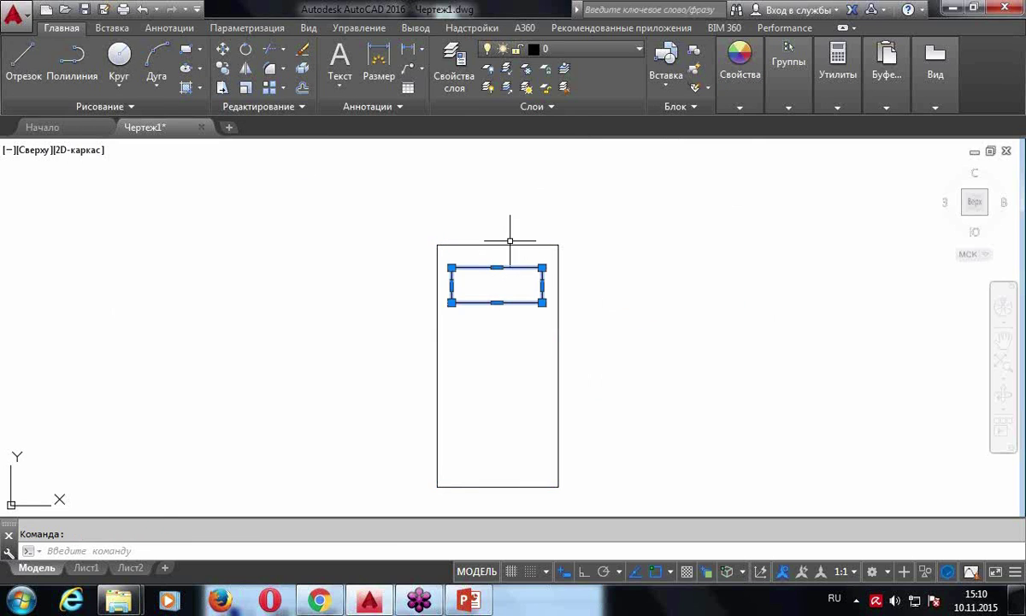
click(505, 246)
key(Escape)
scroll(544, 222, down, 2)
scroll(629, 266, up, 2)
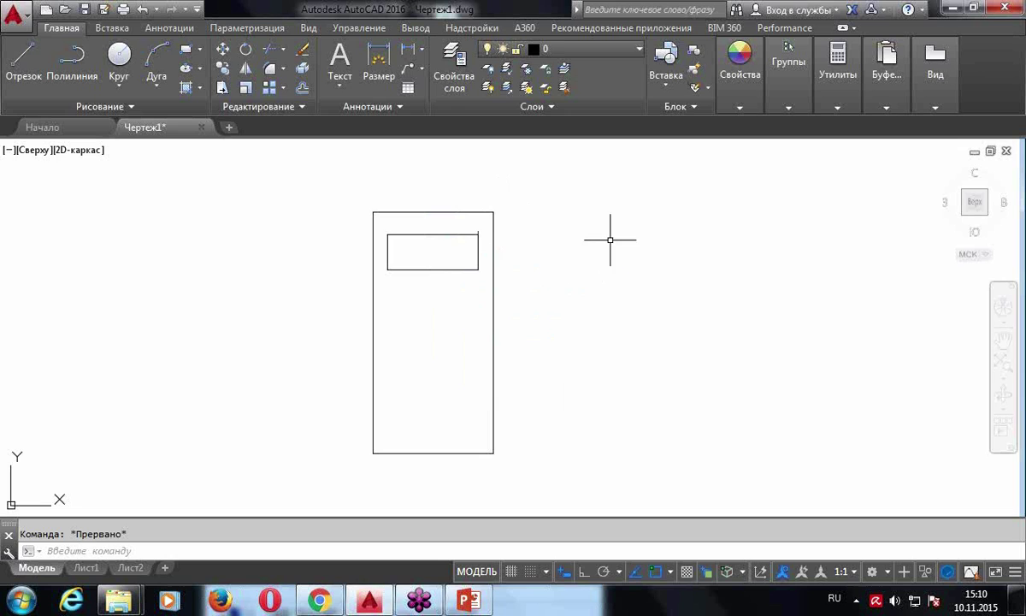
click(696, 53)
click(695, 53)
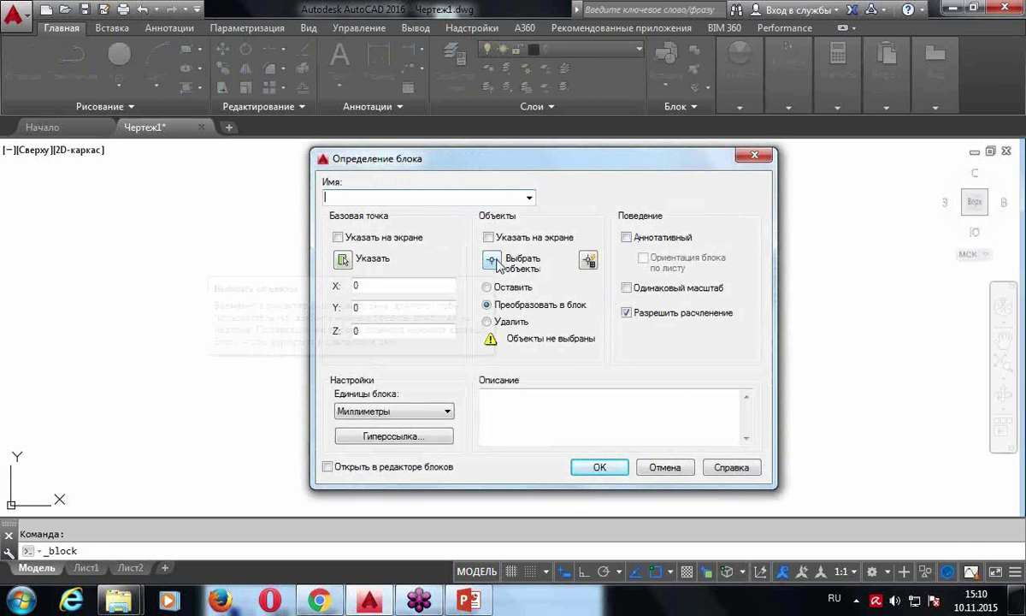
Window-select both rectangles and set the base point at their lower-left corner
click(489, 259)
click(509, 463)
click(332, 181)
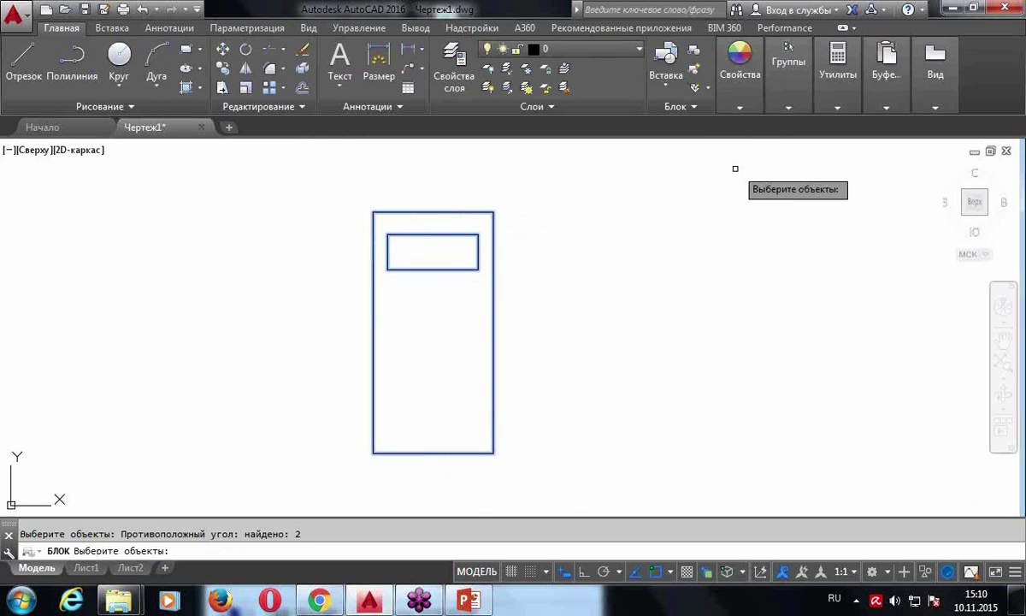
key(Return)
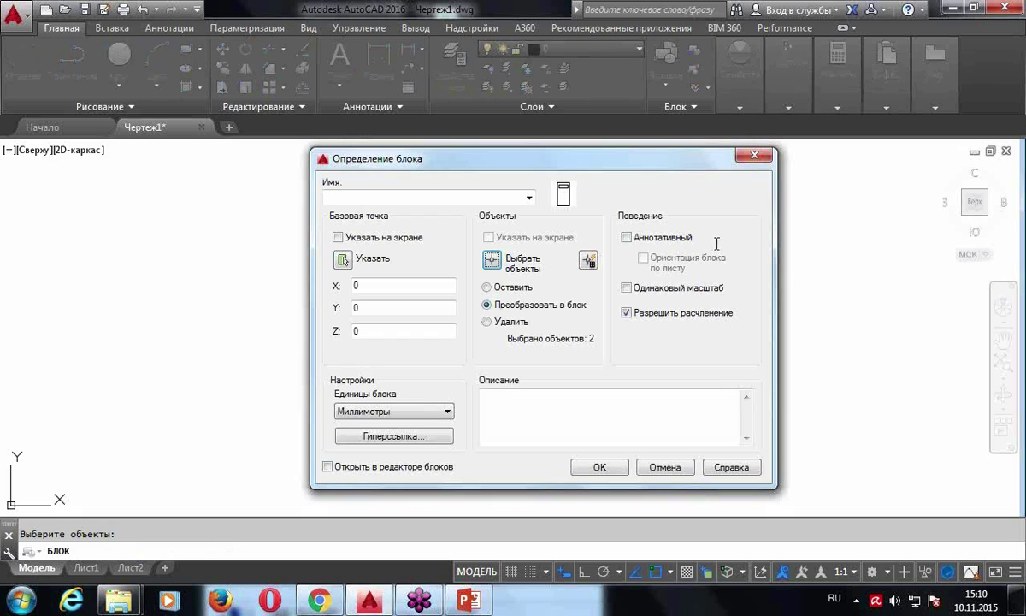
click(342, 259)
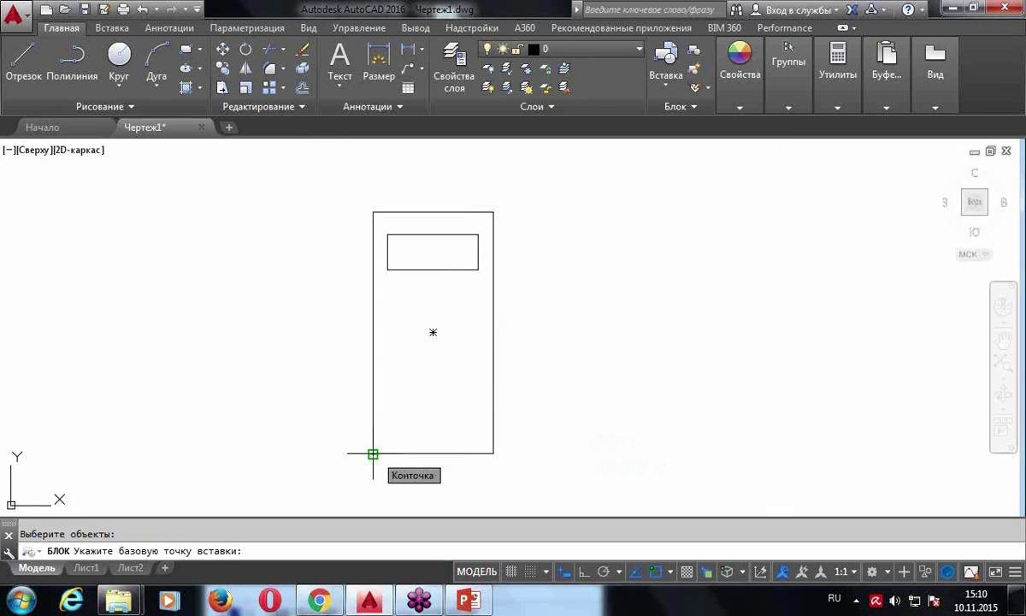
click(373, 455)
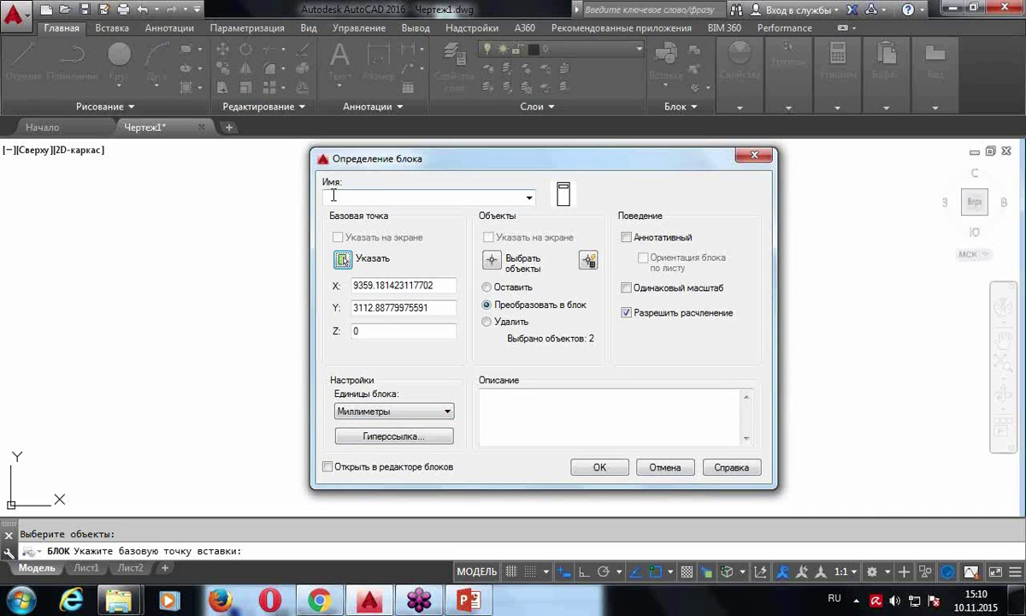
Keep the name A1 and confirm redefining the existing block
click(530, 198)
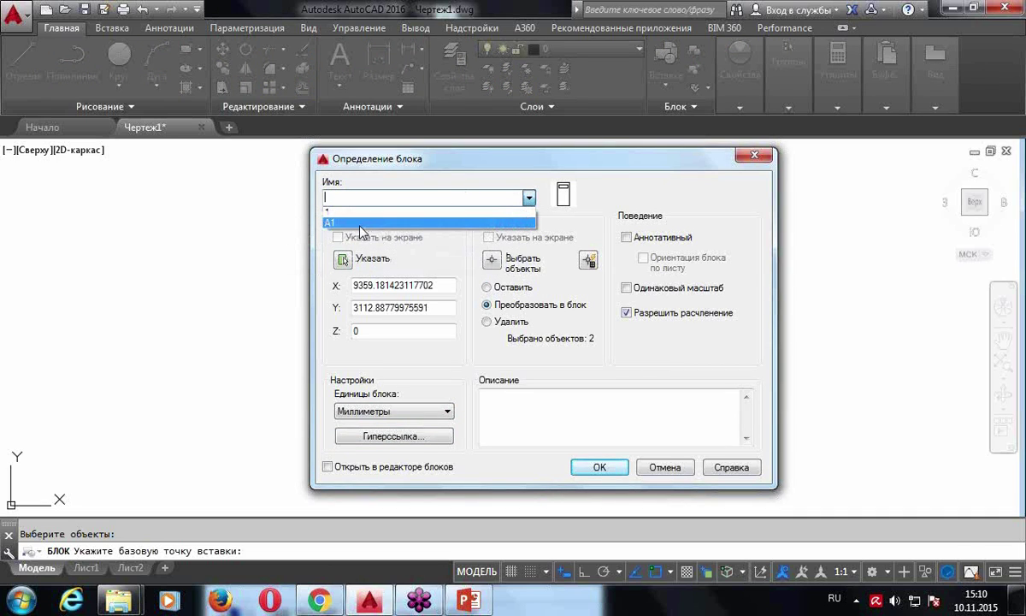
click(531, 198)
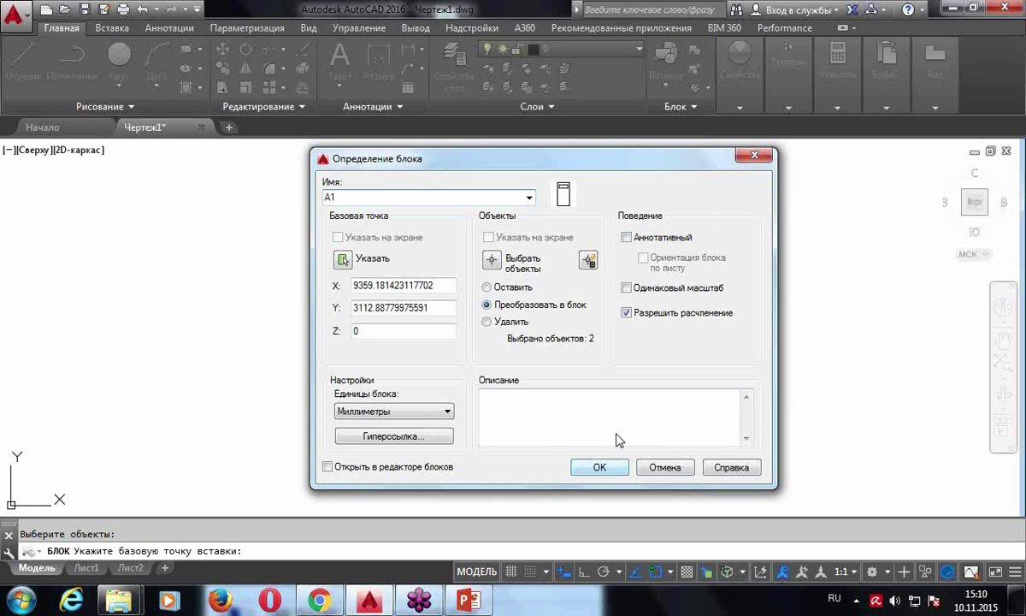
click(602, 467)
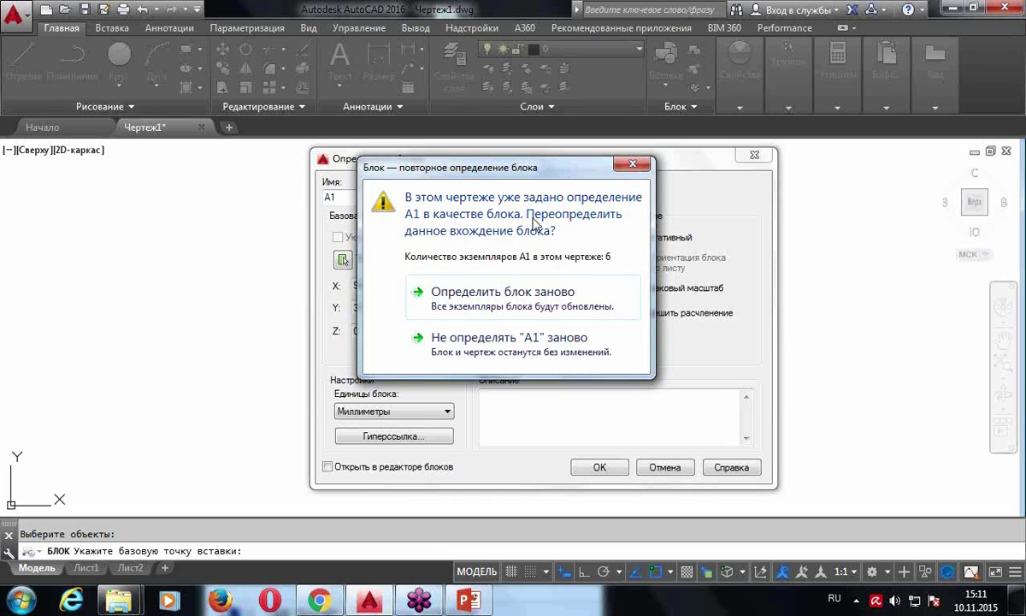
click(502, 299)
Grip-move the four A1 block instances closer together toward the centre
scroll(312, 291, up, 2)
scroll(385, 261, up, 3)
click(368, 269)
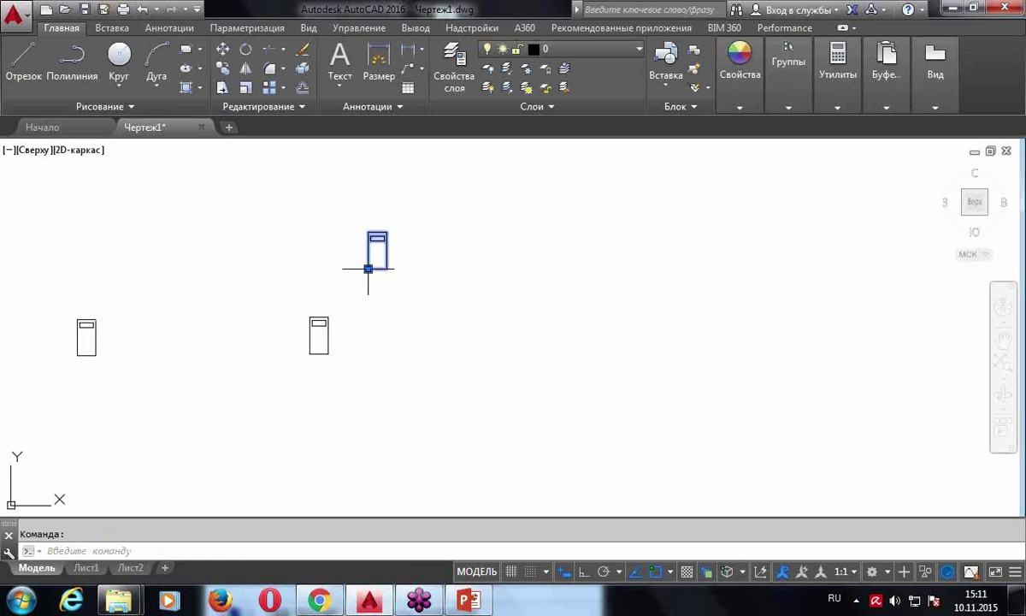
click(368, 268)
click(512, 386)
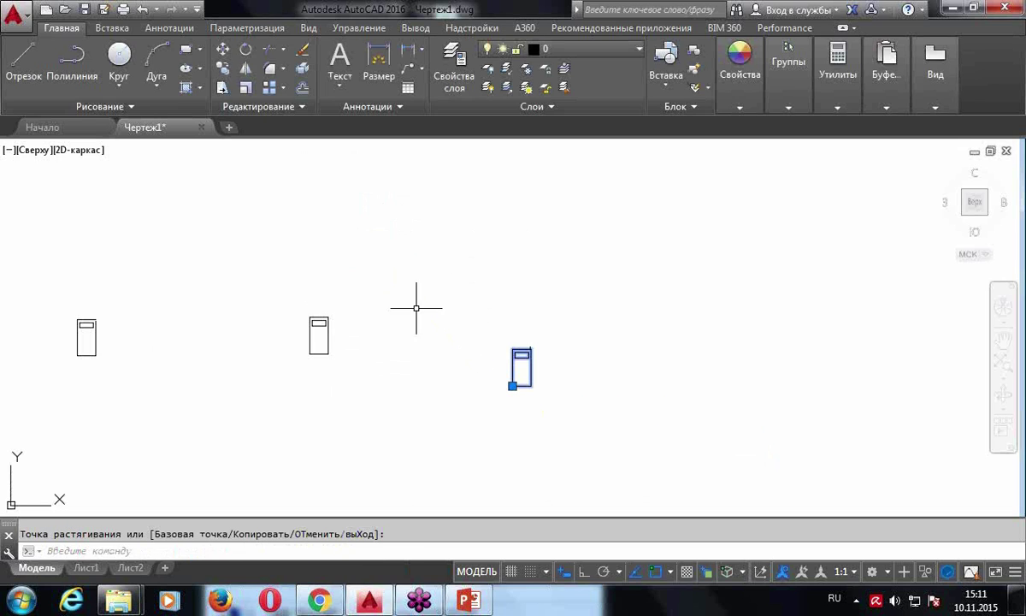
click(310, 333)
click(309, 351)
click(463, 247)
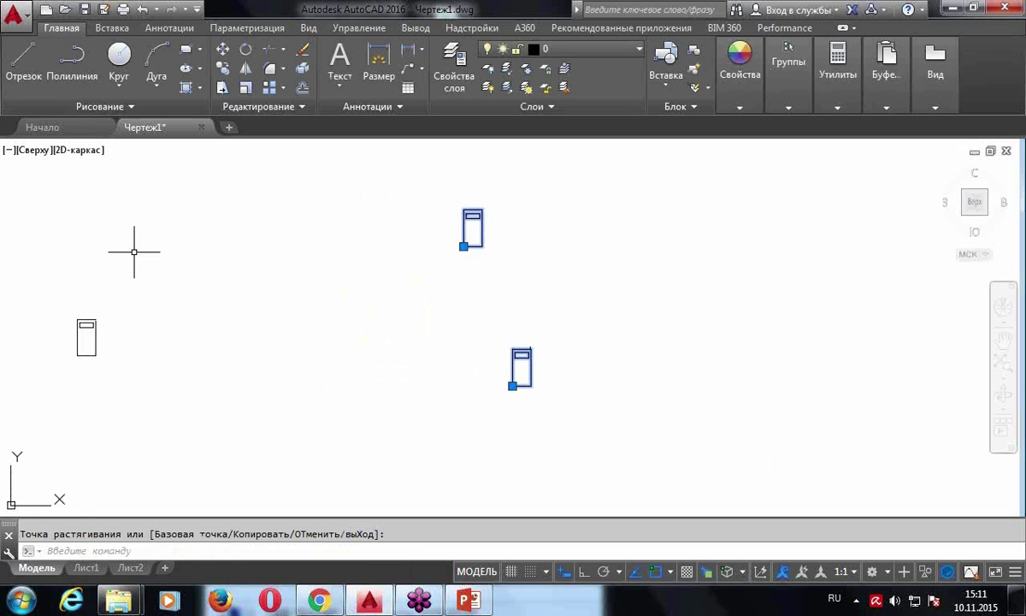
scroll(589, 368, down, 2)
click(150, 233)
click(147, 248)
click(411, 248)
click(275, 346)
click(268, 361)
click(353, 248)
Deselect the blocks and pan and zoom to bring a single block into view
middle_drag(348, 252, 302, 293)
scroll(291, 299, down, 4)
key(Escape)
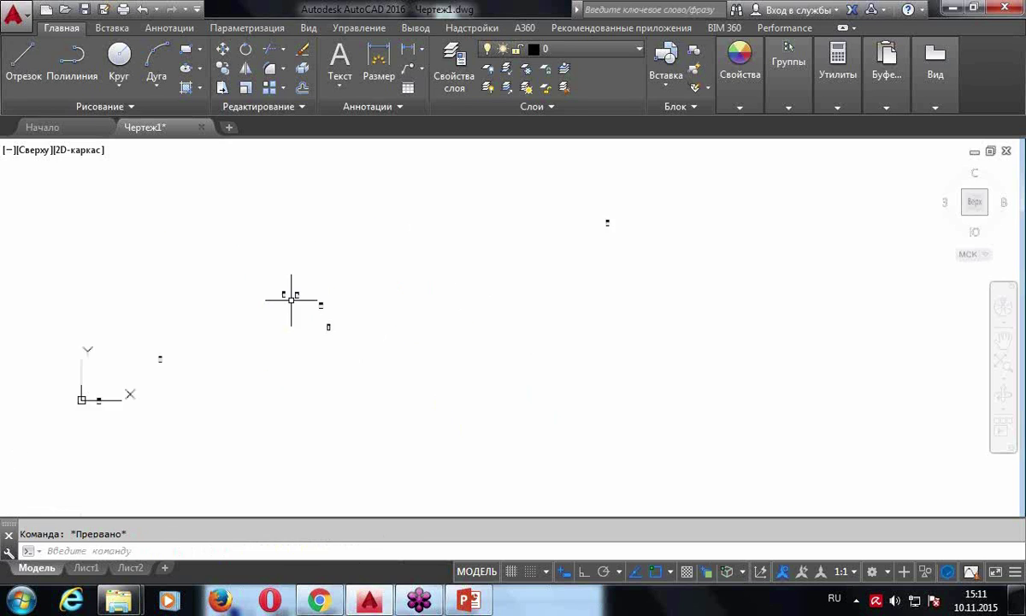
middle_drag(373, 251, 307, 293)
scroll(458, 247, up, 2)
scroll(432, 250, down, 2)
scroll(401, 253, up, 4)
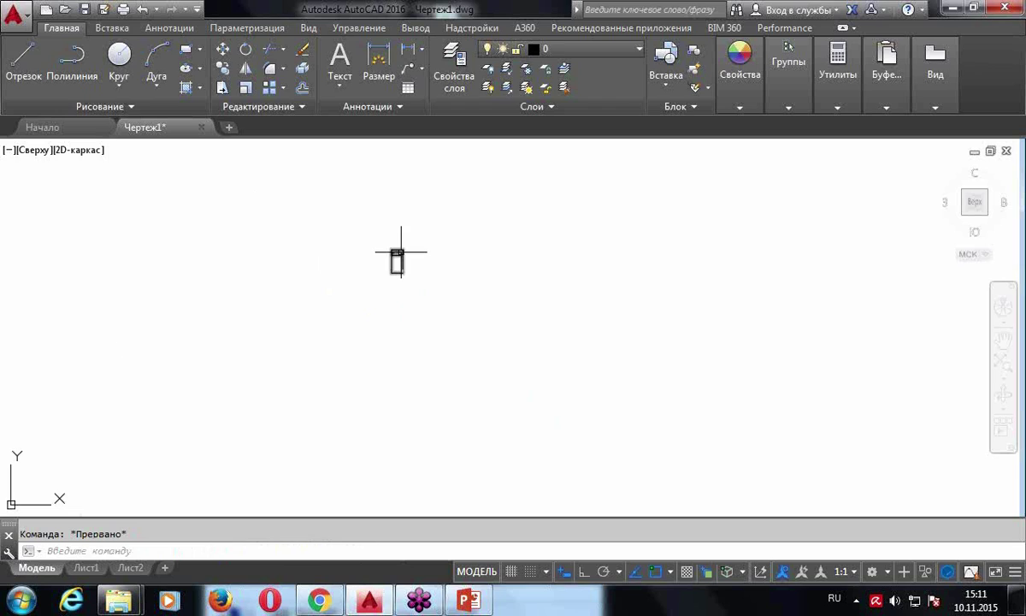
scroll(401, 252, up, 3)
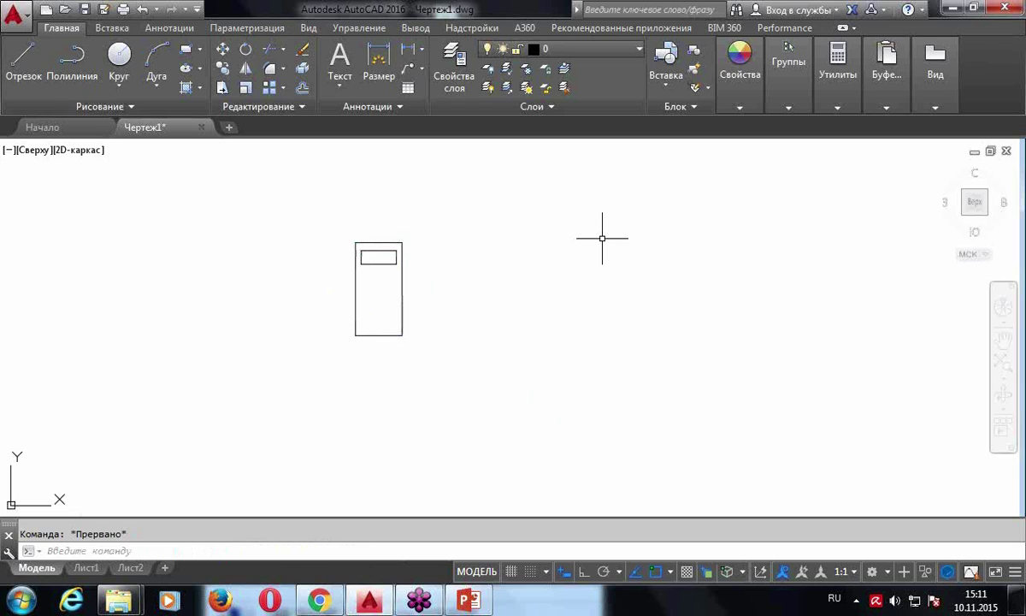
scroll(408, 291, up, 2)
scroll(408, 291, up, 2)
scroll(395, 336, down, 2)
middle_drag(397, 334, 483, 332)
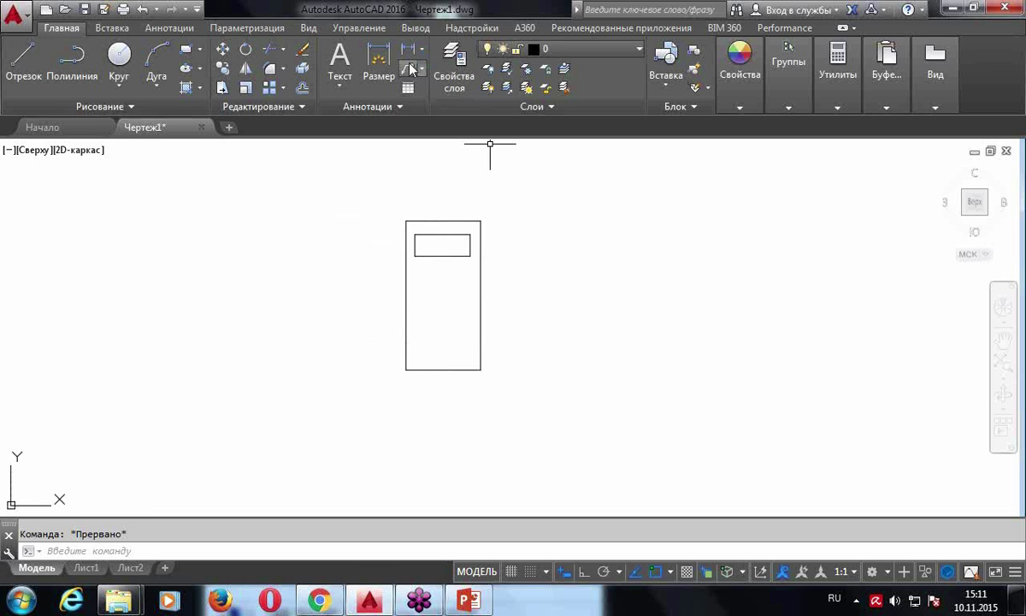
Explode the A1 block into its separate rectangles
click(304, 68)
click(441, 222)
key(Return)
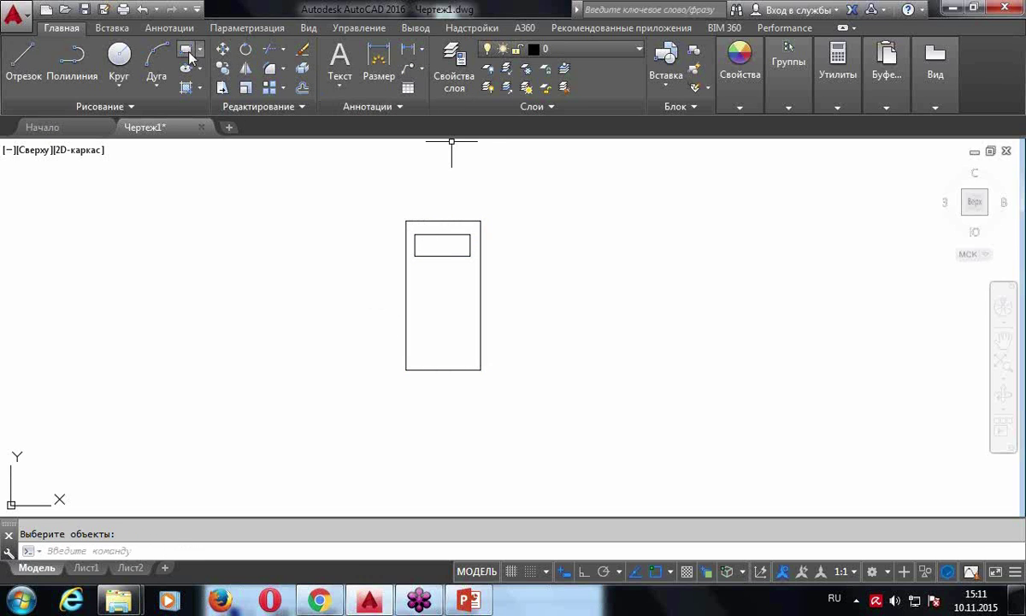
Draw a circle inside the rectangle, then delete it as misplaced
click(119, 56)
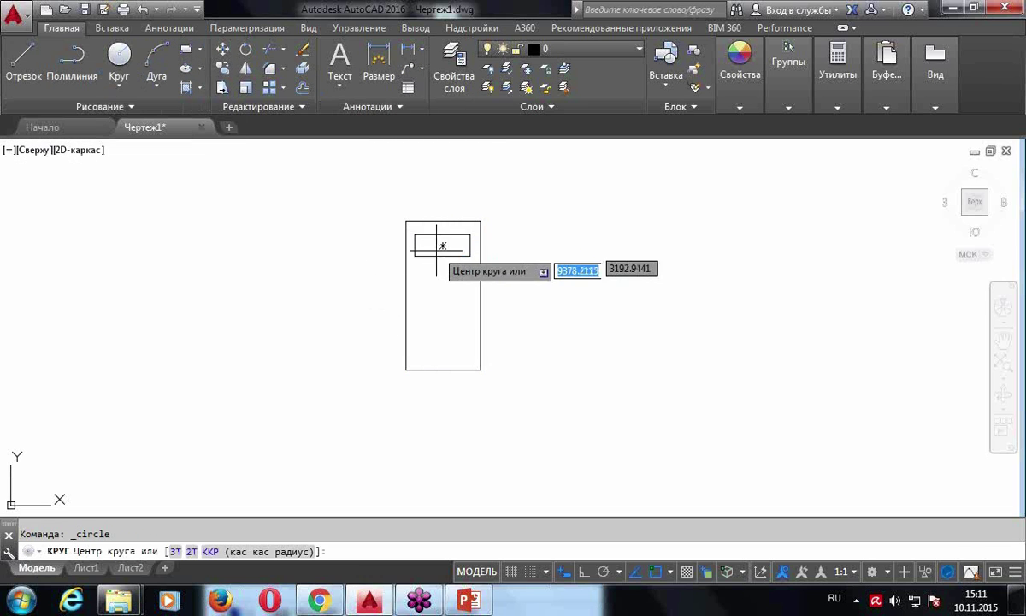
click(440, 316)
click(441, 294)
scroll(456, 313, up, 2)
click(430, 280)
key(Delete)
Redraw the circle inside the tall rectangle just below the small rectangle
click(119, 56)
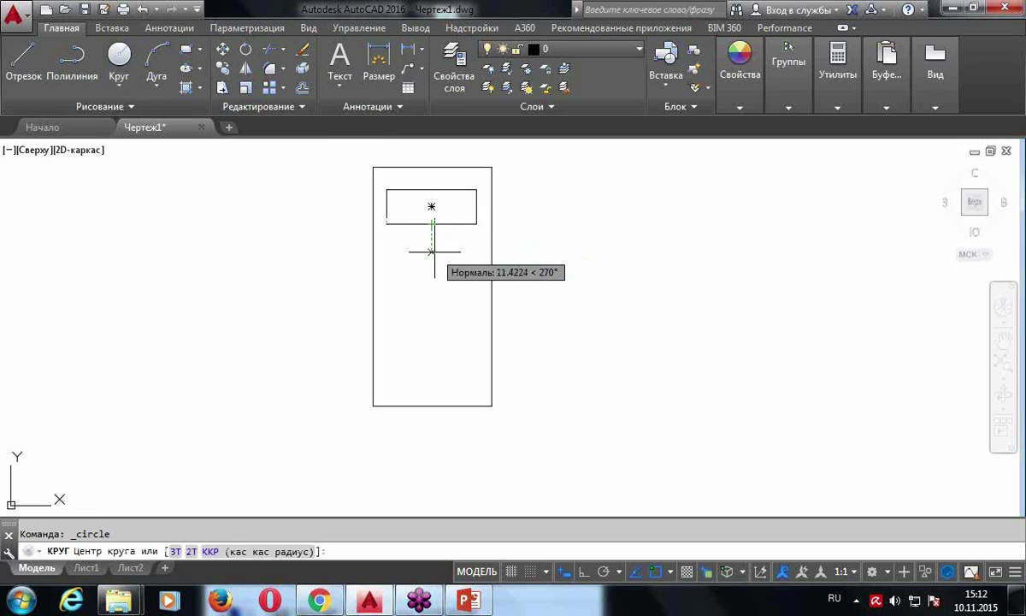
click(431, 323)
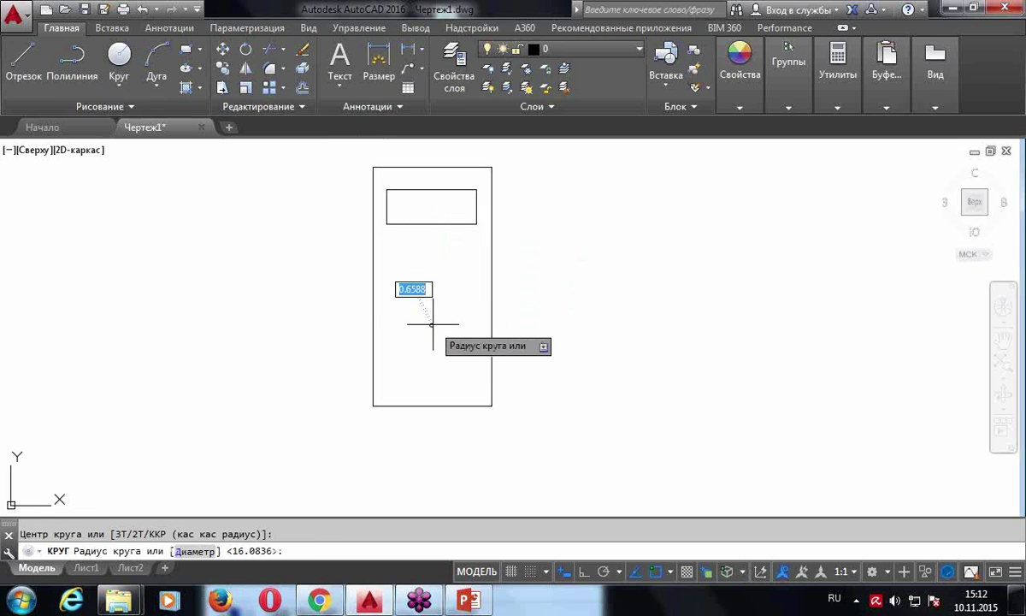
click(432, 296)
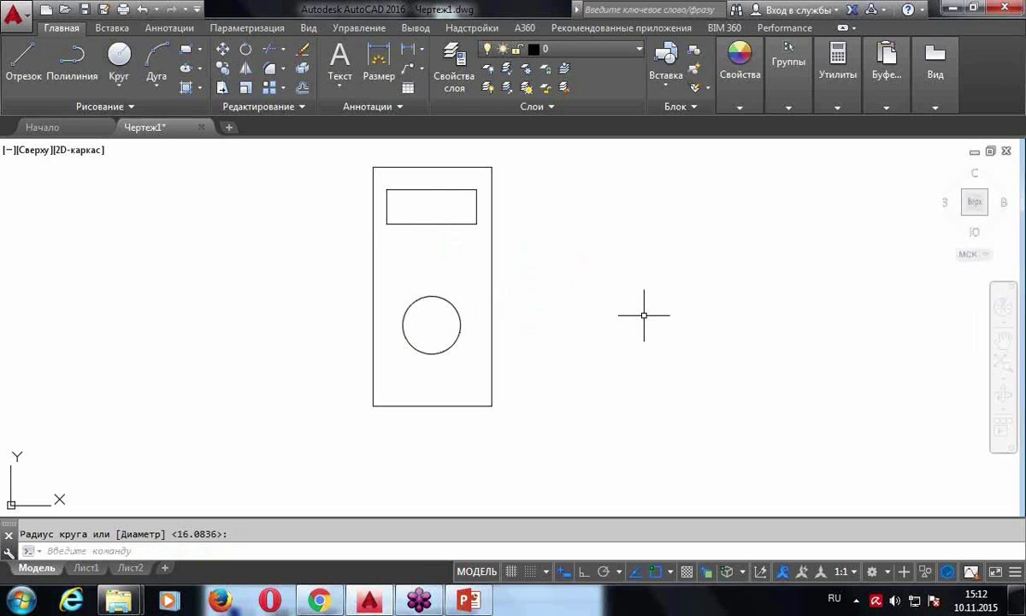
scroll(631, 313, down, 2)
scroll(626, 309, down, 5)
scroll(584, 293, up, 2)
scroll(591, 284, down, 2)
scroll(590, 284, down, 6)
scroll(589, 285, up, 3)
scroll(717, 288, up, 2)
scroll(716, 288, up, 3)
middle_drag(536, 300, 534, 320)
scroll(564, 306, down, 2)
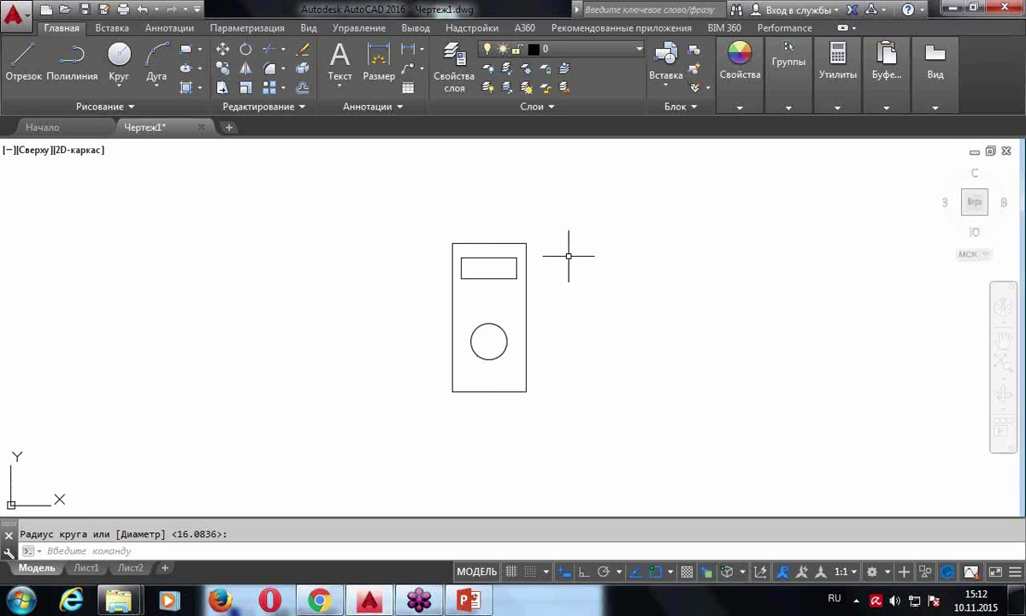
key(Escape)
click(502, 243)
In Create Block, window-select the two rectangles and the circle
key(Escape)
click(515, 257)
key(Escape)
middle_drag(561, 229, 481, 201)
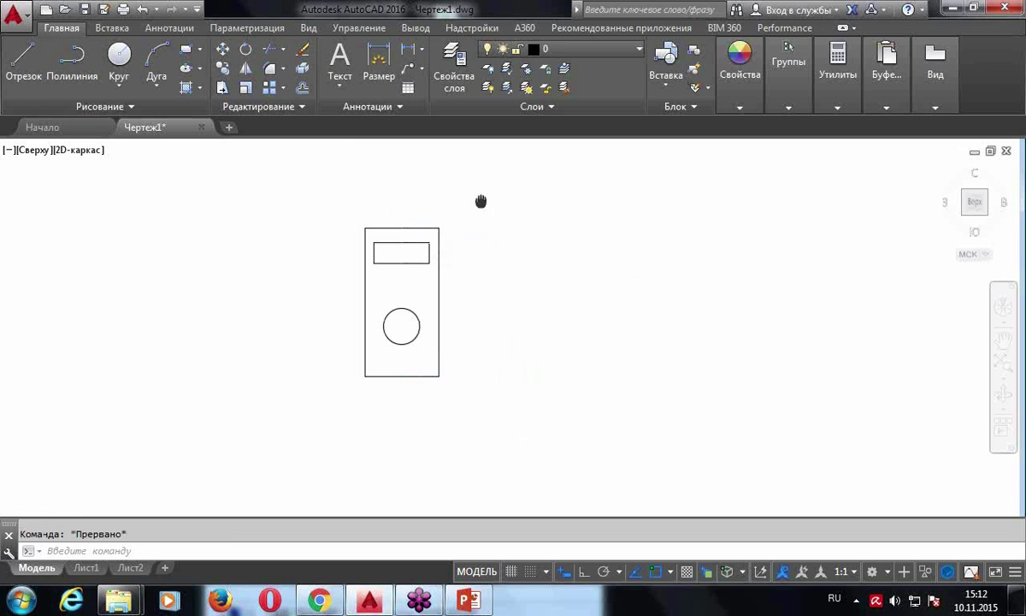
click(693, 49)
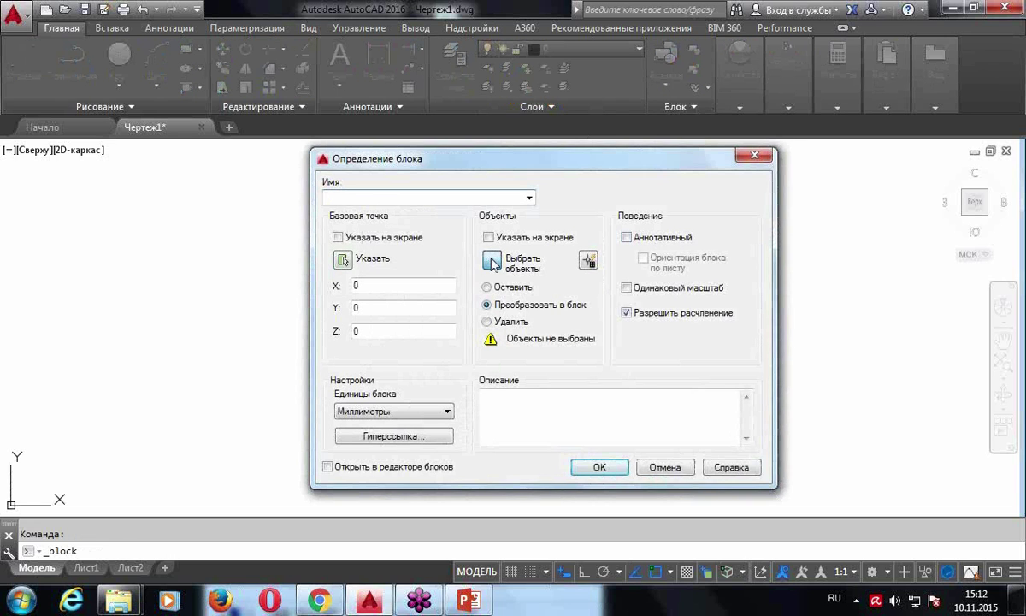
click(493, 259)
click(470, 435)
click(412, 190)
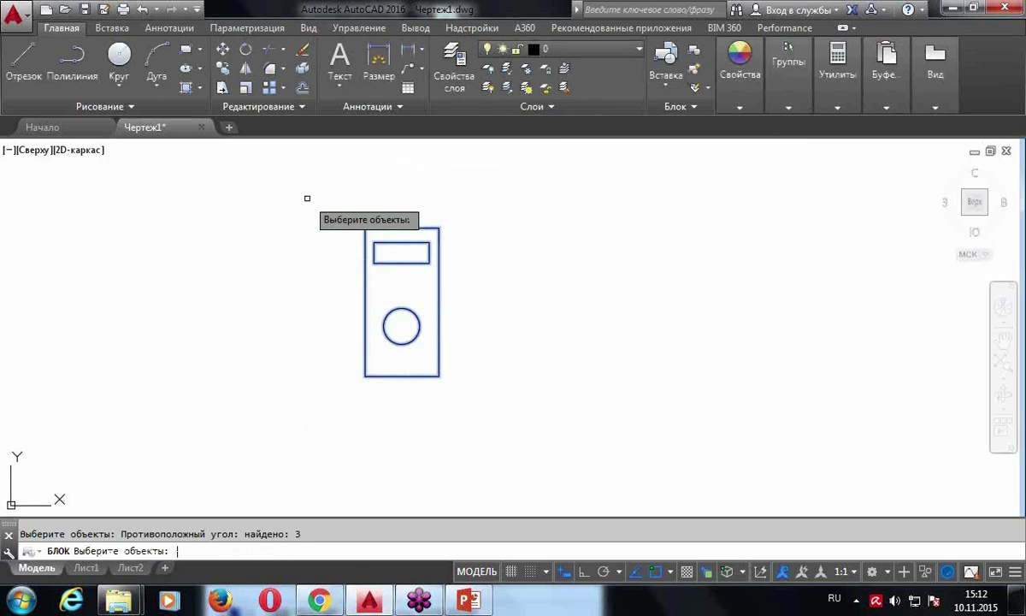
key(Return)
Set the base point at the lower-left corner, name it A1, and confirm redefining
click(342, 261)
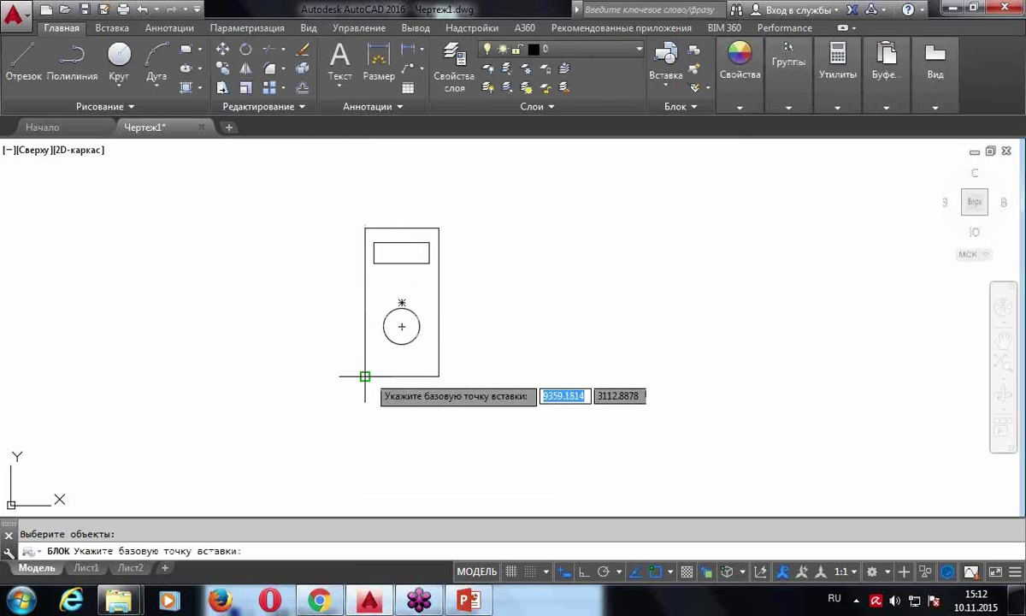
click(364, 374)
click(383, 198)
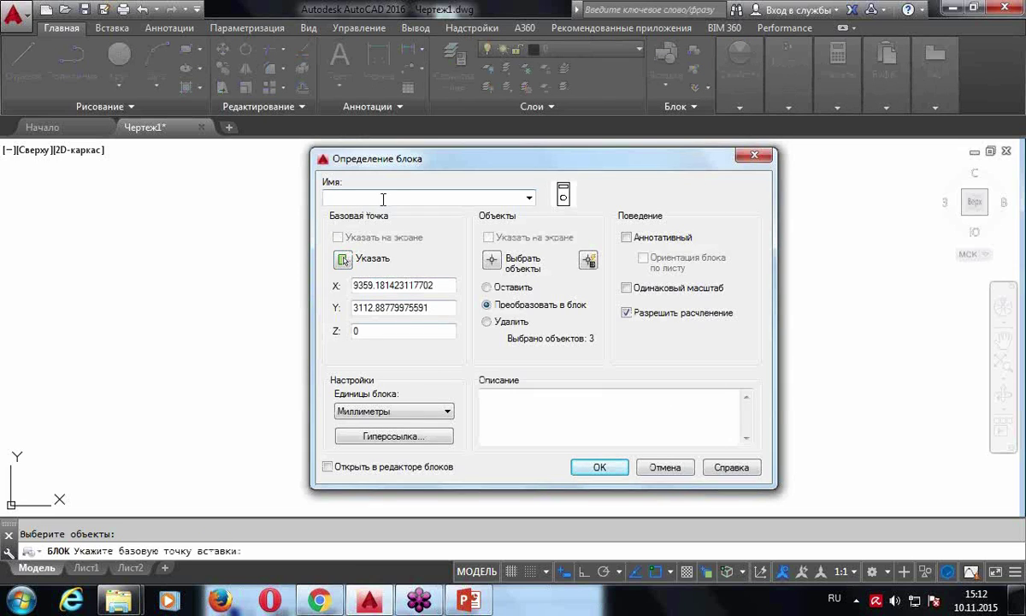
click(530, 198)
click(529, 199)
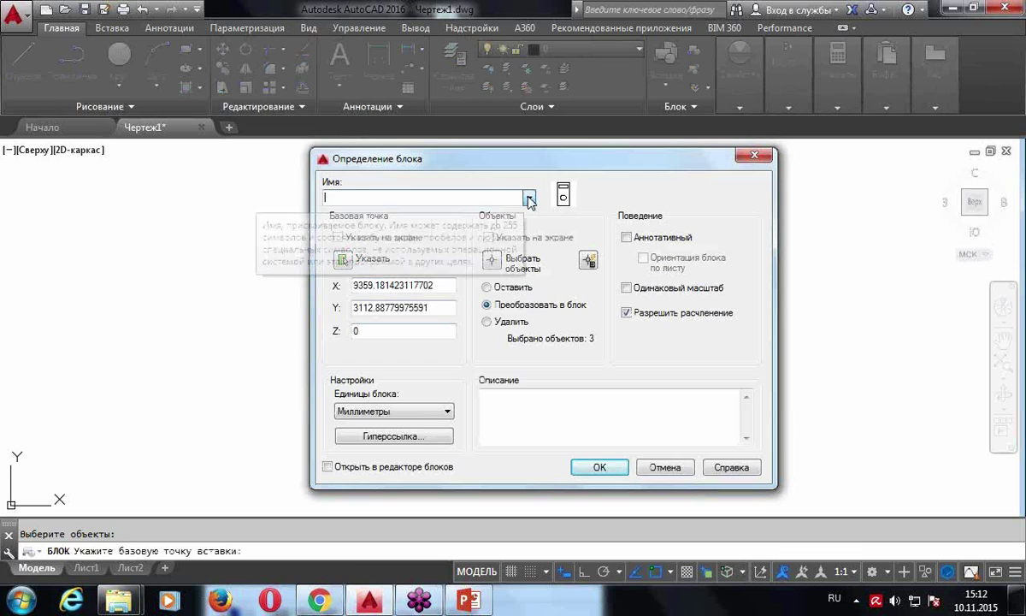
text(A1)
click(592, 468)
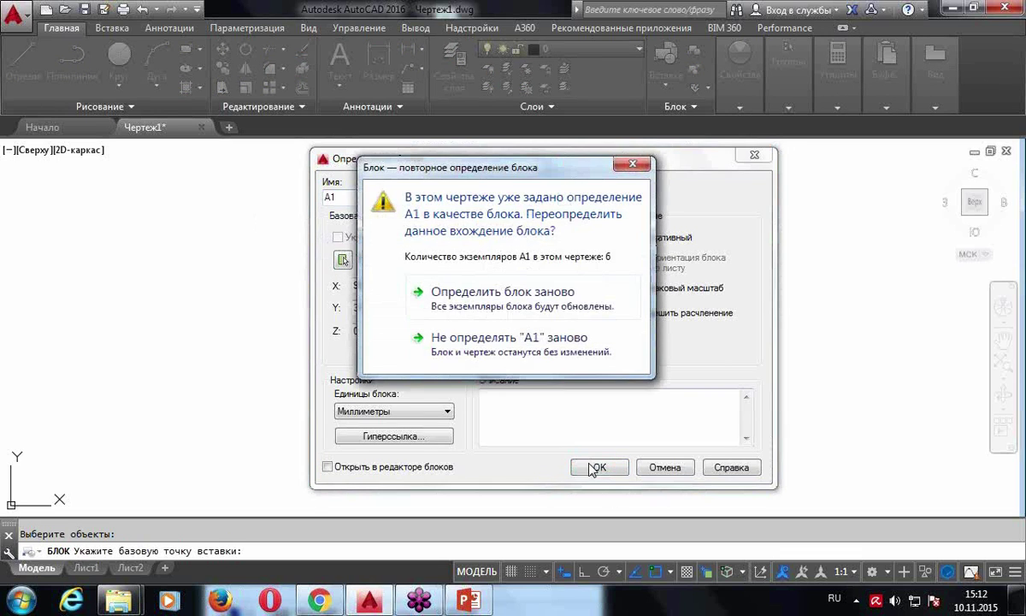
click(504, 298)
Pan and zoom to the updated block copies, starting and cancelling a grip-move of one
scroll(488, 291, down, 5)
scroll(403, 332, down, 3)
scroll(402, 332, up, 10)
middle_drag(431, 256, 461, 325)
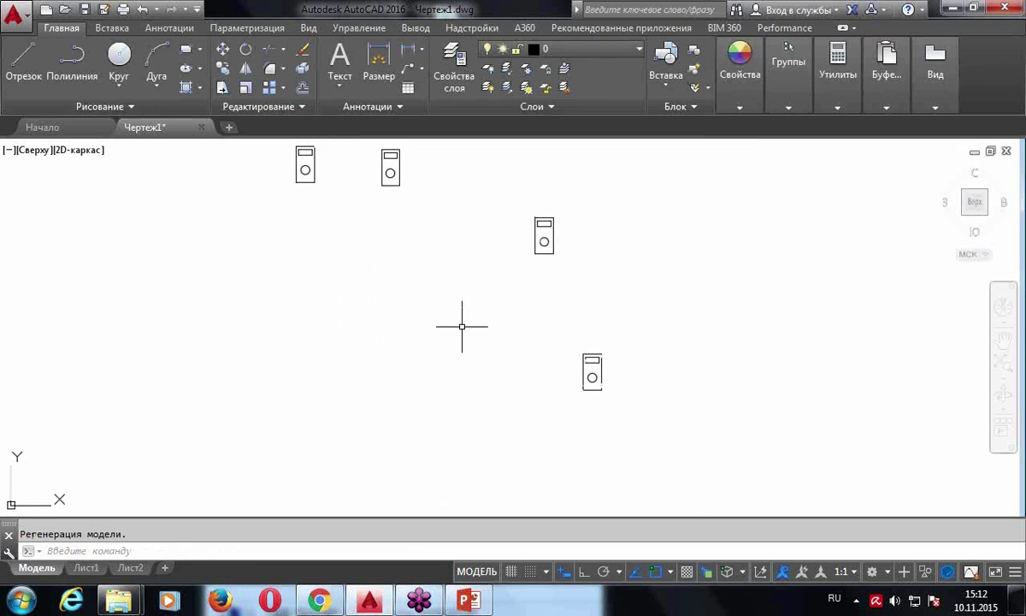
scroll(460, 376, down, 2)
scroll(517, 291, up, 6)
mouse_move(503, 348)
middle_down()
mouse_move(496, 309)
mouse_move(520, 312)
middle_up()
scroll(497, 310, down, 4)
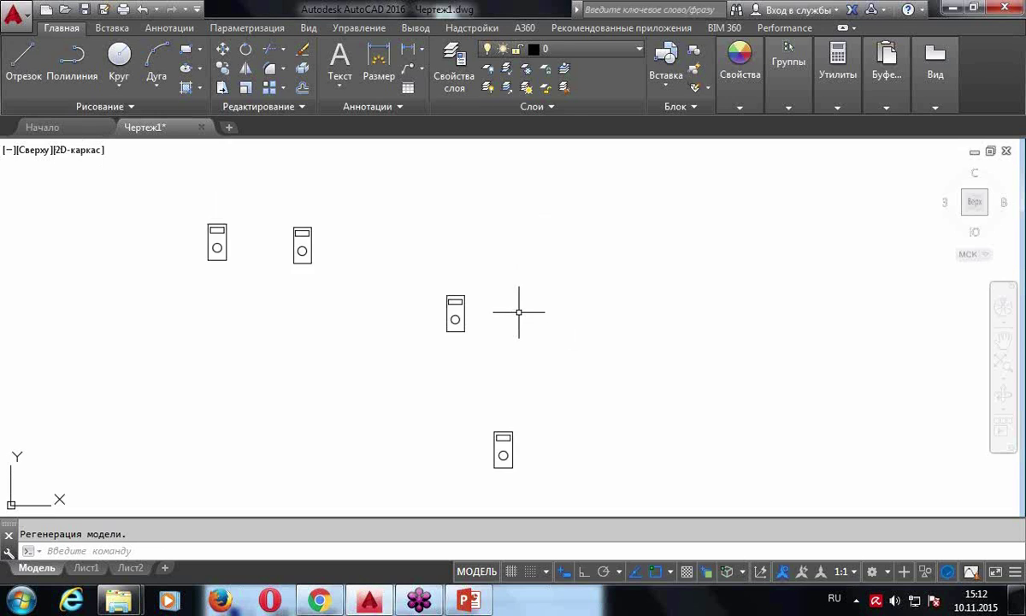
scroll(517, 304, down, 4)
scroll(495, 309, down, 5)
scroll(666, 265, up, 3)
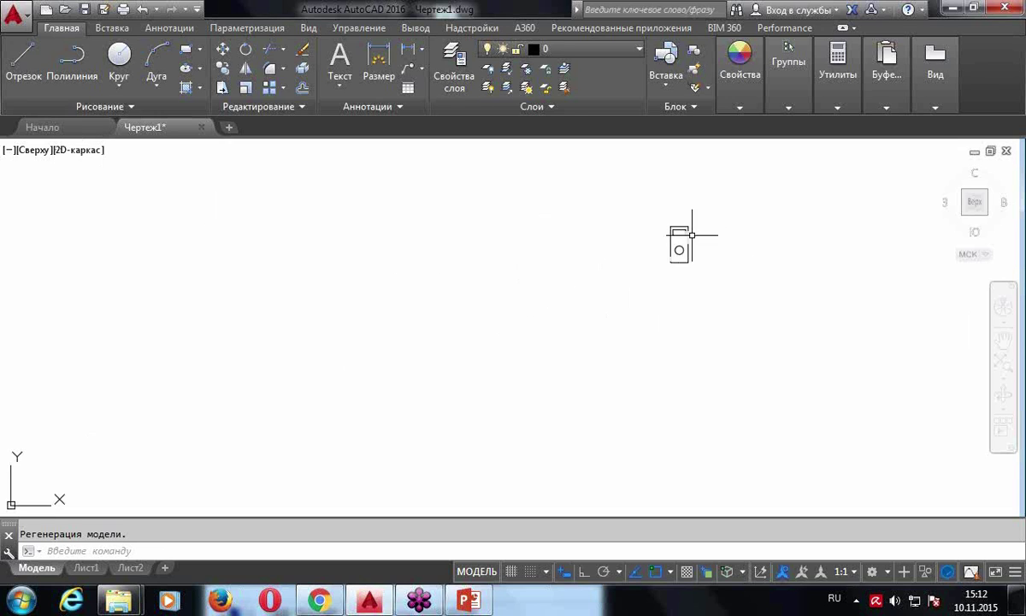
click(679, 249)
click(670, 262)
scroll(599, 304, down, 3)
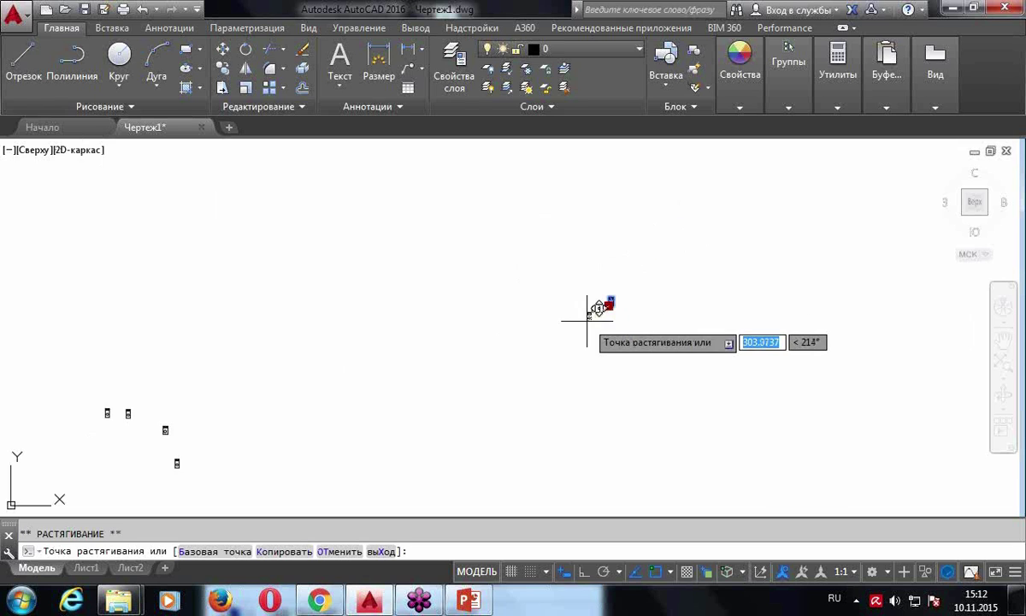
middle_drag(154, 436, 402, 333)
scroll(402, 334, up, 2)
scroll(402, 334, up, 3)
key(Escape)
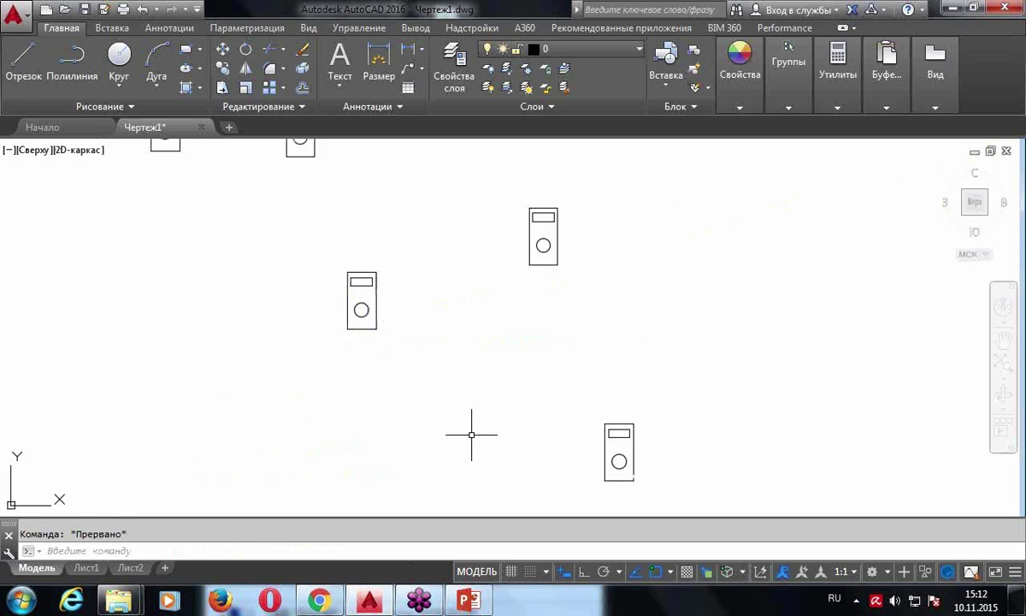
Move the small lower-left block instance next to the other blocks
scroll(472, 430, down, 3)
middle_drag(518, 361, 508, 300)
click(68, 453)
click(66, 456)
click(383, 338)
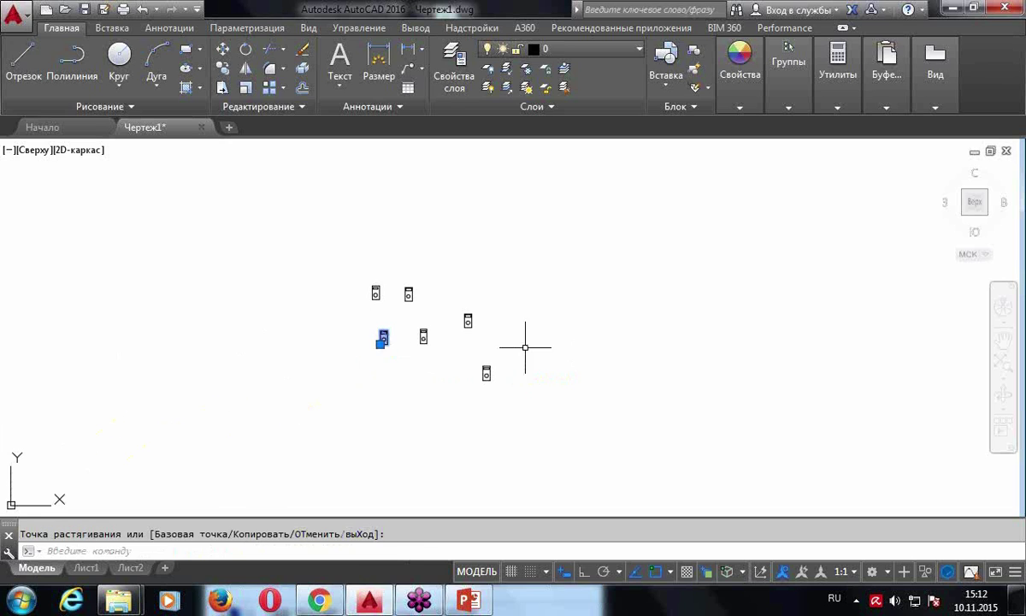
scroll(676, 358, up, 3)
key(Escape)
scroll(561, 346, down, 2)
scroll(500, 323, up, 4)
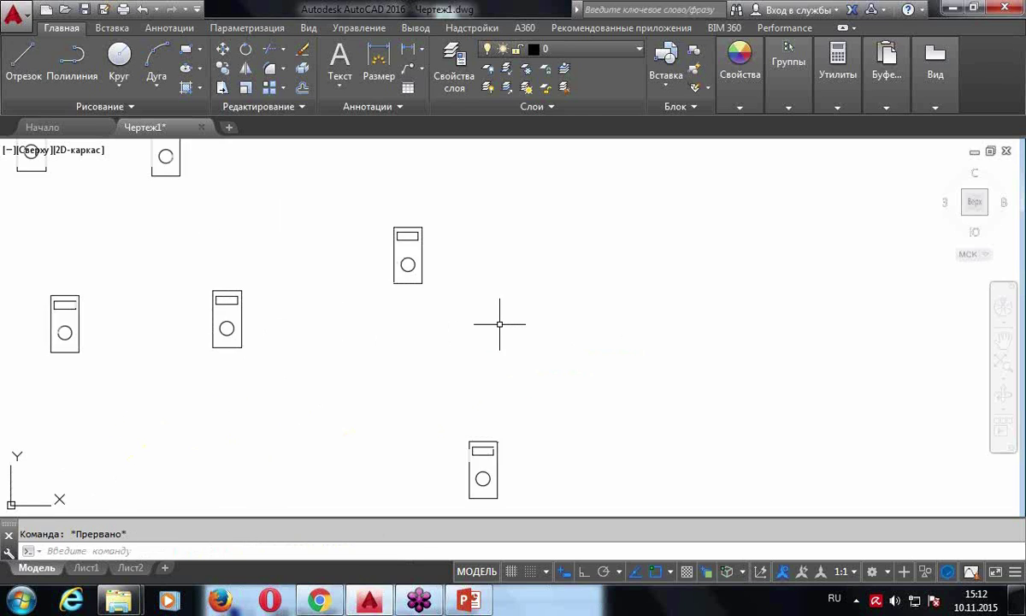
scroll(500, 324, down, 2)
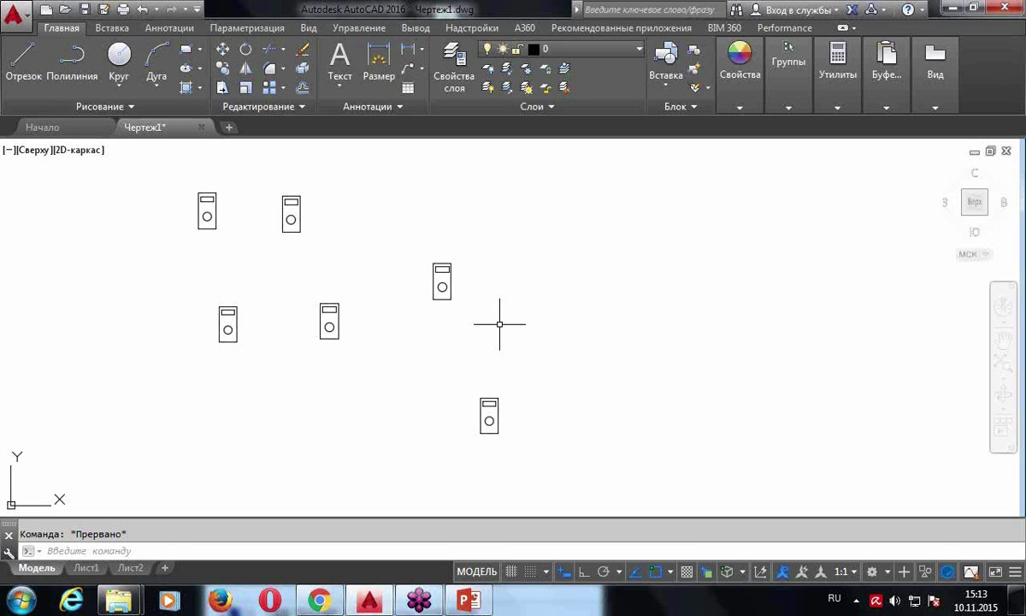
Use the ПЕРЕИМЕНОВАТЬ (Rename) command to change block A1's name to A-1
middle_drag(550, 374, 469, 344)
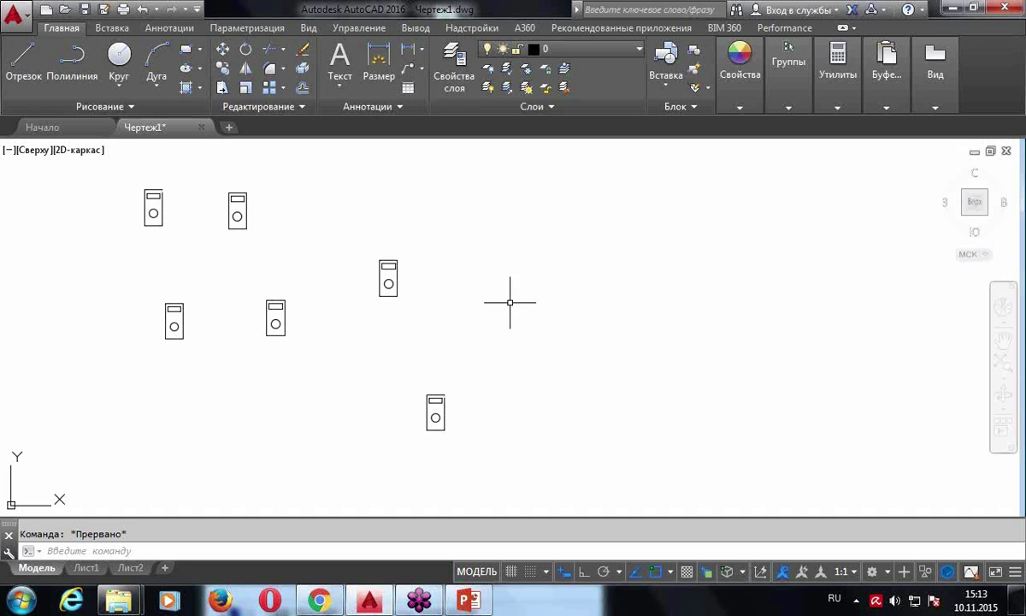
text(ПЕР)
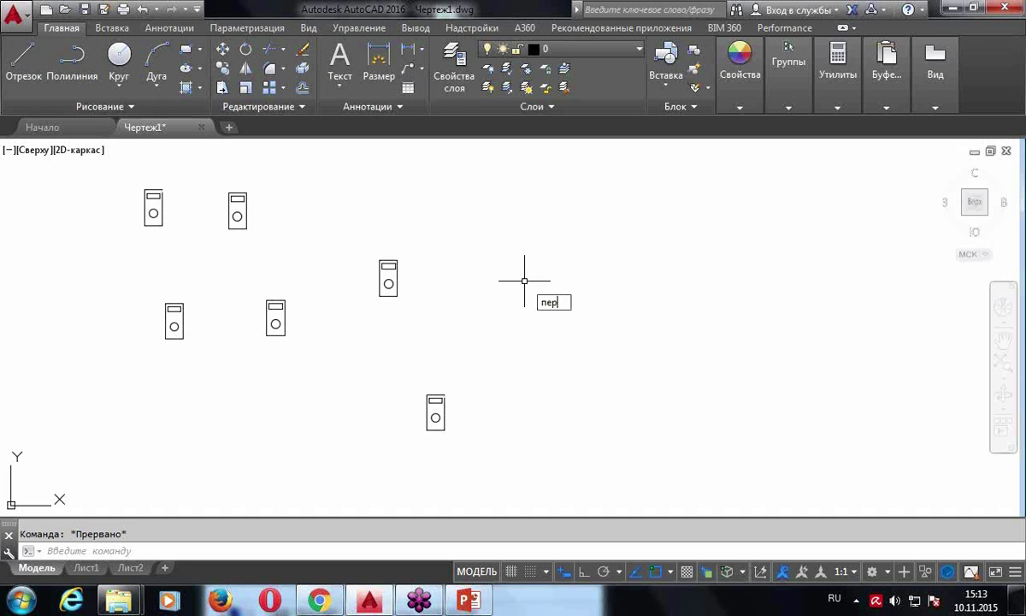
text(ЕИМЕНОВАТЬ)
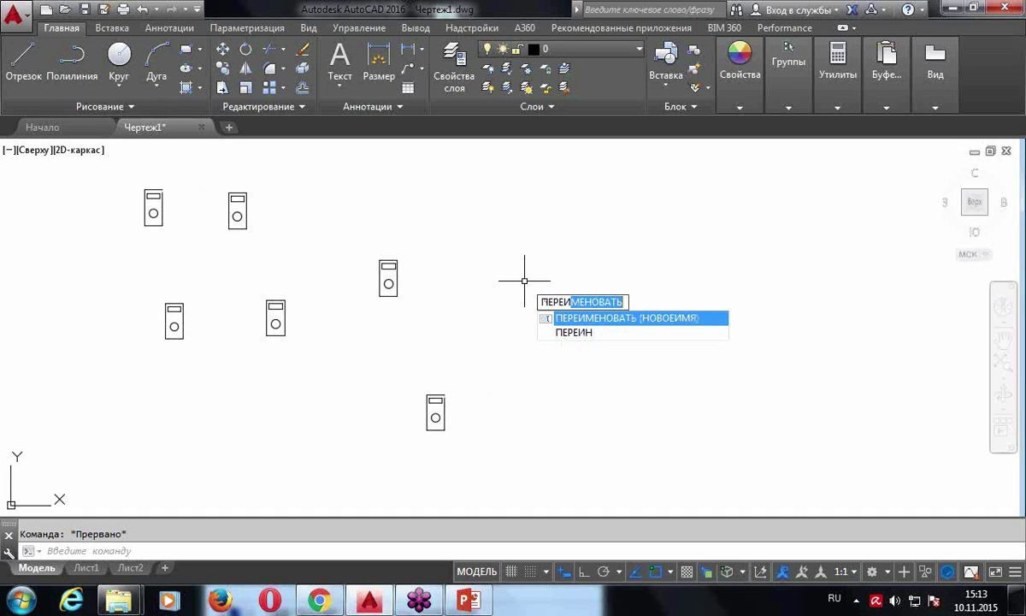
key(Return)
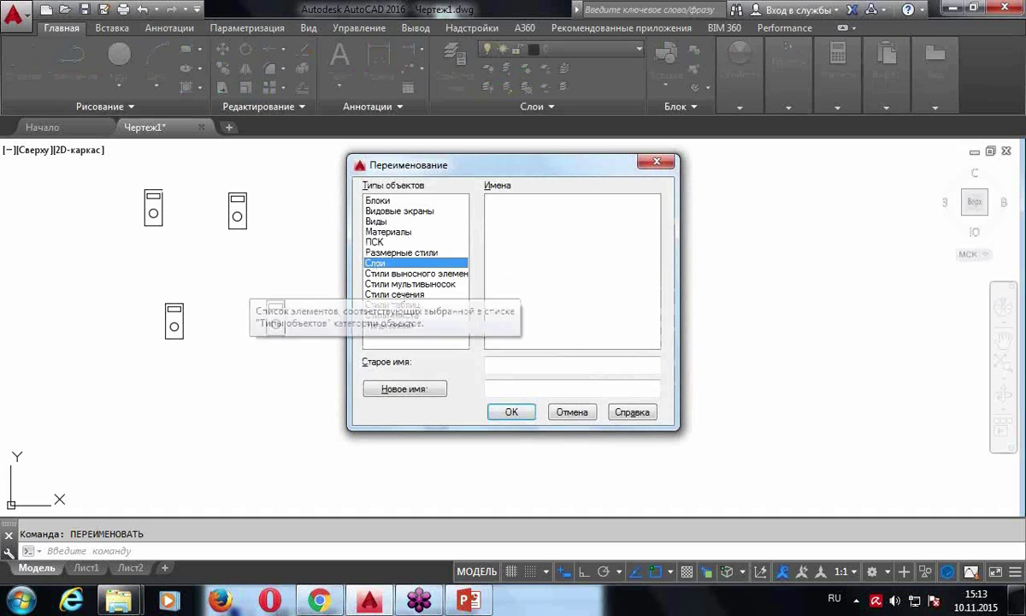
click(372, 200)
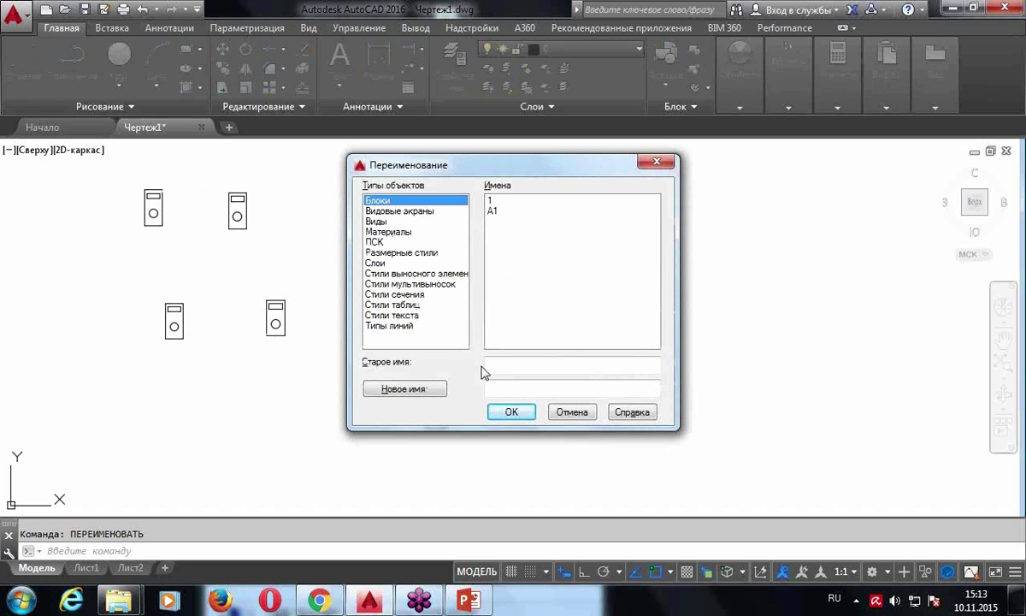
click(494, 212)
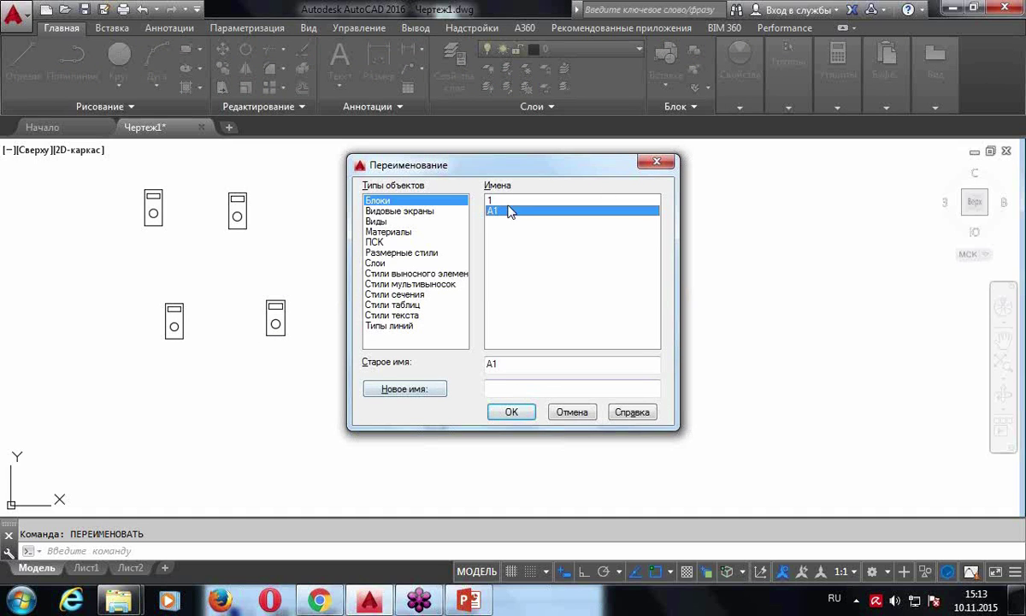
click(493, 389)
text(A)
text(-1)
click(508, 412)
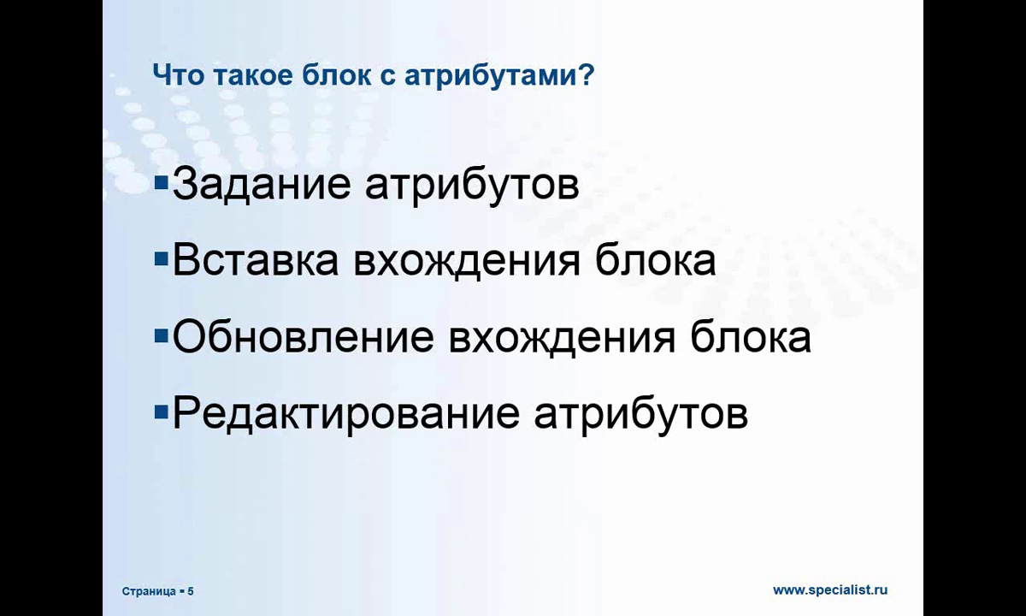
Exit the slideshow, return to Чертеж1.dwg in AutoCAD, and pan to the blocks
key(Escape)
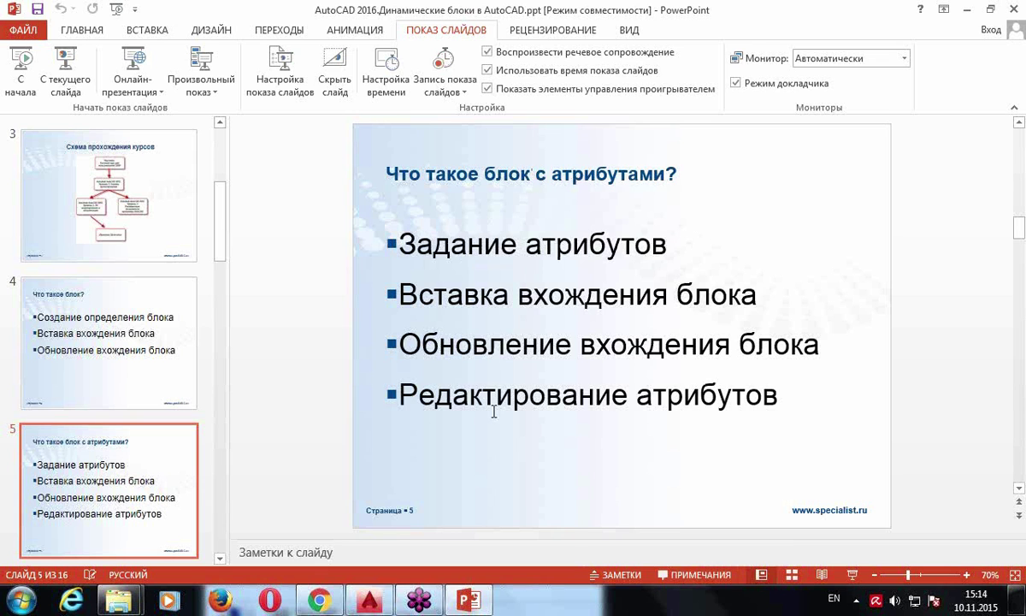
click(369, 601)
scroll(456, 284, up, 5)
middle_drag(456, 284, 603, 280)
scroll(310, 264, up, 2)
scroll(309, 263, up, 2)
middle_drag(394, 310, 489, 344)
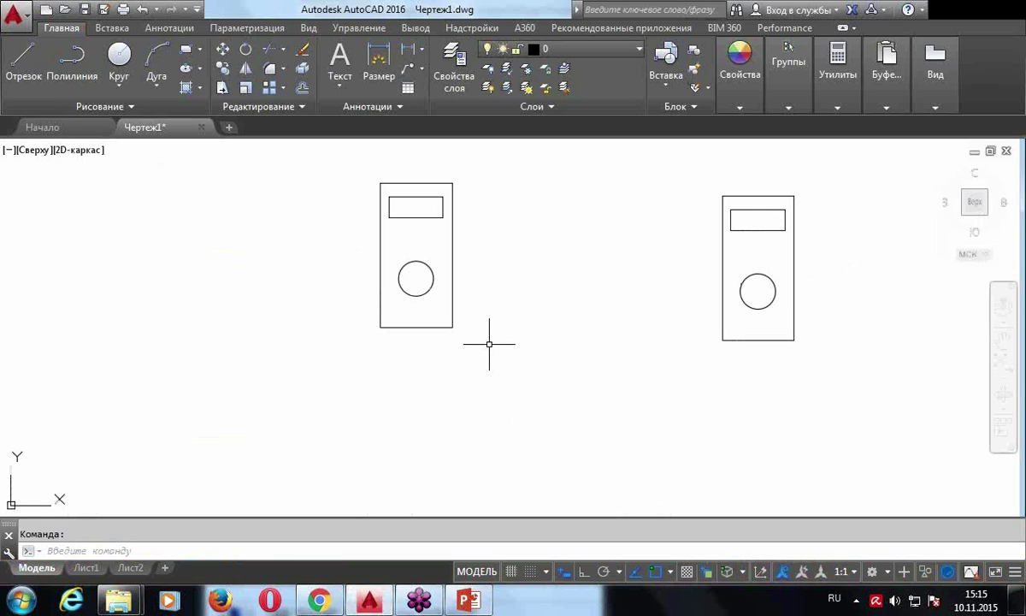
Place a test multiline text 'чфывВф', then delete it
middle_drag(465, 294, 465, 401)
scroll(476, 362, up, 2)
middle_drag(476, 361, 530, 280)
click(339, 60)
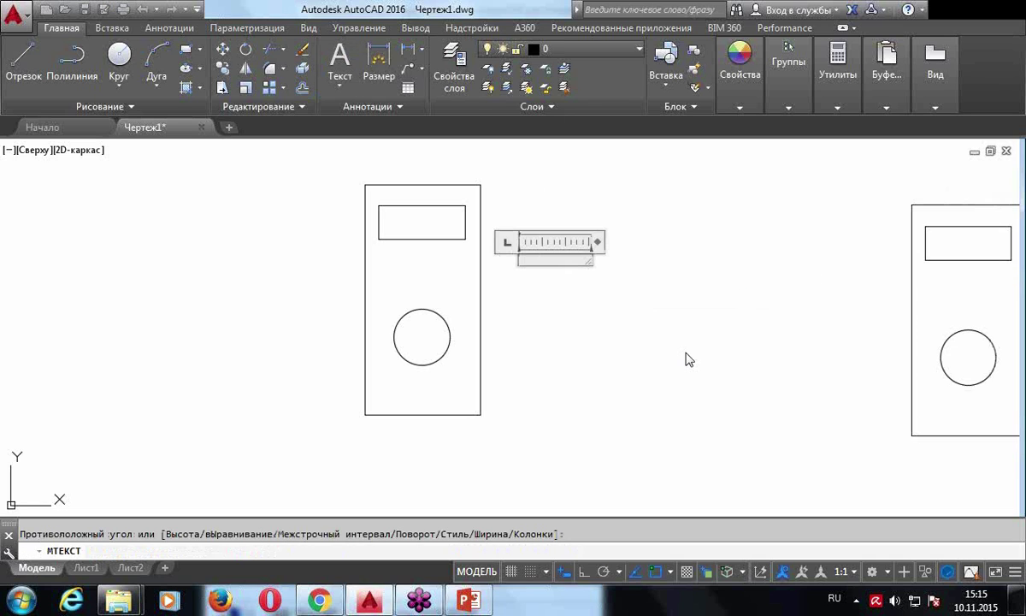
text(чфывВф)
click(607, 317)
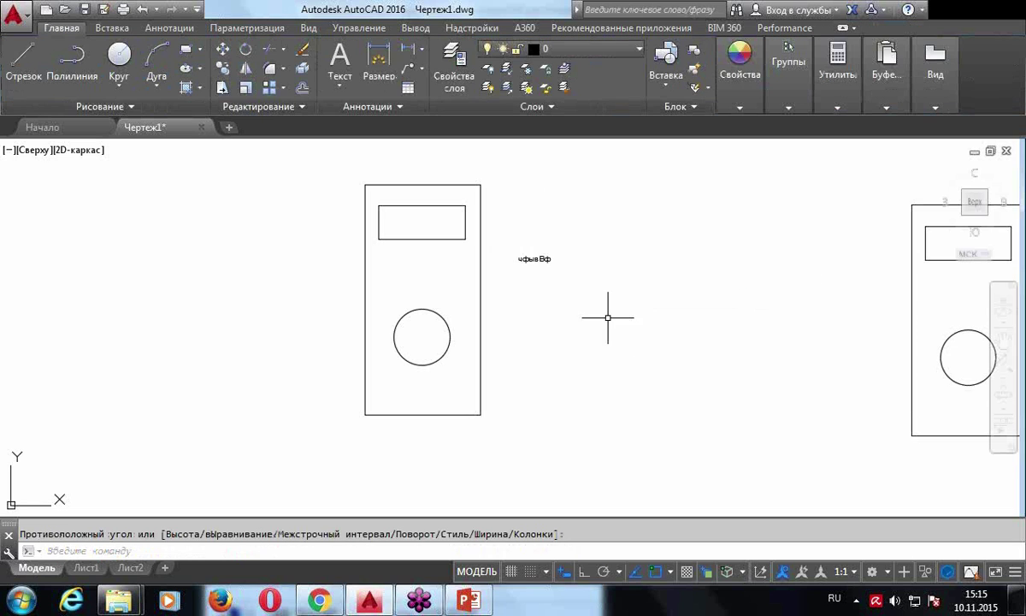
click(539, 259)
key(Delete)
Explode the left device block into its separate parts
middle_drag(183, 247, 138, 252)
scroll(238, 260, down, 4)
scroll(239, 259, up, 4)
mouse_move(257, 265)
middle_down()
mouse_move(336, 268)
mouse_move(274, 291)
middle_up()
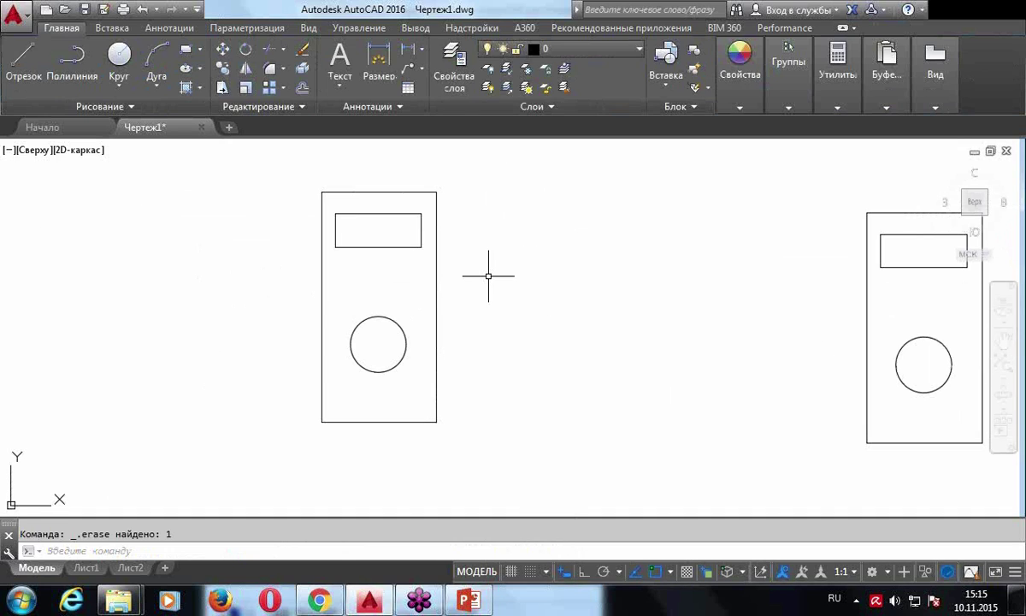
scroll(462, 278, down, 3)
scroll(459, 279, up, 3)
middle_drag(471, 280, 523, 280)
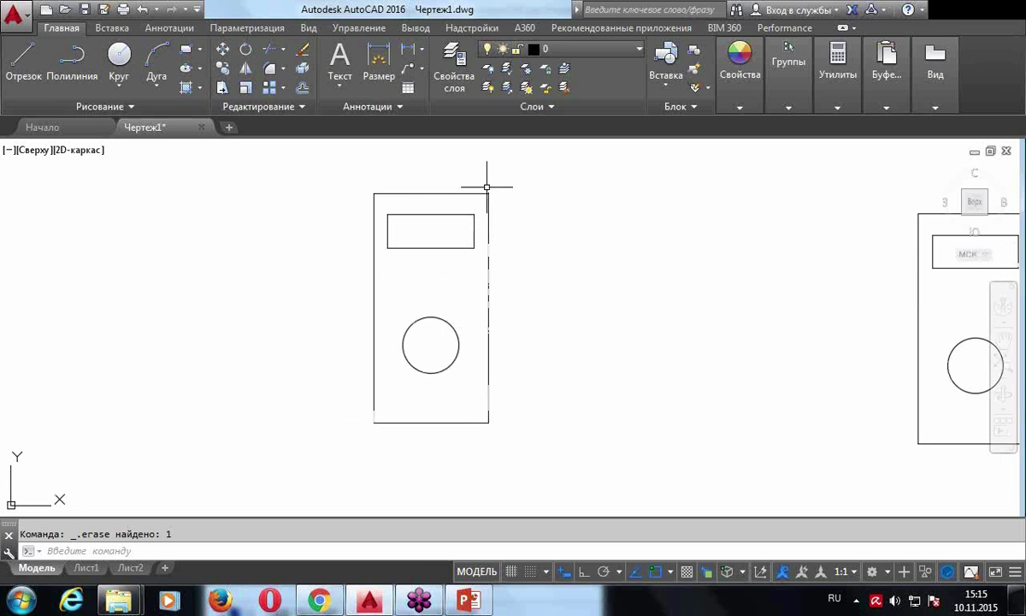
scroll(504, 205, up, 2)
scroll(479, 212, down, 2)
scroll(477, 256, up, 2)
scroll(481, 289, down, 2)
middle_drag(484, 291, 482, 309)
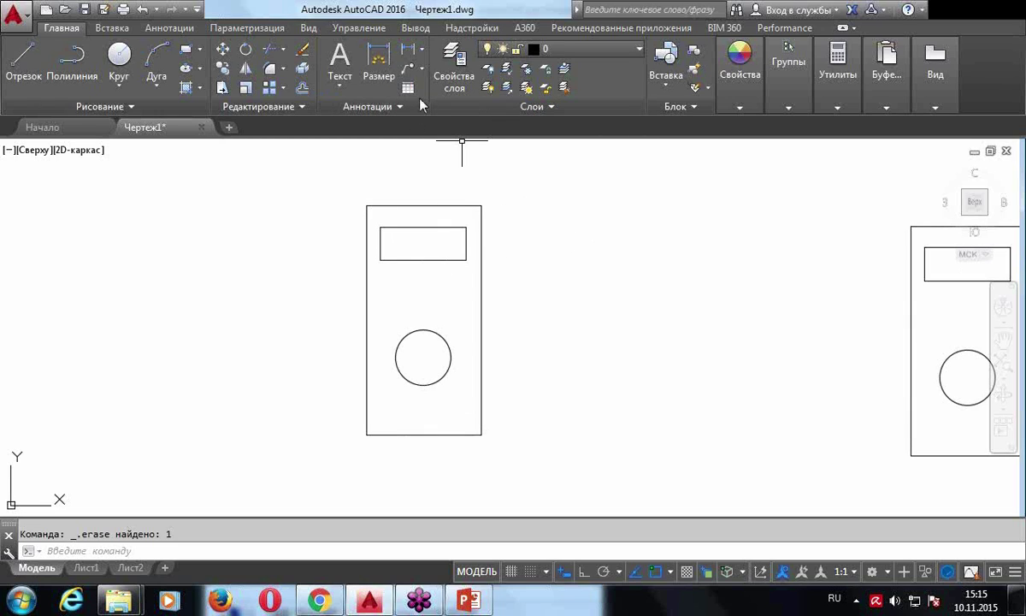
click(302, 88)
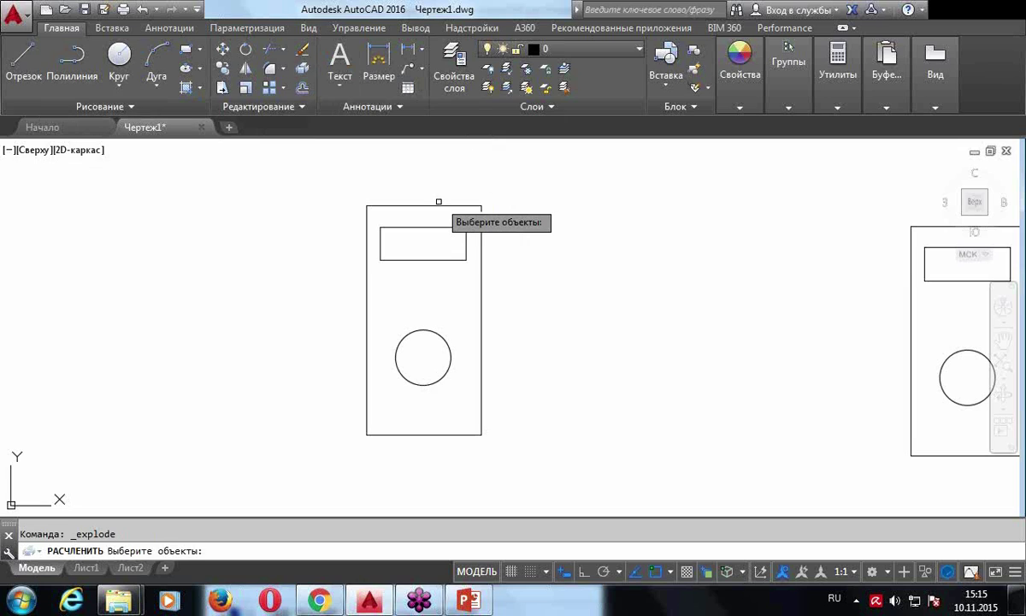
click(437, 206)
key(Return)
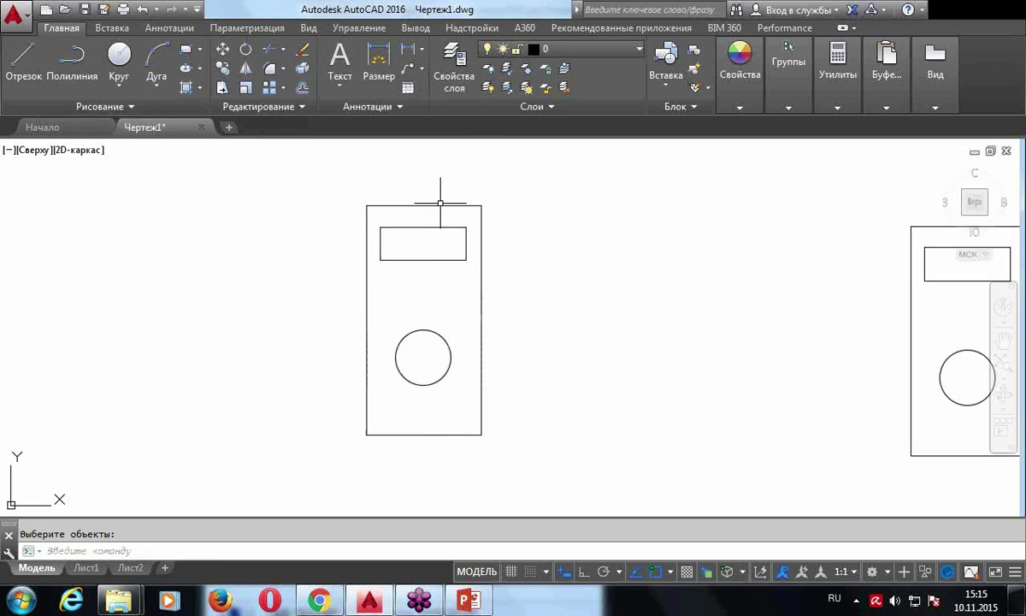
Verify the outer rectangle, inner rectangle and circle are now separate objects
click(438, 205)
click(431, 226)
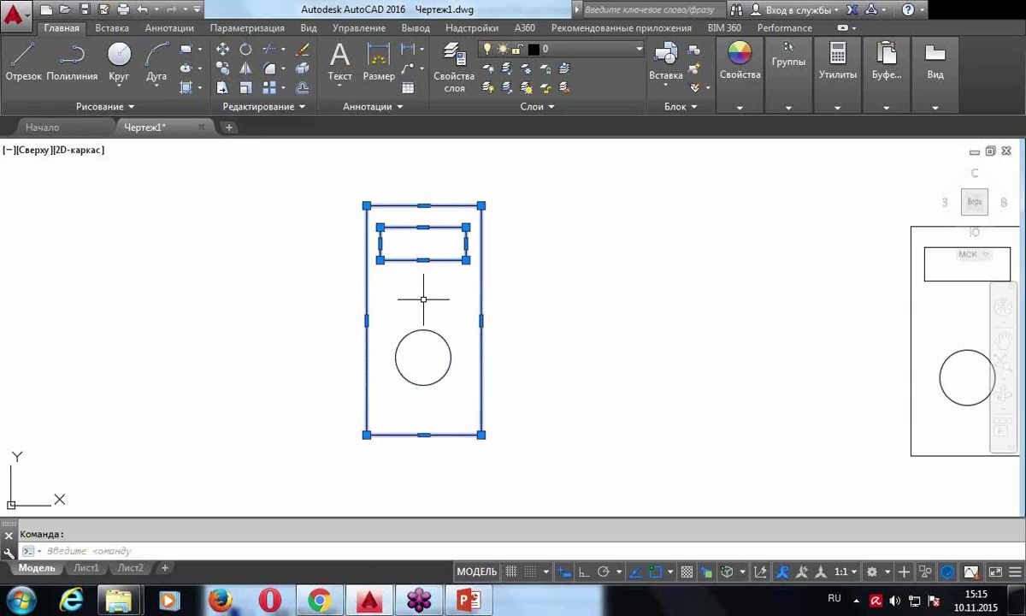
click(423, 330)
key(Escape)
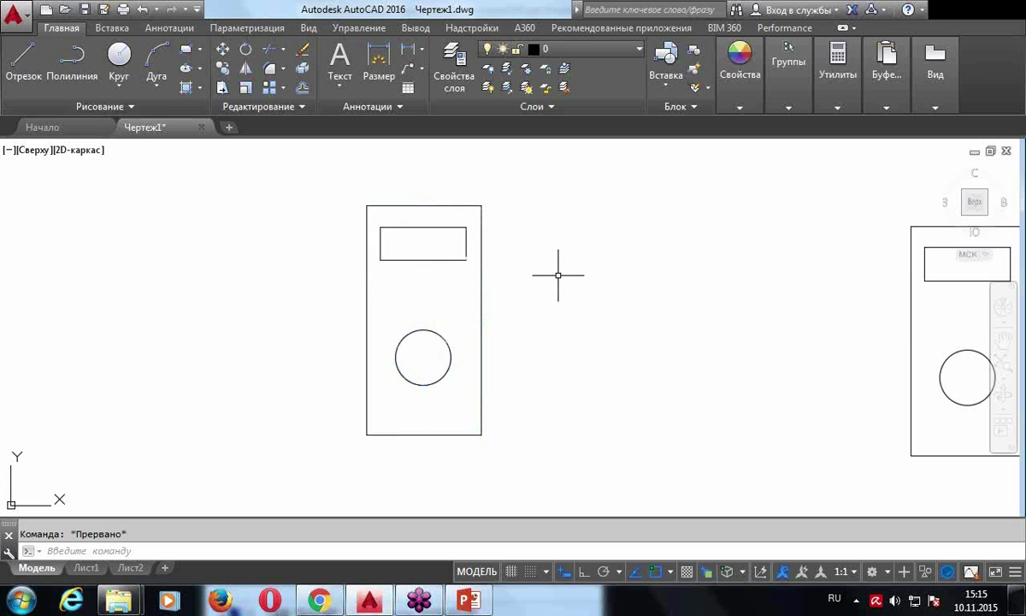
scroll(435, 300, up, 2)
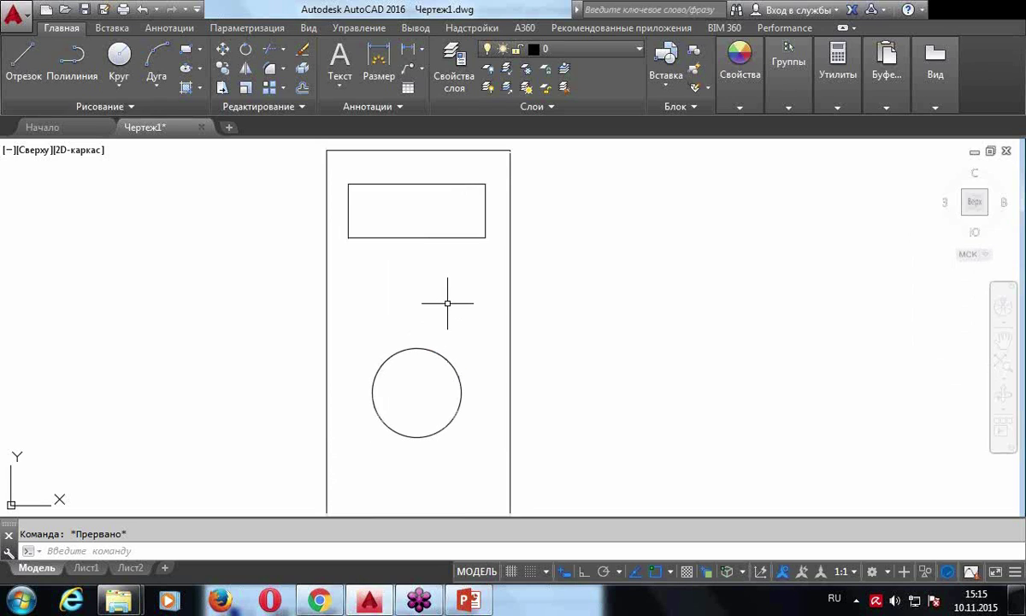
scroll(444, 308, down, 2)
scroll(428, 308, up, 2)
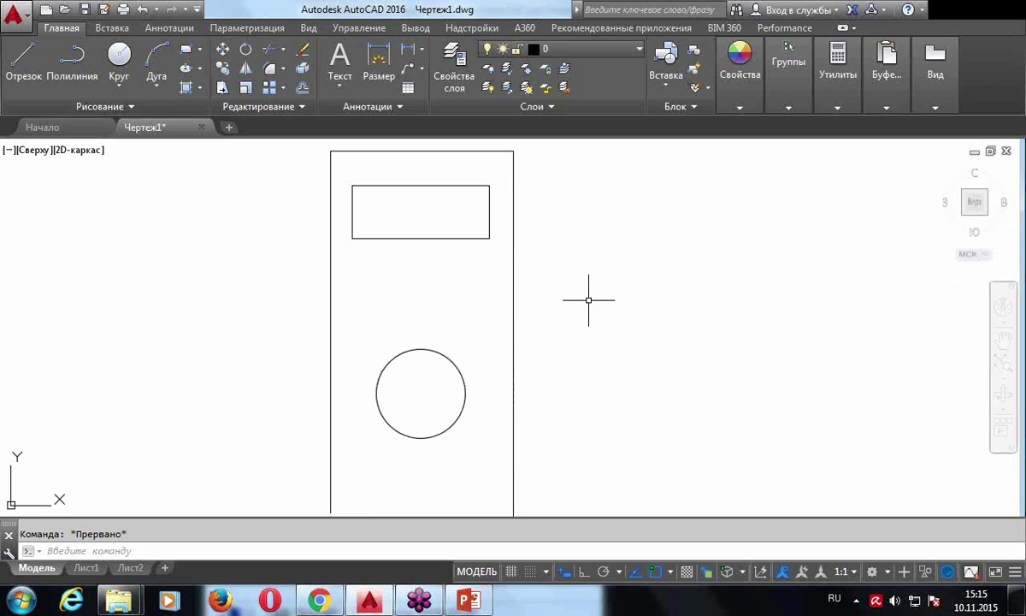
scroll(522, 294, down, 3)
scroll(556, 266, up, 2)
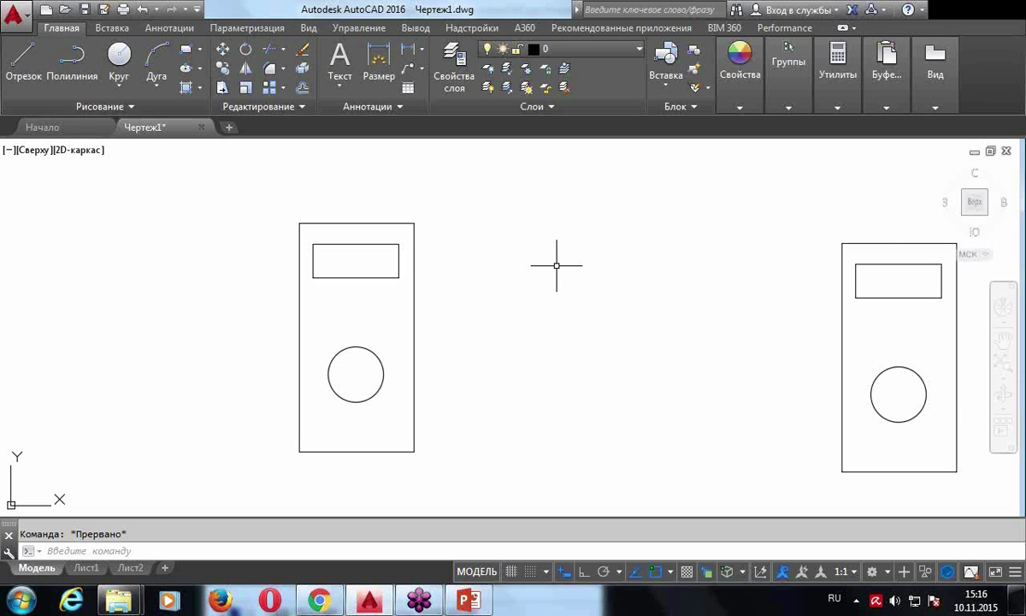
scroll(421, 318, down, 2)
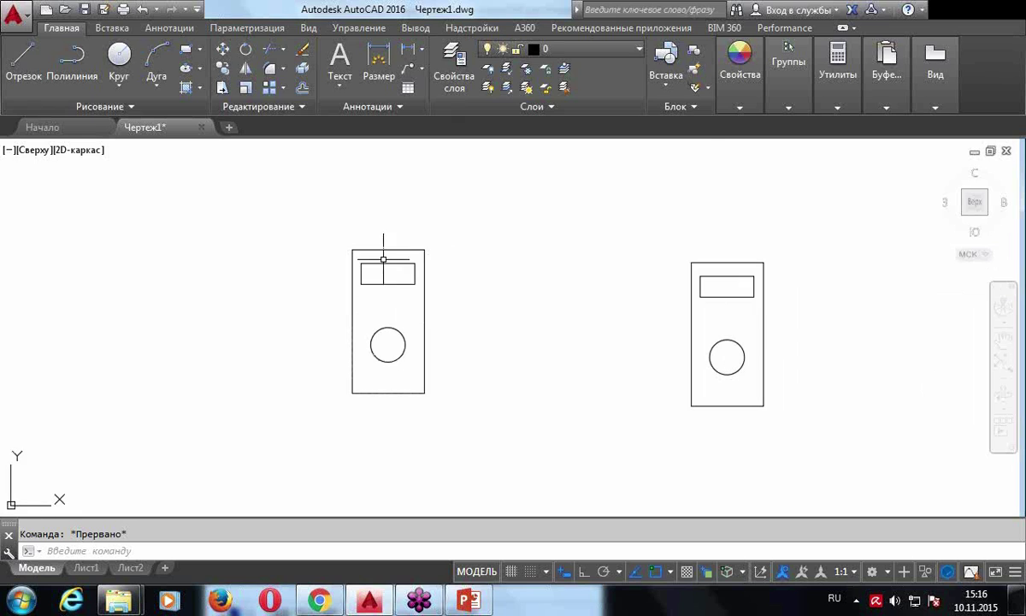
Define an attribute with tag Мощность and prompt 'Мощность ?'
click(111, 28)
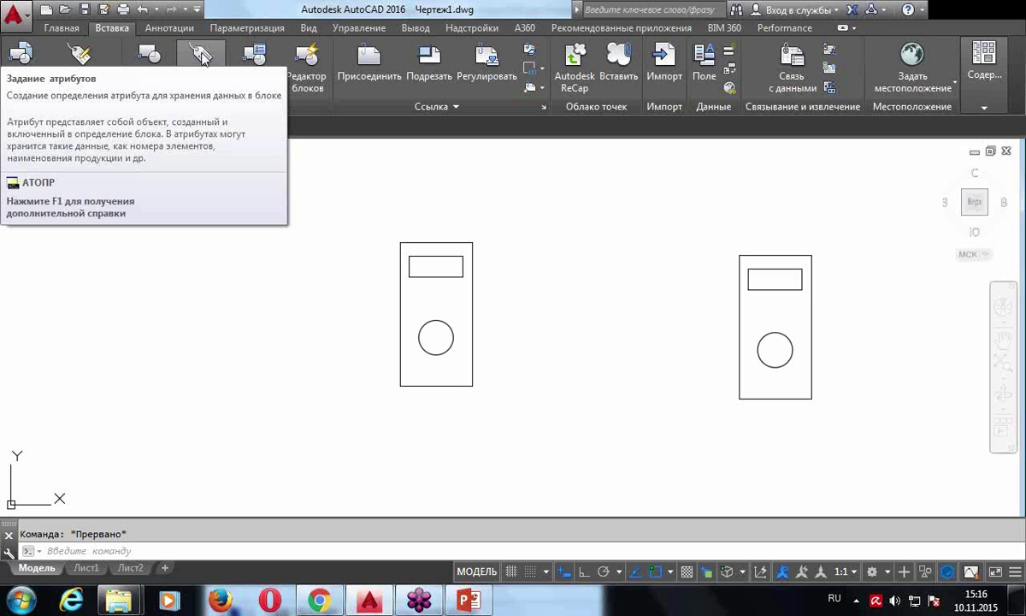
click(200, 54)
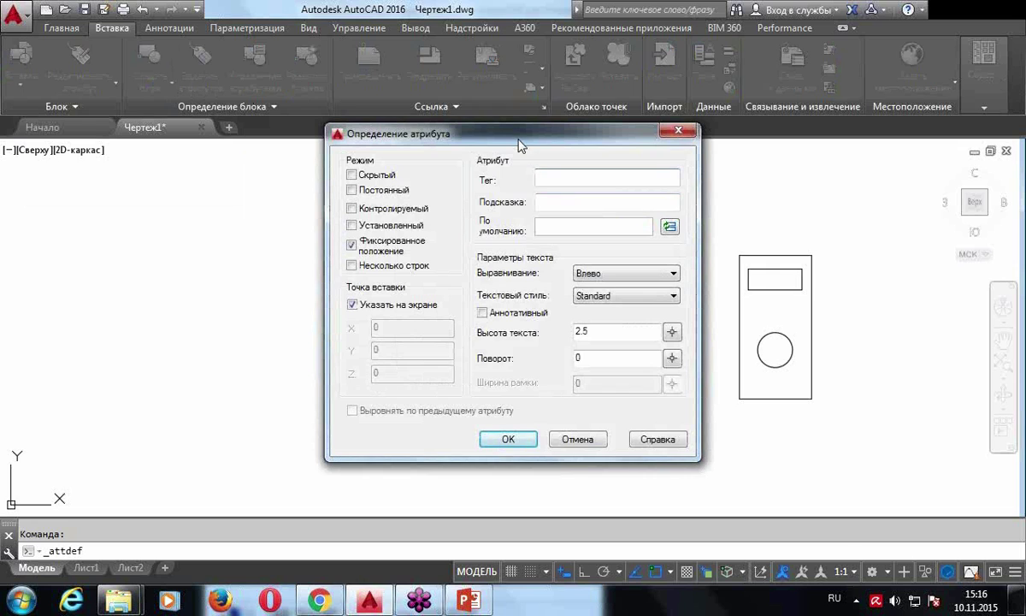
drag(501, 136, 218, 119)
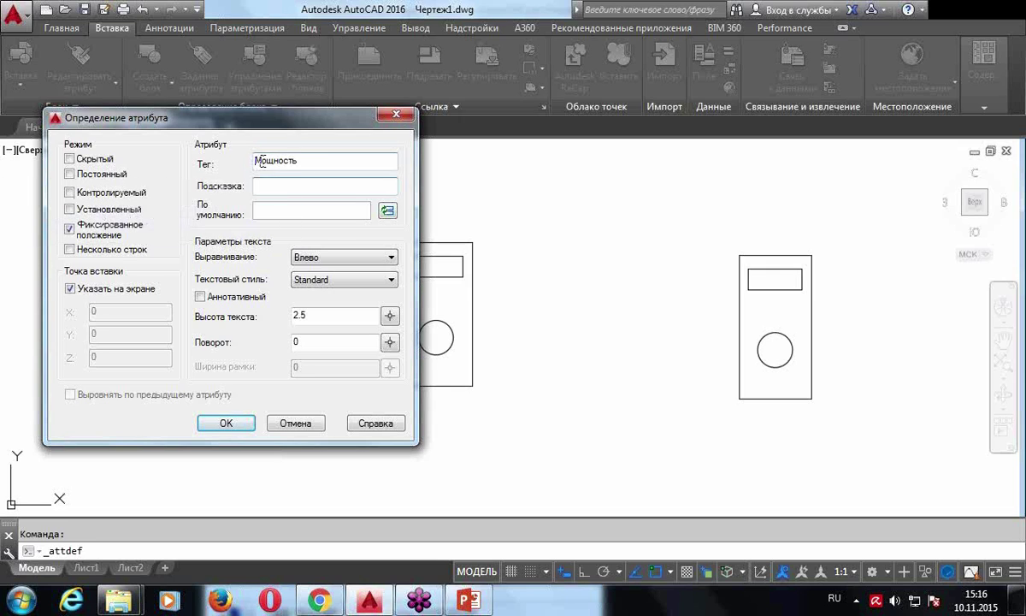
double_click(329, 163)
key(ctrl+c)
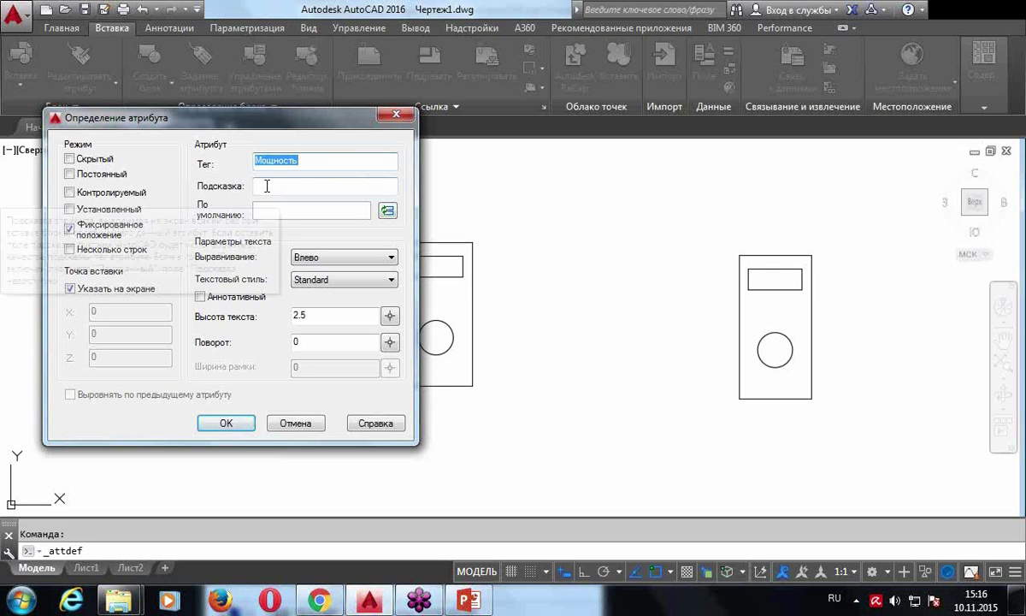
click(325, 186)
key(ctrl+v)
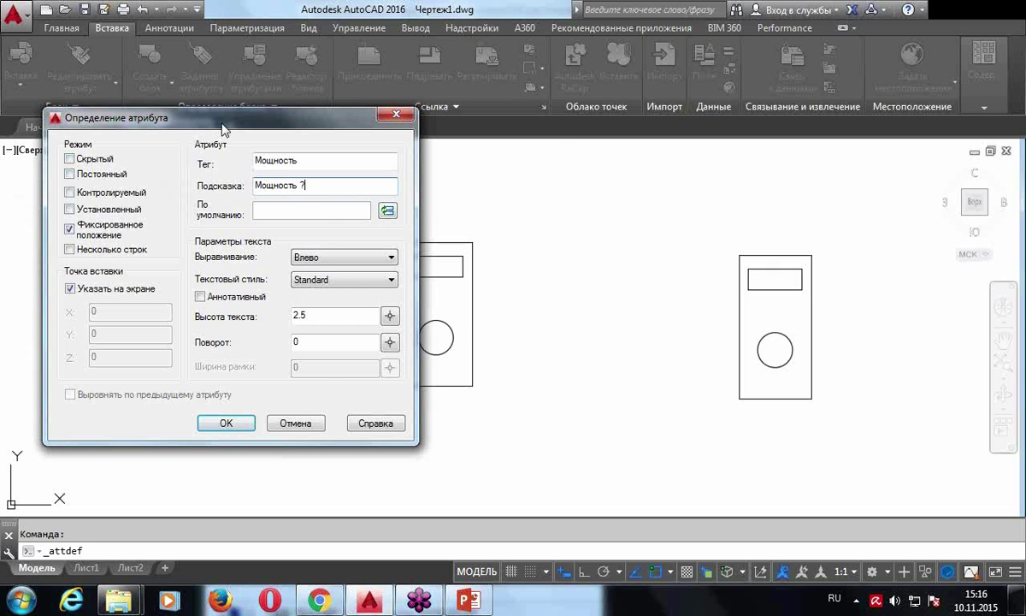
drag(211, 120, 485, 127)
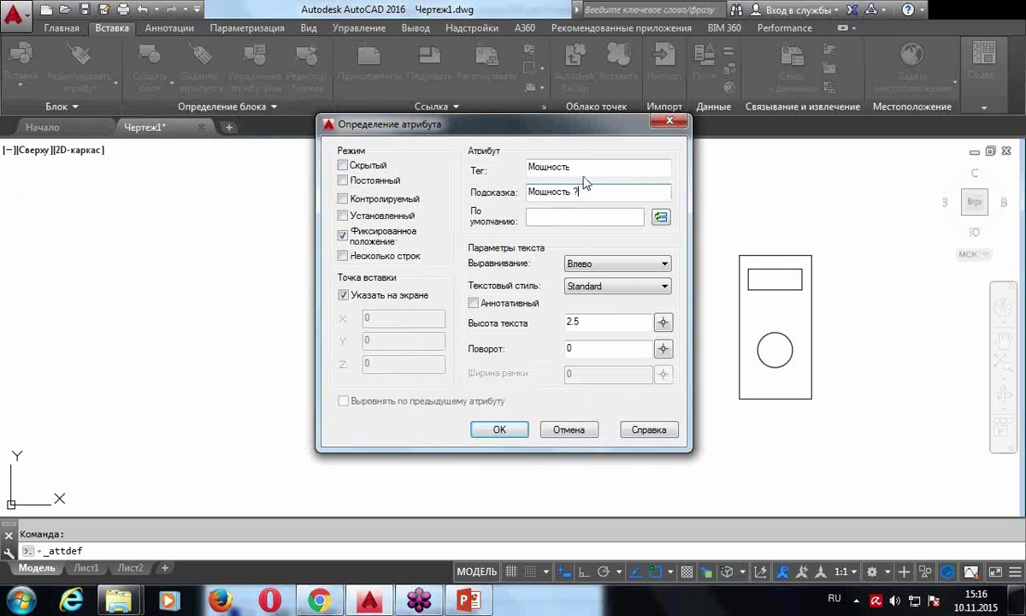
Place the МОЩНОСТЬ attribute below the left device drawing
click(499, 430)
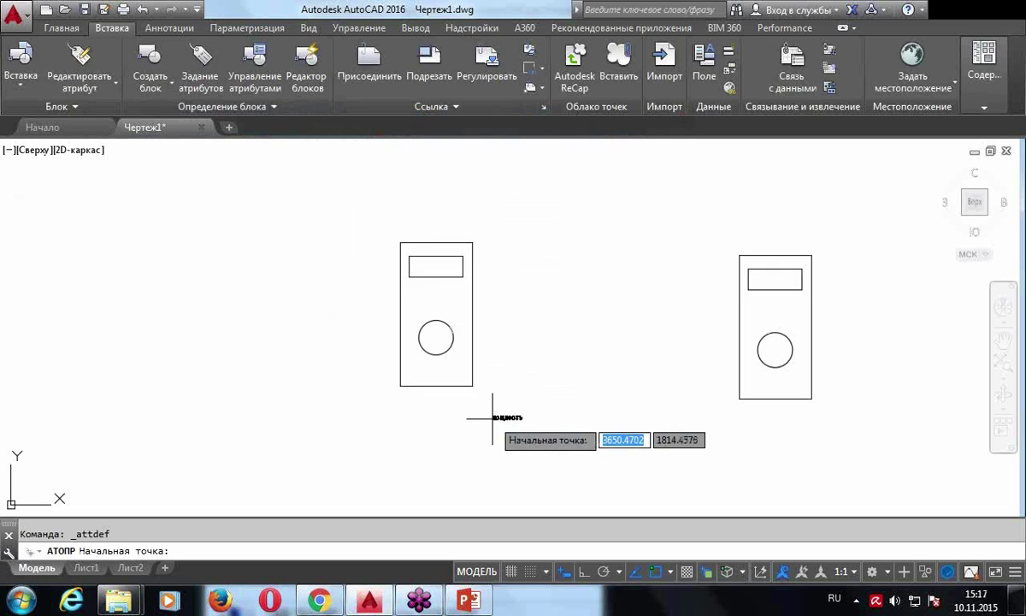
scroll(276, 300, up, 2)
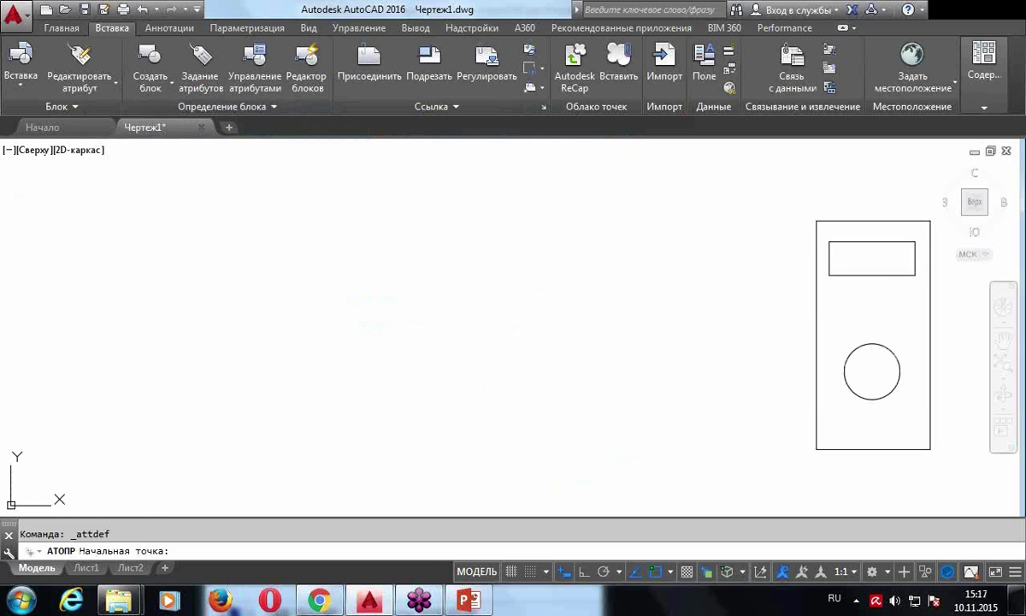
click(229, 263)
middle_drag(268, 350, 225, 335)
scroll(174, 250, up, 4)
middle_drag(467, 193, 440, 236)
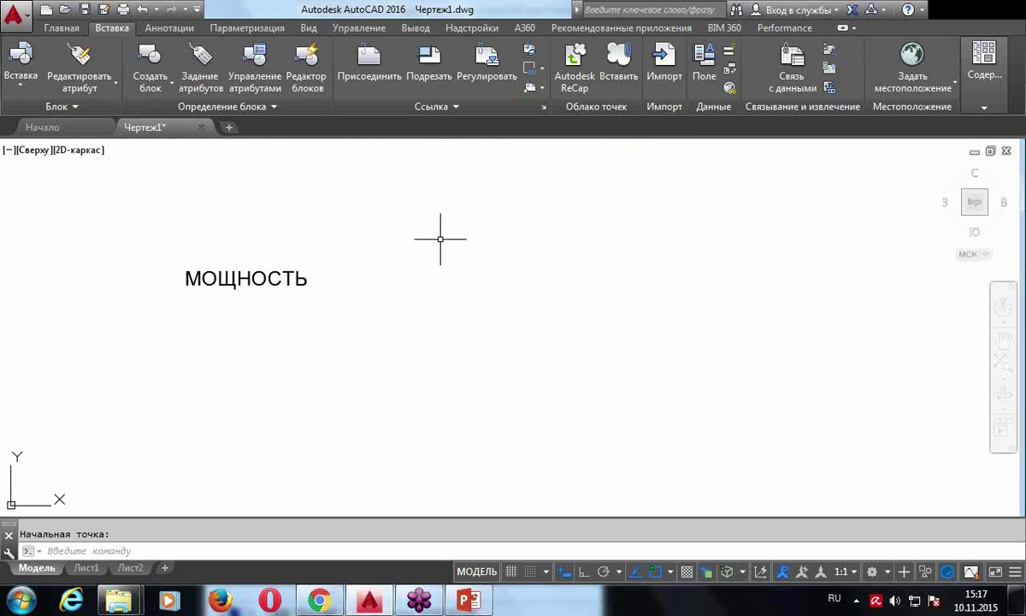
click(200, 57)
text(Цен)
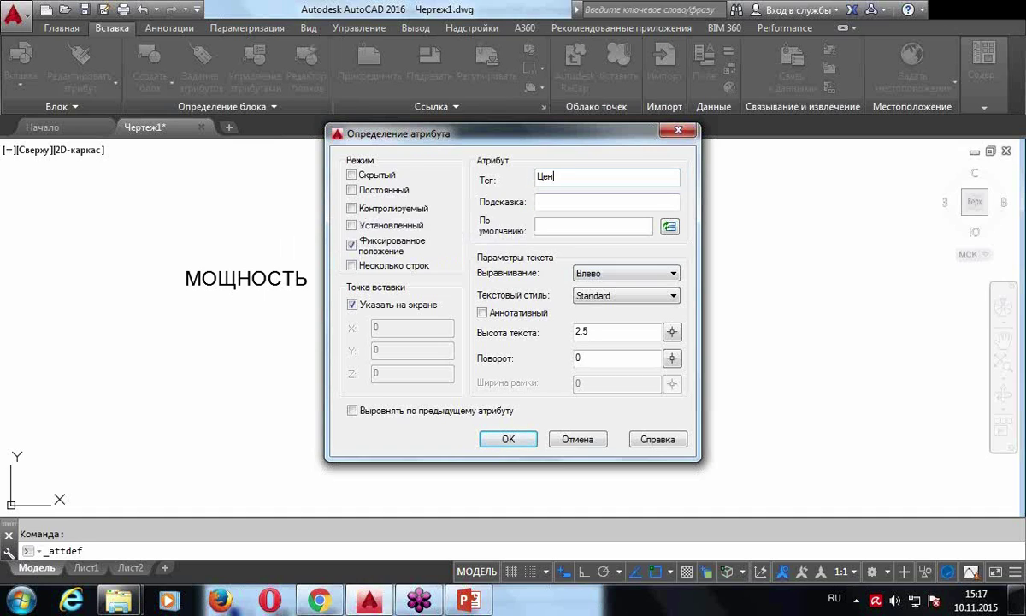
Enter tag Цена колонки and prompt 'Цена колонки?' for the second attribute
text(а колонки)
drag(537, 176, 605, 175)
key(ctrl+c)
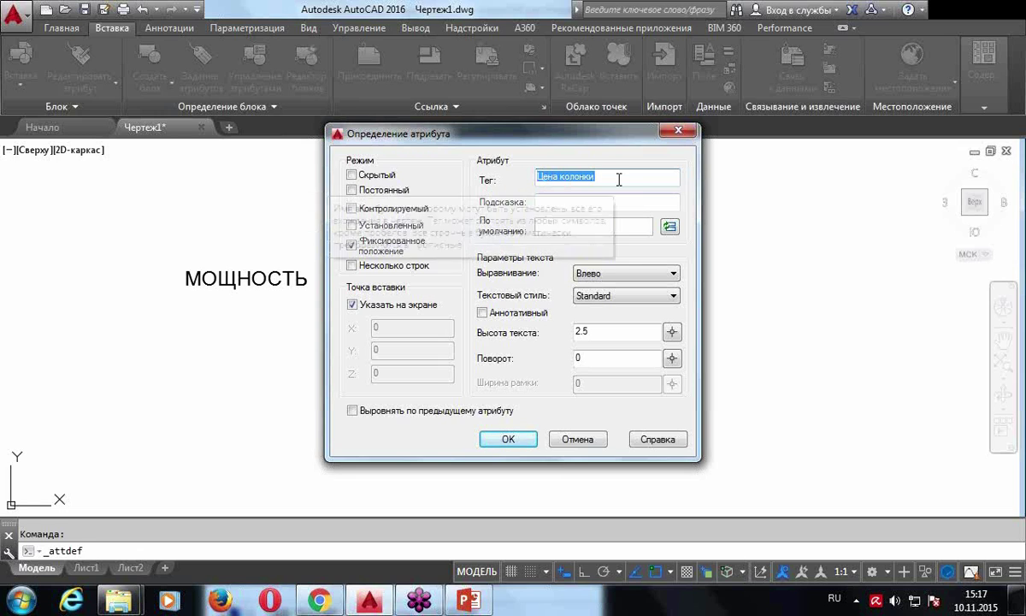
click(584, 204)
key(ctrl+v)
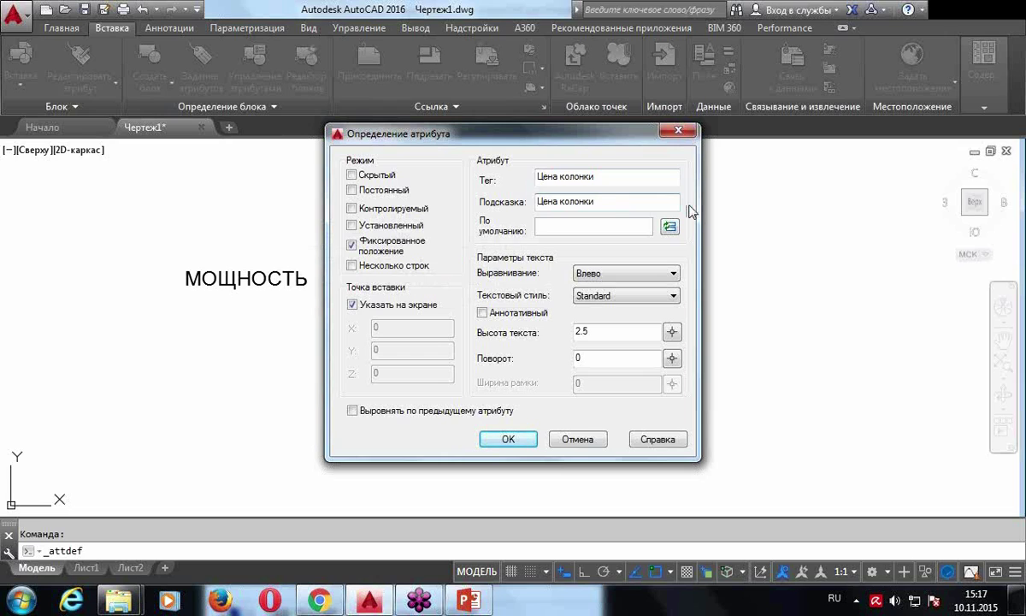
text(?)
click(508, 438)
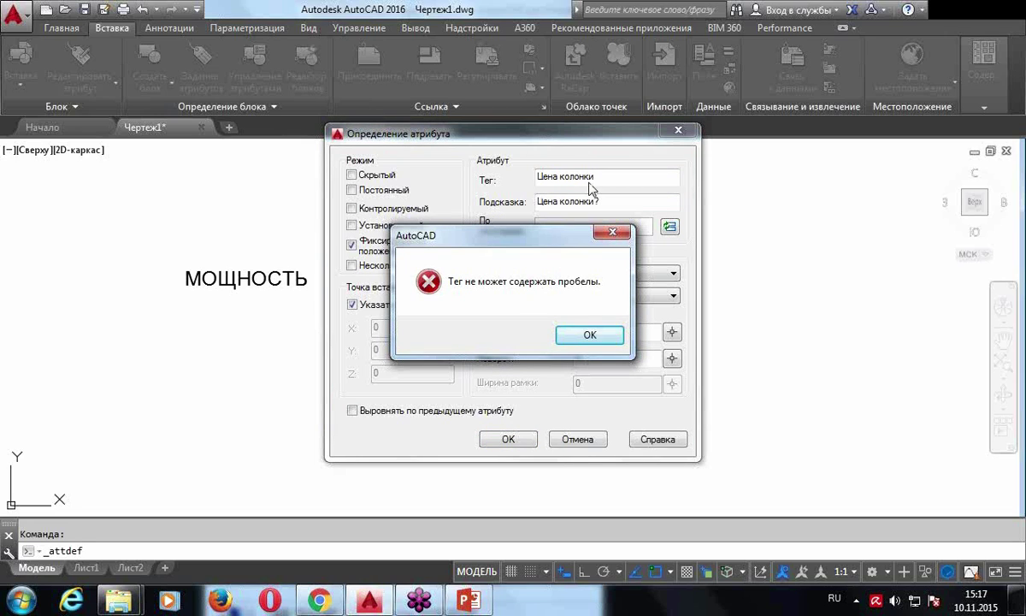
click(590, 335)
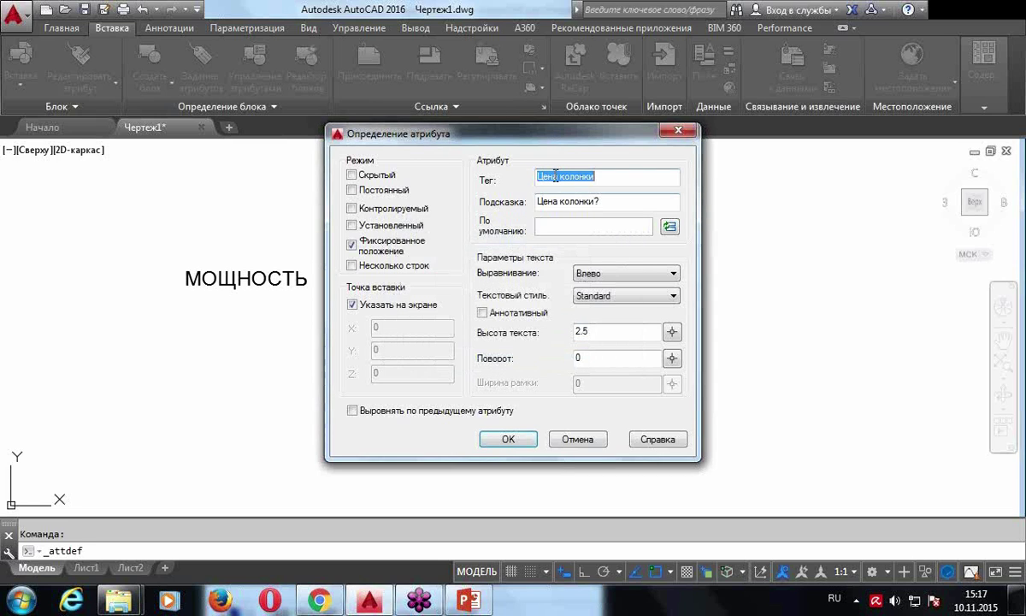
Correct the tag to ЦЕНА_КОЛОНКИ without spaces and align it below МОЩНОСТЬ
click(561, 177)
key(BackSpace)
text(_)
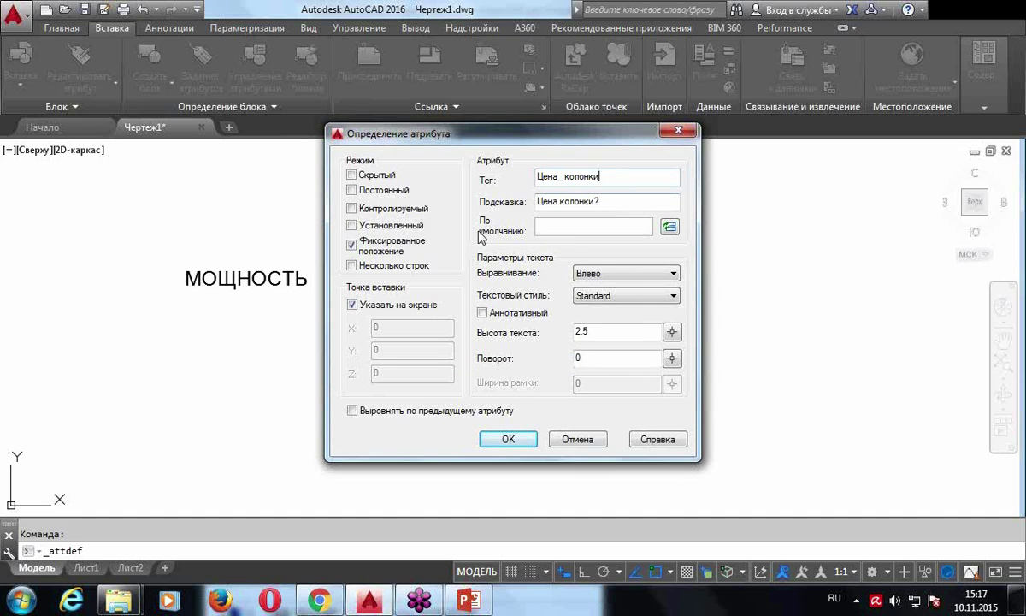
drag(515, 146, 521, 83)
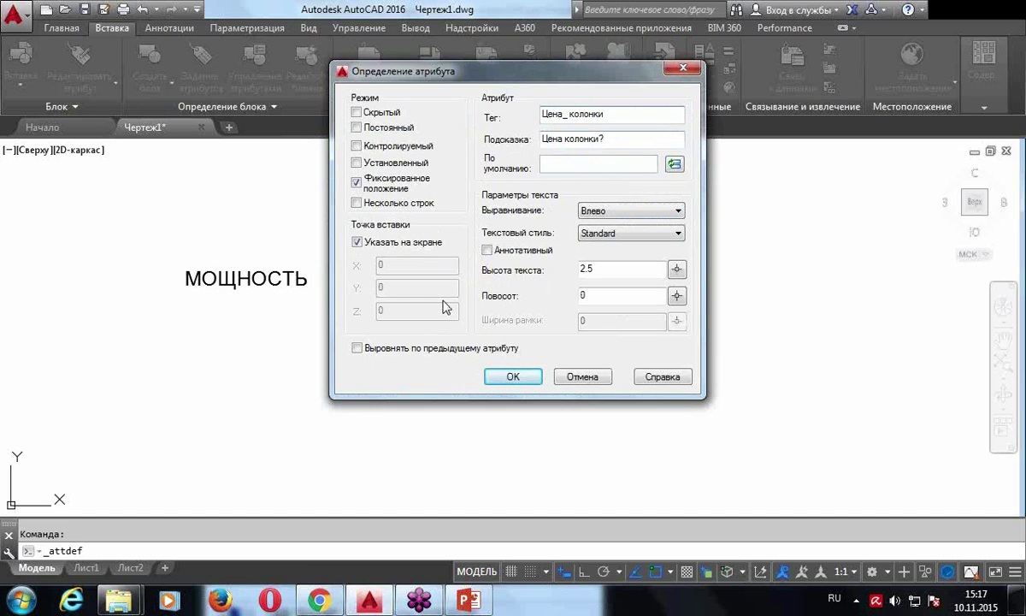
click(358, 348)
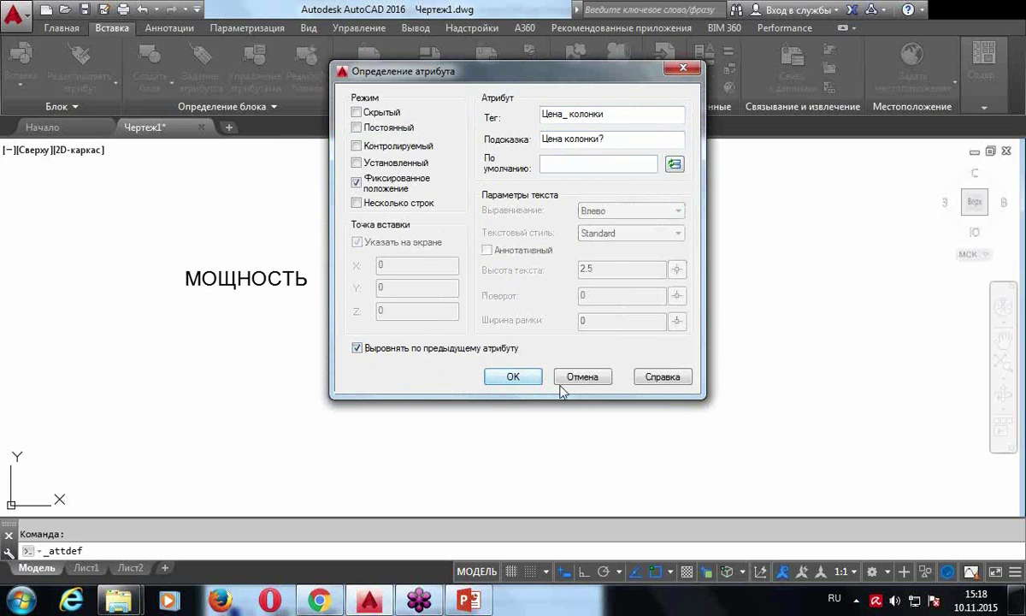
click(516, 379)
click(591, 271)
click(619, 114)
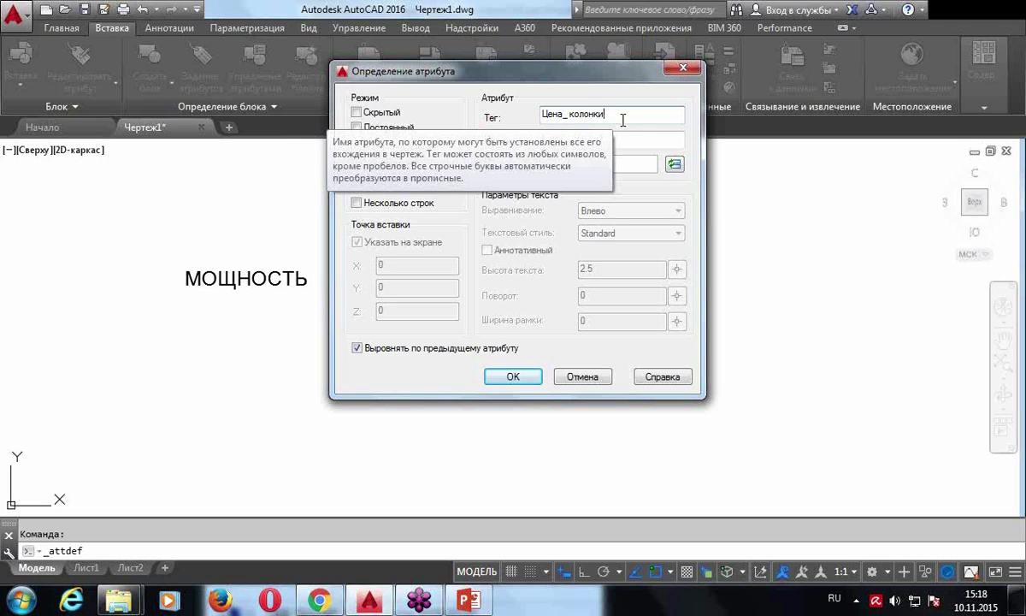
key(BackSpace)
click(568, 115)
key(BackSpace)
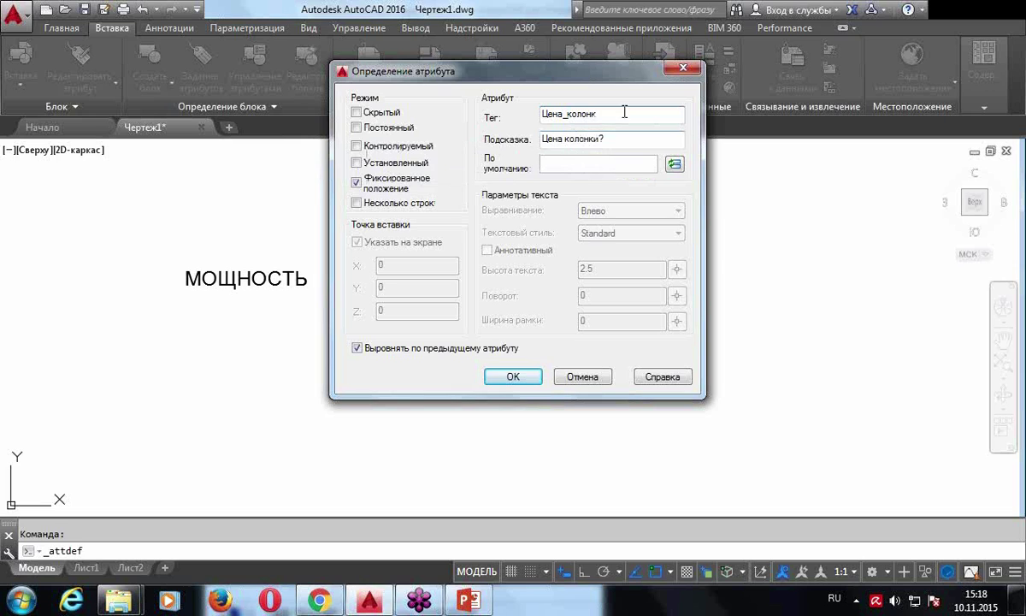
click(613, 118)
text(и)
click(513, 378)
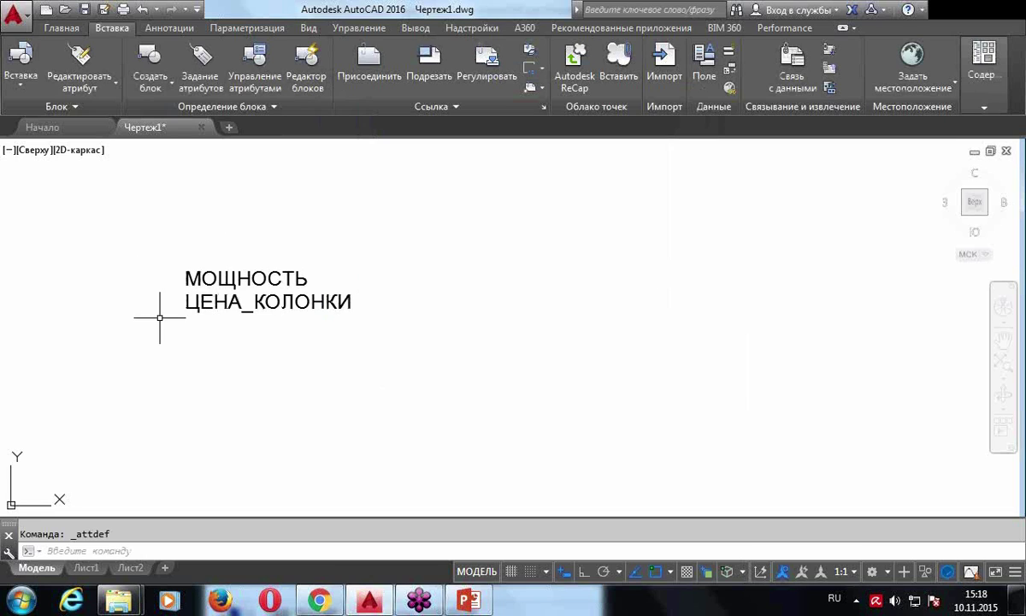
Make the new attribute invisible with tag Вес and prompt 'Вес?'
scroll(159, 317, up, 2)
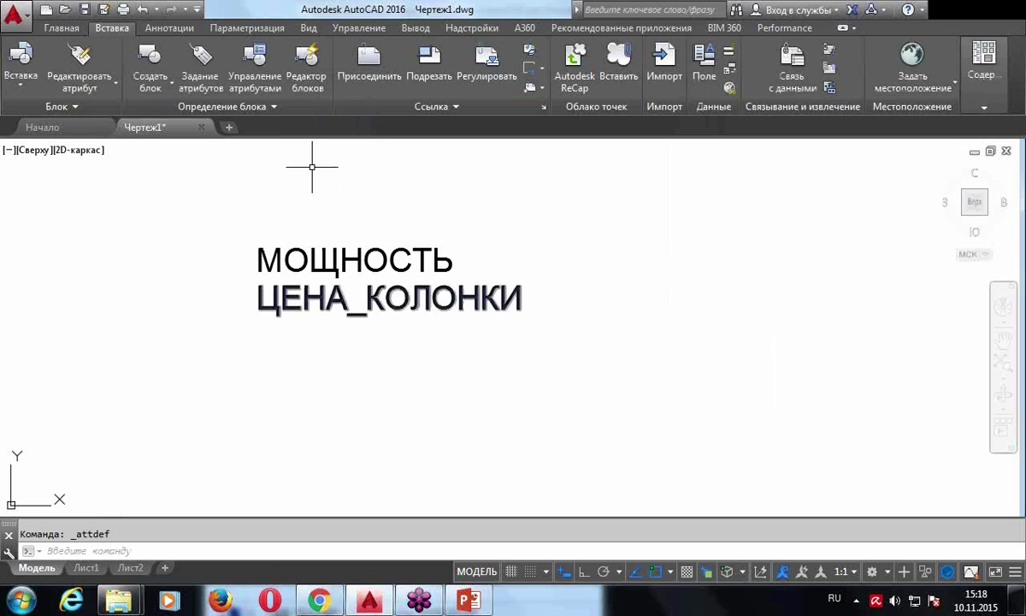
scroll(279, 396, down, 3)
scroll(434, 400, up, 3)
middle_drag(434, 399, 616, 393)
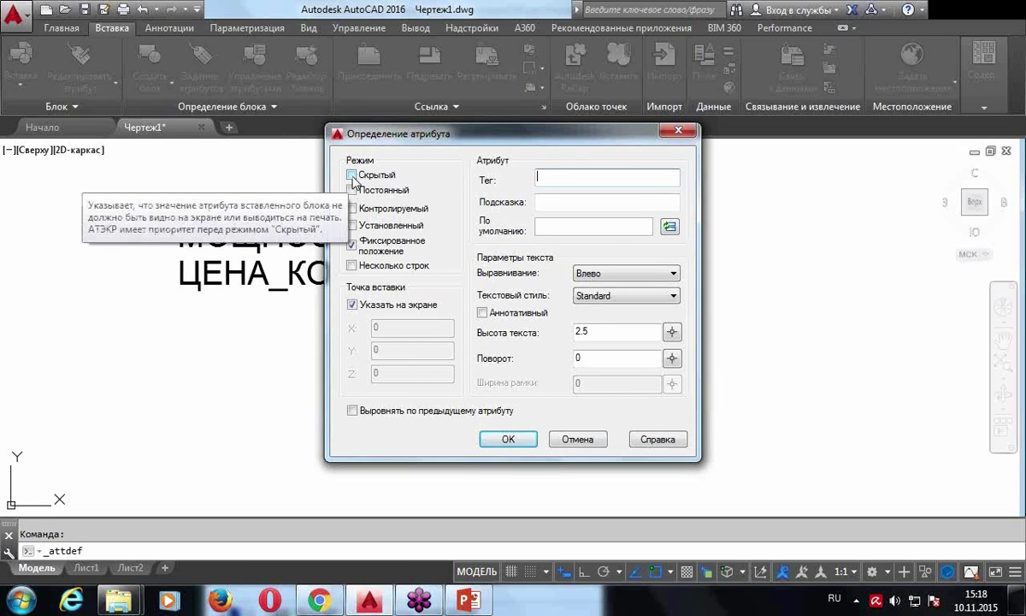
click(351, 175)
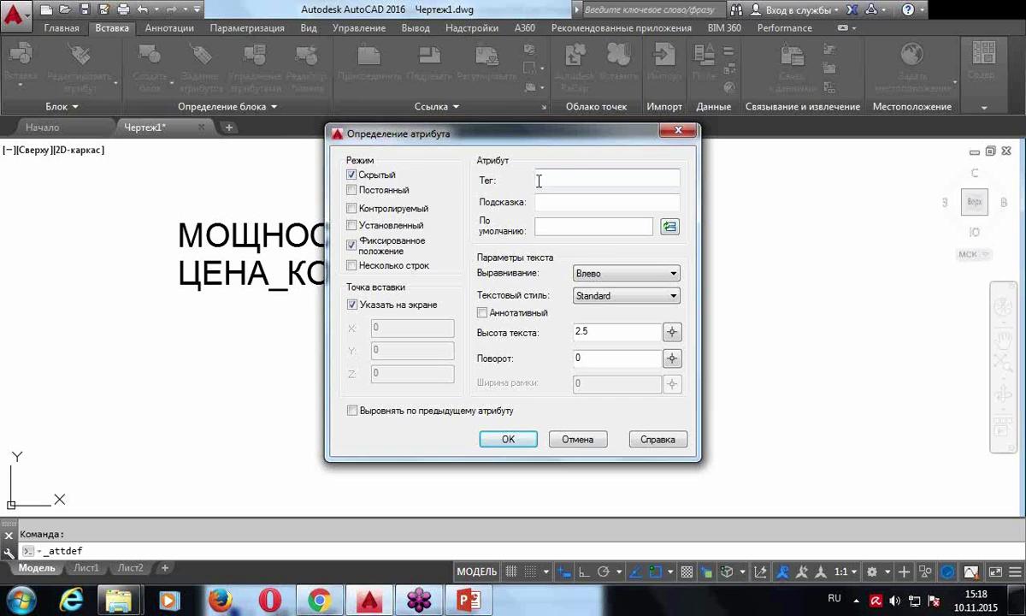
click(577, 179)
double_click(560, 177)
key(ctrl+c)
click(553, 202)
key(ctrl+v)
Align the ВЕС attribute directly beneath ЦЕНА_КОЛОНКИ and confirm it
click(351, 411)
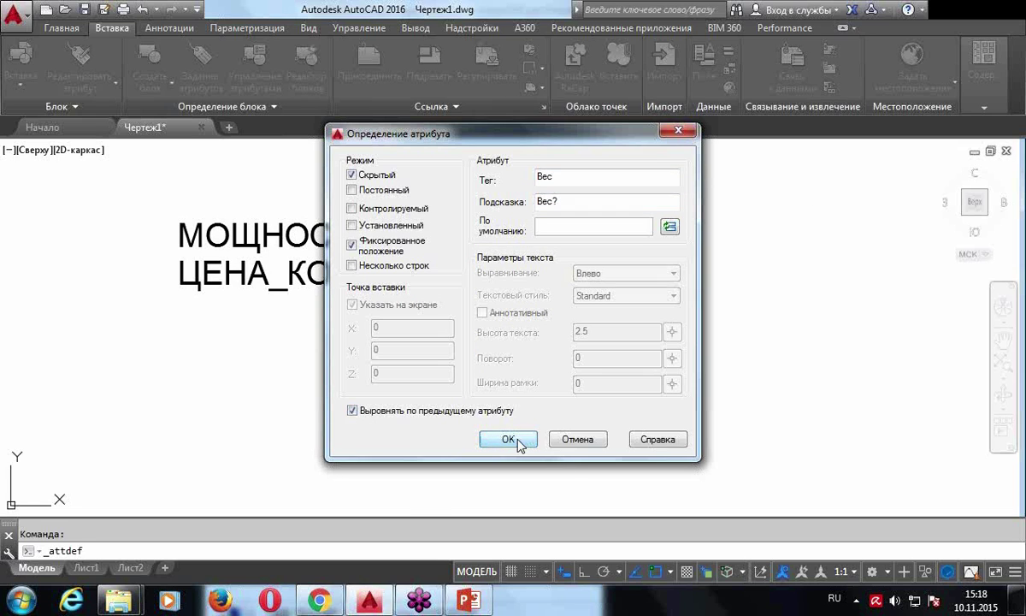
click(519, 445)
scroll(550, 389, down, 3)
mouse_move(550, 389)
middle_down()
mouse_move(494, 351)
mouse_move(418, 334)
middle_up()
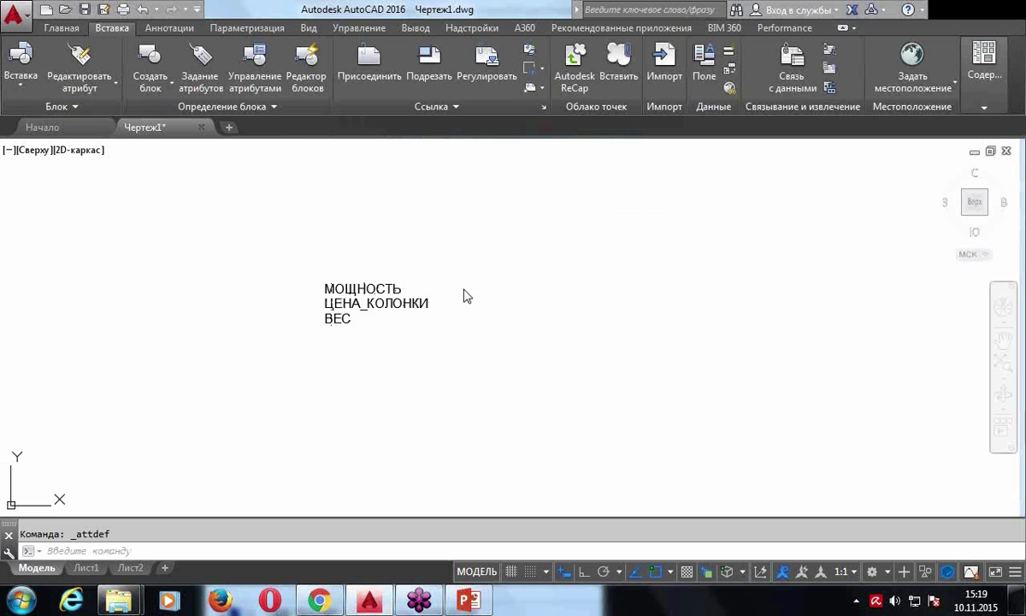
scroll(463, 284, down, 3)
middle_drag(463, 284, 390, 289)
middle_drag(823, 349, 724, 339)
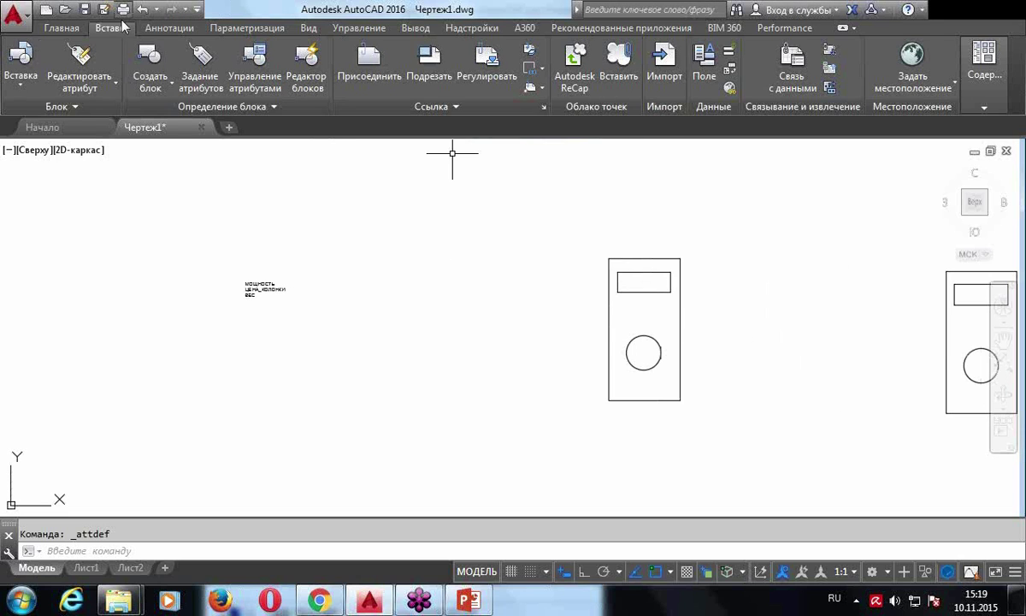
Move the column outline so it sits over the three attribute labels
click(61, 28)
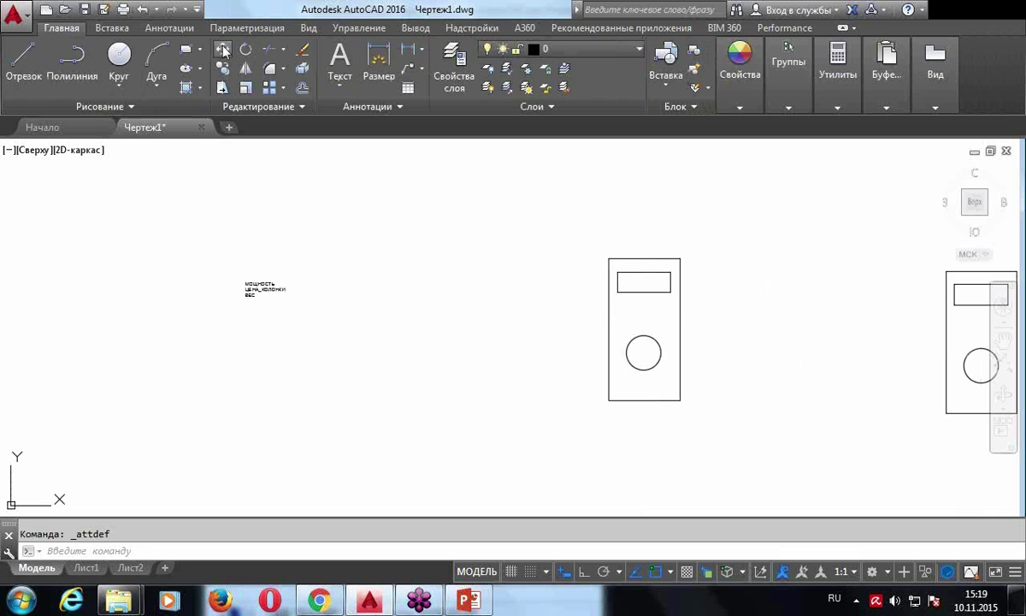
click(223, 49)
click(698, 418)
click(466, 141)
key(Return)
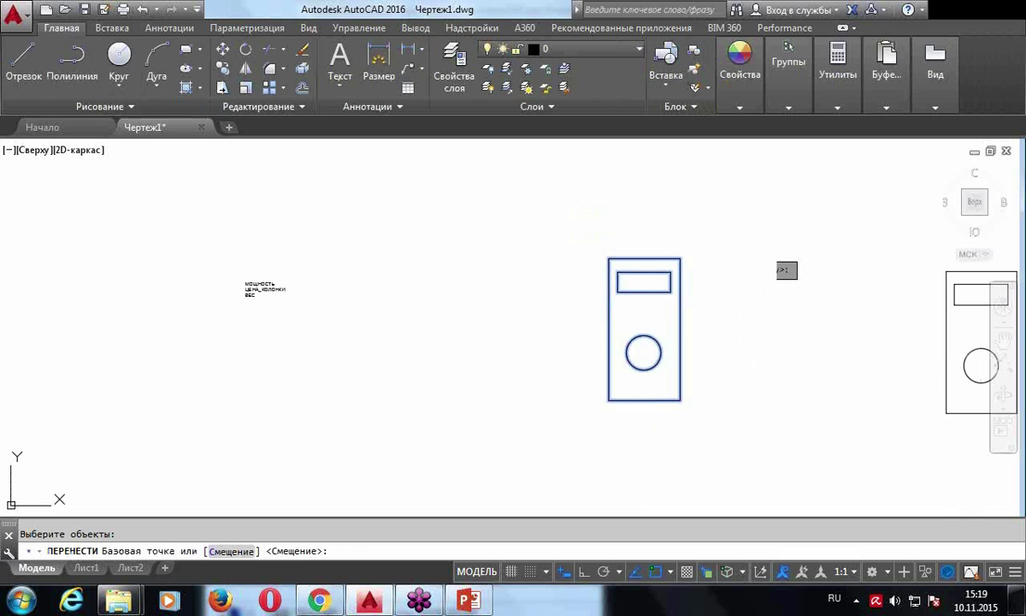
click(521, 248)
scroll(138, 222, up, 4)
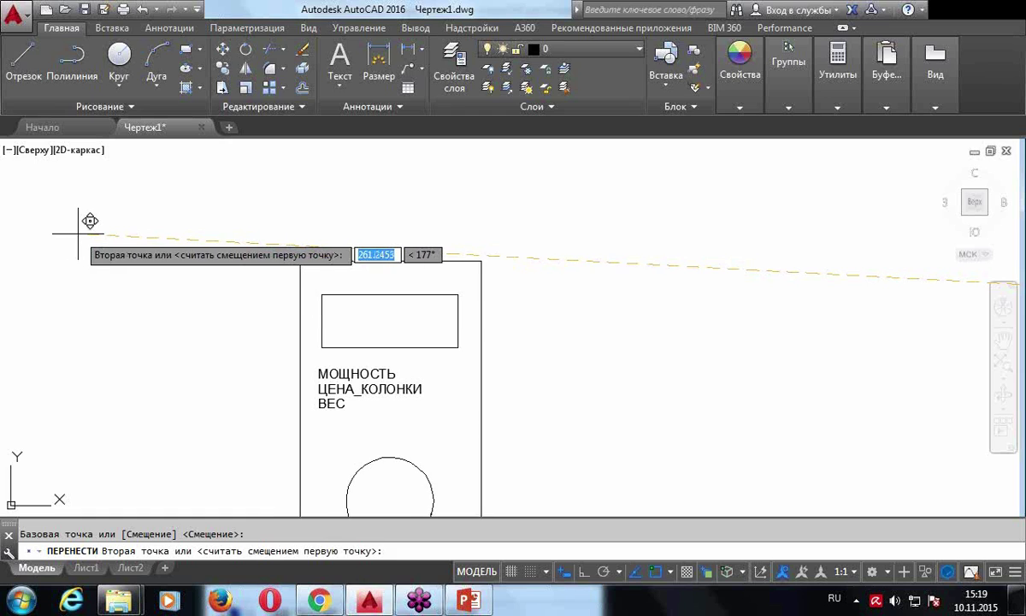
click(68, 231)
Inspect the МОЩНОСТЬ attribute's properties and the upper rectangle, then clear the selection
mouse_move(121, 237)
middle_down()
mouse_move(124, 201)
mouse_move(156, 134)
middle_up()
scroll(470, 223, down, 2)
scroll(512, 239, up, 2)
click(342, 267)
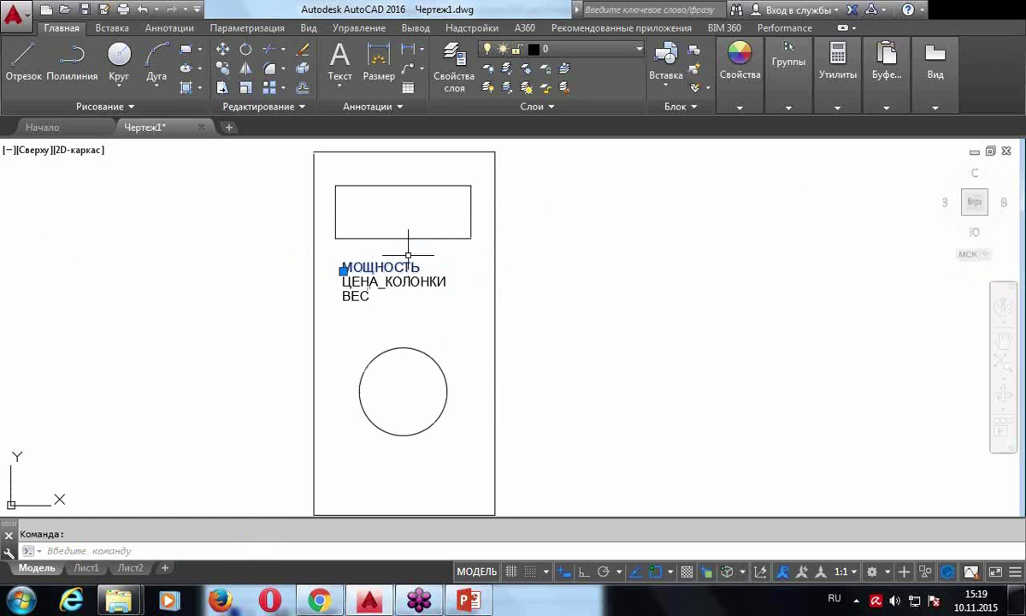
key(ctrl+1)
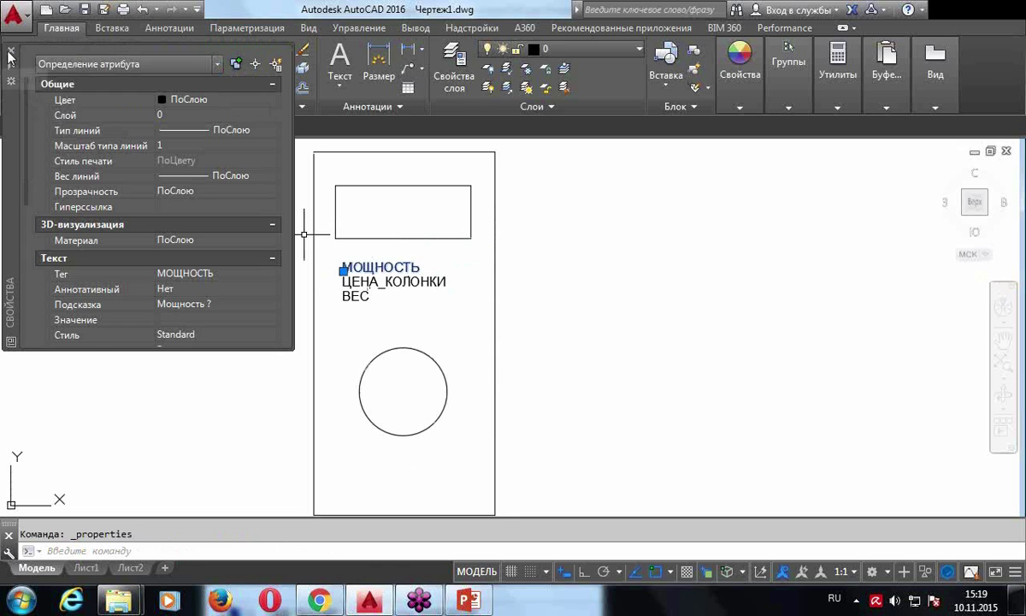
click(11, 53)
key(Escape)
click(396, 184)
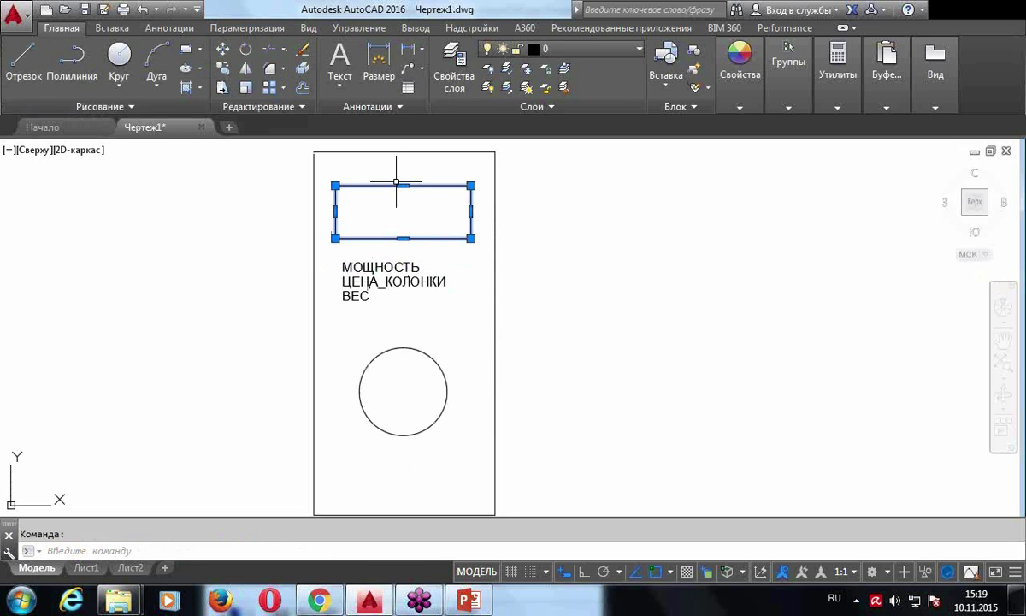
key(Escape)
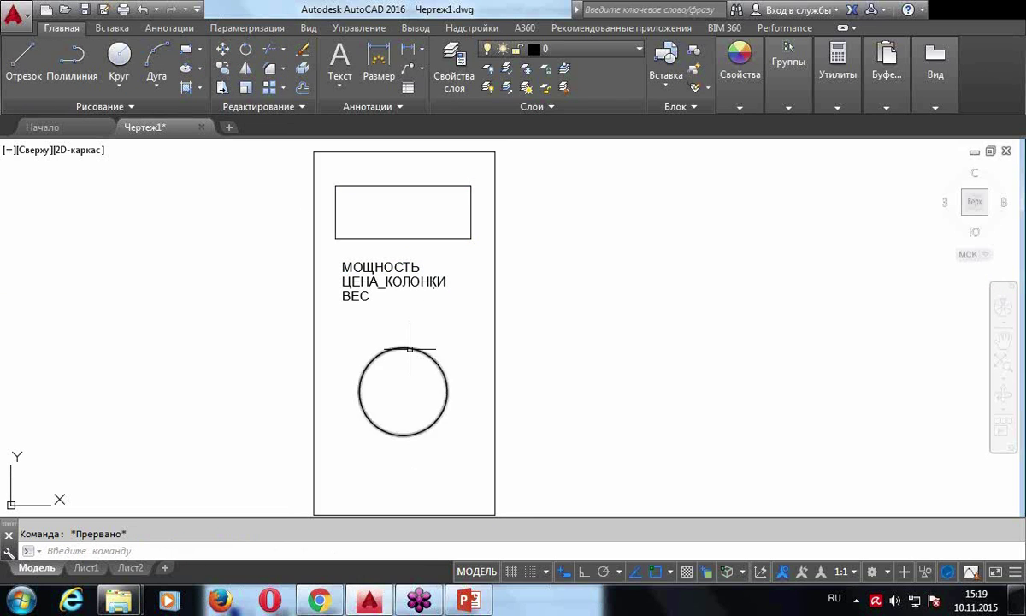
middle_drag(577, 310, 495, 267)
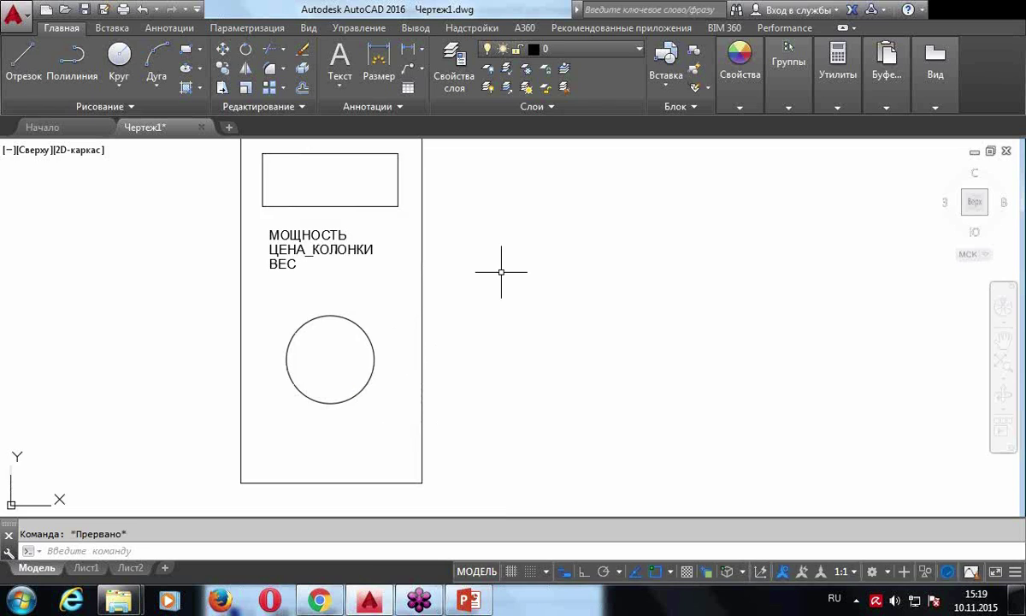
scroll(501, 272, down, 1)
scroll(552, 283, up, 1)
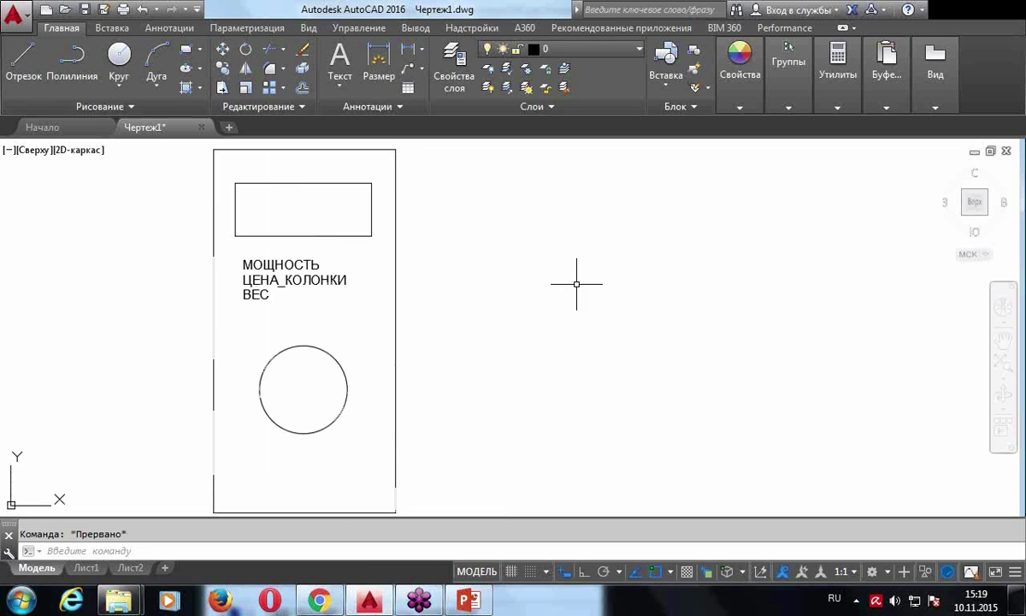
Draw a small upright rectangle inside the outline, lower right of the circle
click(185, 49)
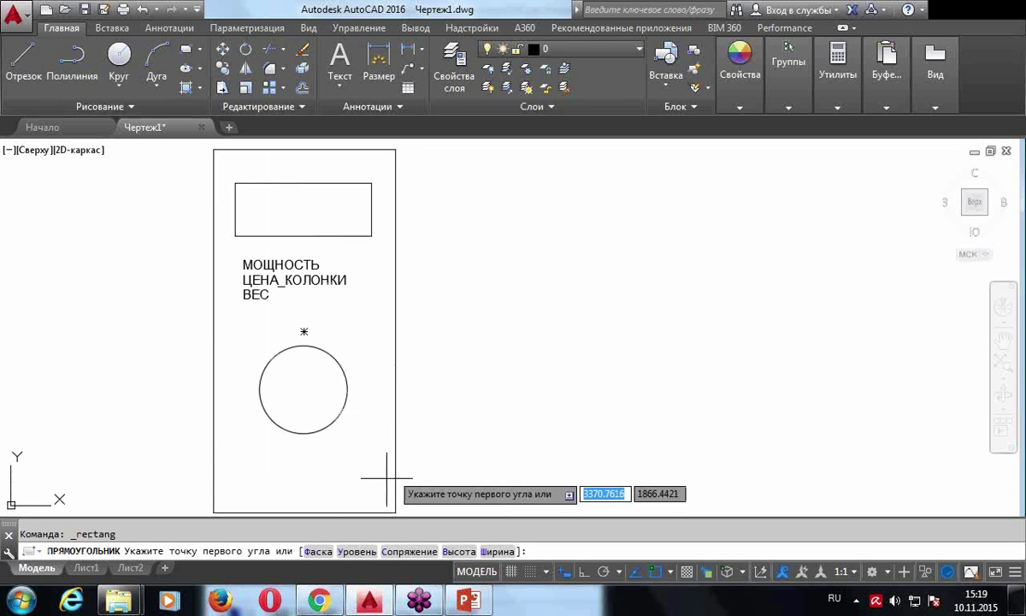
click(335, 489)
click(366, 428)
middle_drag(424, 308, 448, 301)
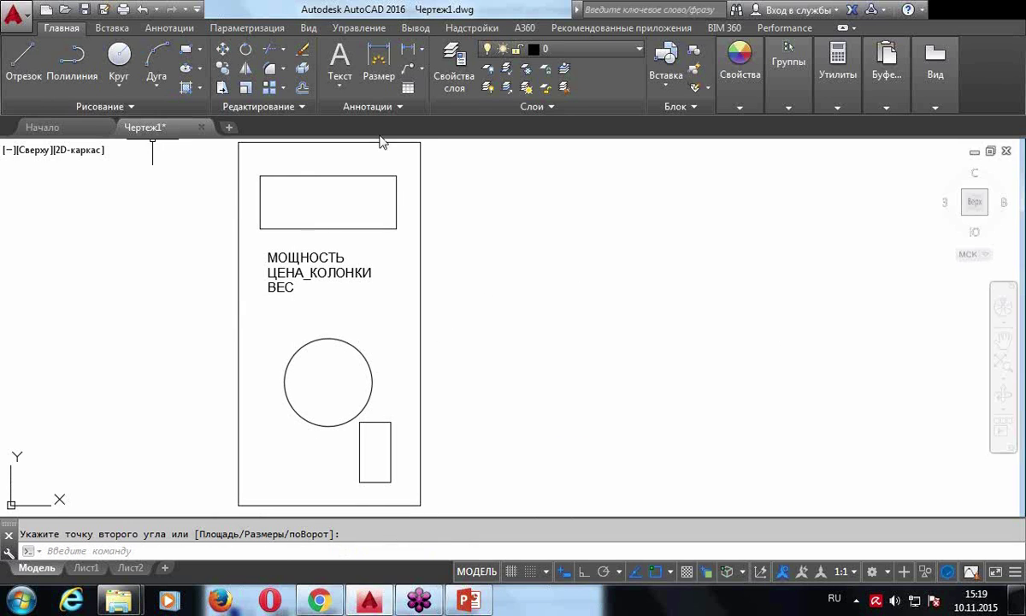
scroll(513, 256, down, 2)
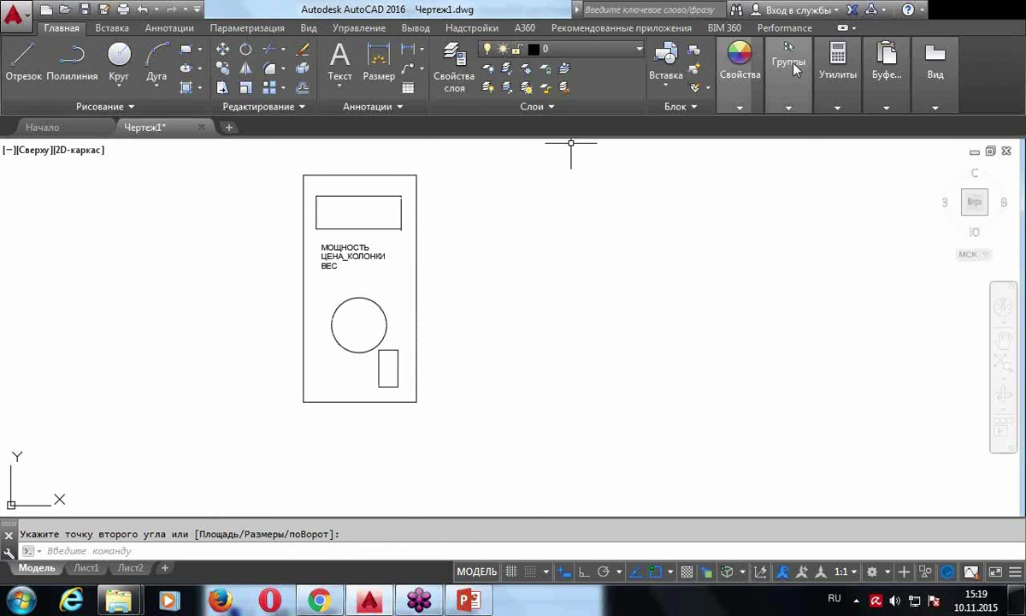
Start a new block definition named АК-2
click(794, 67)
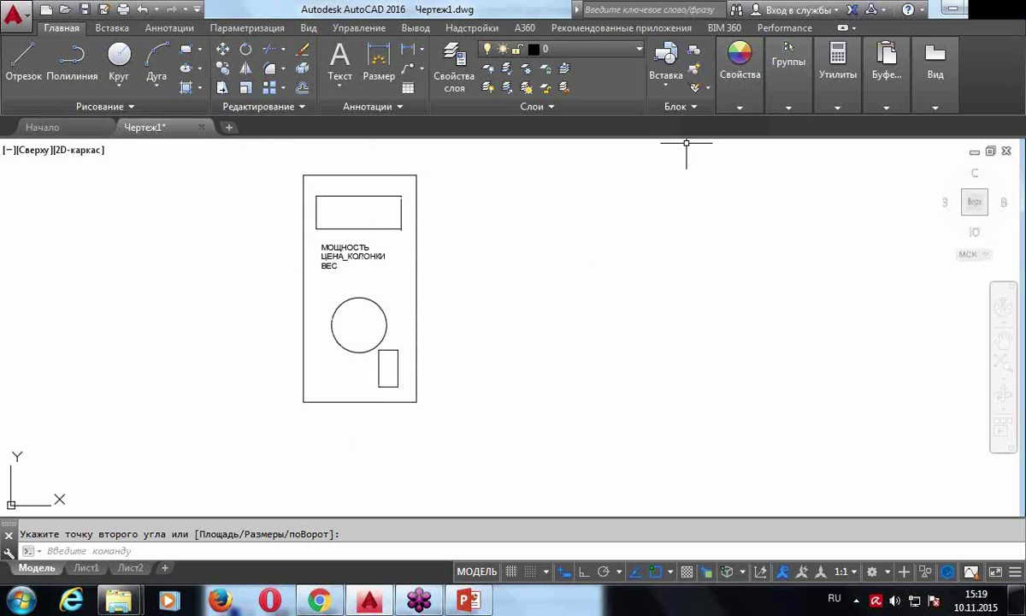
click(695, 54)
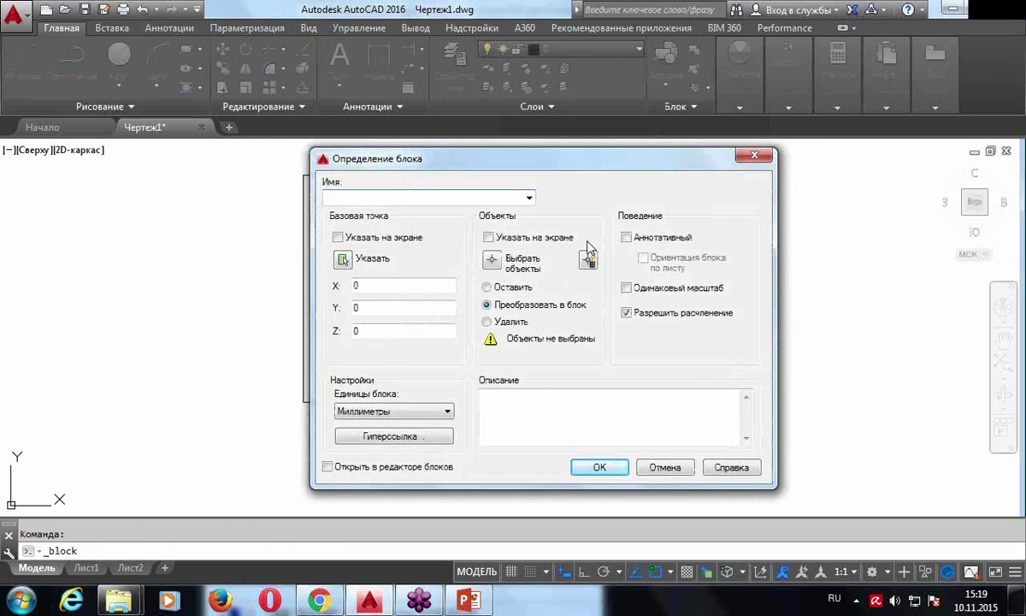
text(A)
text(и)
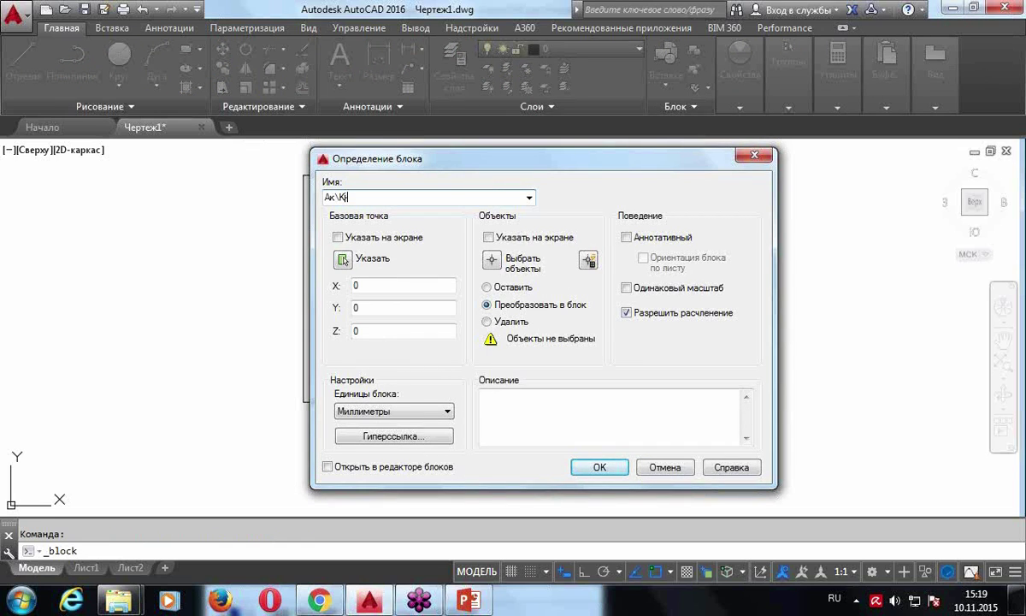
key(BackSpace)
key(BackSpace)
key(BackSpace)
key(BackSpace)
key(BackSpace)
text(К)
Select all seven column objects and base the block at the outline's lower-left corner
click(492, 260)
click(443, 444)
click(254, 151)
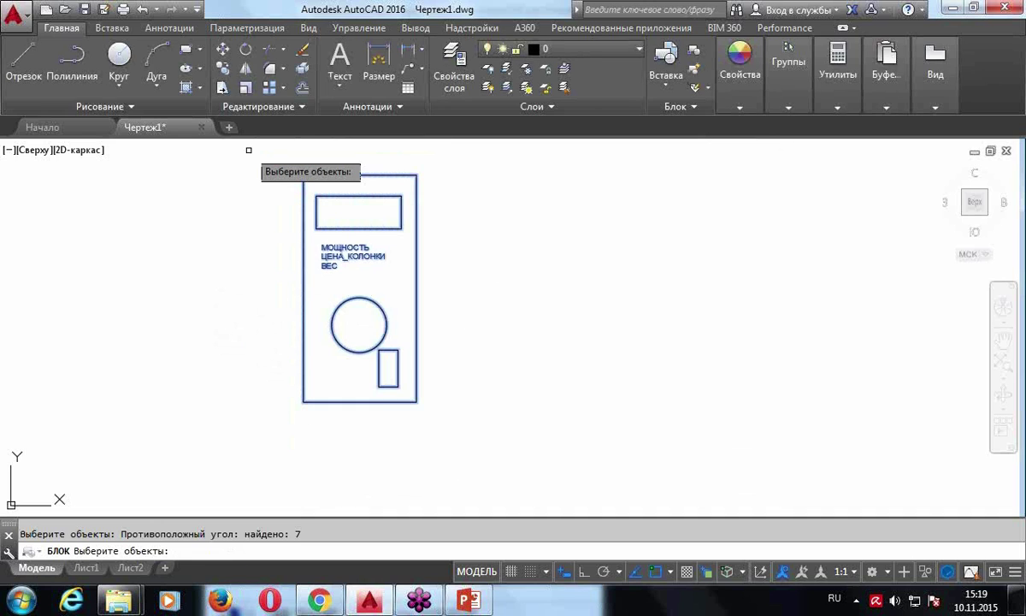
key(Return)
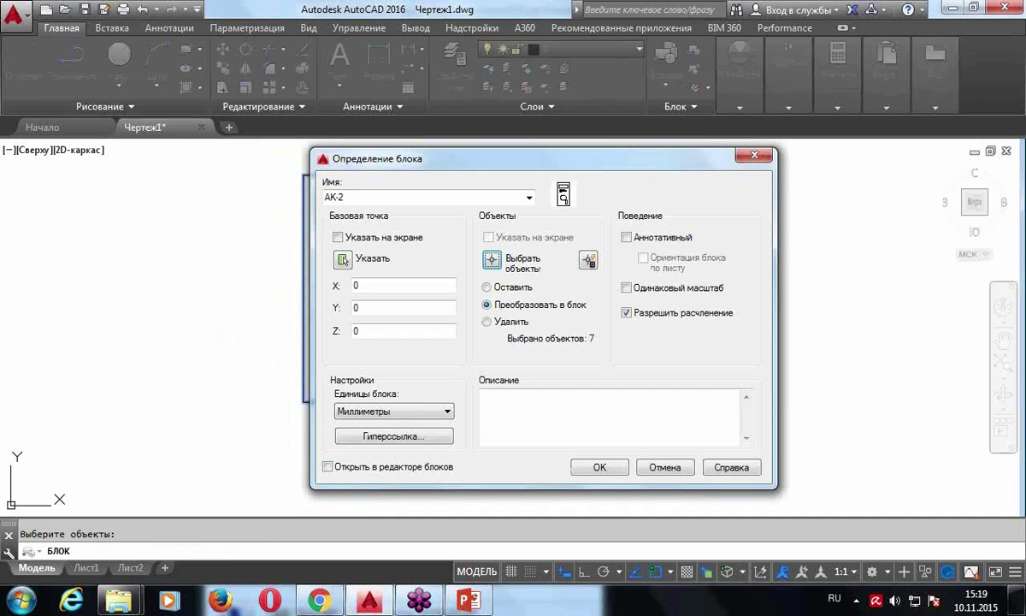
click(346, 260)
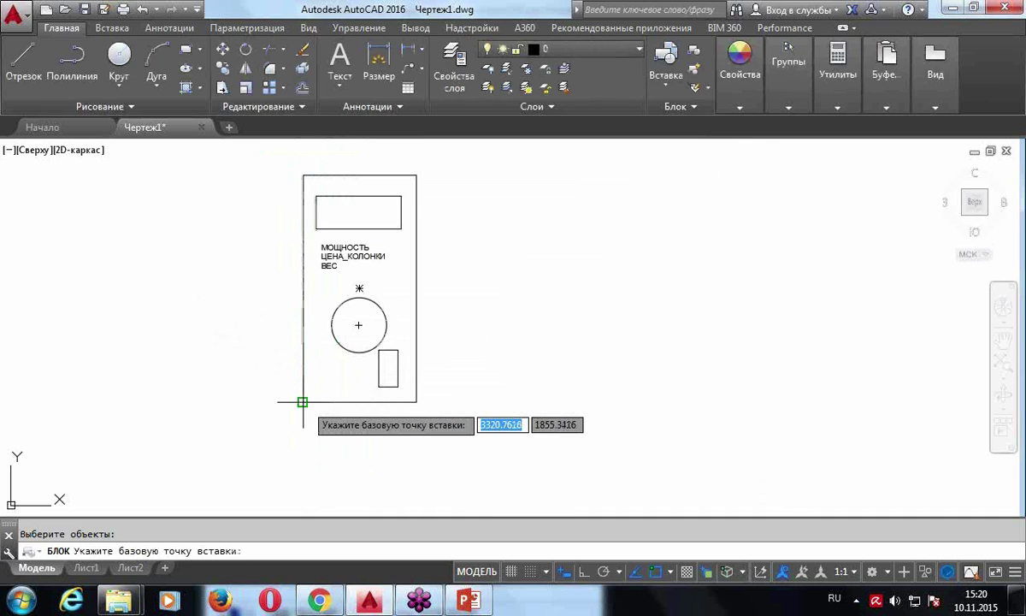
click(301, 401)
click(592, 468)
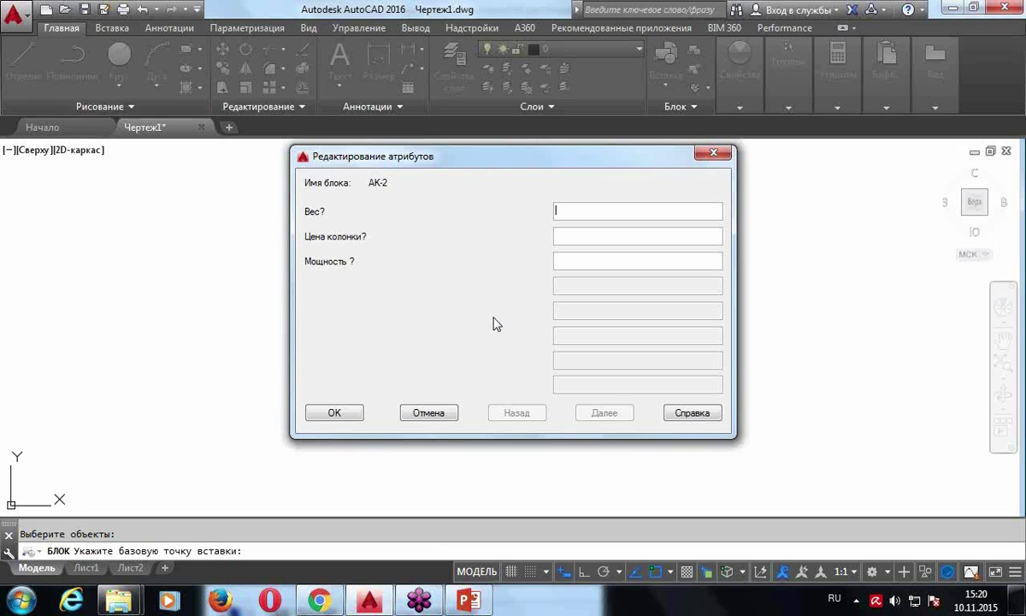
Fill in block АК-2 attributes: Вес 5, Цена колонки 100, Мощность 200
text(5)
click(580, 235)
text(1)
click(605, 259)
text(1)
text(00)
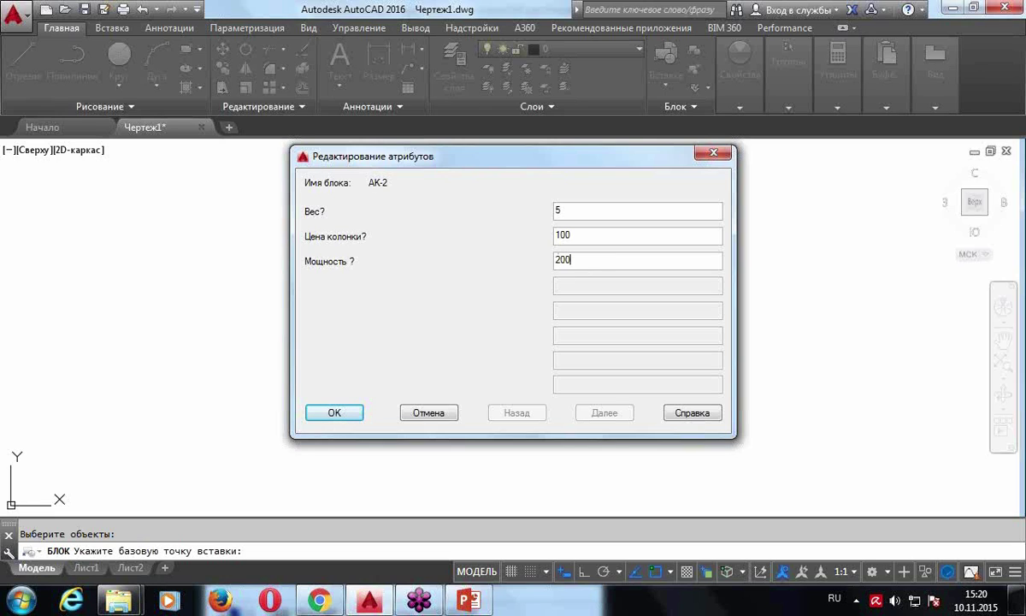
click(334, 412)
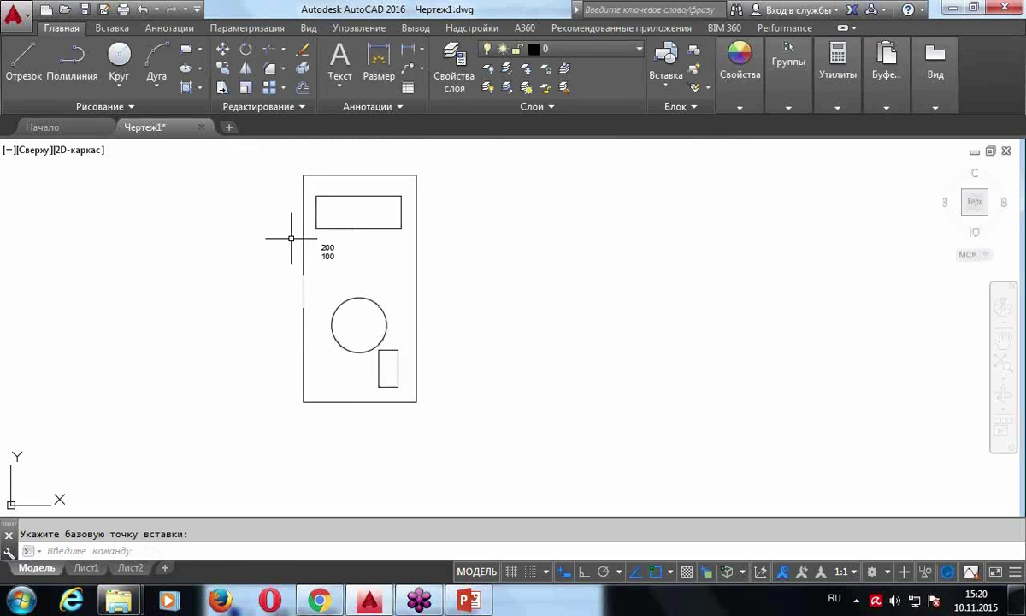
click(366, 190)
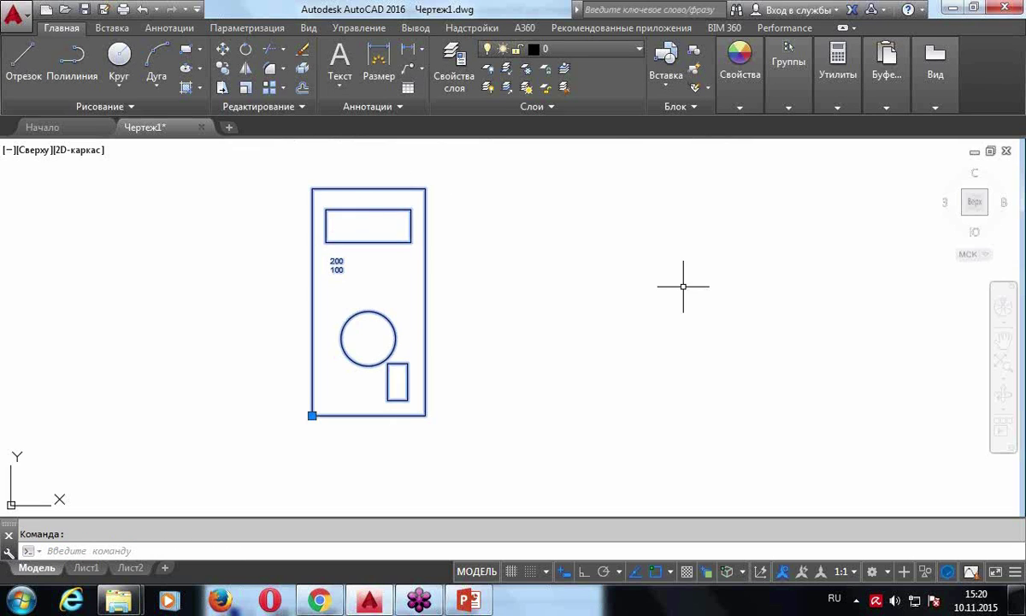
Select the first AK-2 block, then cancel the grip edit without changing it
key(Escape)
click(384, 196)
mouse_move(312, 416)
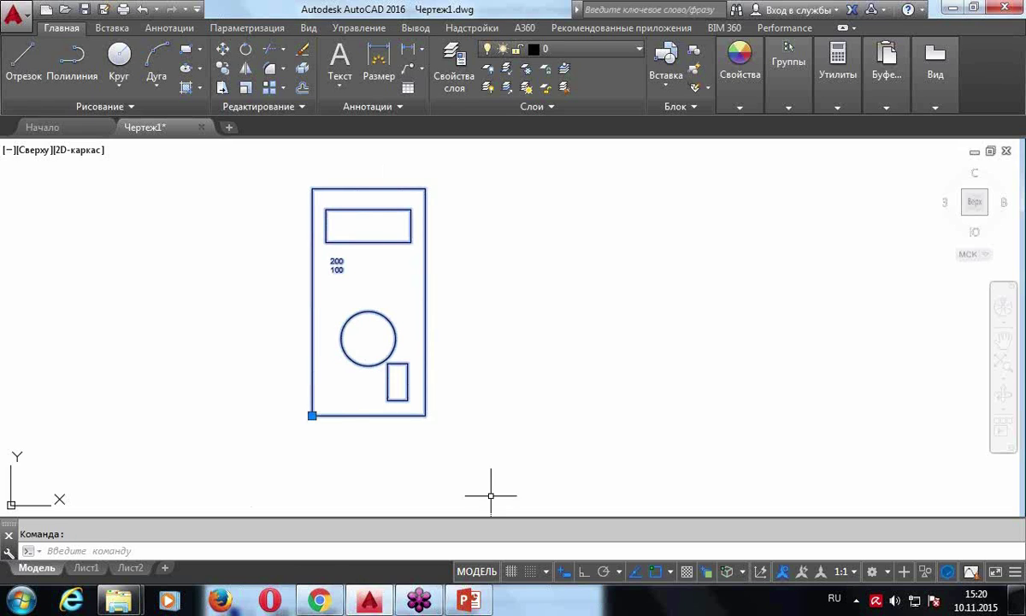
click(312, 416)
key(Escape)
key(Escape)
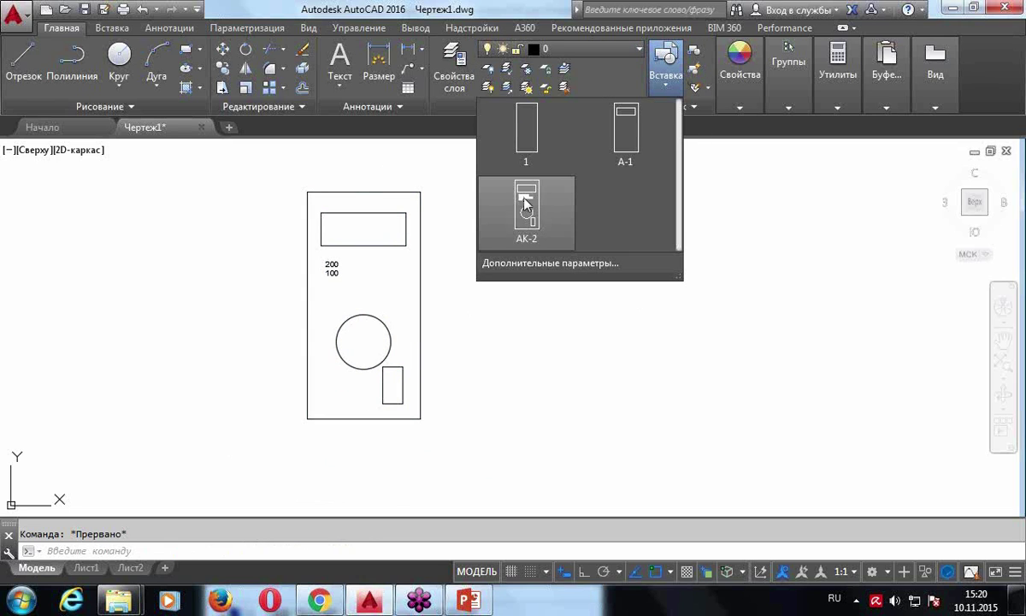
Insert a second AK-2 copy beside the first with weight 3, column price 120, power 250
click(526, 207)
click(440, 417)
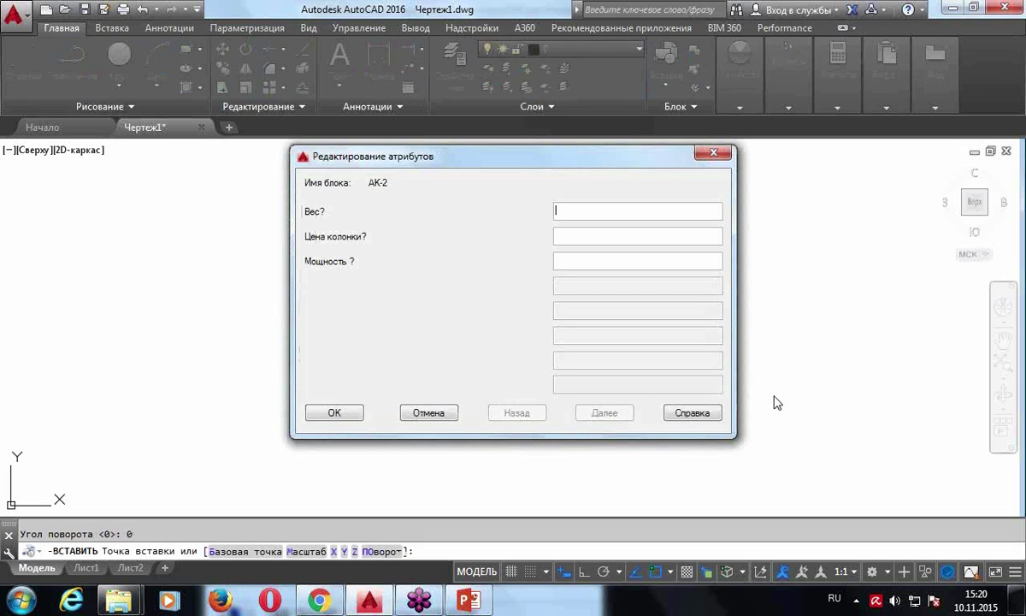
text(3)
click(573, 236)
text(120)
click(564, 263)
text(250)
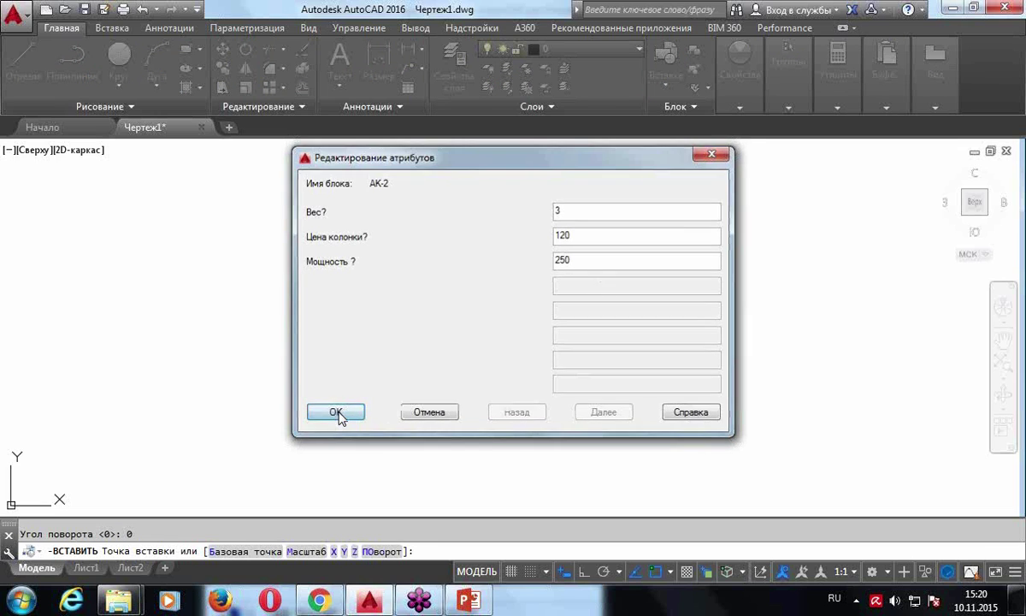
click(334, 413)
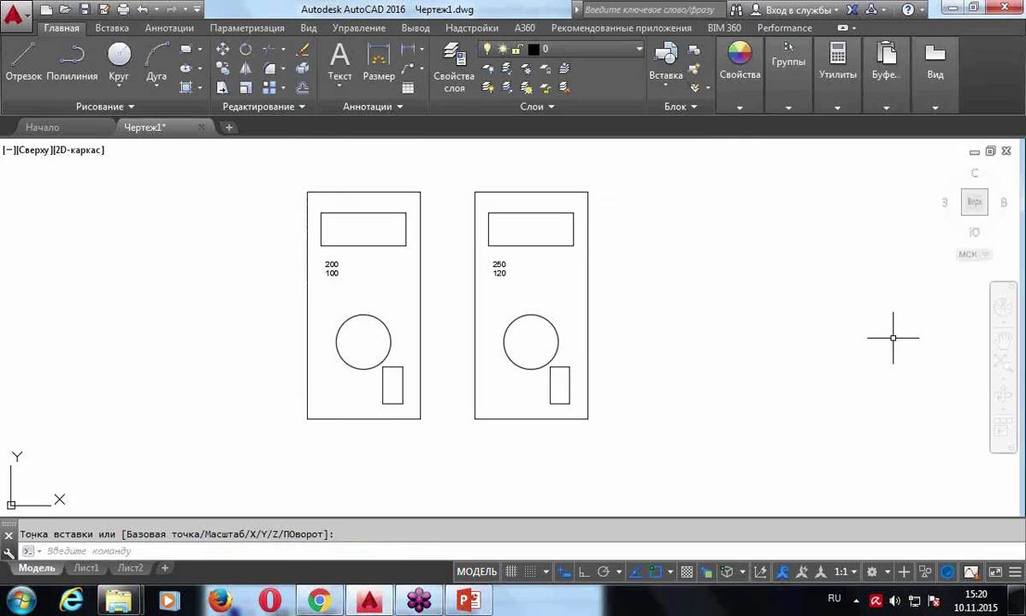
middle_drag(537, 249, 493, 252)
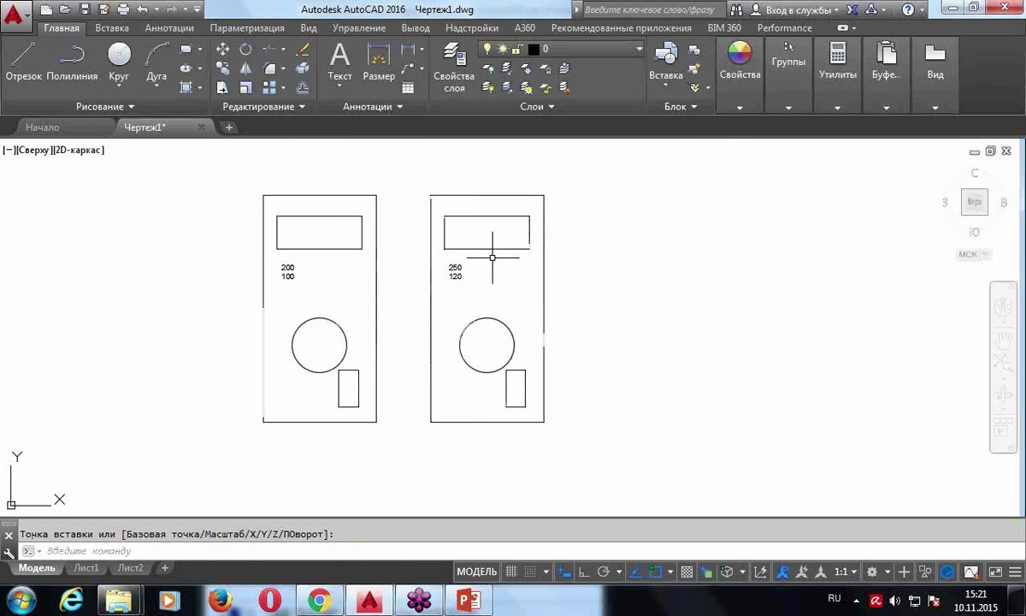
Insert a third AK-2 copy right of the second, with column price 2000 and power 20
click(665, 60)
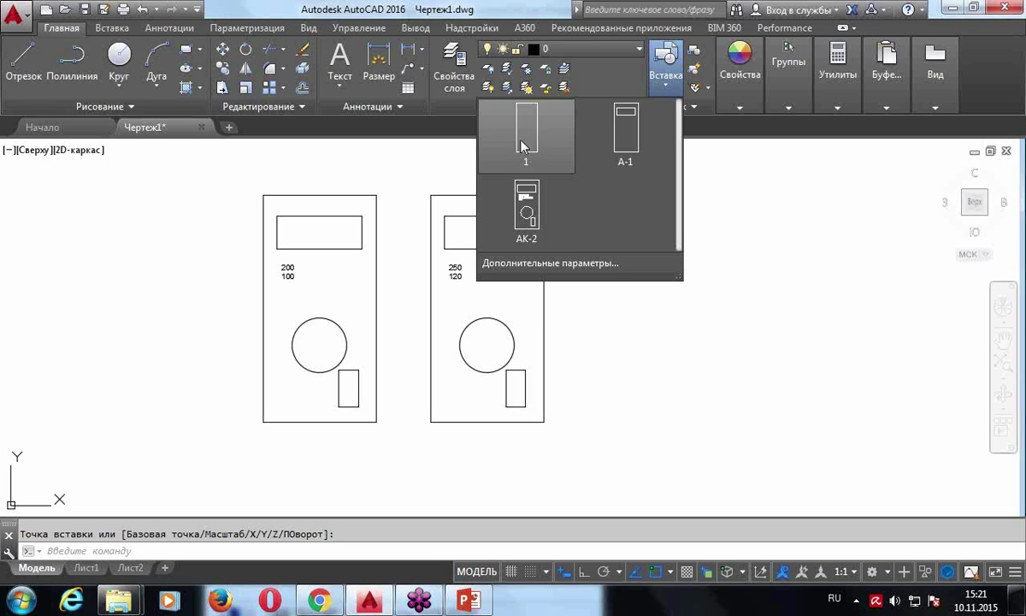
click(526, 205)
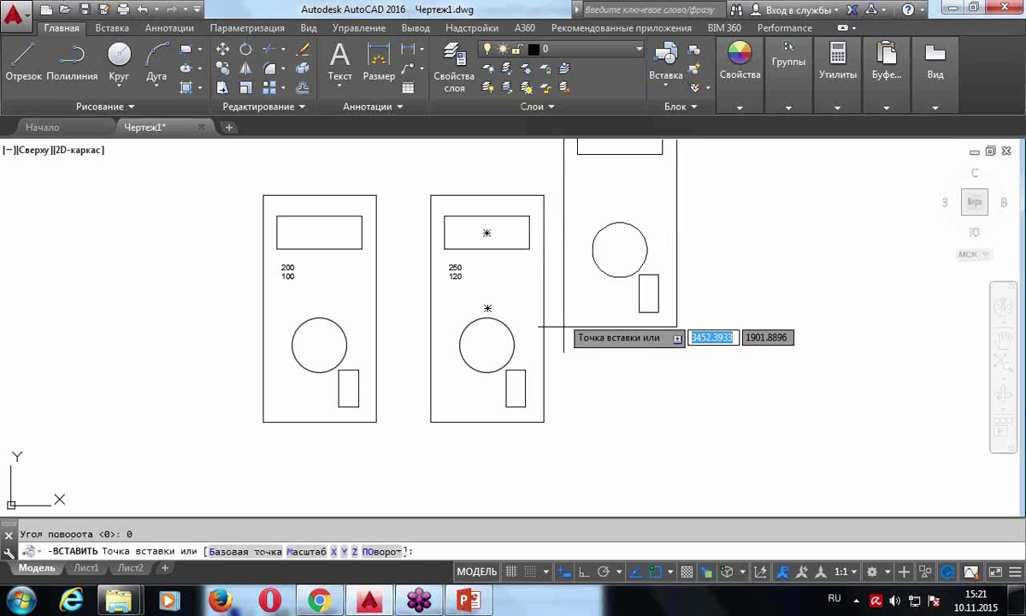
click(545, 419)
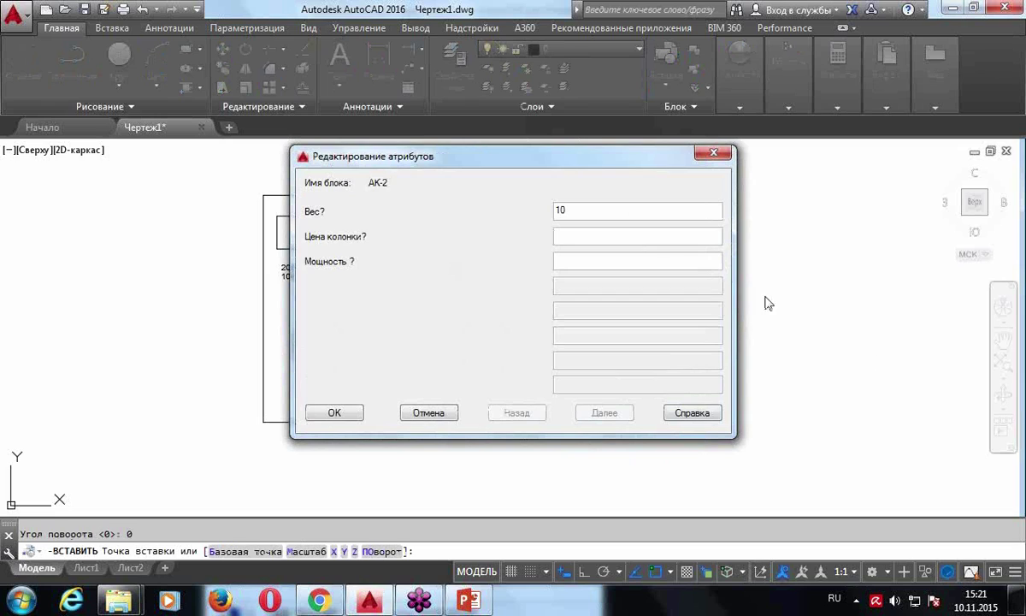
click(576, 237)
click(639, 260)
text(20)
click(334, 412)
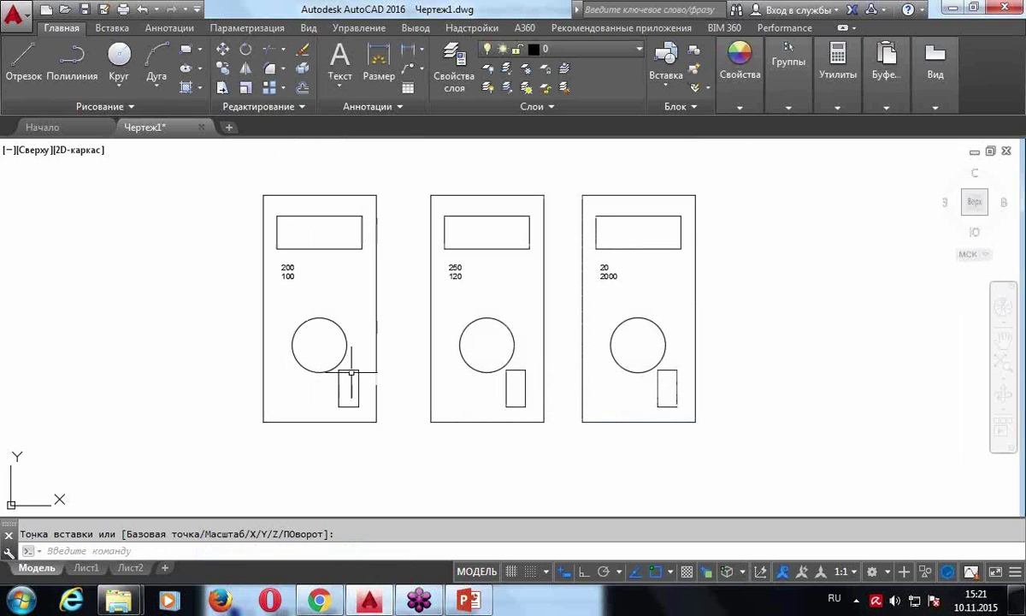
scroll(462, 270, up, 3)
scroll(490, 240, down, 3)
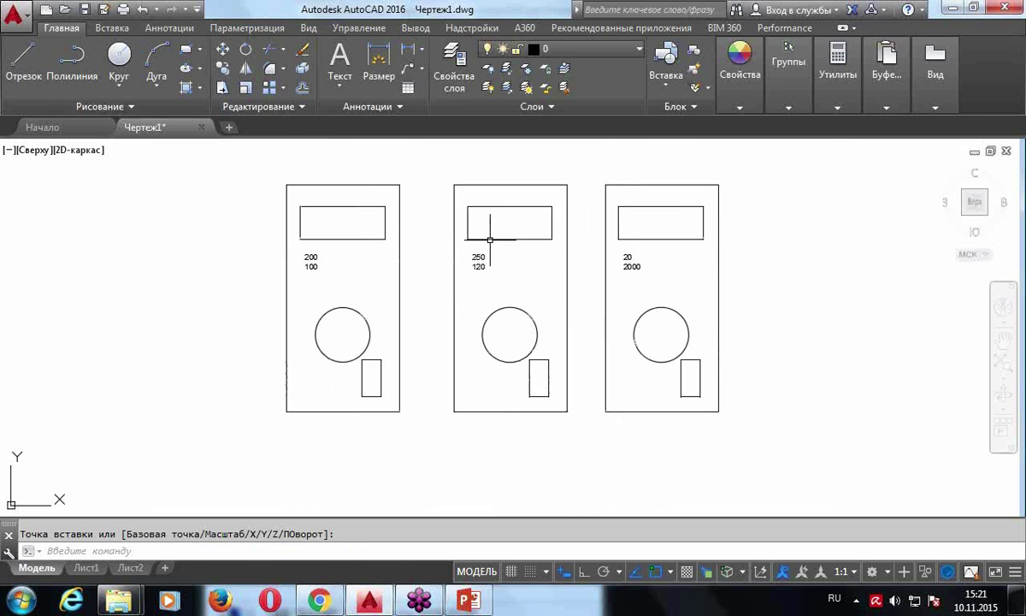
middle_drag(456, 260, 452, 270)
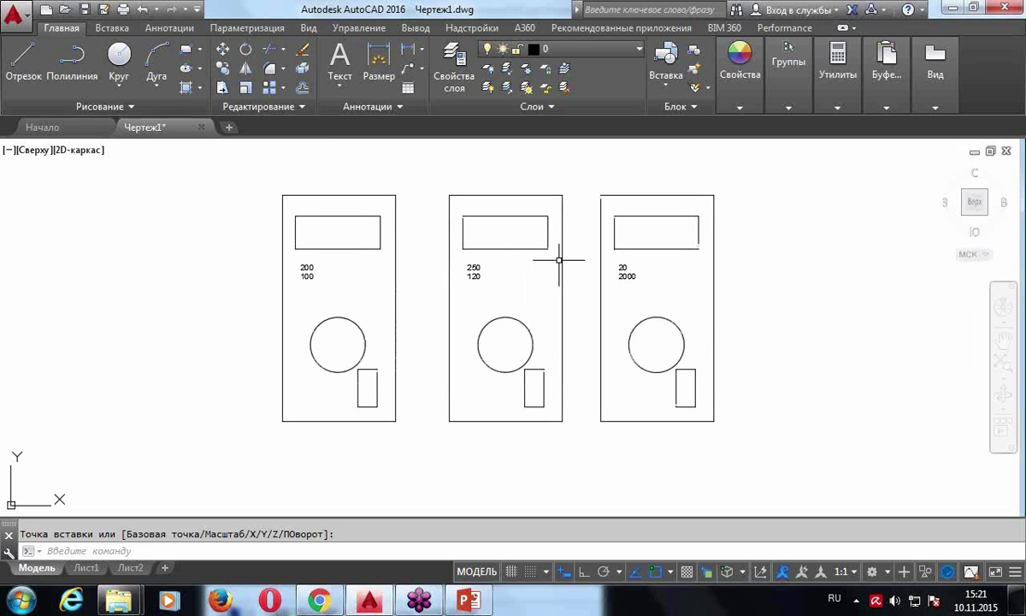
middle_drag(558, 260, 507, 276)
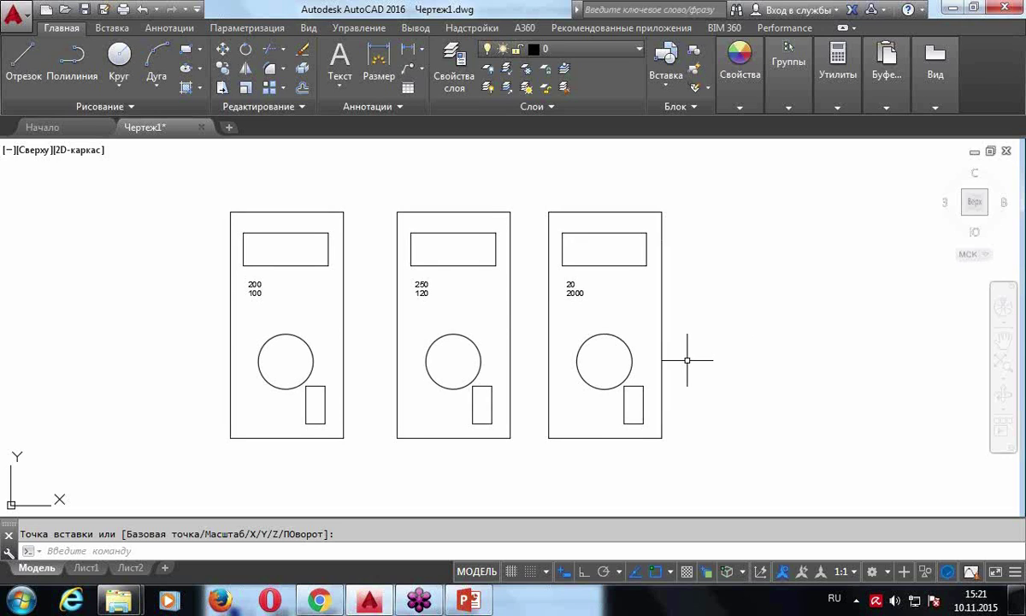
middle_drag(687, 357, 690, 347)
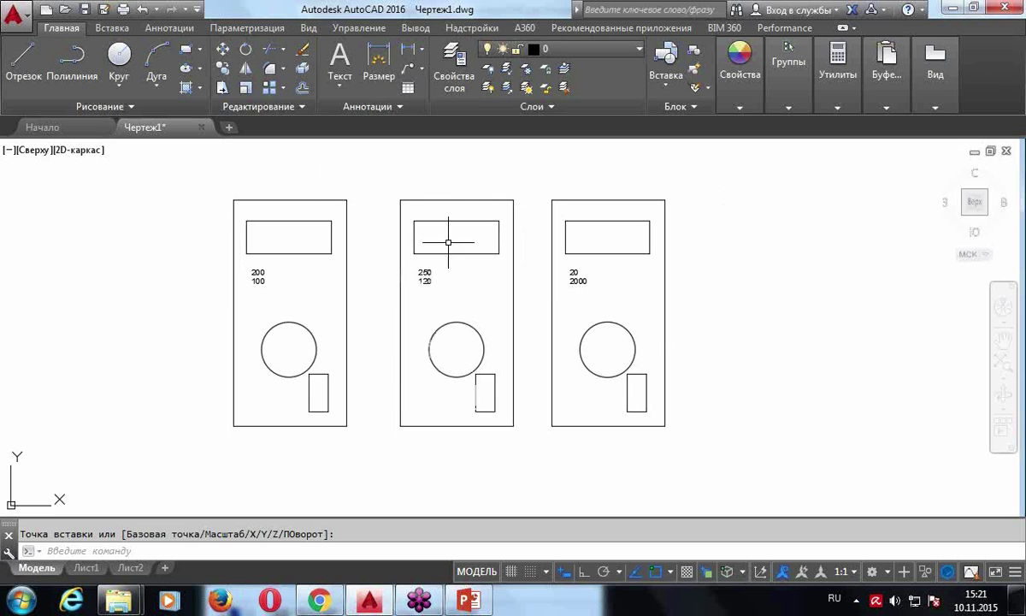
double_click(448, 200)
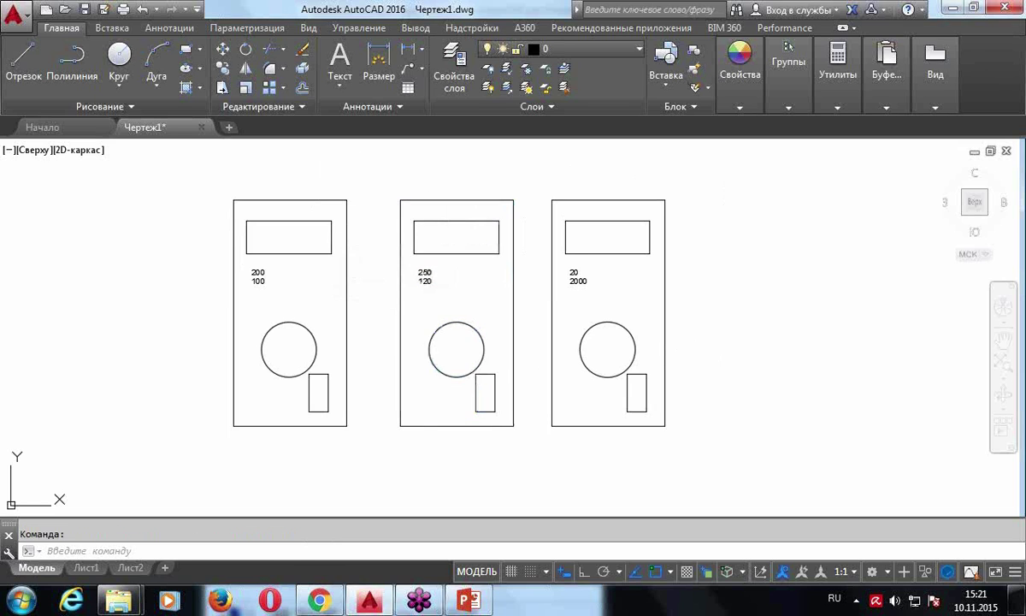
In the Enhanced Attribute Editor, set the middle block's ВЕС to 2 and ЦЕНА_КОЛОНКИ to 180
drag(527, 190, 833, 137)
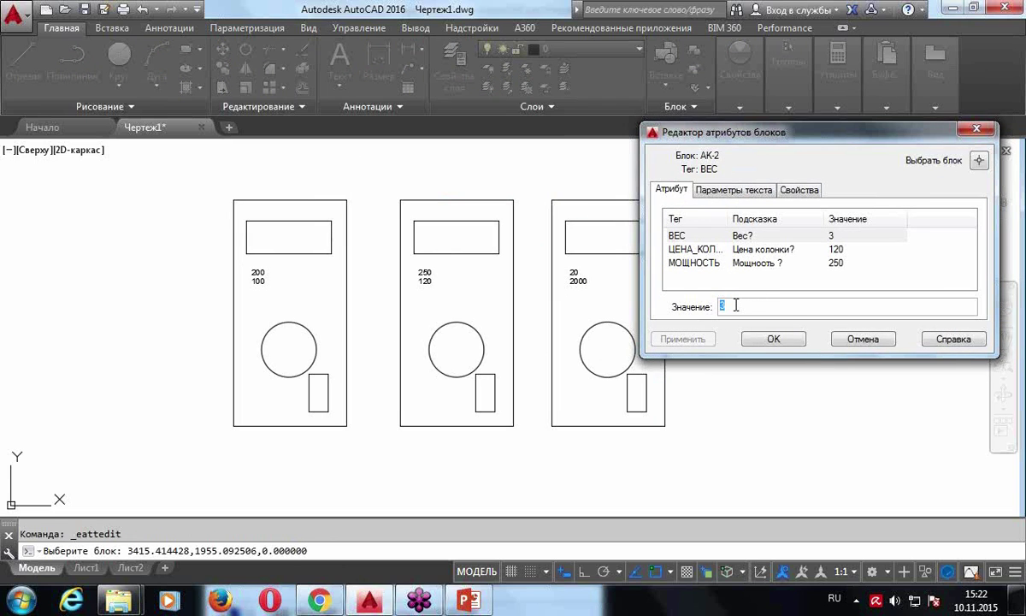
click(776, 306)
text(2)
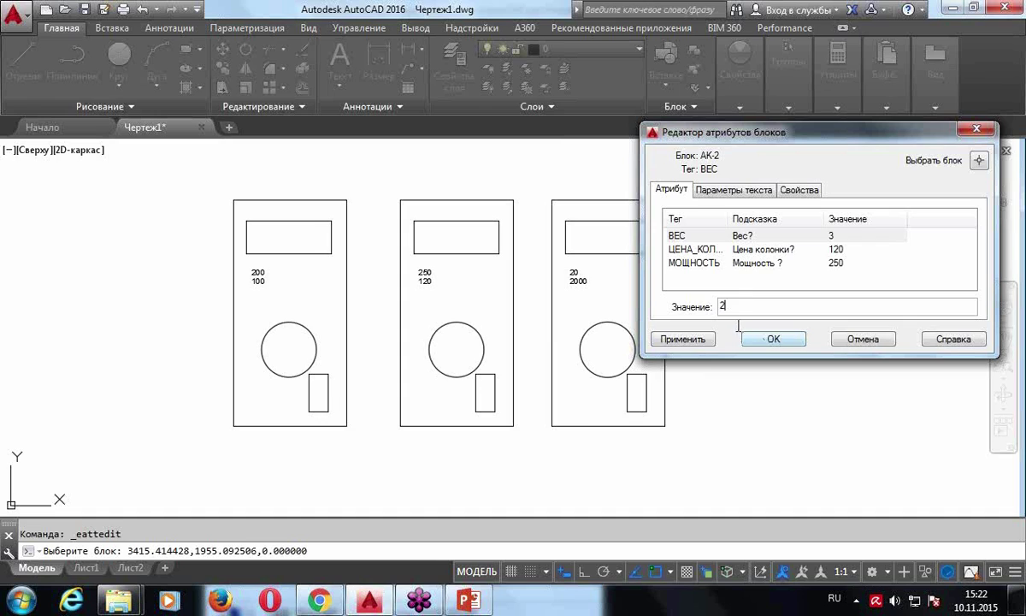
click(785, 249)
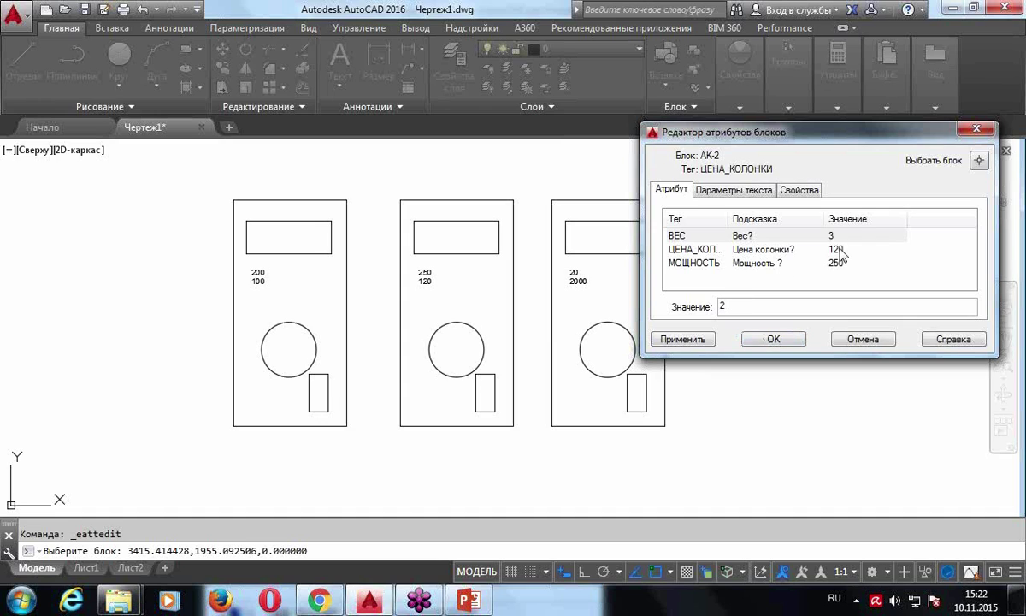
click(788, 308)
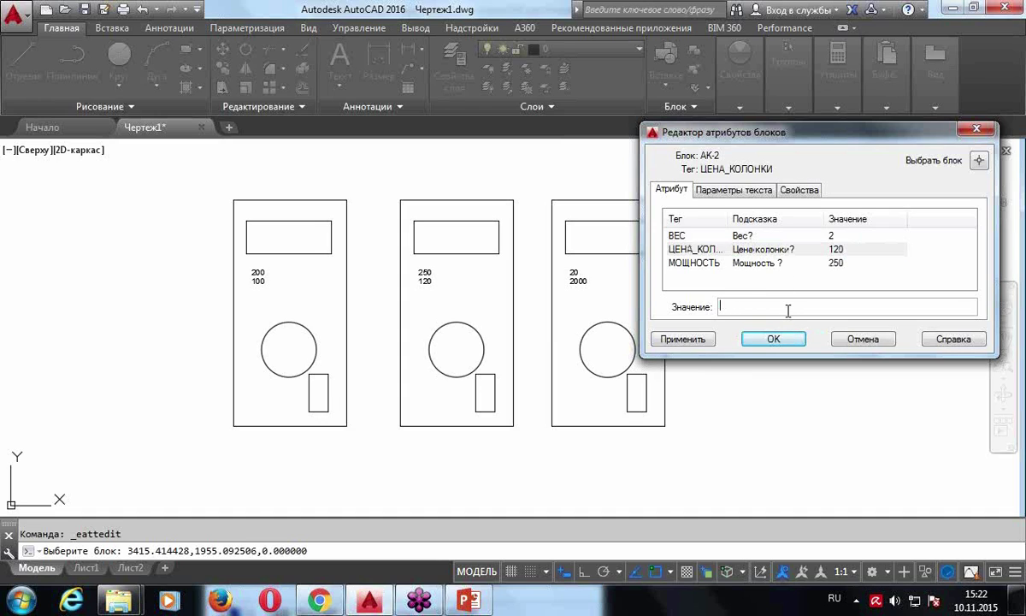
text(180)
click(682, 338)
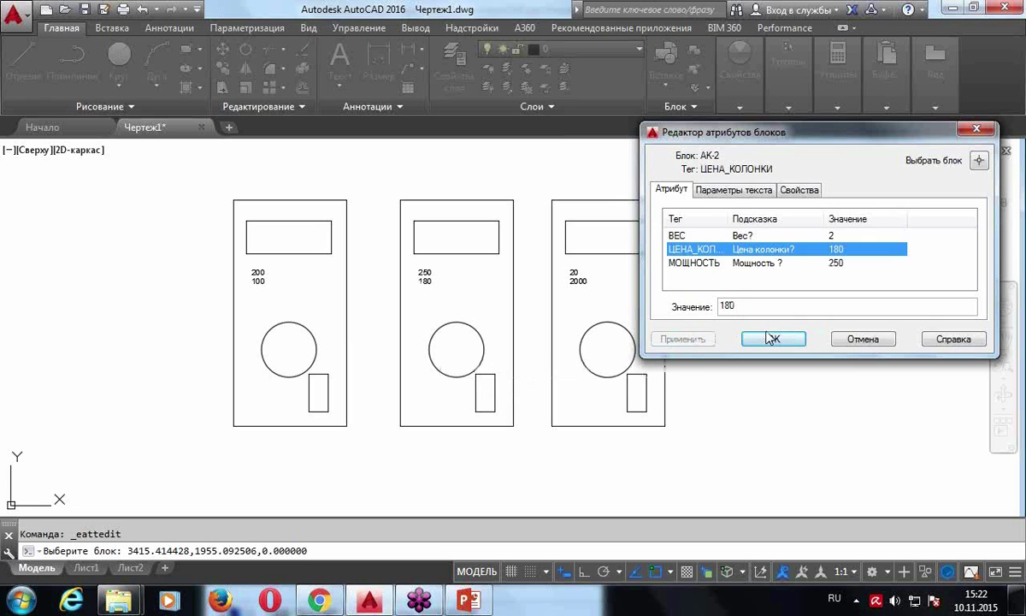
click(772, 339)
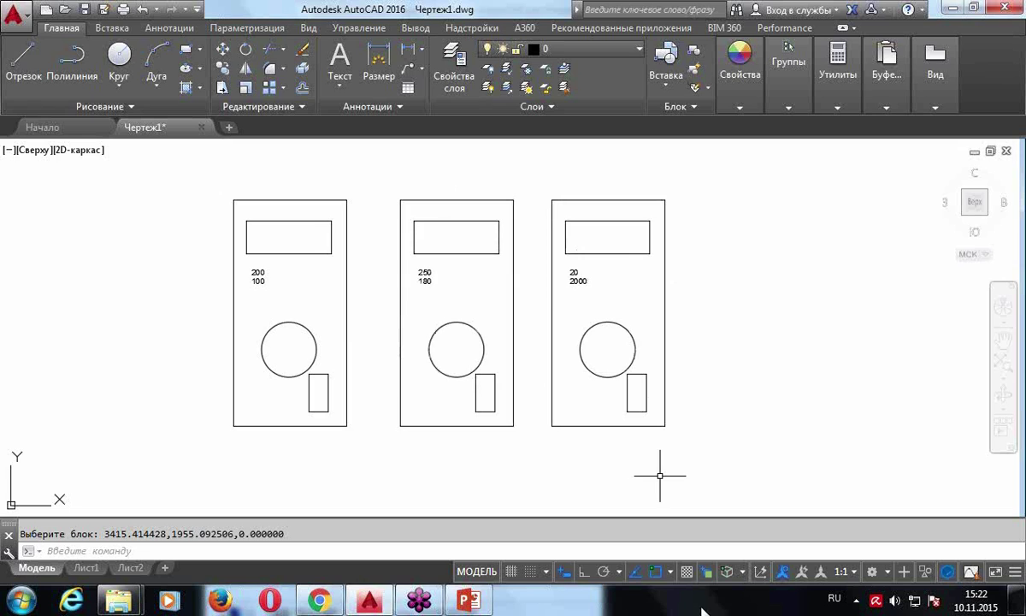
scroll(585, 321, down, 2)
Open the Block Attribute Manager from the Insert tab
scroll(567, 383, up, 1)
mouse_move(566, 383)
middle_down()
mouse_move(432, 299)
mouse_move(614, 272)
middle_up()
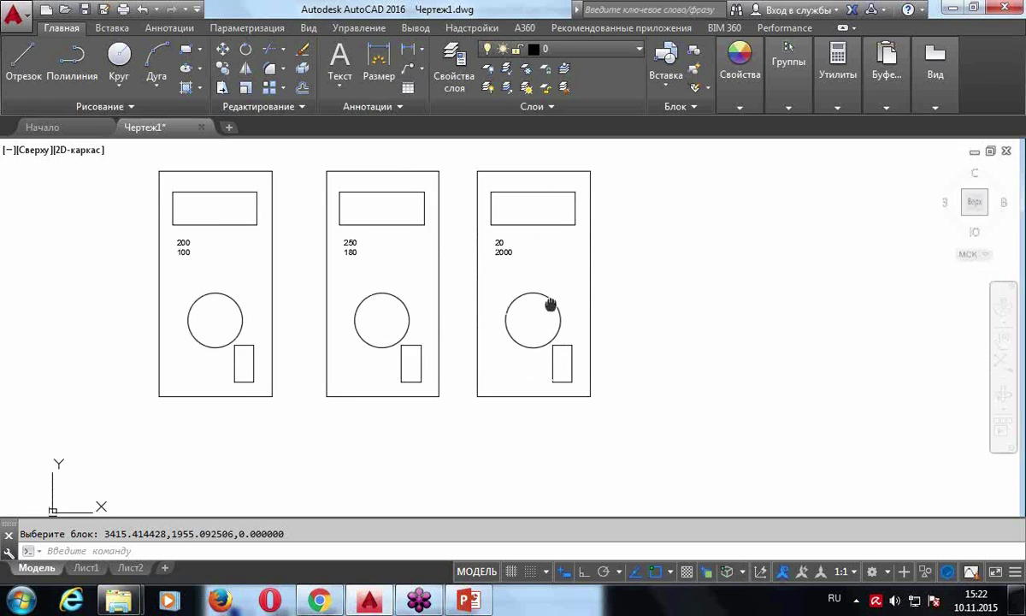
click(112, 27)
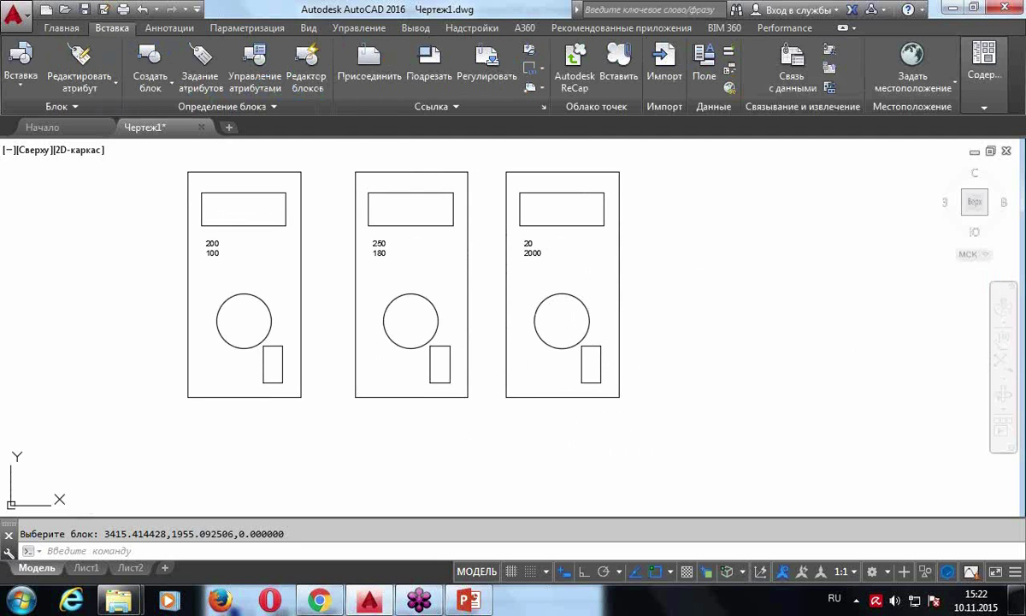
click(255, 60)
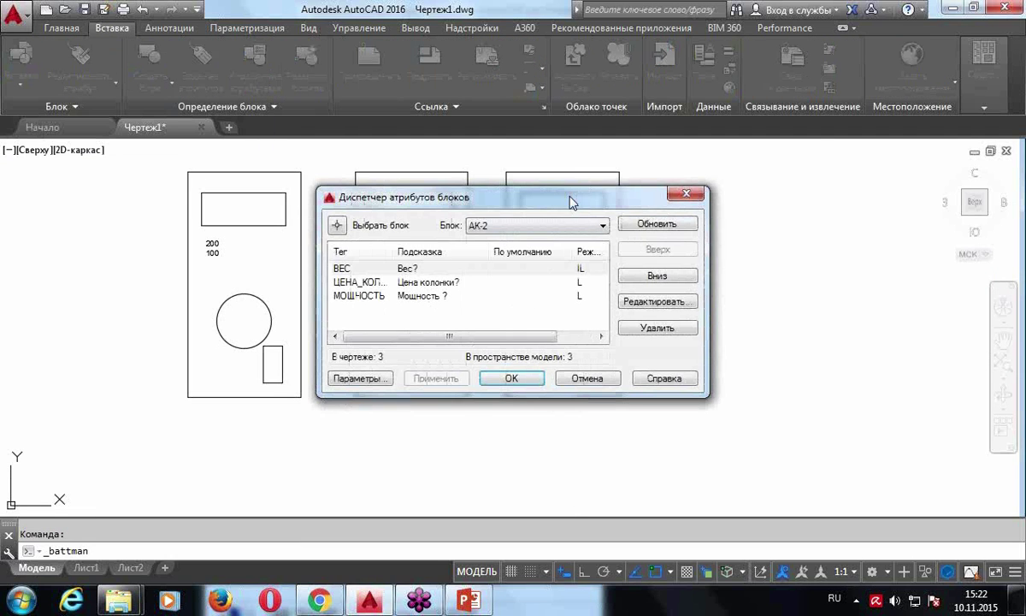
drag(534, 192, 648, 154)
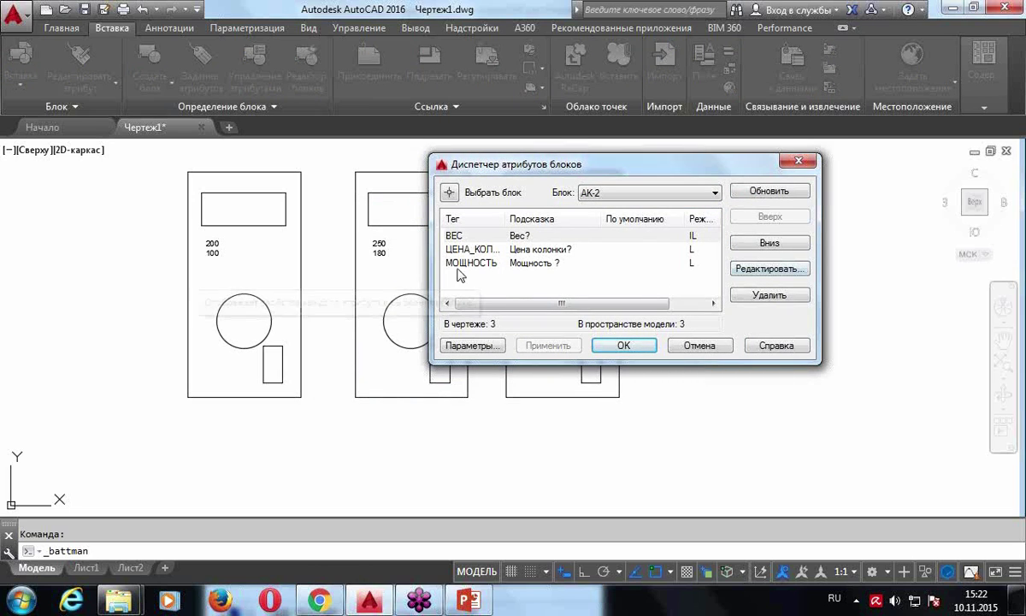
Reorder AK-2 attributes to МОЩНОСТЬ, ЦЕНА_КОЛОНКИ, ВЕС, then sync and apply to placed blocks
click(493, 264)
click(770, 217)
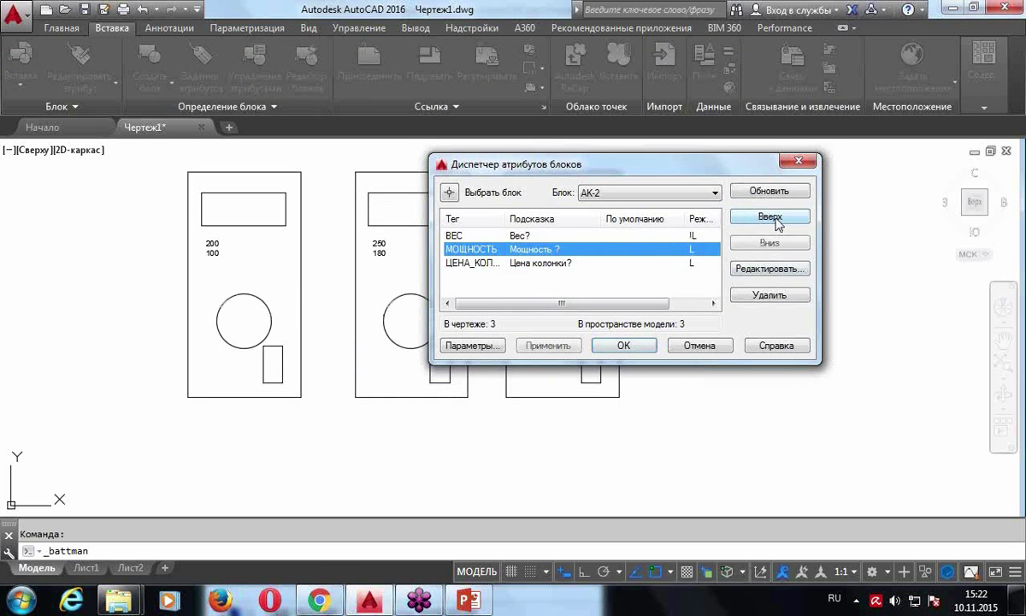
click(774, 219)
click(453, 249)
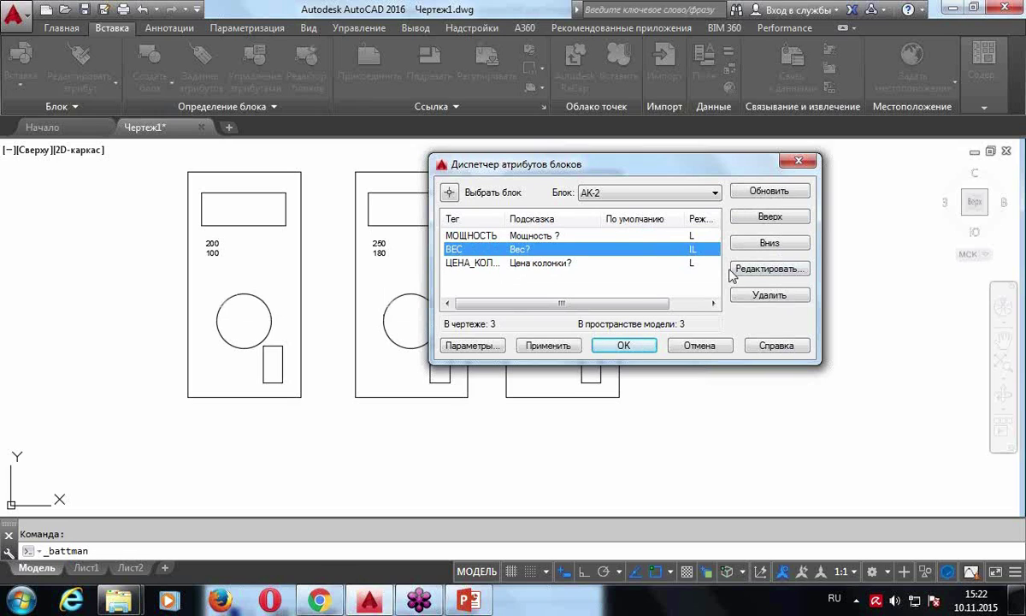
click(776, 247)
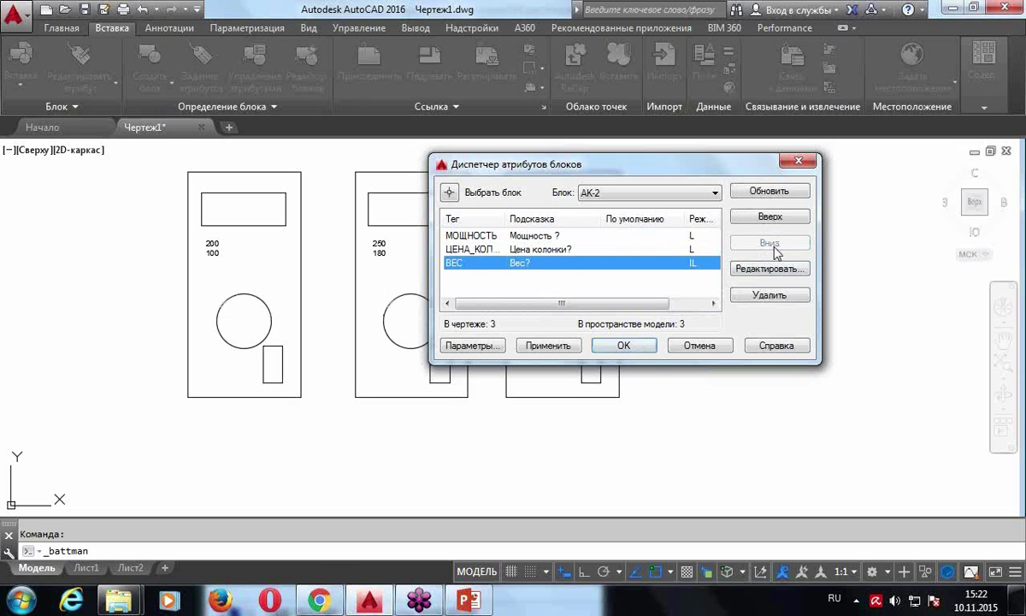
click(552, 249)
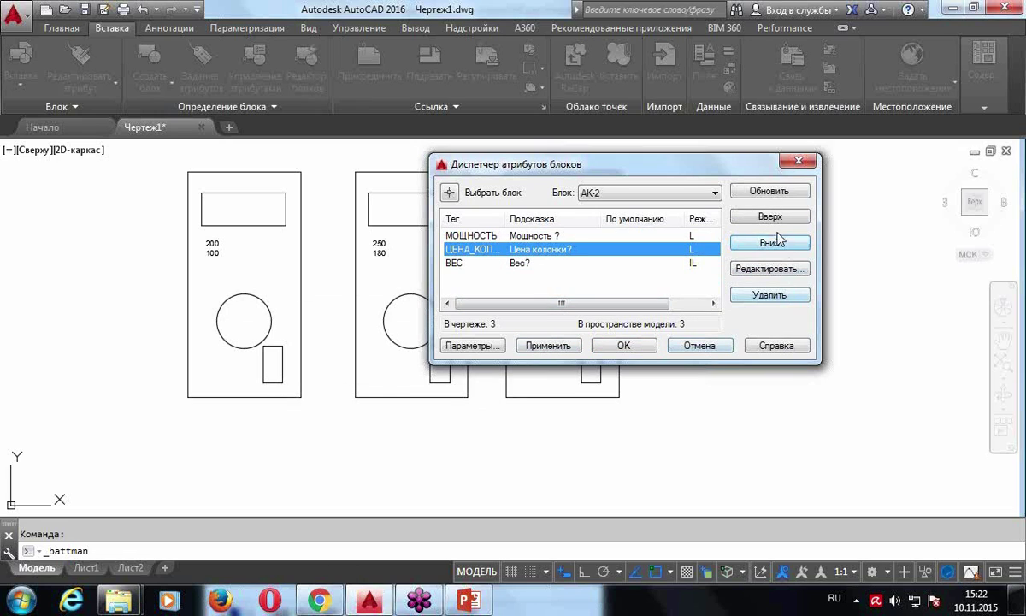
click(772, 195)
click(544, 345)
click(623, 345)
Start inserting another AK-2 block from the Insert gallery
middle_drag(619, 339, 511, 344)
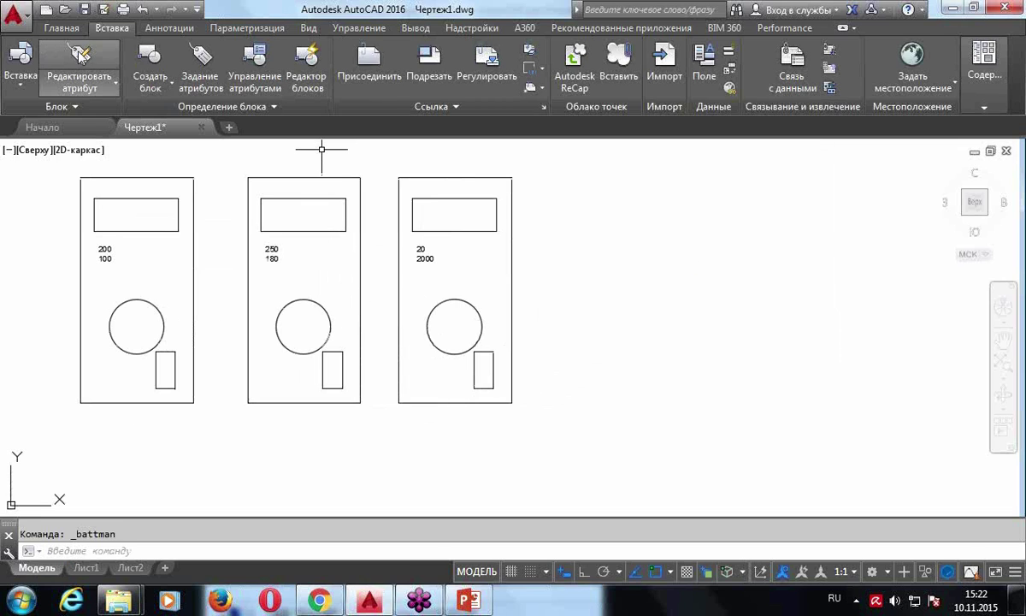
click(21, 62)
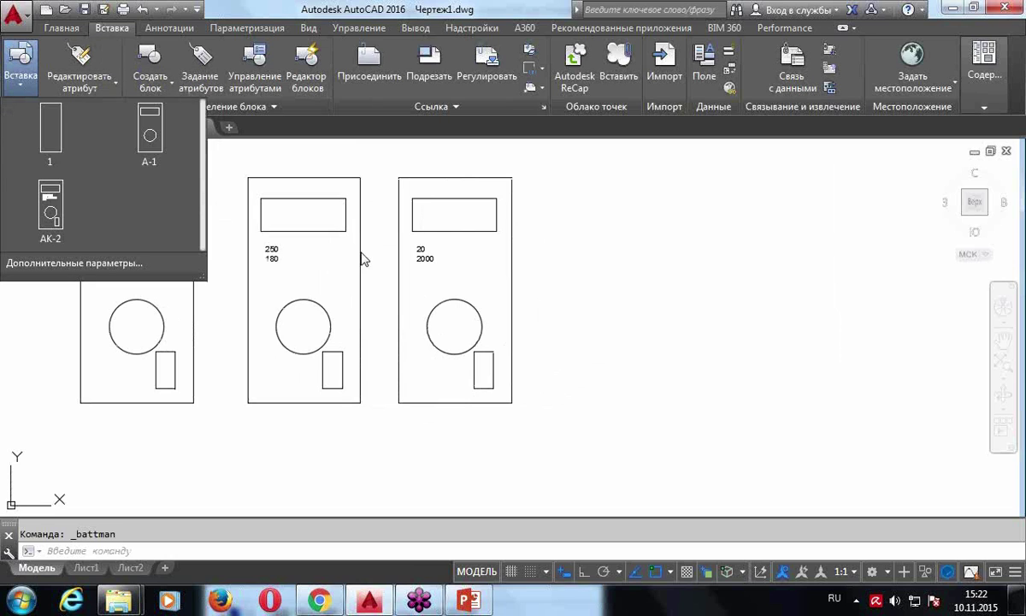
click(62, 216)
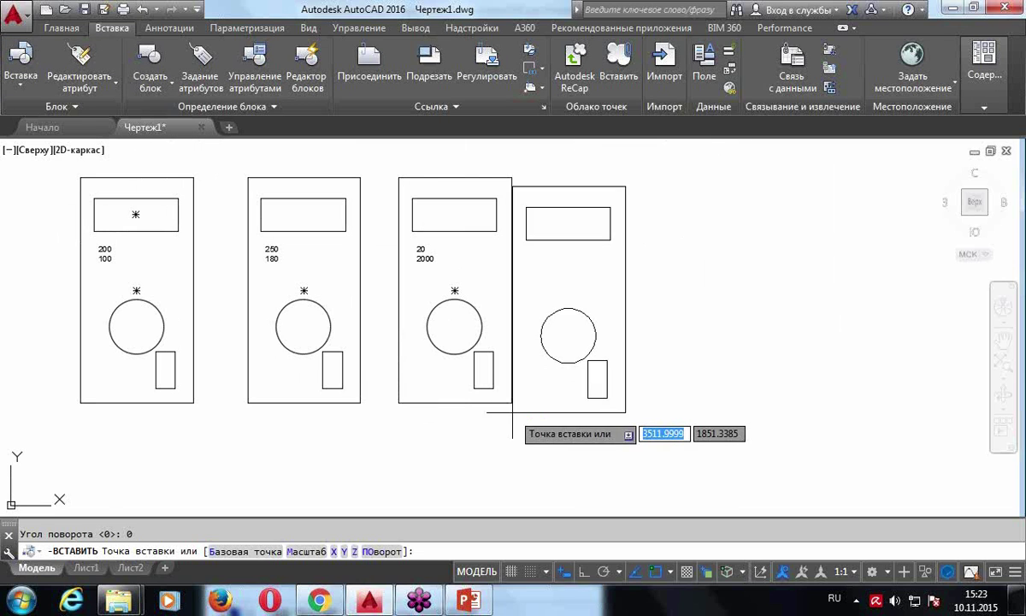
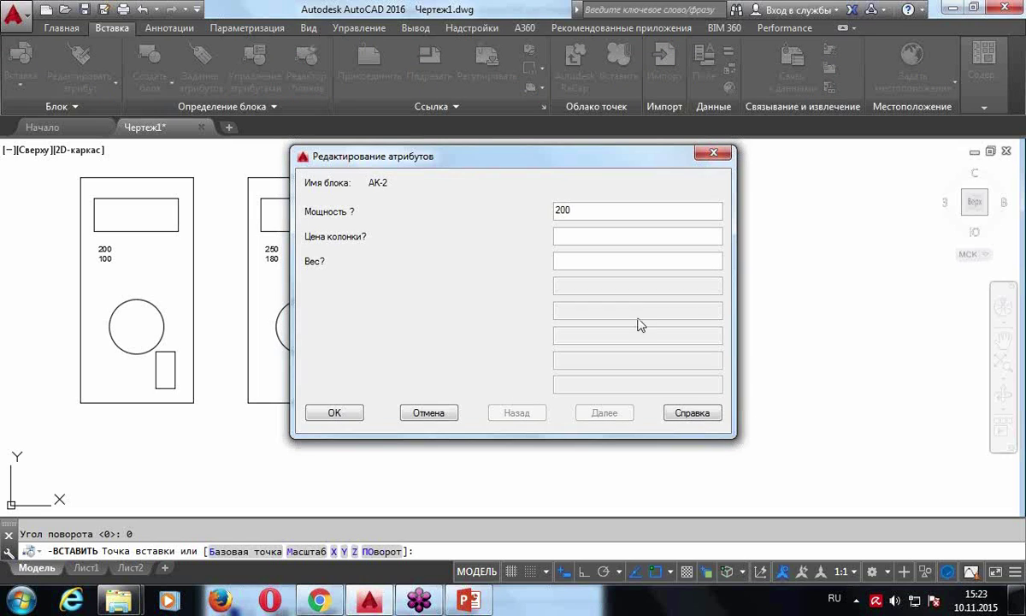
Enter power 200, column price 1000 and weight 20, then place the fourth АК-2 block
key(Tab)
text(1)
click(333, 413)
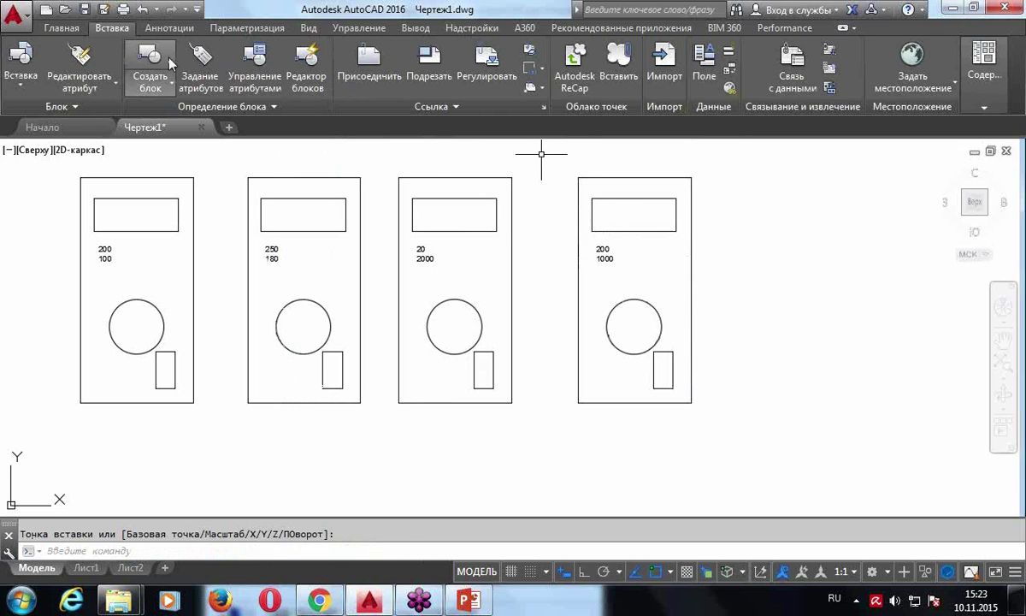
Make the ВЕС weight attribute visible on all blocks via Manage Attributes
click(257, 57)
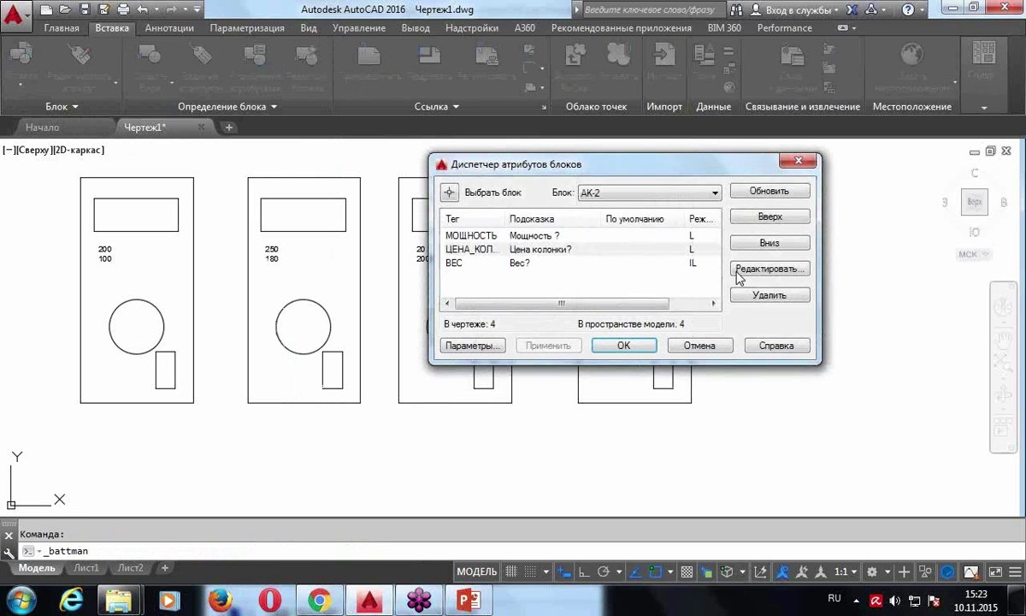
click(655, 261)
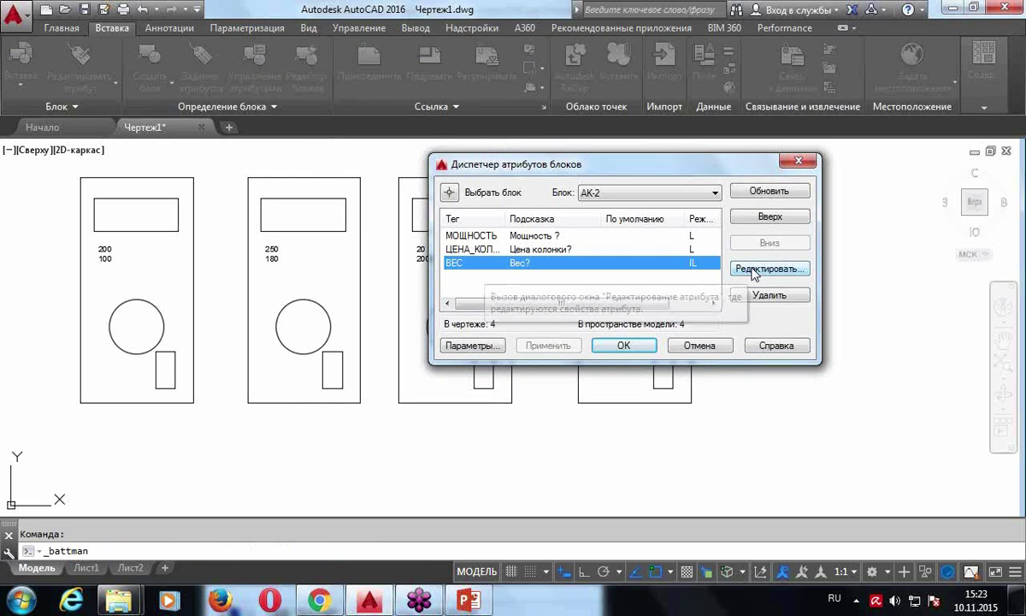
click(741, 269)
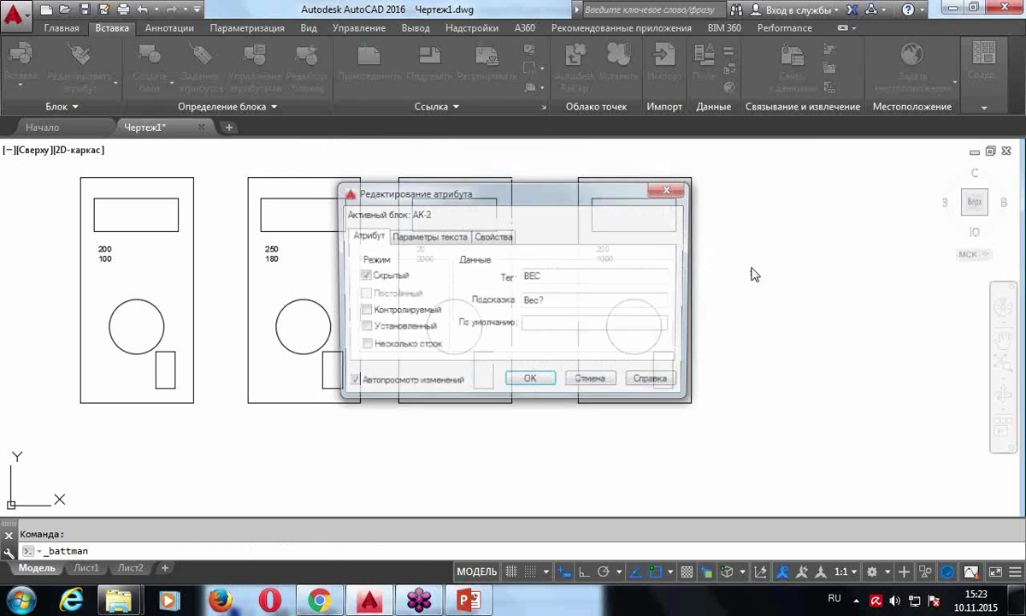
click(361, 275)
click(529, 382)
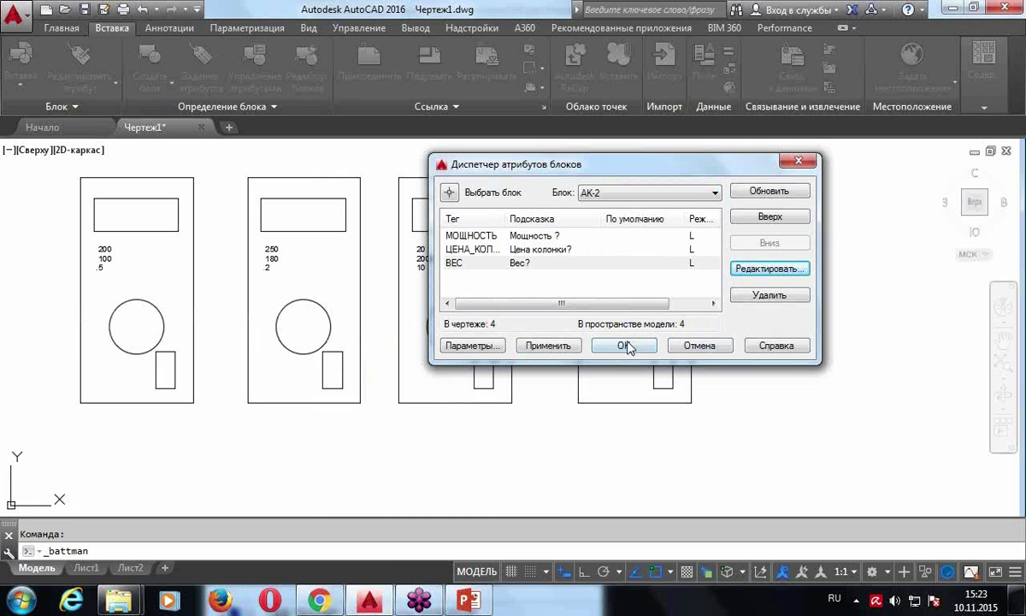
click(625, 345)
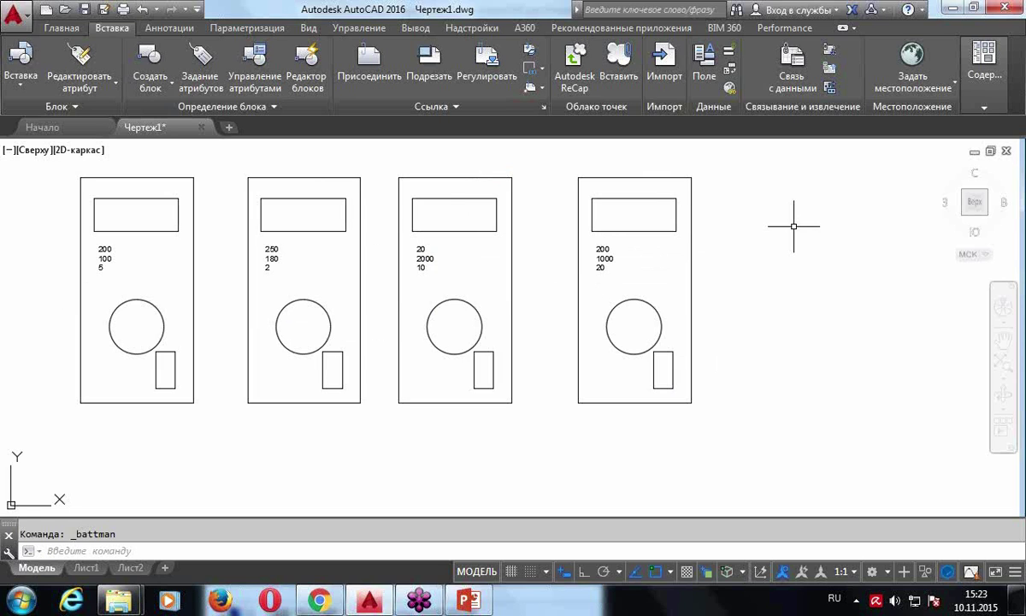
Delete the stray fifth block on the right and return to the four-block view
scroll(791, 220, down, 3)
middle_drag(680, 280, 497, 280)
scroll(503, 277, down, 1)
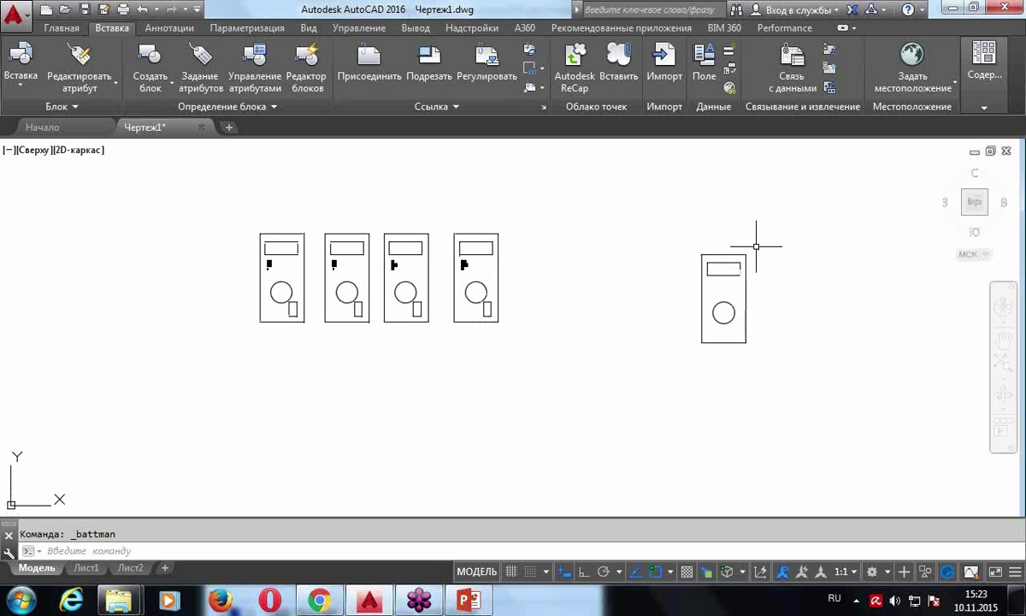
click(719, 255)
key(Delete)
scroll(476, 298, up, 1)
scroll(366, 257, up, 1)
scroll(332, 252, up, 2)
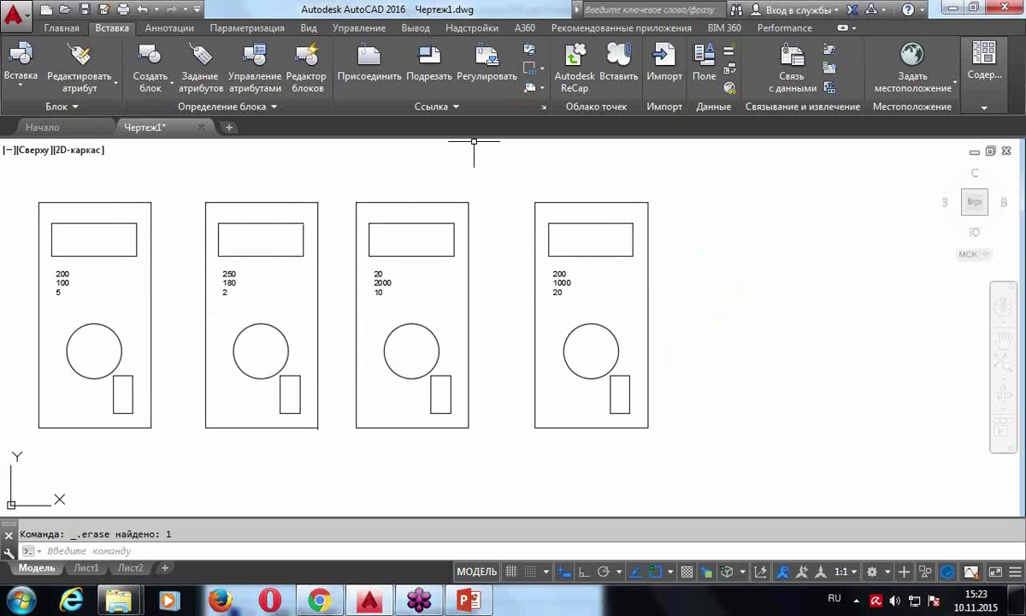
middle_drag(744, 289, 737, 288)
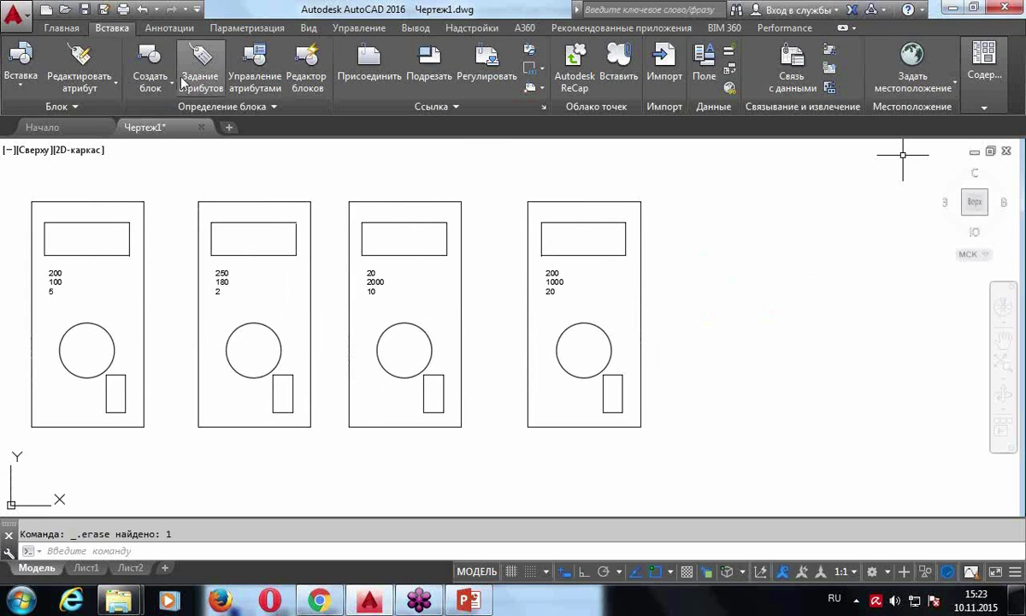
click(61, 28)
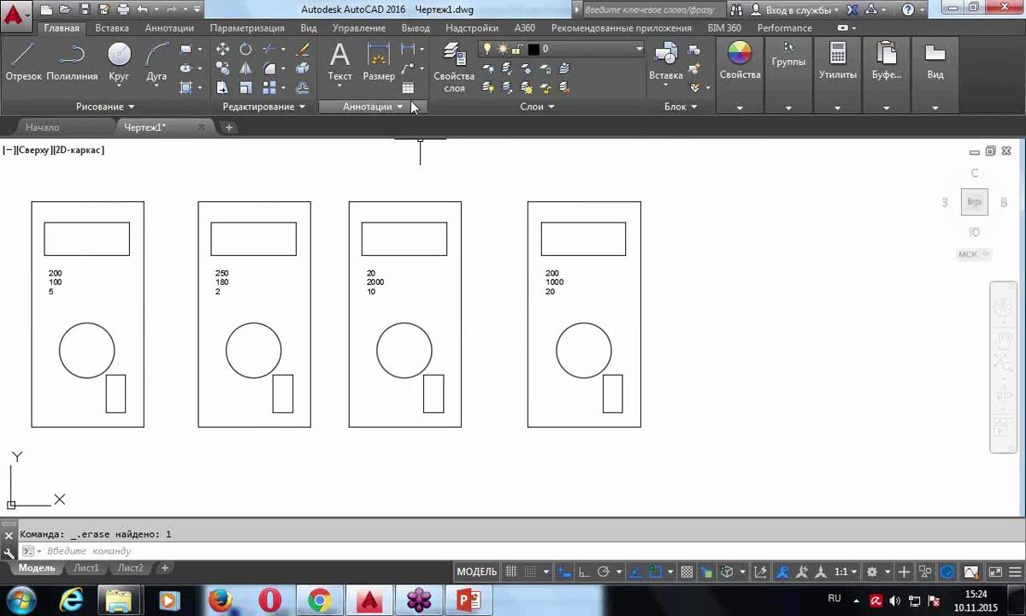
Start a table built from object data in the drawing
click(408, 88)
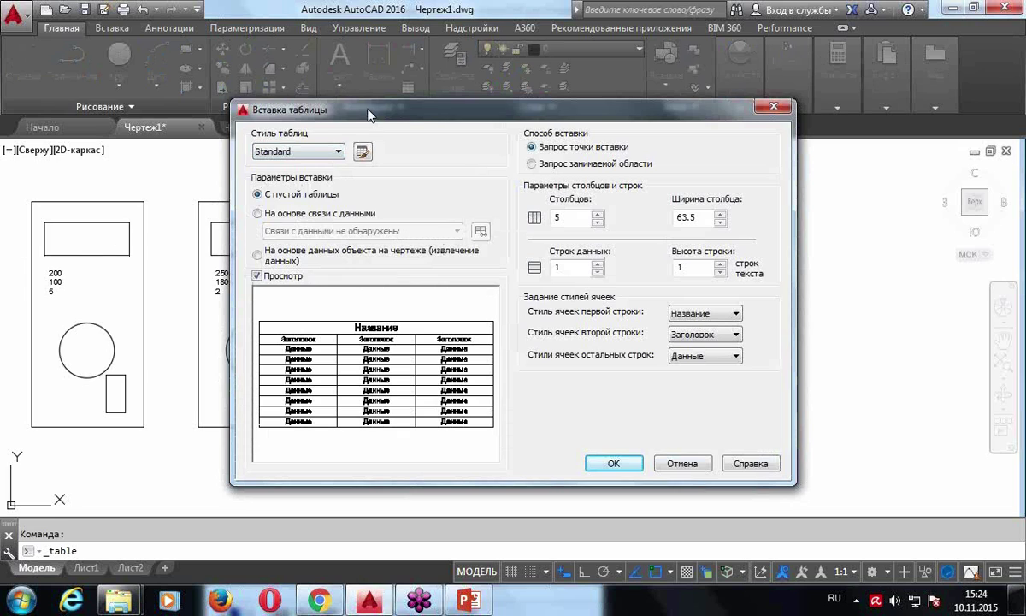
click(258, 253)
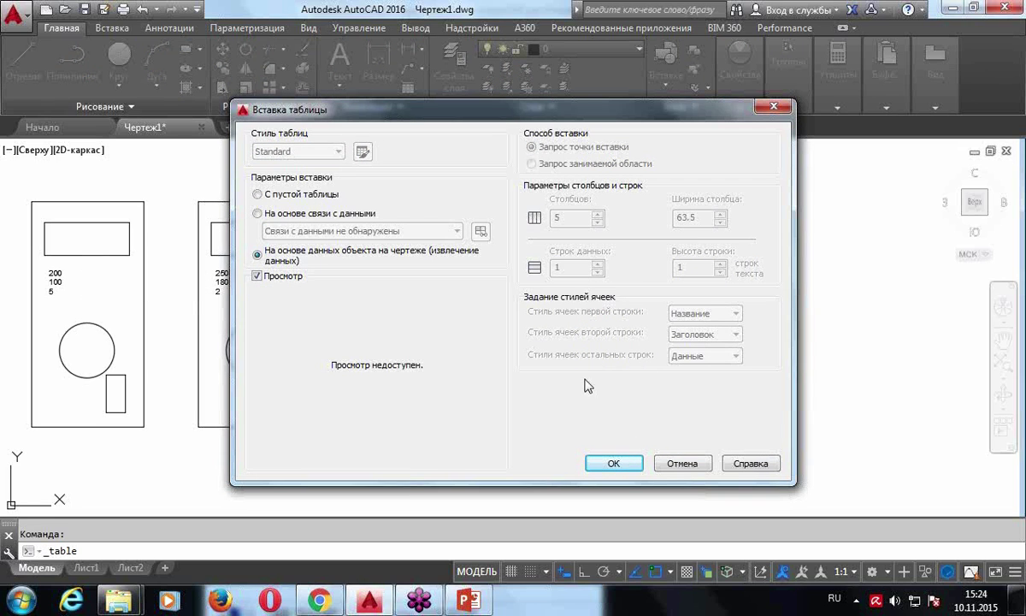
click(624, 462)
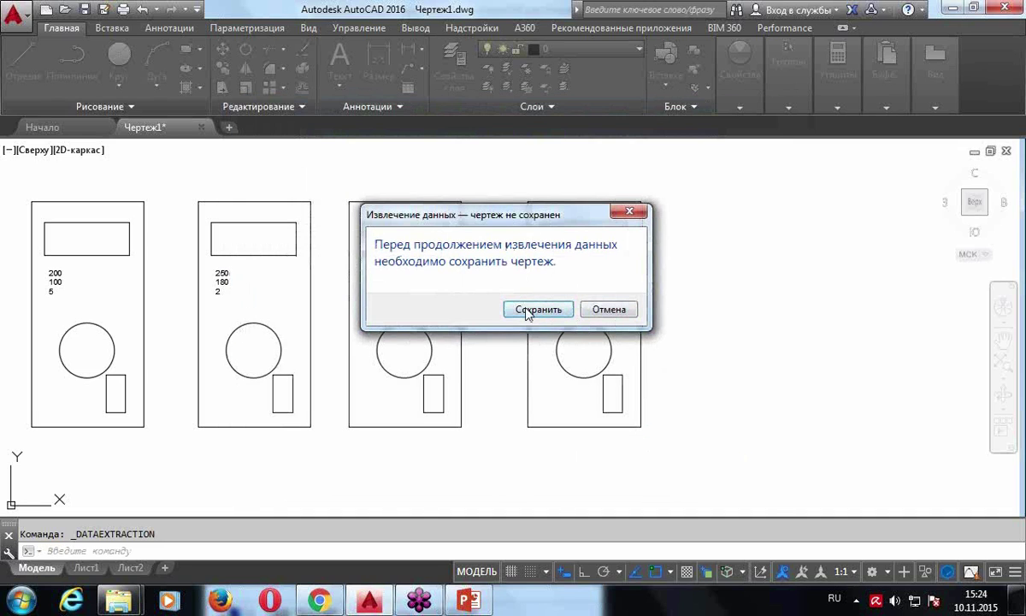
Save the drawing to the Desktop as Колонки.dwg
key(Return)
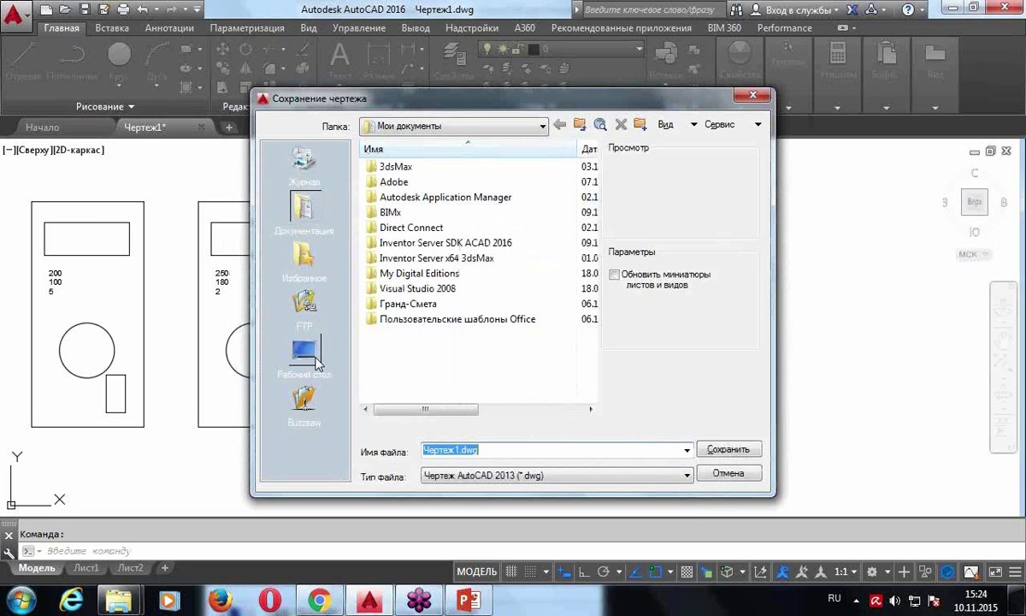
click(310, 354)
double_click(489, 451)
key(BackSpace)
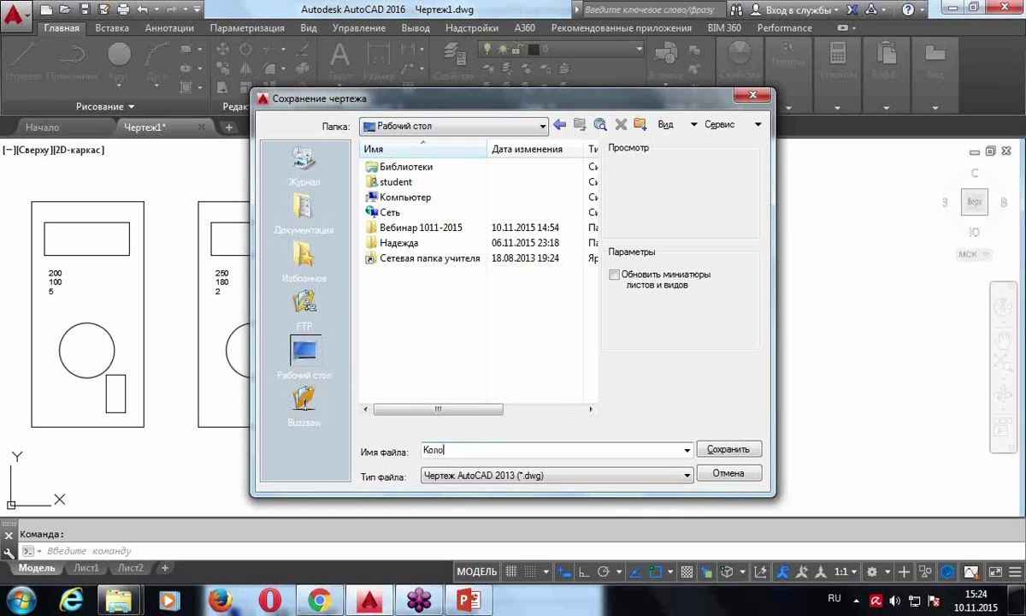
click(726, 451)
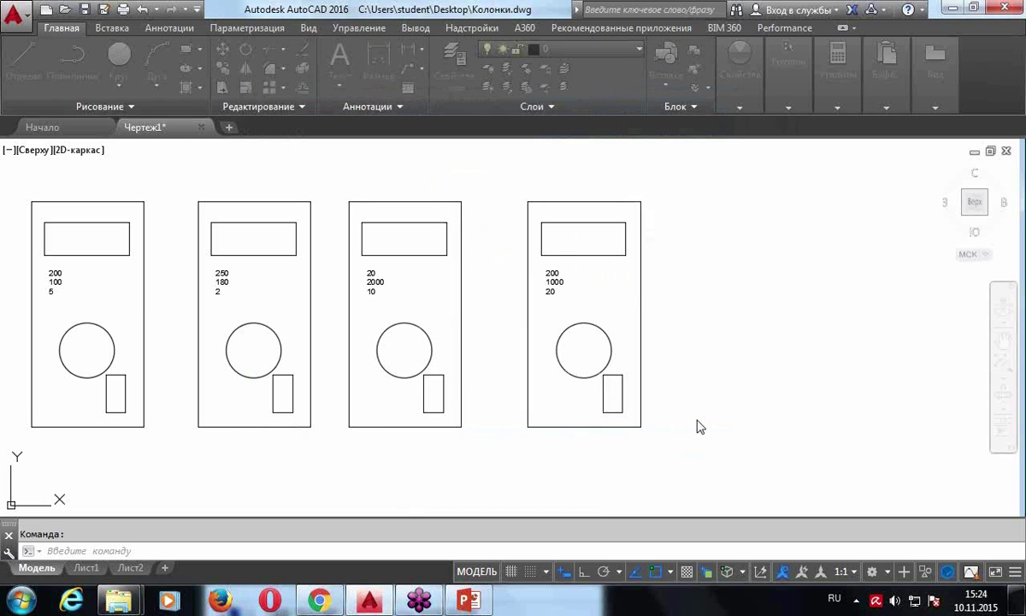
Start a new data extraction with DX and save its file on the Desktop
text(dx)
key(Return)
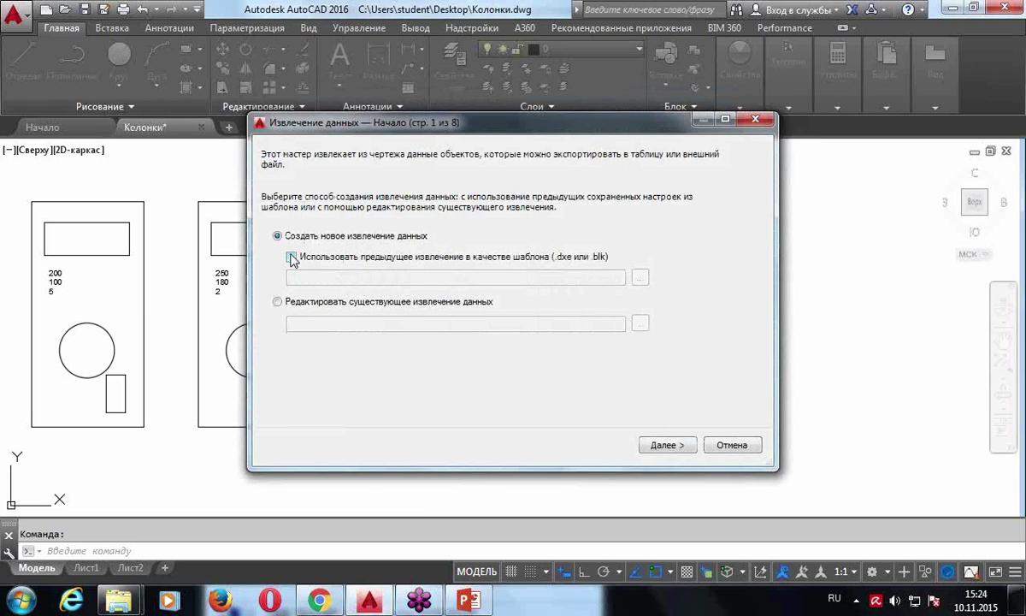
click(291, 257)
click(277, 235)
click(668, 446)
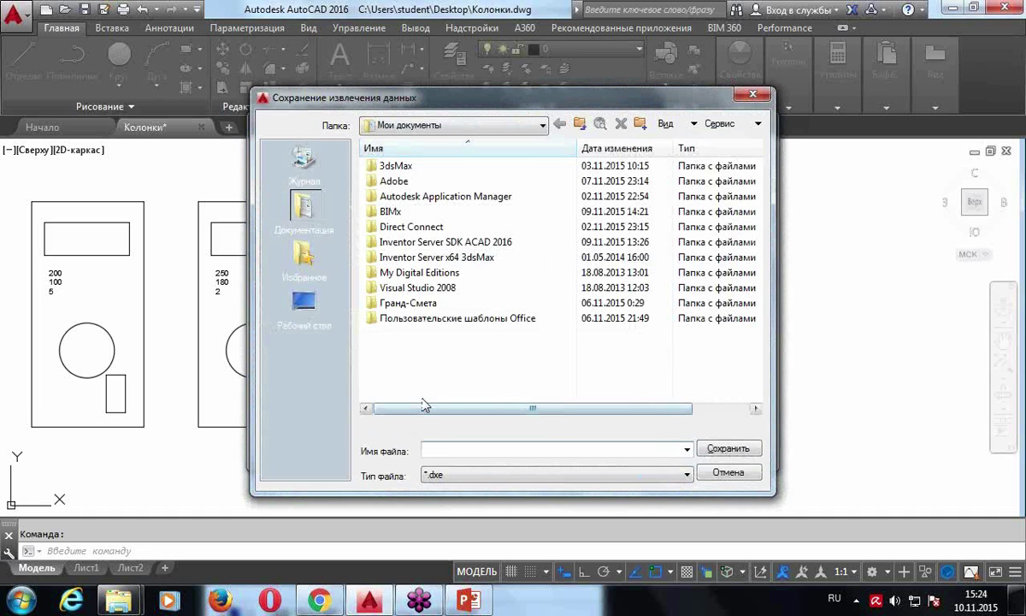
click(304, 301)
click(458, 449)
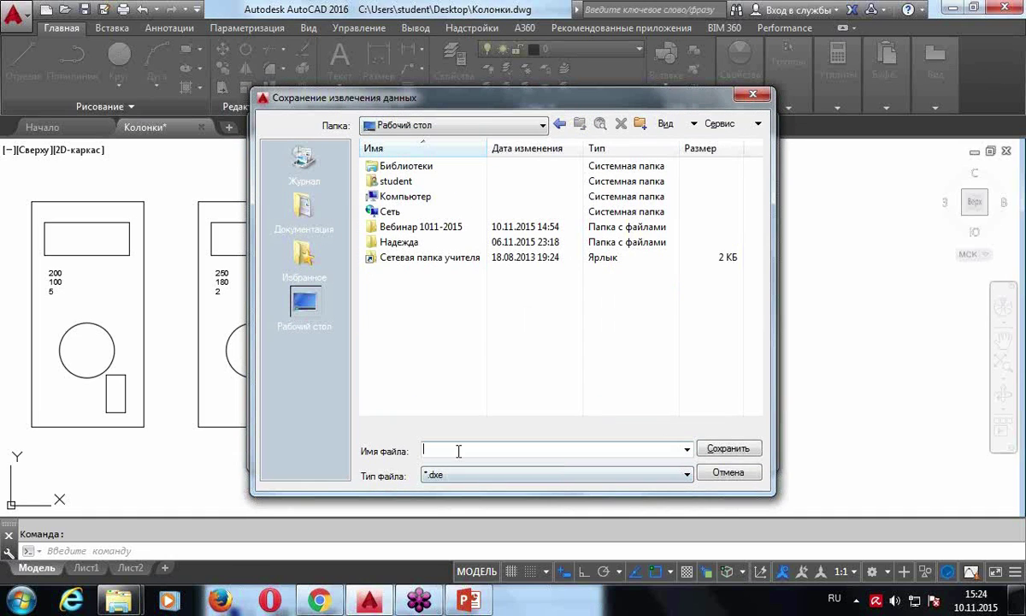
text(1)
click(741, 449)
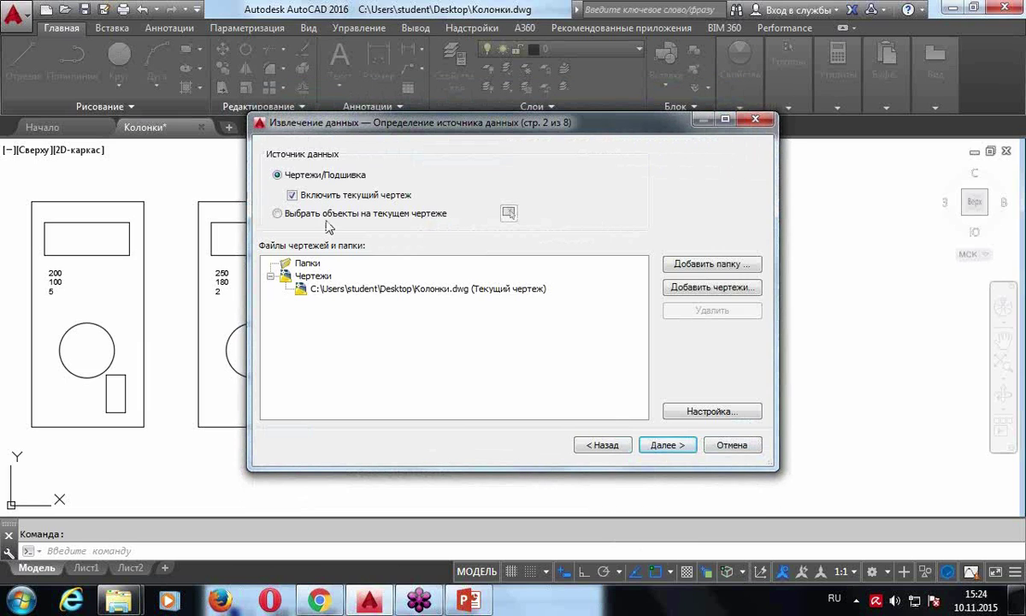
Window-select the four column blocks as the extraction's source objects
click(278, 214)
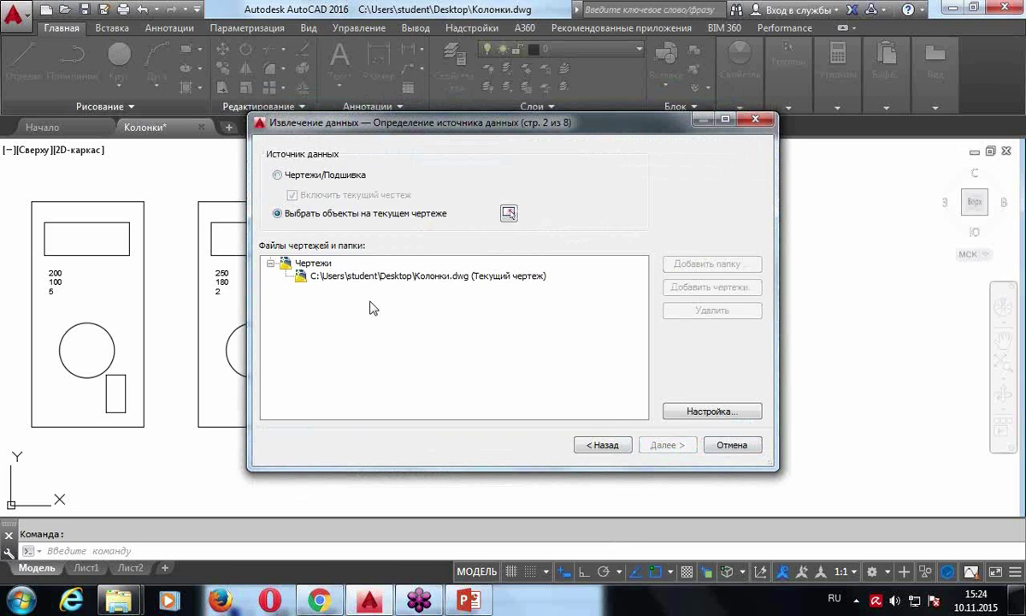
click(509, 213)
scroll(627, 283, down, 4)
click(928, 447)
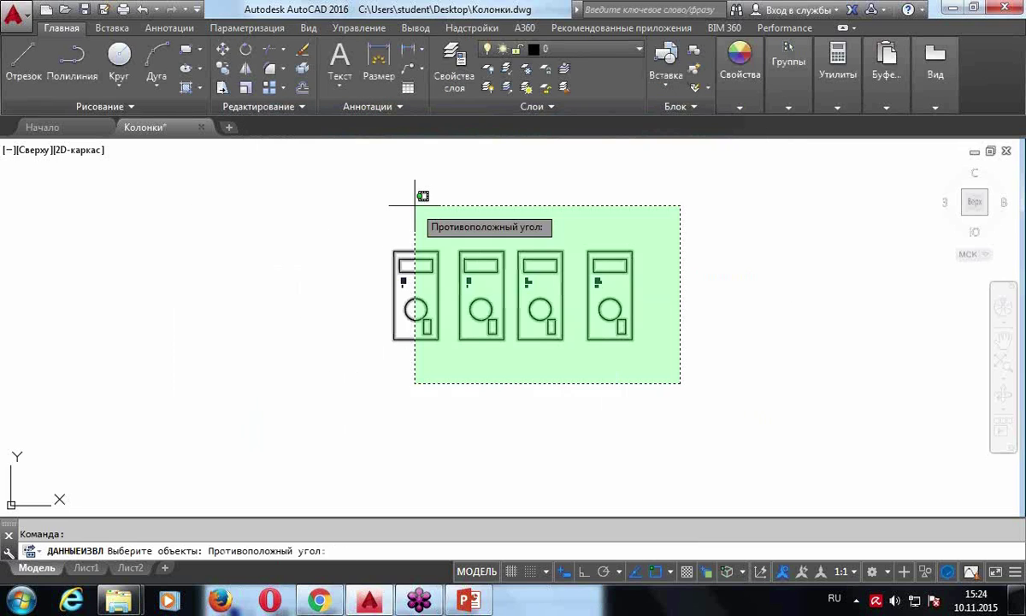
click(283, 217)
key(Return)
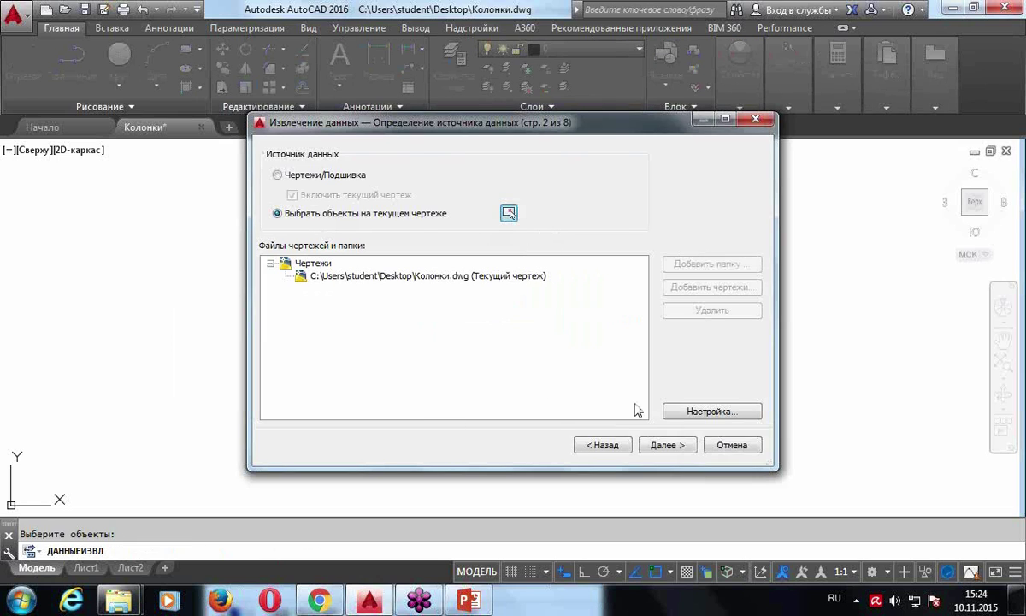
click(669, 446)
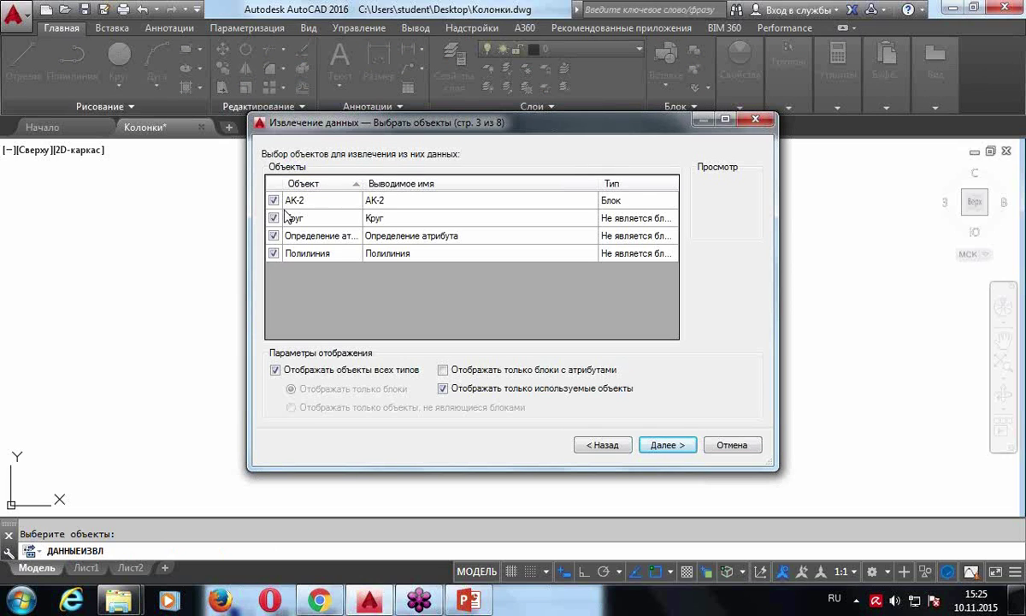
Limit the object list to blocks with attributes, including unused objects
click(443, 372)
click(443, 388)
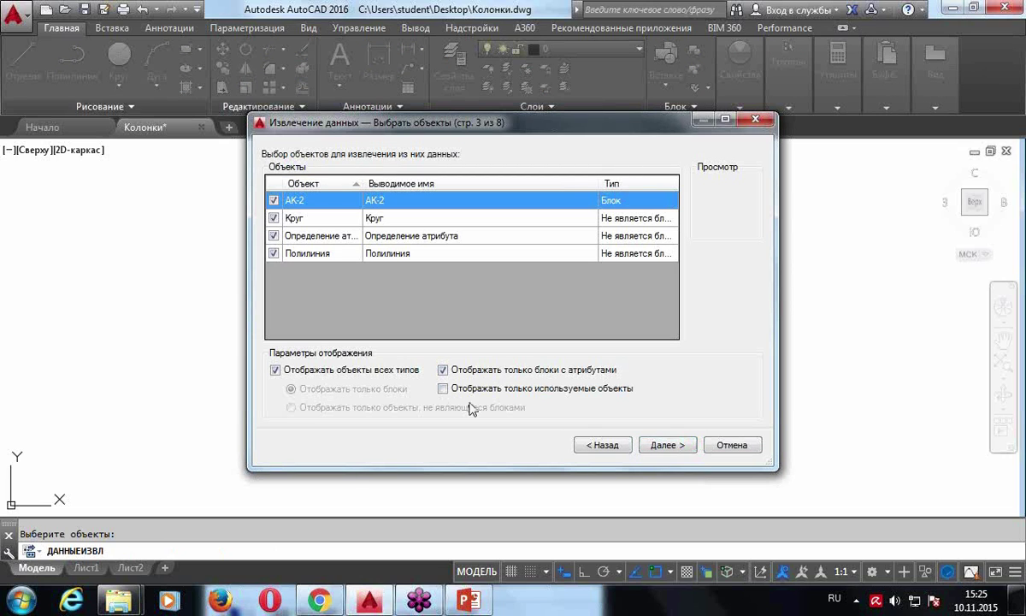
click(275, 370)
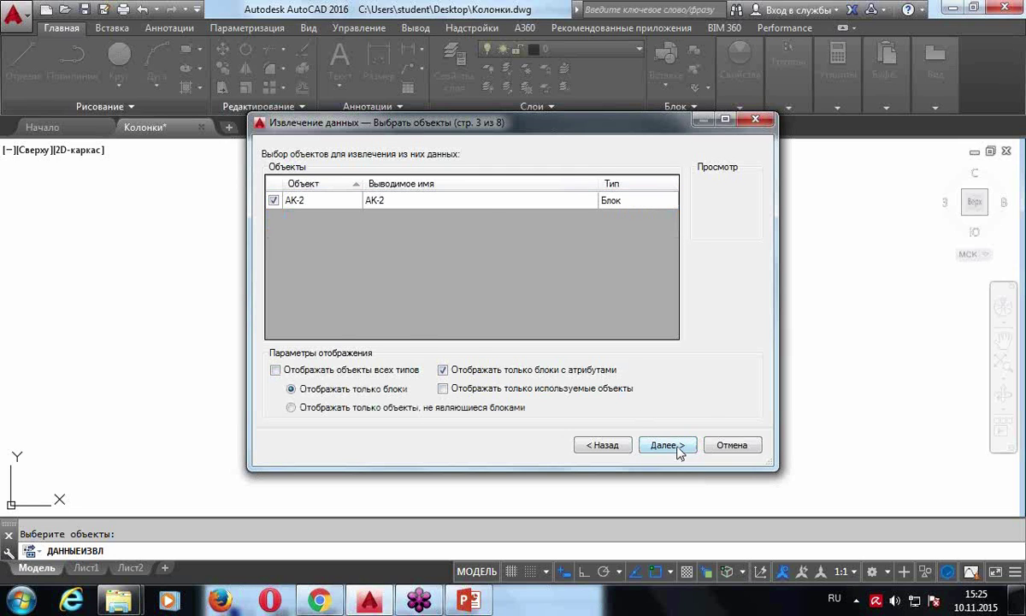
click(669, 444)
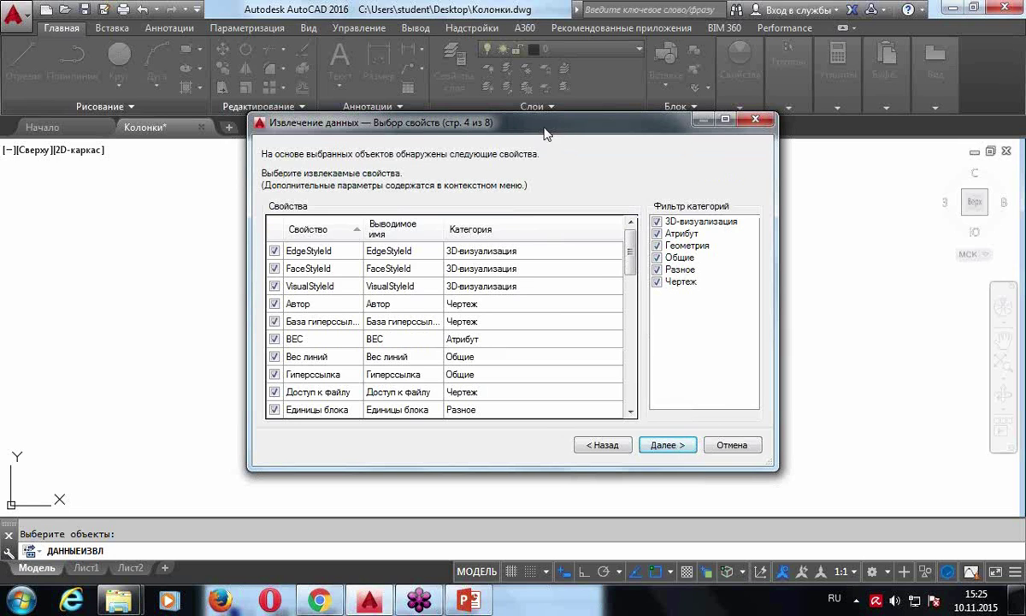
Uncheck every property category except Атрибут, keeping ВЕС, МОЩНОСТЬ and ЦЕНА_КОЛОНКИ
drag(510, 127, 507, 98)
mouse_move(597, 214)
mouse_down()
mouse_move(601, 339)
mouse_move(597, 199)
mouse_up()
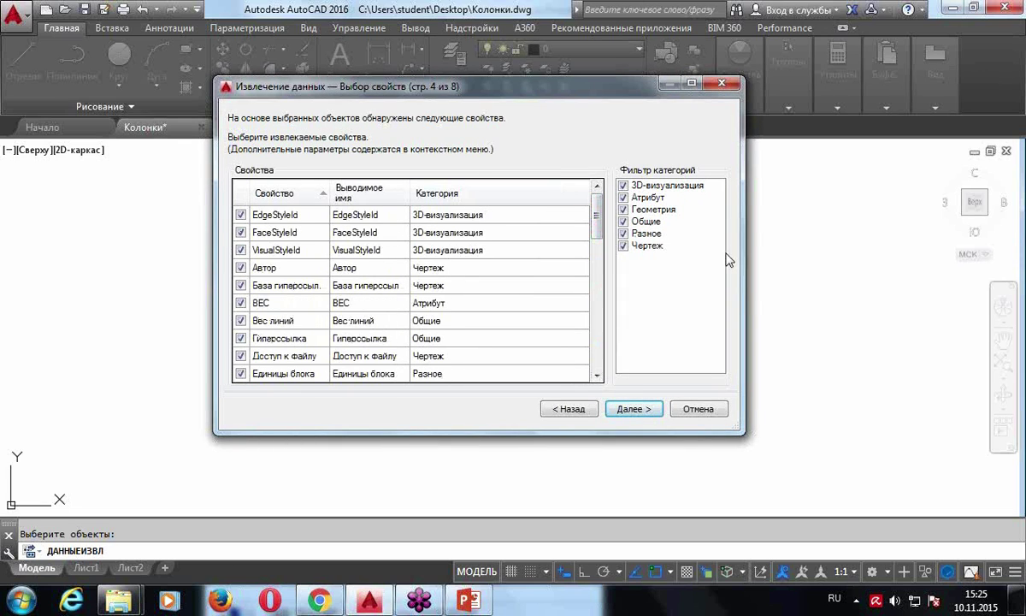
click(623, 186)
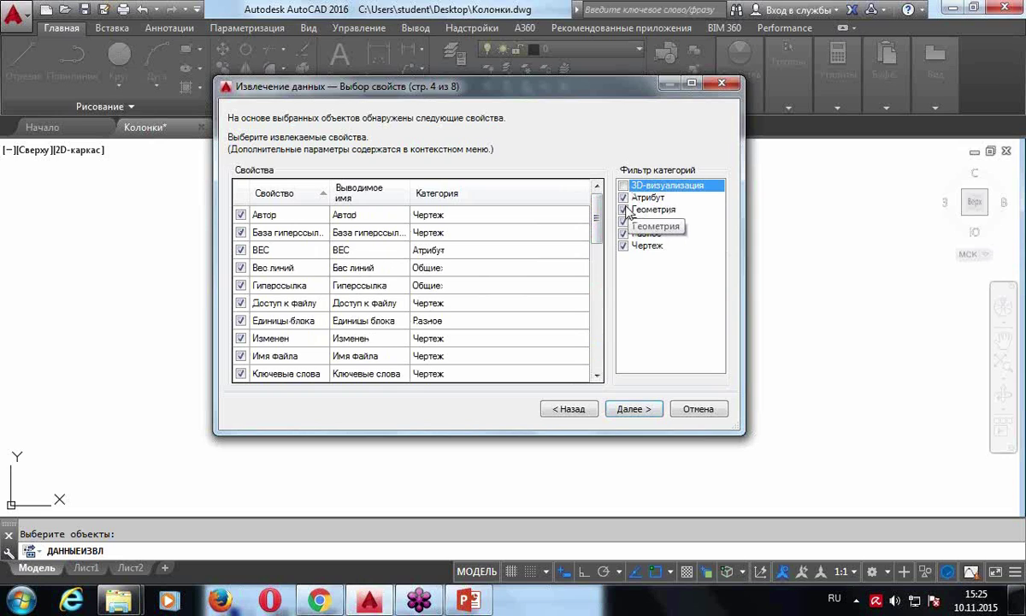
click(624, 209)
click(624, 222)
click(623, 233)
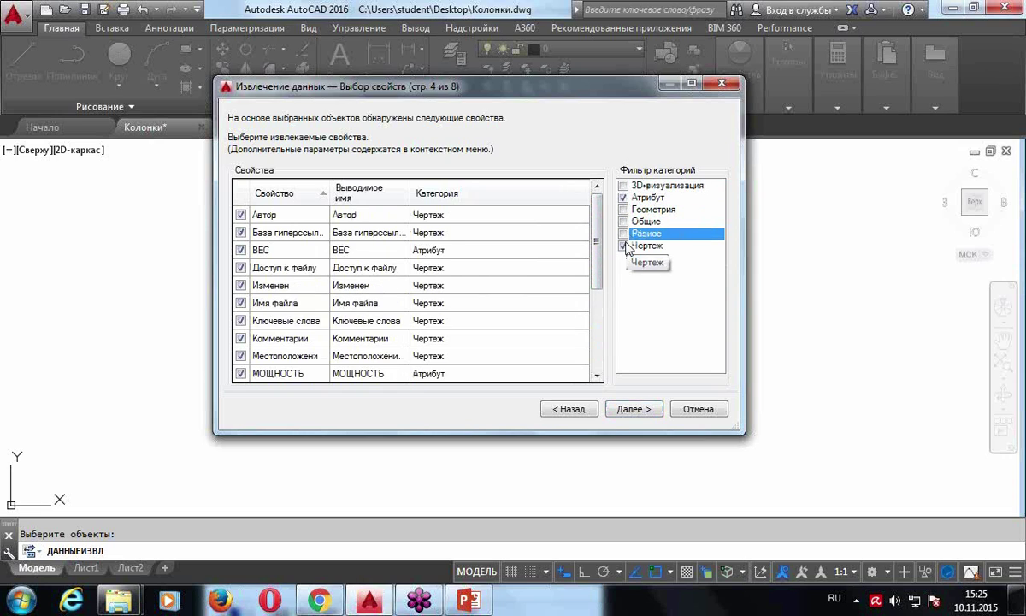
click(624, 246)
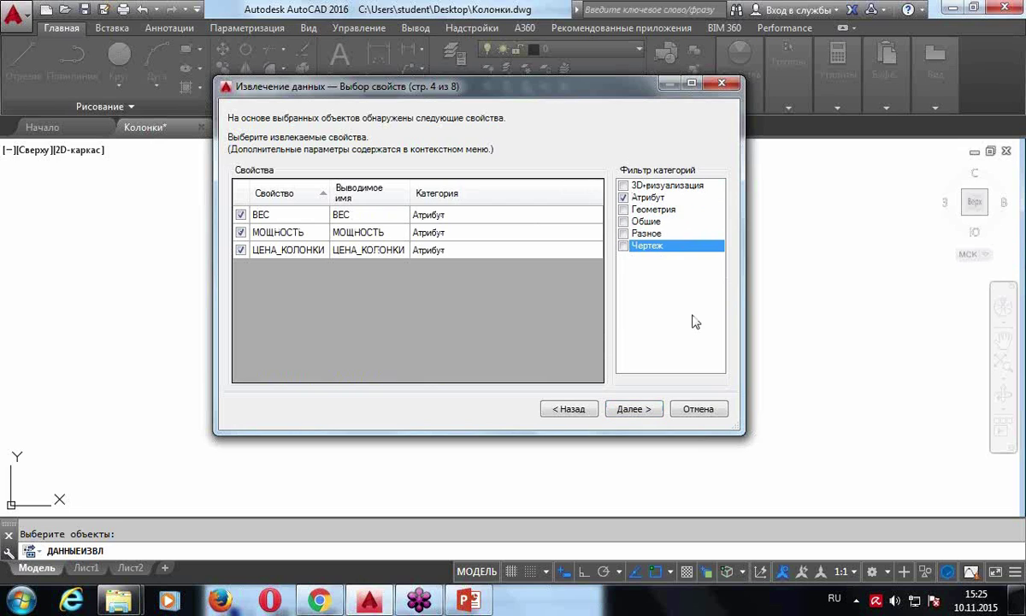
click(631, 409)
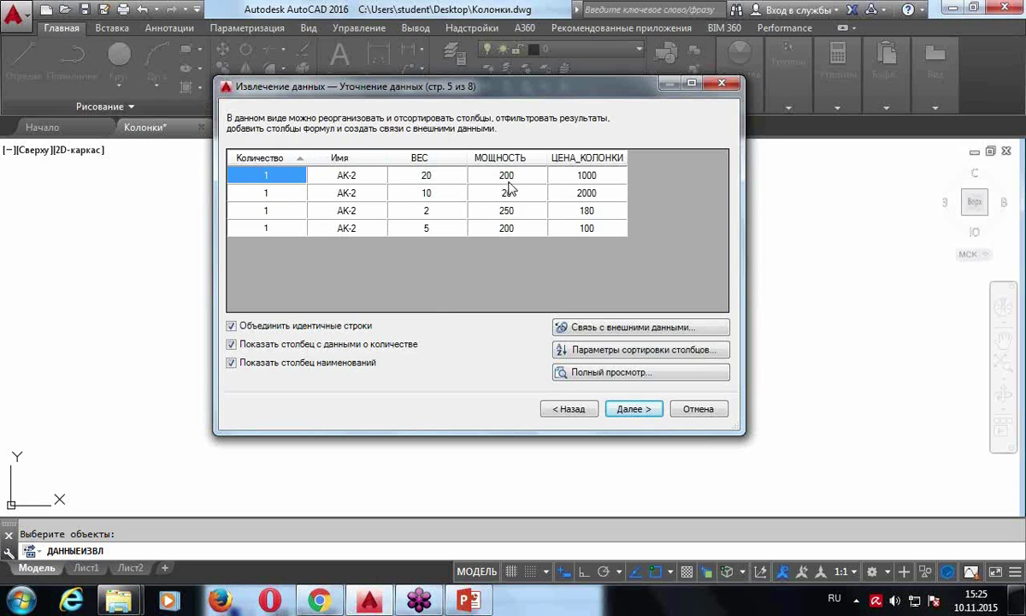
Move the Количество column between ВЕС and МОЩНОСТЬ, then open the ЦЕНА_КОЛОНКИ column menu
mouse_move(266, 163)
mouse_down()
mouse_move(532, 172)
mouse_move(505, 174)
mouse_up()
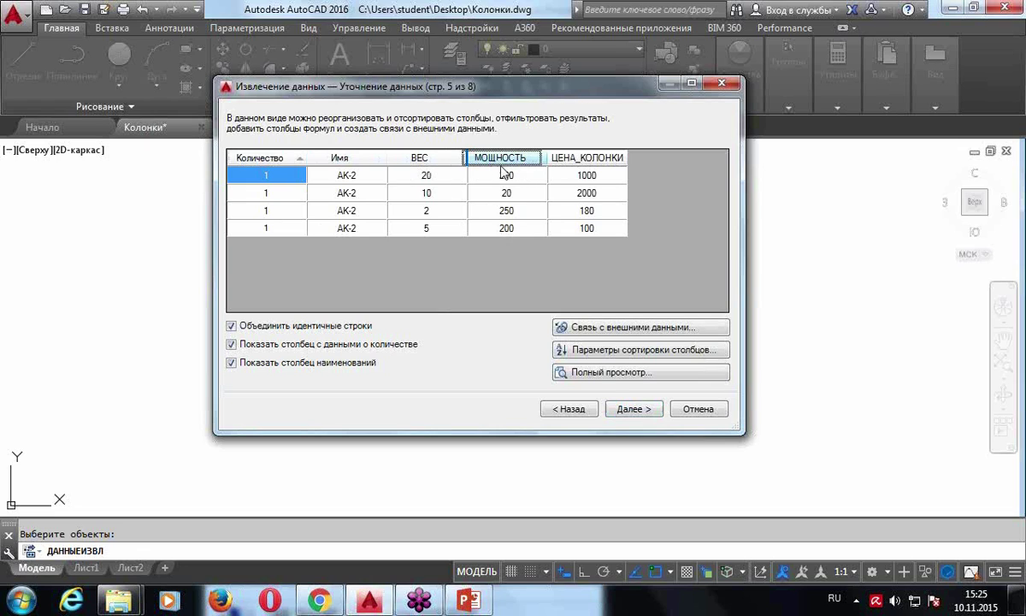
drag(505, 173, 492, 174)
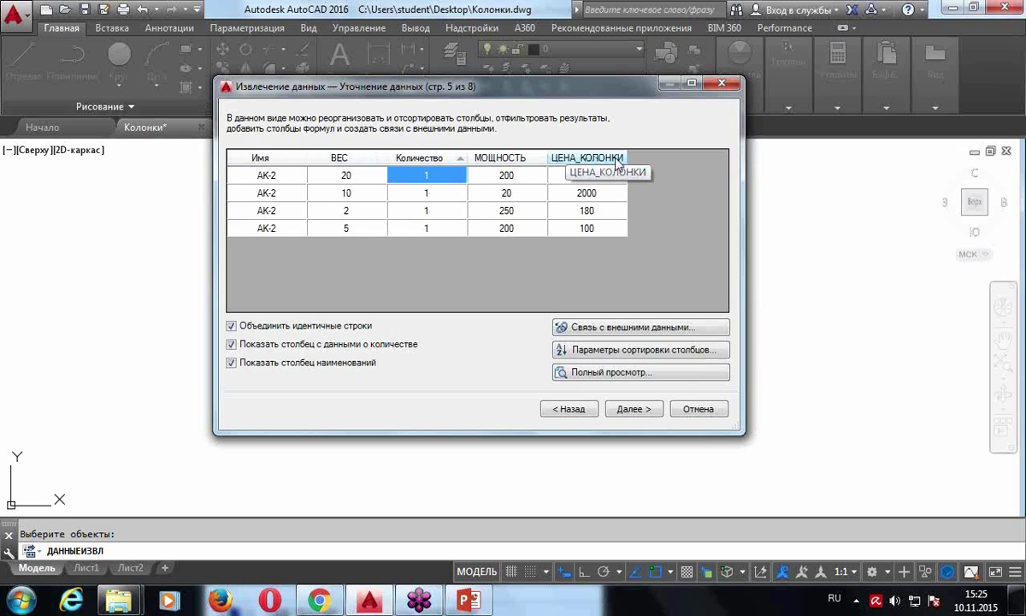
right_click(618, 163)
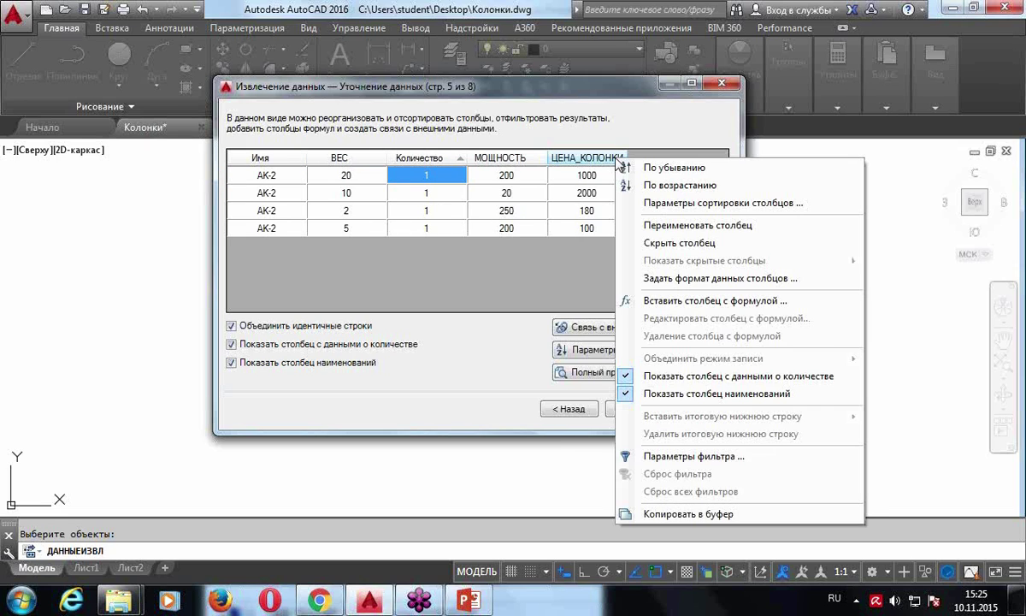
right_click(616, 162)
right_click(616, 162)
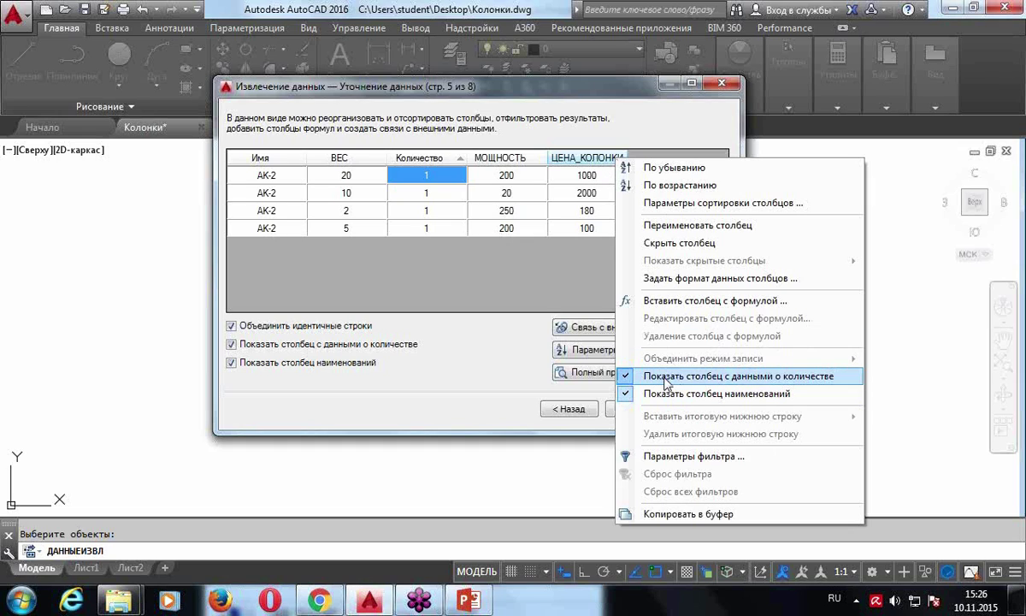
Insert a formula column Всего = <ЦЕНА_КОЛОНКИ>*<Количество> and validate it
click(652, 299)
drag(525, 156, 836, 128)
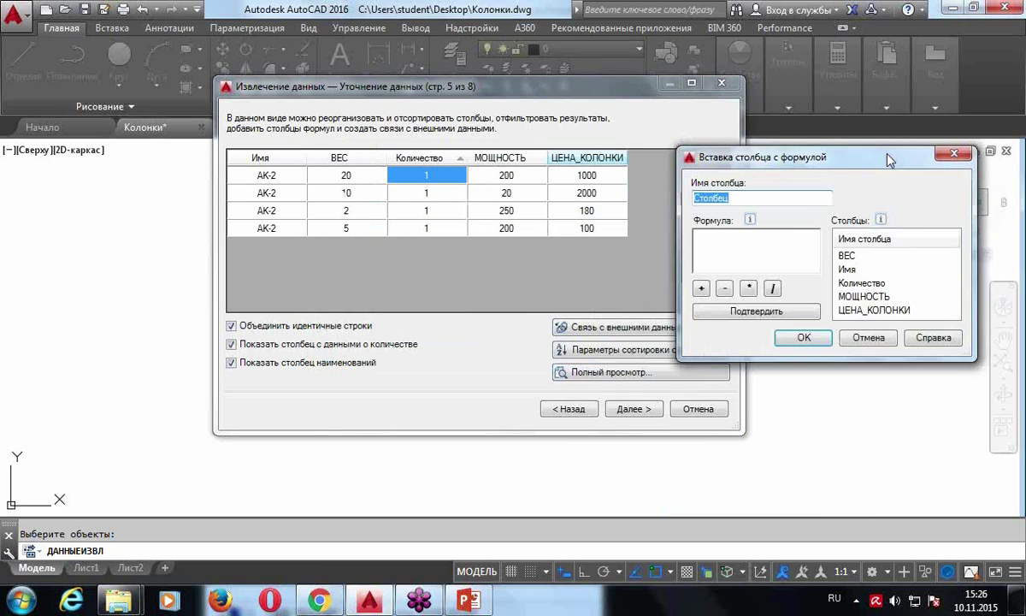
click(844, 170)
text(Всего)
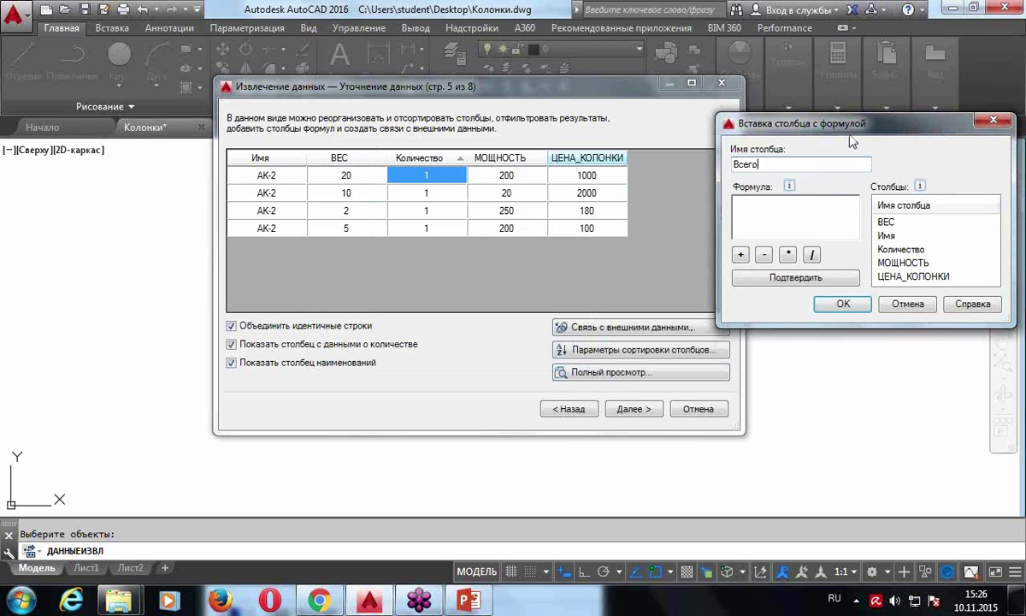
mouse_move(909, 127)
mouse_down()
mouse_move(660, 122)
mouse_move(797, 100)
mouse_up()
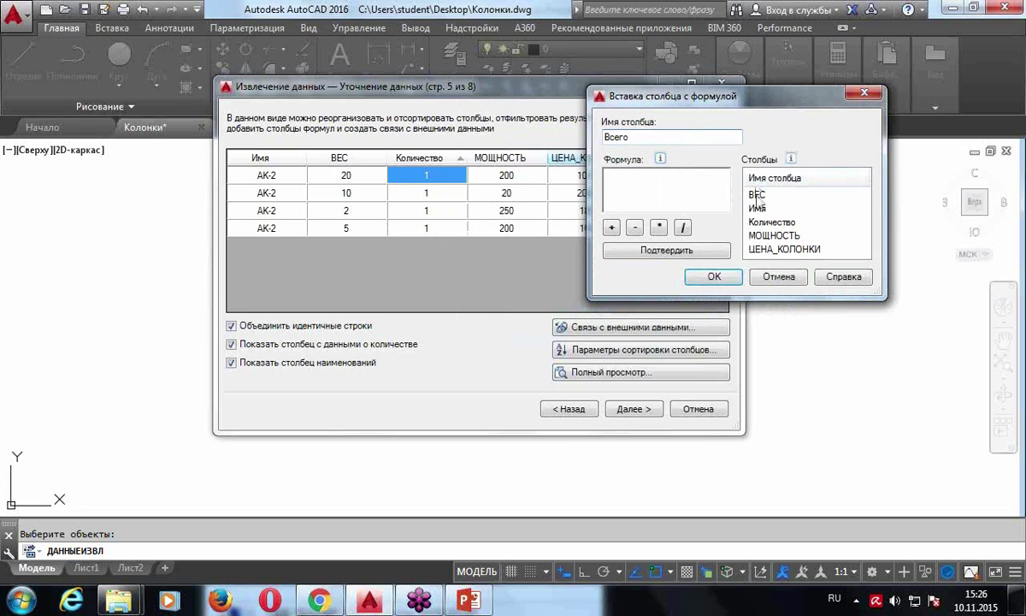
double_click(765, 249)
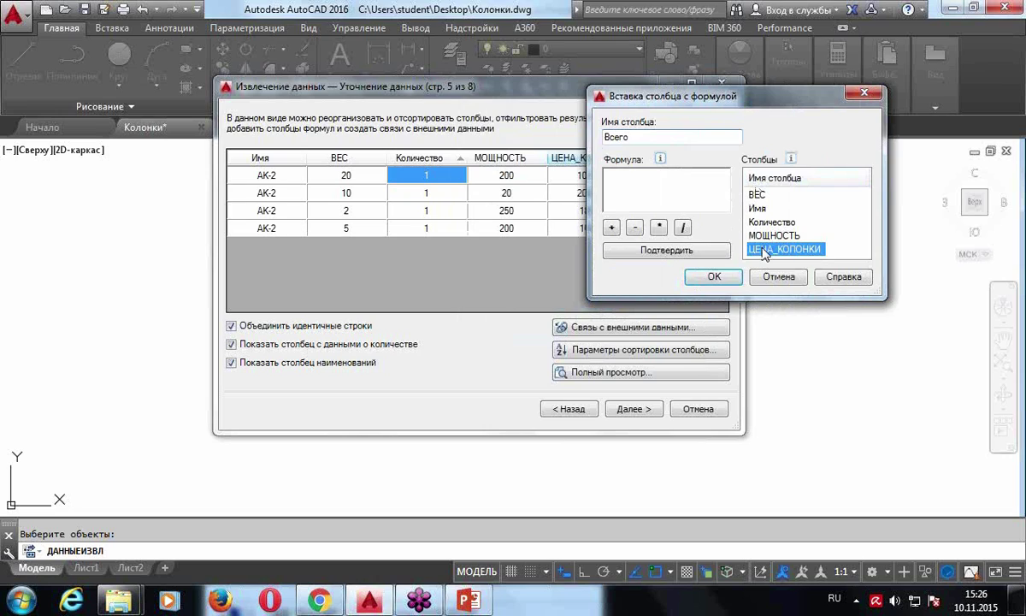
click(658, 228)
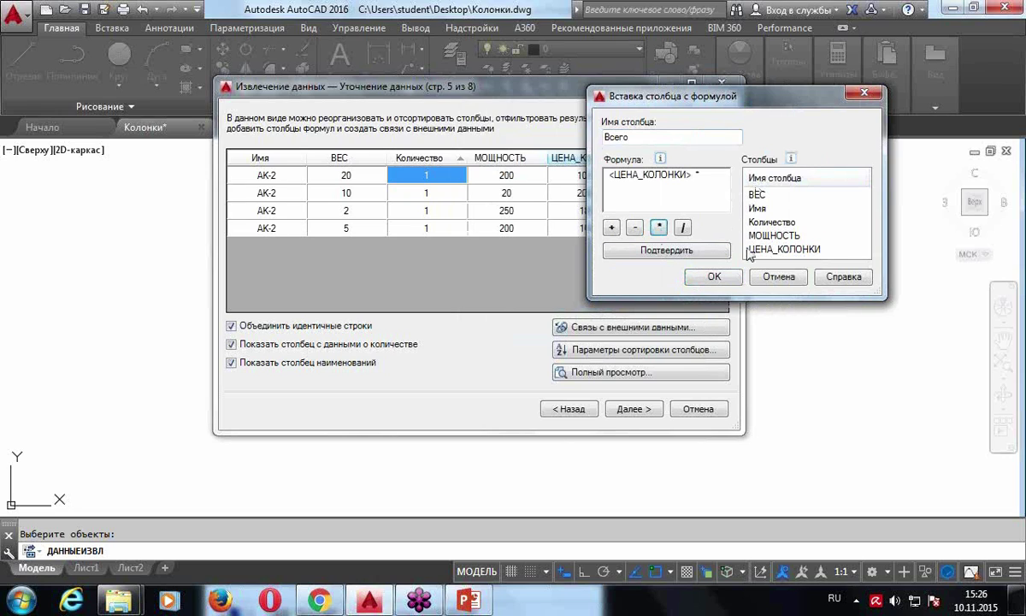
double_click(764, 224)
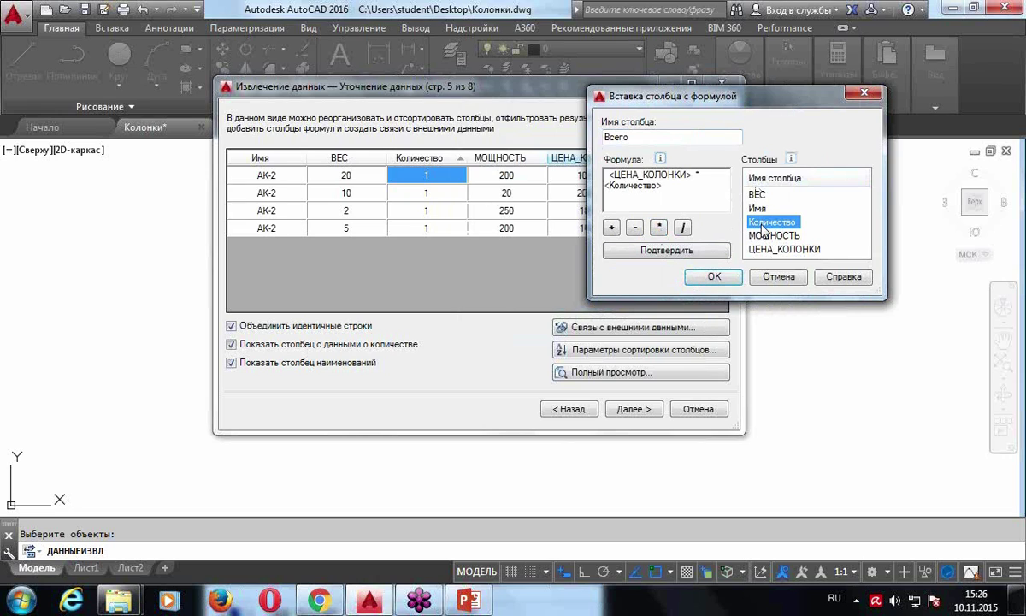
click(654, 252)
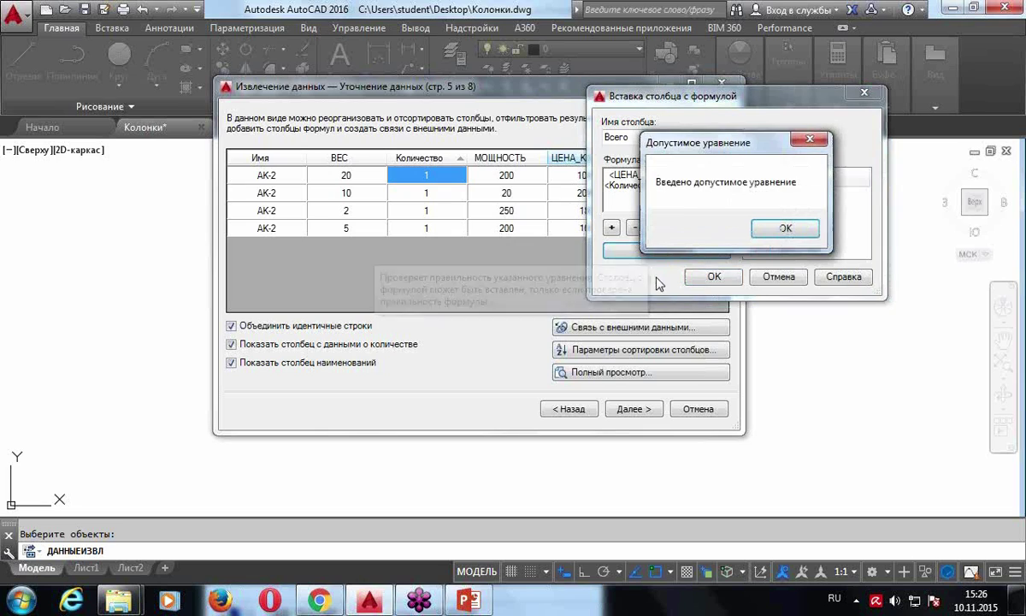
click(786, 229)
click(714, 277)
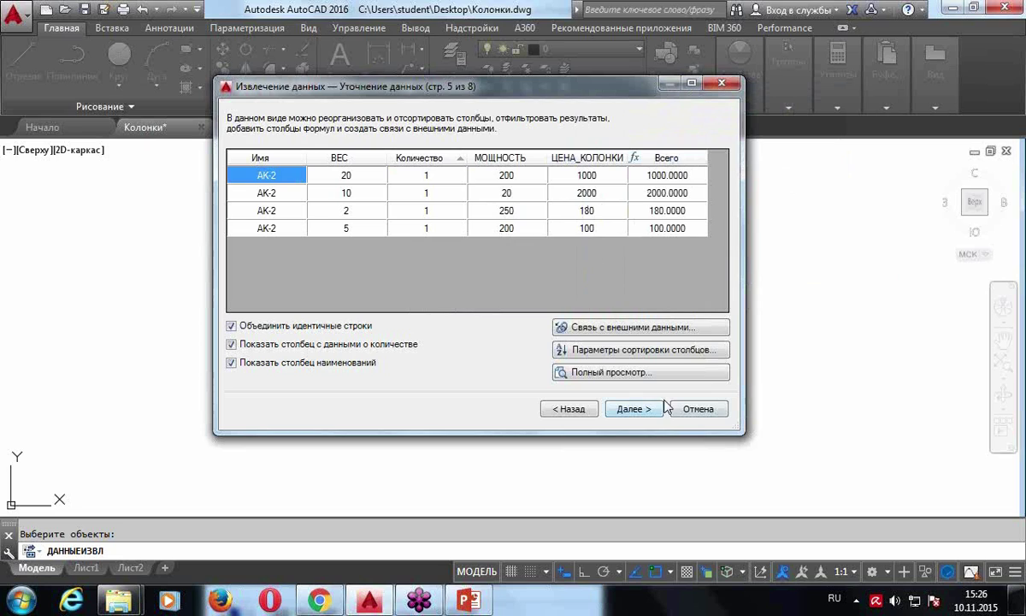
Output the data both as a drawing table and as Колонки.xls on the Desktop
click(630, 410)
click(262, 149)
click(262, 164)
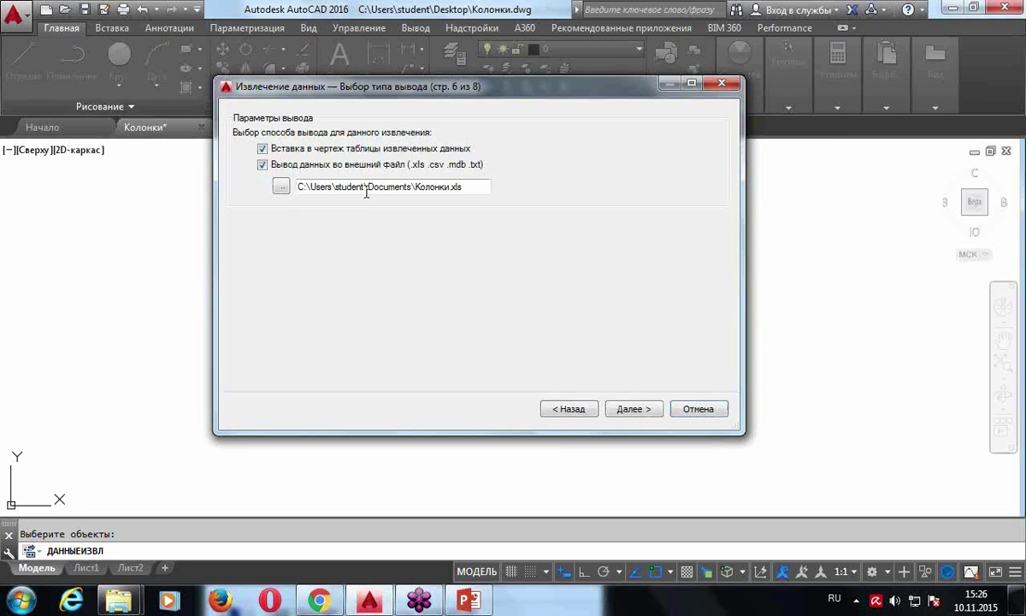
click(277, 190)
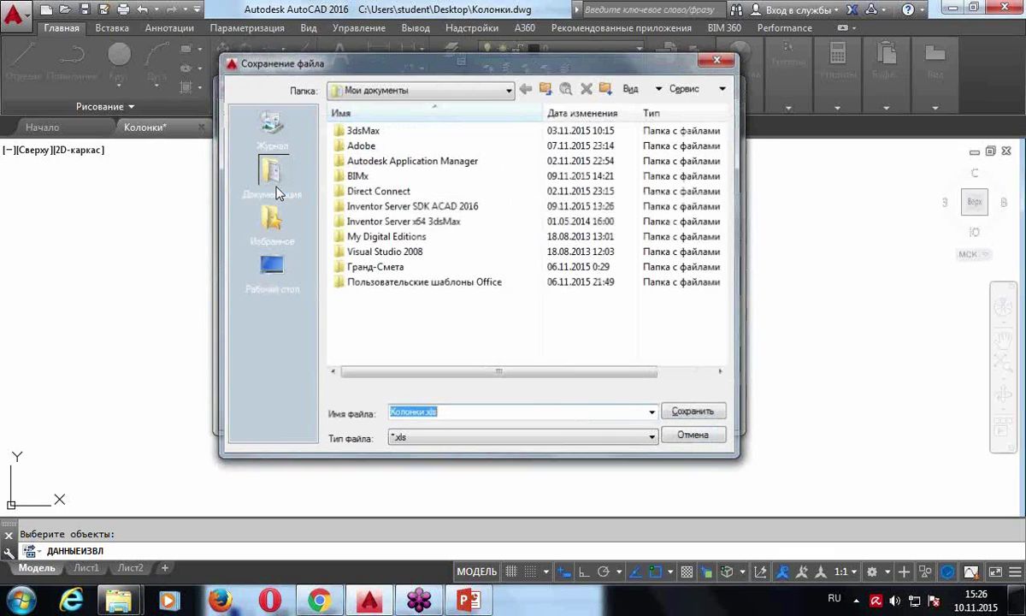
click(270, 265)
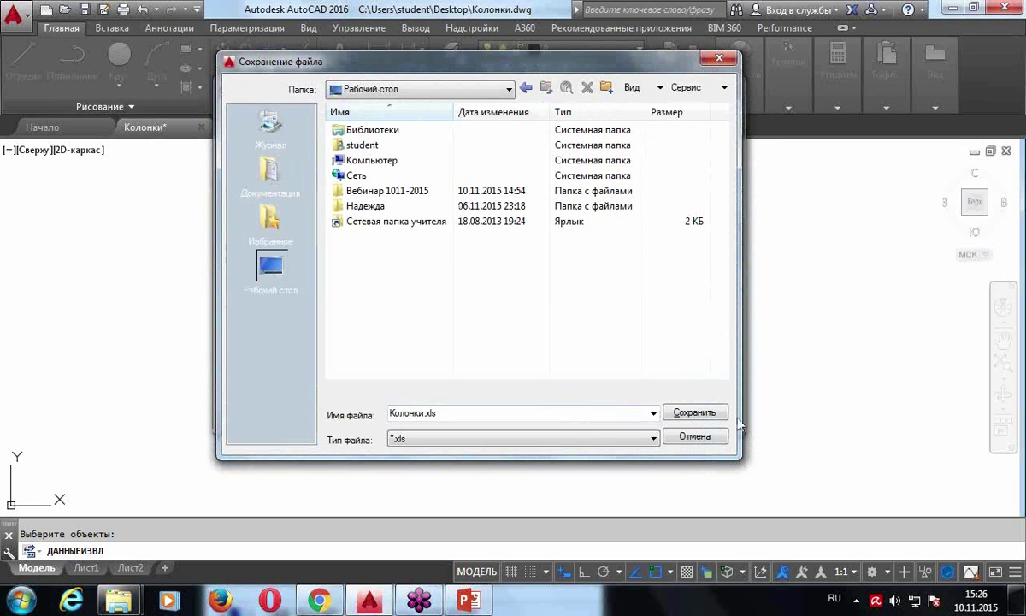
click(710, 414)
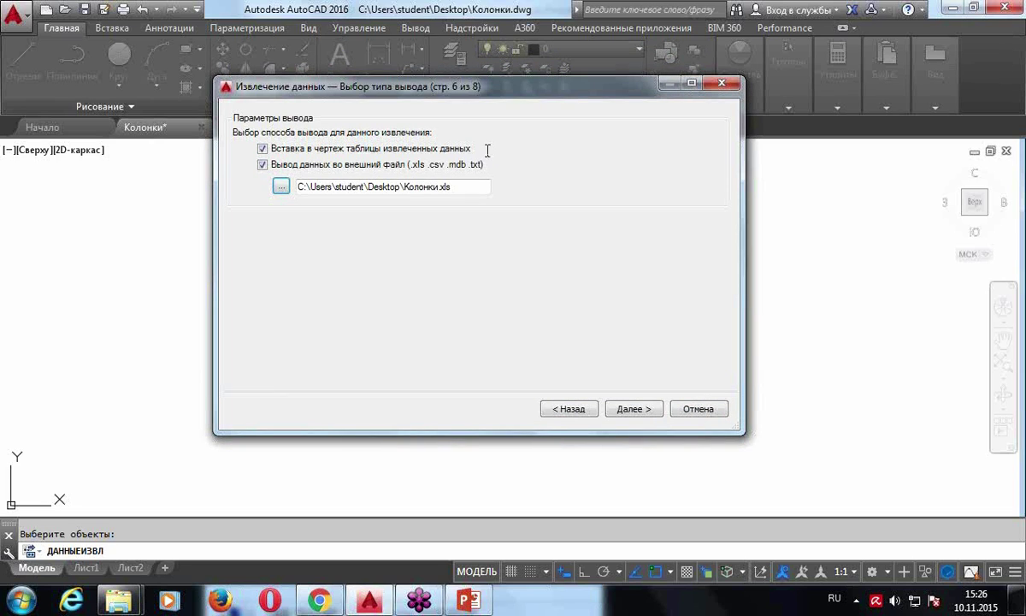
Finish the extraction and place the АК-2 table beside the four blocks
click(634, 409)
click(650, 410)
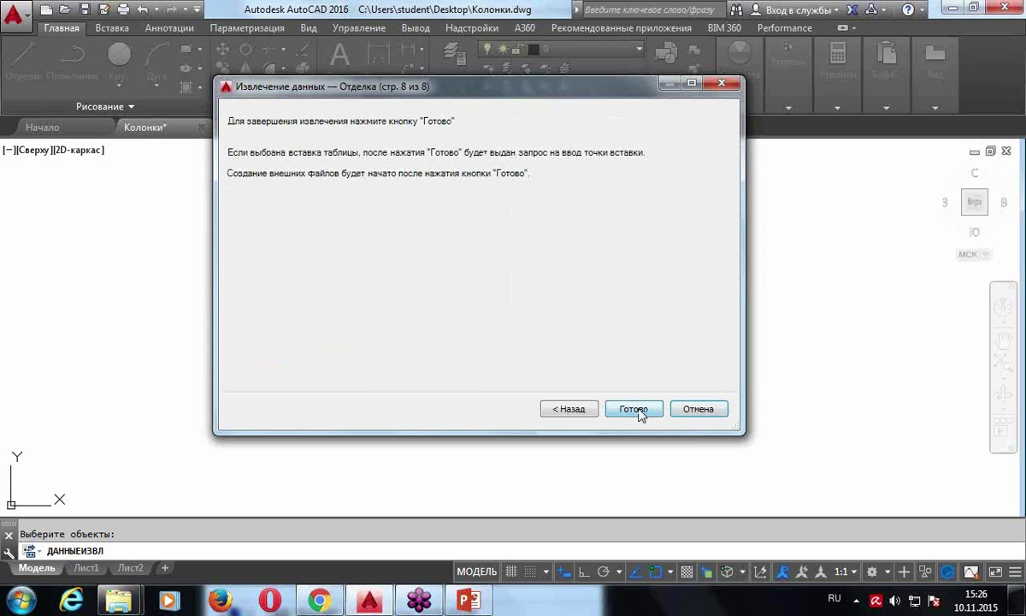
click(634, 410)
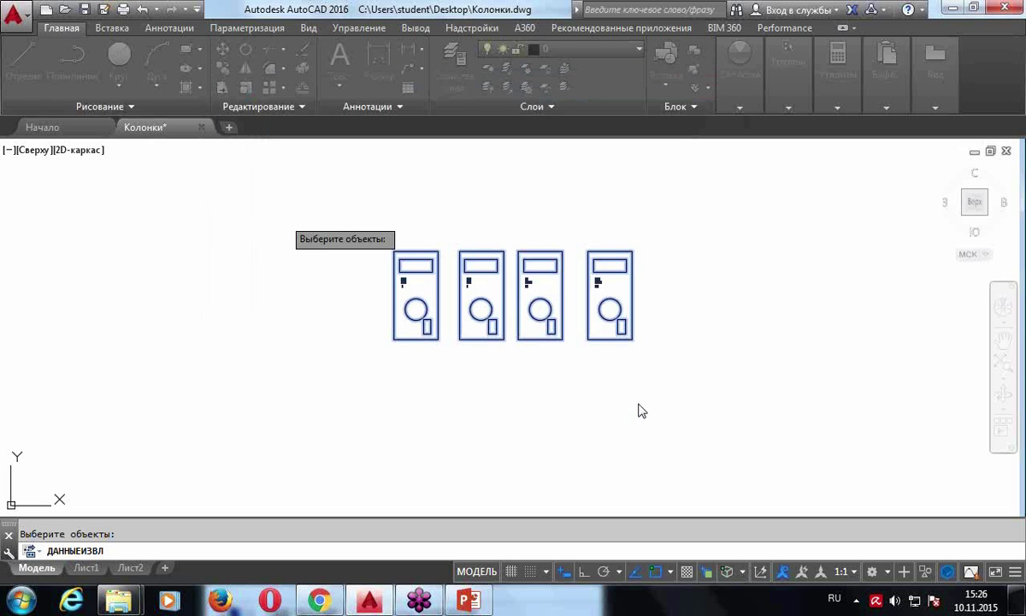
click(671, 256)
middle_drag(787, 356, 620, 362)
scroll(620, 362, up, 4)
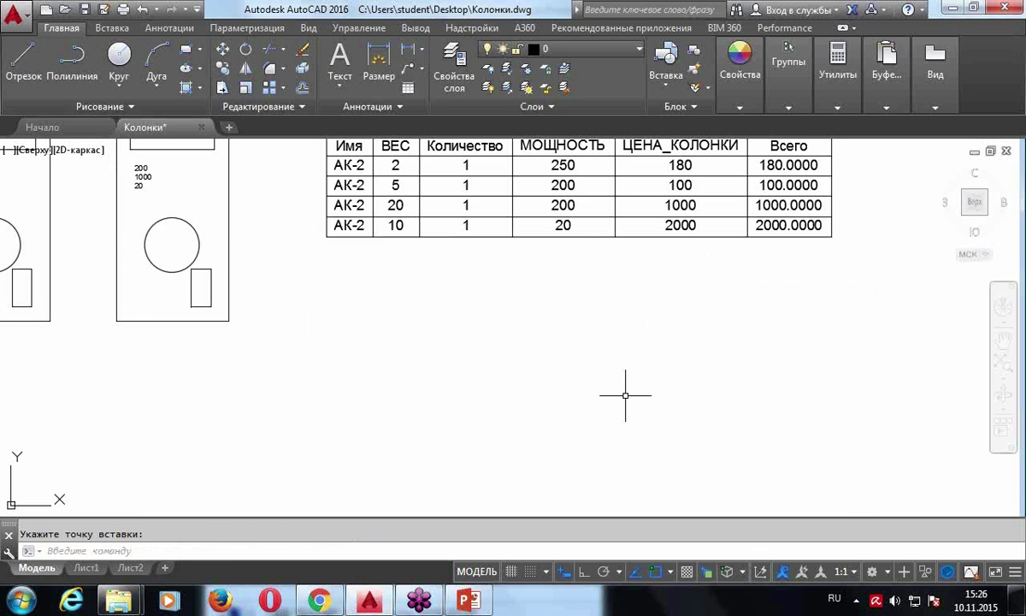
scroll(614, 412, down, 5)
scroll(788, 430, up, 3)
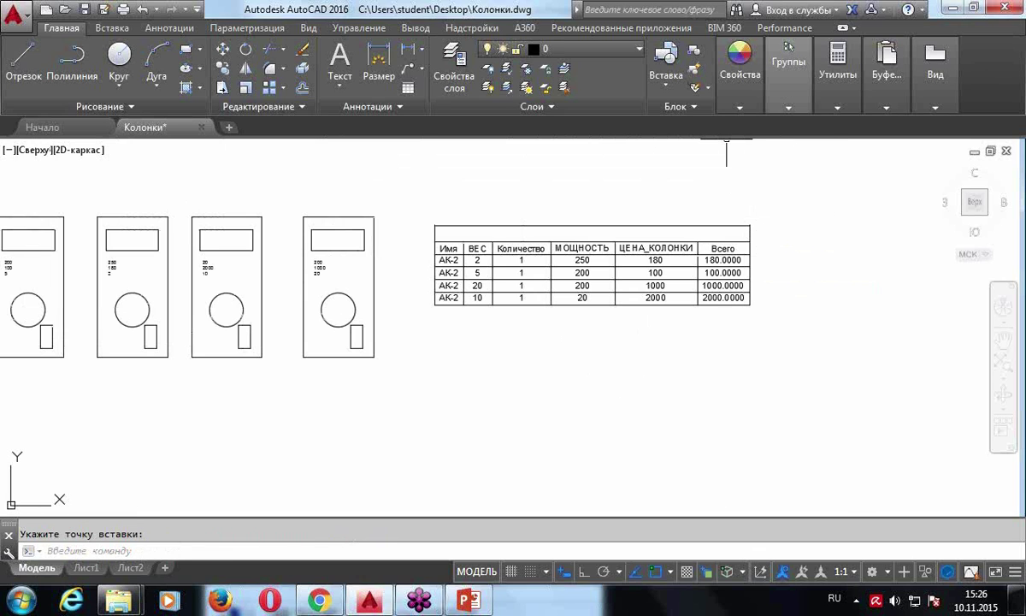
Minimize AutoCAD, the presentation and the file browser to reach the desktop
click(953, 9)
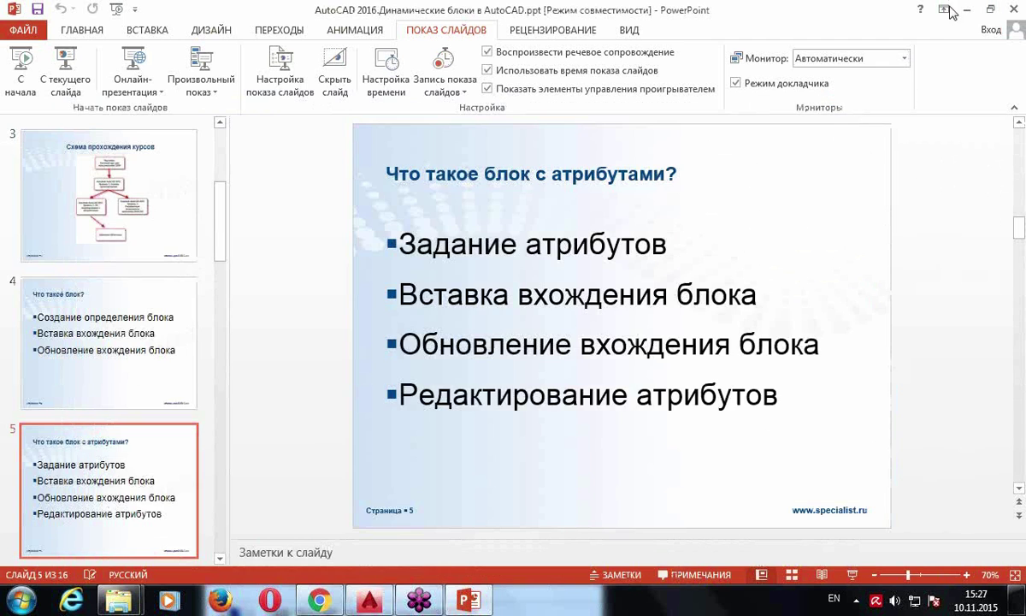
click(965, 8)
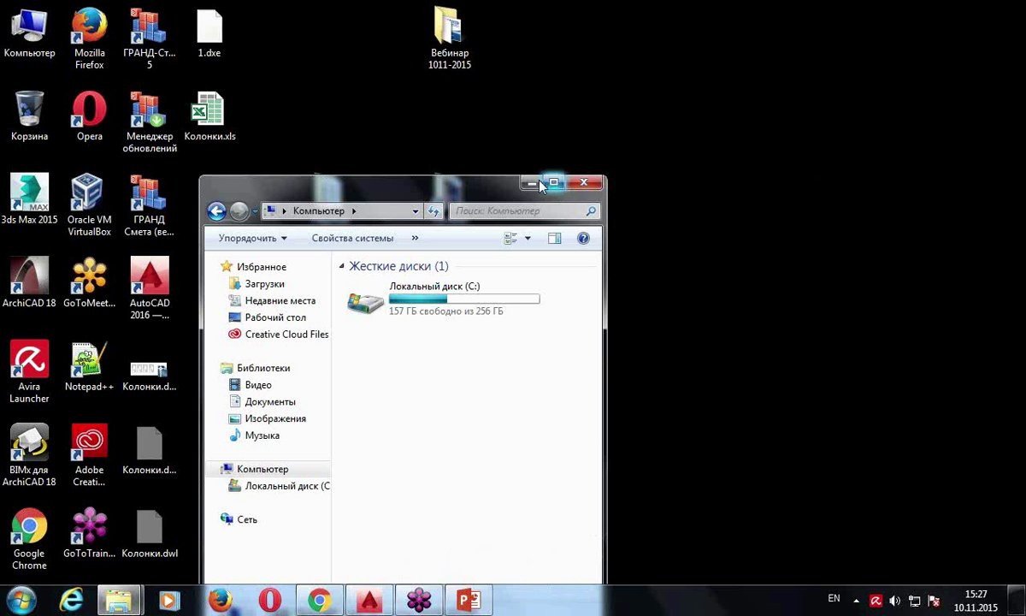
click(529, 184)
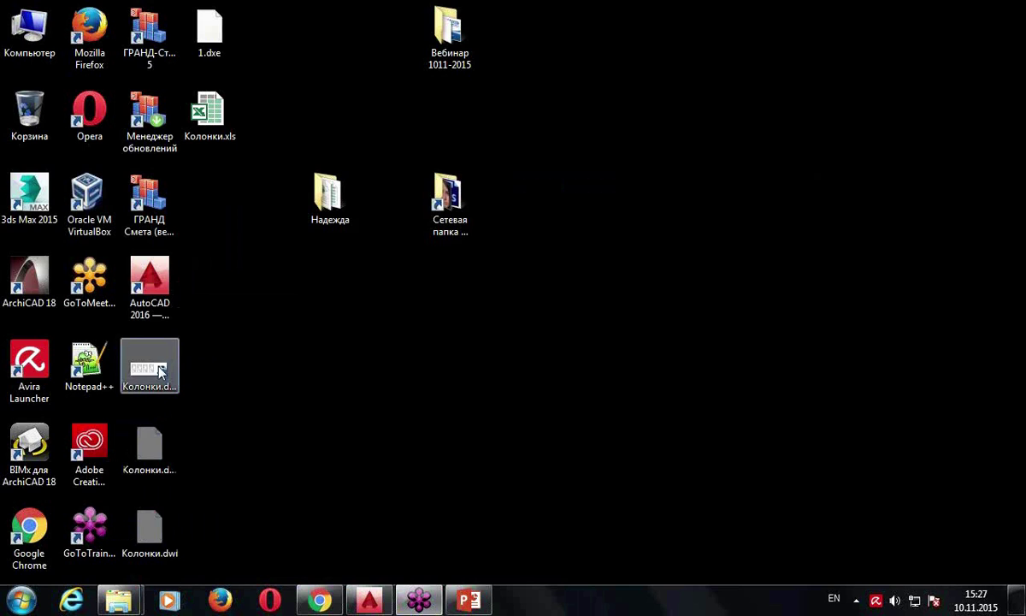
Open Колонки.xls to check the totals, close Excel and restore the AutoCAD drawing
click(218, 109)
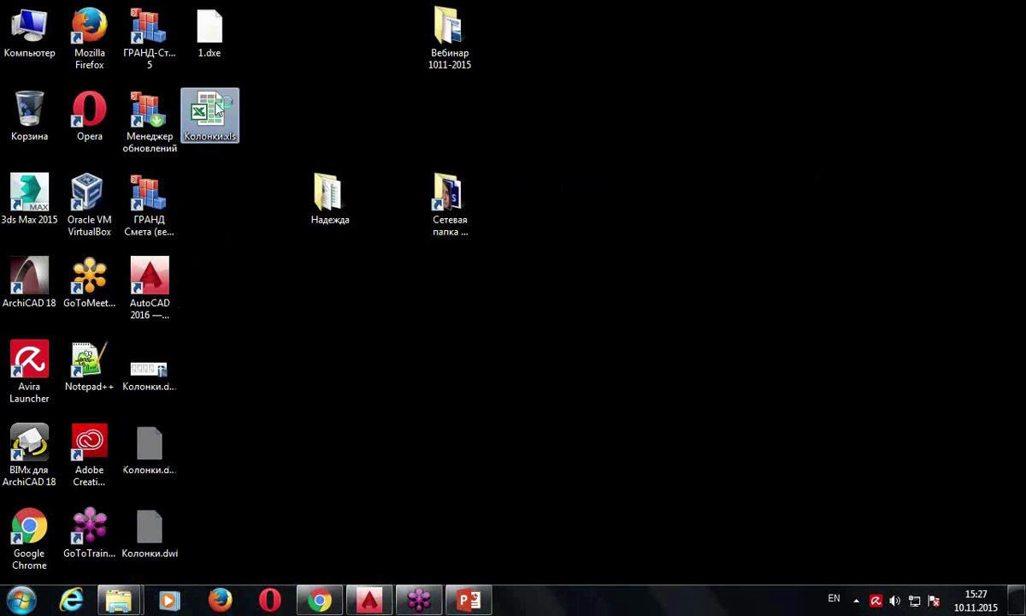
double_click(218, 109)
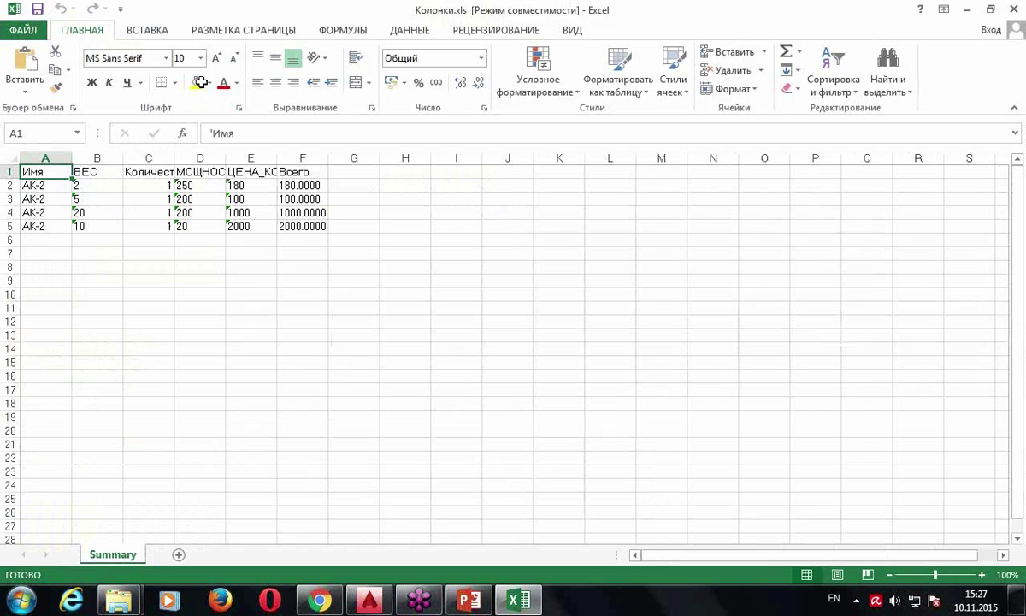
click(1016, 10)
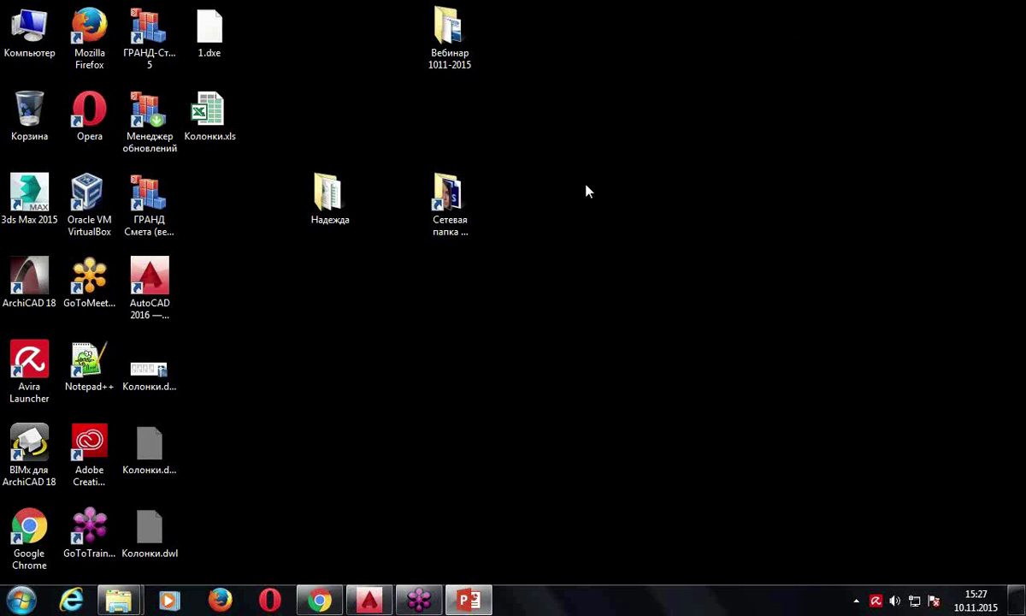
click(369, 600)
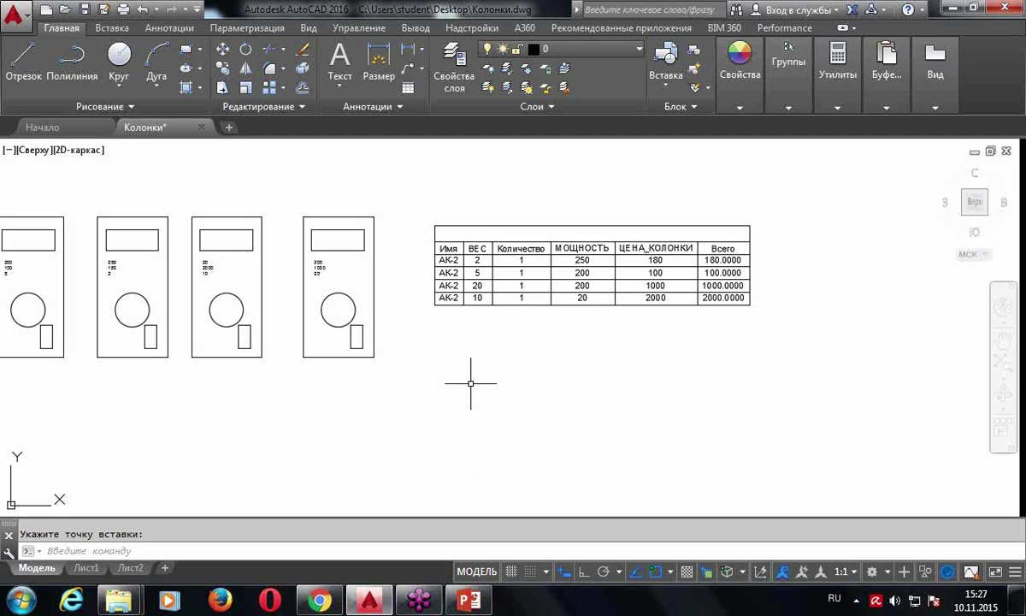
Copy the four АК-2 column blocks to four new spots around the table
scroll(547, 335, up, 2)
scroll(339, 160, up, 1)
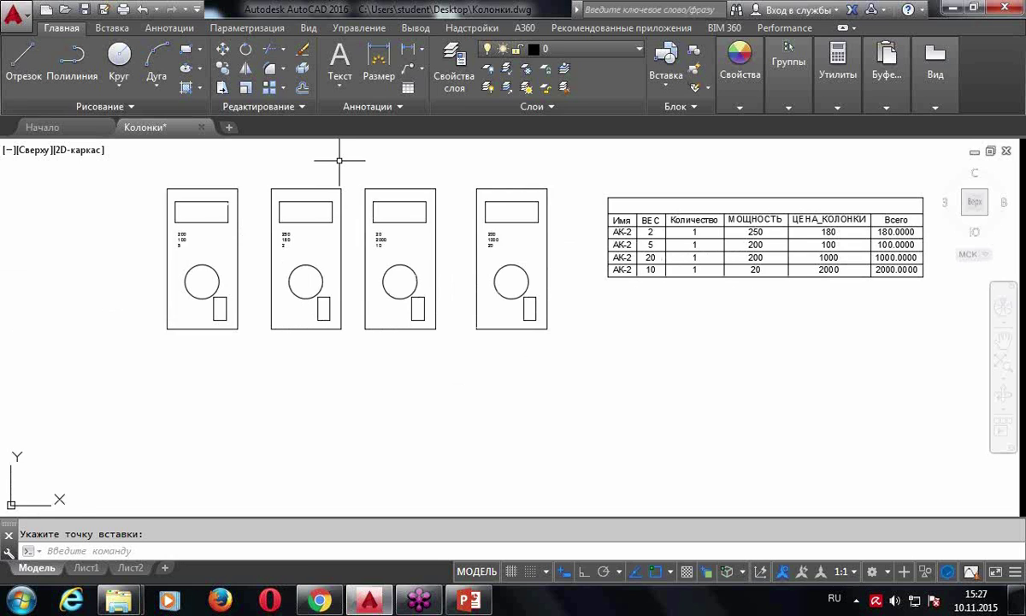
click(223, 69)
click(557, 371)
click(115, 214)
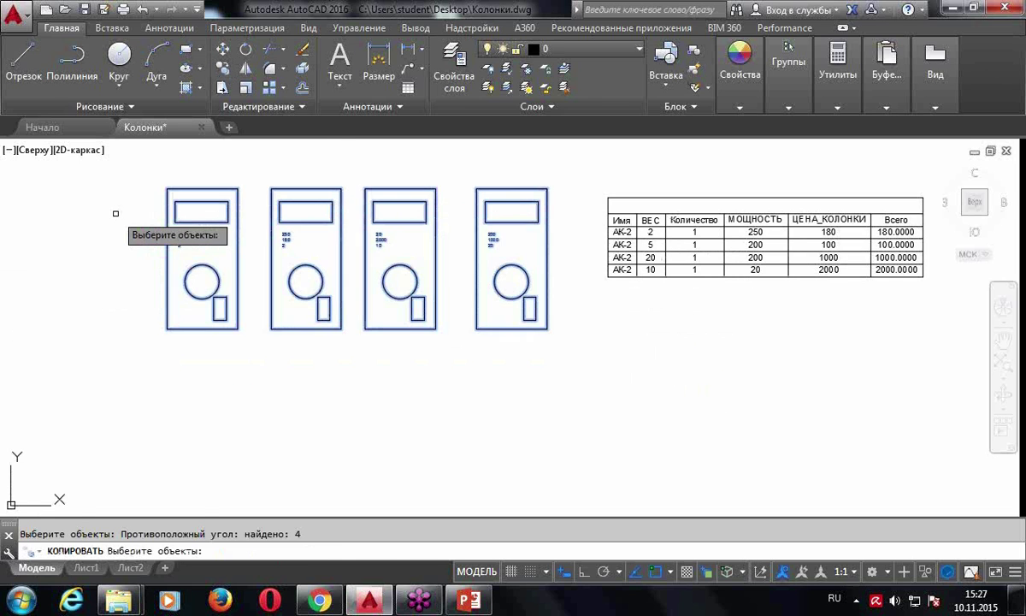
key(Return)
click(115, 214)
scroll(103, 339, down, 2)
click(50, 241)
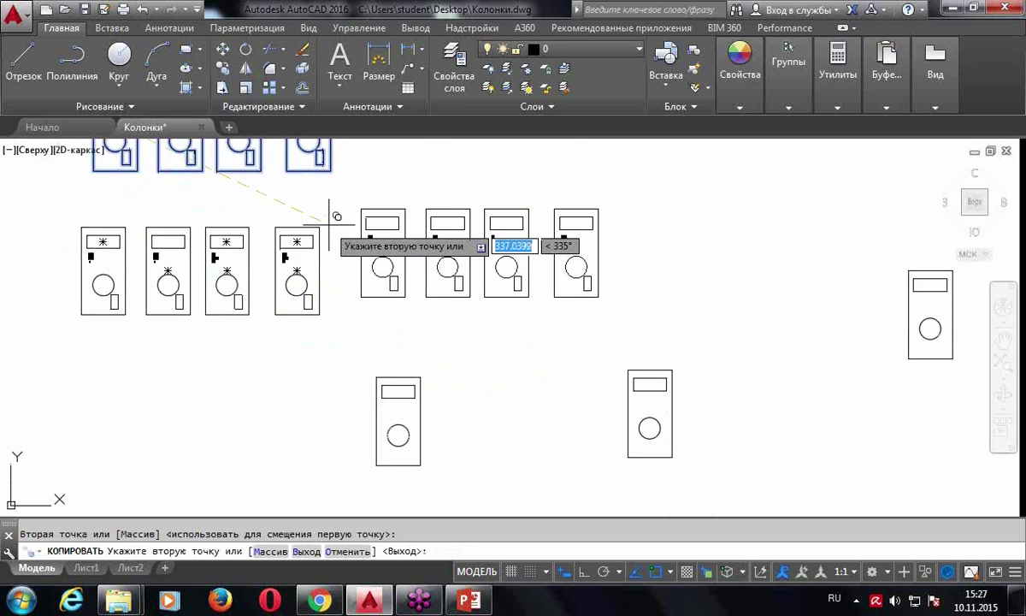
click(331, 221)
middle_drag(331, 220, 338, 383)
click(462, 175)
middle_drag(459, 170, 496, 176)
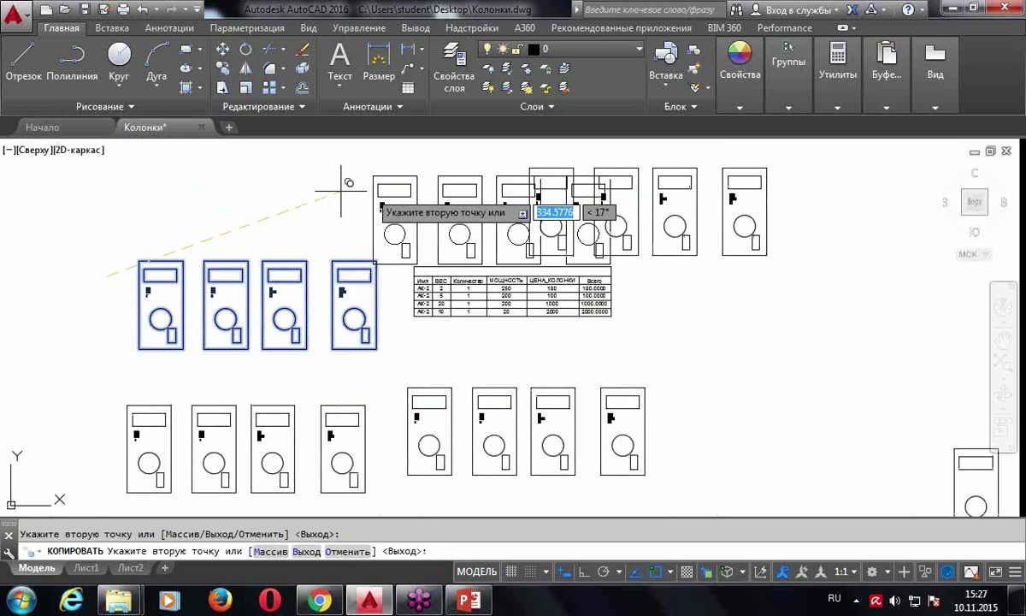
click(232, 175)
middle_drag(233, 175, 357, 190)
key(Escape)
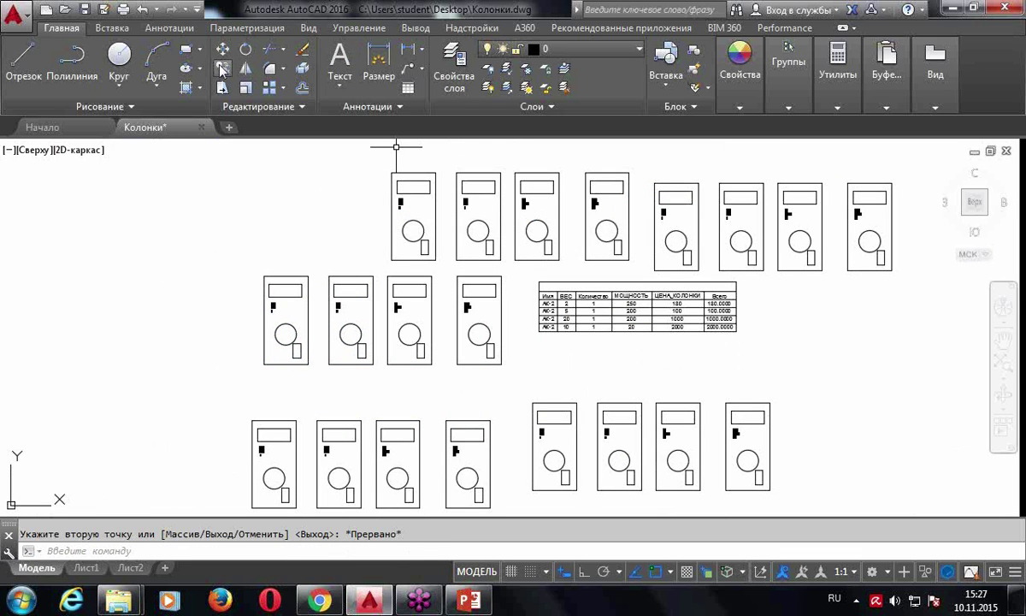
Copy three of the column blocks twice more to the left
click(222, 68)
click(431, 372)
click(346, 214)
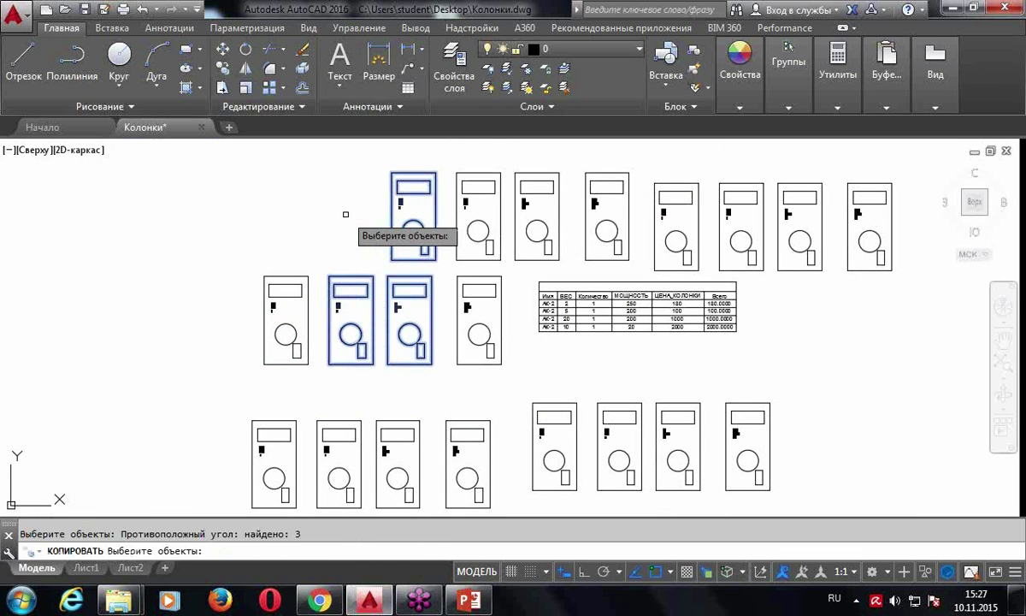
key(Return)
click(345, 214)
click(85, 218)
click(139, 379)
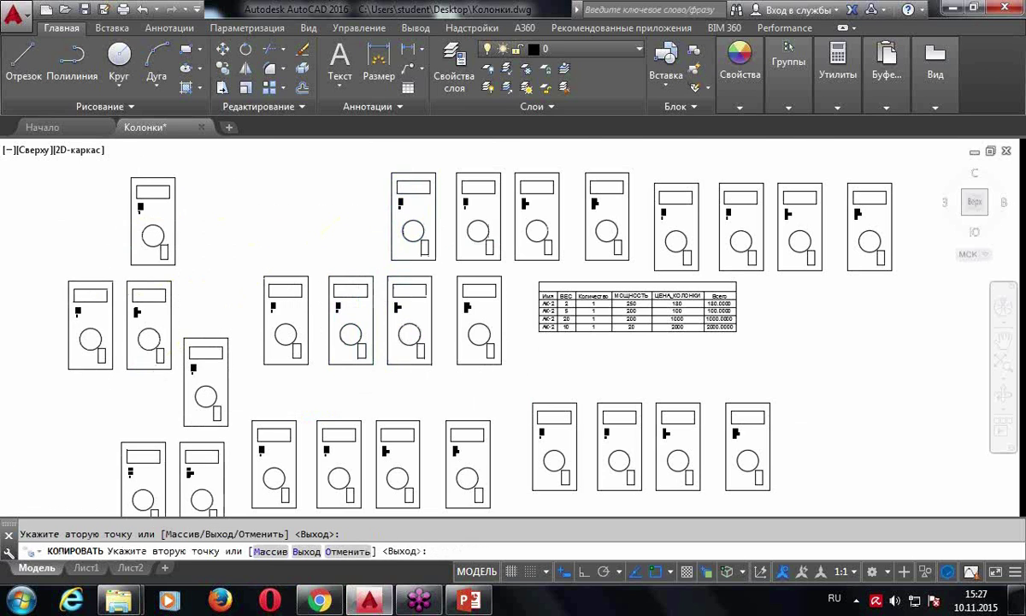
key(Escape)
Bring up the Вставка таблицы table insertion dialog
scroll(389, 351, down, 4)
scroll(389, 351, up, 4)
scroll(451, 328, down, 4)
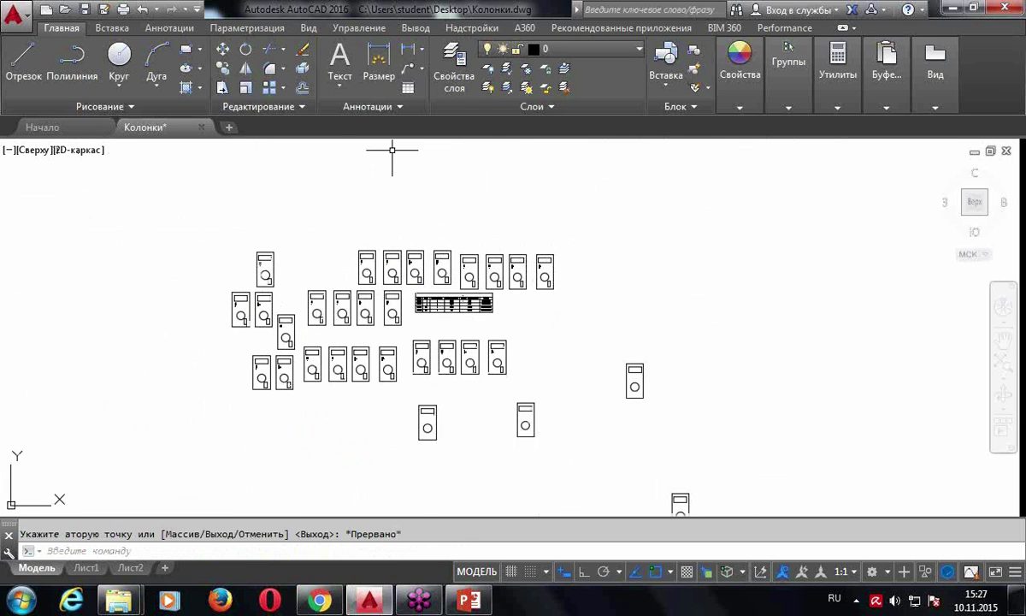
click(408, 88)
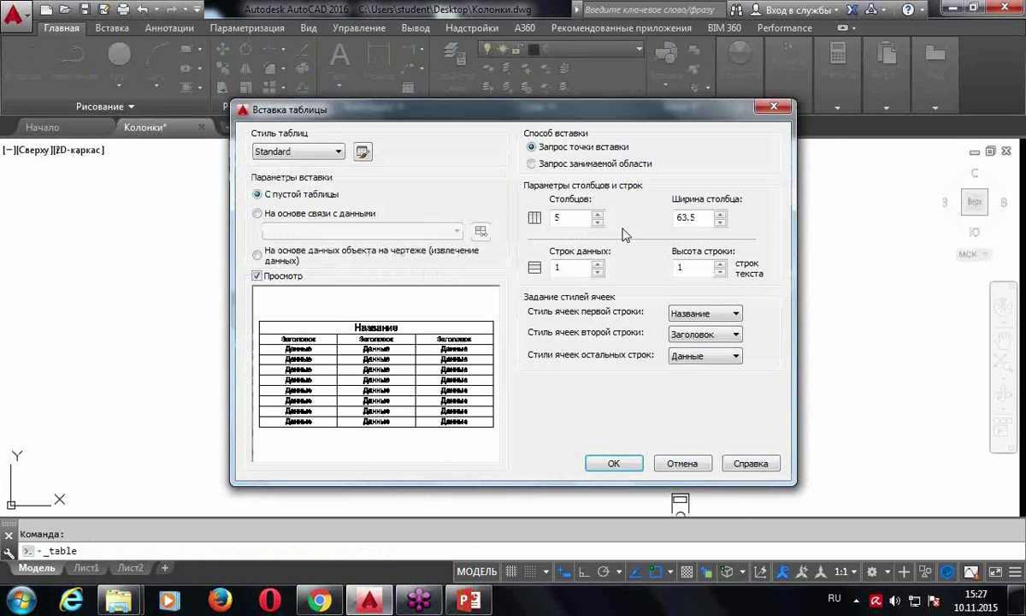
Cancel the table insertion and erase the four stray columns
key(Return)
click(415, 293)
middle_drag(631, 345, 495, 355)
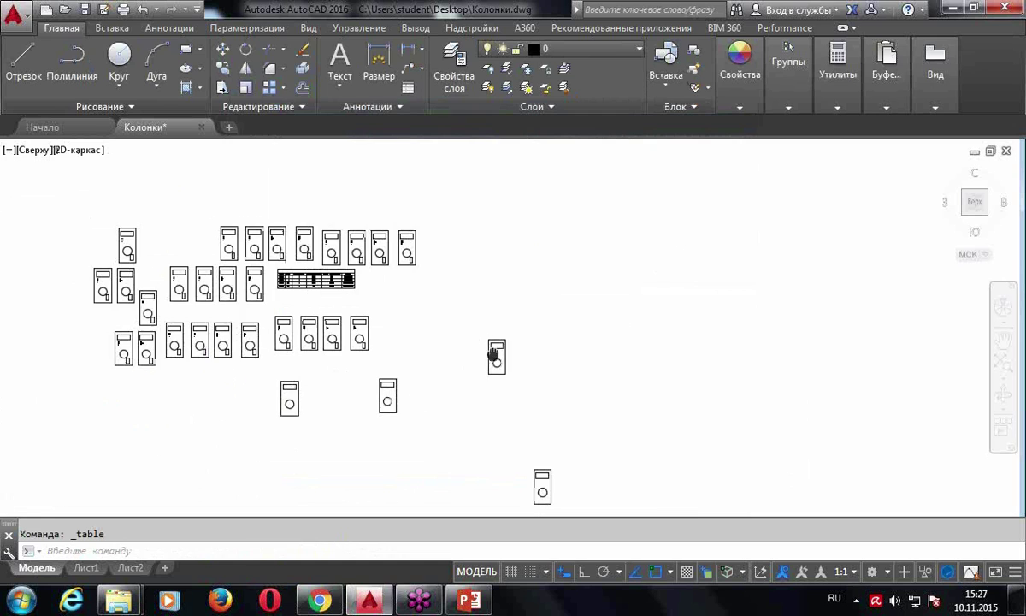
click(386, 381)
key(Escape)
click(580, 498)
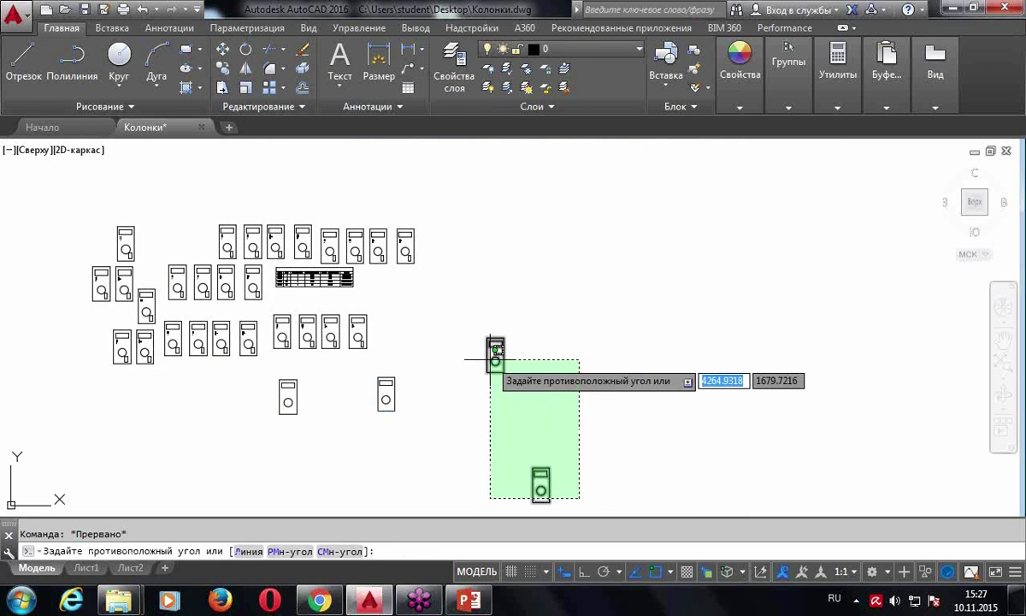
click(496, 351)
click(385, 423)
click(271, 379)
key(Delete)
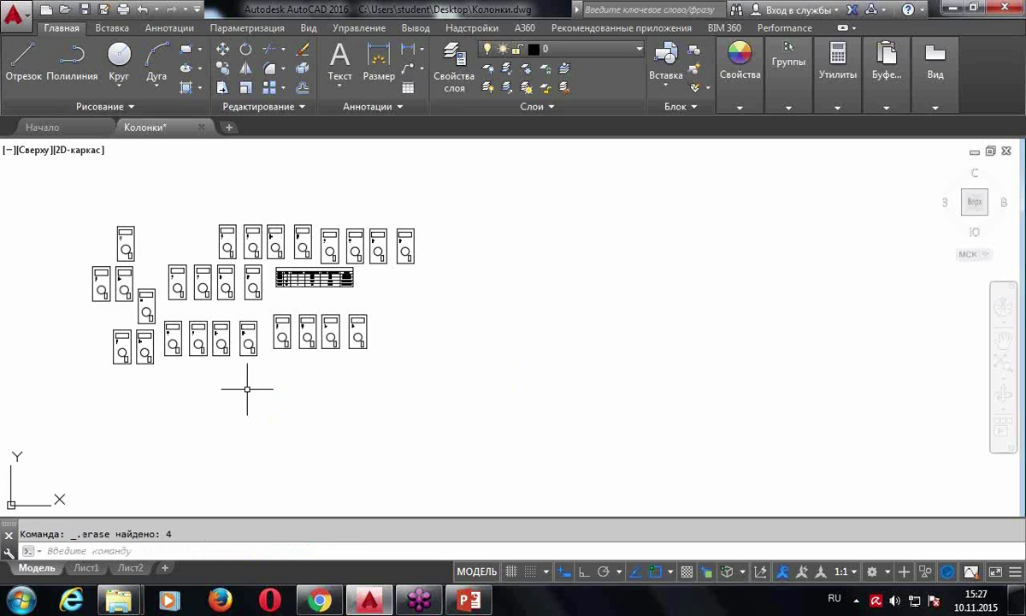
Grip-move the extracted table to the right of the columns
click(302, 265)
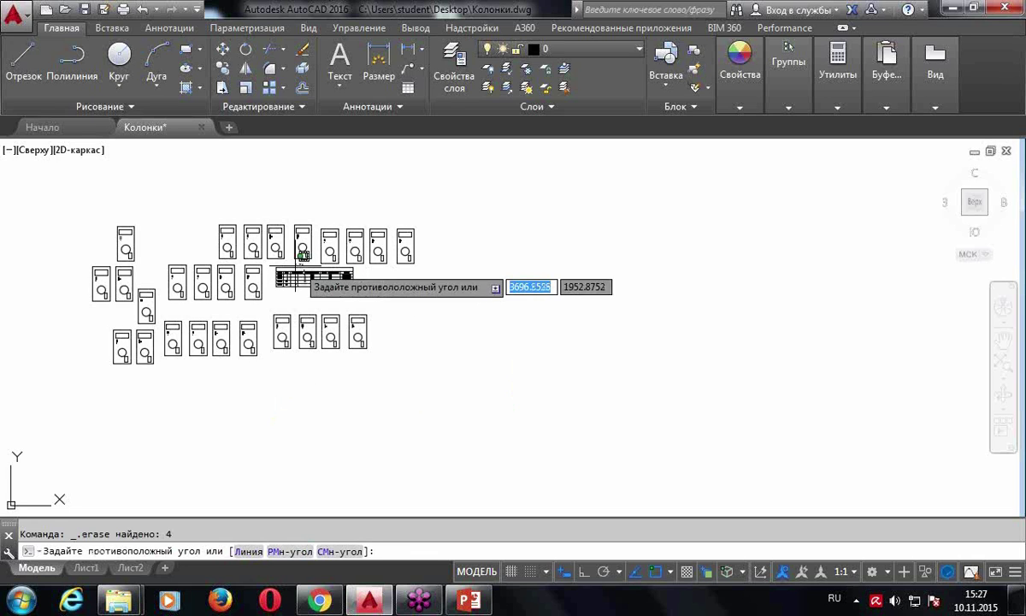
click(304, 289)
click(274, 268)
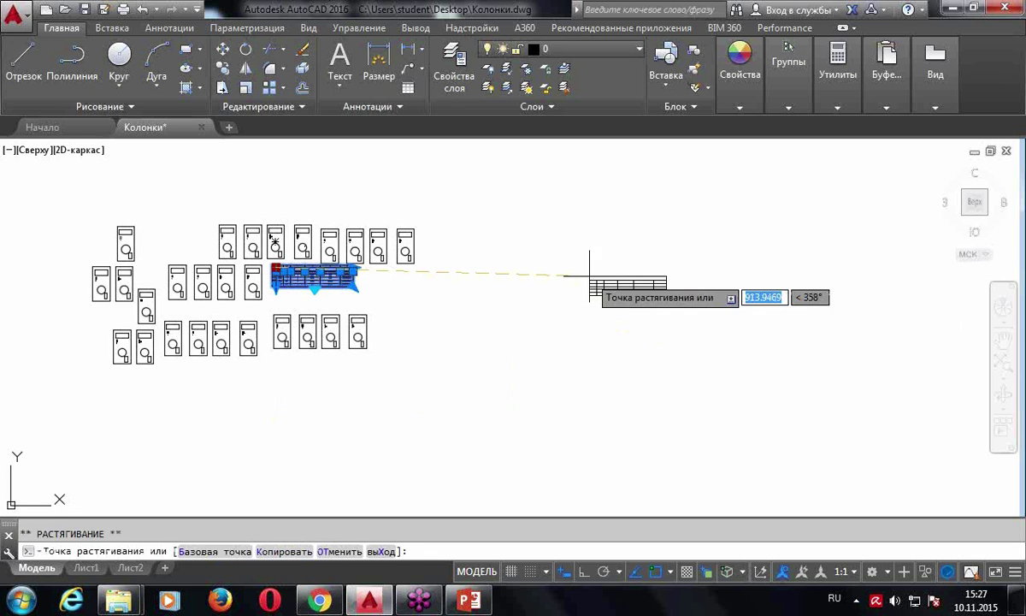
click(592, 283)
key(Escape)
middle_drag(406, 329, 486, 351)
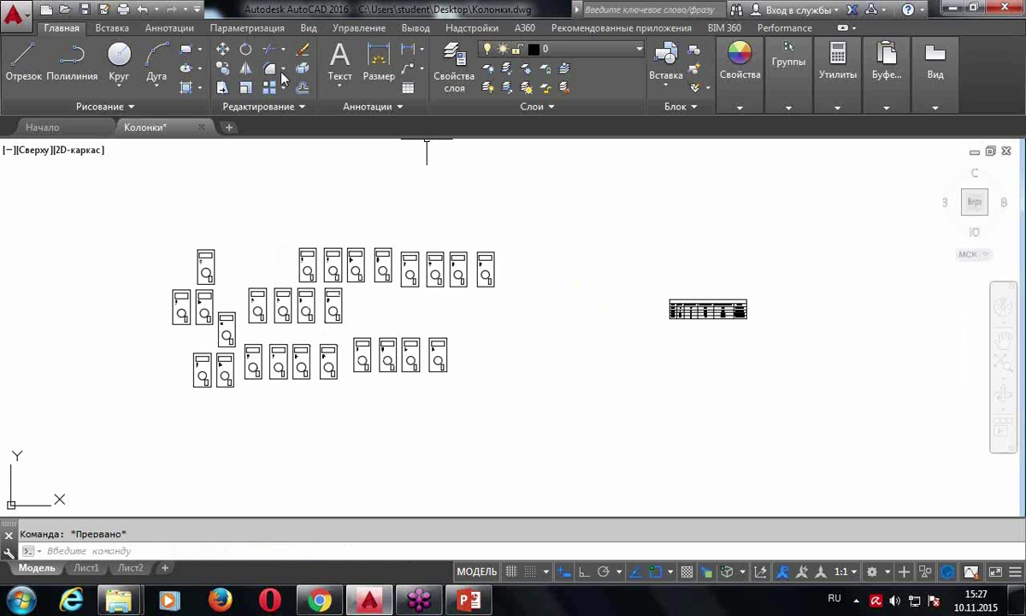
Start a new table built from object data in the drawing
click(409, 89)
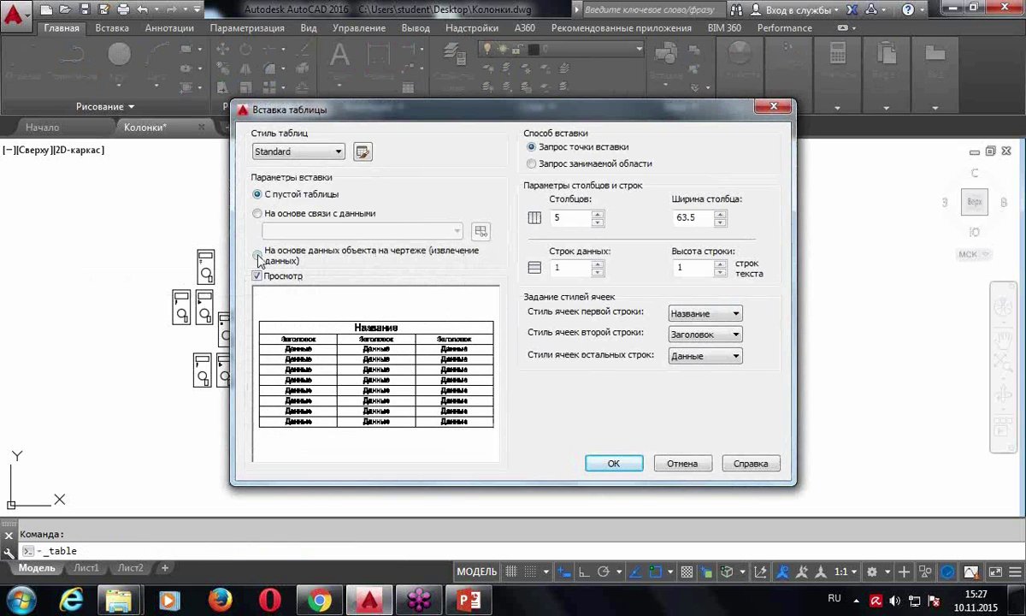
click(257, 254)
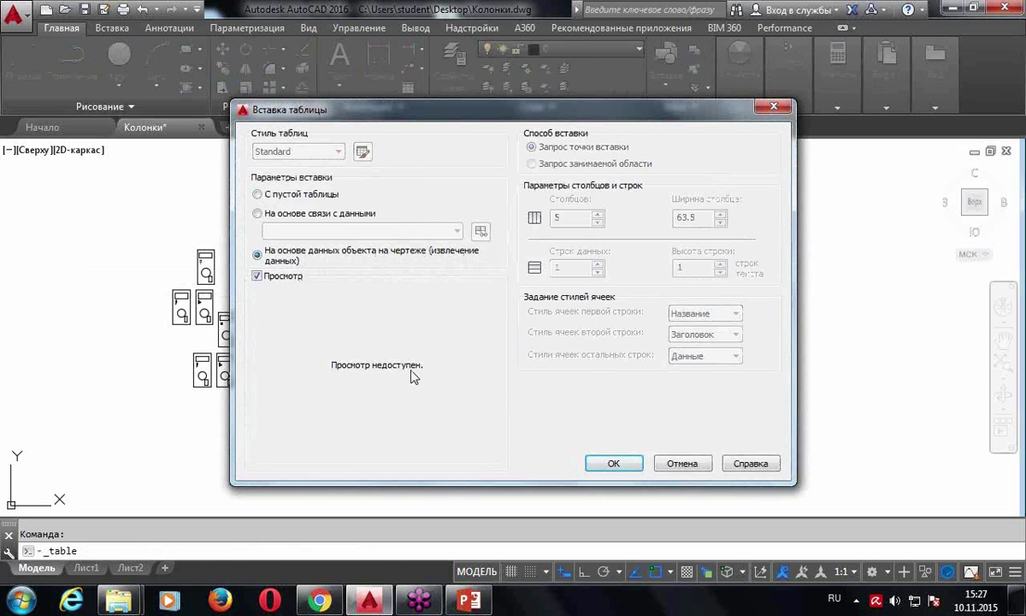
click(627, 465)
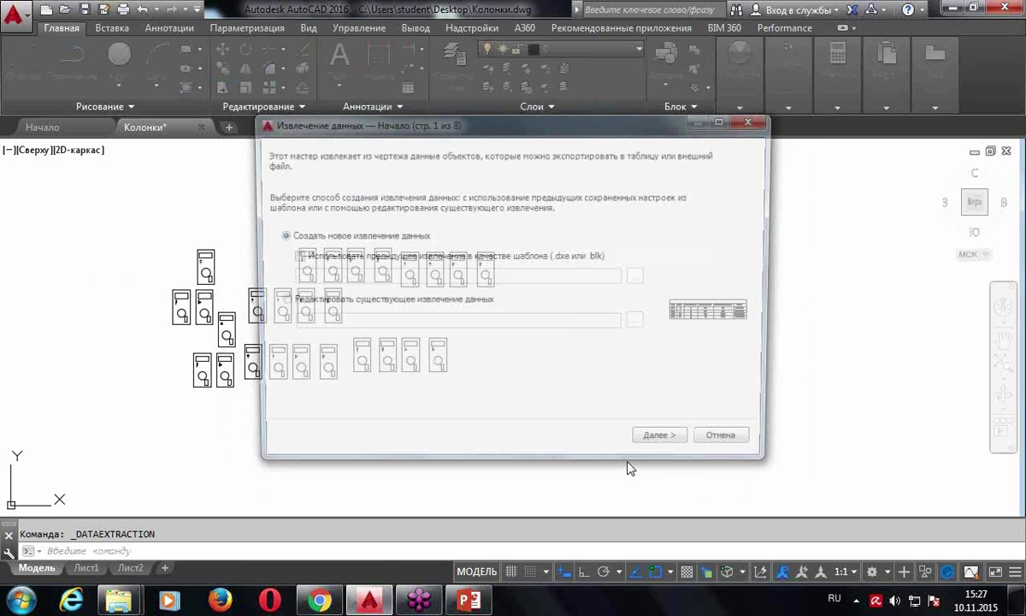
Use the Desktop file 1.dxe as the template for the extraction
click(294, 259)
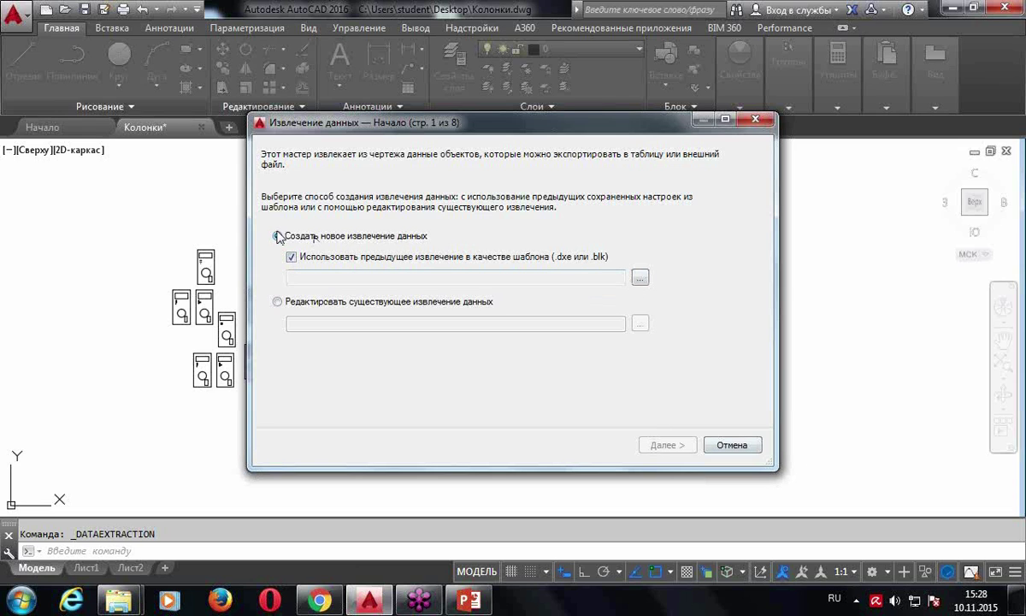
click(291, 258)
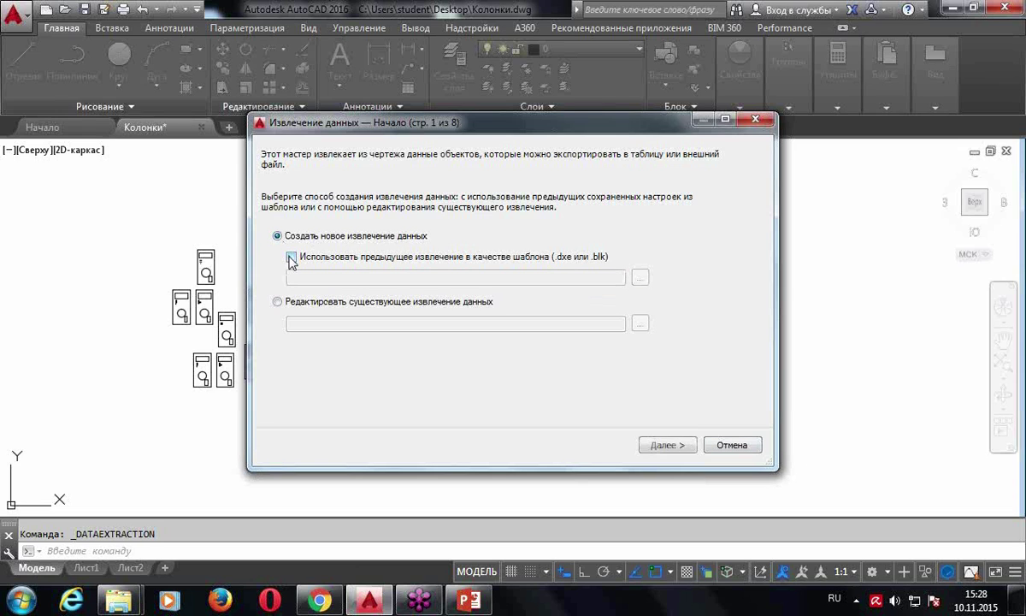
click(291, 258)
click(641, 279)
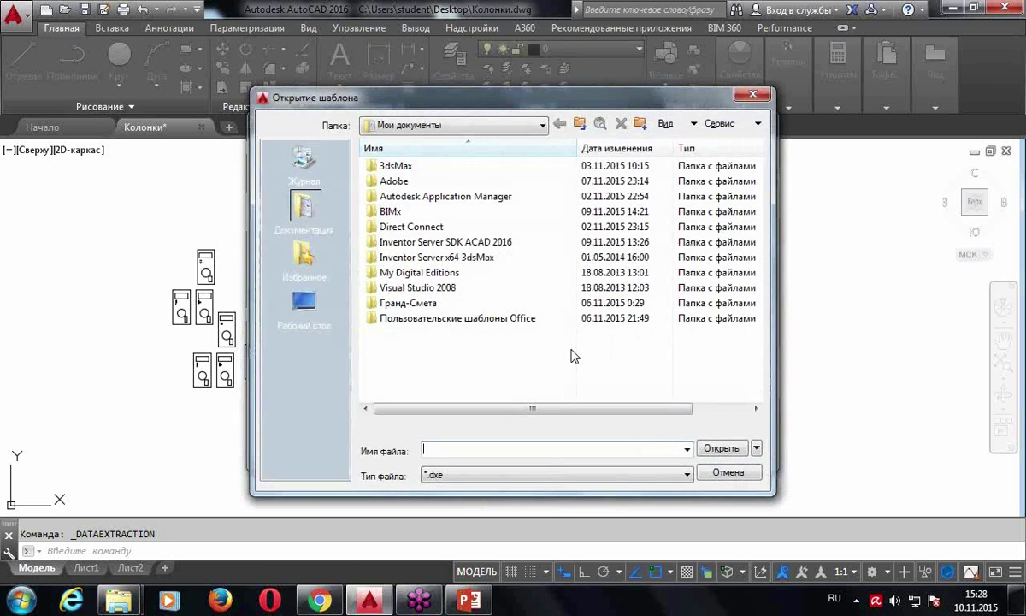
click(509, 125)
click(494, 137)
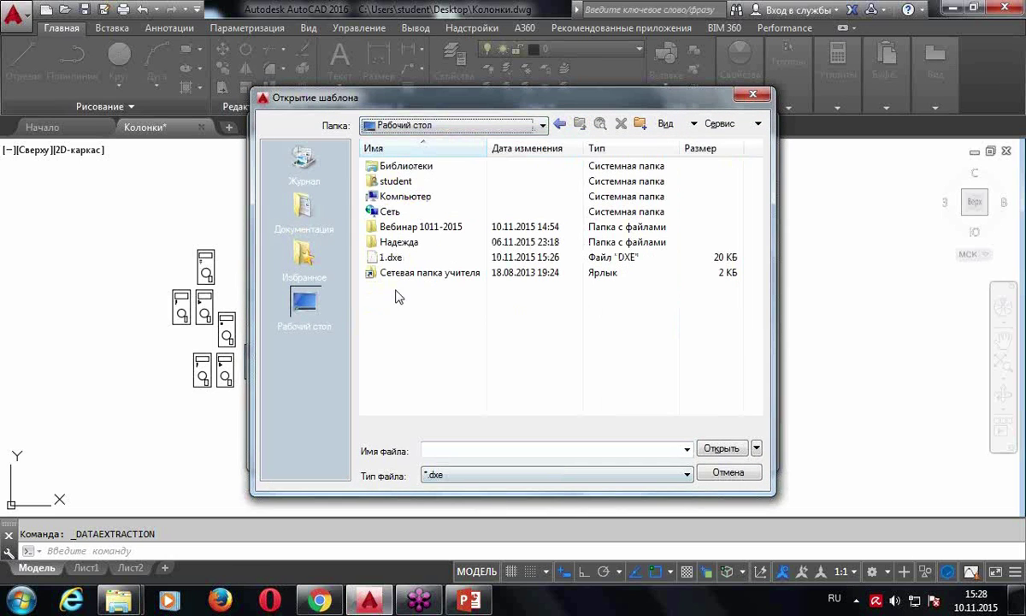
double_click(391, 256)
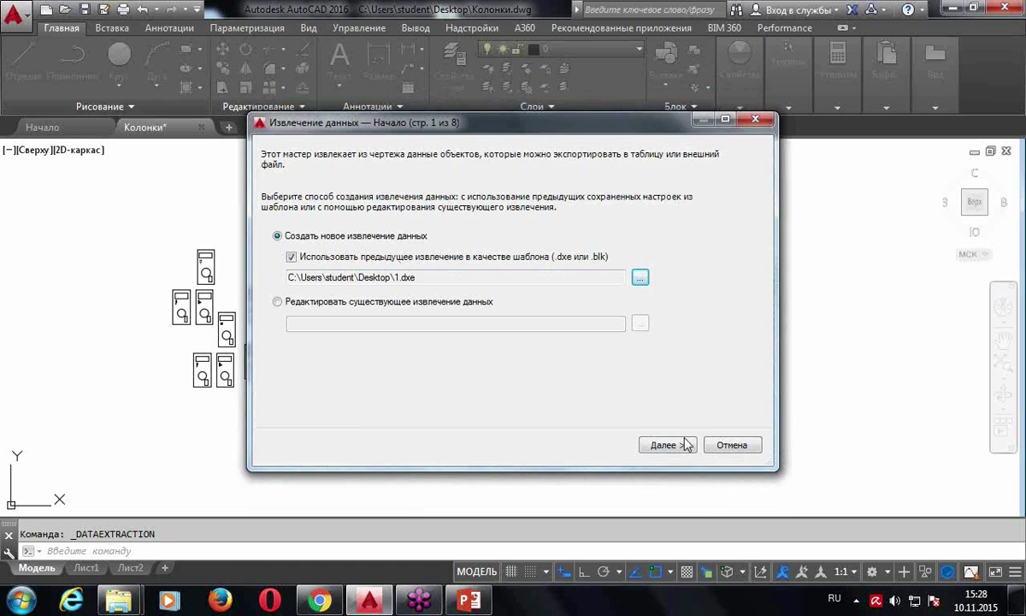
Save the extraction as 1.dxe, replacing the existing file
click(667, 444)
double_click(386, 197)
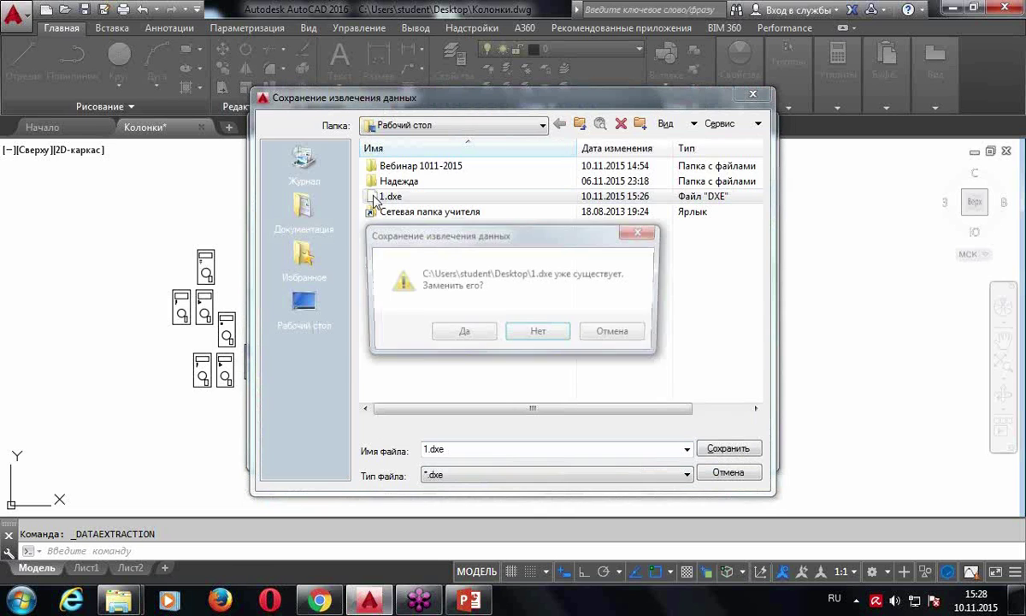
click(471, 340)
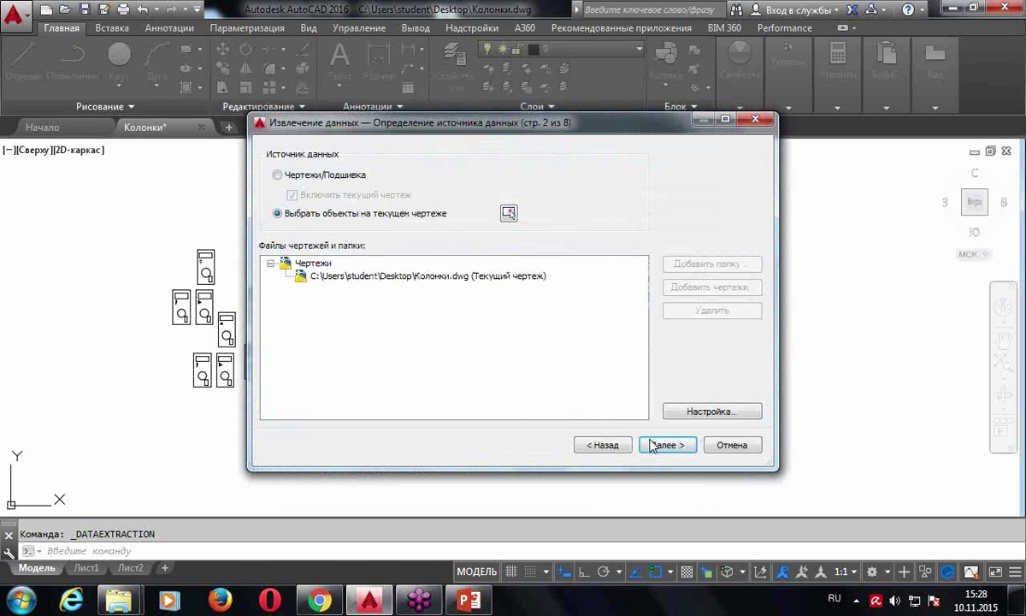
Accept the remaining wizard pages with table and Колонки.xls output, then finish
click(667, 444)
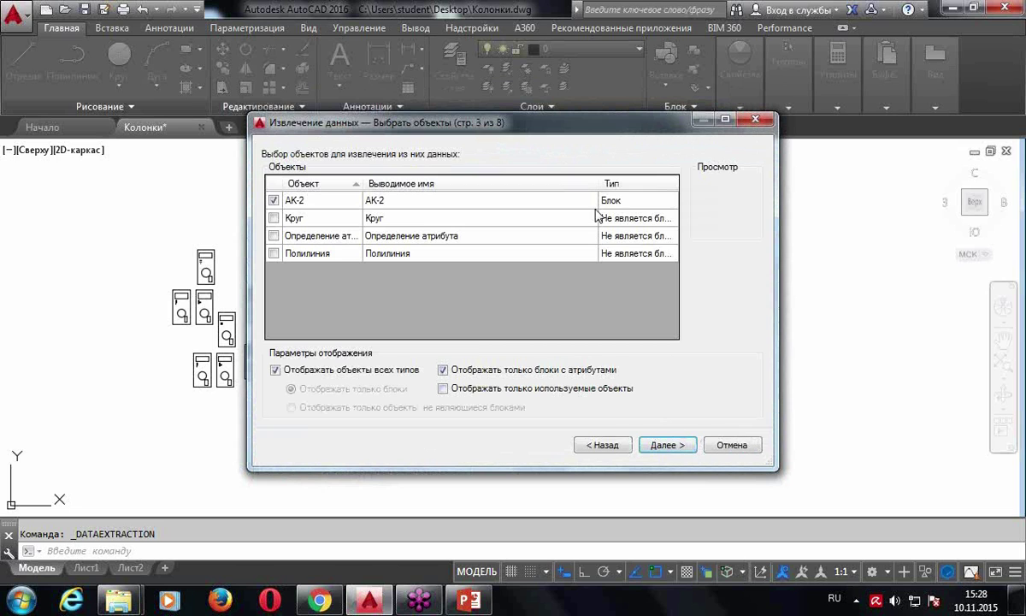
click(667, 444)
click(671, 456)
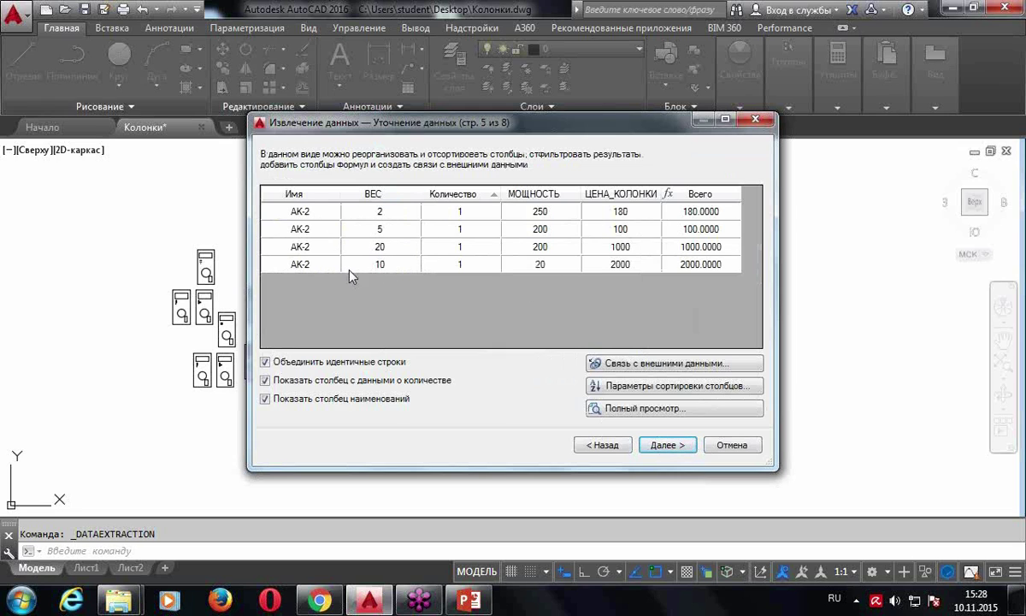
click(666, 447)
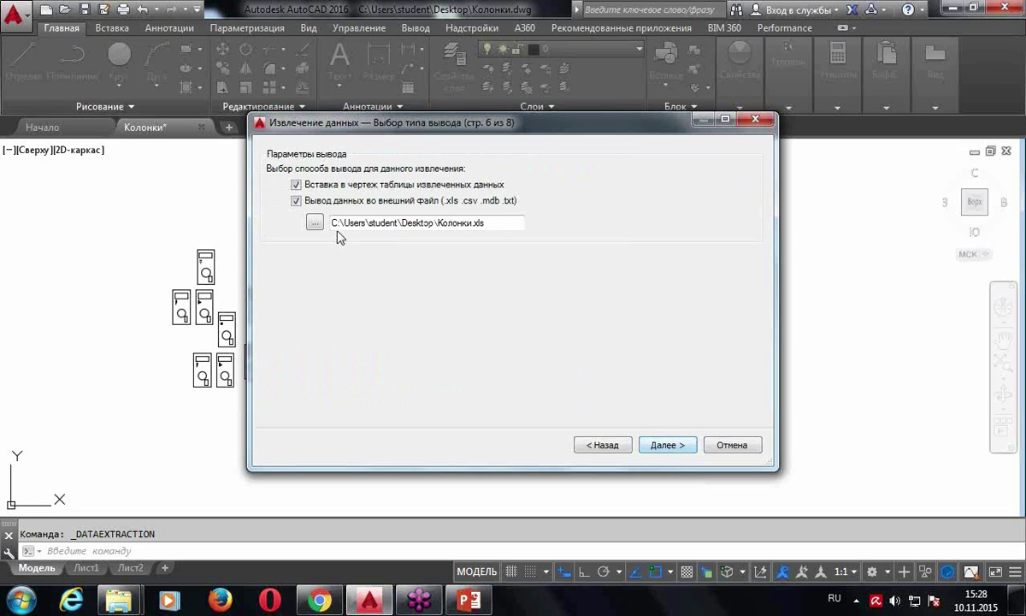
click(669, 446)
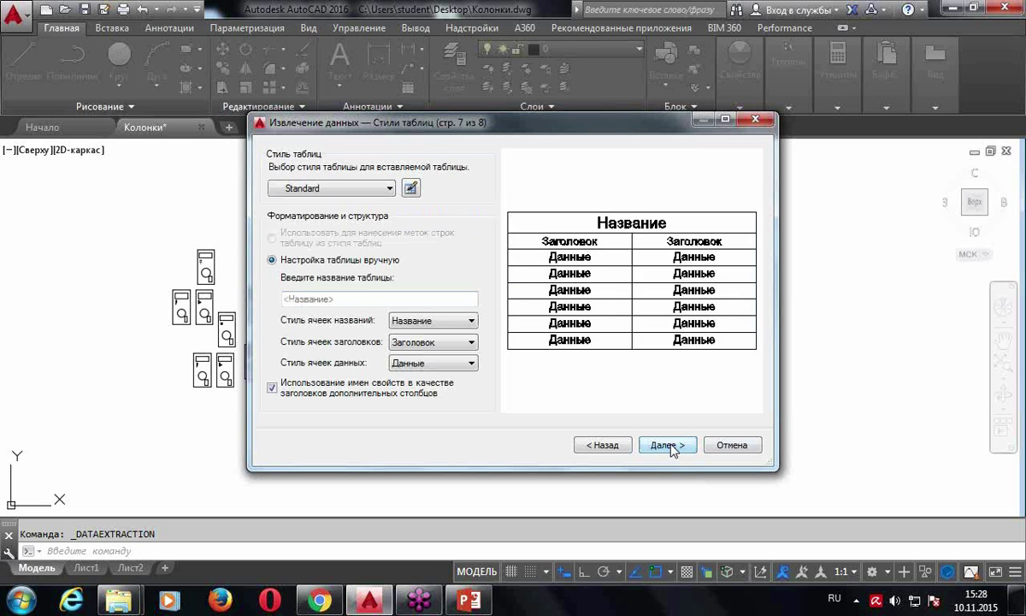
click(671, 448)
click(668, 447)
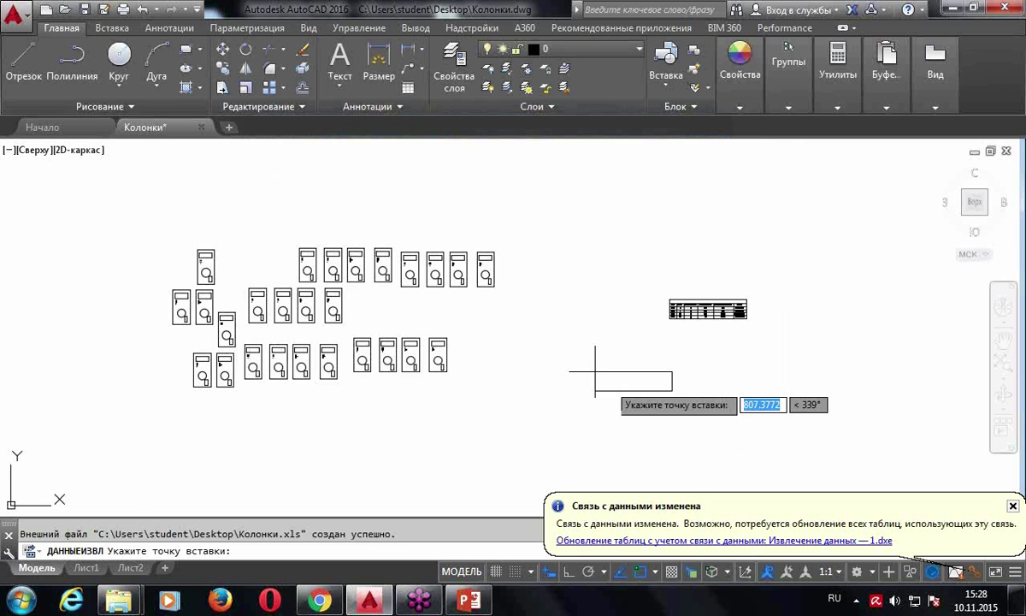
Place the extracted AK-2 table beside the column blocks
scroll(513, 334, up, 2)
scroll(434, 300, up, 2)
click(402, 284)
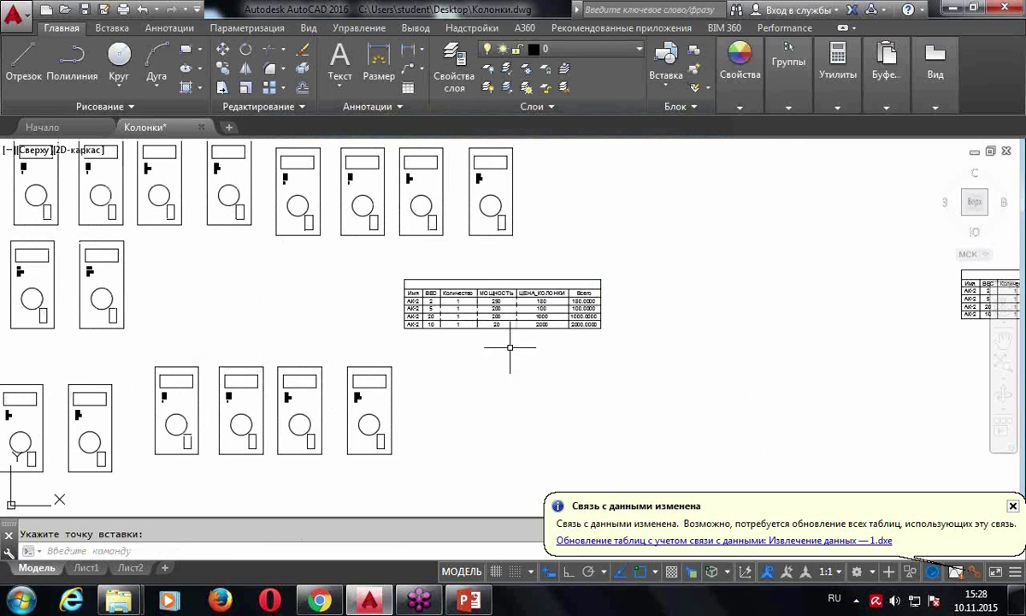
scroll(504, 348, up, 2)
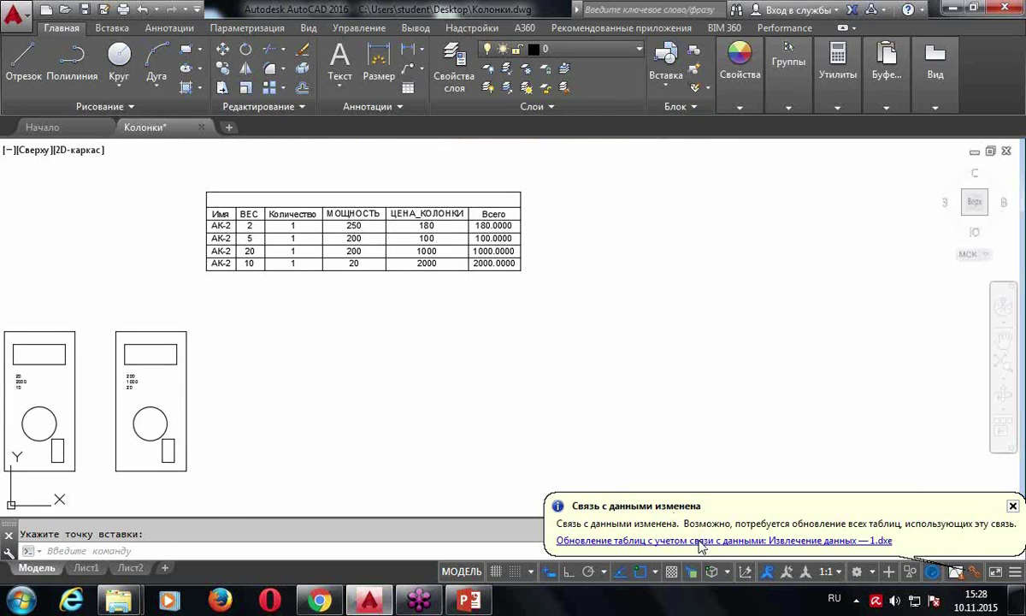
Update the tables linked to the data extraction and zoom out to view them
click(699, 542)
scroll(451, 295, down, 2)
scroll(435, 308, up, 2)
scroll(436, 298, up, 3)
middle_drag(442, 311, 492, 326)
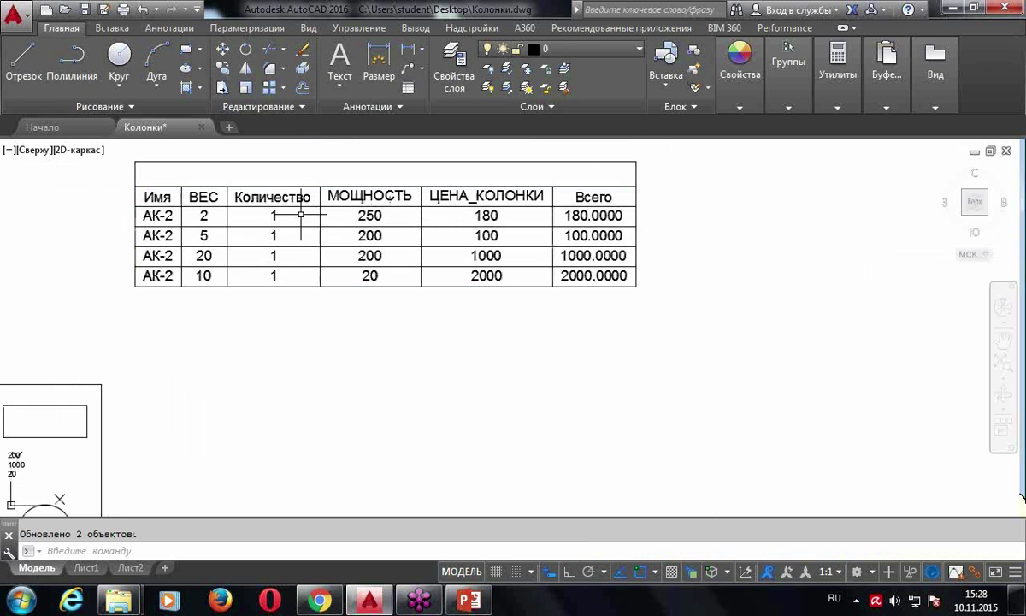
scroll(599, 266, down, 2)
scroll(599, 266, up, 2)
scroll(600, 263, down, 2)
scroll(600, 266, down, 3)
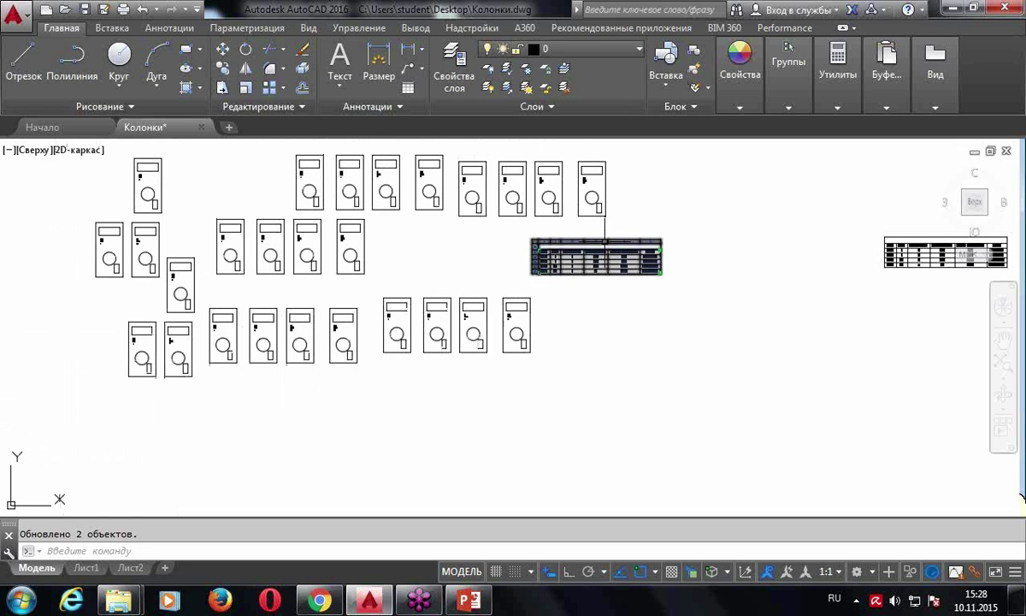
click(529, 236)
Delete the old table and start a new table from drawing object data
click(667, 278)
key(Delete)
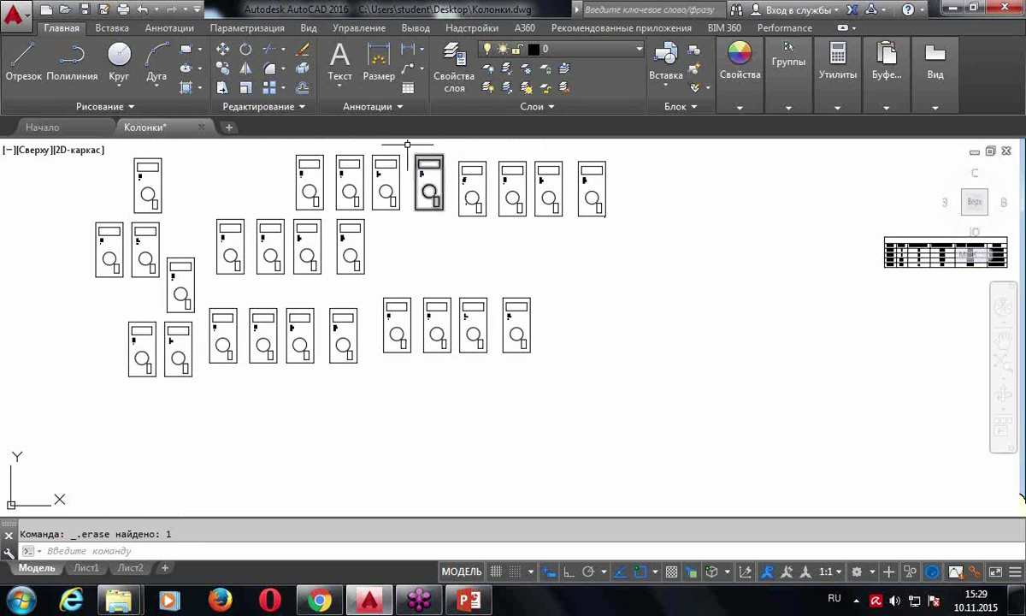
click(408, 87)
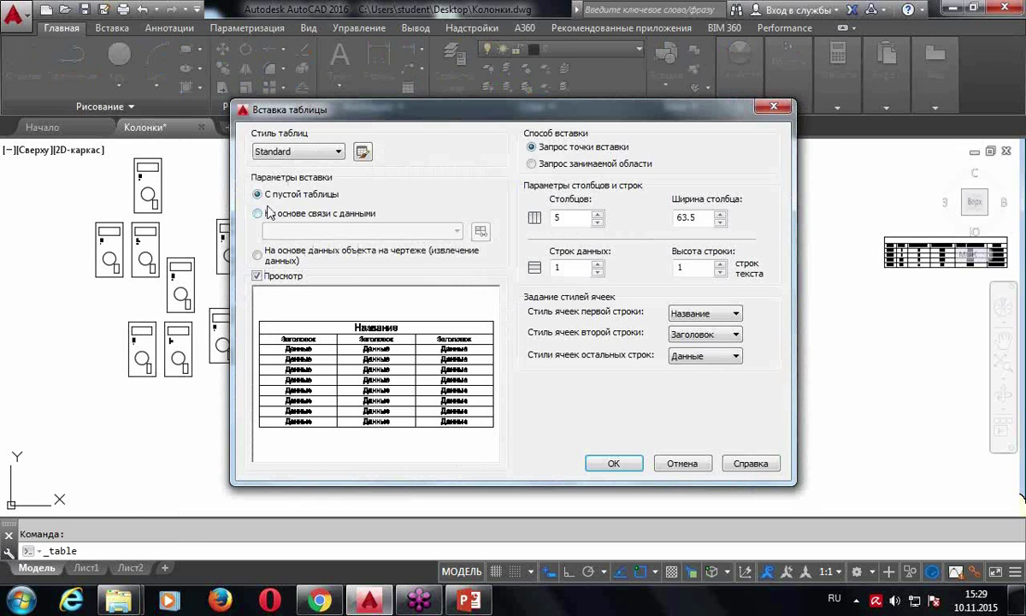
click(259, 255)
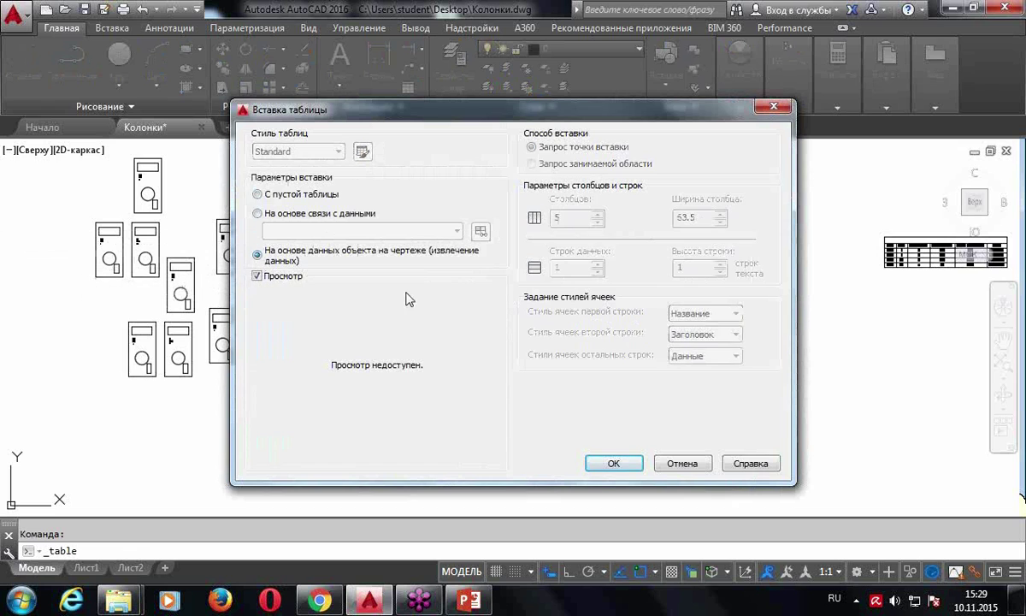
click(614, 463)
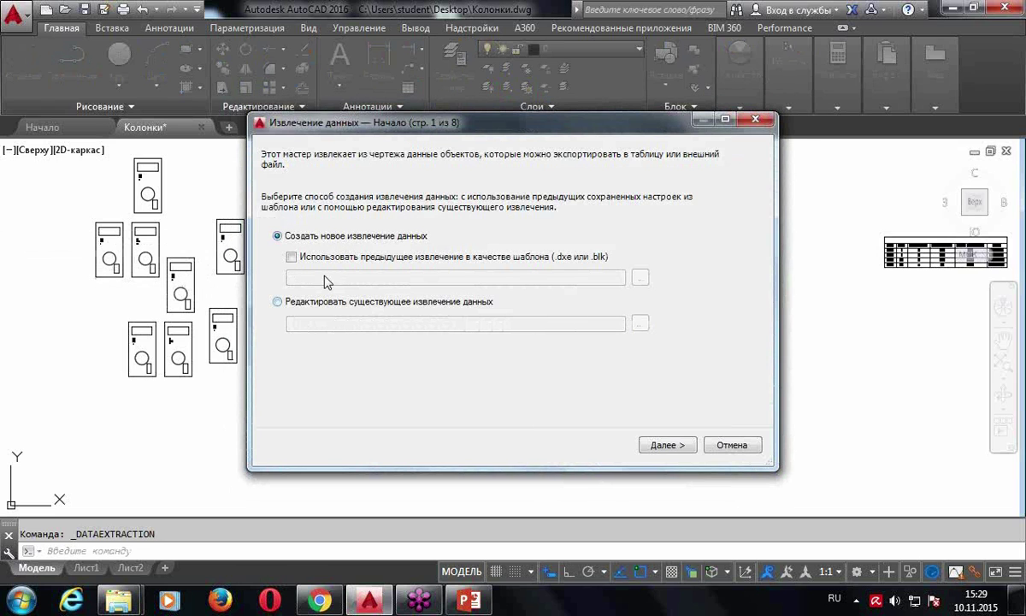
Begin a new extraction and window-select all 26 column blocks as its source
key(Return)
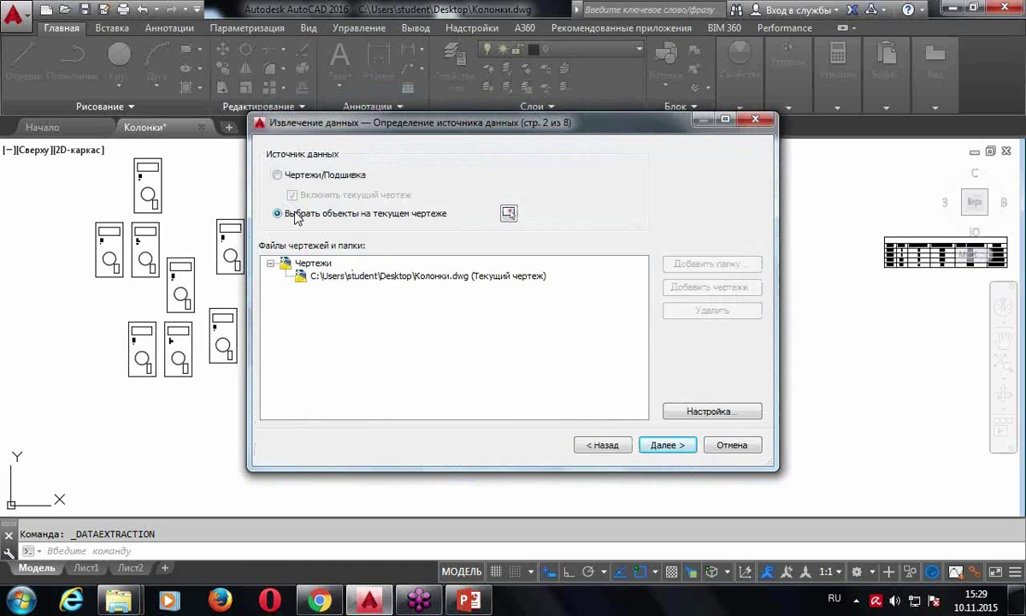
click(511, 218)
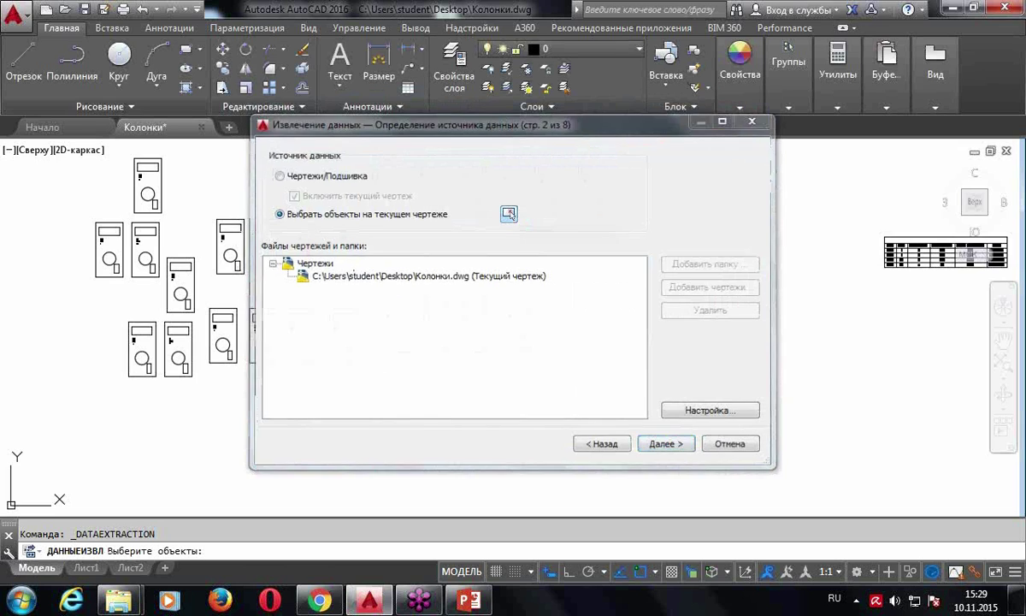
scroll(568, 304, down, 3)
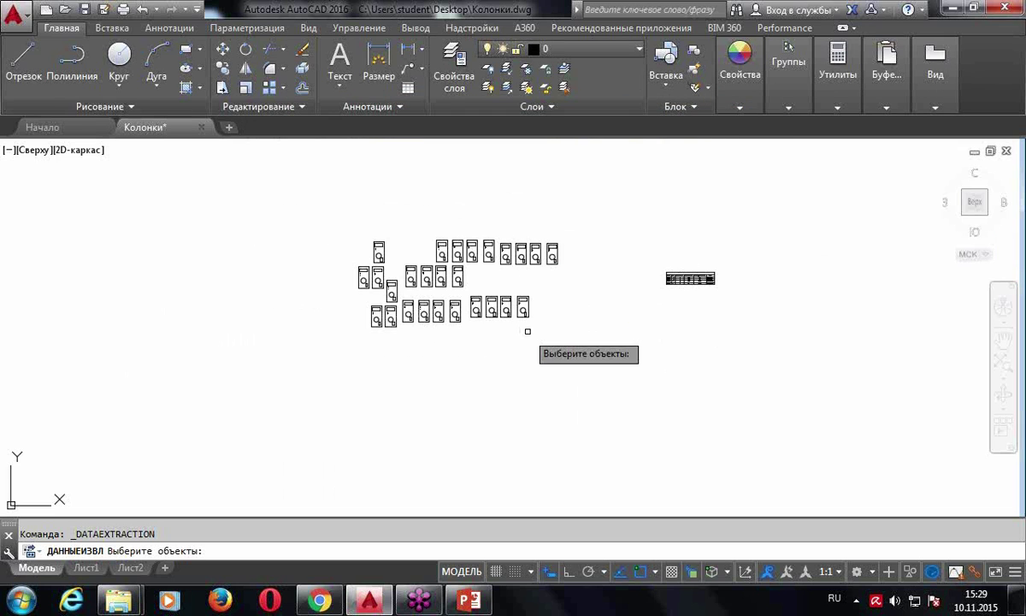
click(572, 339)
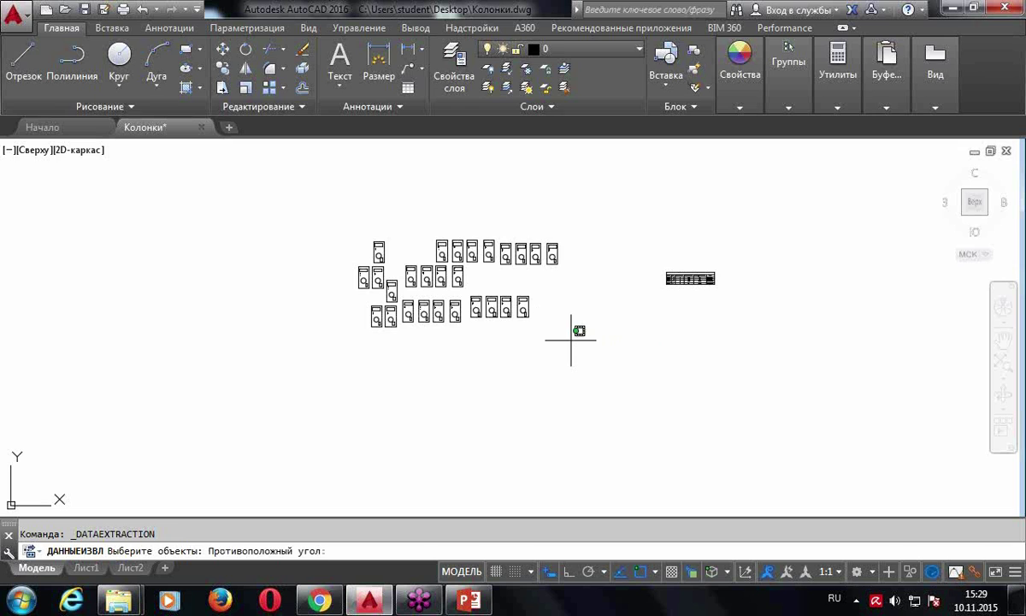
click(334, 205)
click(322, 205)
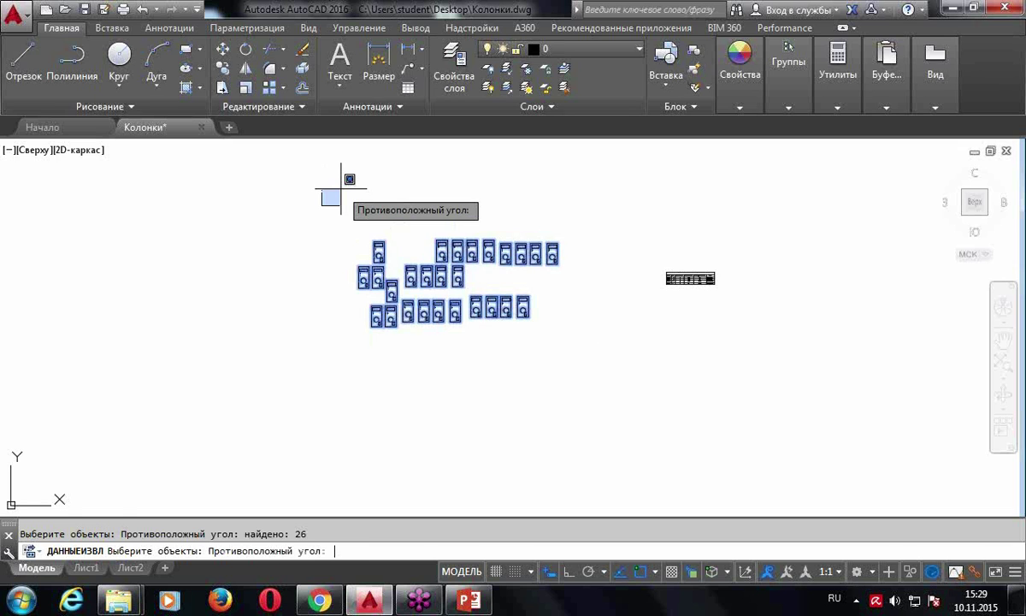
click(342, 189)
click(354, 205)
key(Return)
Finish the extraction, place the table, and update it to quantities 5, 7, 7, 7
click(670, 446)
click(670, 446)
click(669, 447)
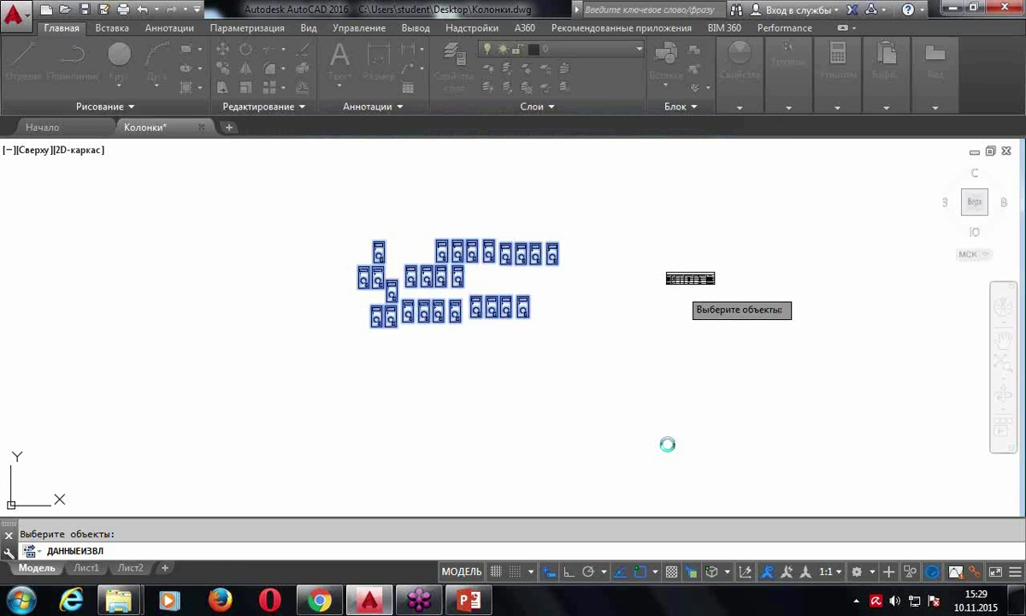
scroll(567, 285, up, 5)
scroll(590, 305, up, 6)
scroll(586, 333, down, 1)
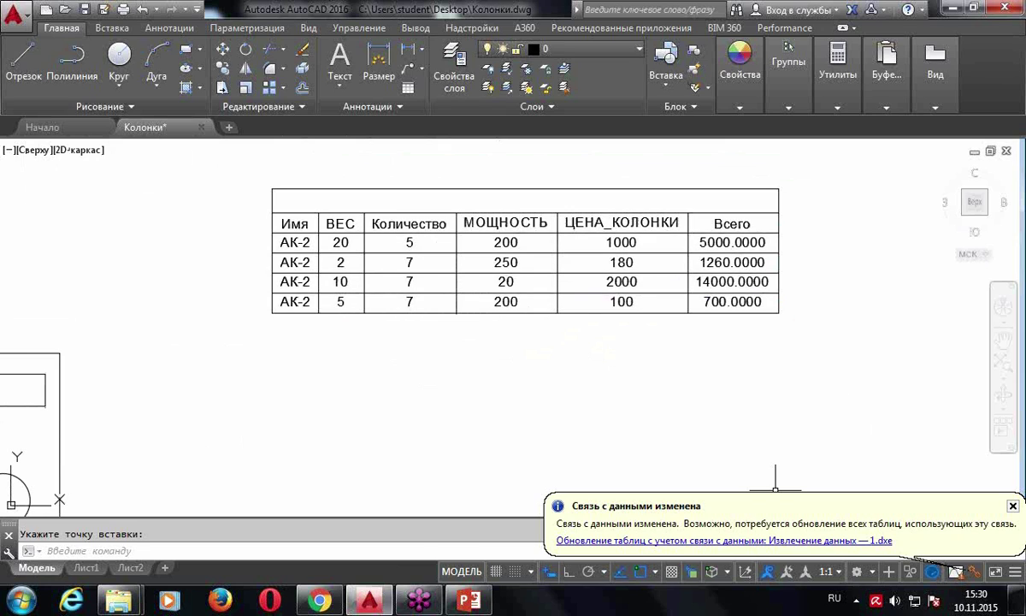
click(654, 541)
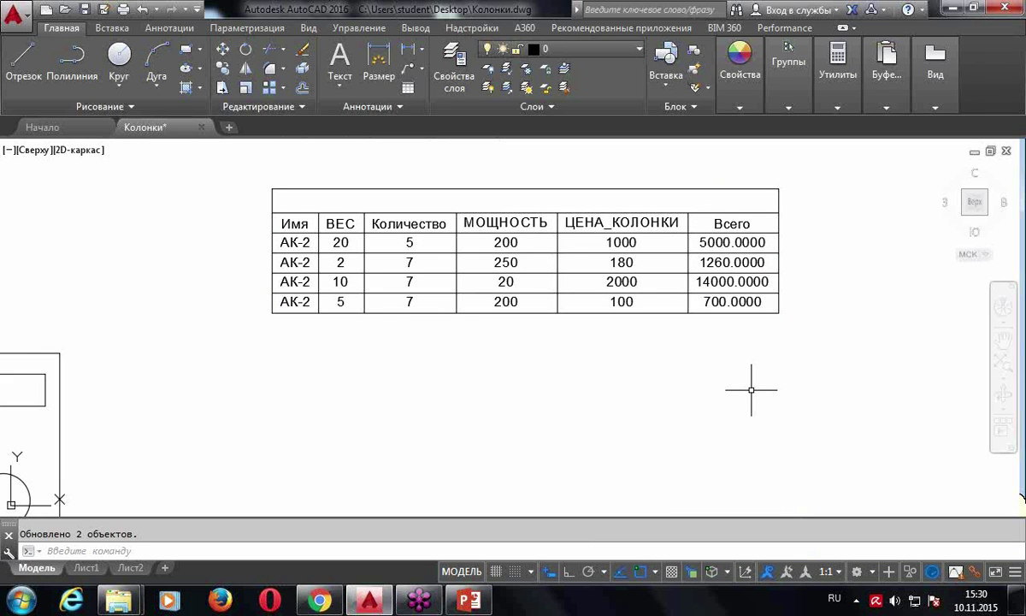
scroll(751, 390, down, 5)
scroll(649, 287, down, 2)
key(Escape)
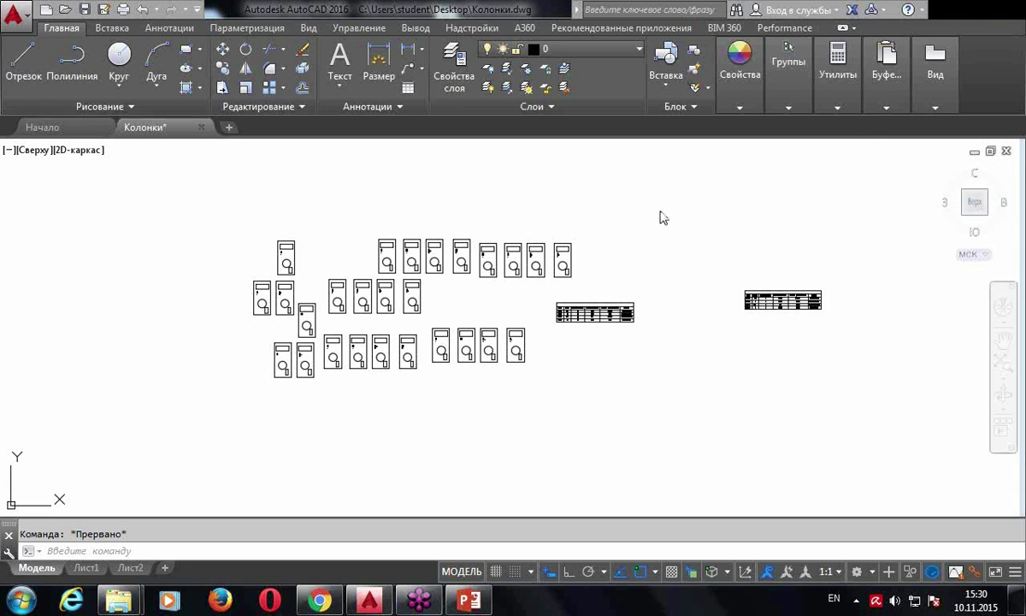
Window-select all 28 objects, the column blocks and both tables, and erase them
key(alt+shift)
scroll(635, 298, down, 2)
scroll(633, 280, up, 2)
scroll(658, 283, down, 2)
scroll(561, 325, down, 2)
scroll(717, 293, up, 1)
scroll(736, 342, down, 1)
click(754, 417)
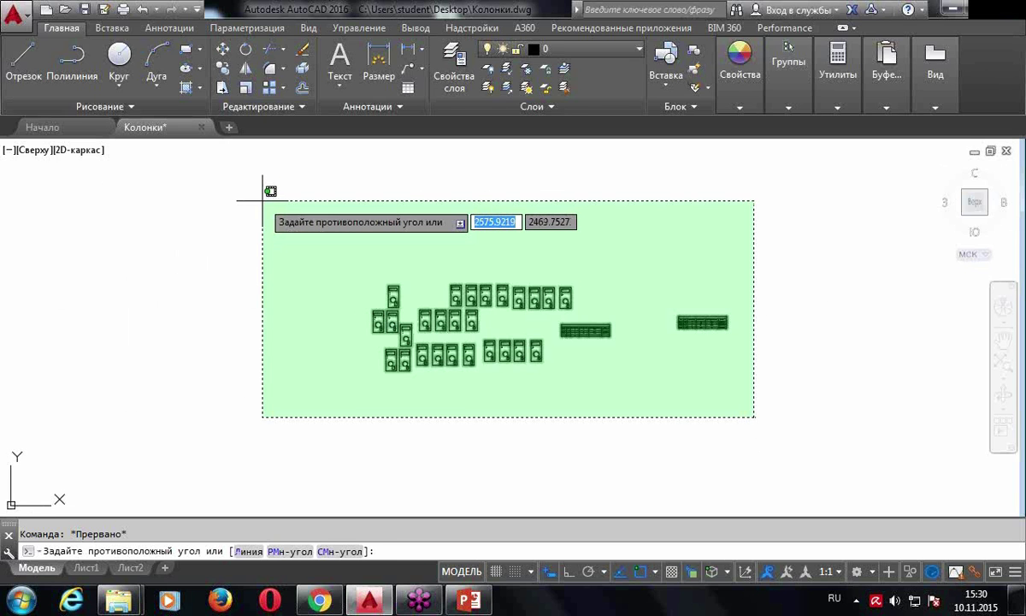
click(262, 200)
key(Delete)
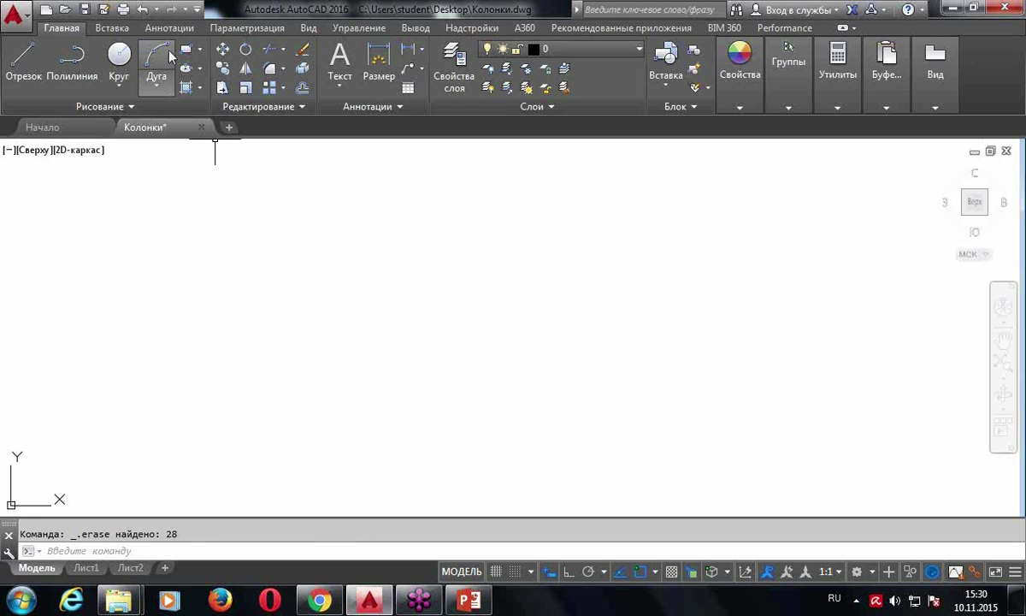
click(186, 51)
Draw a rectangle with a small circle near its top
click(316, 379)
click(413, 247)
click(119, 56)
click(374, 276)
key(Return)
Copy the rectangle and circle and paste them as a block to the right
click(481, 423)
click(268, 188)
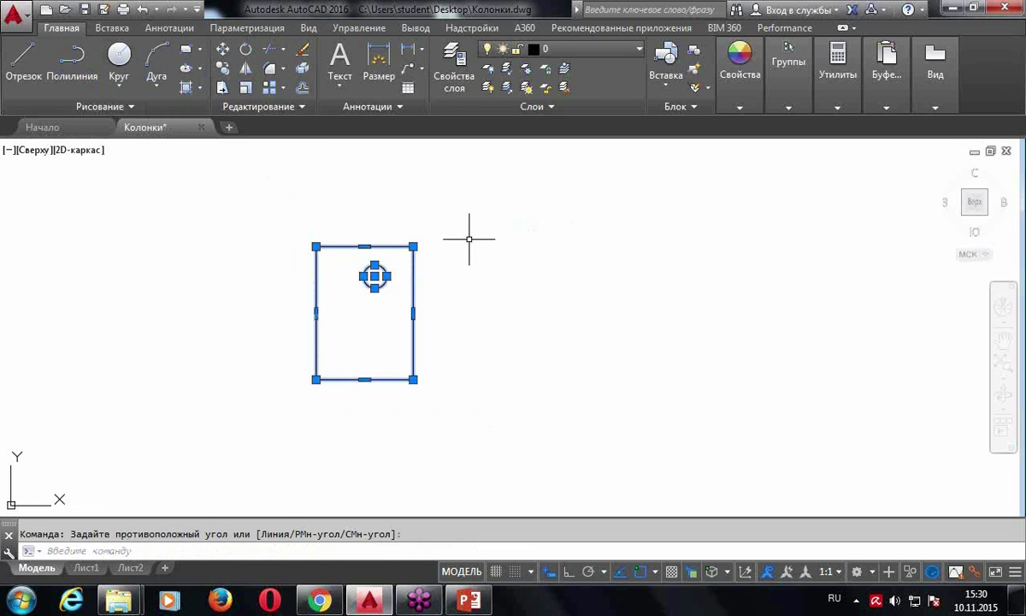
key(ctrl+c)
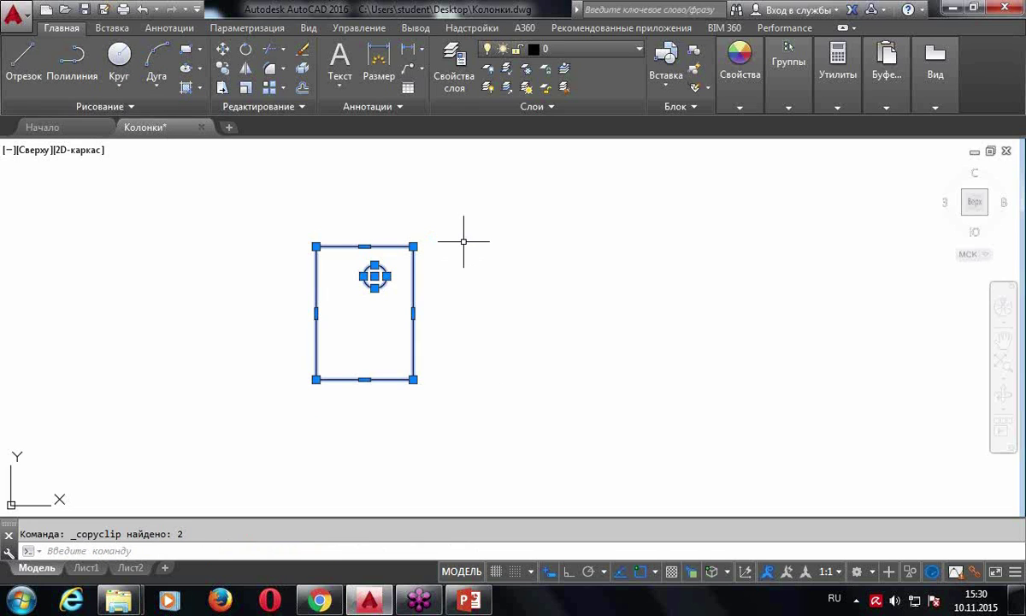
right_click(468, 239)
mouse_move(522, 240)
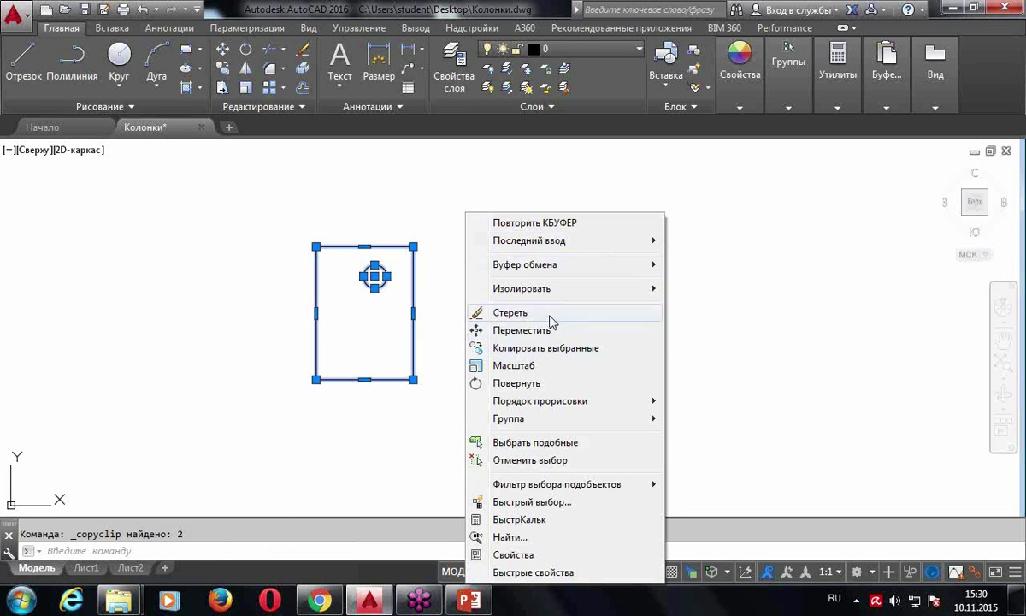
click(463, 190)
right_click(463, 190)
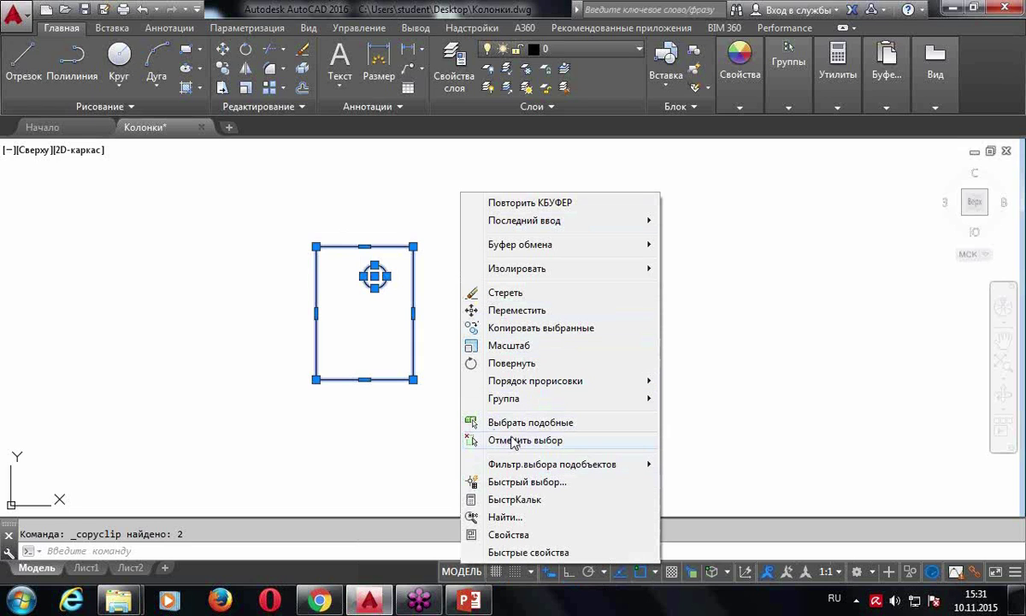
mouse_move(525, 264)
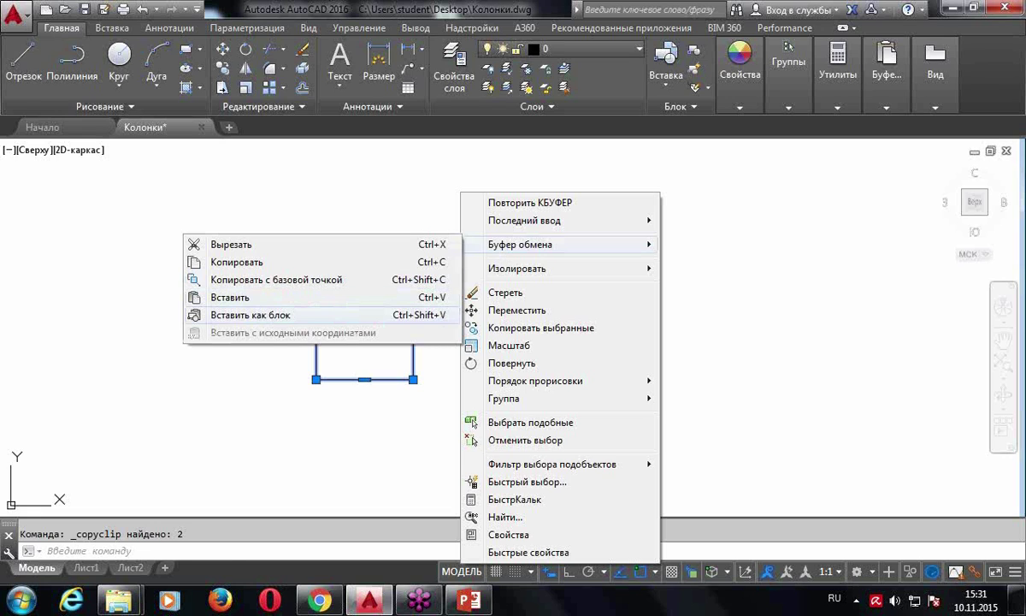
click(253, 314)
click(526, 355)
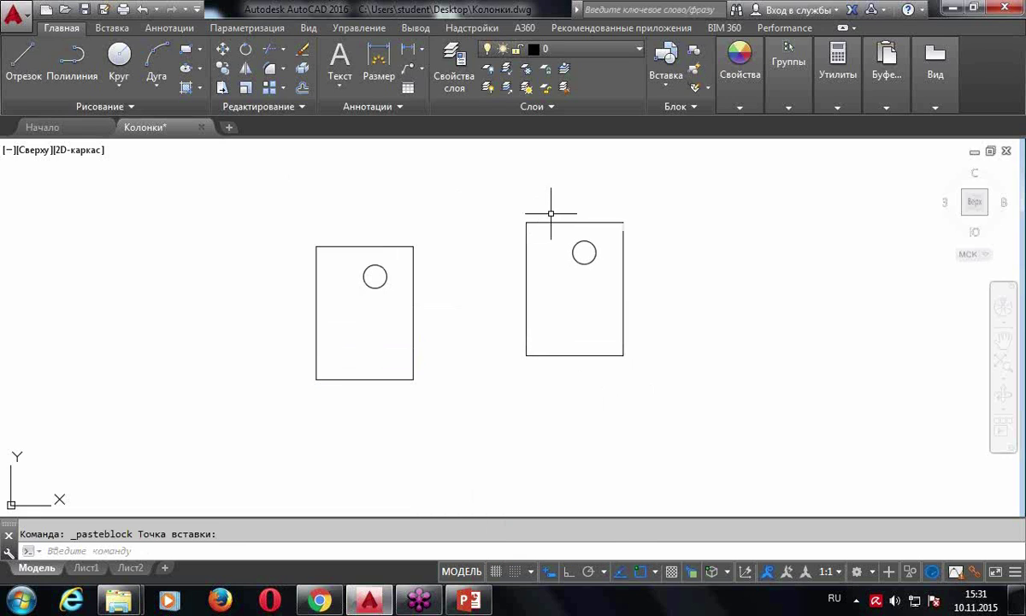
Select and deselect the pasted block to check it
click(626, 256)
key(Escape)
click(618, 257)
key(Escape)
click(554, 223)
key(Escape)
click(680, 106)
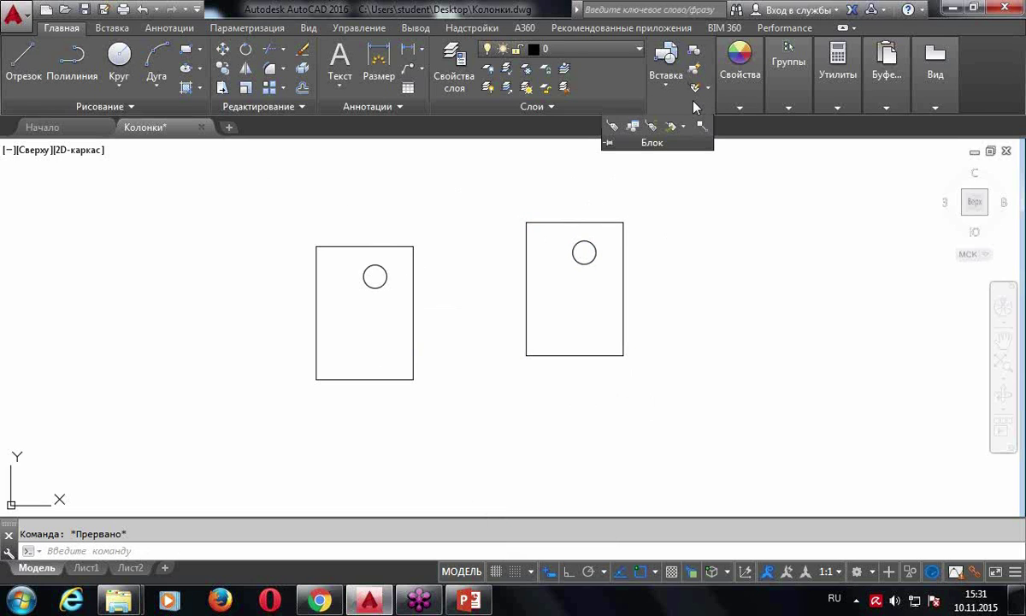
click(696, 53)
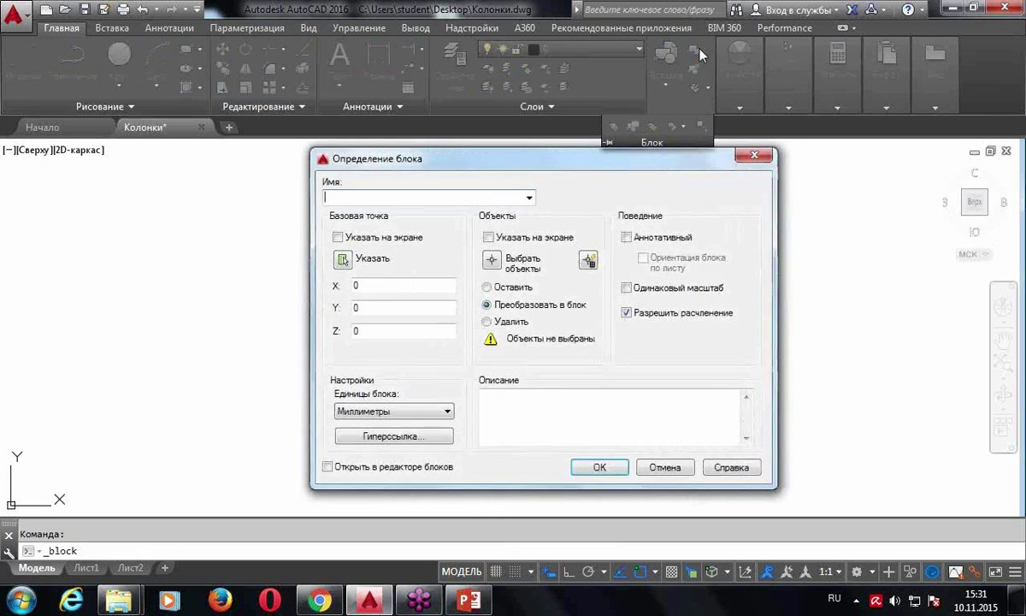
key(Escape)
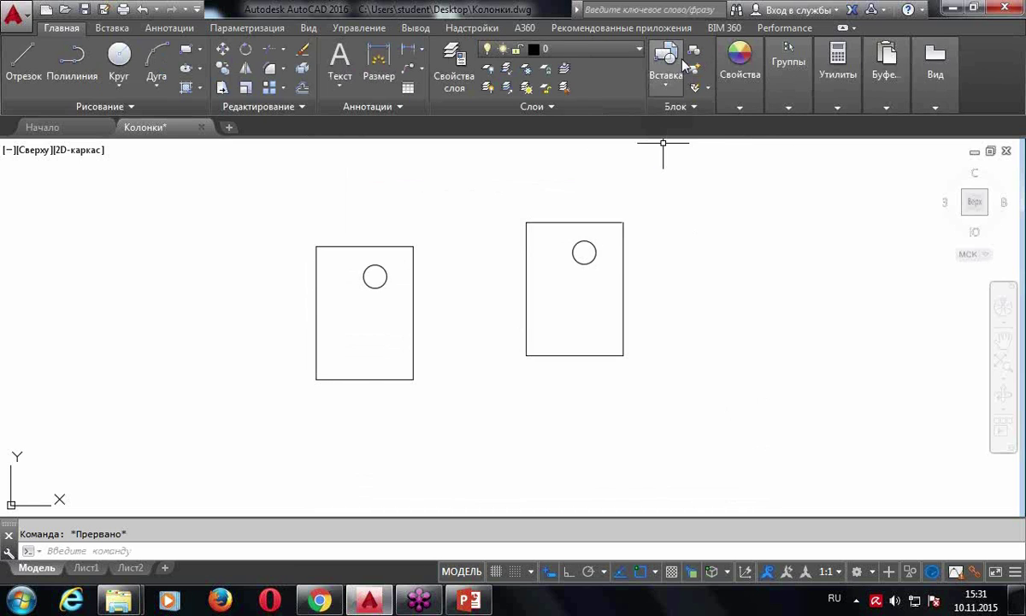
click(694, 51)
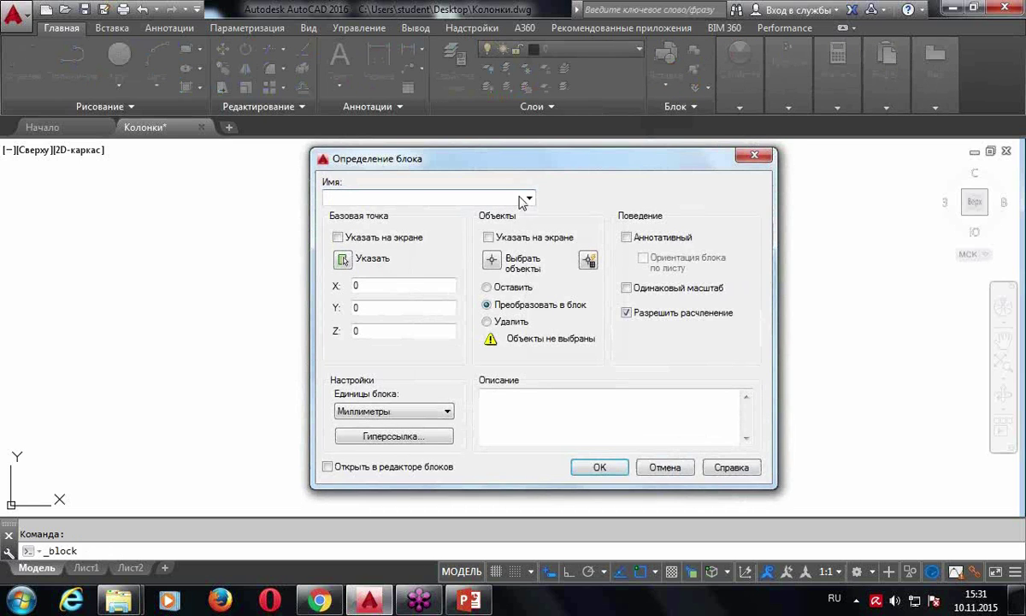
click(528, 199)
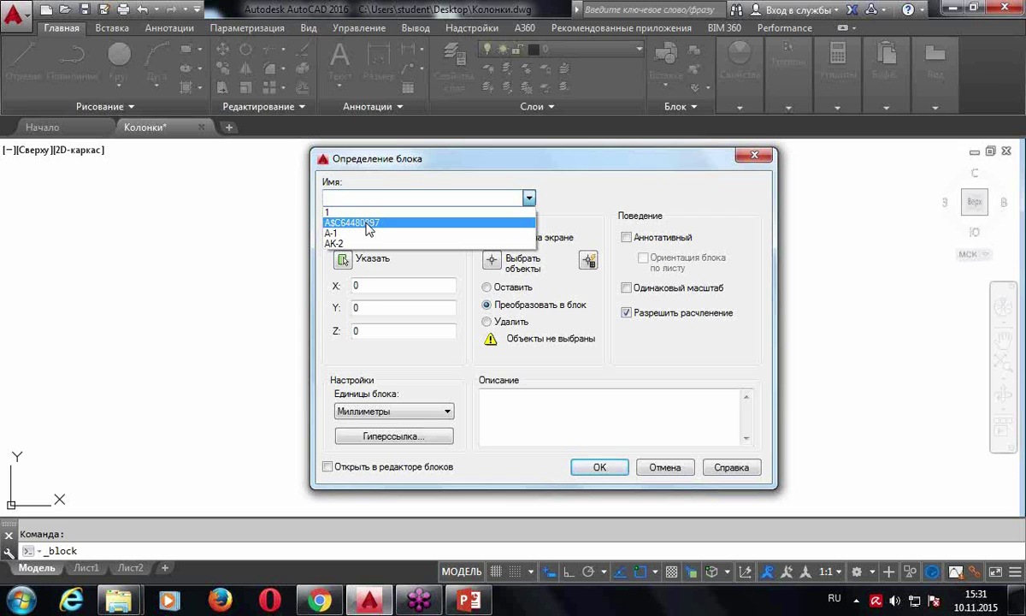
key(Escape)
key(Escape)
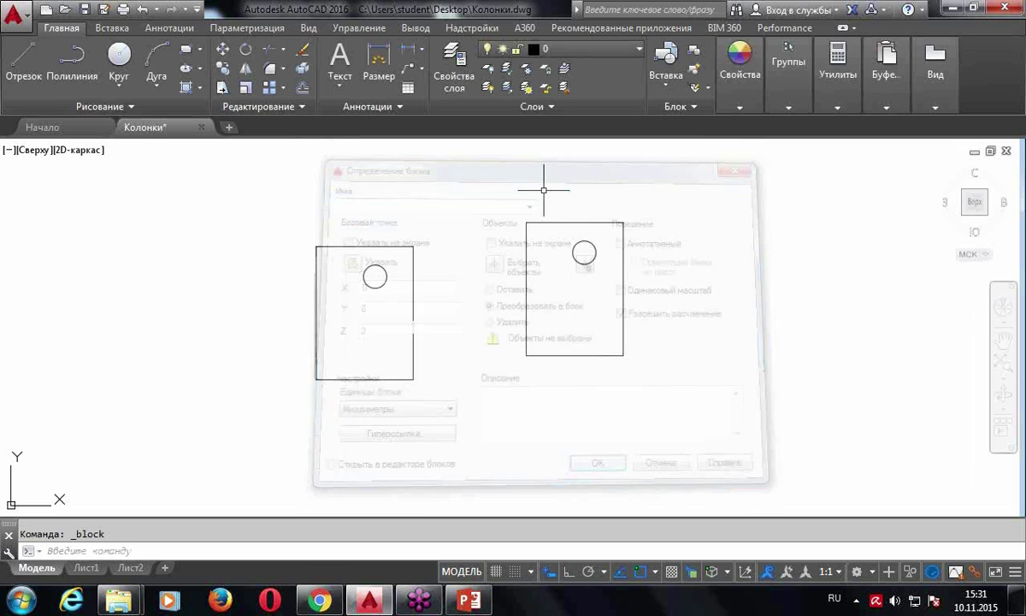
click(594, 219)
key(Escape)
click(606, 222)
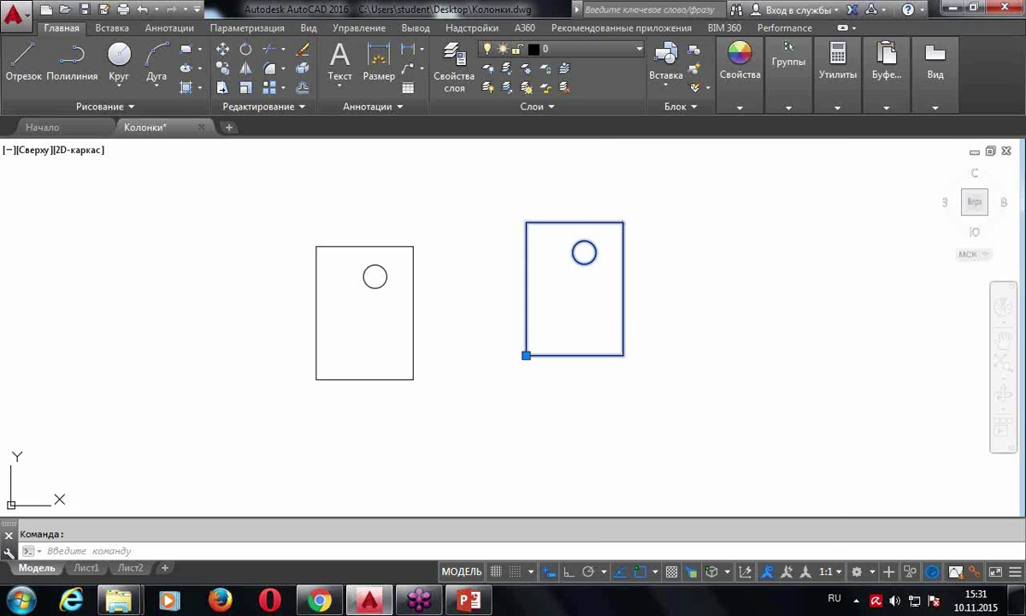
right_click(604, 225)
click(623, 152)
key(Escape)
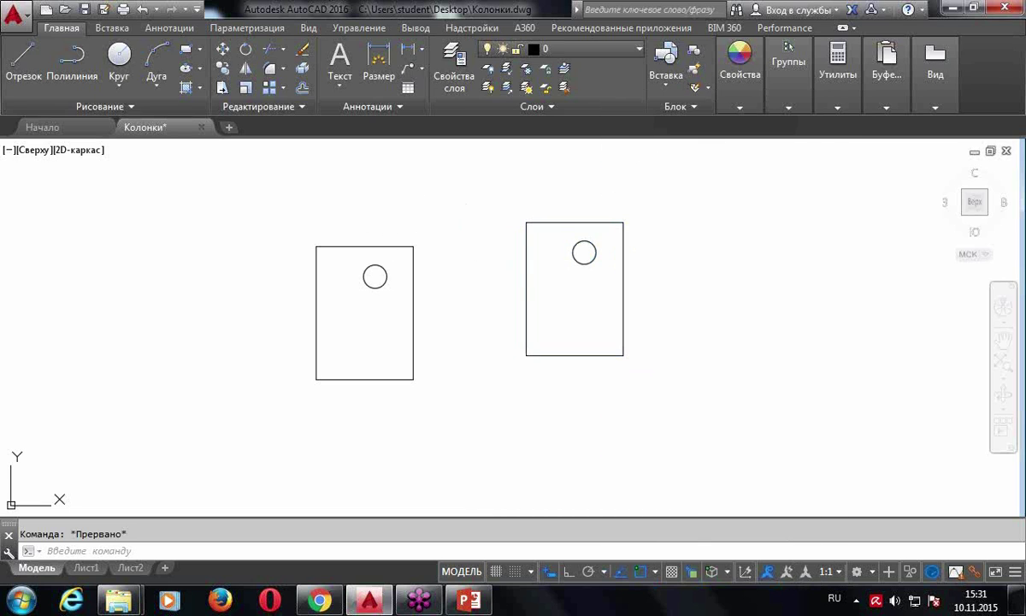
right_click(467, 231)
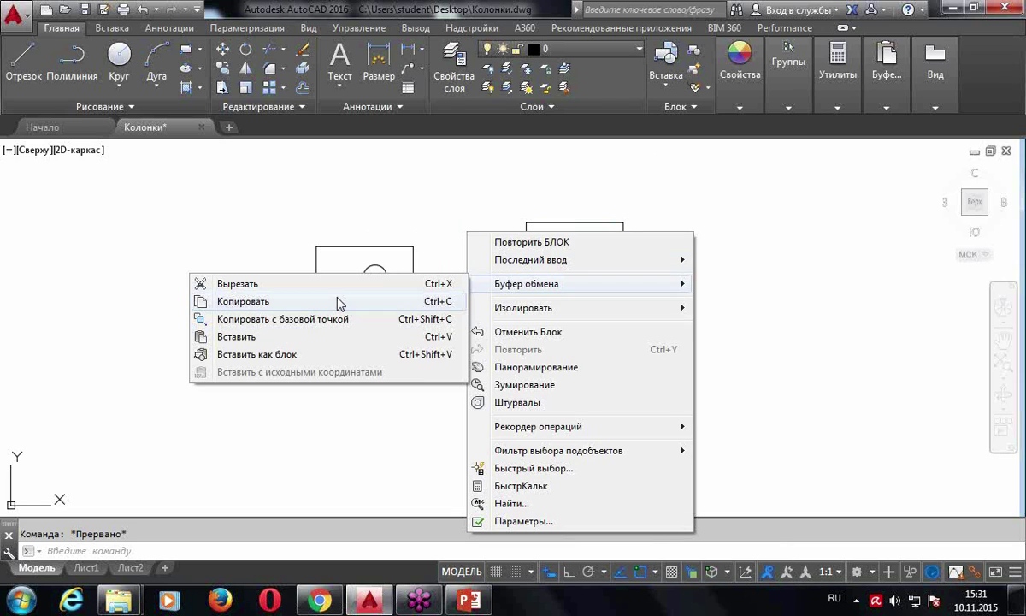
key(Escape)
click(608, 220)
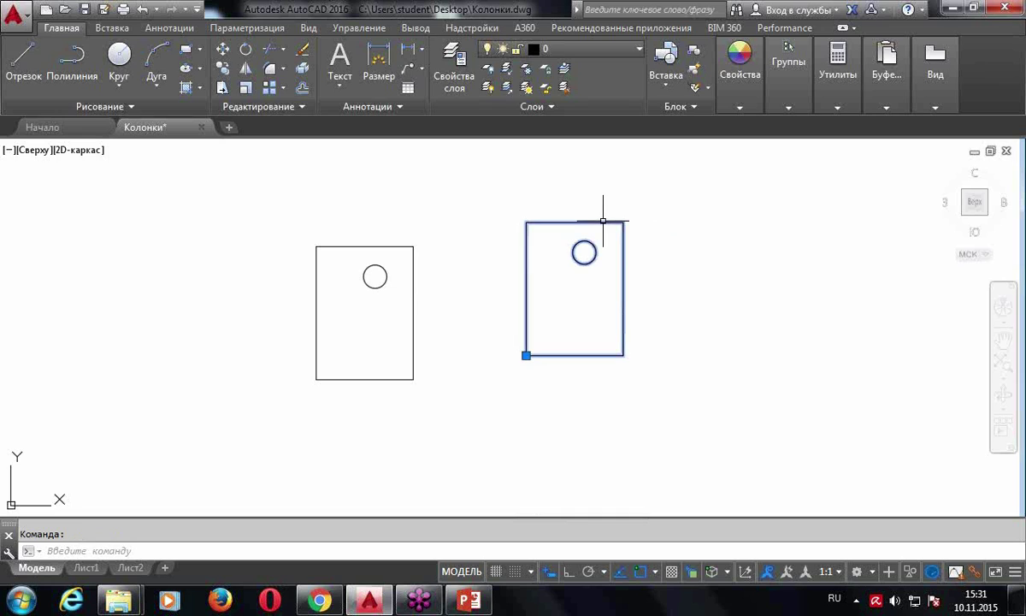
key(Escape)
middle_drag(649, 211, 581, 217)
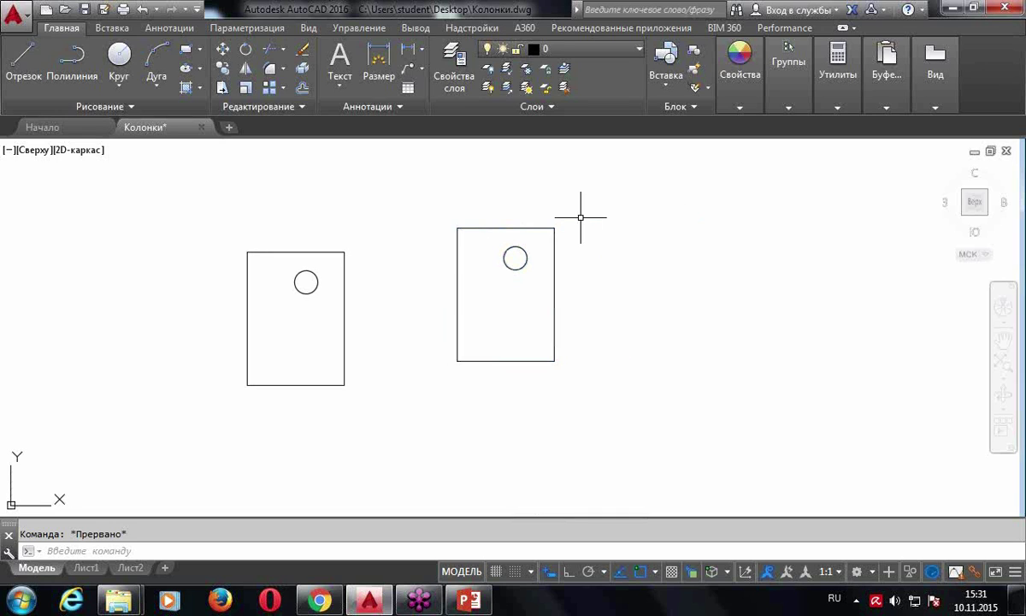
middle_drag(624, 266, 584, 298)
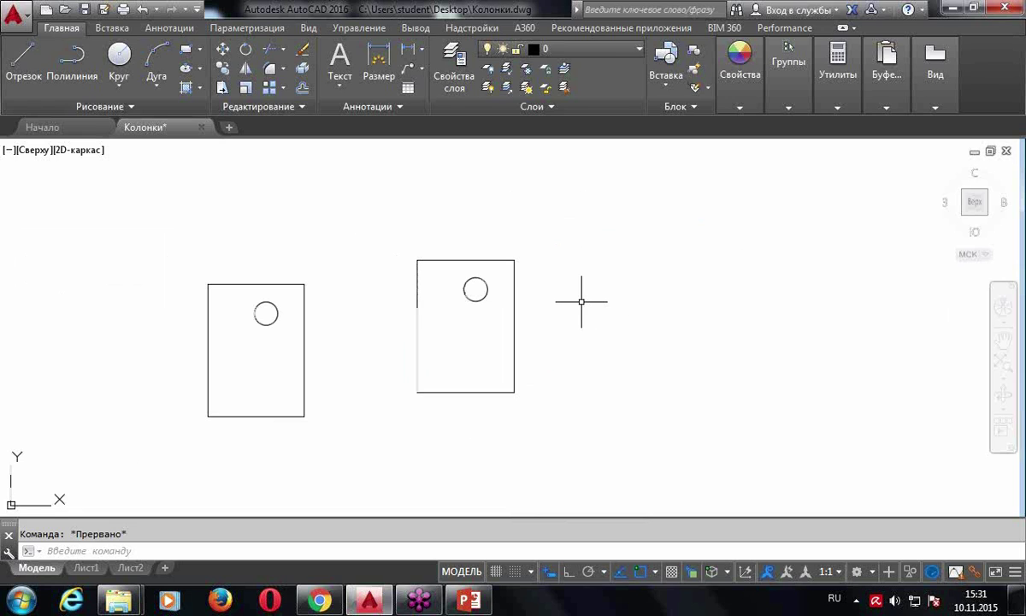
text(п)
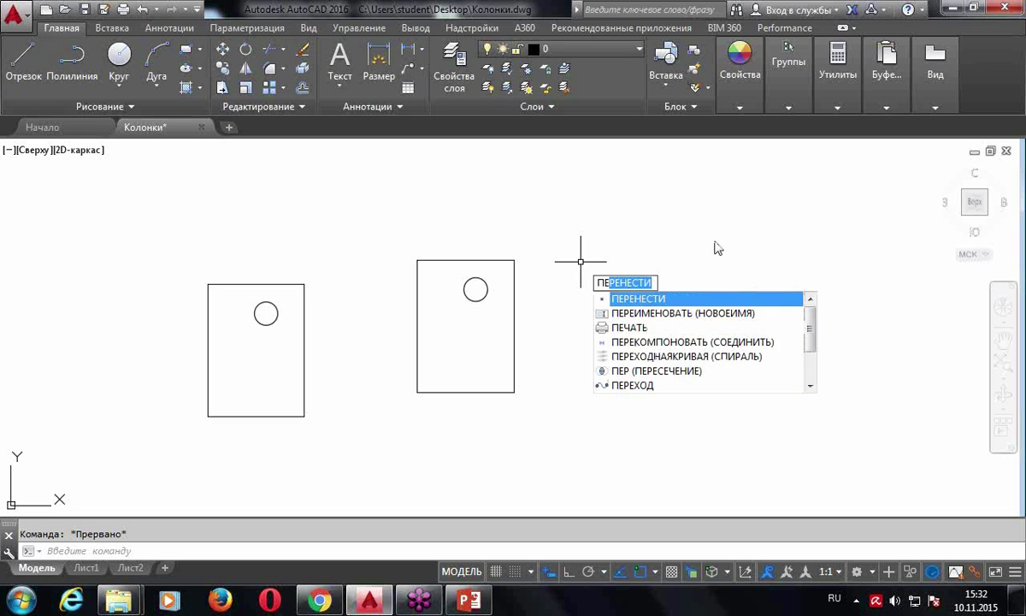
text(ре)
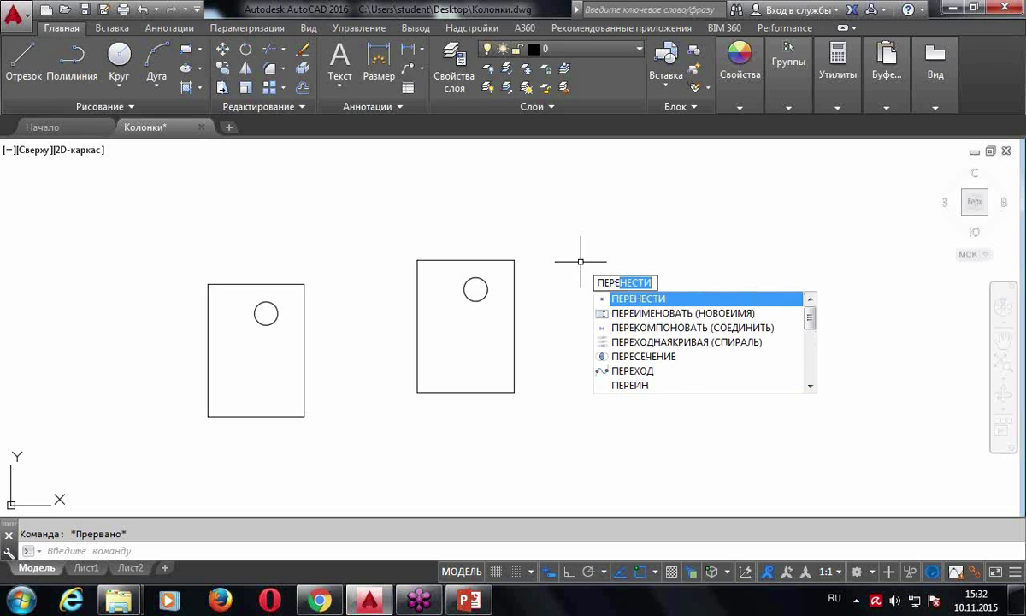
text(и)
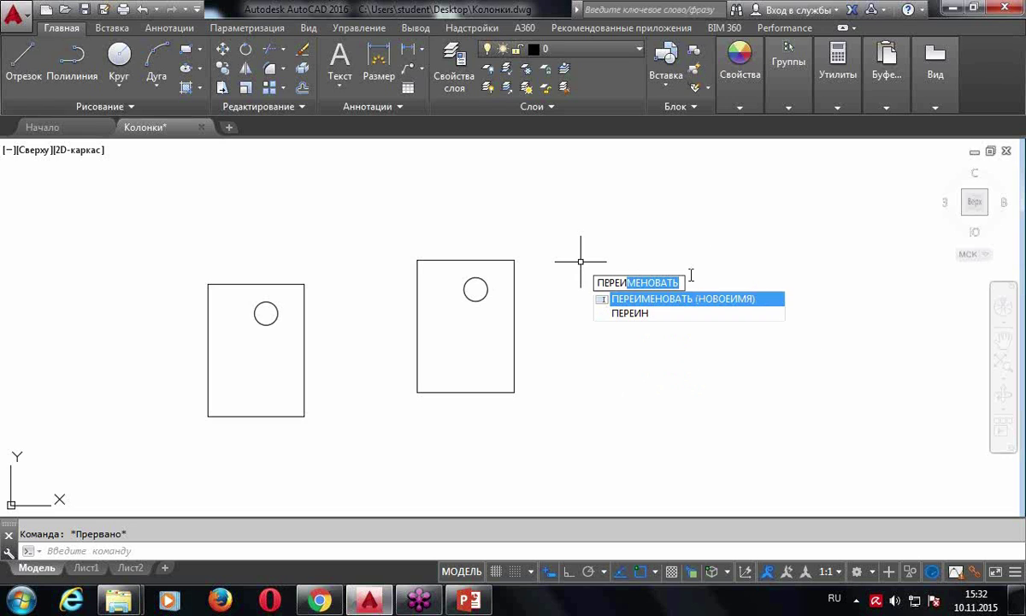
Rename block A$C64480897 to 22
click(667, 317)
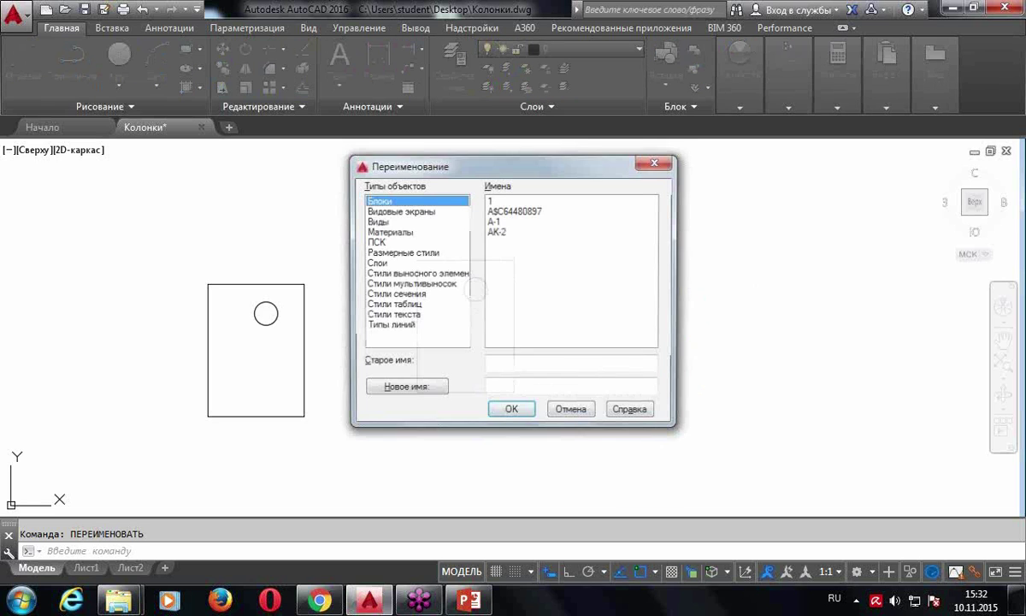
click(515, 210)
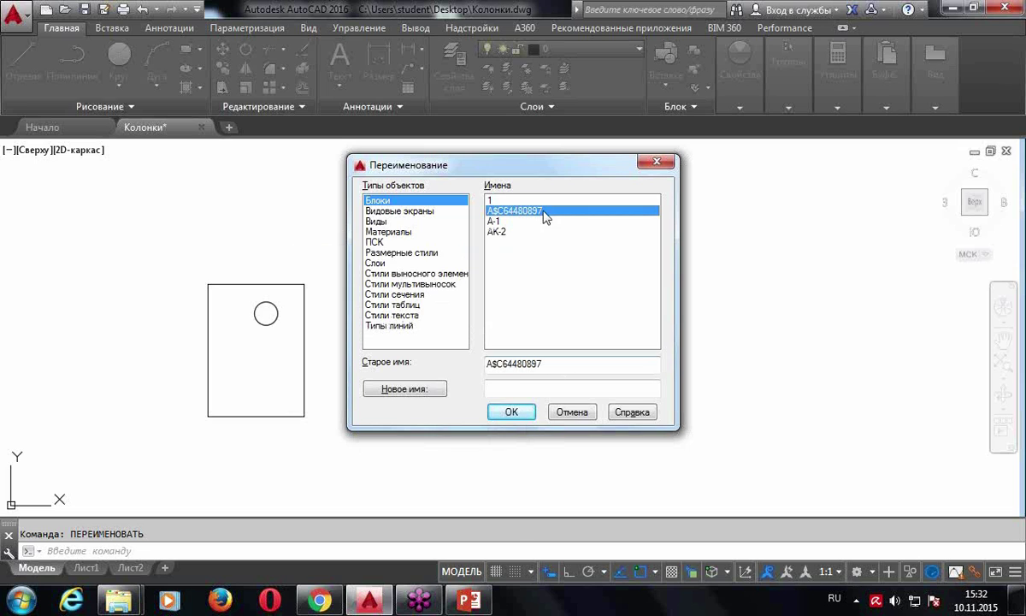
click(540, 387)
text(22)
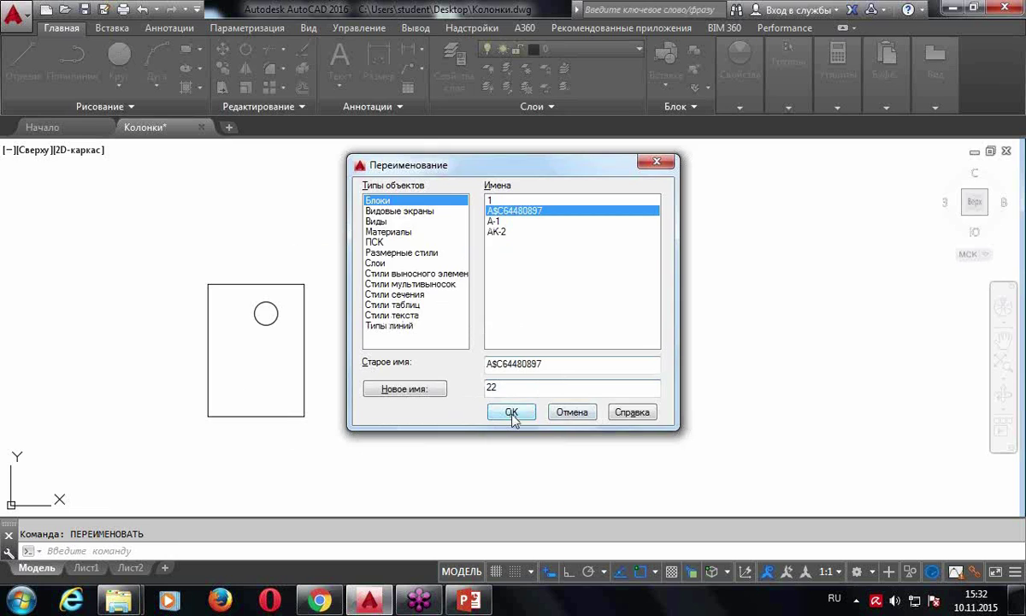
click(511, 412)
Open the right block's properties to confirm its name is 22
click(499, 257)
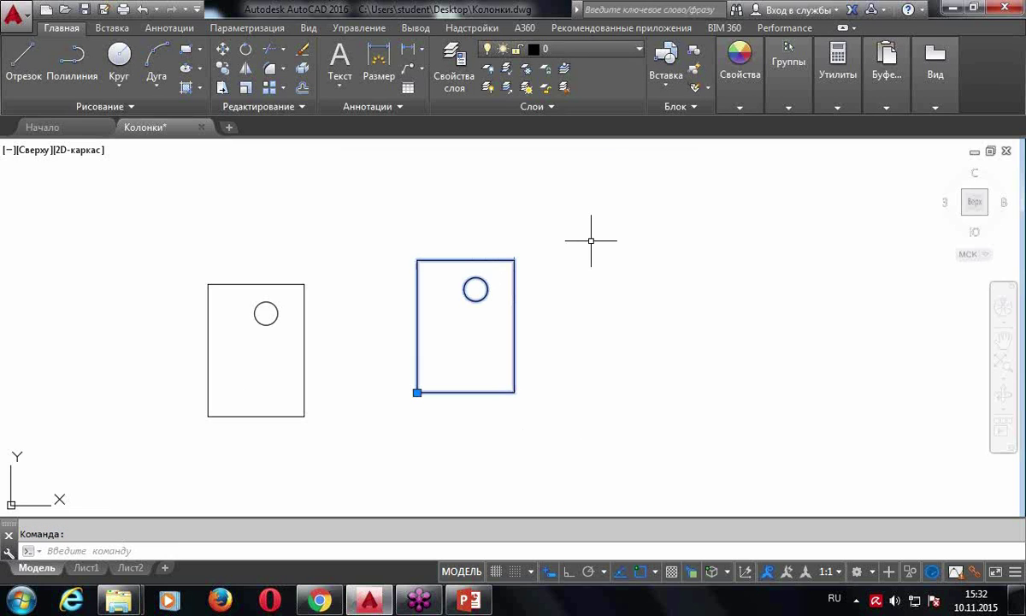
key(ctrl+1)
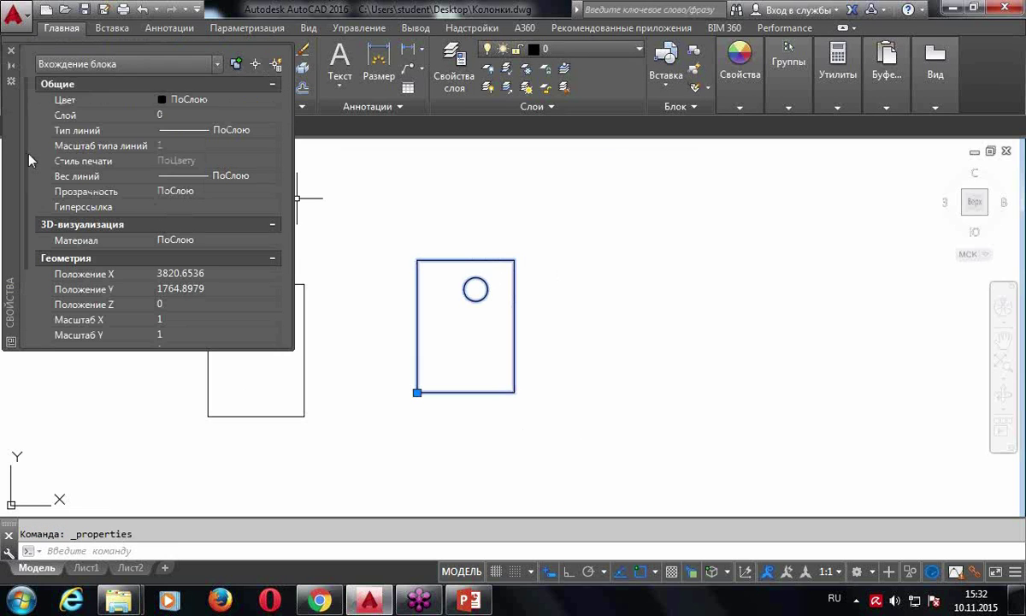
scroll(27, 171, down, 2)
scroll(26, 239, down, 2)
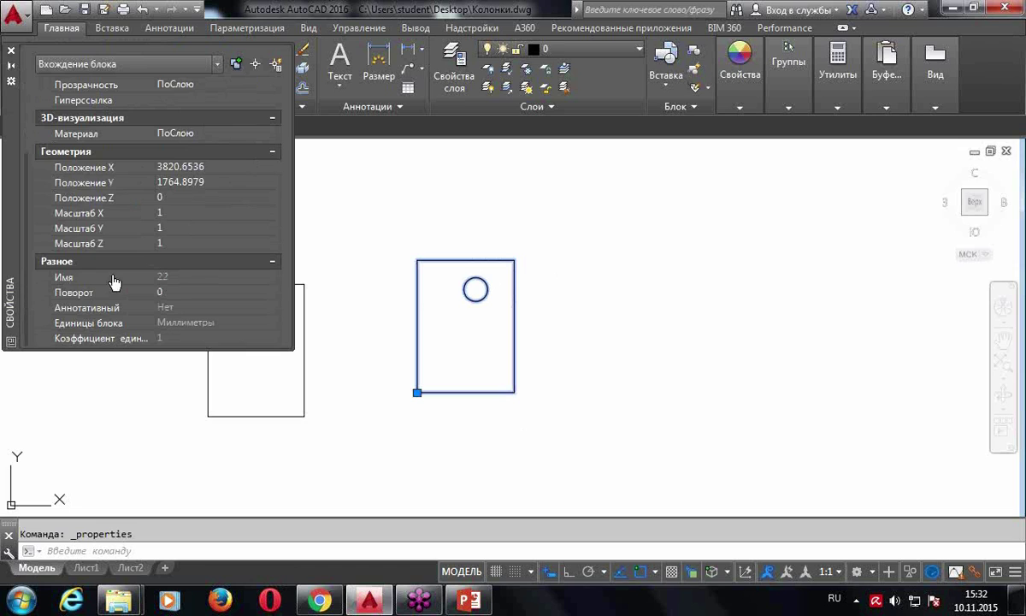
Close Properties and erase the two small objects with a crossing selection
click(11, 50)
key(Escape)
scroll(602, 272, down, 5)
scroll(602, 273, down, 3)
scroll(639, 321, up, 3)
scroll(615, 411, down, 3)
click(580, 407)
click(513, 325)
key(Delete)
middle_click(531, 321)
Erase the remaining block and zoom to the drawing extents
scroll(481, 390, down, 3)
click(584, 355)
click(414, 263)
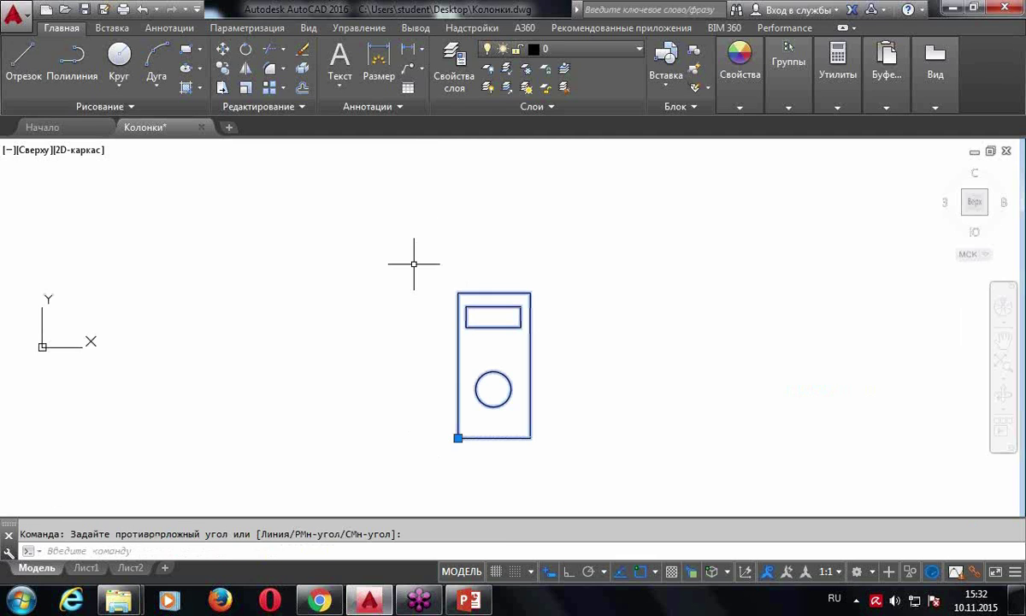
key(Delete)
middle_click(257, 342)
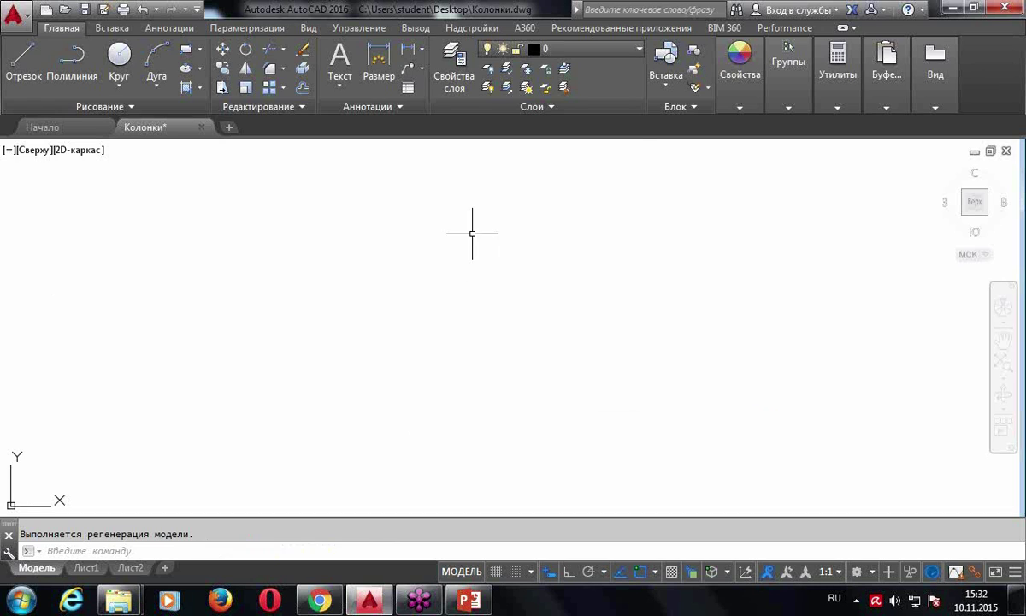
Insert an AK-2 block with Мощность 1, Цена колонки 2 and Вес 3
click(663, 59)
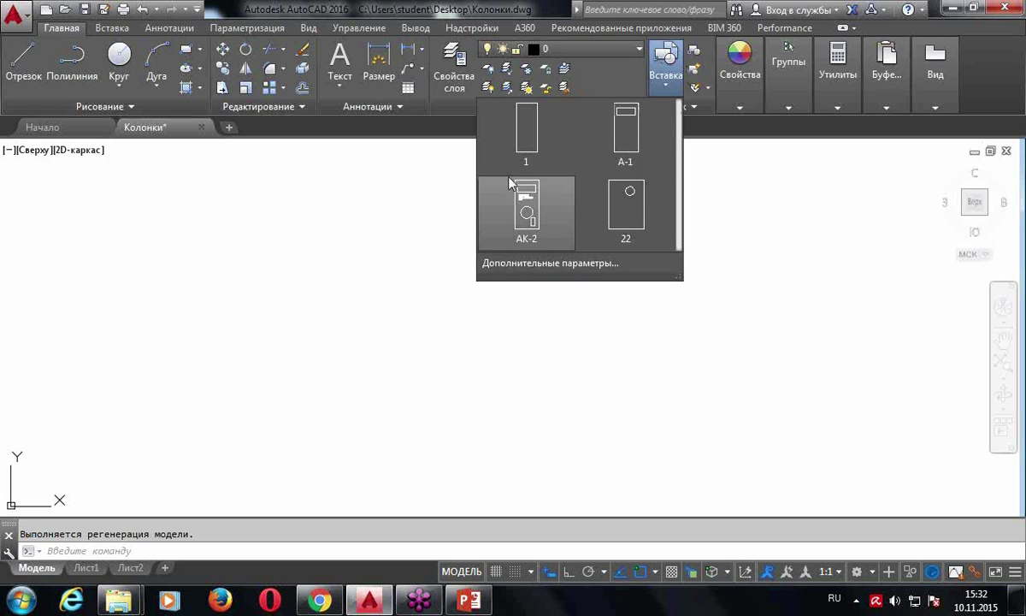
click(532, 196)
click(310, 369)
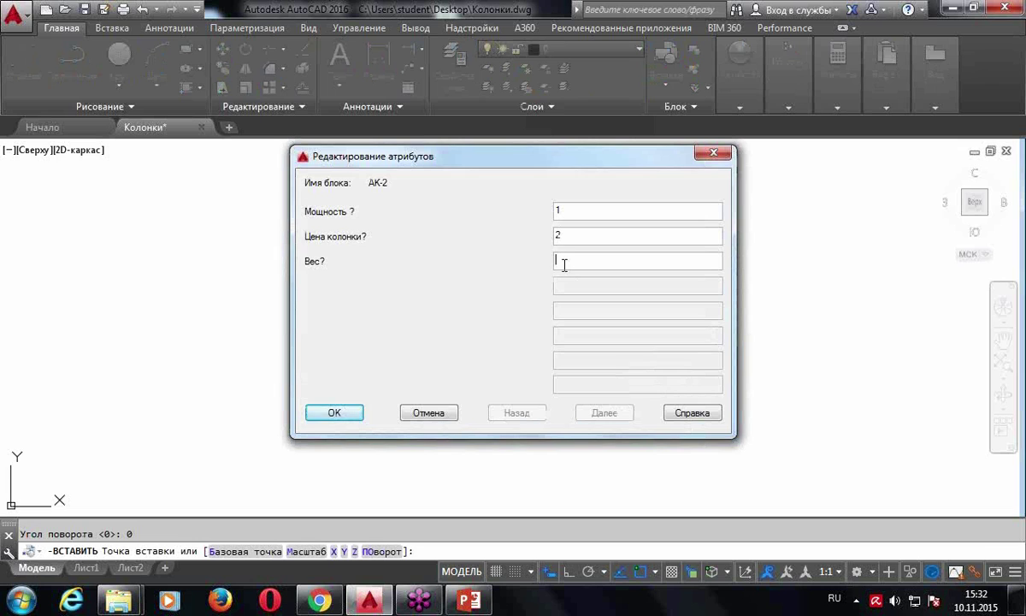
text(3)
click(332, 413)
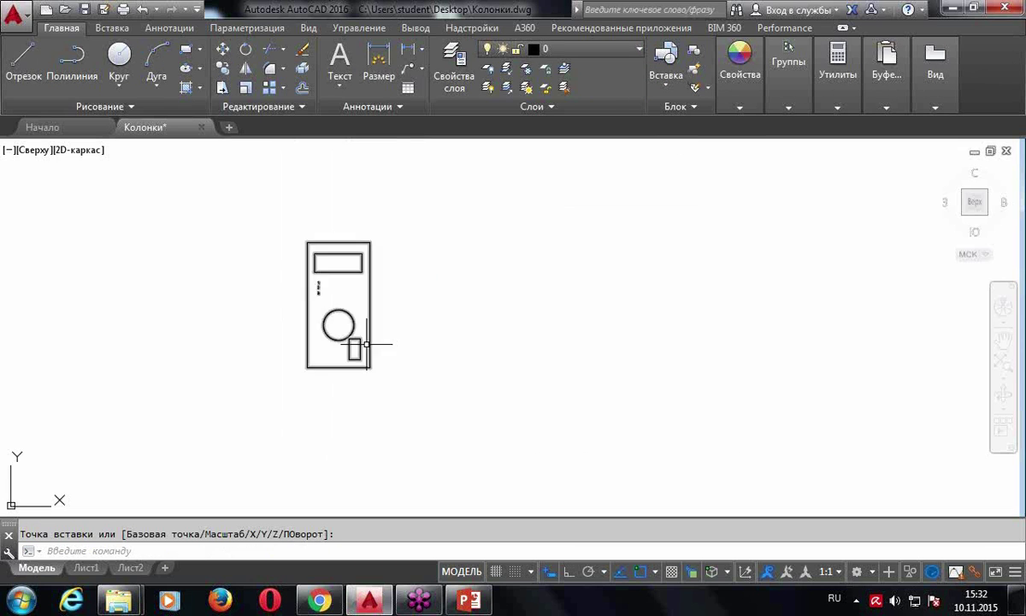
middle_drag(516, 304, 578, 321)
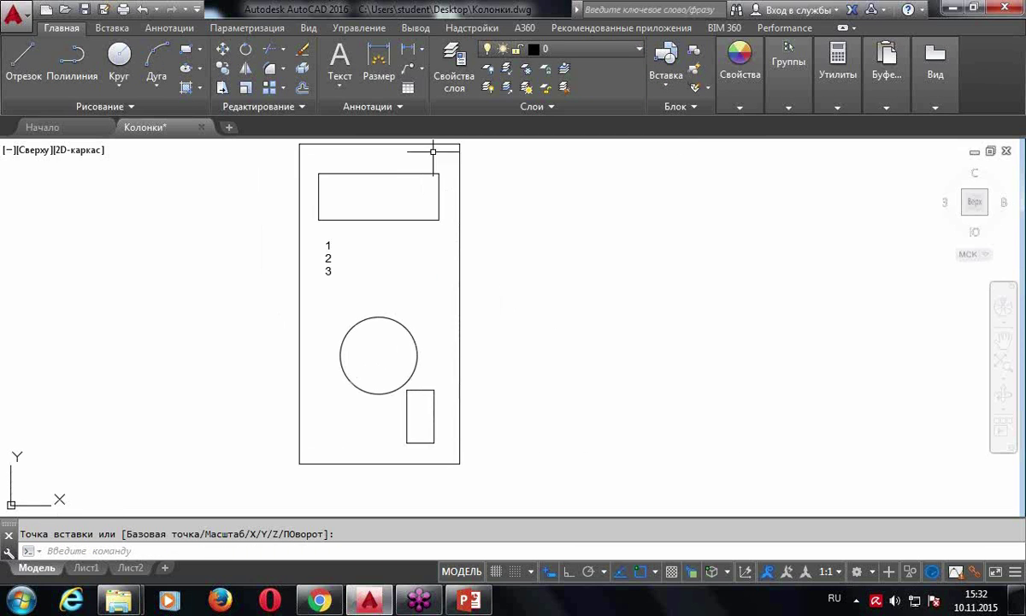
scroll(653, 259, down, 2)
scroll(653, 259, down, 2)
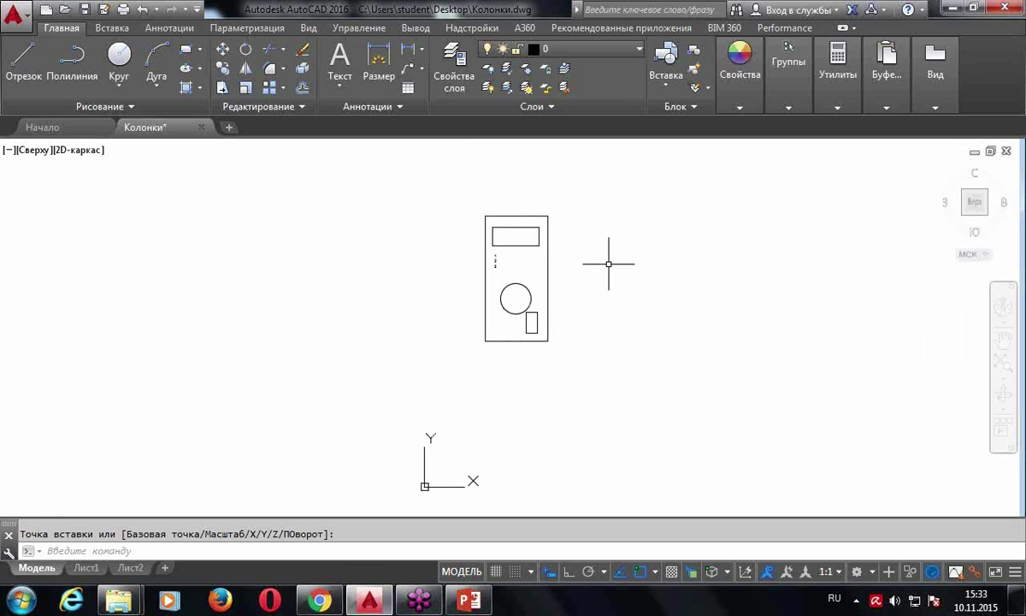
click(220, 69)
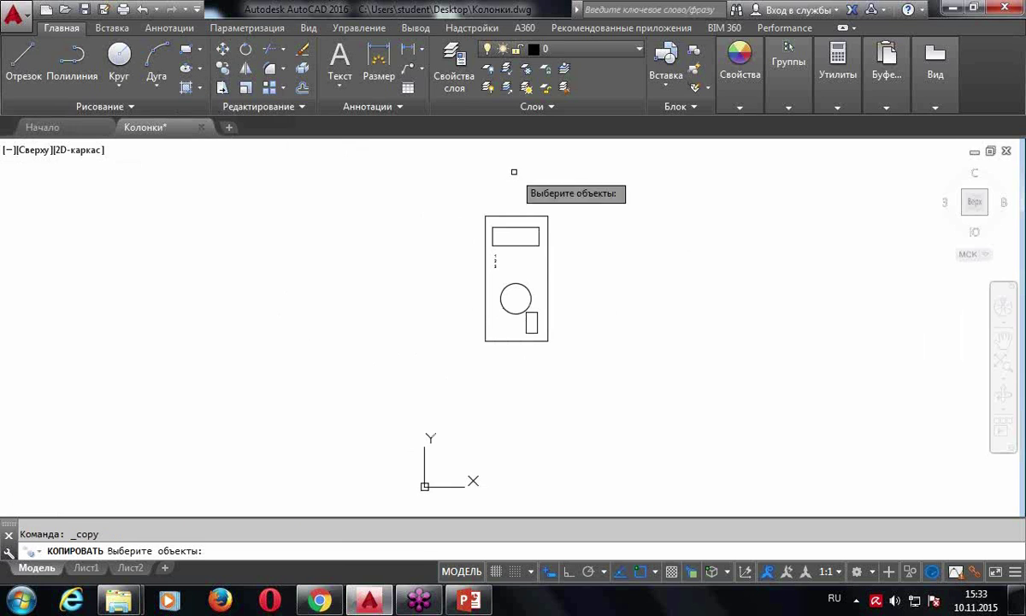
click(525, 217)
key(Return)
click(520, 193)
click(654, 192)
key(Escape)
scroll(659, 231, up, 4)
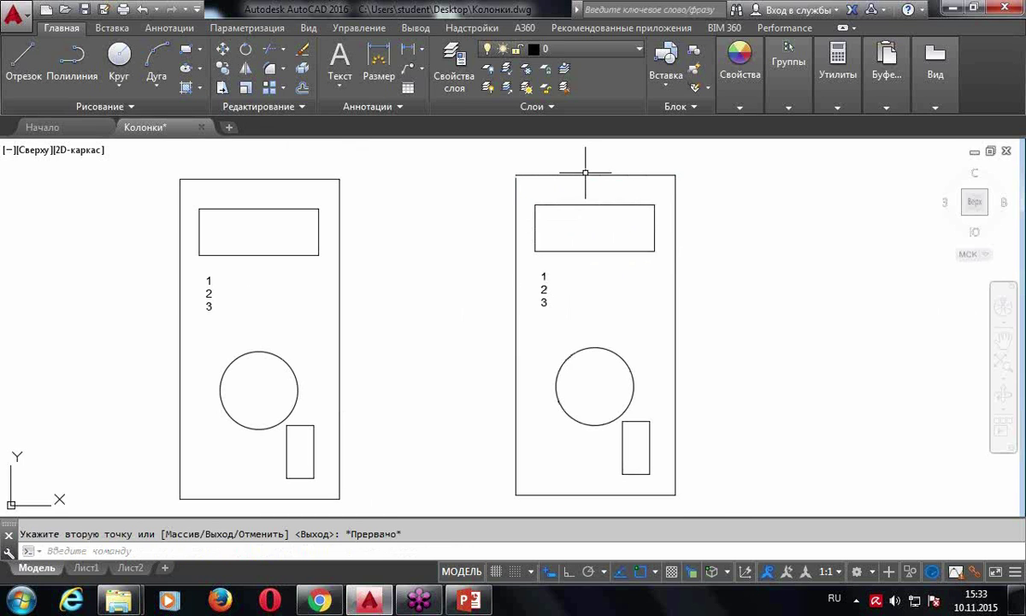
click(584, 176)
key(Delete)
scroll(573, 192, down, 4)
scroll(560, 187, down, 2)
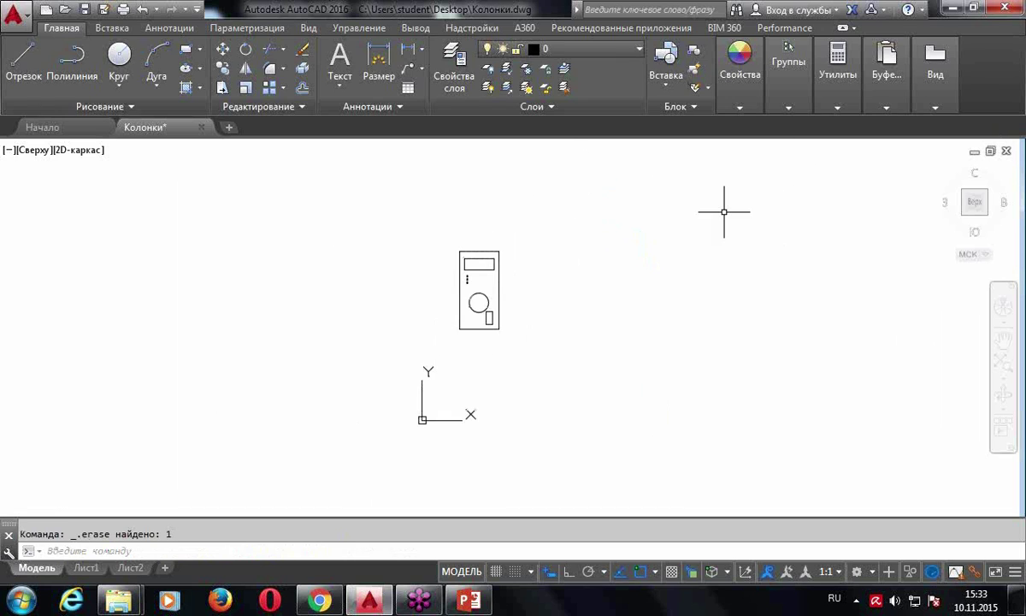
click(670, 77)
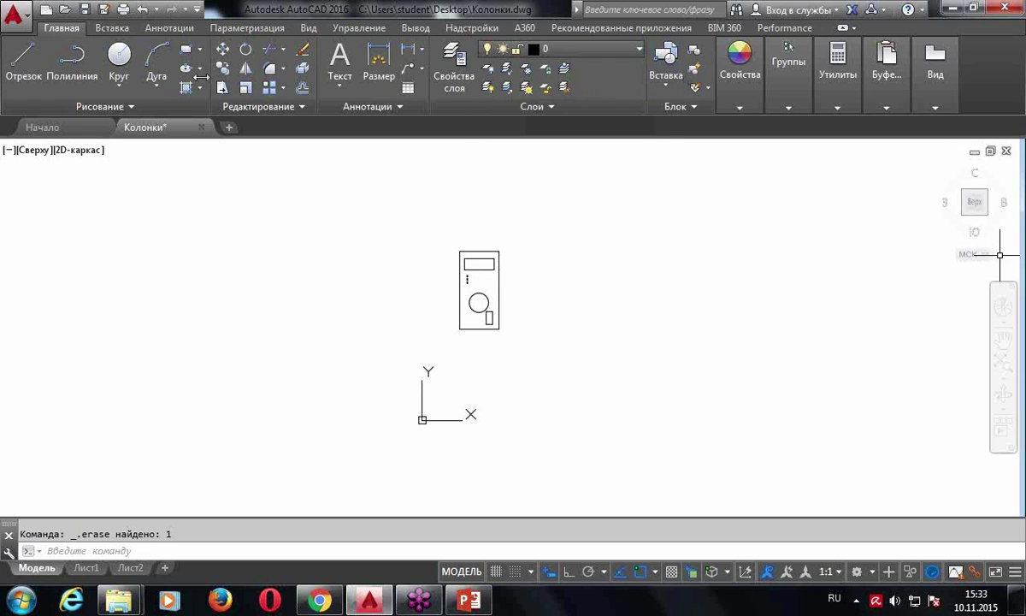
Open Purge from Drawing Utilities and expand the unused blocks 1, 22 and А-1
text(оч)
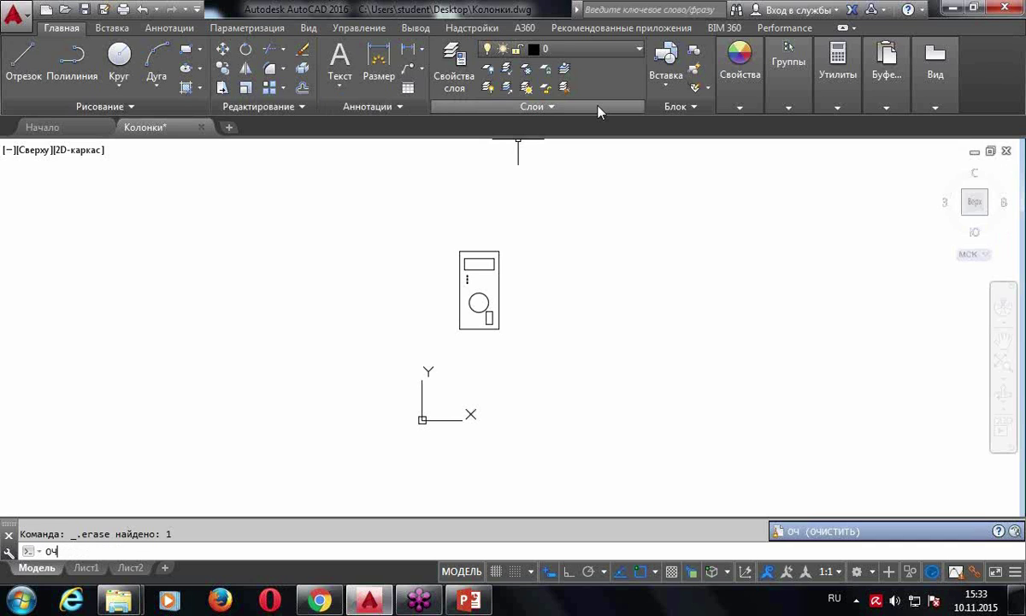
key(Escape)
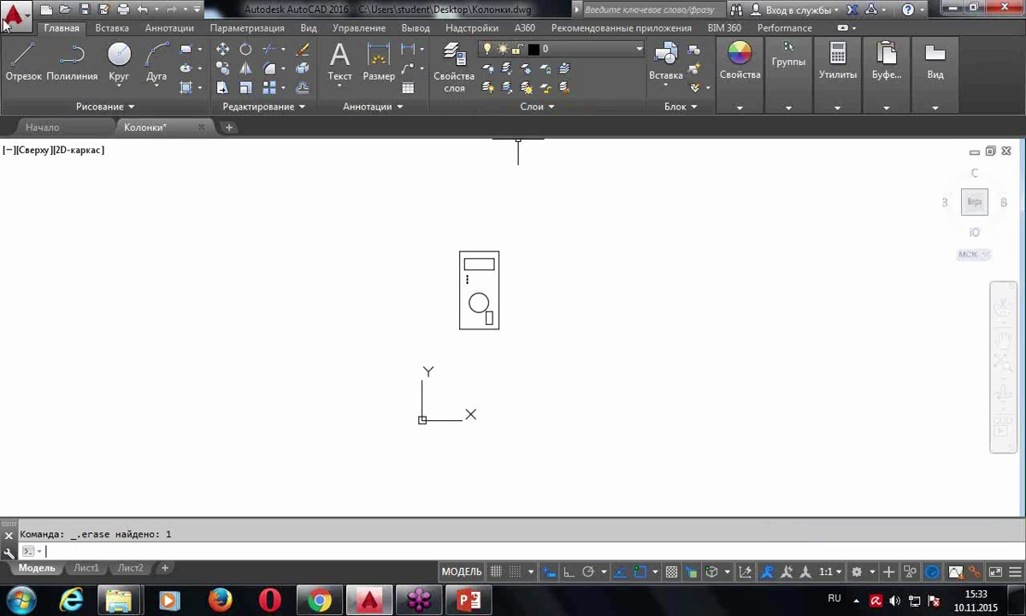
click(21, 16)
mouse_move(59, 346)
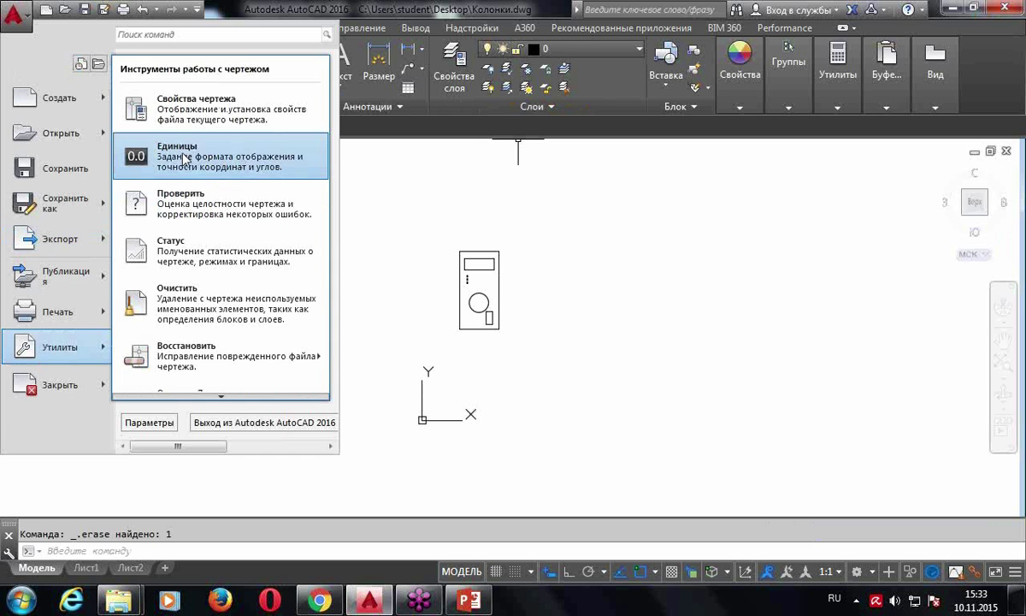
click(171, 295)
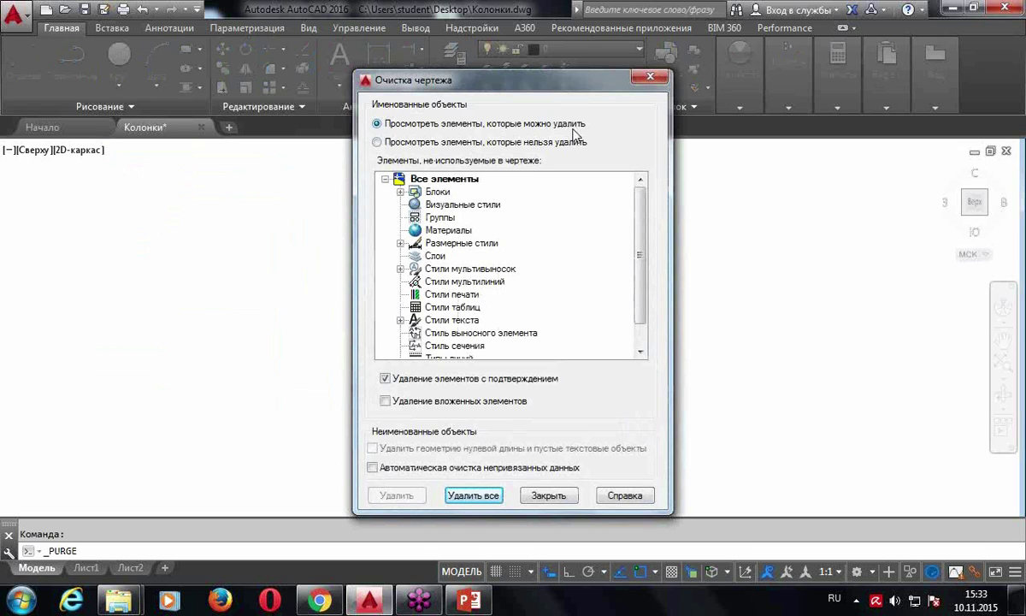
click(382, 182)
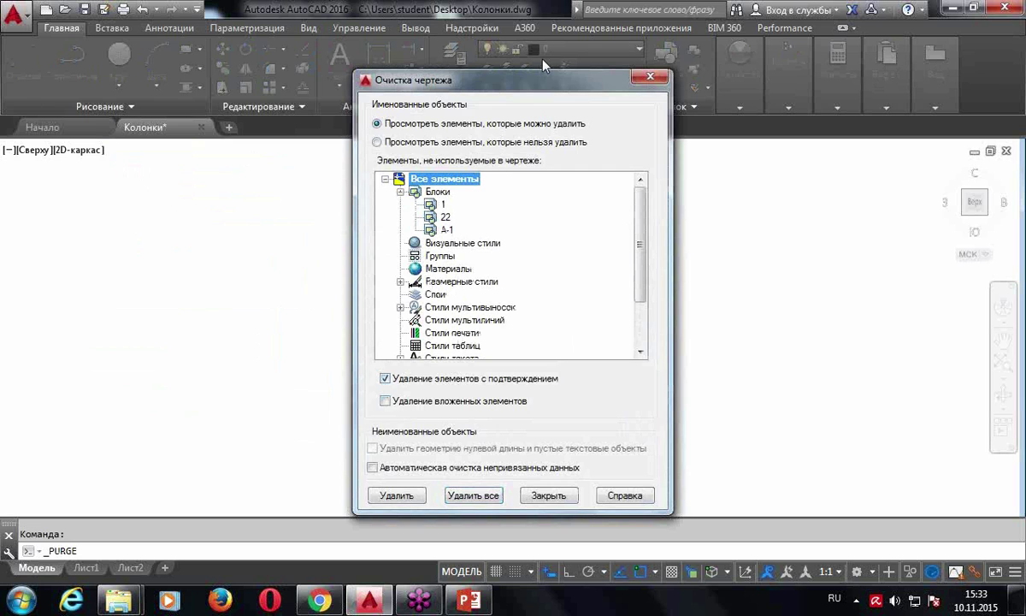
Move the purge window aside and switch to the items that cannot be purged
drag(548, 83, 265, 106)
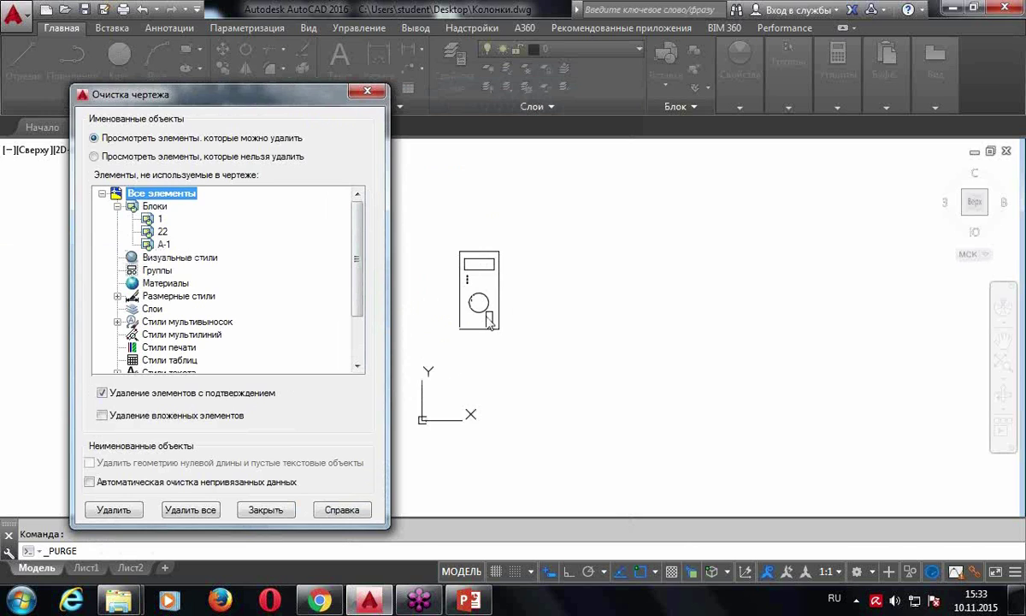
click(101, 195)
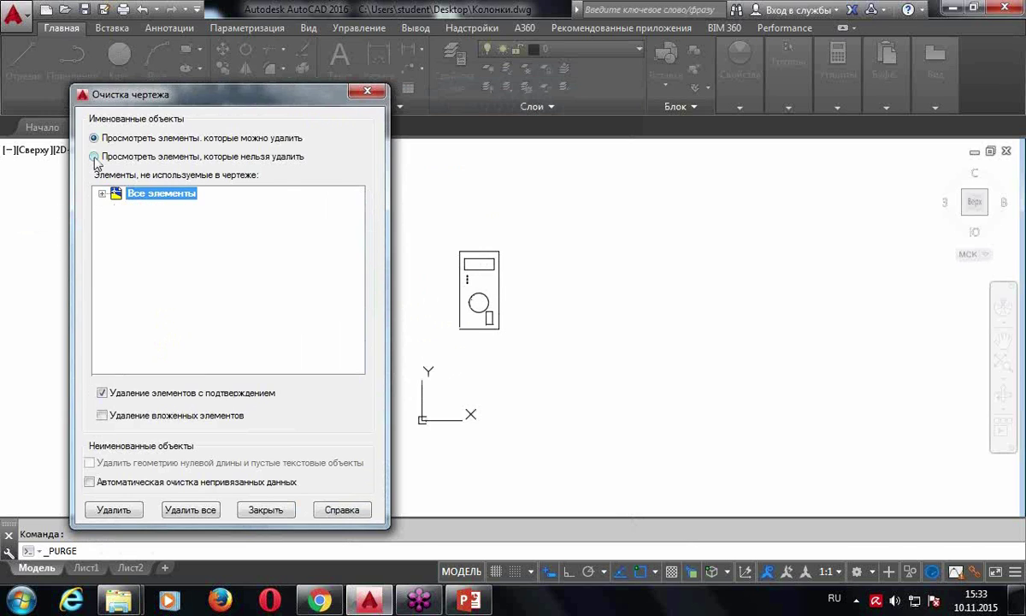
click(94, 157)
mouse_move(95, 156)
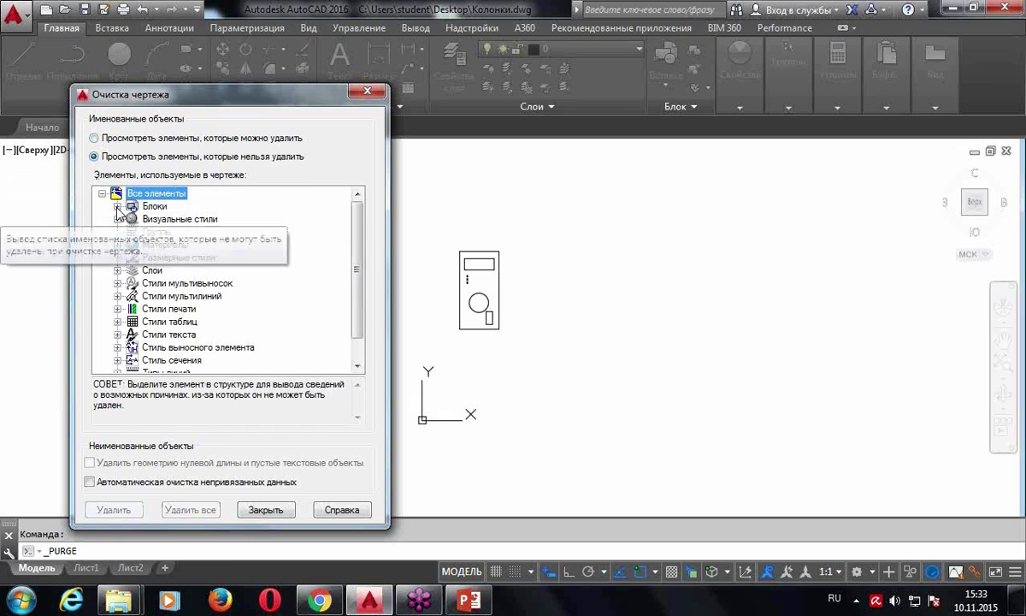
Check the non-purgeable blocks, then return to the purgeable items and expand their categories
click(117, 207)
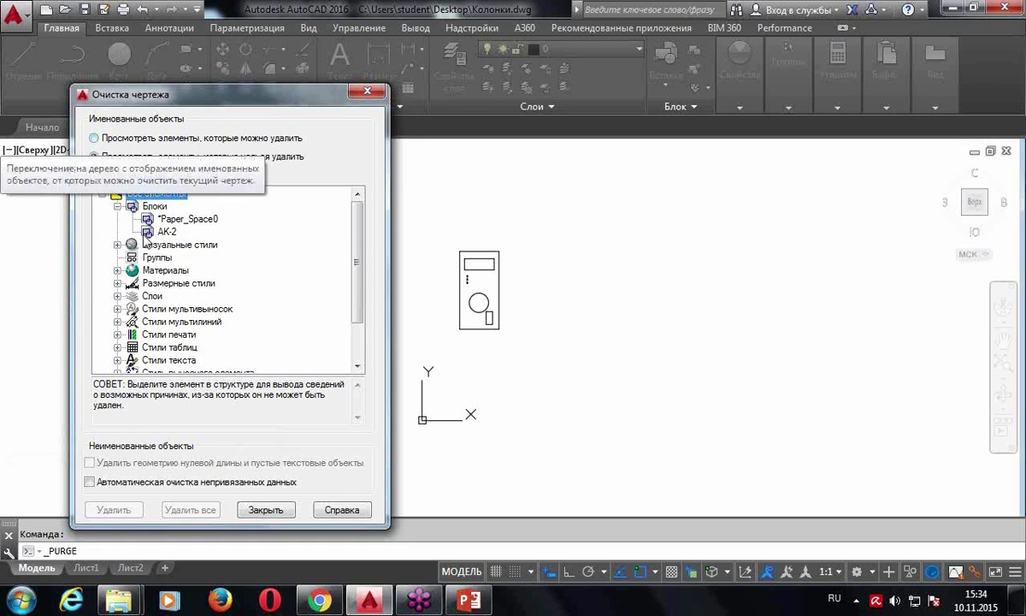
click(94, 138)
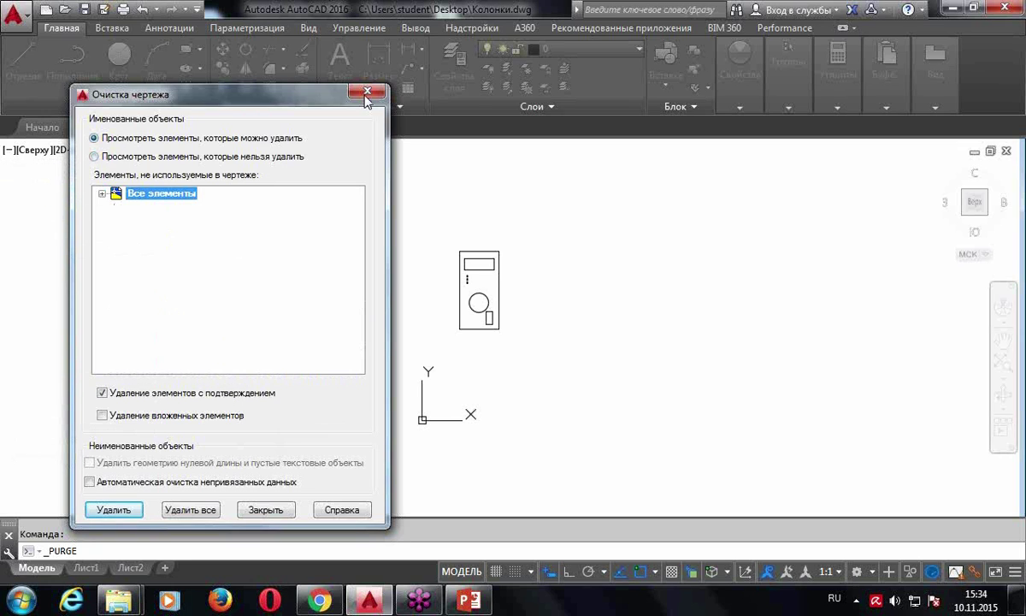
click(102, 194)
Select blocks 1, 22 and А-1, purge all of them, and close the dialog
click(154, 220)
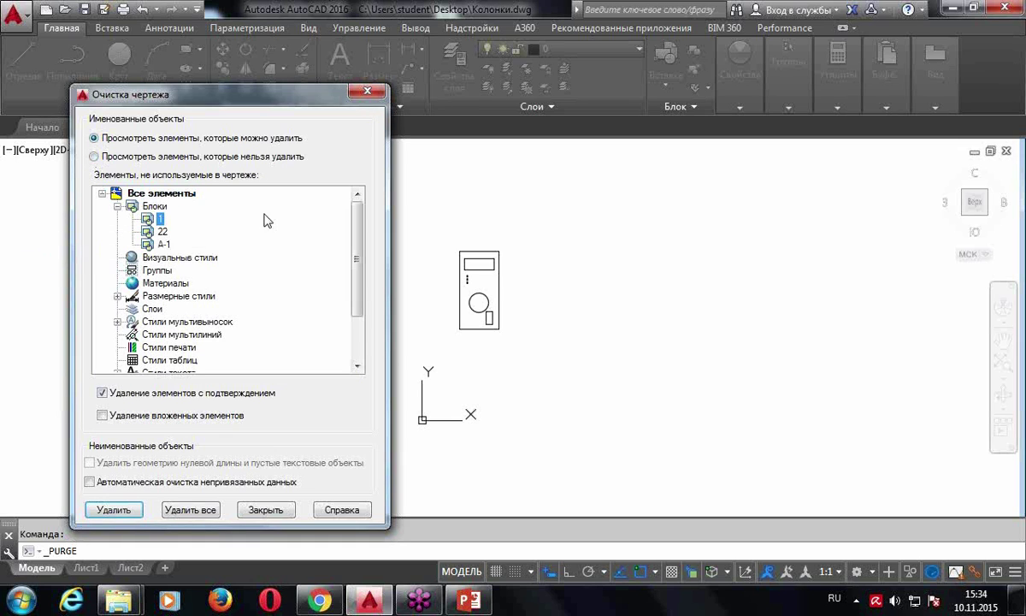
shift+click(164, 244)
click(114, 510)
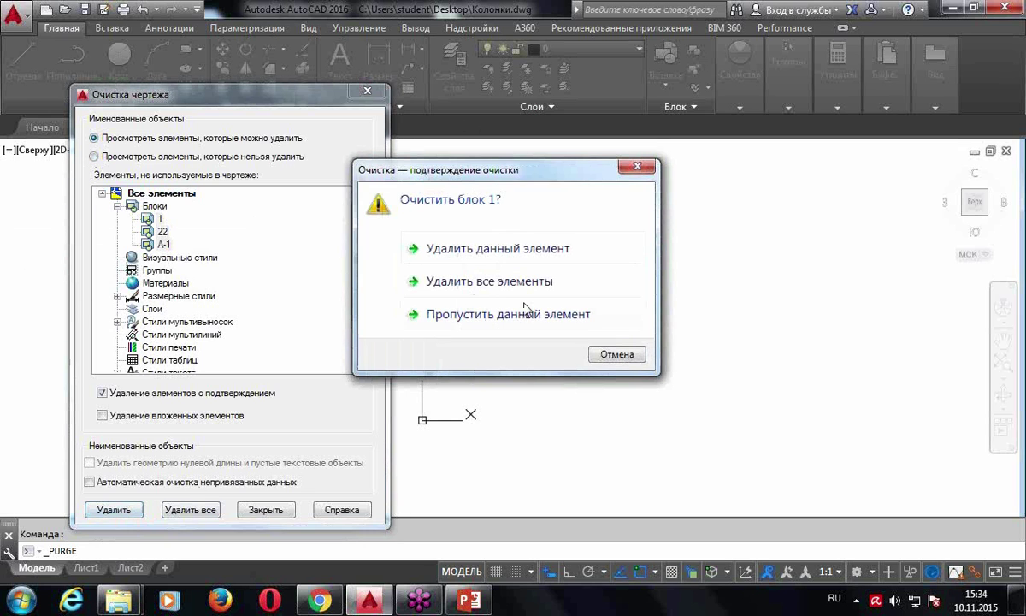
click(489, 280)
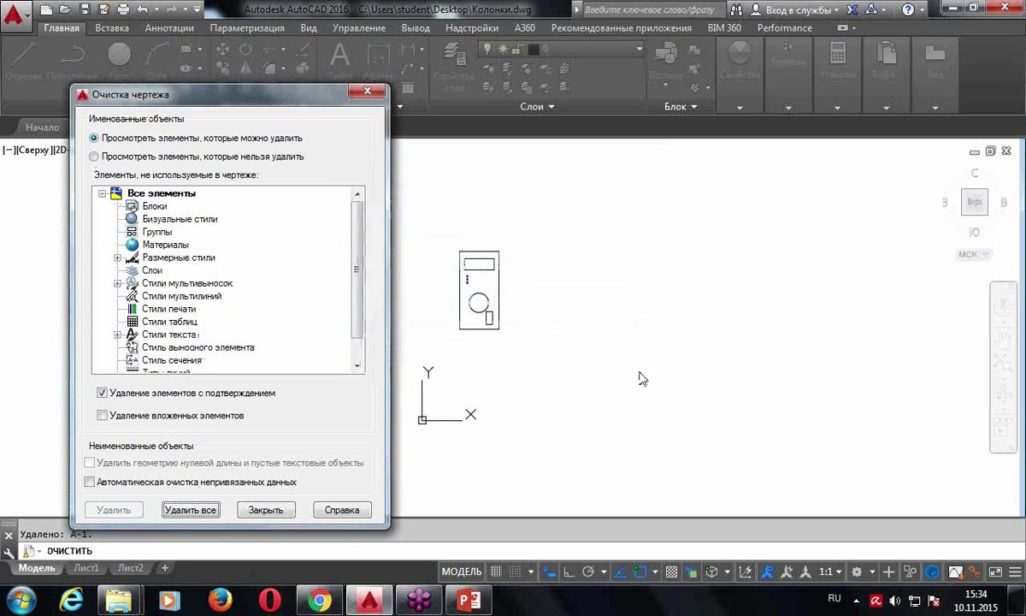
click(363, 92)
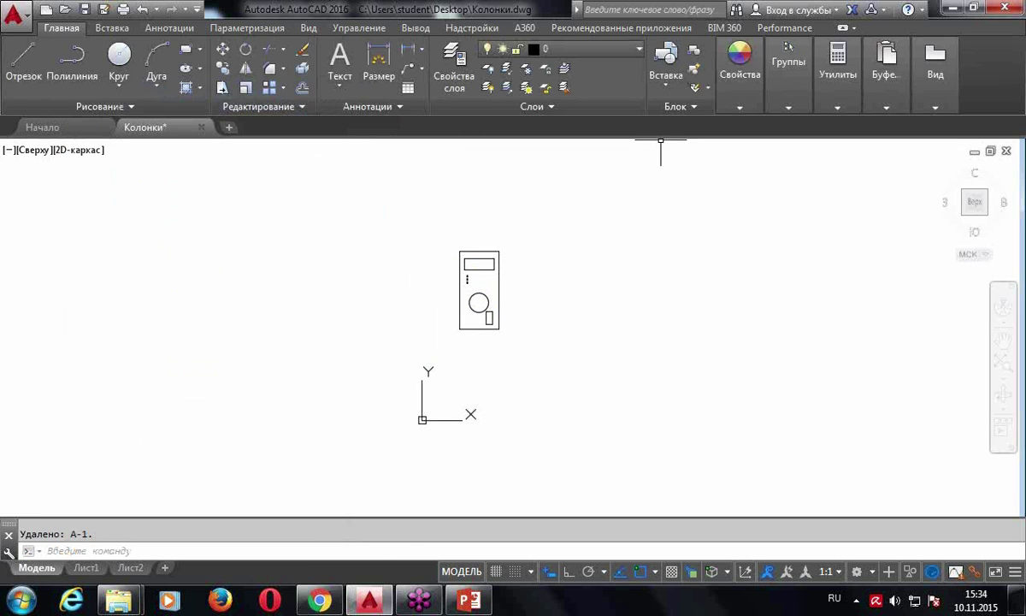
Check the remaining blocks in the Insert gallery, zoom onto the column drawing, then minimise AutoCAD
click(666, 65)
click(517, 257)
key(Escape)
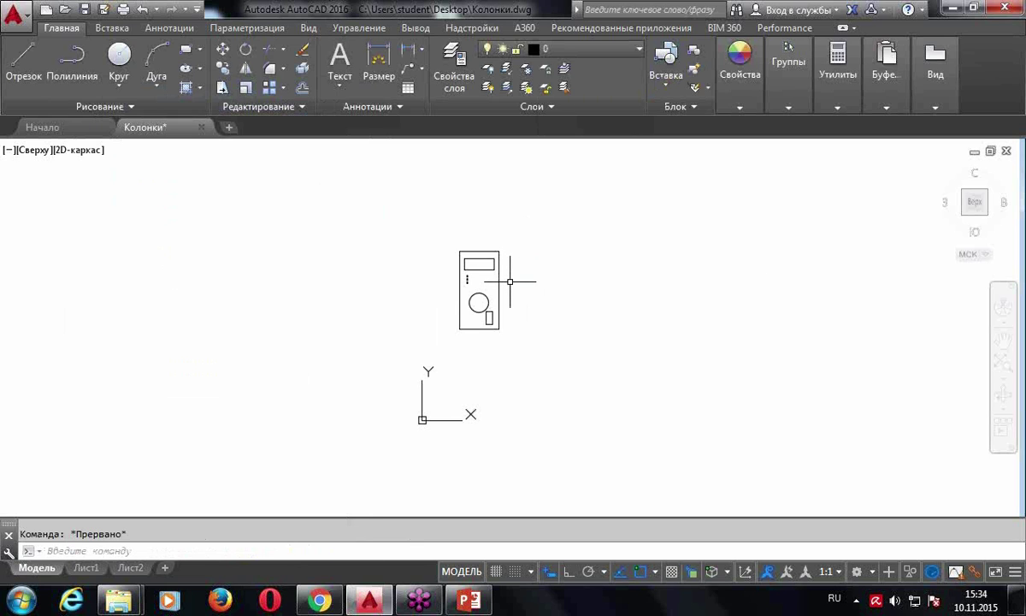
scroll(517, 274, up, 2)
middle_drag(513, 282, 443, 261)
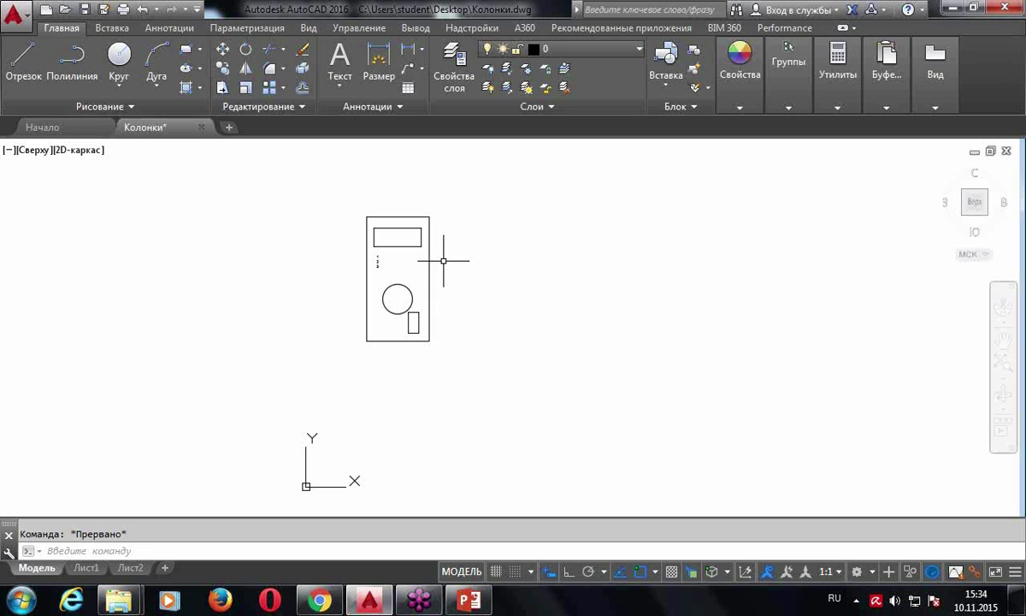
click(385, 603)
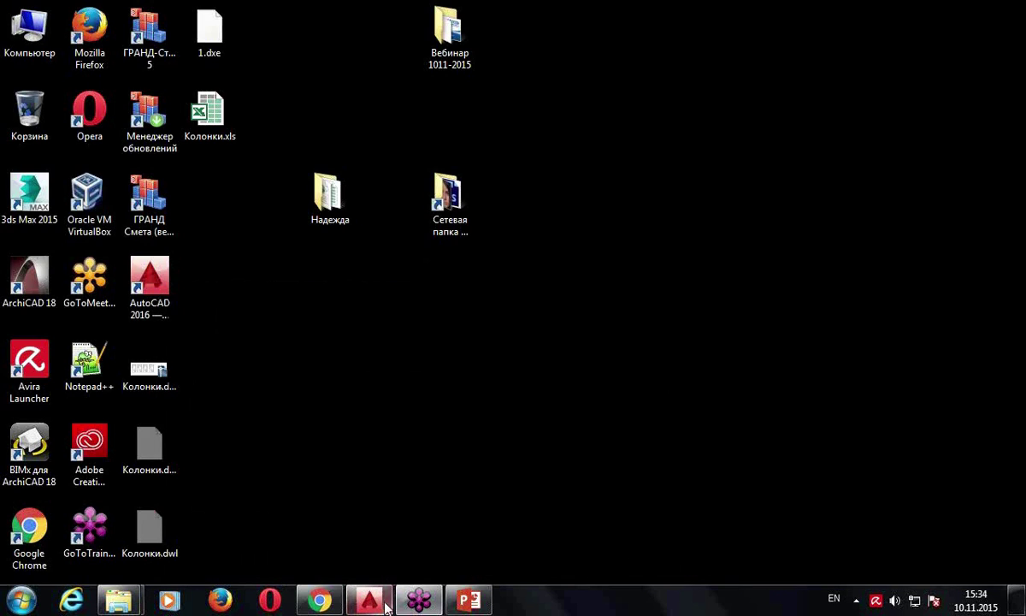
Restore the PowerPoint presentation at slide 5, 'Что такое блок с атрибутами?'
click(469, 602)
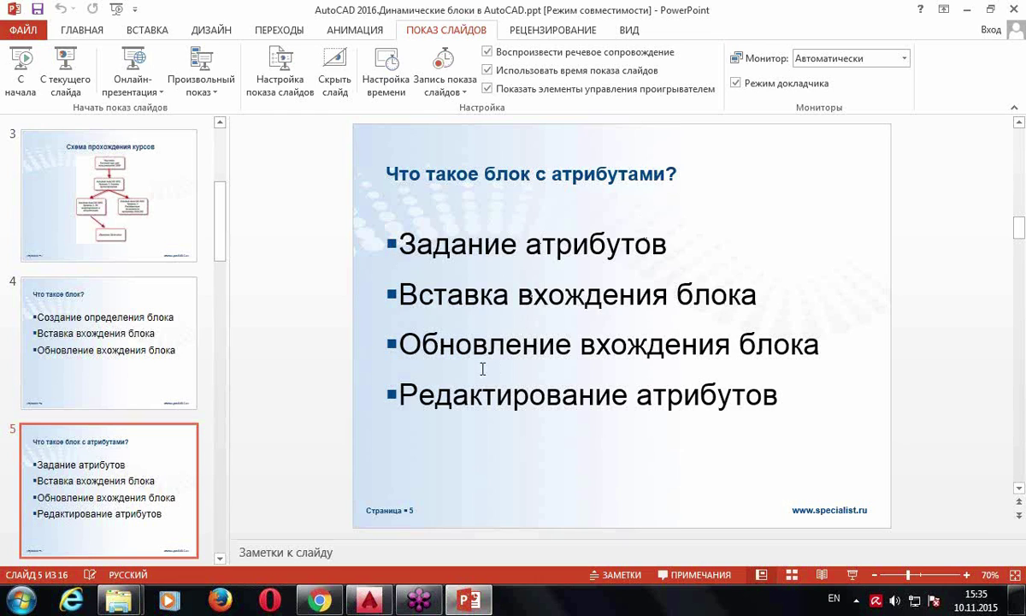
Run the slideshow from slide 5 to the parametric constraints slide, then end it
click(68, 69)
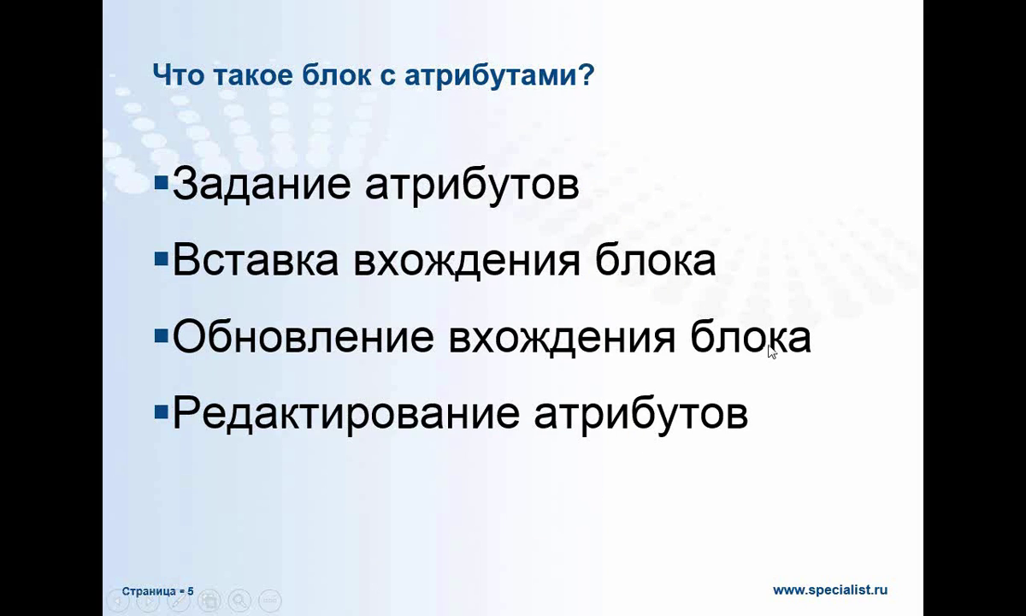
click(682, 486)
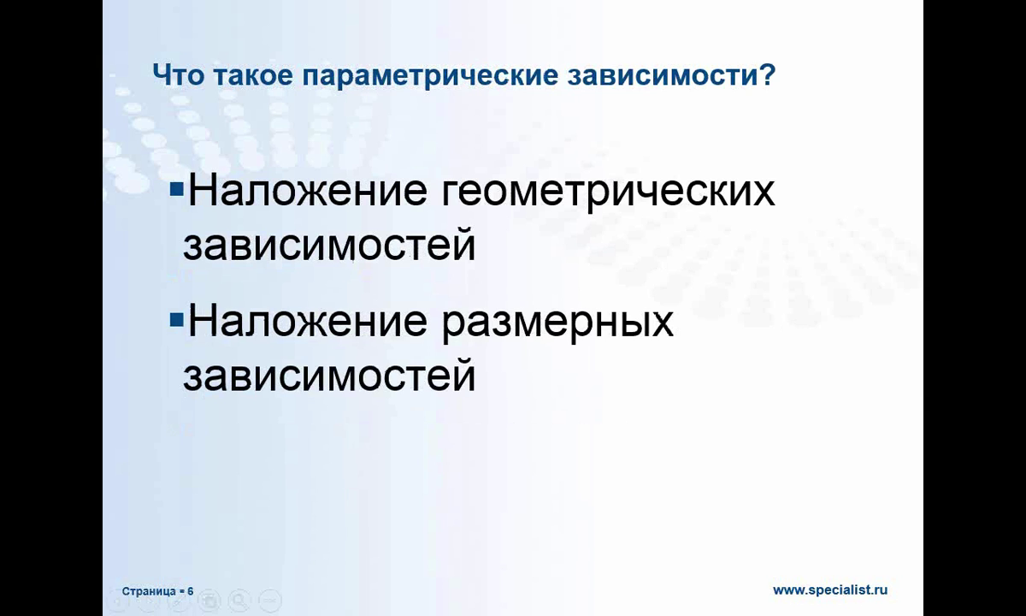
key(Escape)
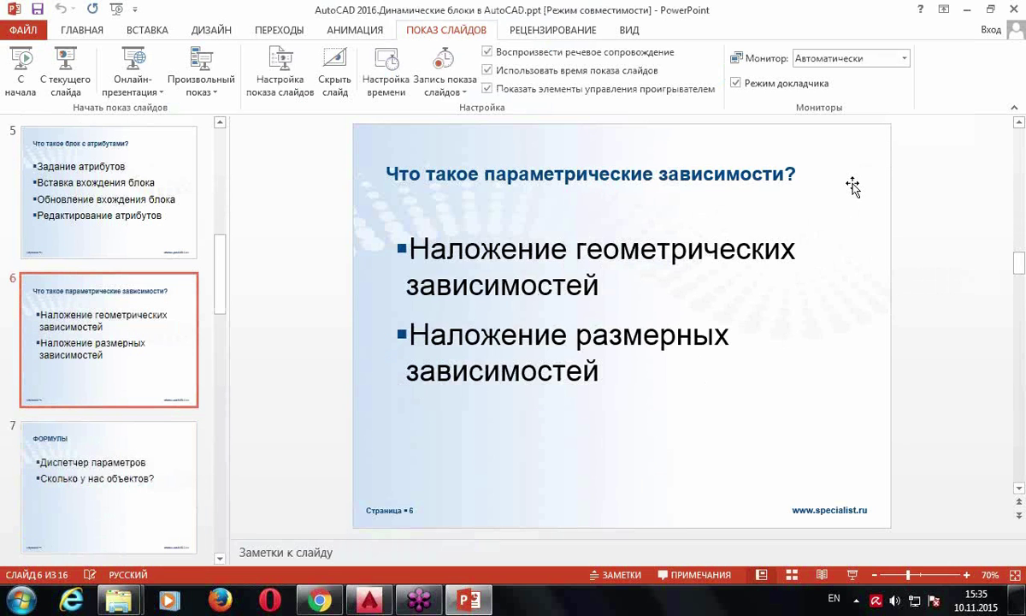
Show slide 6 'Что такое параметрические зависимости?' full screen, then return to Колонки.dwg
scroll(852, 187, down, 1)
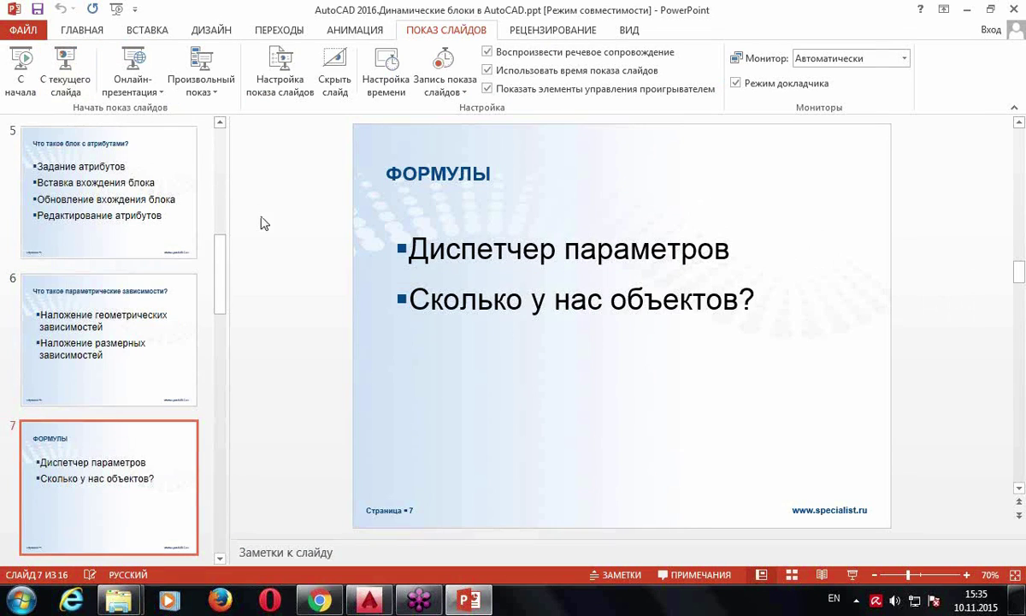
scroll(954, 248, up, 1)
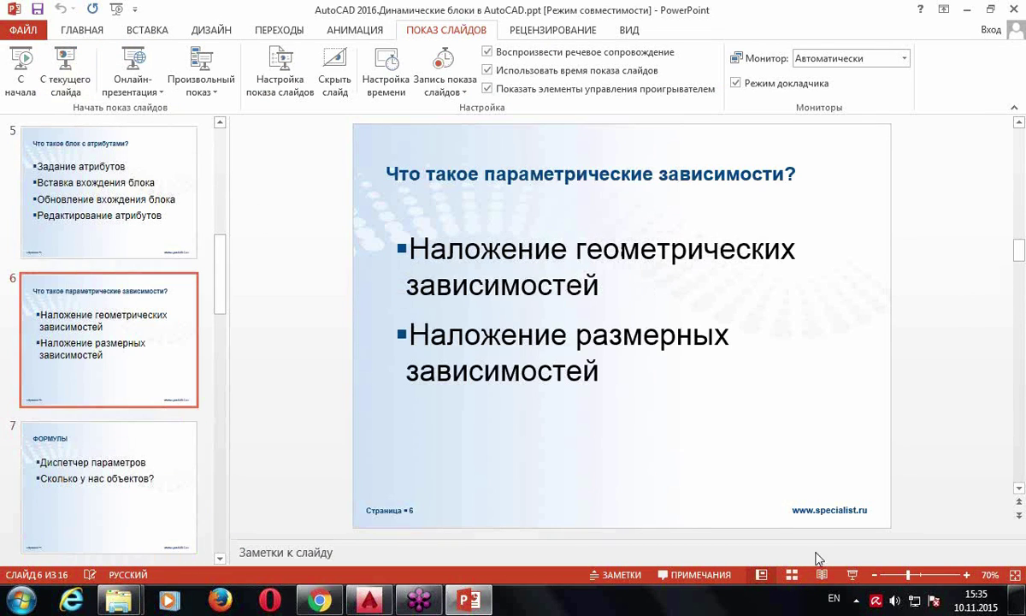
scroll(744, 535, up, 1)
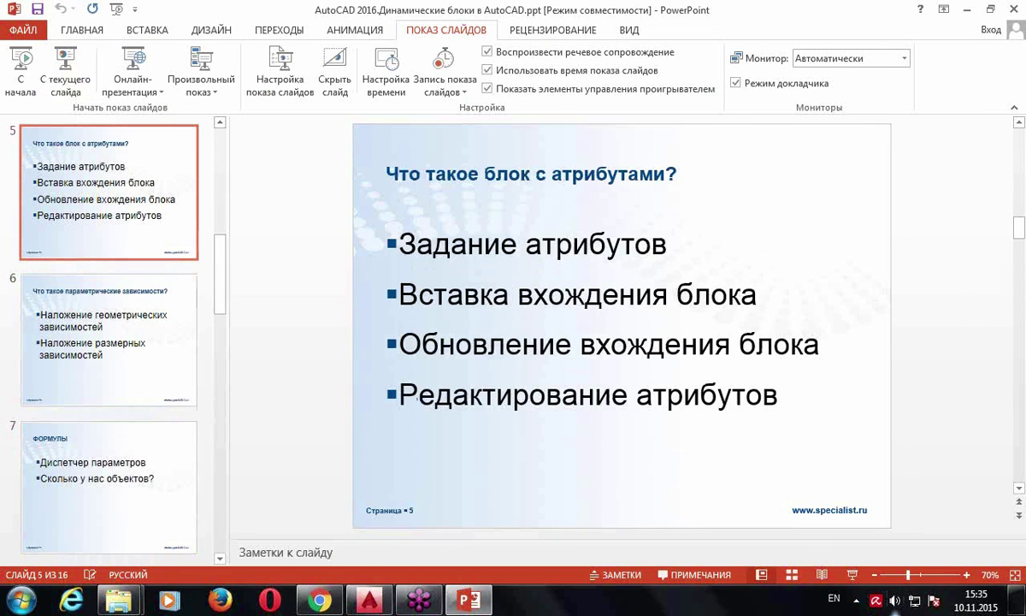
click(68, 341)
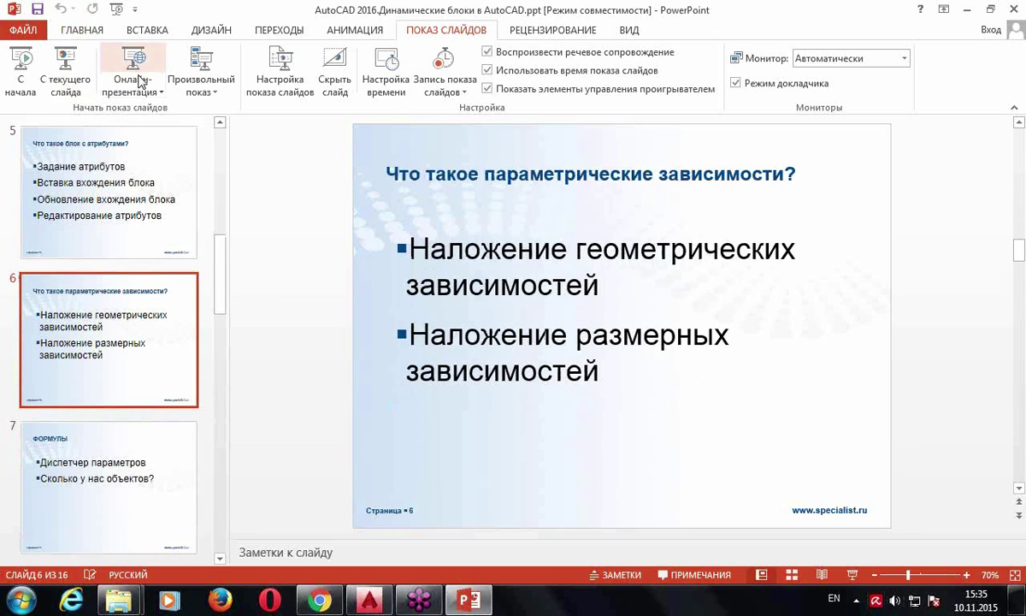
click(72, 65)
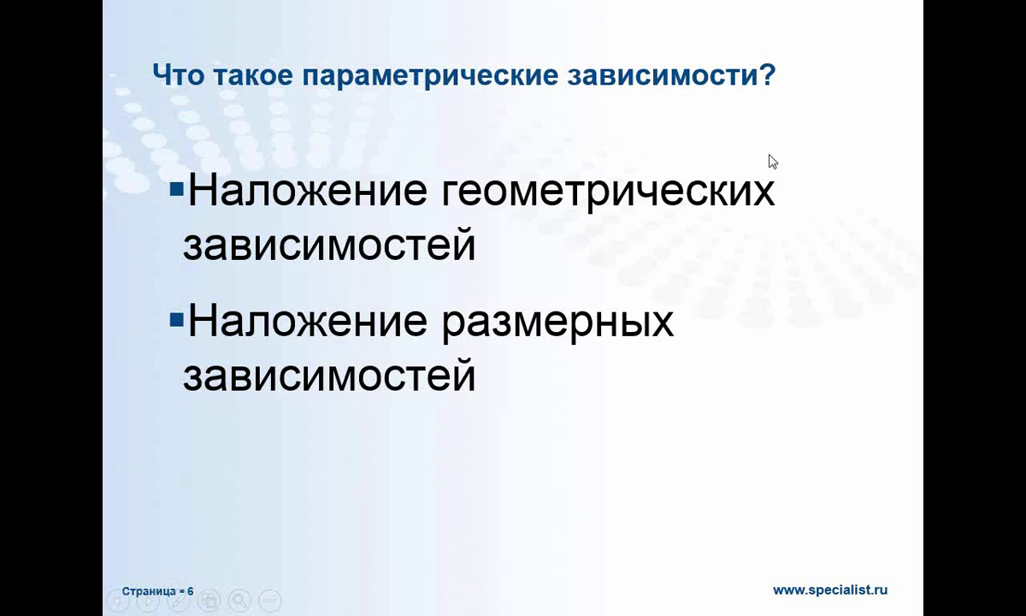
key(Escape)
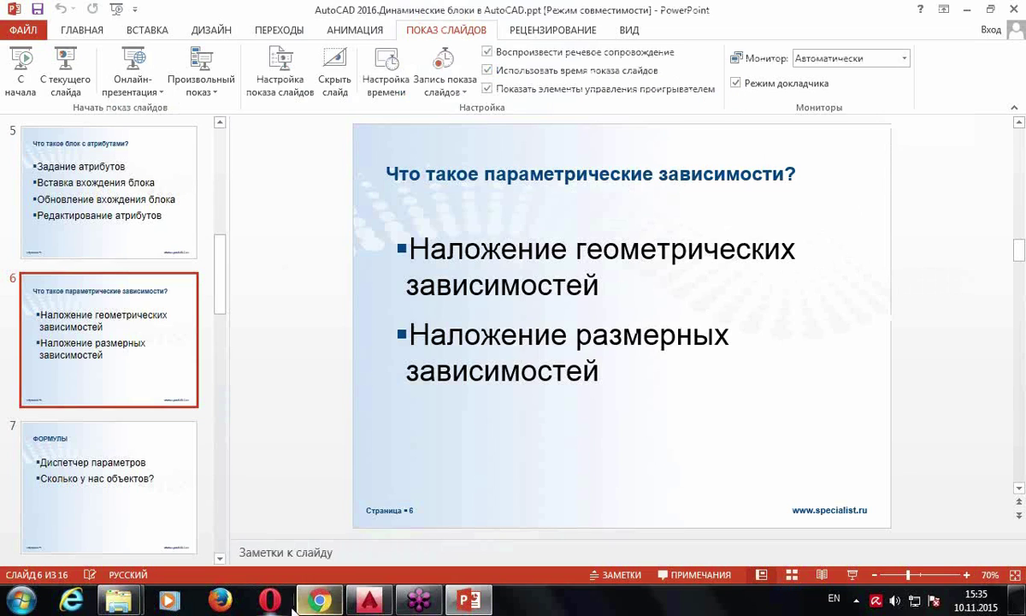
click(367, 604)
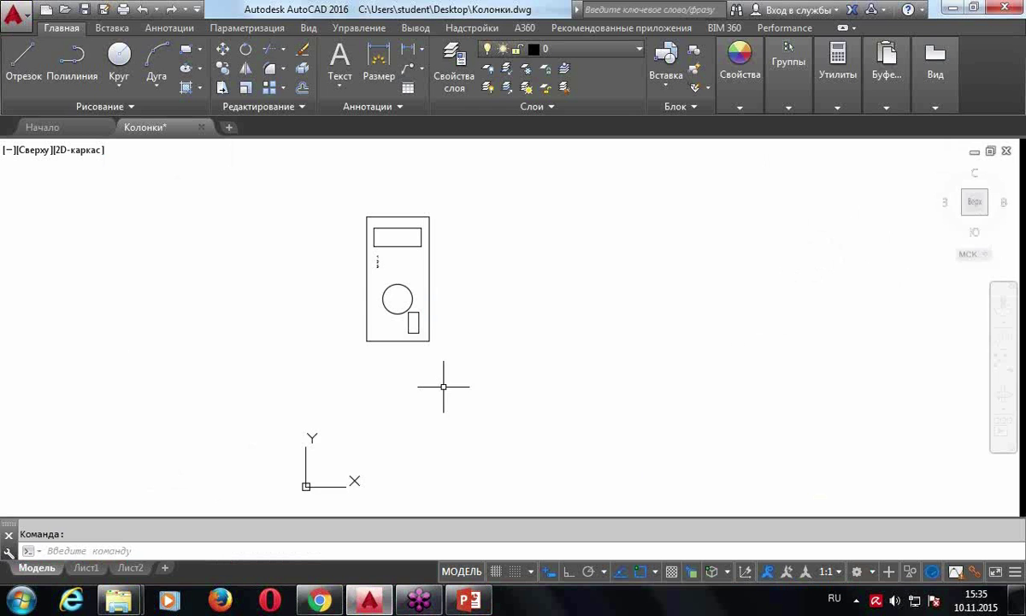
Erase the loudspeaker drawing with a crossing selection and pan the view
drag(370, 331, 263, 268)
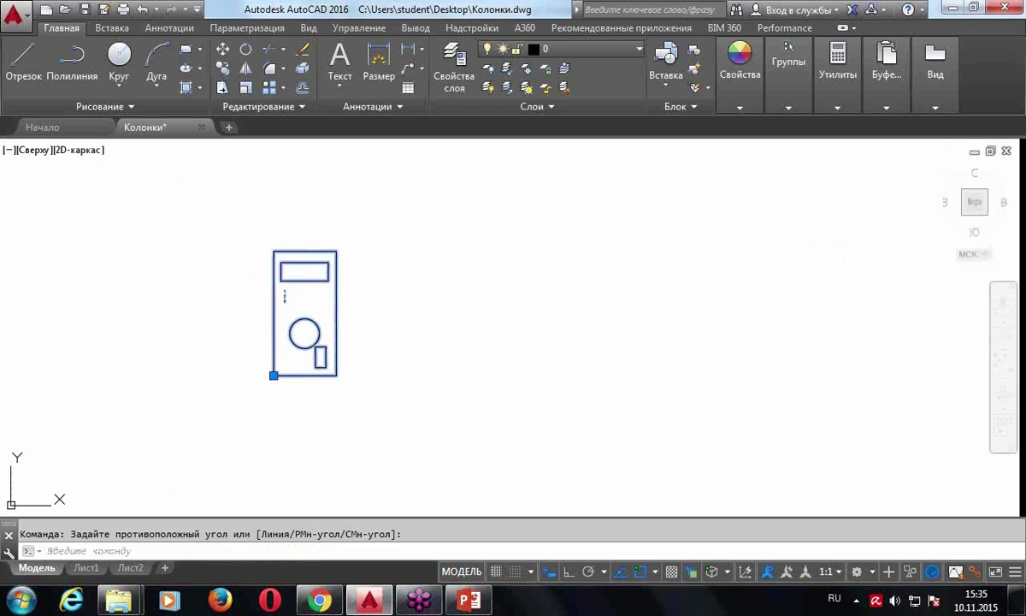
key(Delete)
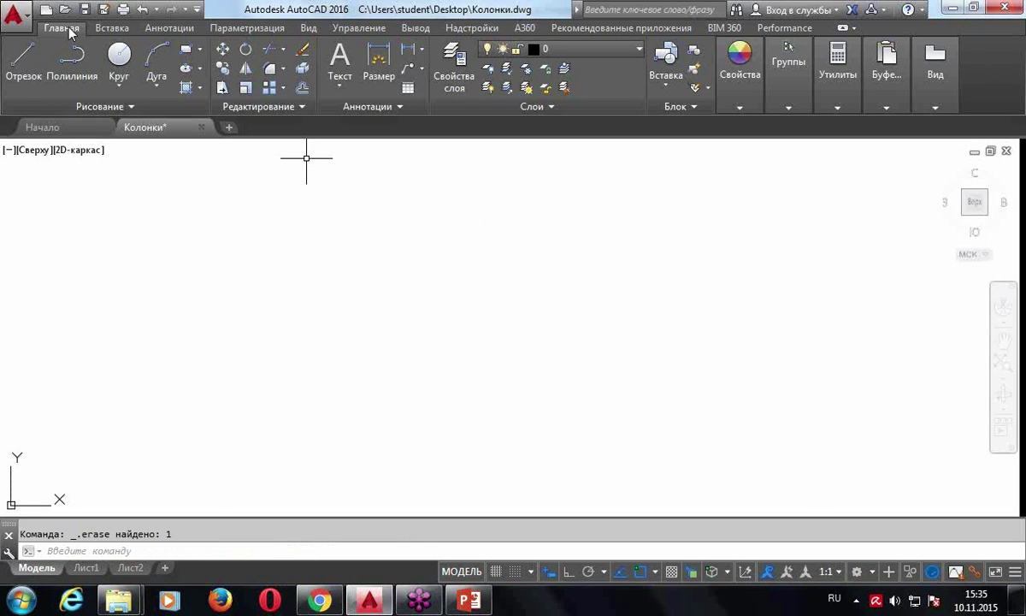
click(23, 60)
click(282, 404)
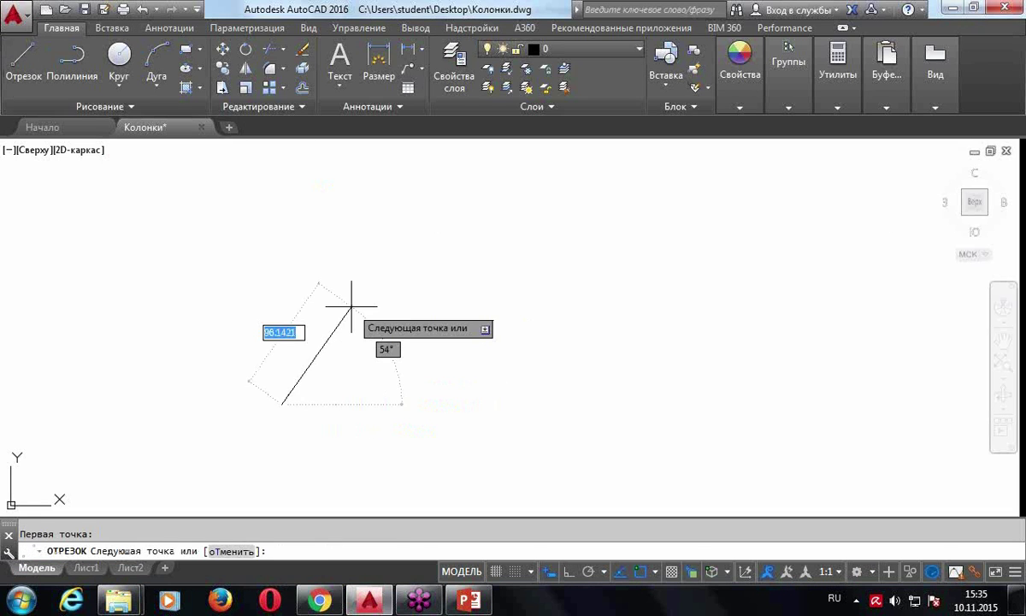
key(Escape)
middle_drag(325, 314, 350, 267)
scroll(231, 209, up, 2)
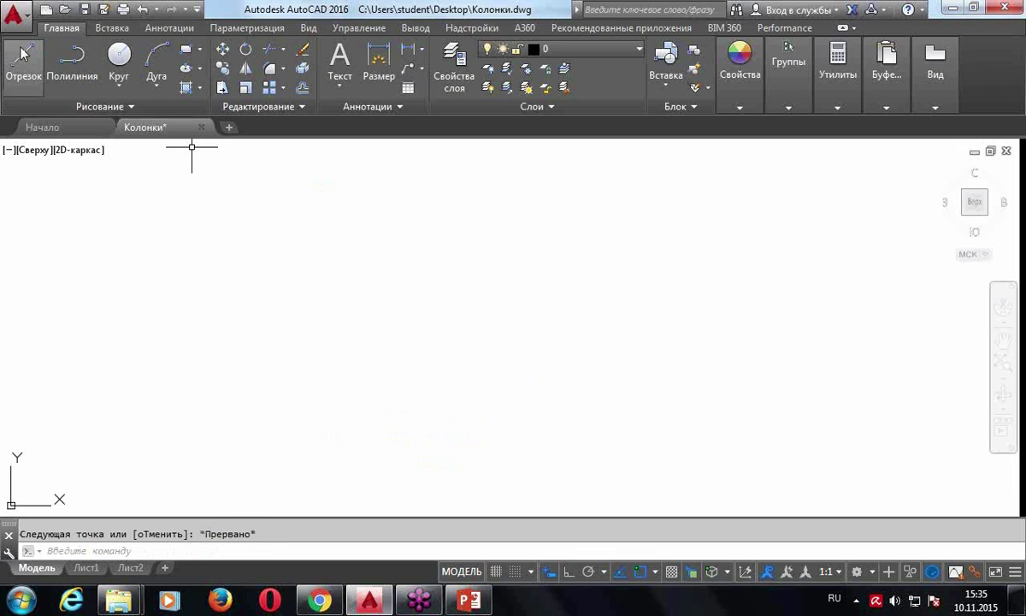
Draw one loose line segment beside the AK-2 column
click(23, 68)
click(315, 402)
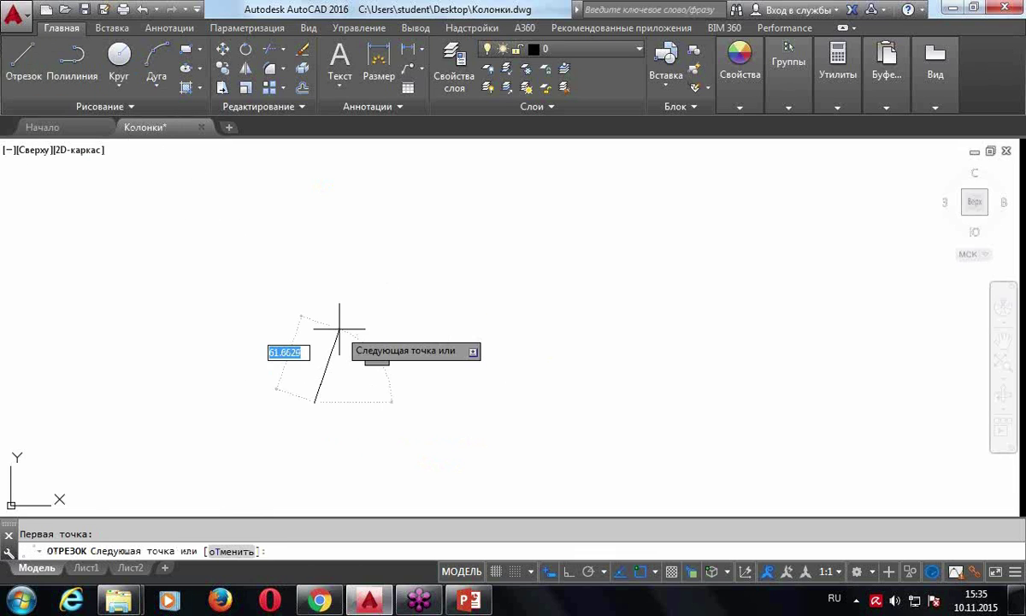
click(340, 328)
key(Escape)
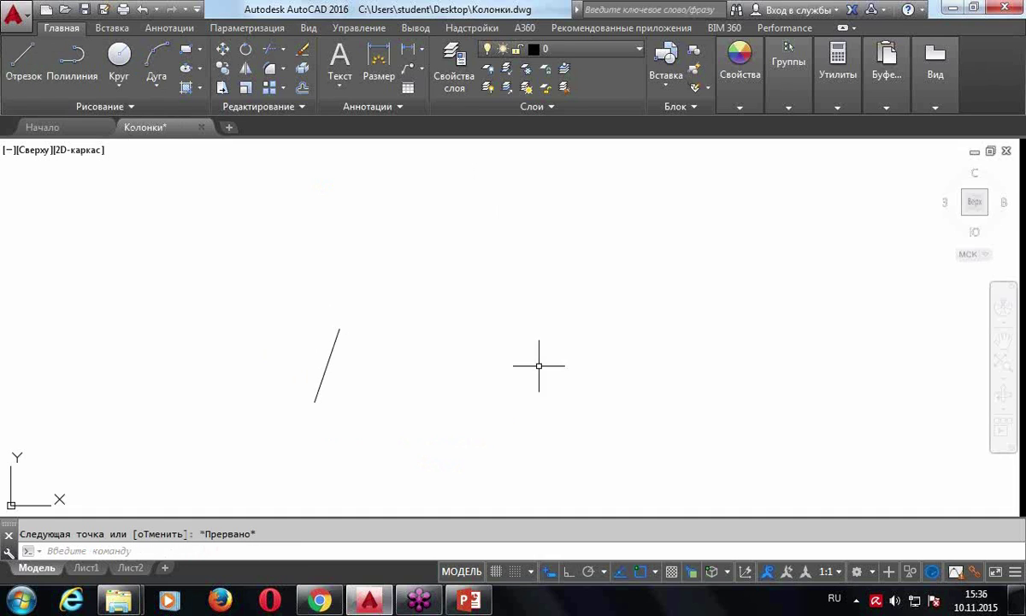
Inspect the sample bracket, pan slightly, and bring up the Параметризация constraint tools
click(735, 415)
click(598, 222)
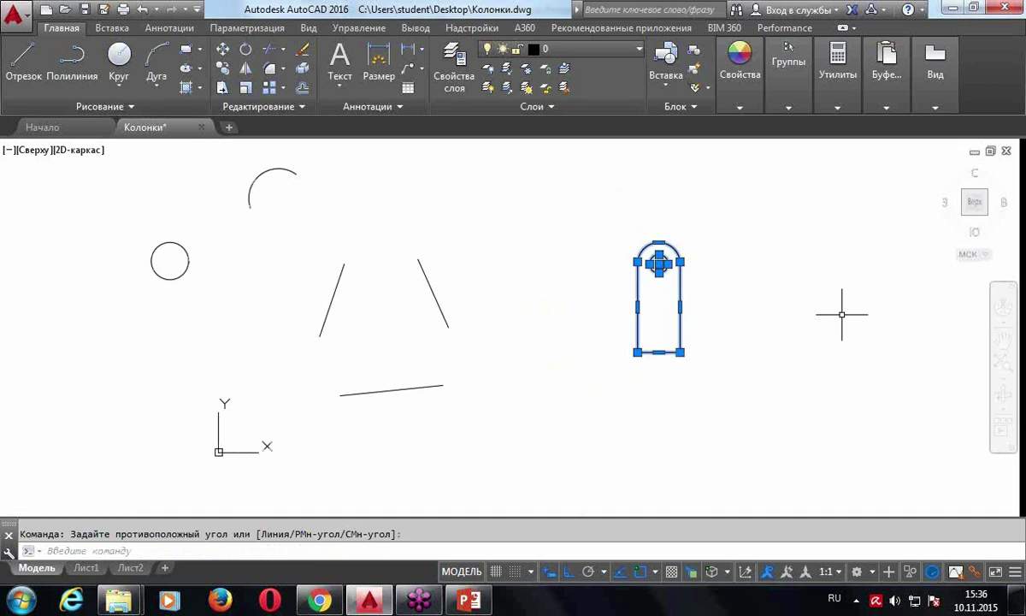
key(Escape)
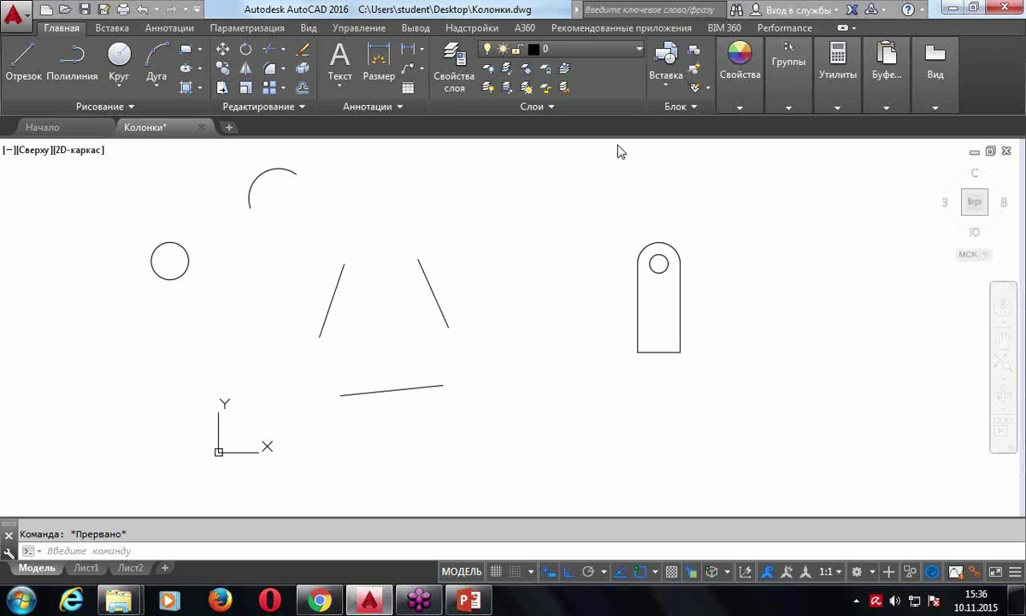
click(523, 240)
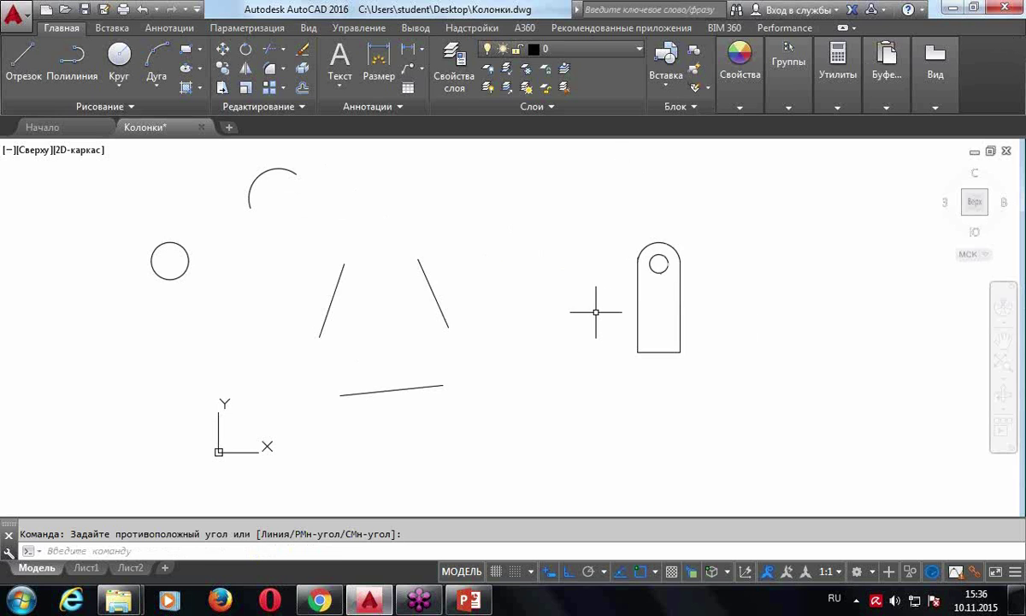
middle_drag(596, 311, 642, 301)
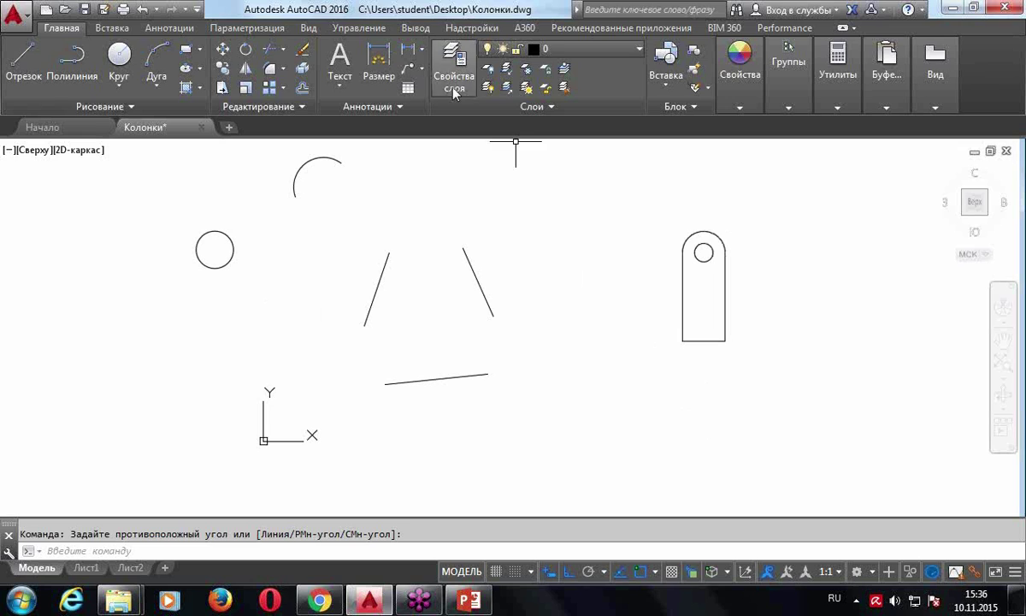
click(248, 27)
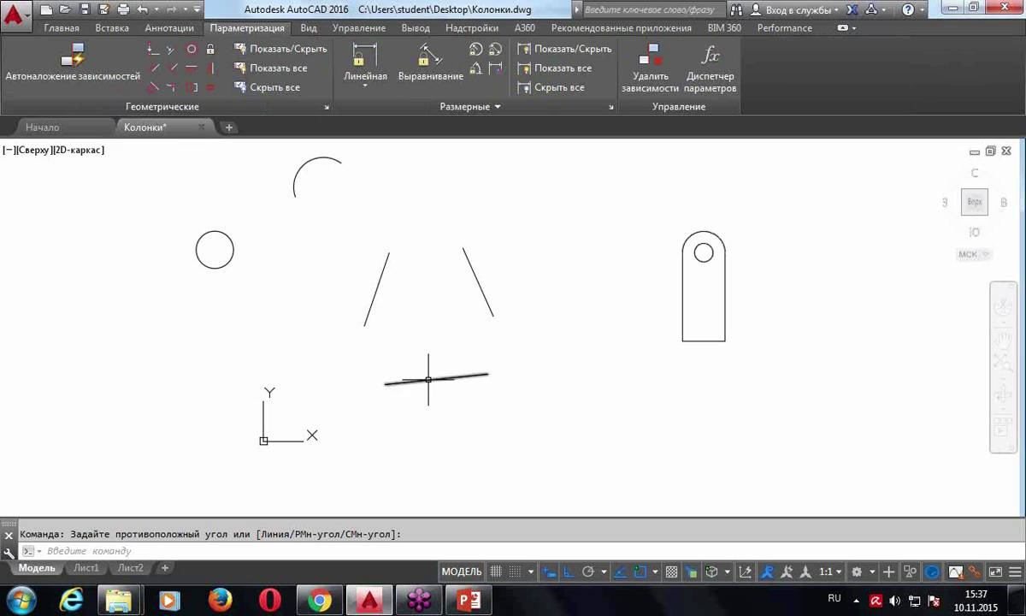
Make the base line horizontal and join its left end to the left side's lower endpoint
click(193, 69)
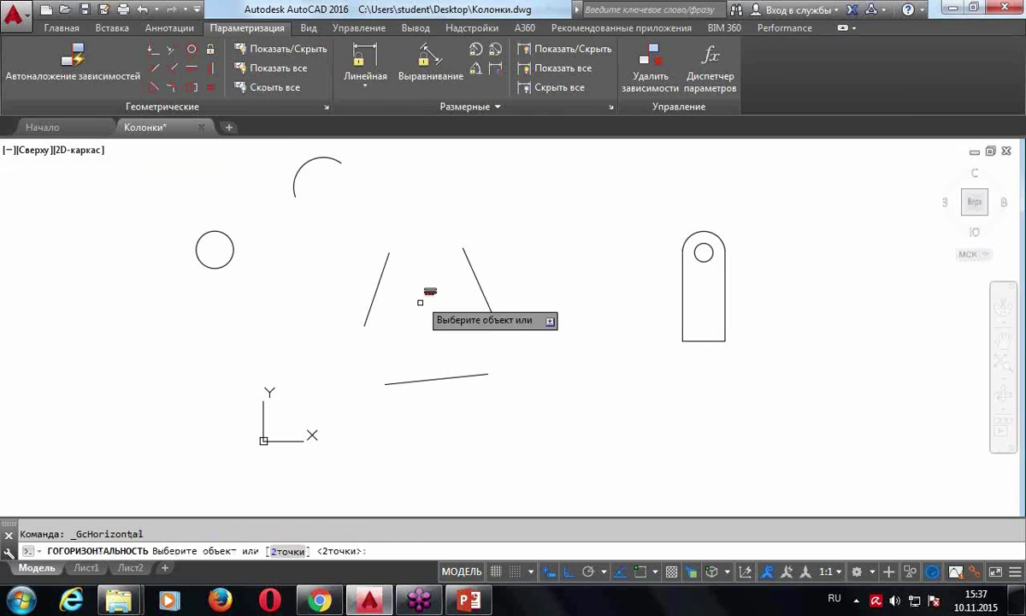
click(433, 377)
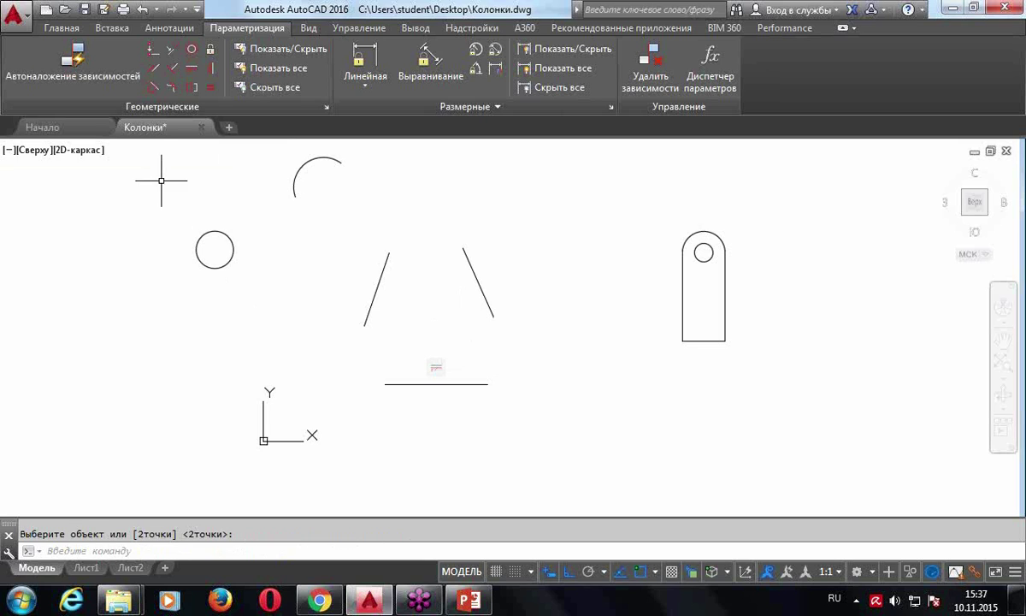
click(151, 49)
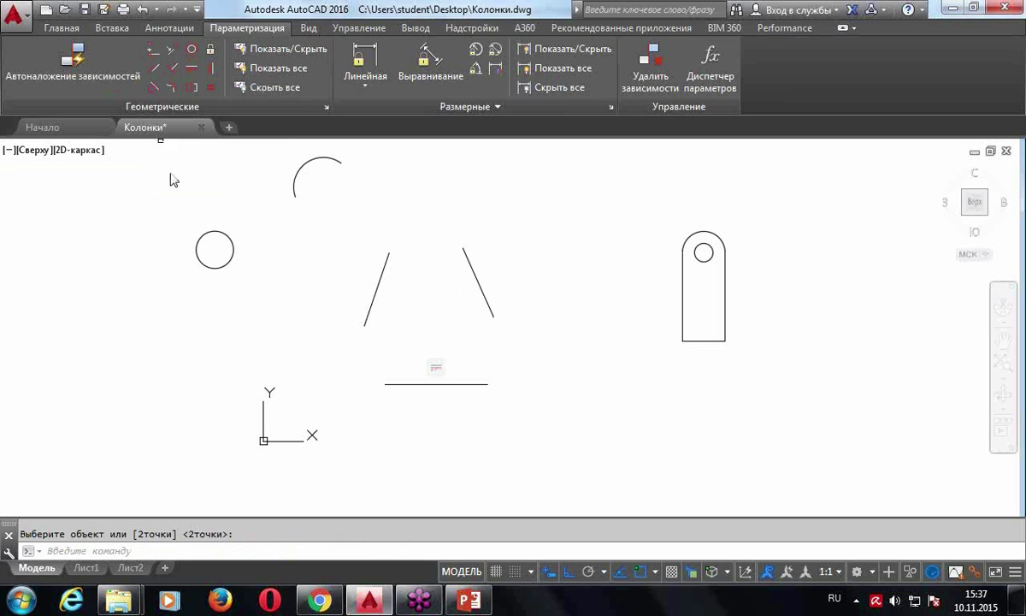
click(364, 324)
click(386, 384)
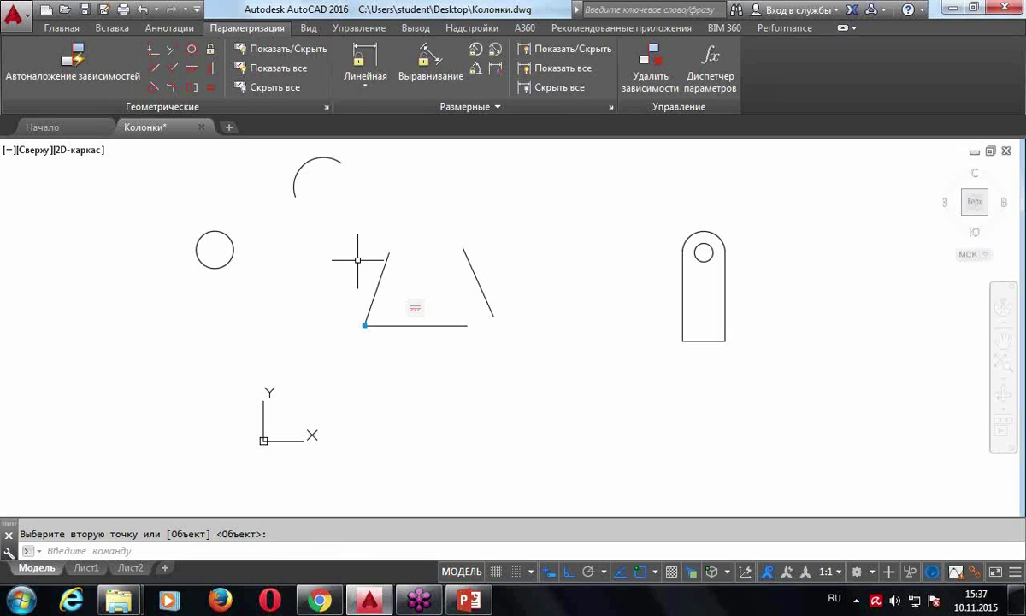
scroll(387, 317, up, 2)
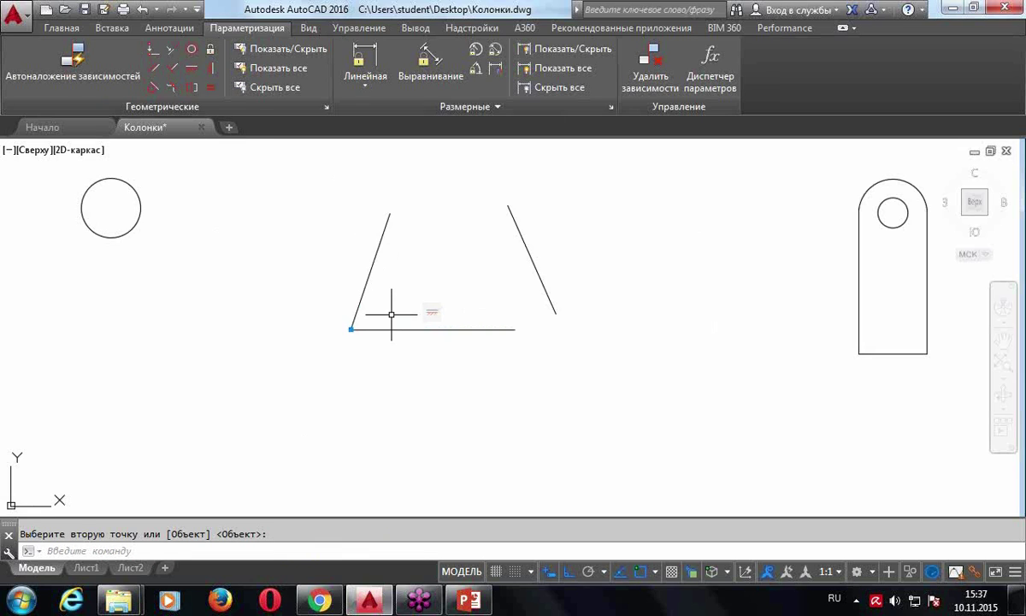
scroll(408, 366, down, 2)
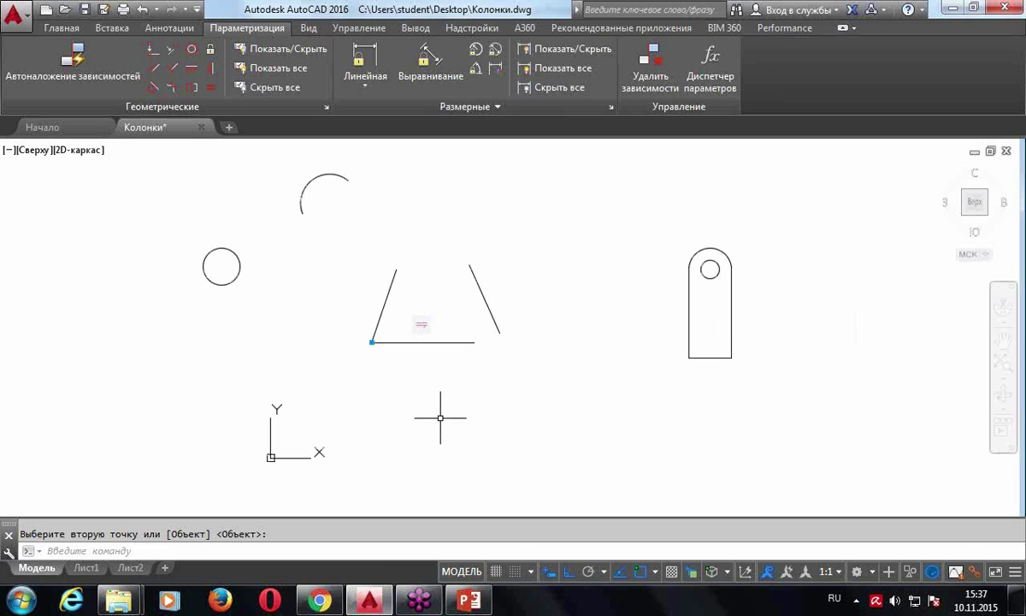
Make the left side perpendicular to the base and pick the right line's lower endpoint for coincidence
click(172, 68)
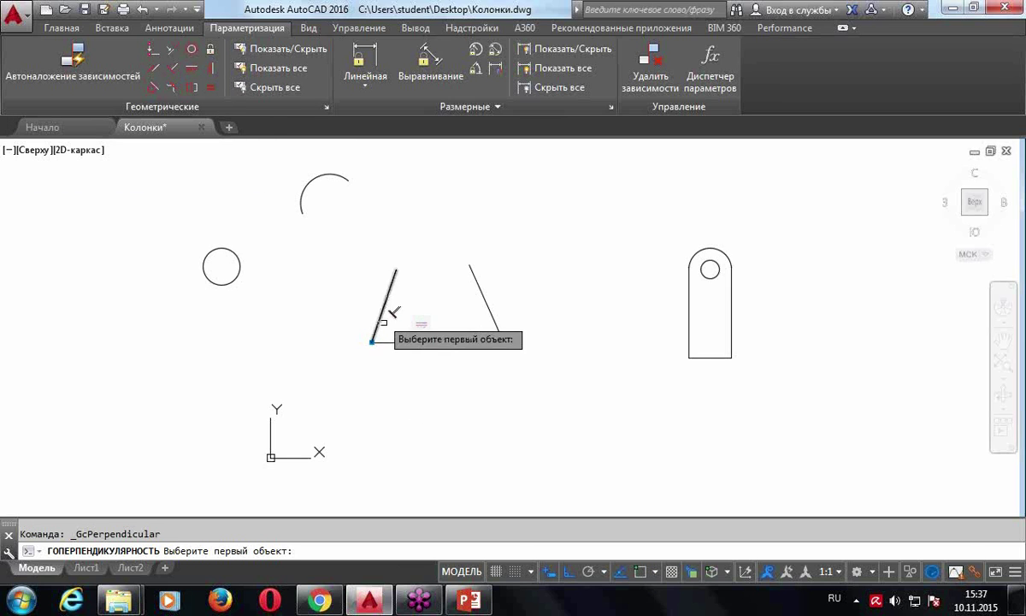
click(394, 342)
click(385, 311)
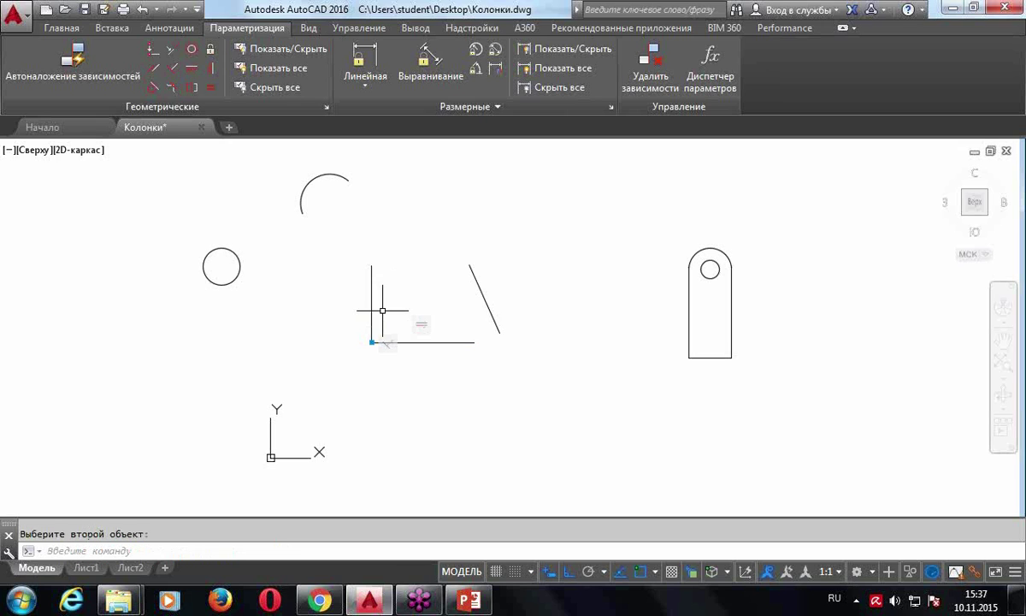
click(154, 49)
click(501, 329)
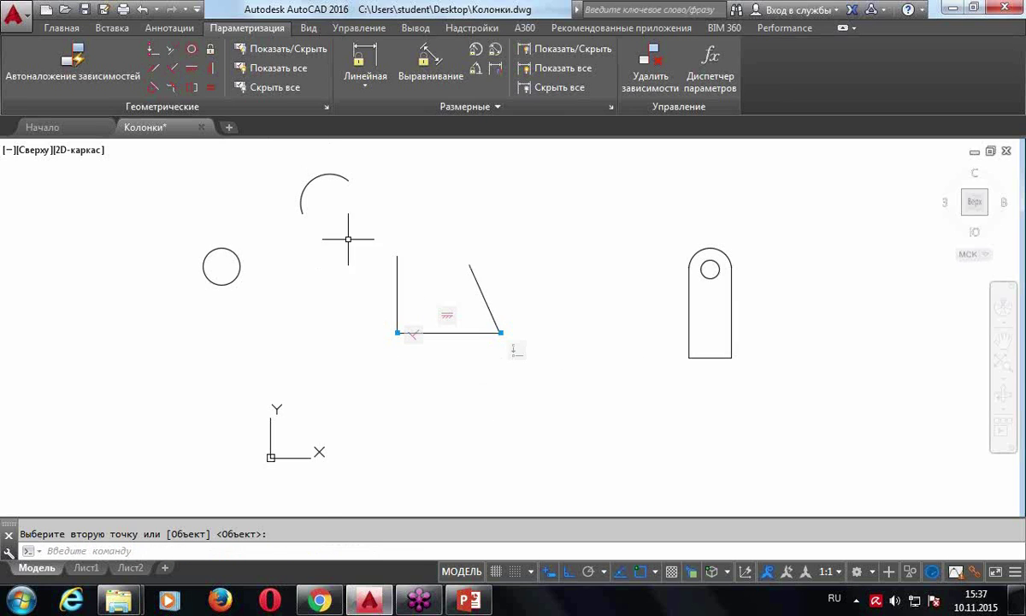
middle_drag(511, 393, 373, 482)
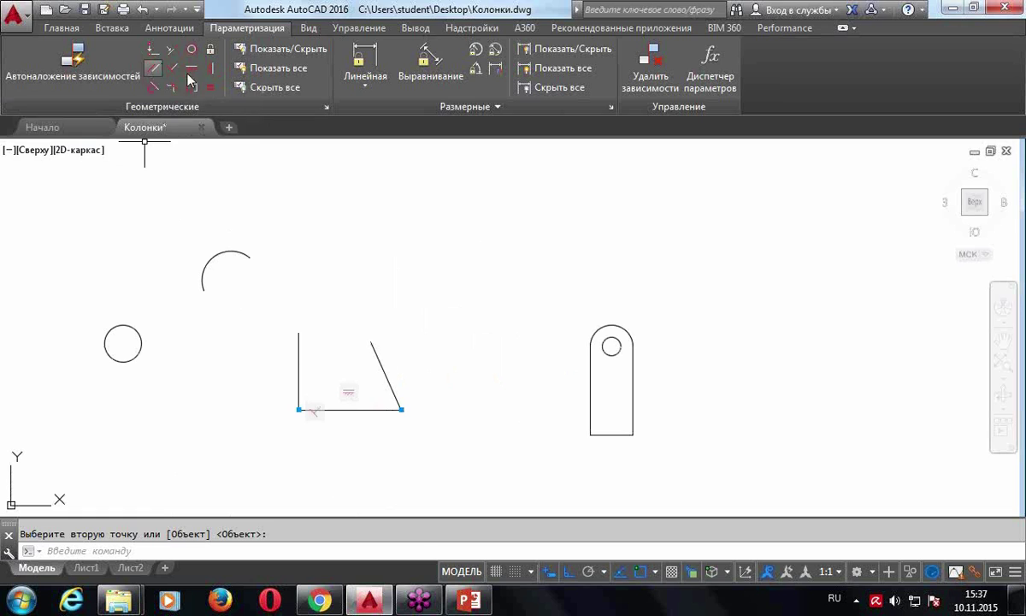
Make the right side line parallel to the left one
click(155, 68)
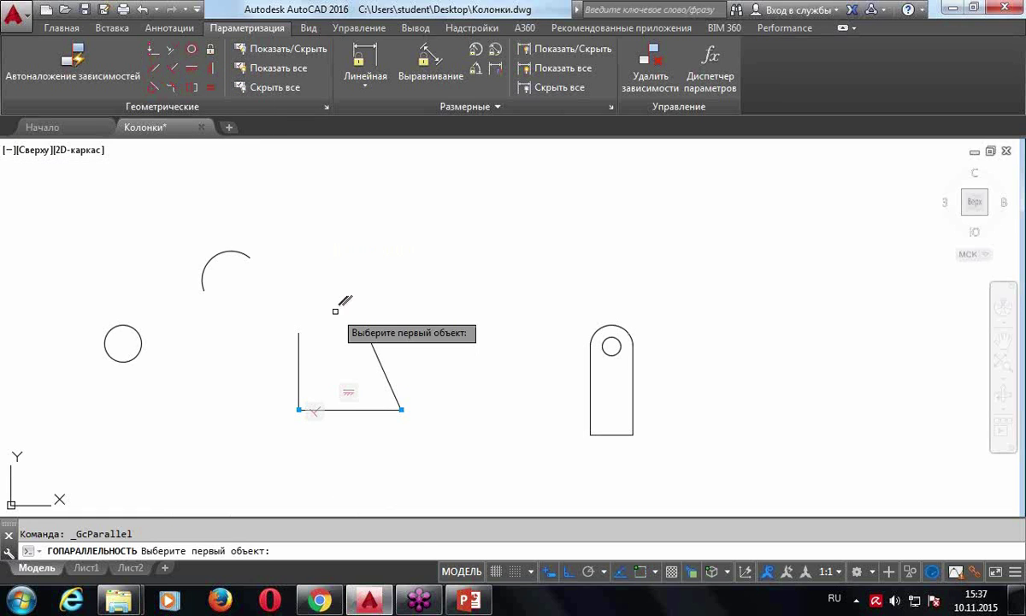
click(377, 356)
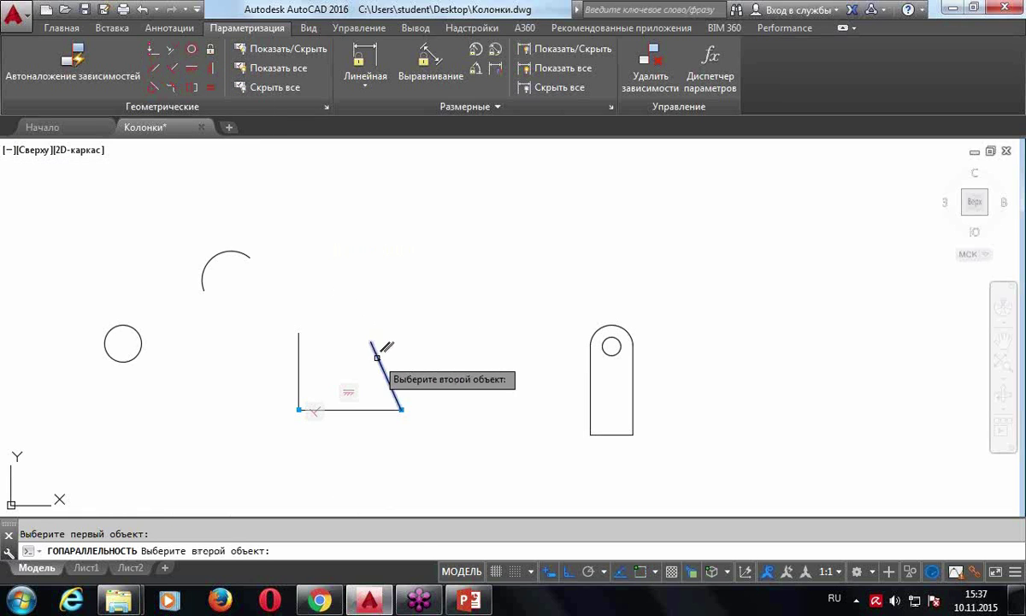
click(297, 356)
scroll(348, 426, up, 4)
scroll(236, 356, down, 2)
middle_drag(482, 436, 502, 476)
scroll(511, 469, down, 2)
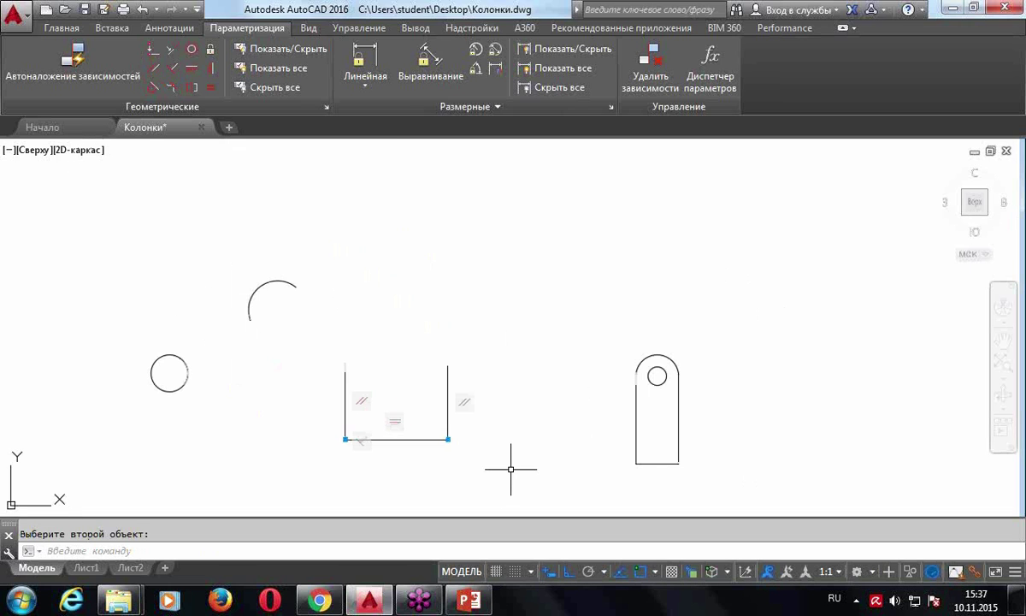
Give the right side the same length as the left with an Equal constraint
click(211, 89)
click(346, 374)
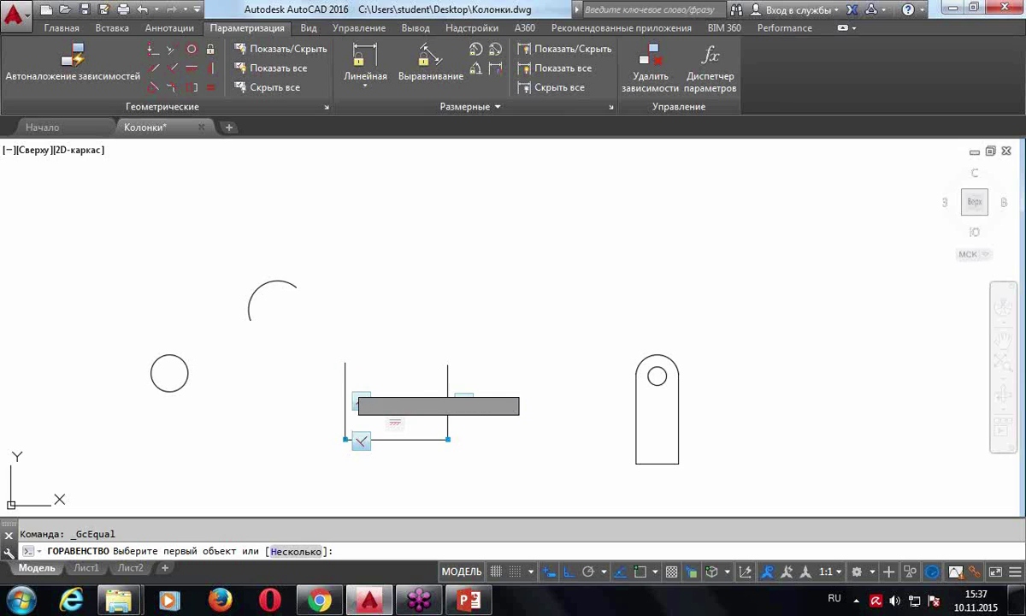
click(448, 376)
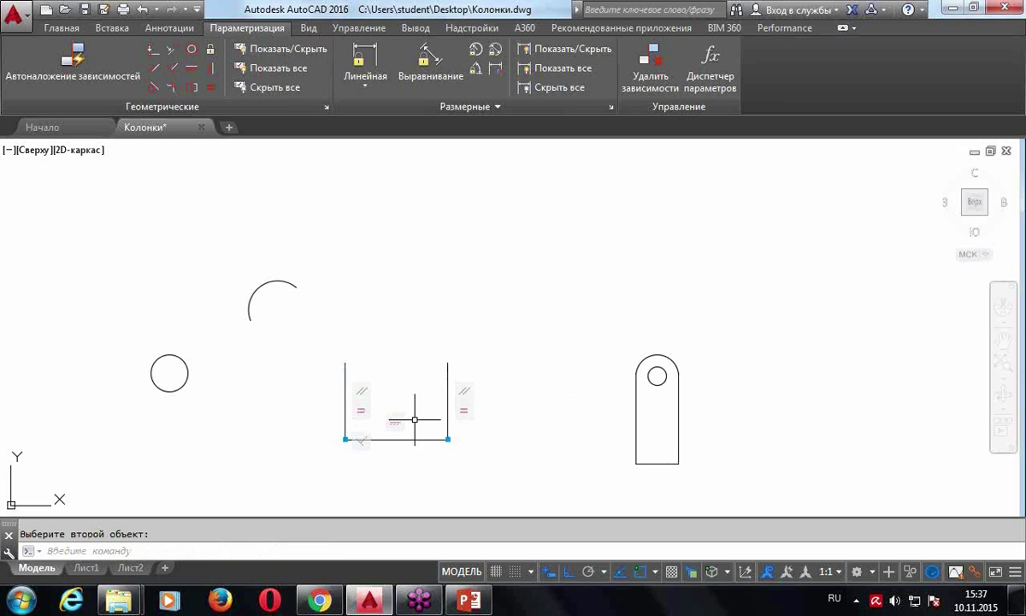
click(151, 53)
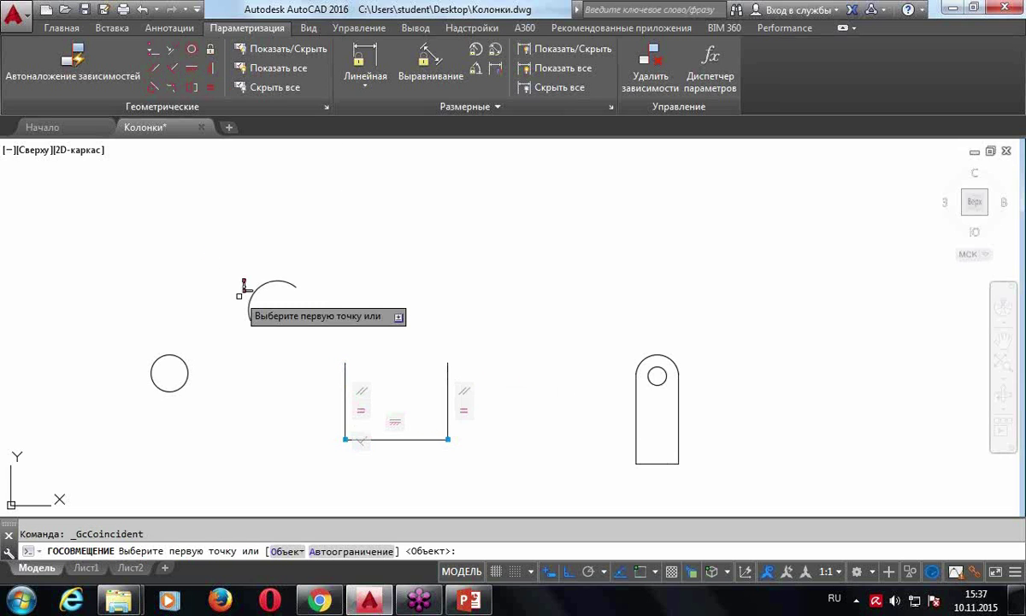
Join the arc's left and right ends to the tops of the side lines
click(249, 318)
click(346, 360)
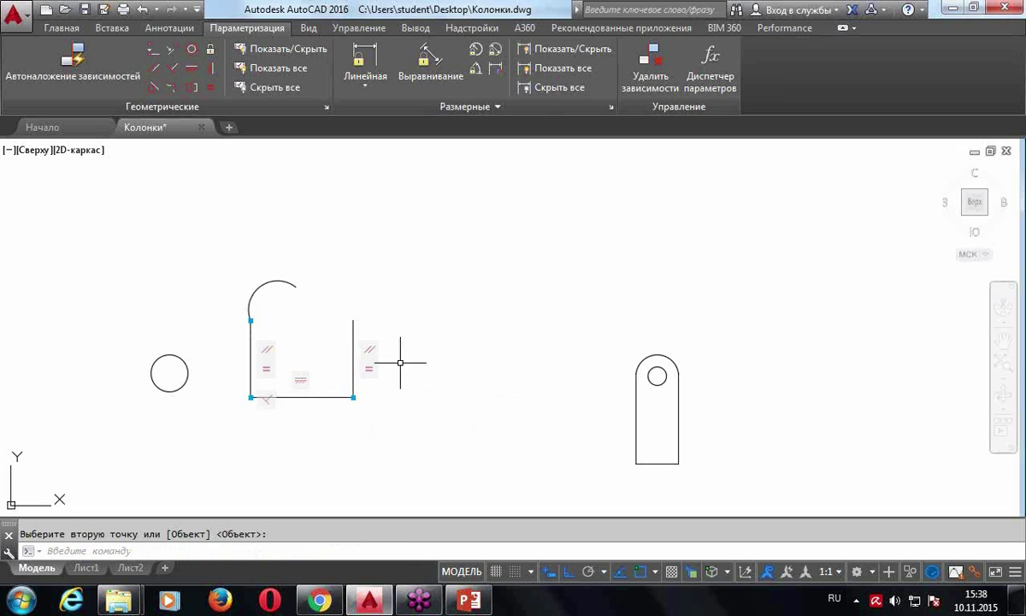
click(153, 50)
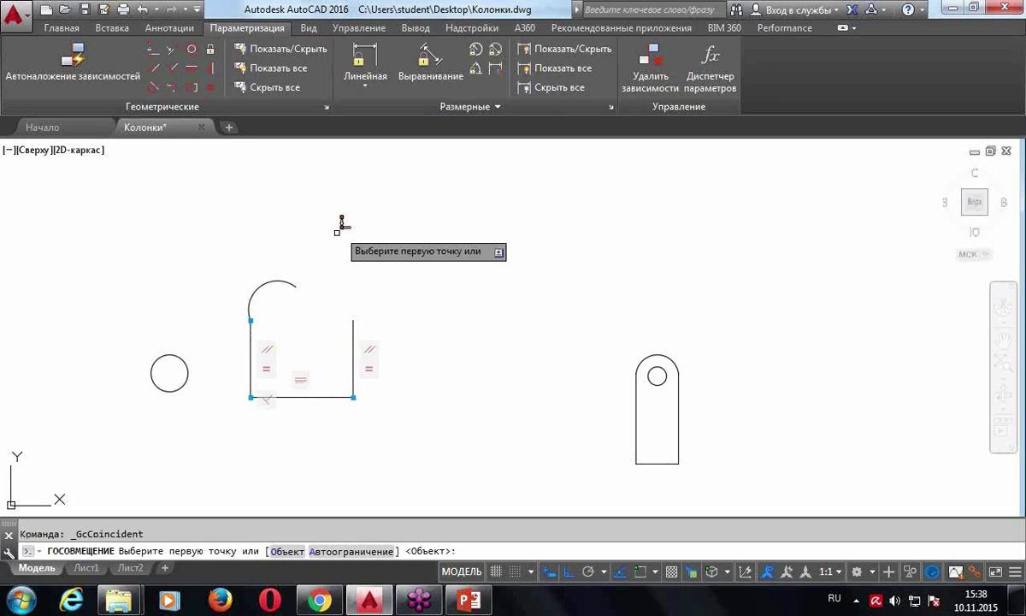
click(297, 286)
click(355, 321)
middle_drag(492, 315, 568, 322)
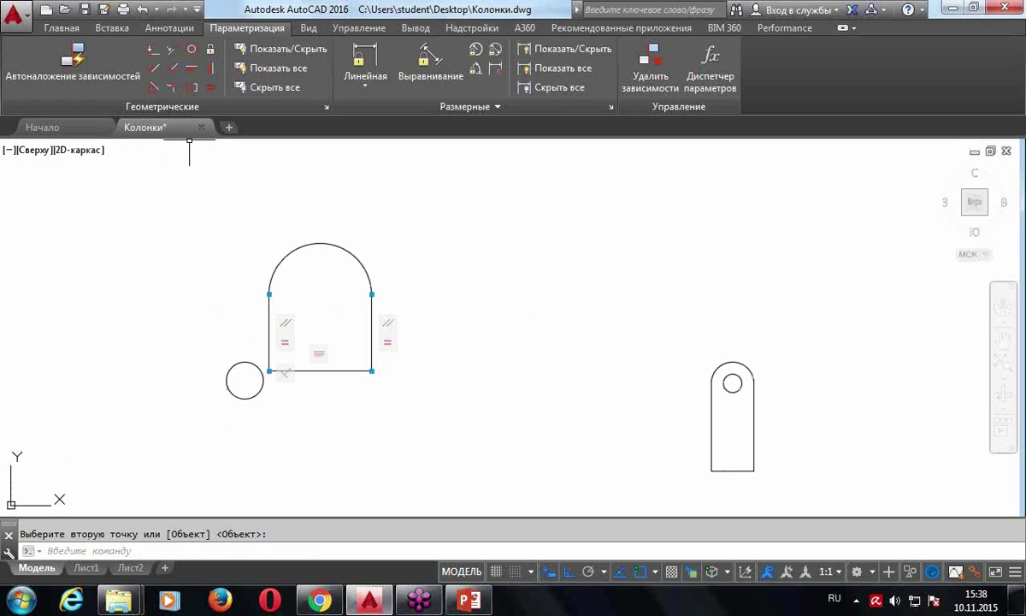
Make the small circle concentric with the arc
click(192, 50)
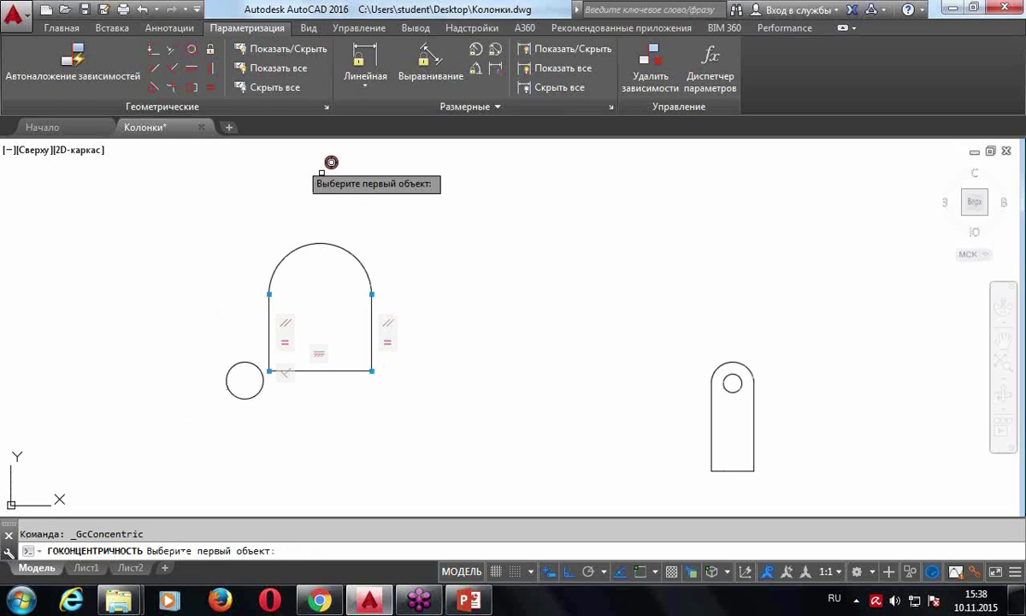
click(335, 232)
click(258, 368)
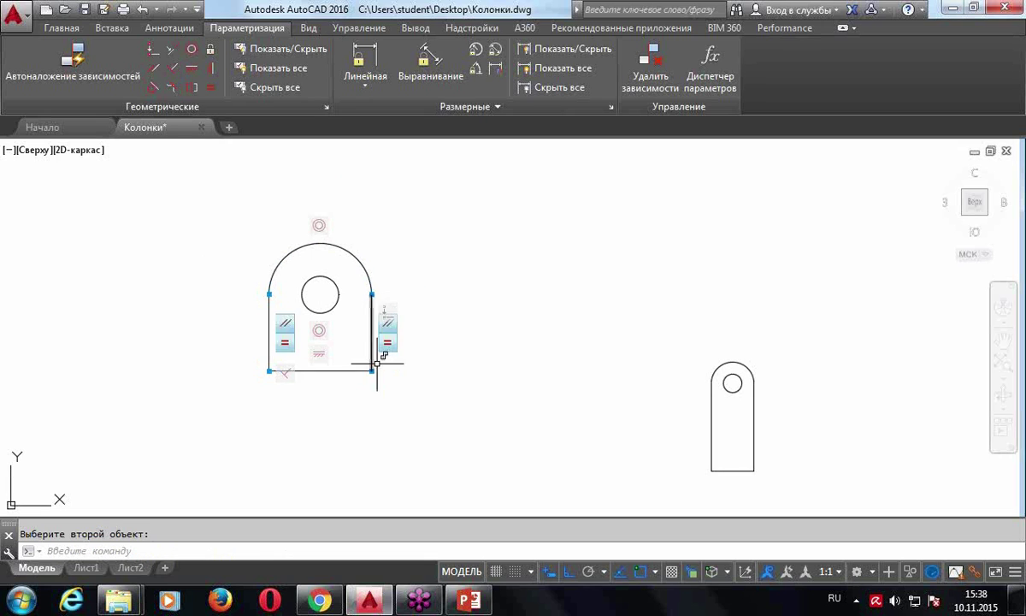
Grip-stretch the bottom corner and the arc's midpoint to test how the constrained shape follows
click(373, 372)
click(375, 373)
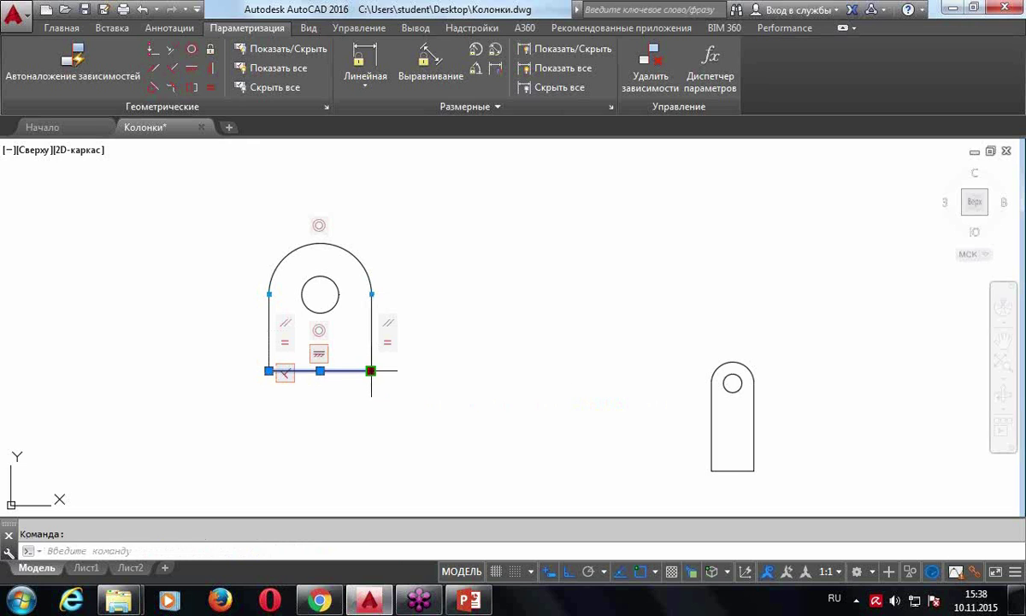
click(371, 371)
click(550, 371)
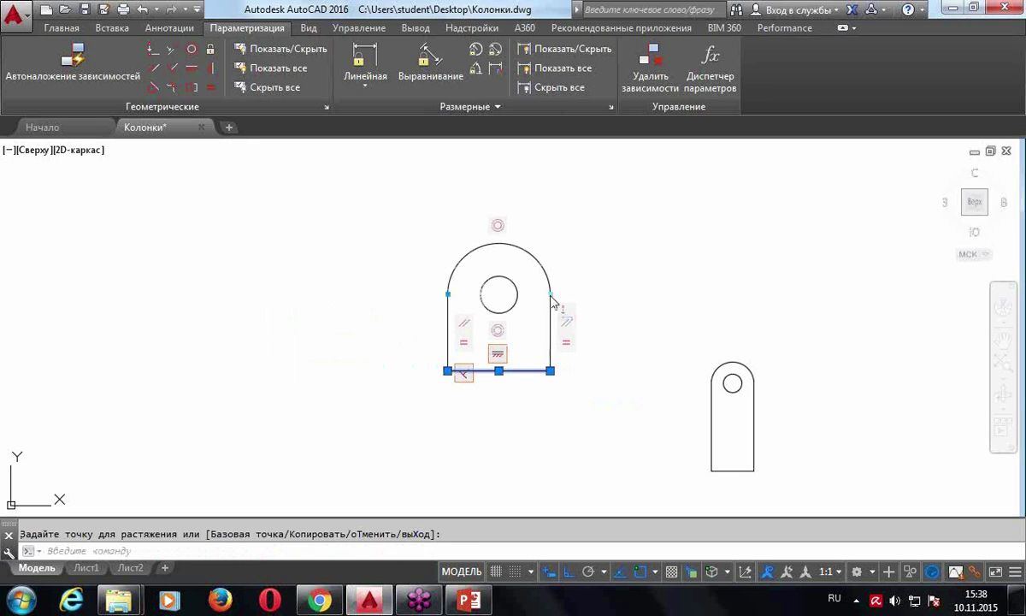
click(505, 244)
click(499, 243)
click(499, 172)
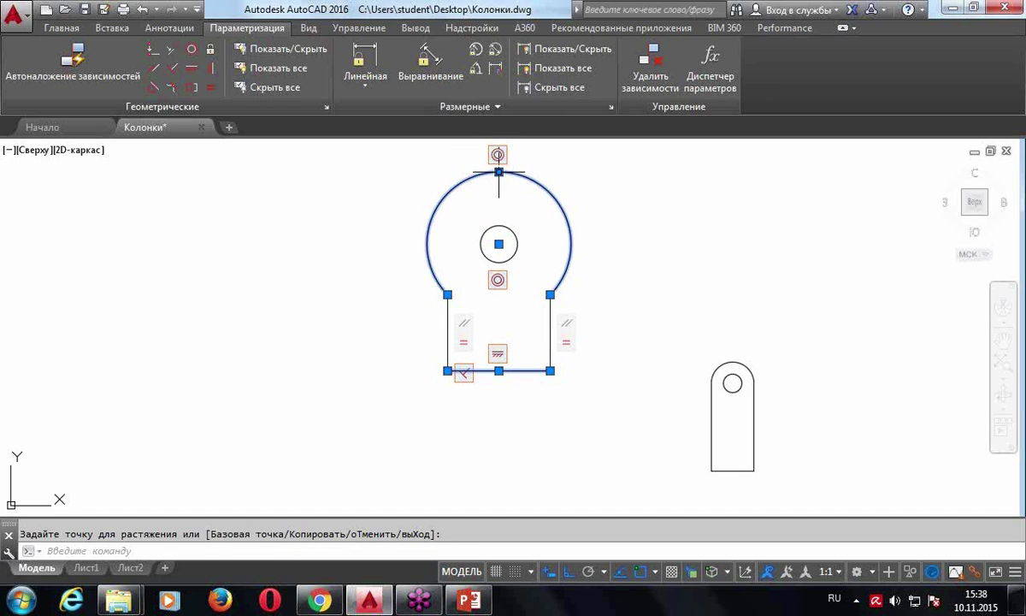
click(498, 172)
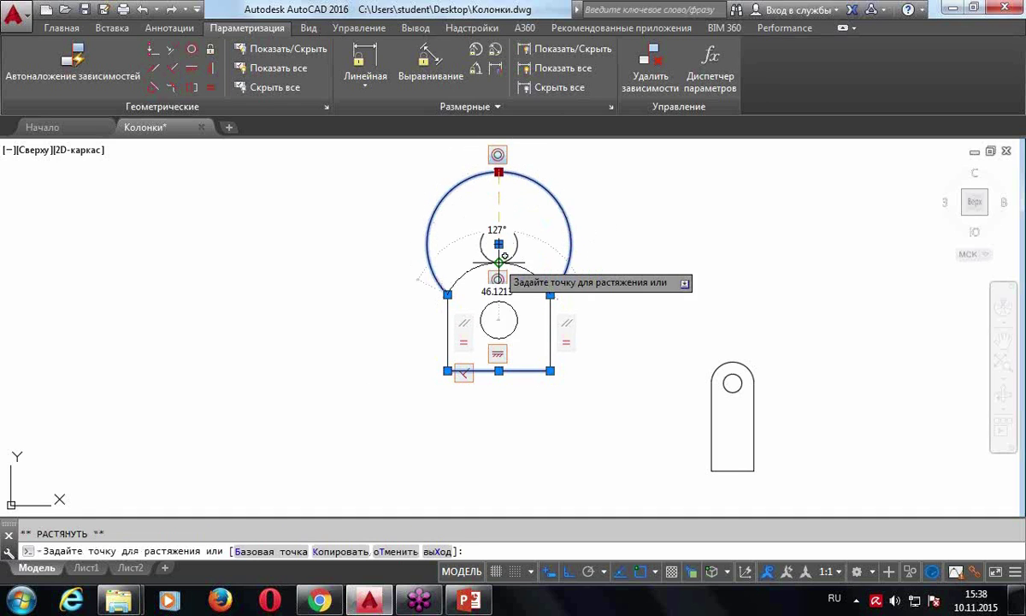
key(Escape)
scroll(529, 222, up, 2)
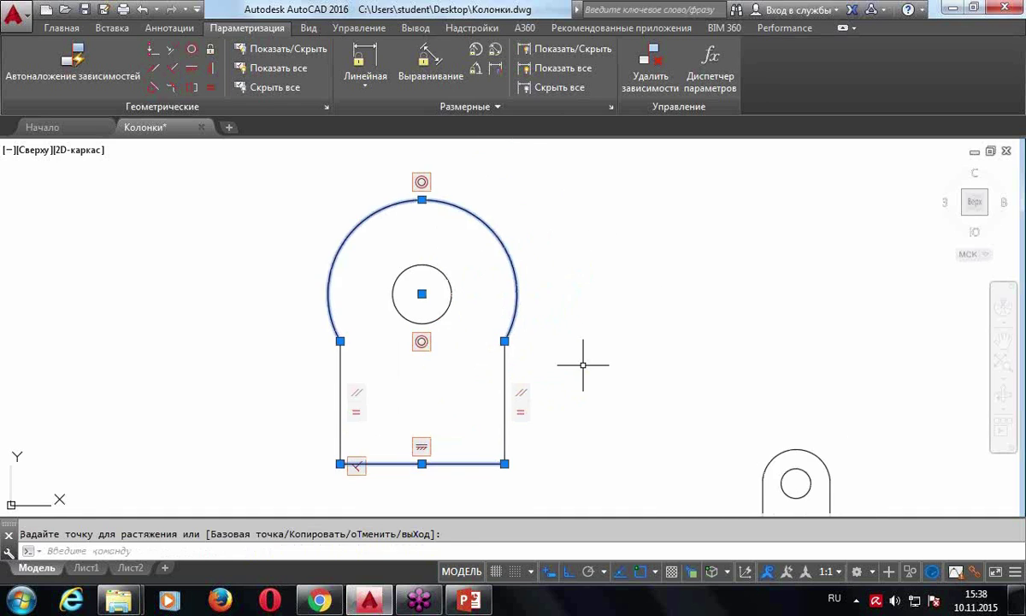
Make the left side line tangent to the arc, cancelling the conflicting right-side tangent
click(152, 88)
click(333, 304)
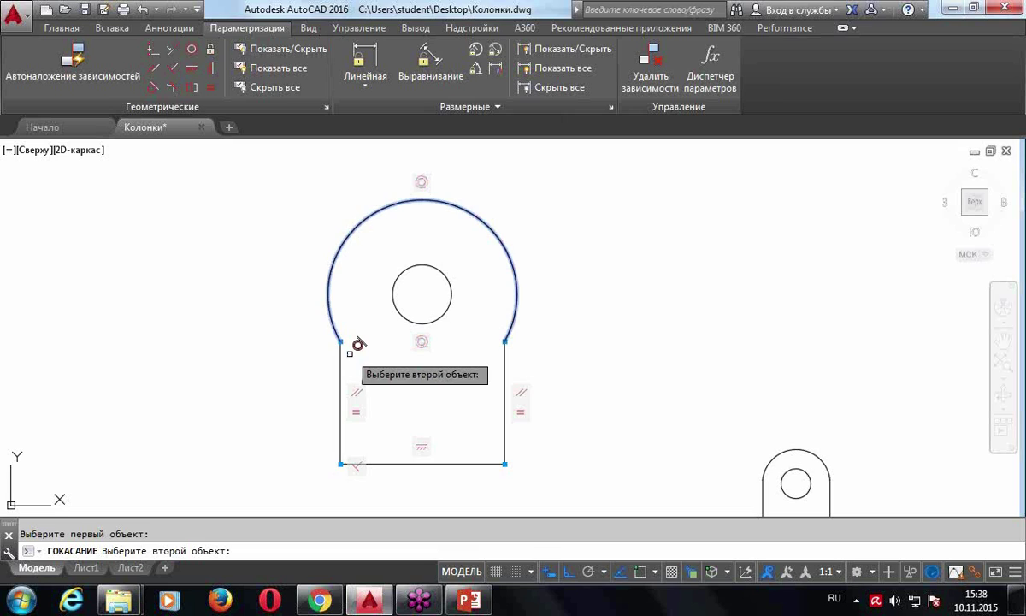
click(346, 346)
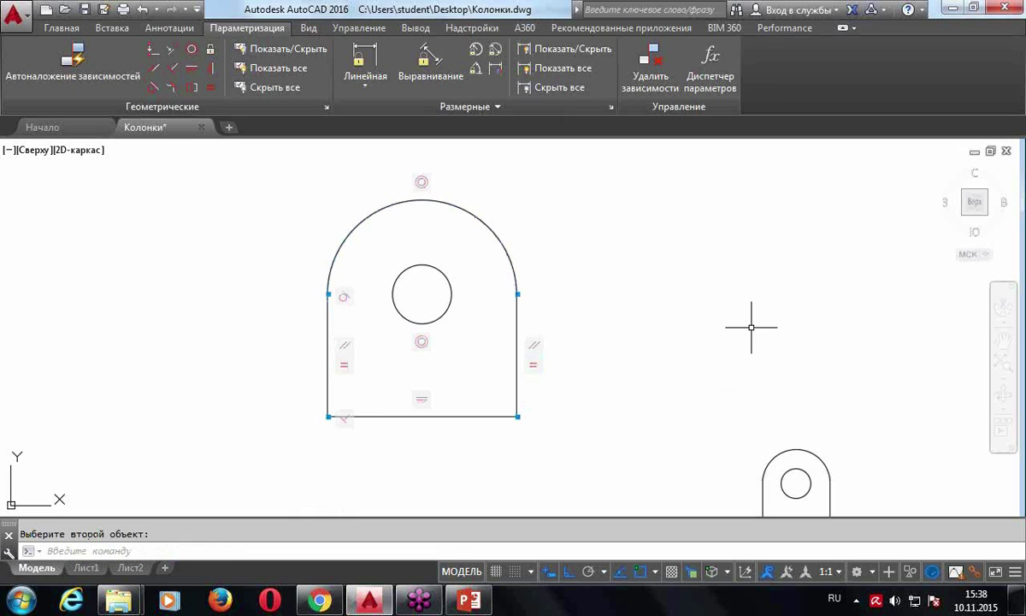
click(152, 89)
click(516, 252)
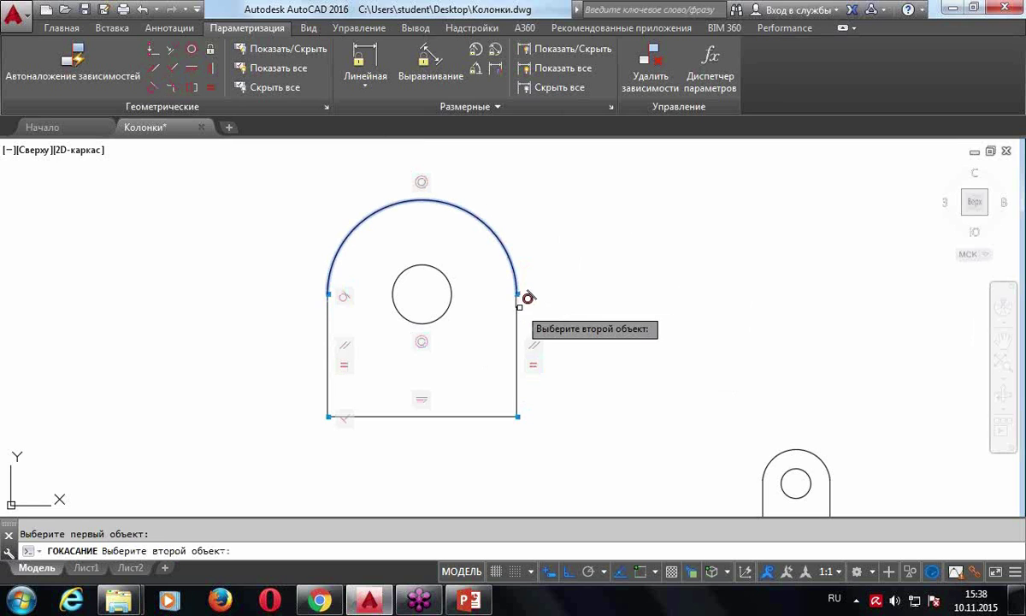
click(518, 306)
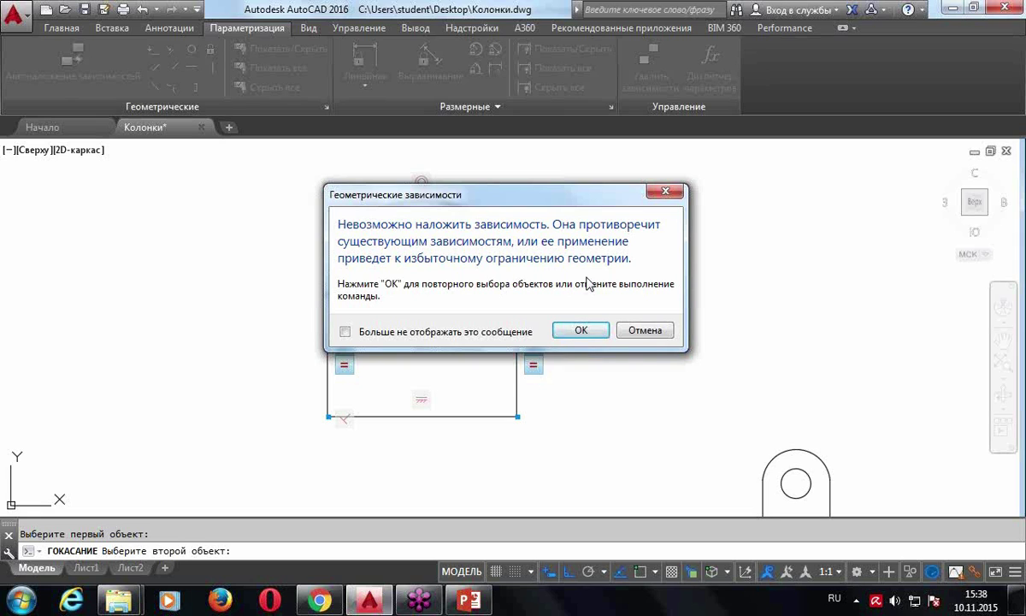
key(Escape)
Widen the bracket by grip-stretching the bottom line's right end
click(518, 271)
click(518, 417)
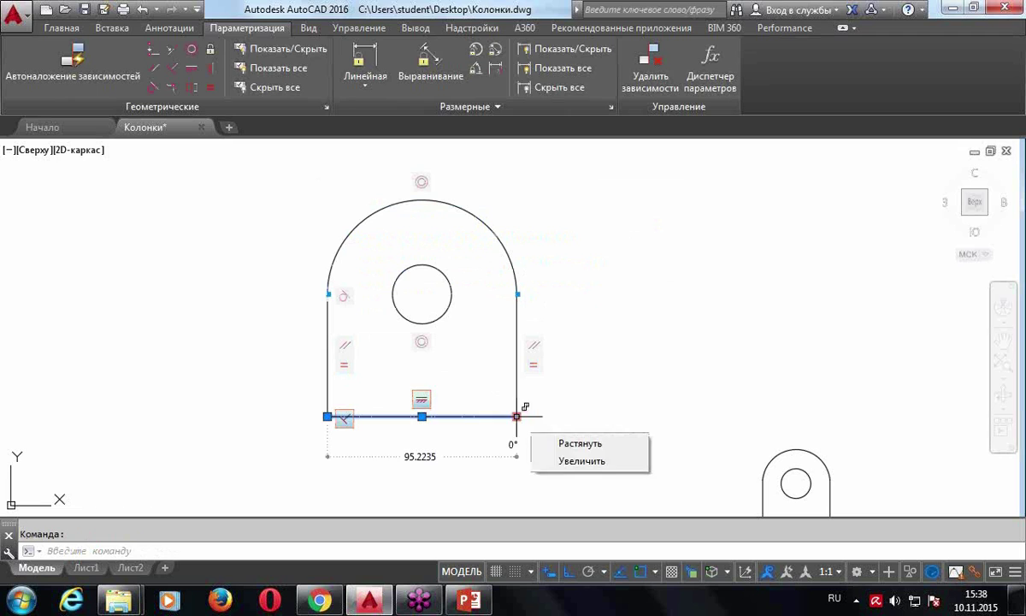
key(Escape)
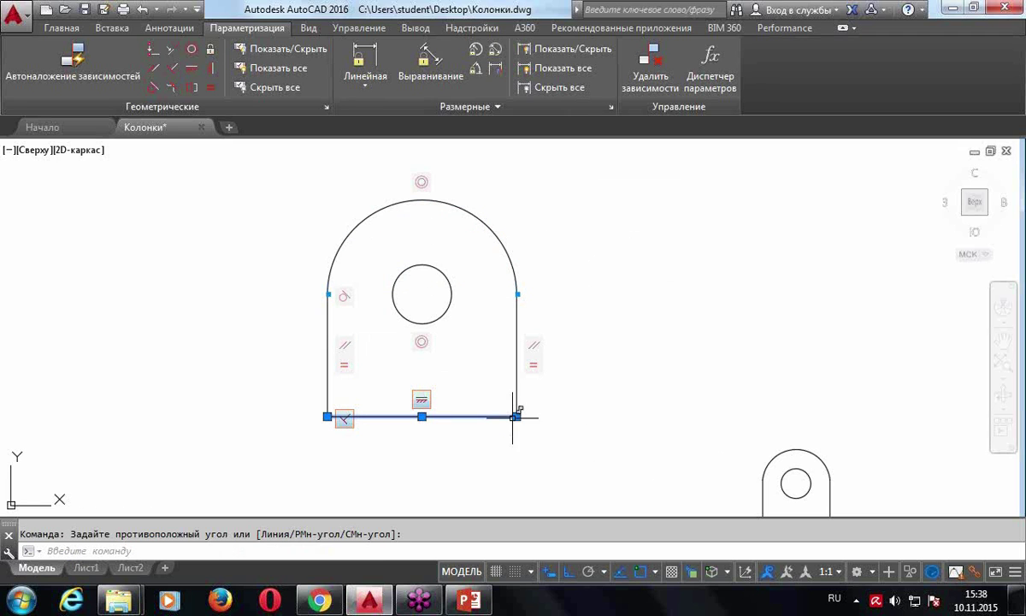
click(516, 416)
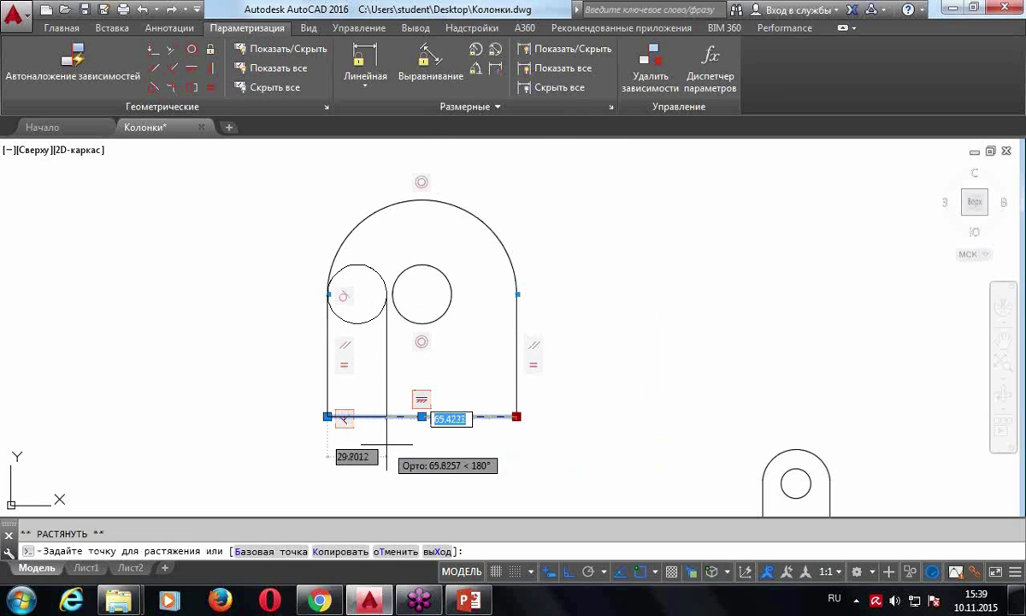
click(547, 427)
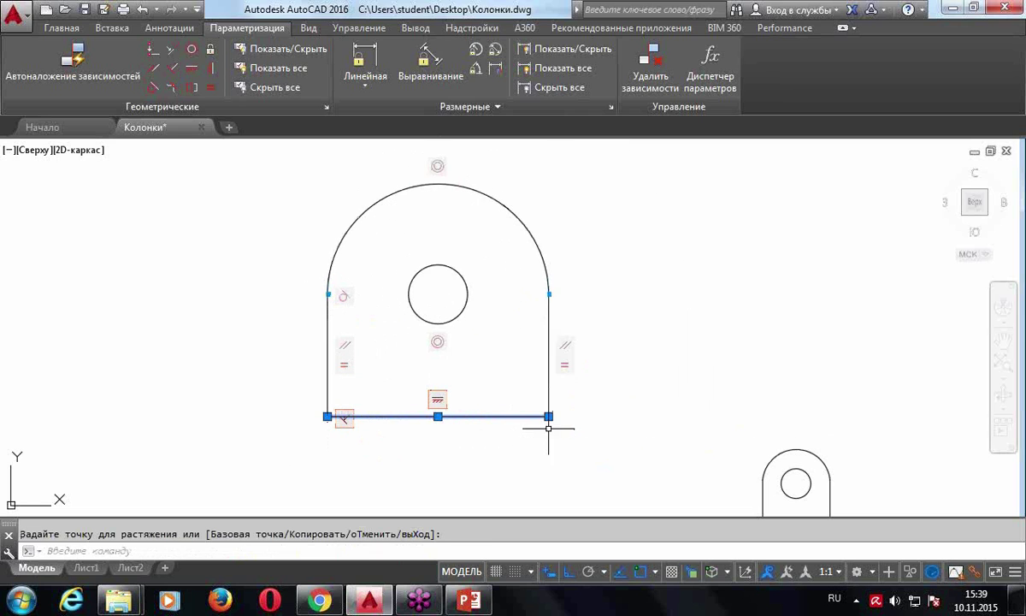
Resize the hole circle with its top grip, then open the status-bar toggles list
click(451, 268)
middle_drag(463, 348, 461, 437)
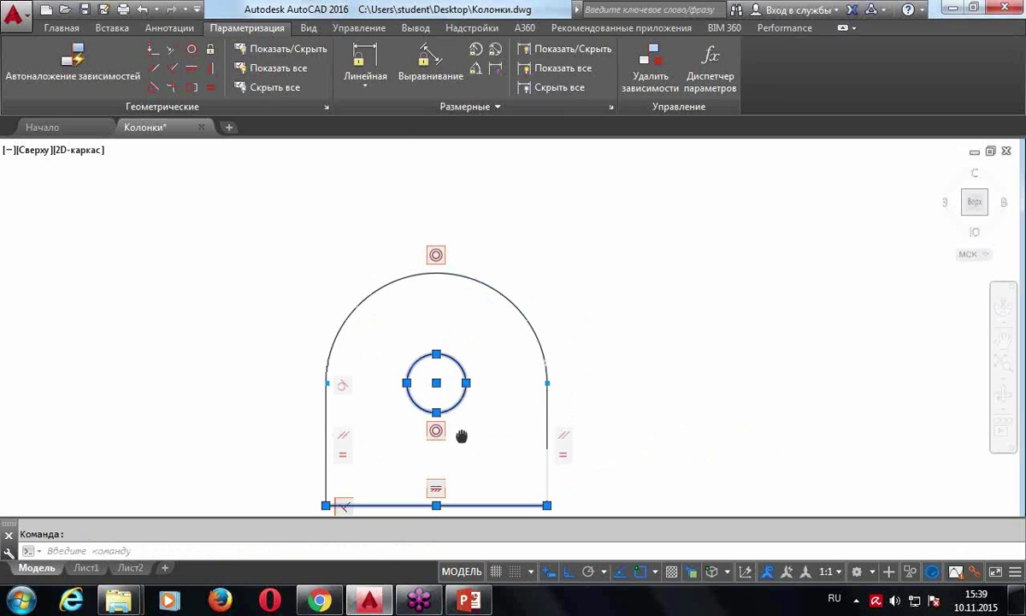
click(437, 353)
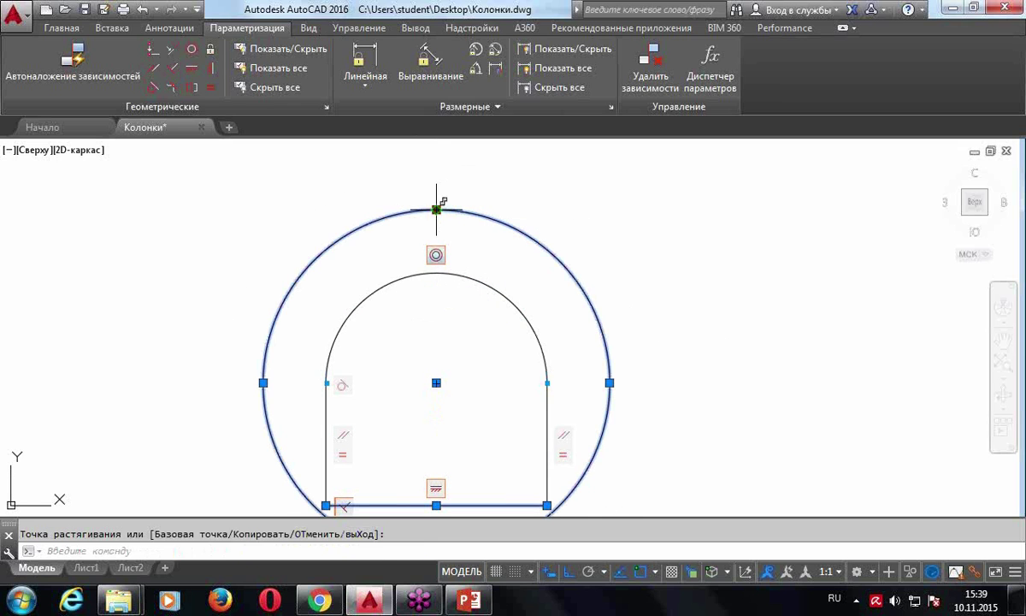
click(436, 344)
scroll(465, 272, down, 2)
key(Escape)
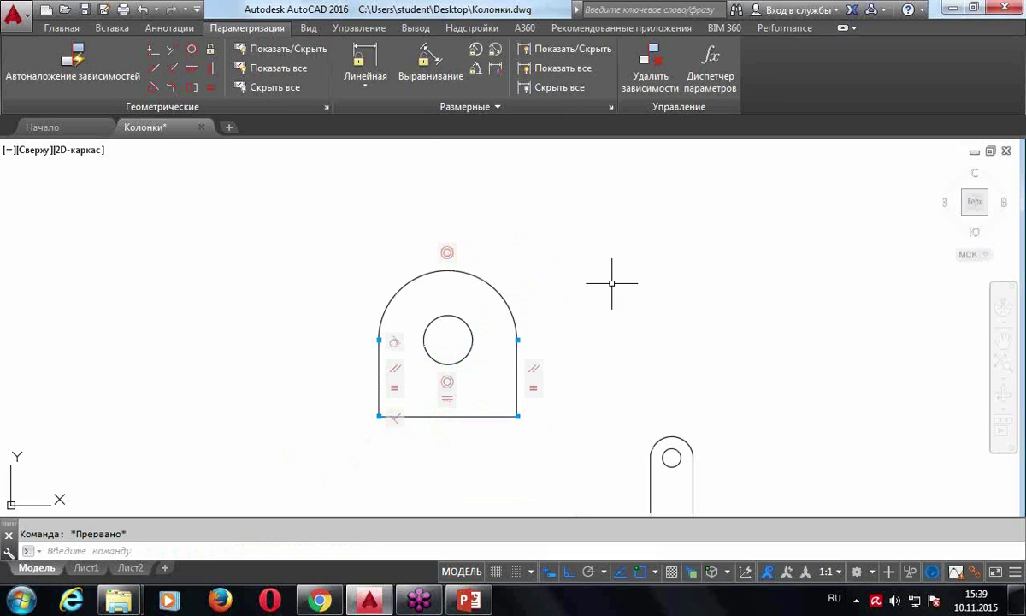
click(1017, 574)
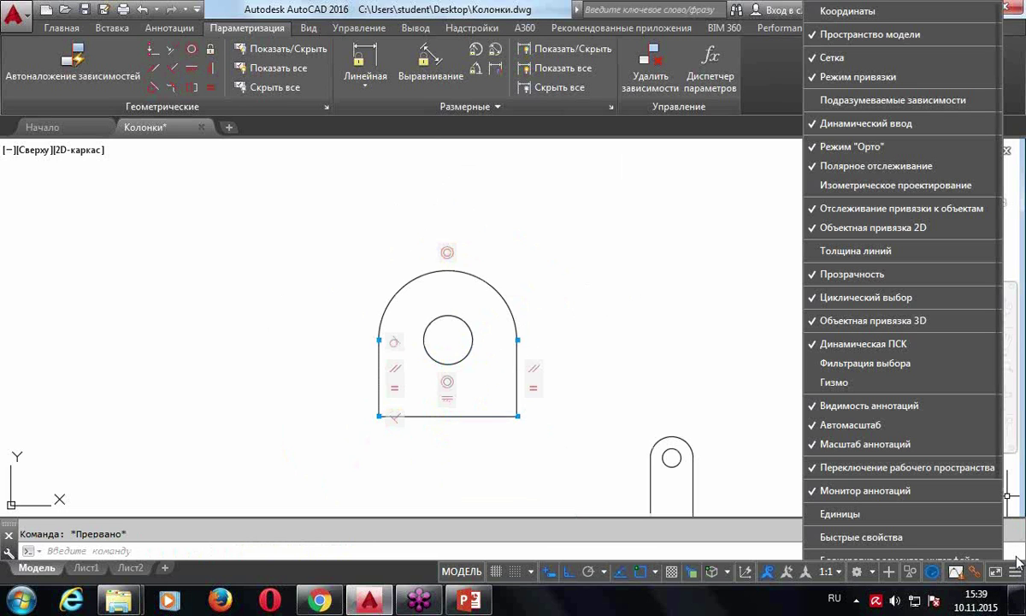
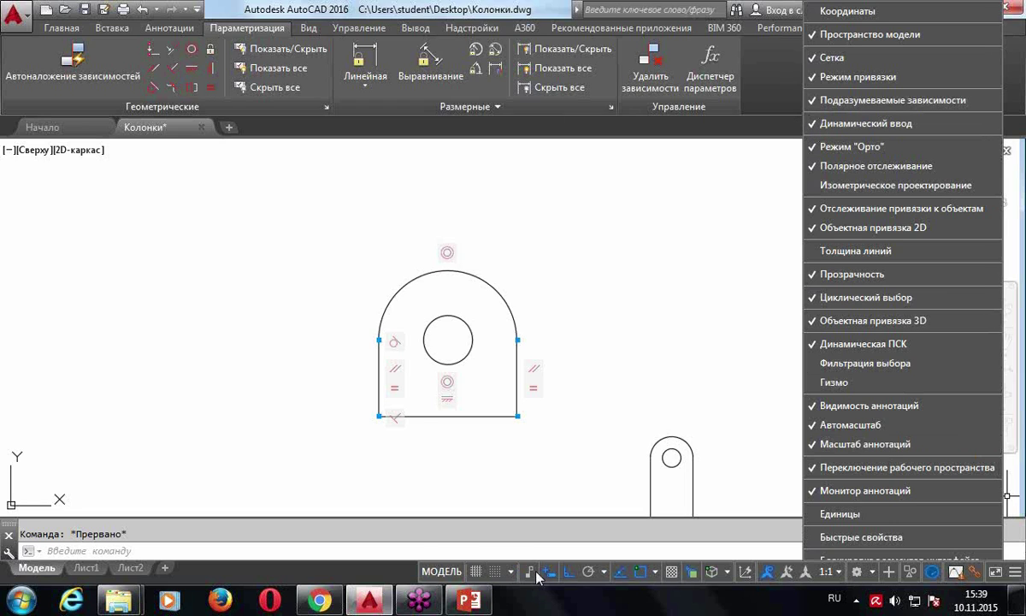
Turn on Infer Constraints in the status bar and pan to free drawing space
click(750, 277)
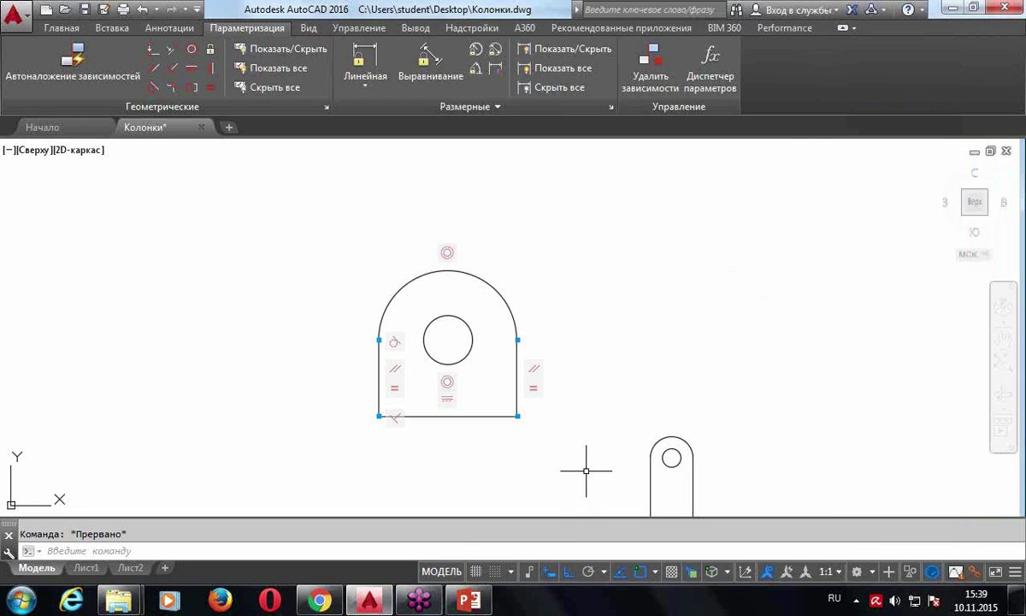
click(530, 571)
middle_drag(623, 265, 464, 261)
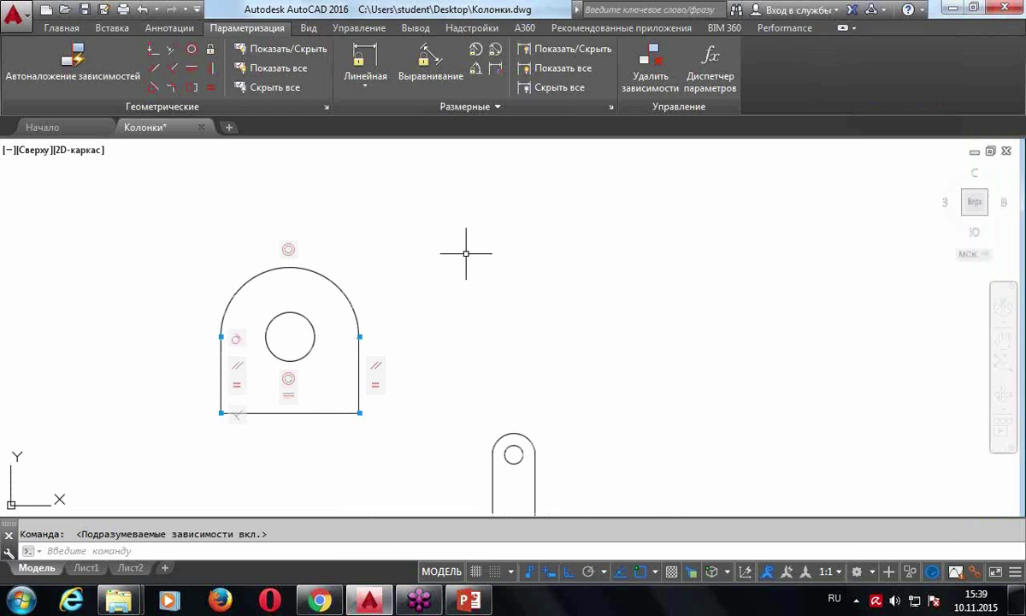
Start a line chain with a vertical first segment, then switch Ortho off for angled segments
click(62, 27)
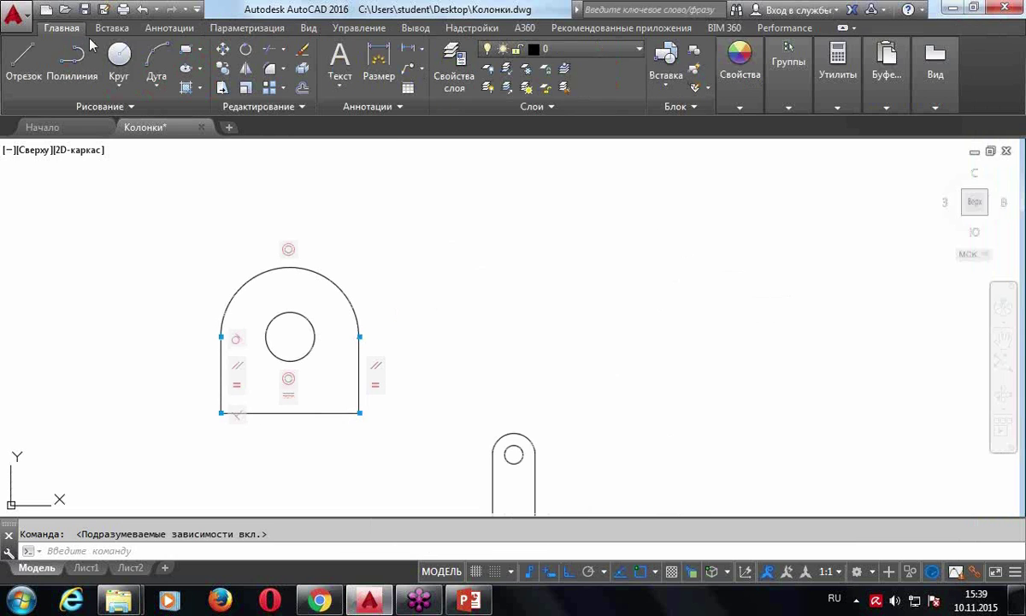
click(24, 62)
click(424, 324)
click(467, 226)
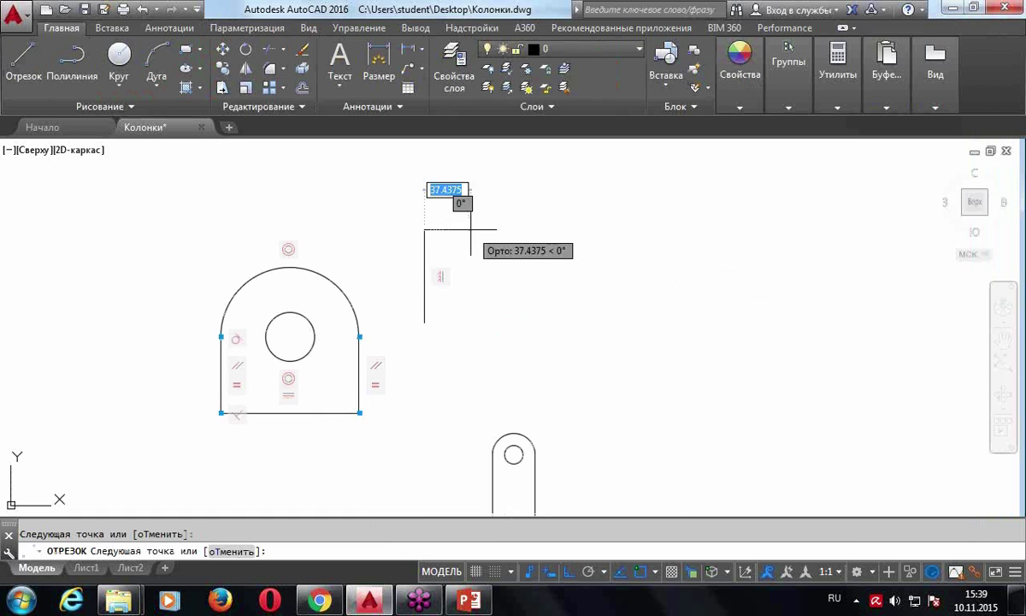
click(547, 572)
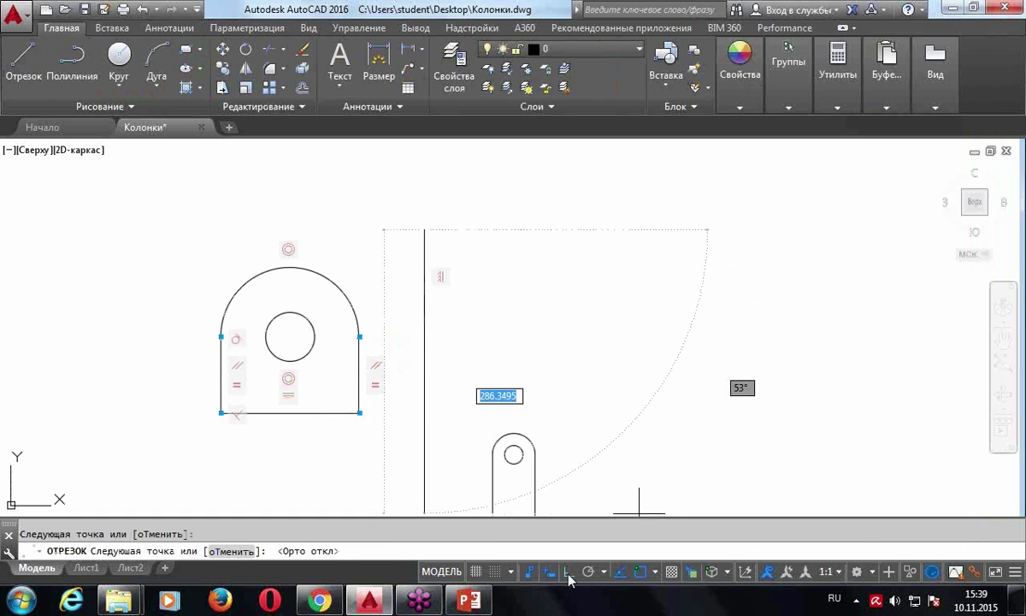
click(531, 352)
Add the remaining zigzag vertices, finish the chain, and grab the diagonal line's lower endpoint
click(646, 243)
click(632, 323)
click(733, 342)
click(750, 252)
click(890, 394)
click(780, 446)
key(Return)
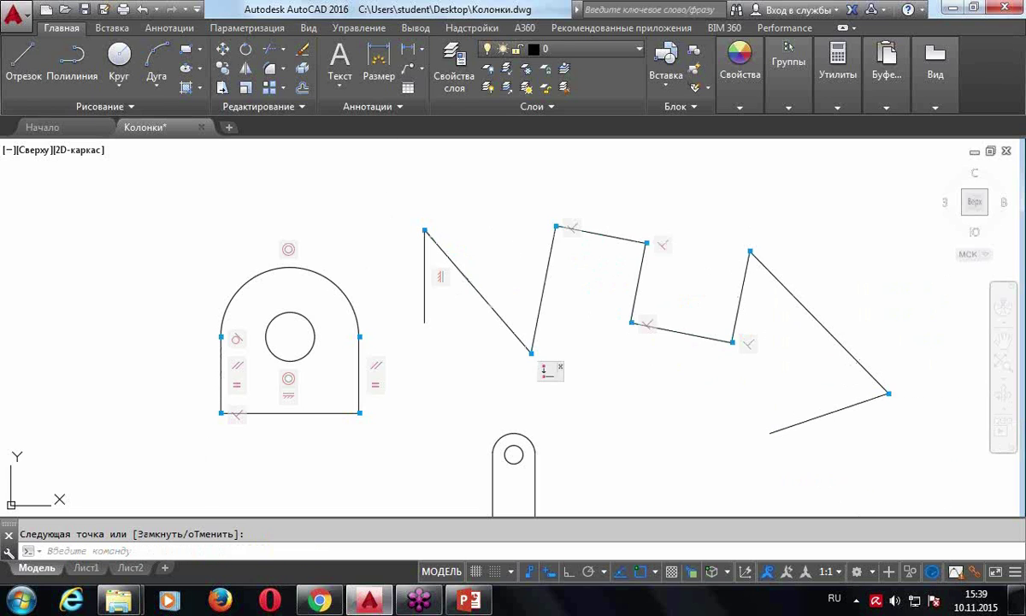
click(528, 348)
click(531, 352)
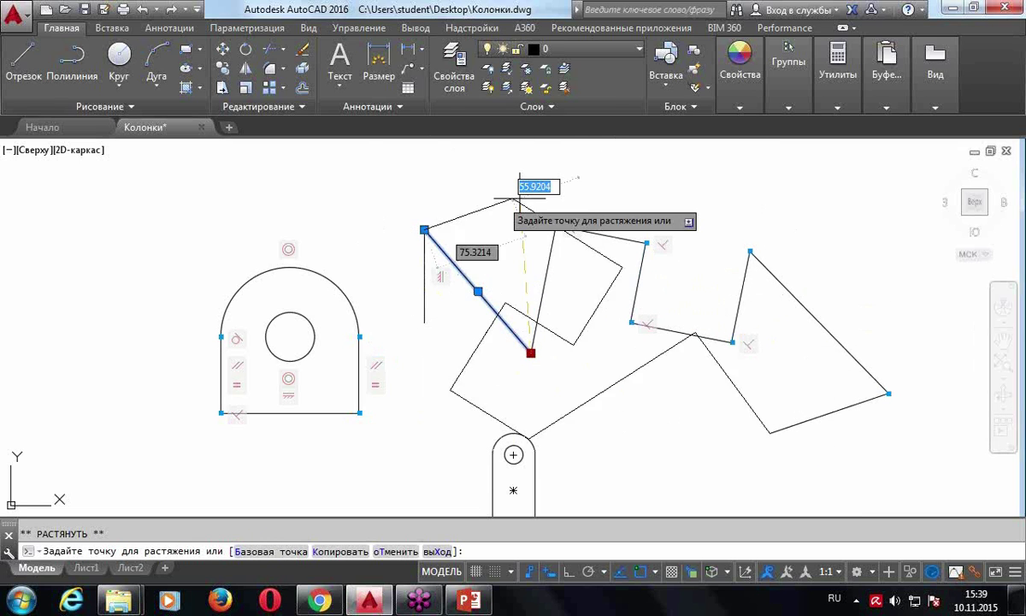
Stretch two shared zigzag vertices to new spots, with the connected lines staying joined
click(562, 342)
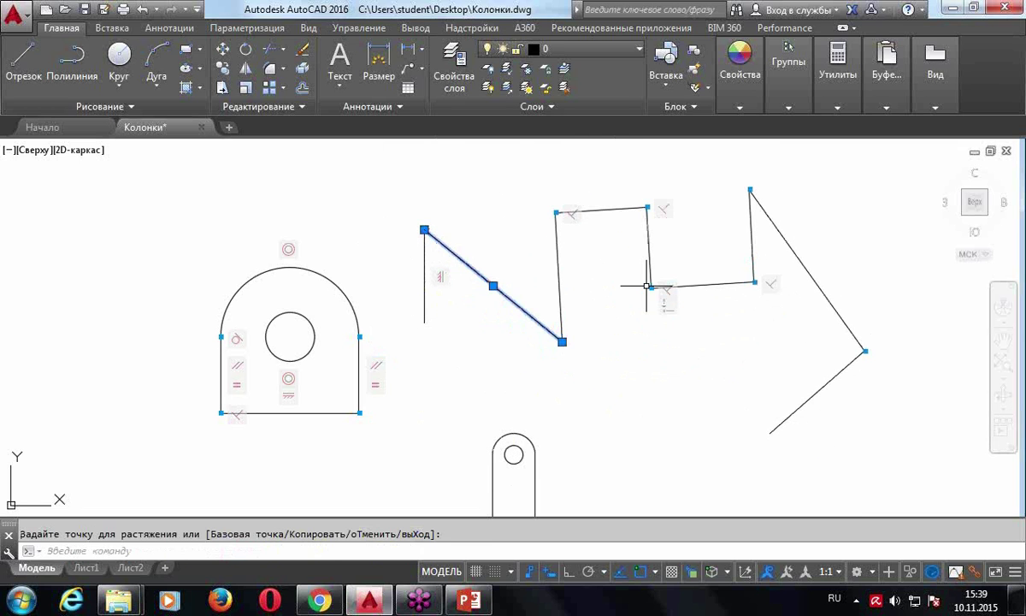
click(651, 290)
click(652, 289)
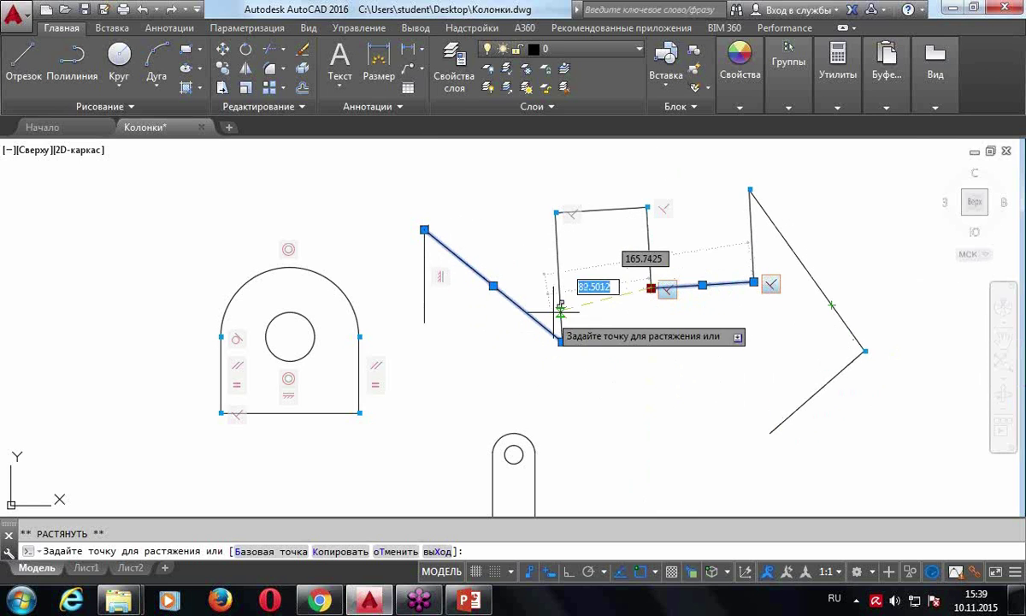
click(608, 306)
Clear the selection, zoom out and pan, then turn off Infer Constraints
key(Escape)
scroll(310, 326, down, 2)
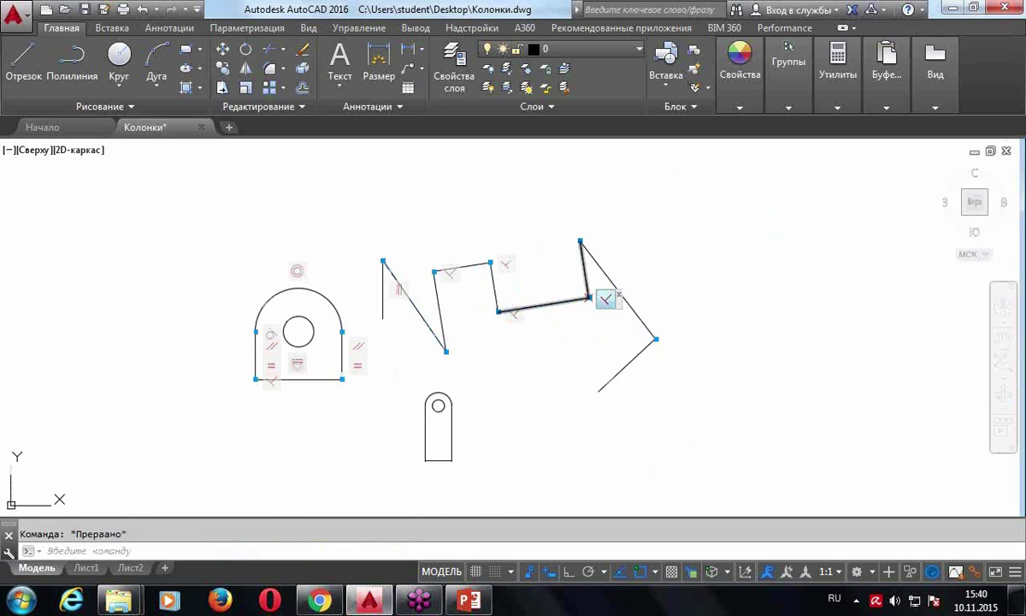
middle_drag(342, 342, 310, 335)
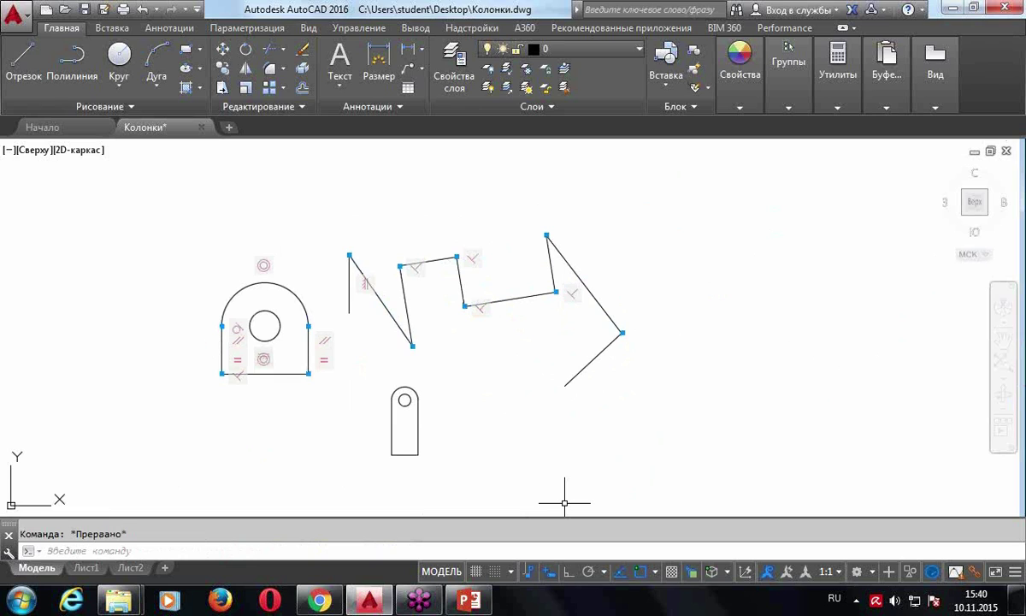
click(528, 573)
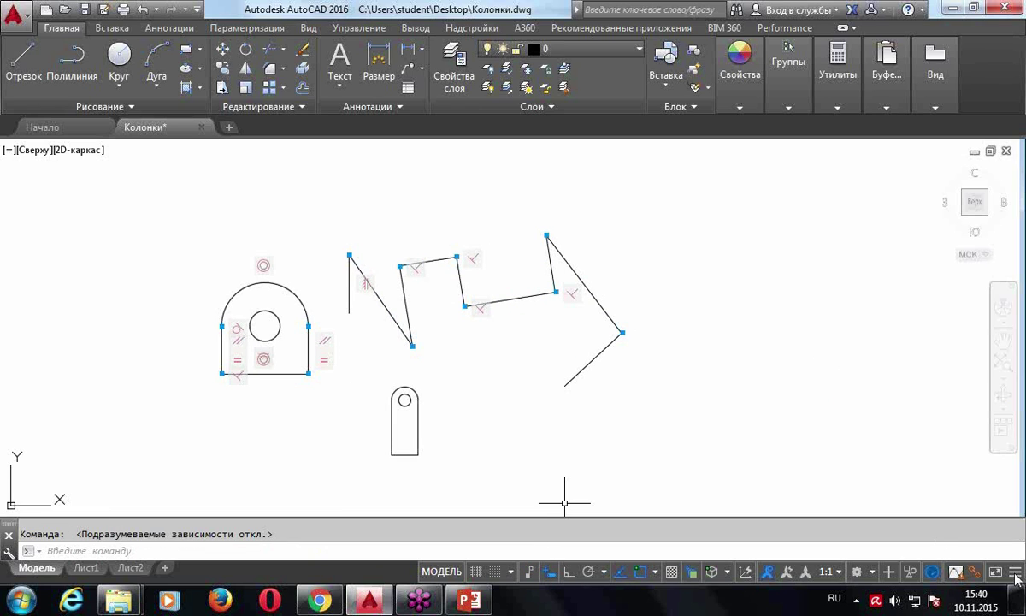
Remove all 13 constraints from the zigzag lines using Delete Constraints
click(1016, 573)
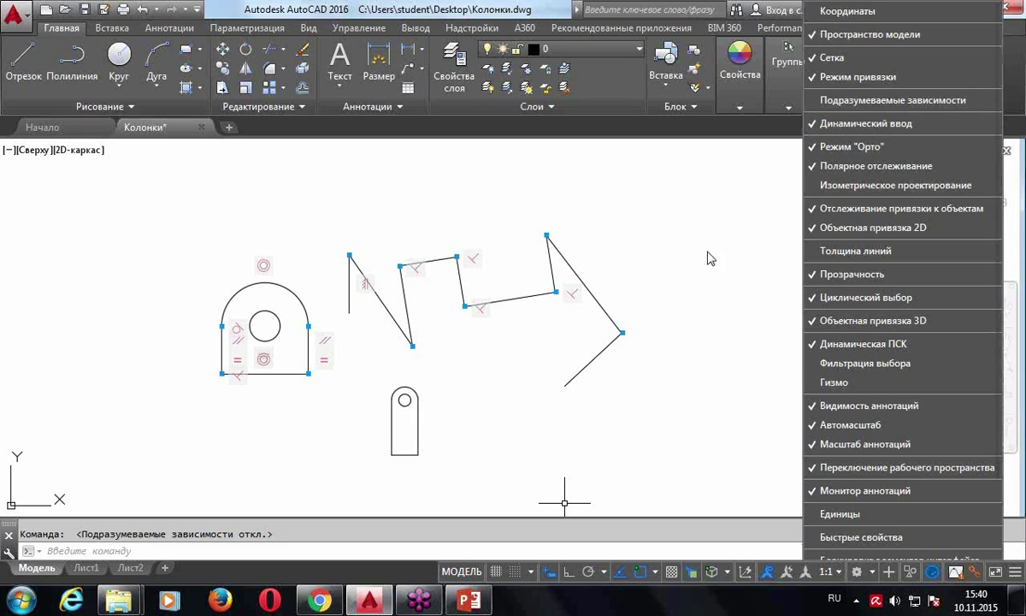
click(669, 269)
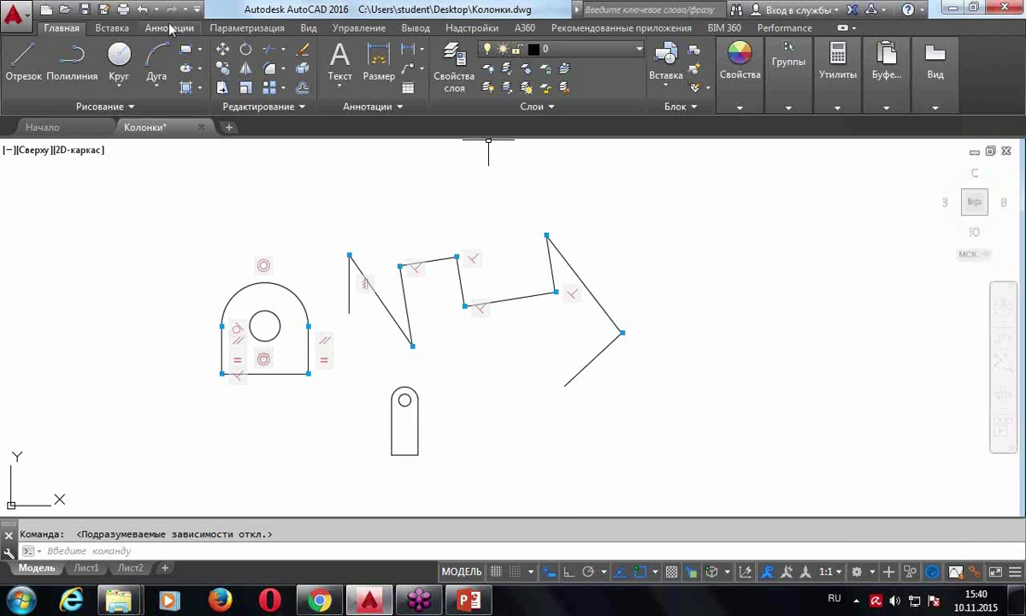
click(240, 28)
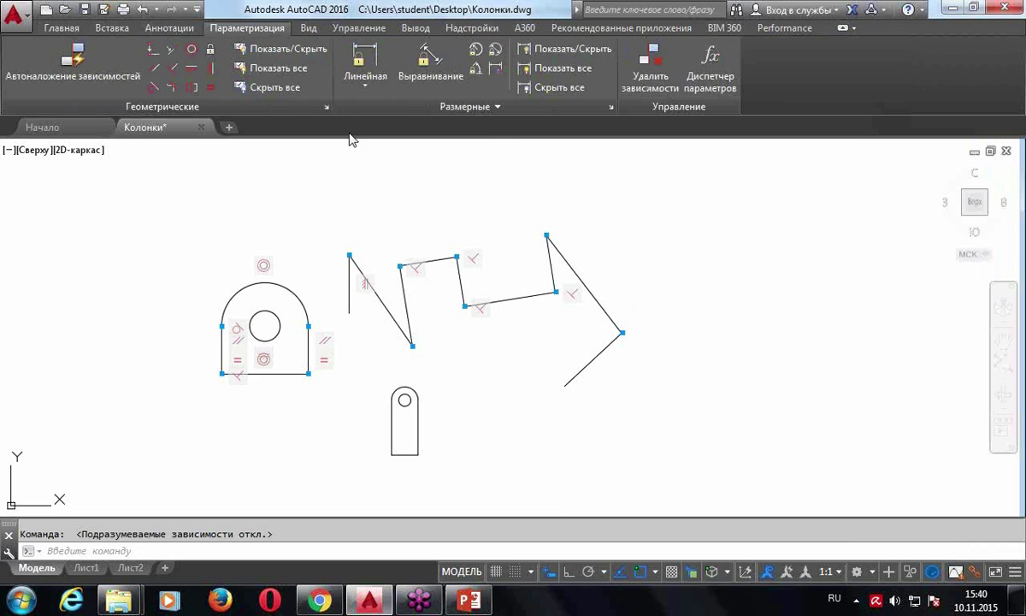
click(651, 73)
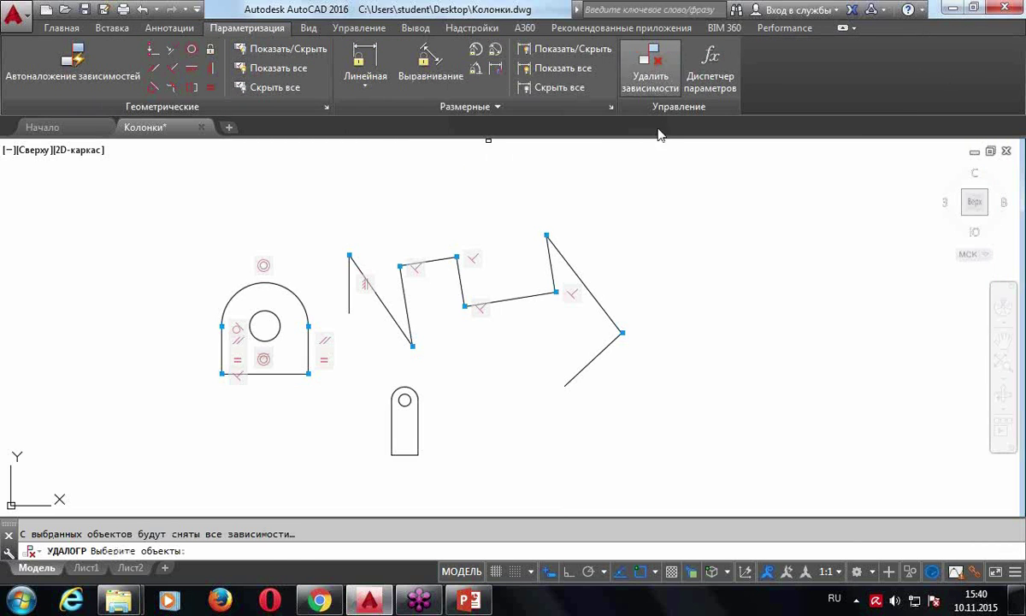
click(707, 381)
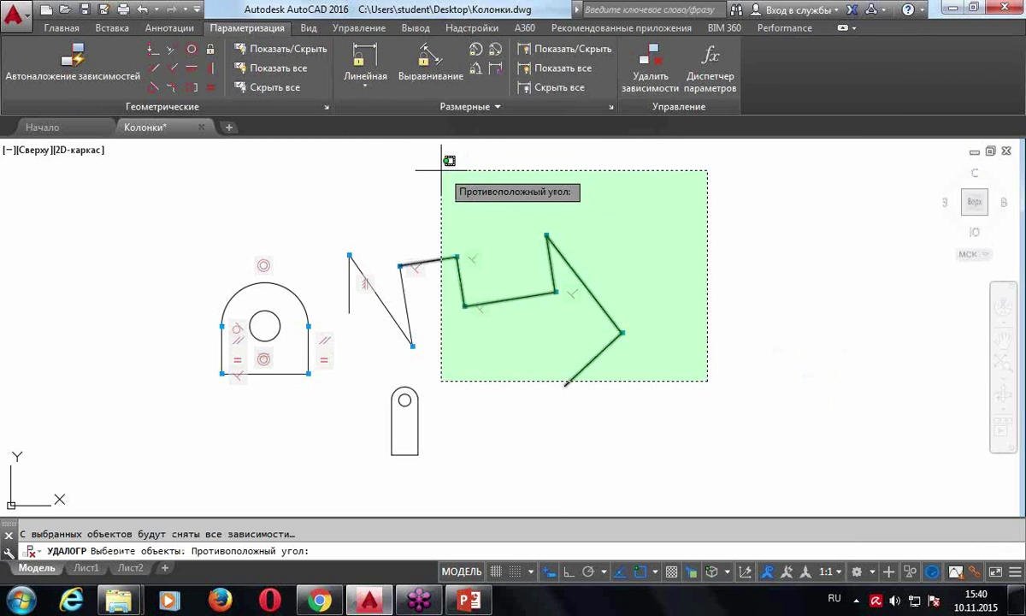
click(341, 172)
key(Return)
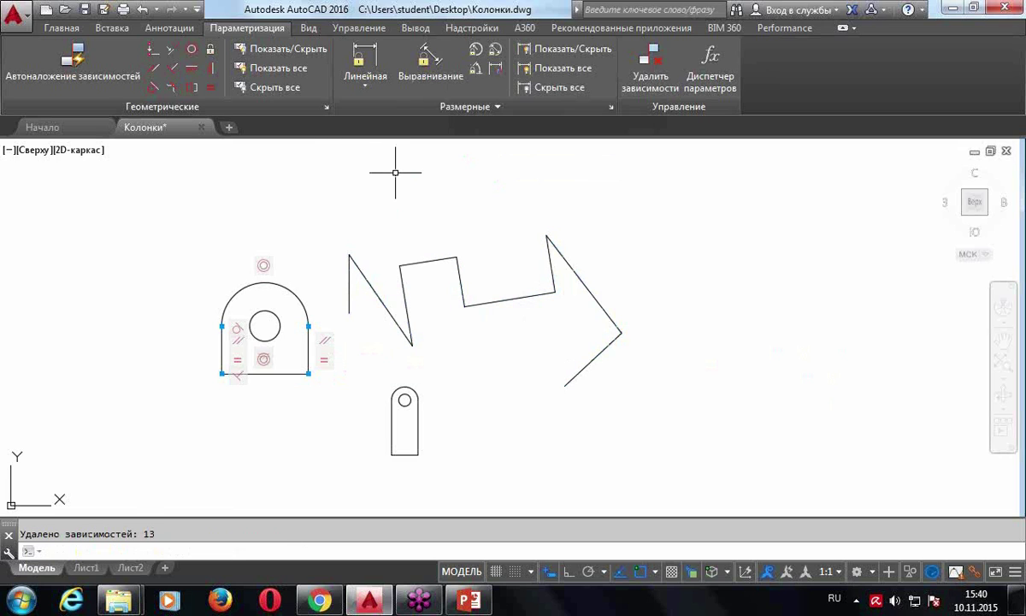
Window-select the zigzag lines and delete them
click(622, 359)
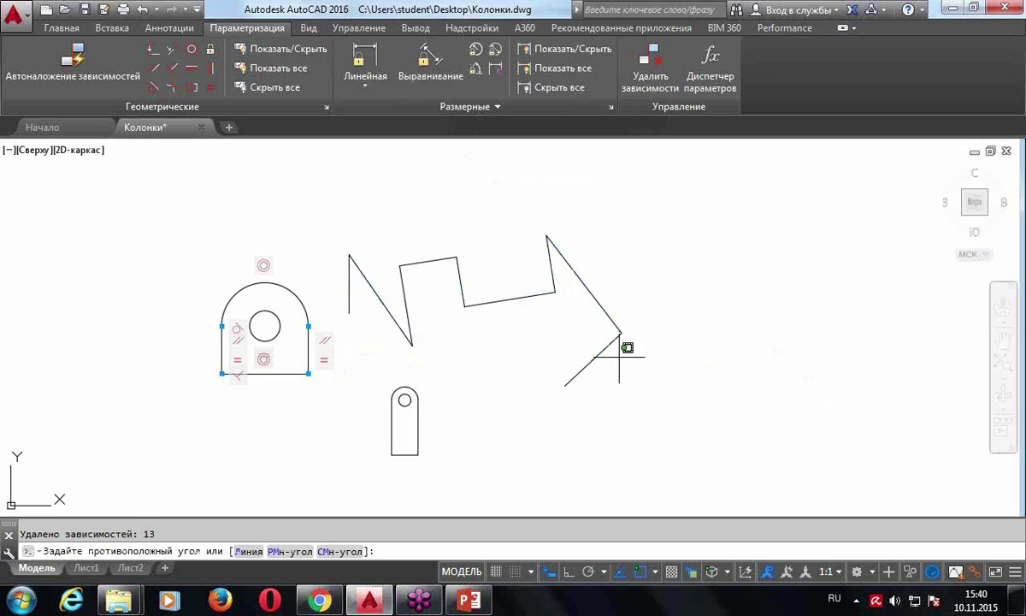
click(342, 234)
key(Delete)
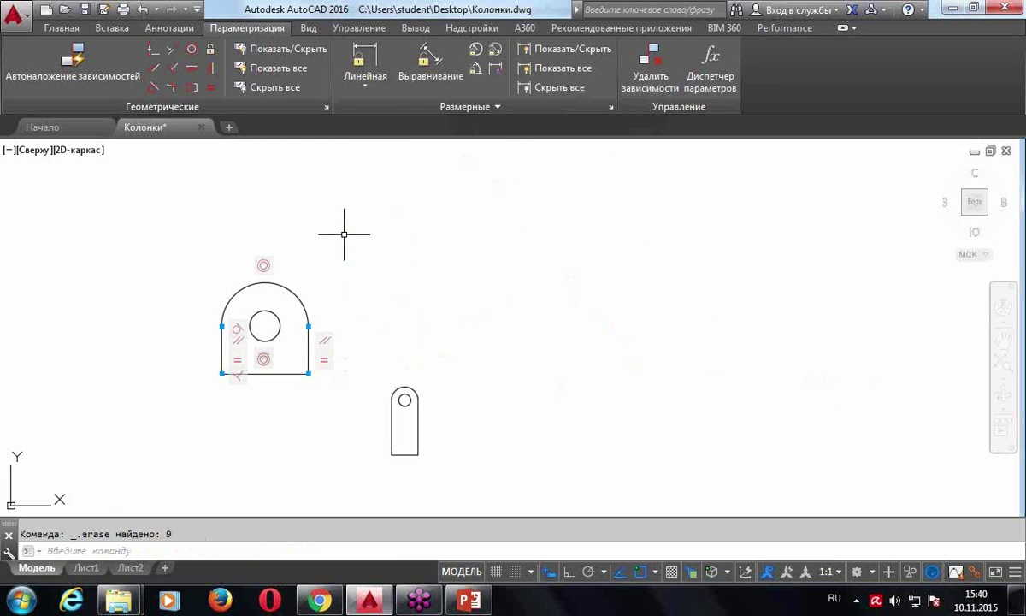
middle_drag(321, 301, 419, 269)
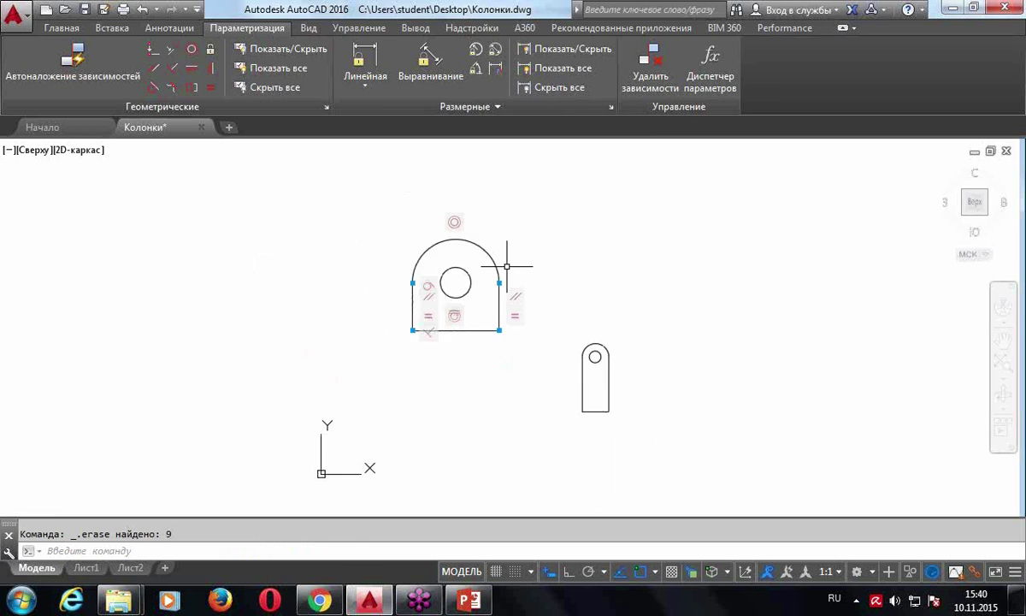
Add a linear constraint d1=111.2923 across the bracket's base
scroll(440, 280, up, 2)
scroll(466, 291, down, 3)
scroll(483, 320, up, 3)
middle_drag(483, 321, 542, 319)
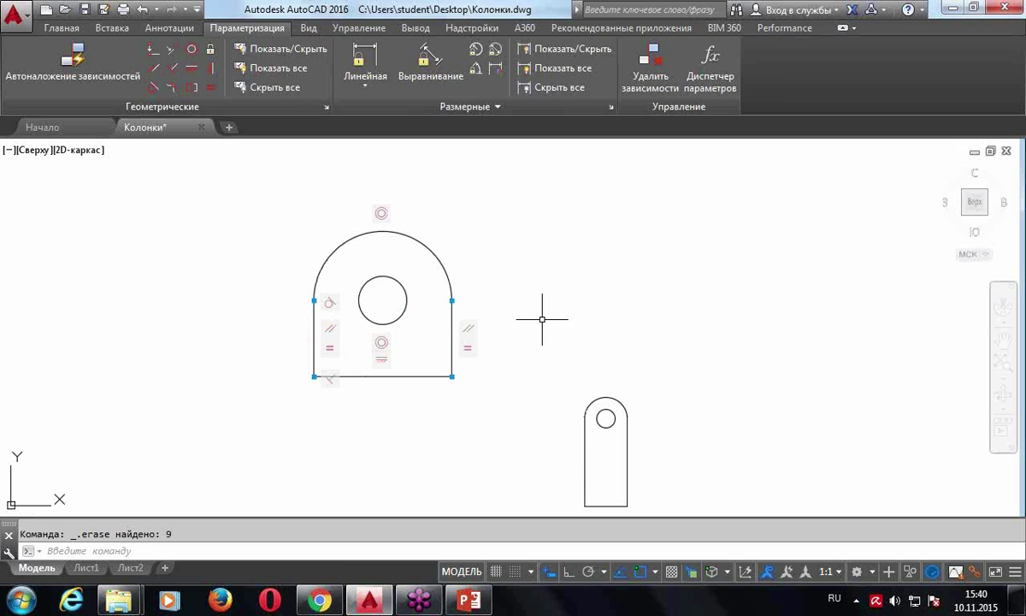
click(370, 51)
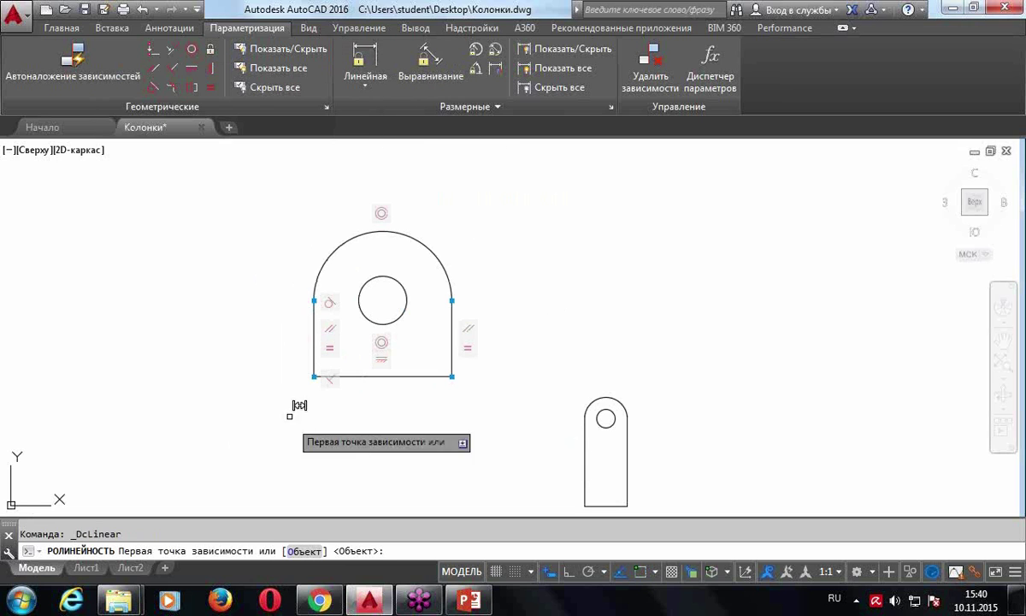
click(315, 376)
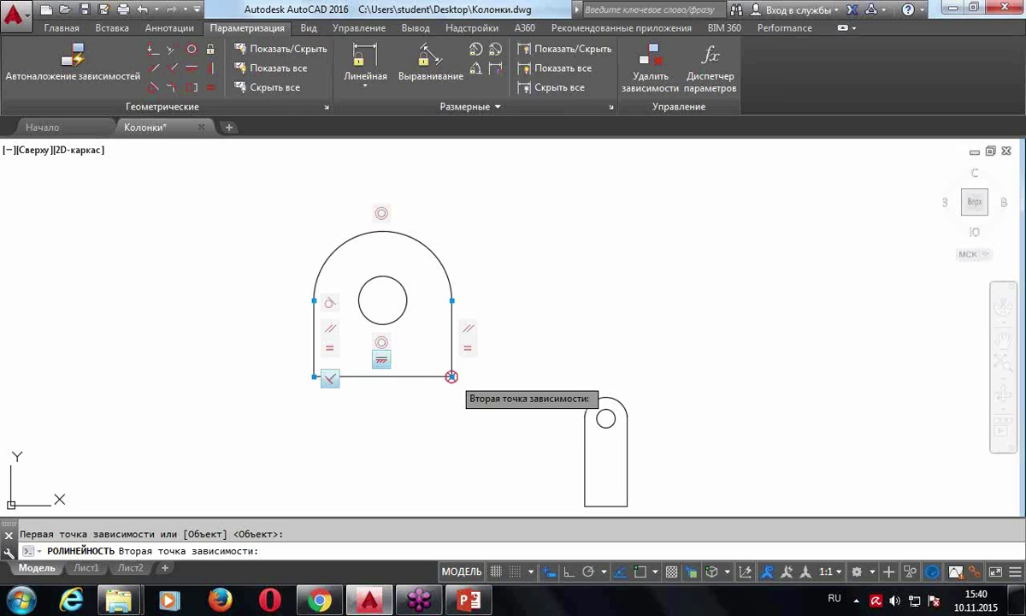
click(455, 377)
click(455, 414)
key(Return)
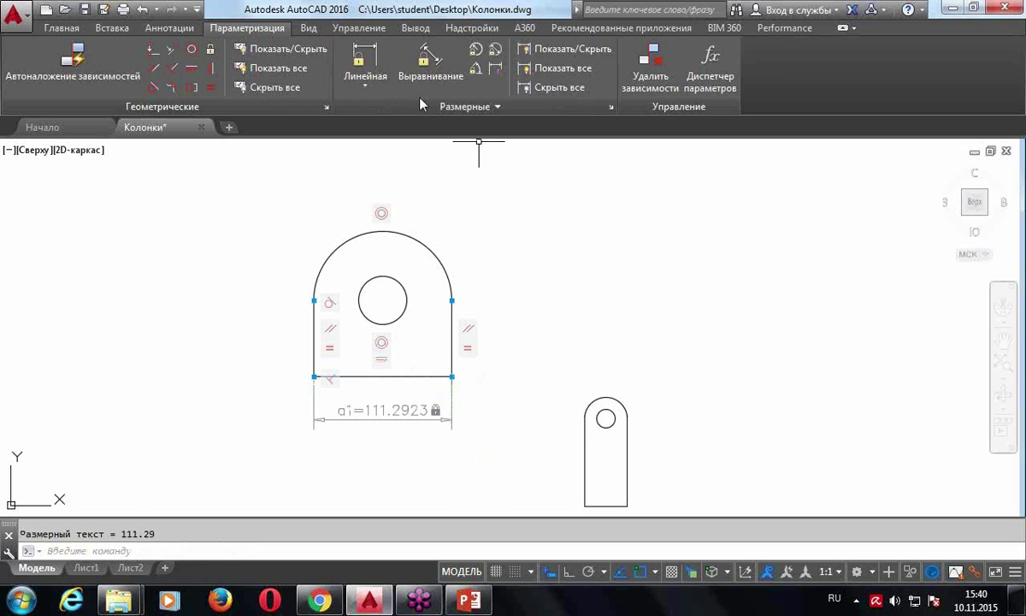
Add a vertical constraint d2=117.309 from the arc top to the base midpoint
click(365, 60)
click(382, 231)
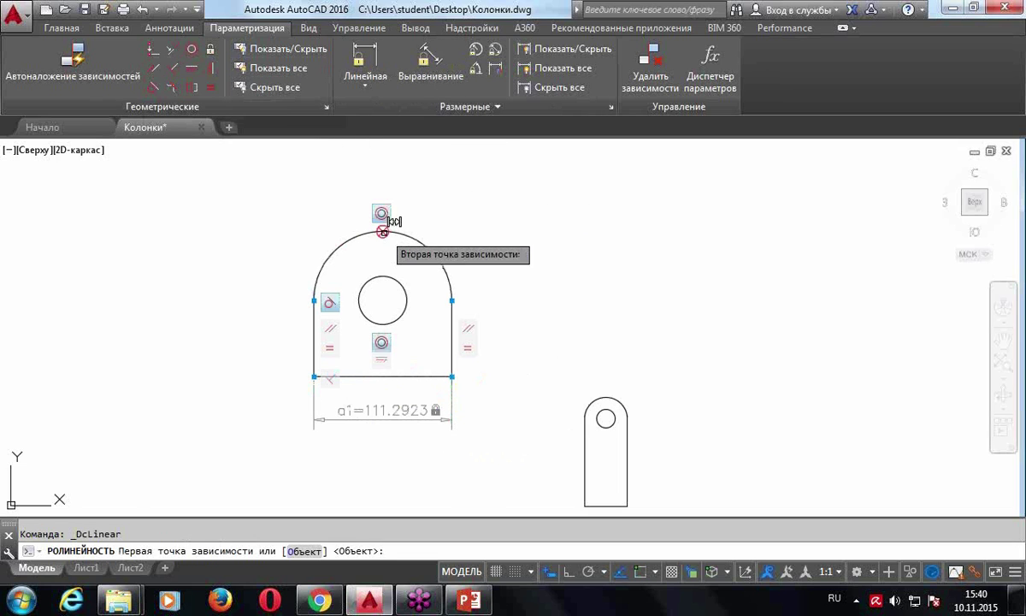
click(383, 376)
click(527, 351)
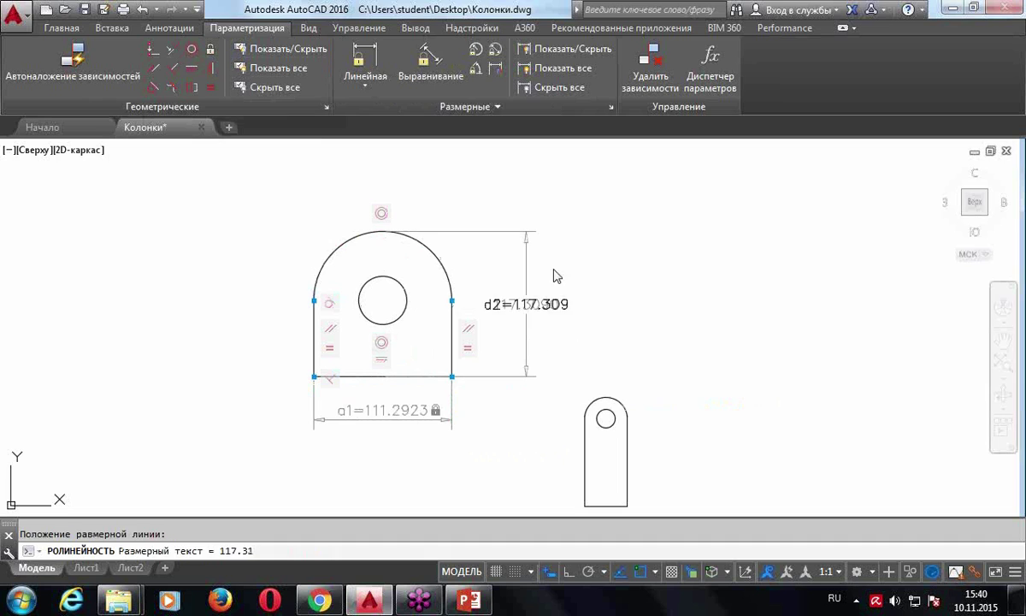
key(Return)
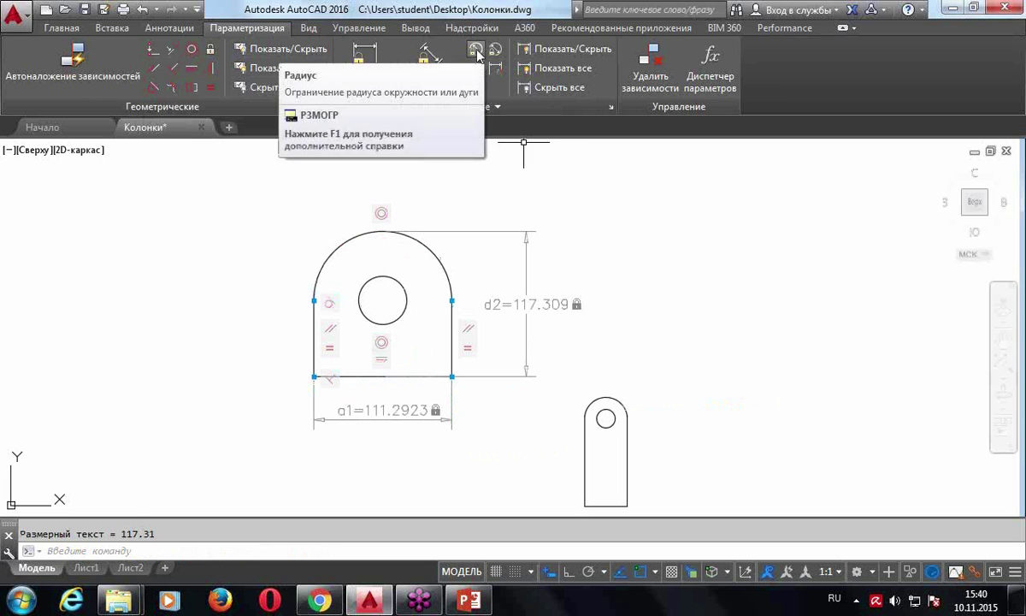
Constrain the inner hole with diameter dia1=39.1472
click(476, 69)
scroll(388, 301, up, 3)
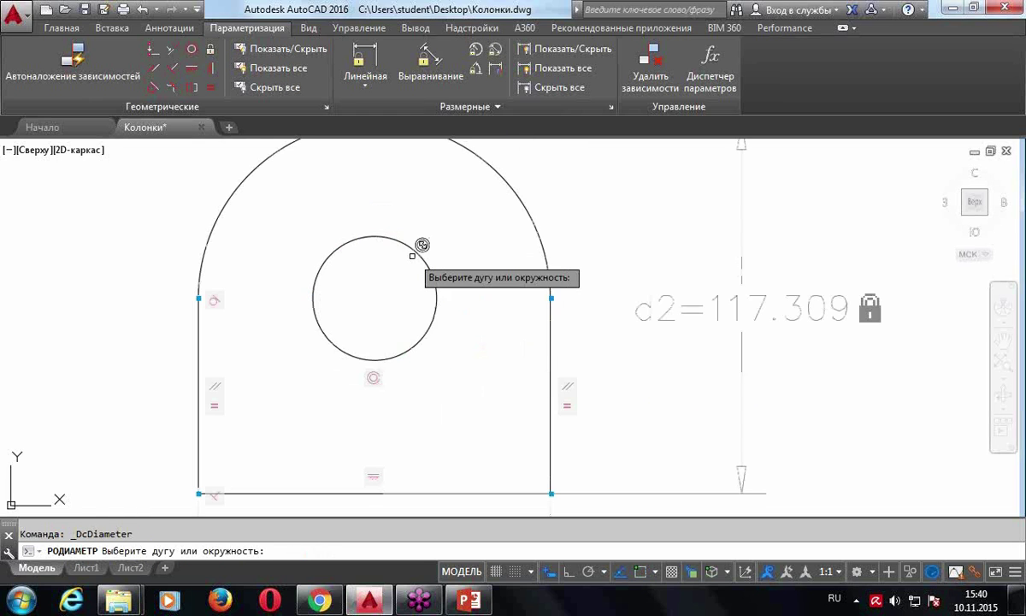
click(419, 250)
click(427, 212)
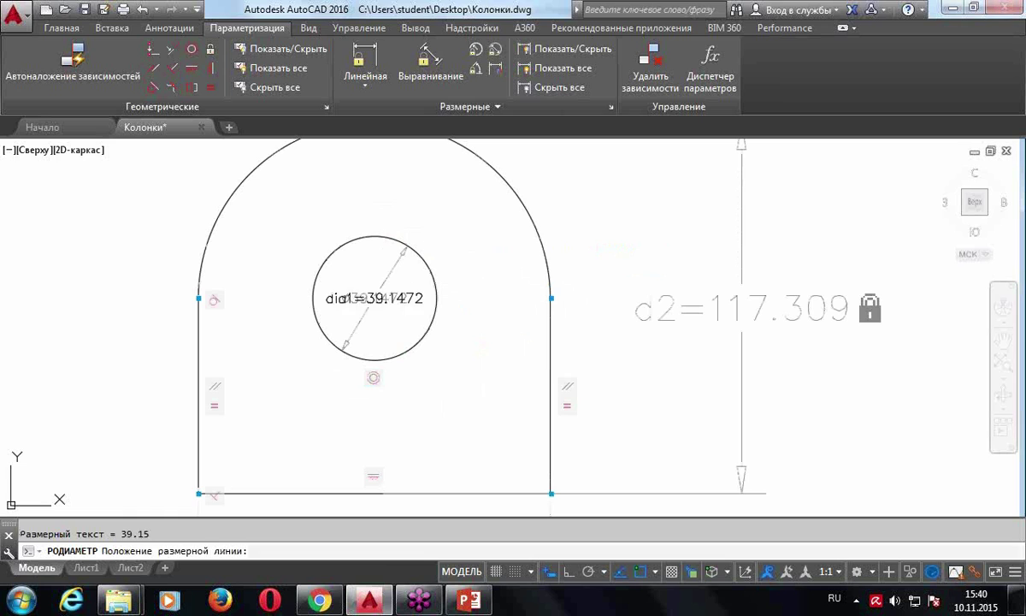
click(453, 314)
key(Return)
scroll(458, 329, down, 3)
scroll(457, 329, up, 2)
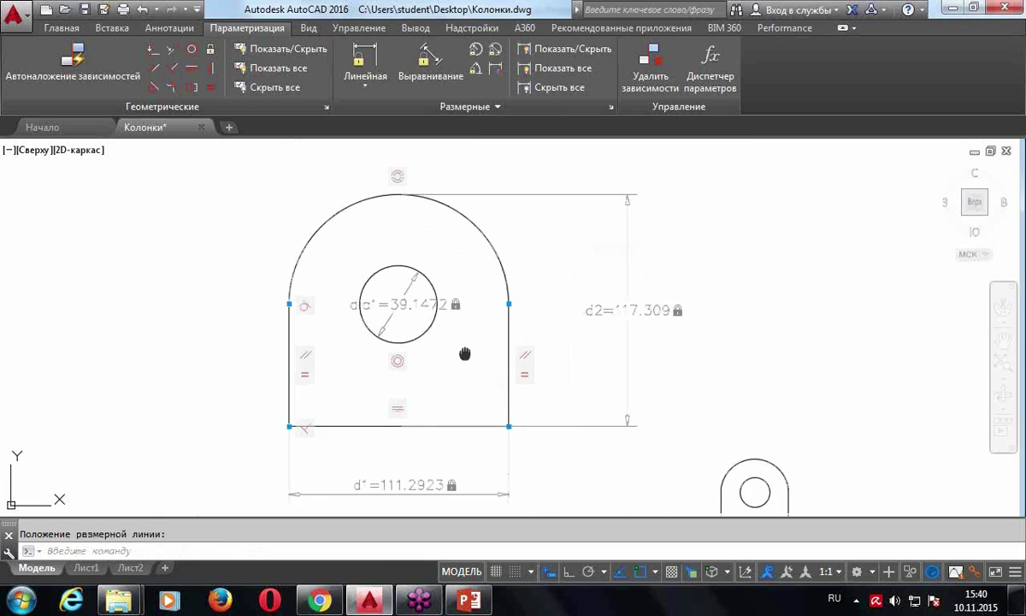
scroll(480, 325, down, 2)
Create a reference diameter on the outer arc, then delete that redundant dia2
click(467, 261)
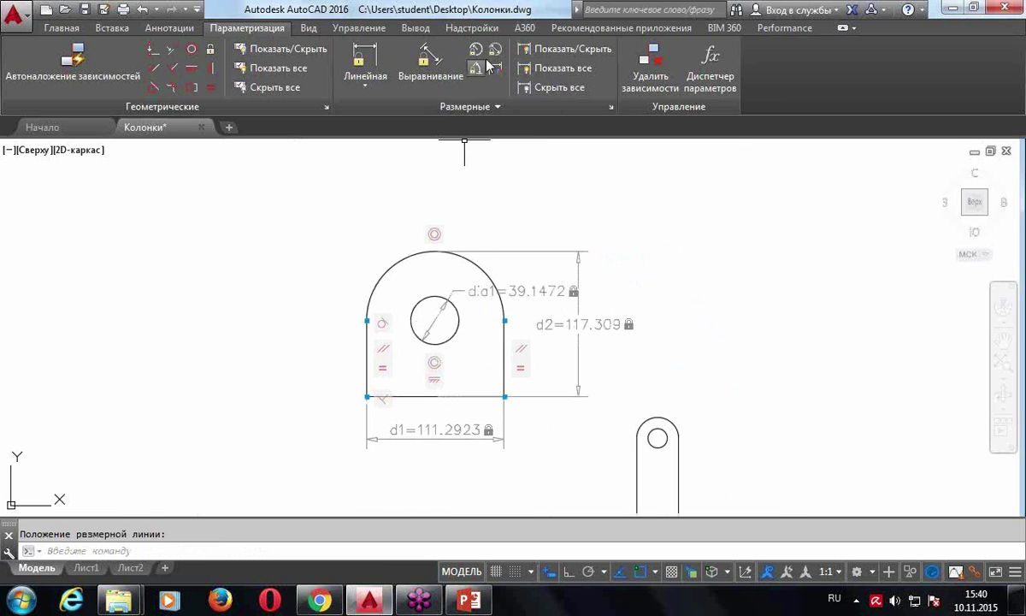
click(495, 49)
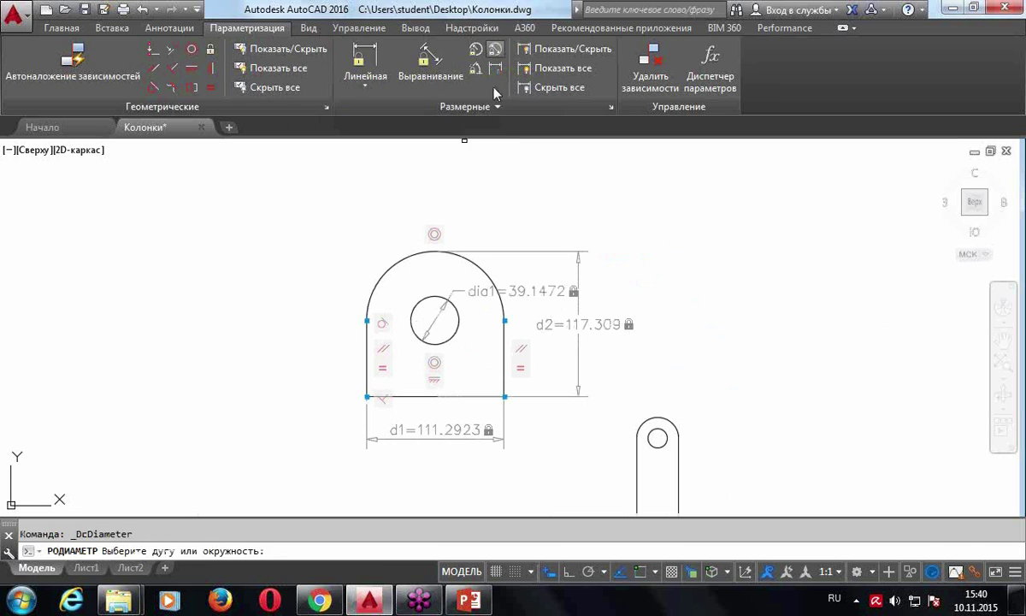
click(402, 261)
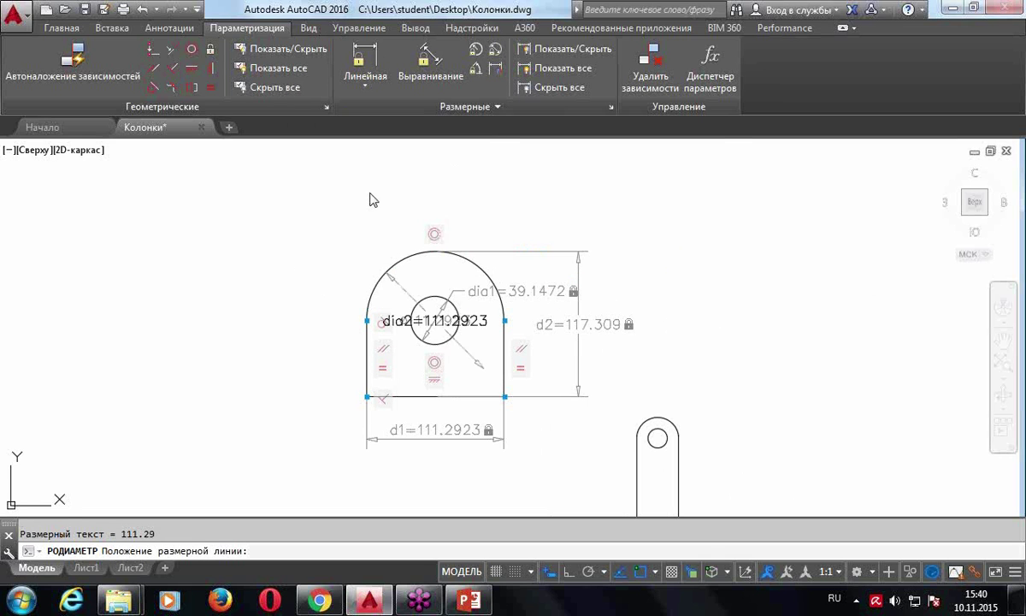
click(376, 209)
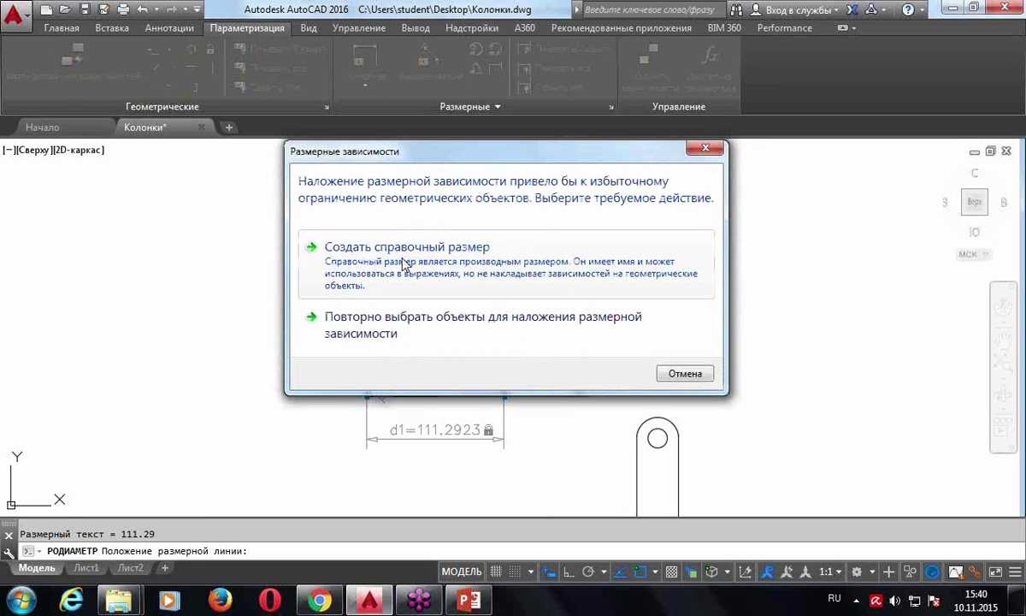
click(460, 248)
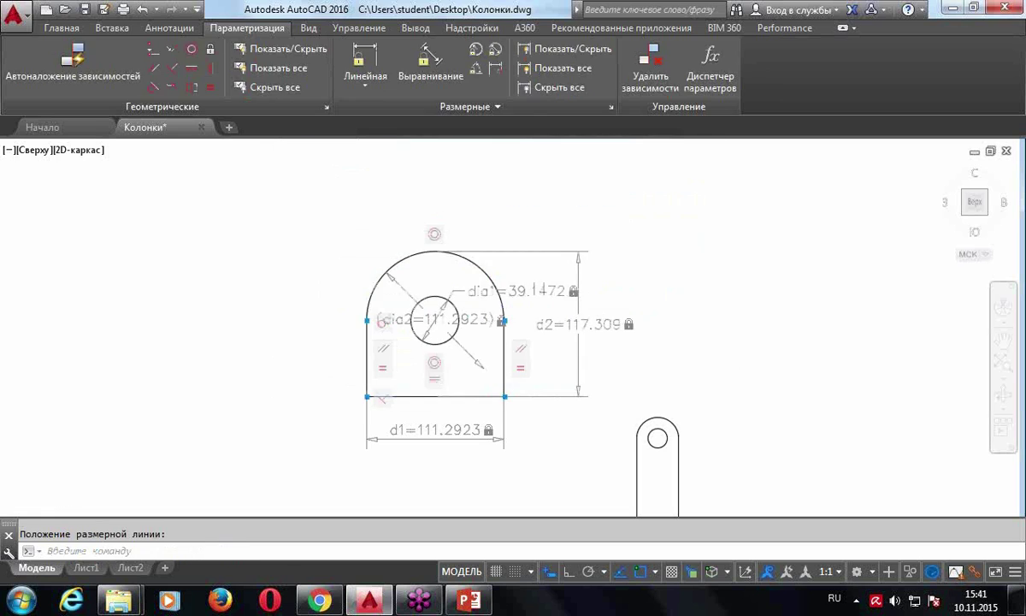
scroll(462, 335, up, 4)
click(469, 343)
key(Delete)
scroll(518, 248, down, 4)
Try renaming the d1 constraint to B and dismiss the resulting parameter error
scroll(518, 244, up, 2)
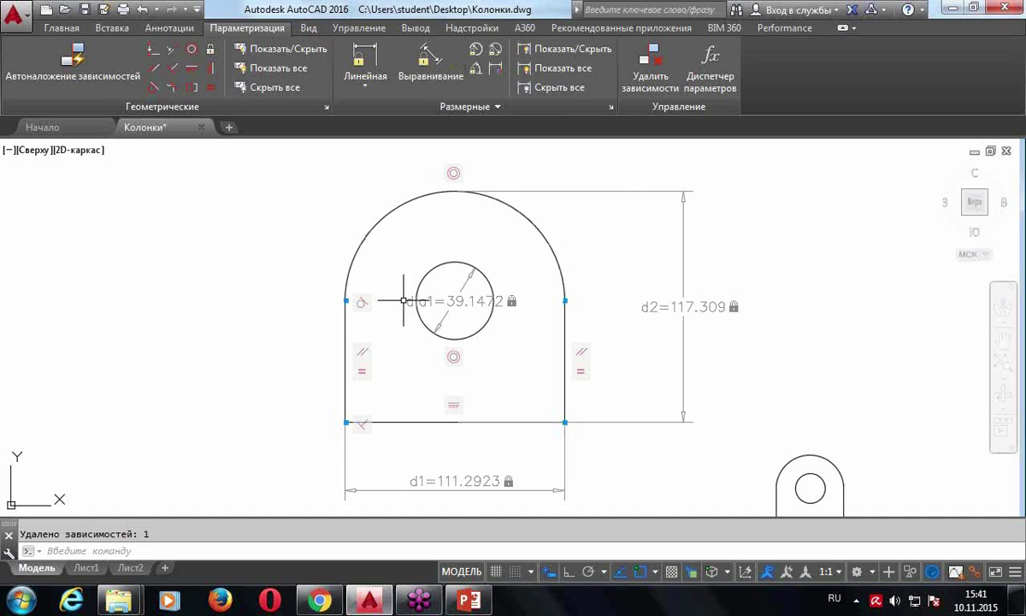
middle_drag(449, 469, 424, 396)
scroll(415, 351, down, 1)
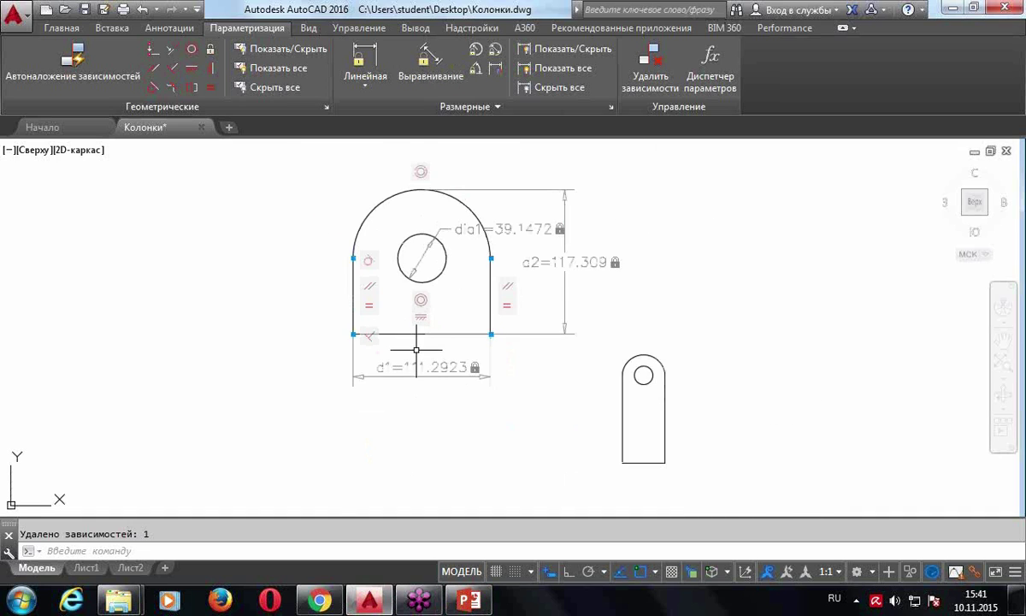
scroll(413, 367, up, 3)
double_click(393, 381)
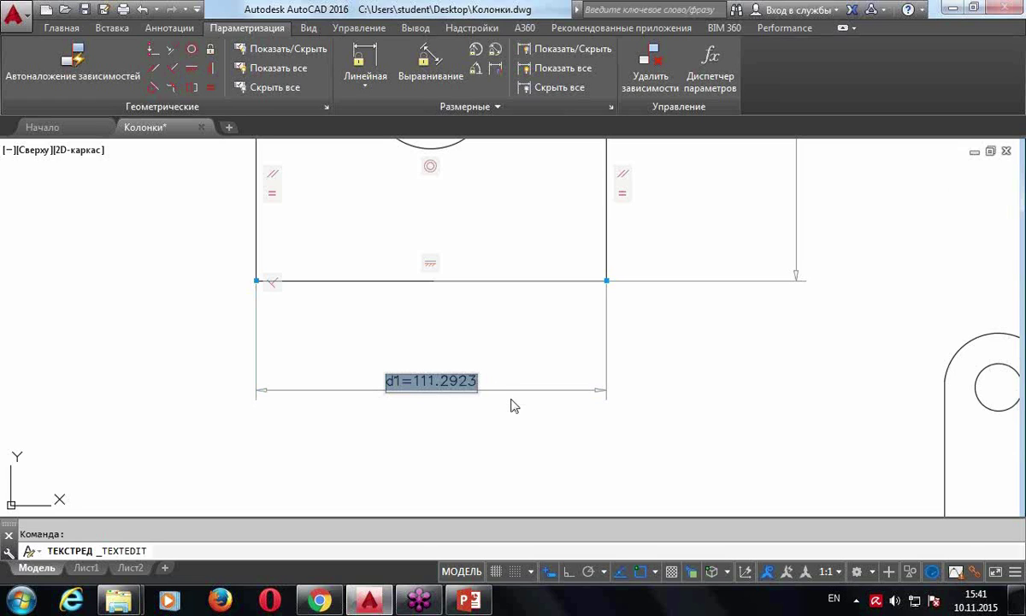
text(B)
key(Return)
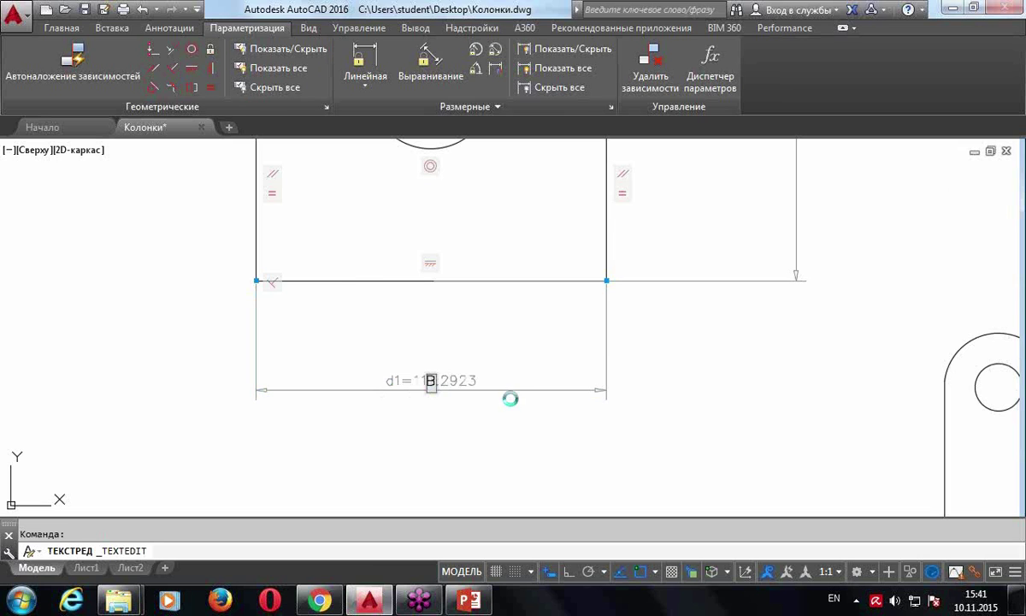
click(620, 323)
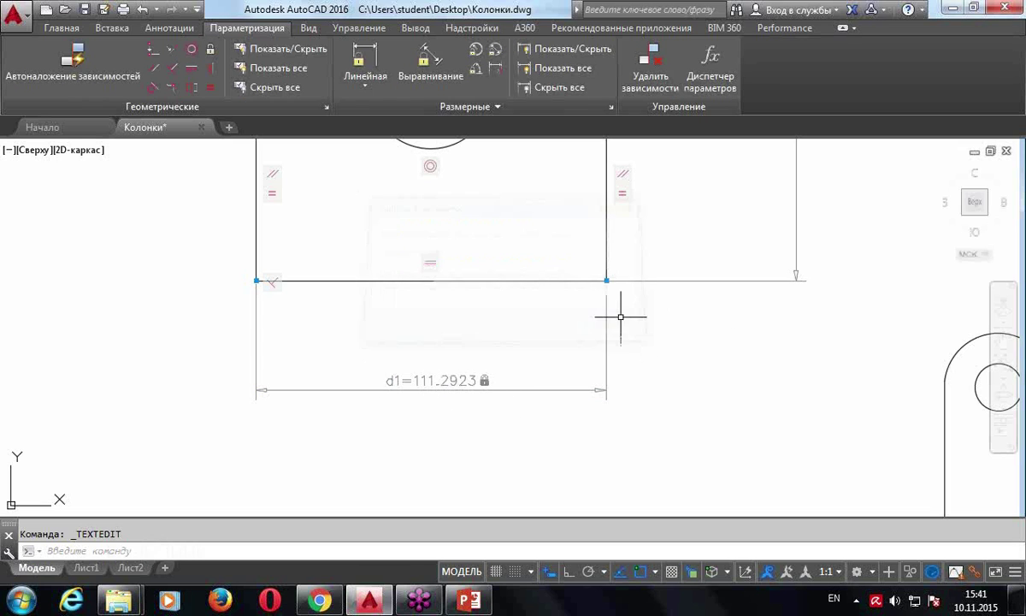
Re-edit d1 with the English layout so the constraint reads B=111.2923
double_click(389, 381)
click(389, 382)
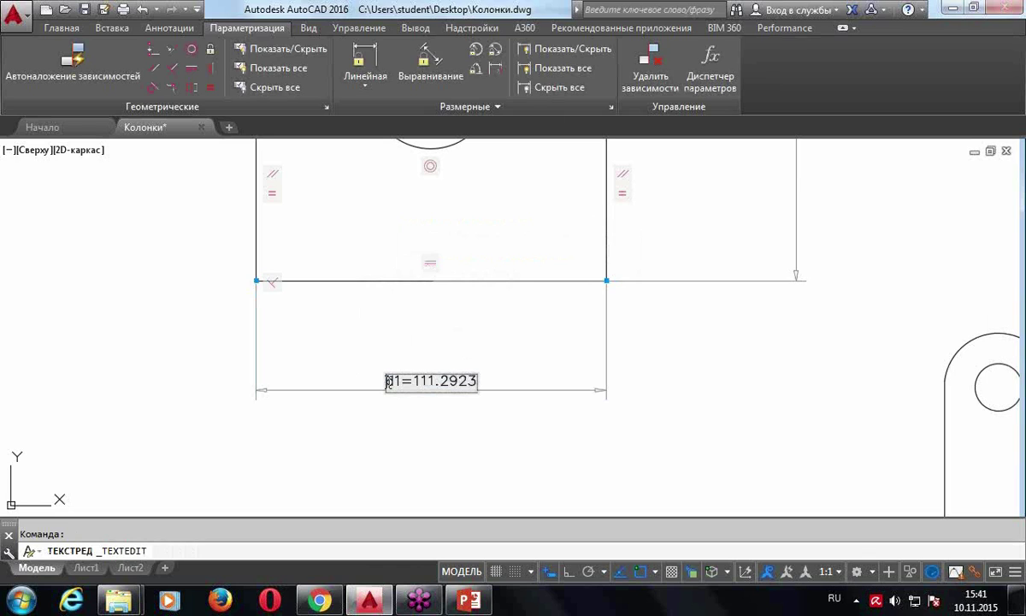
text(И)
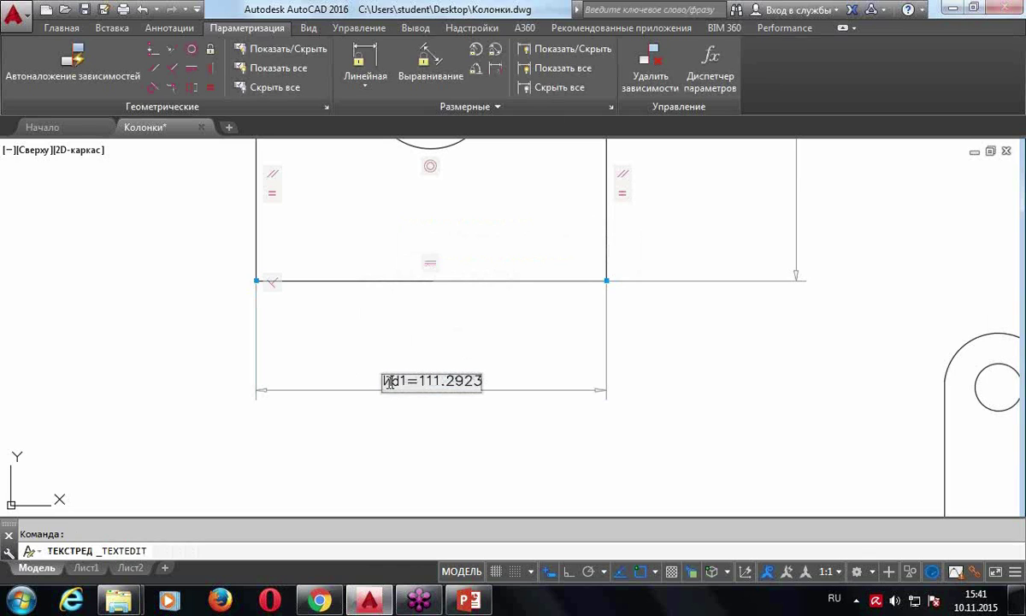
key(BackSpace)
key(alt+shift)
text(B)
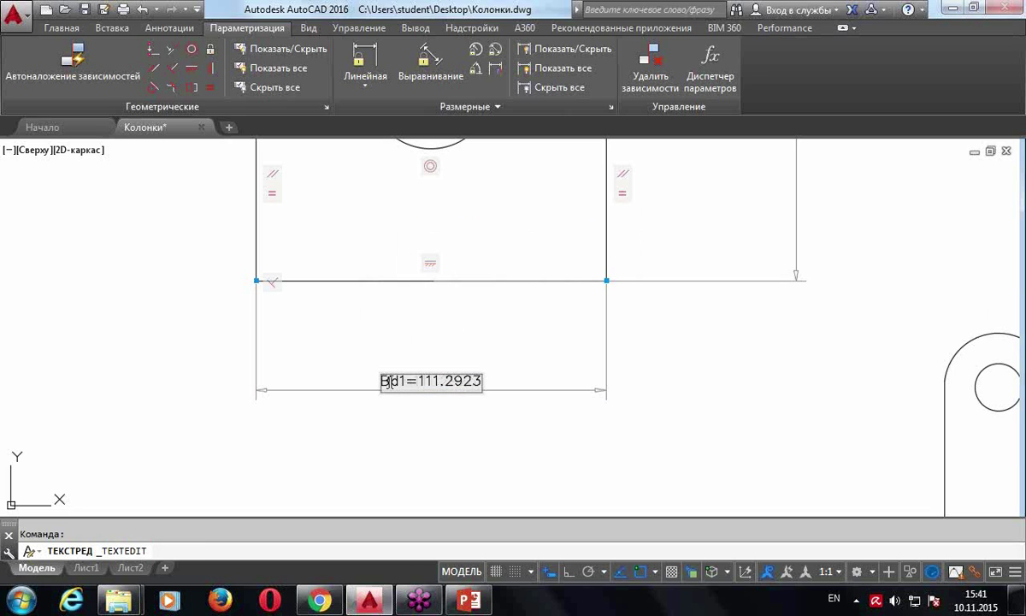
key(Delete)
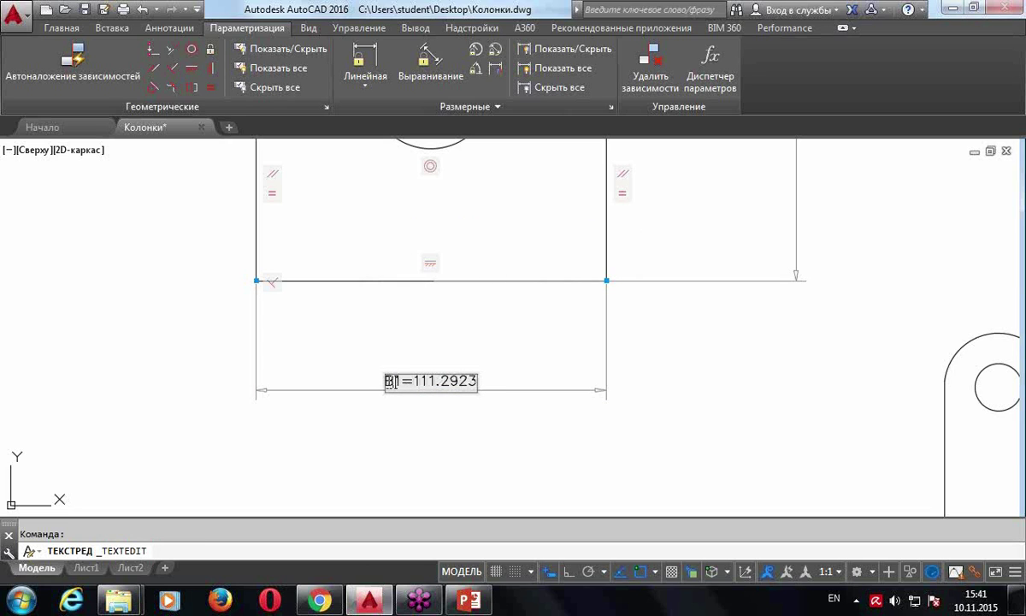
key(Delete)
text(B)
key(Return)
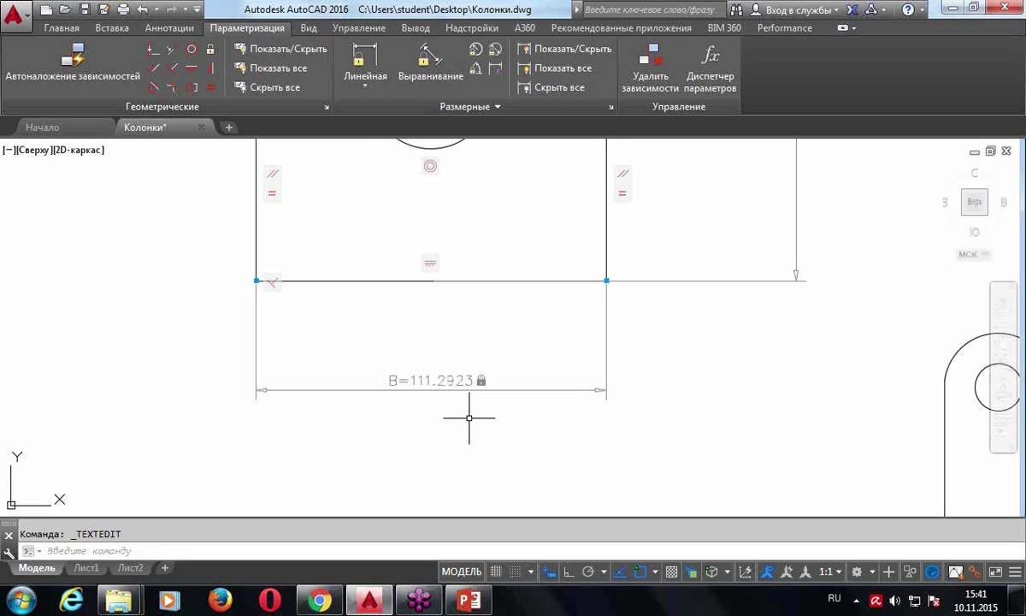
middle_drag(470, 417, 453, 484)
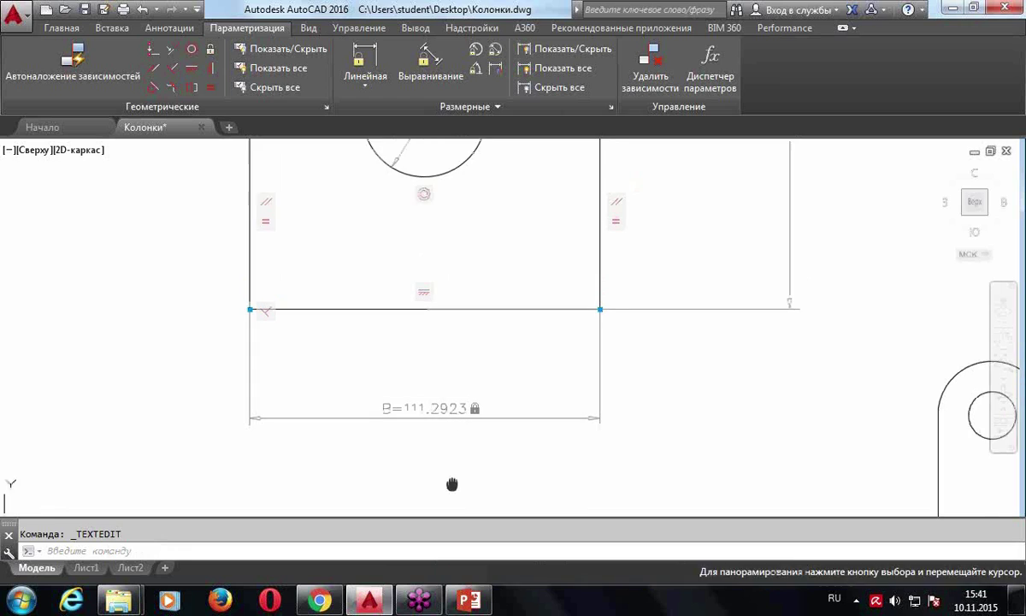
Rename the height constraint d2 to H, giving H=117.309
double_click(700, 260)
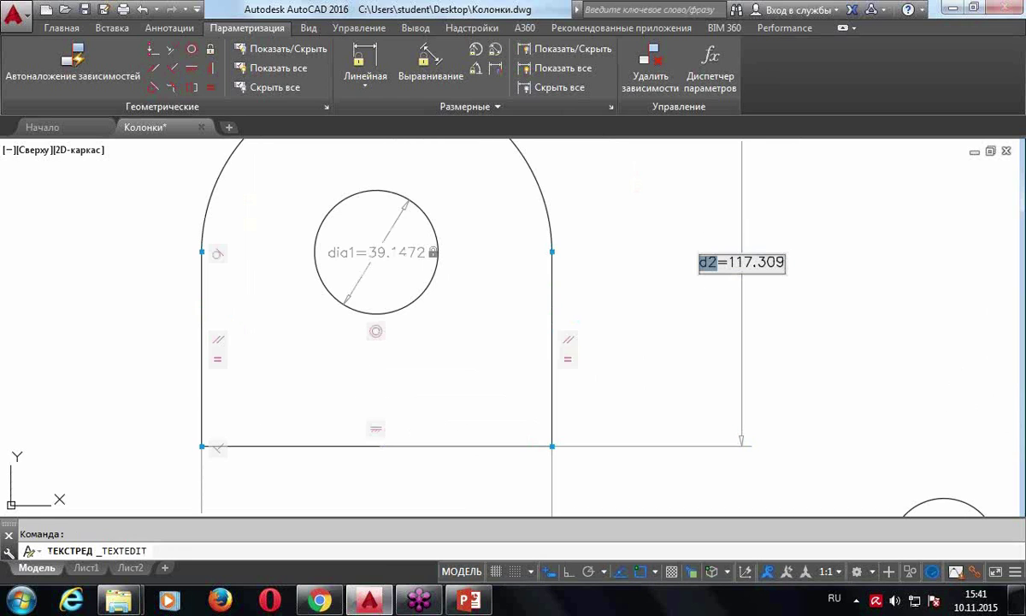
key(Delete)
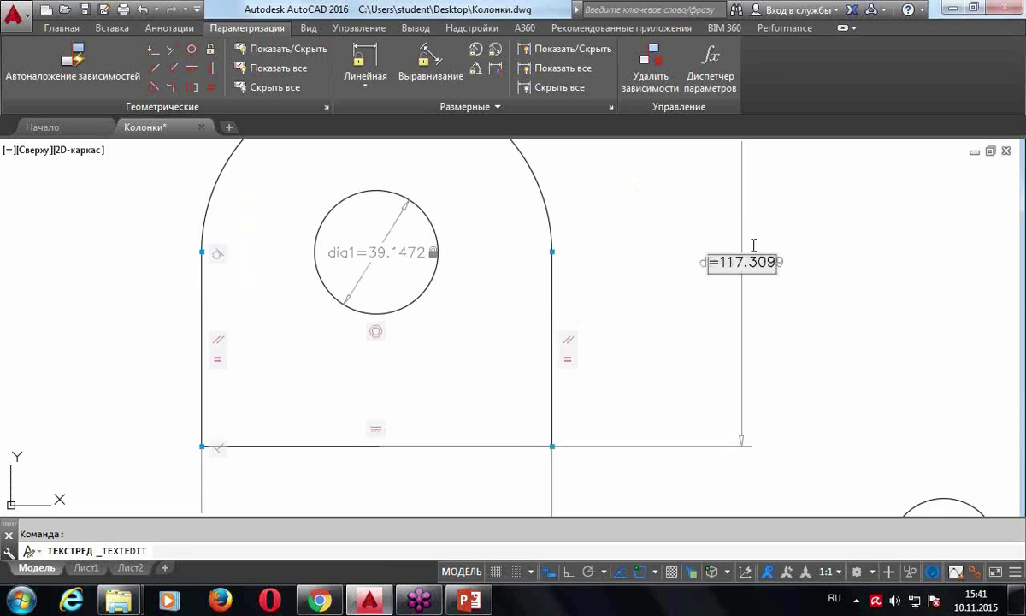
text(P)
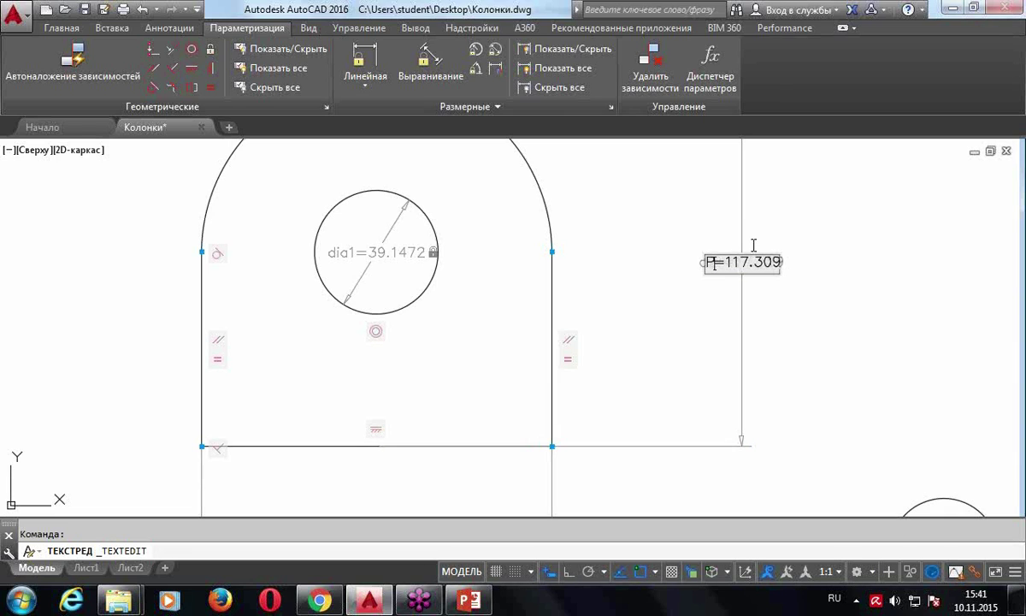
key(BackSpace)
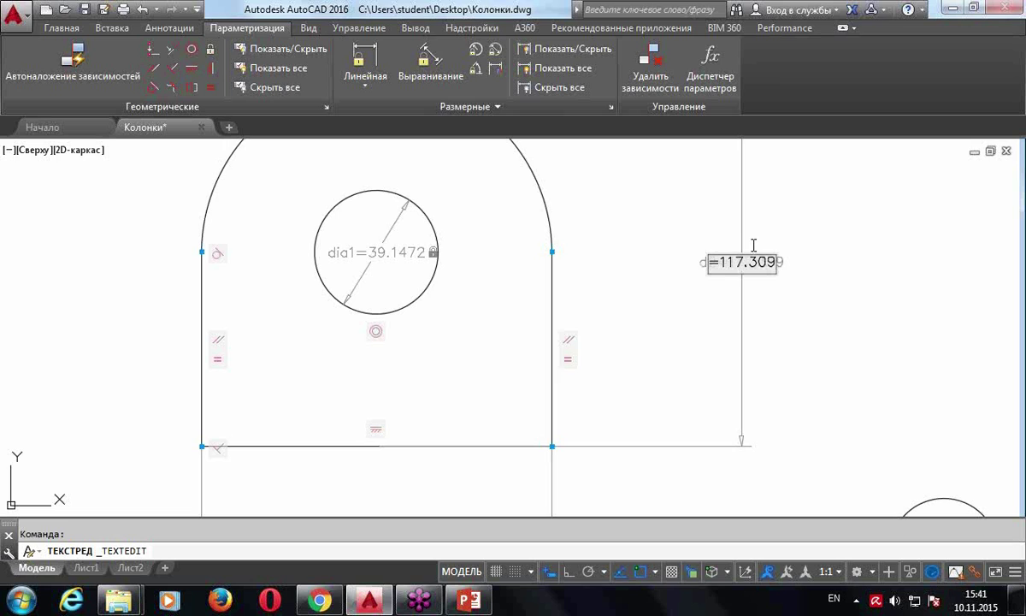
text(H)
key(Return)
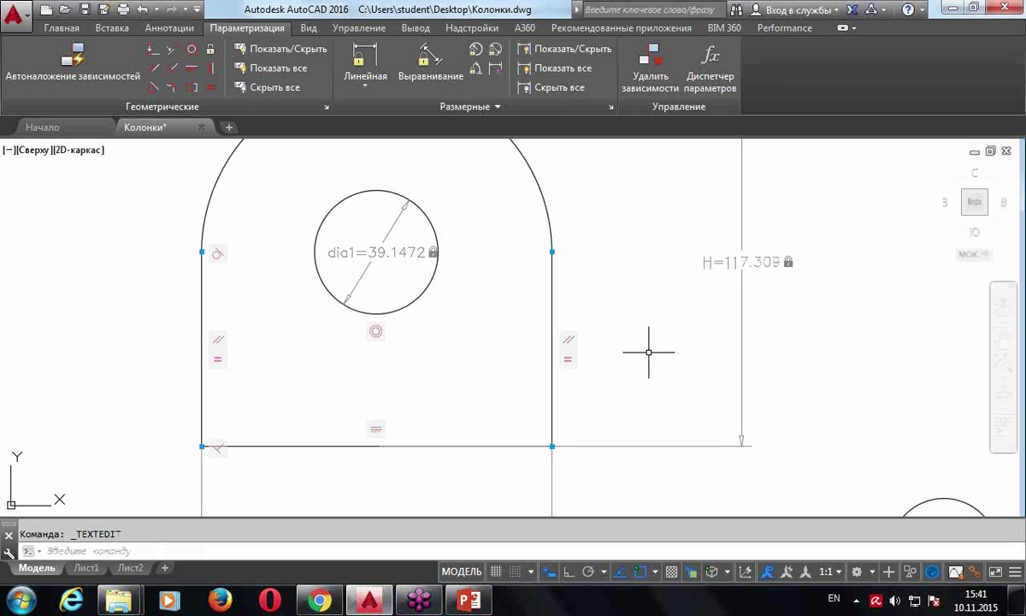
scroll(655, 347, down, 3)
scroll(621, 336, up, 2)
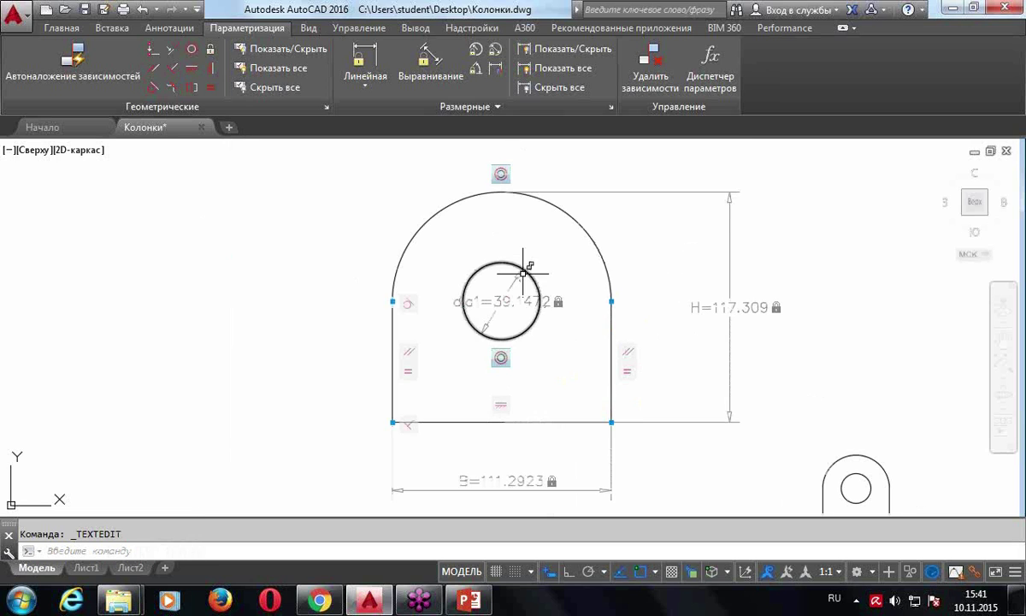
Shorten the hole diameter name dia1 to d, giving d=39.1472
double_click(458, 301)
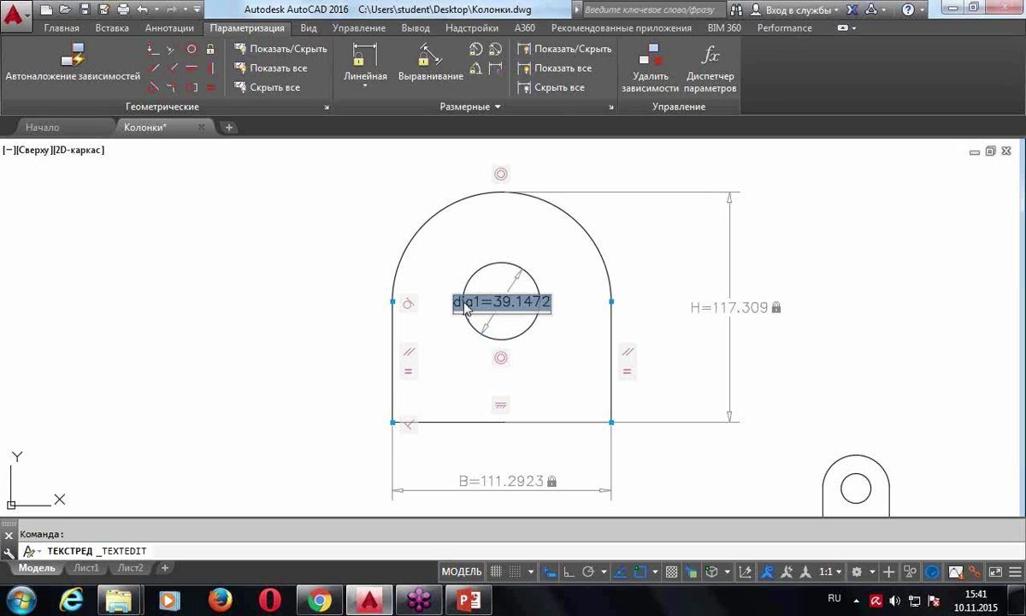
key(Delete)
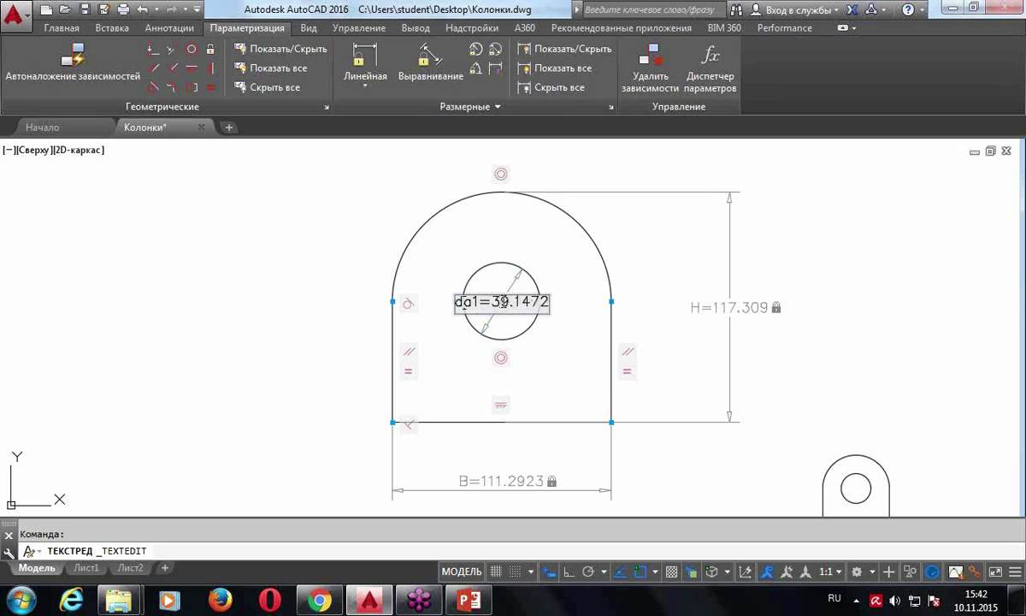
key(Delete)
key(Return)
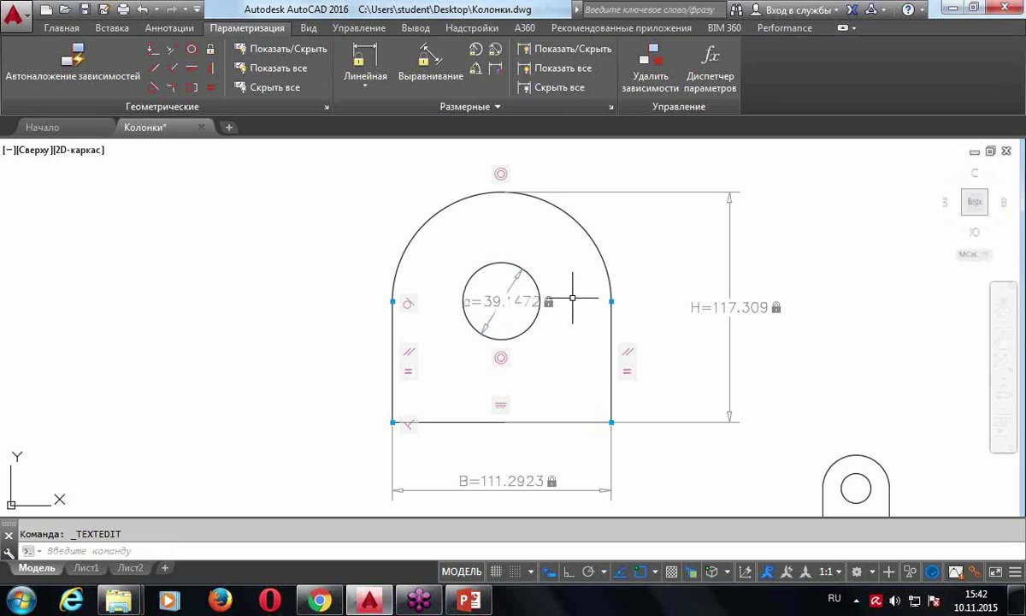
scroll(124, 212, down, 1)
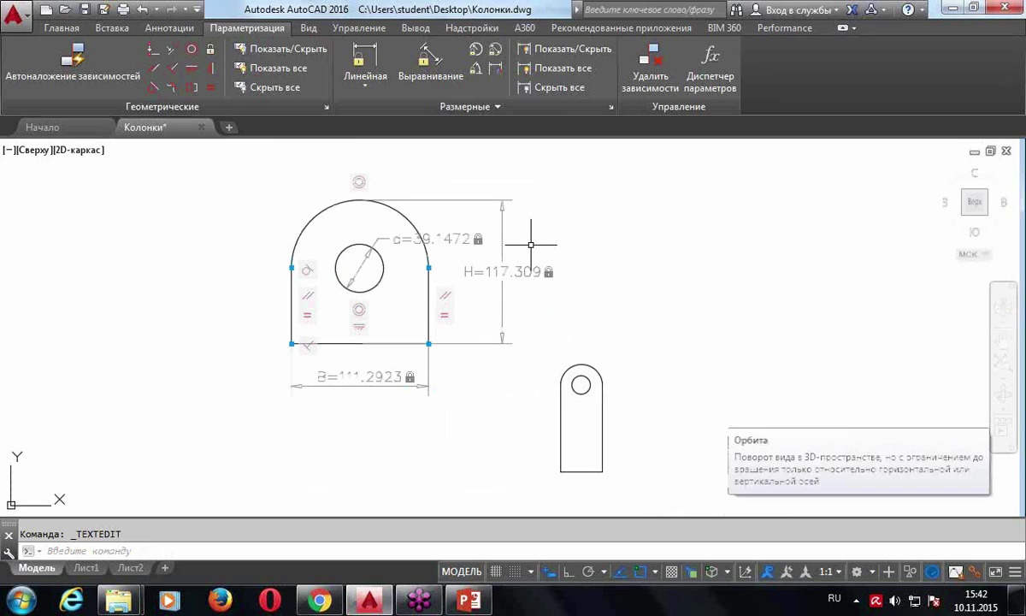
scroll(344, 334, up, 3)
scroll(353, 336, down, 3)
scroll(333, 402, up, 3)
scroll(419, 508, down, 2)
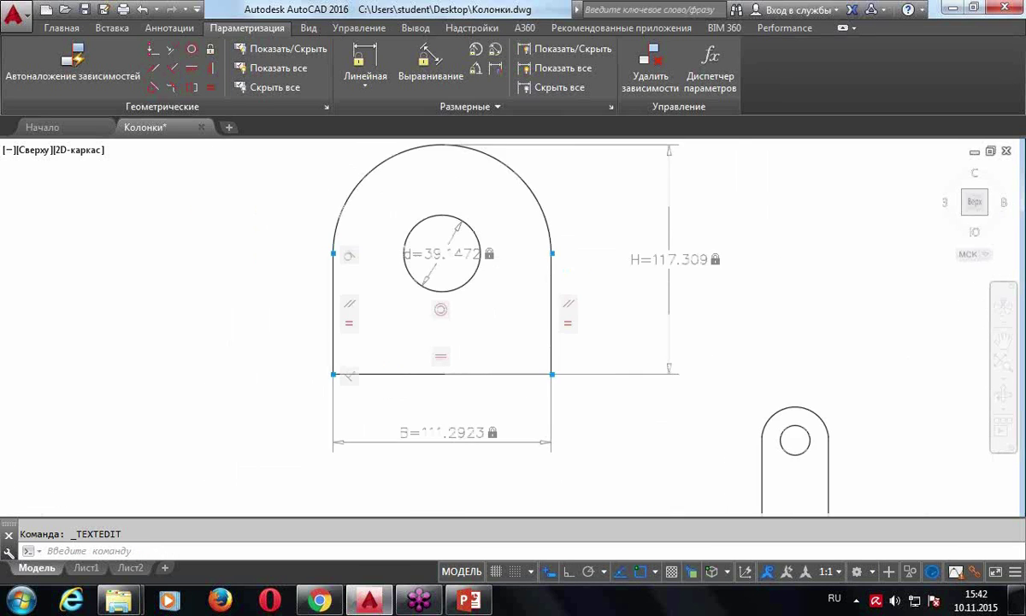
scroll(684, 479, down, 2)
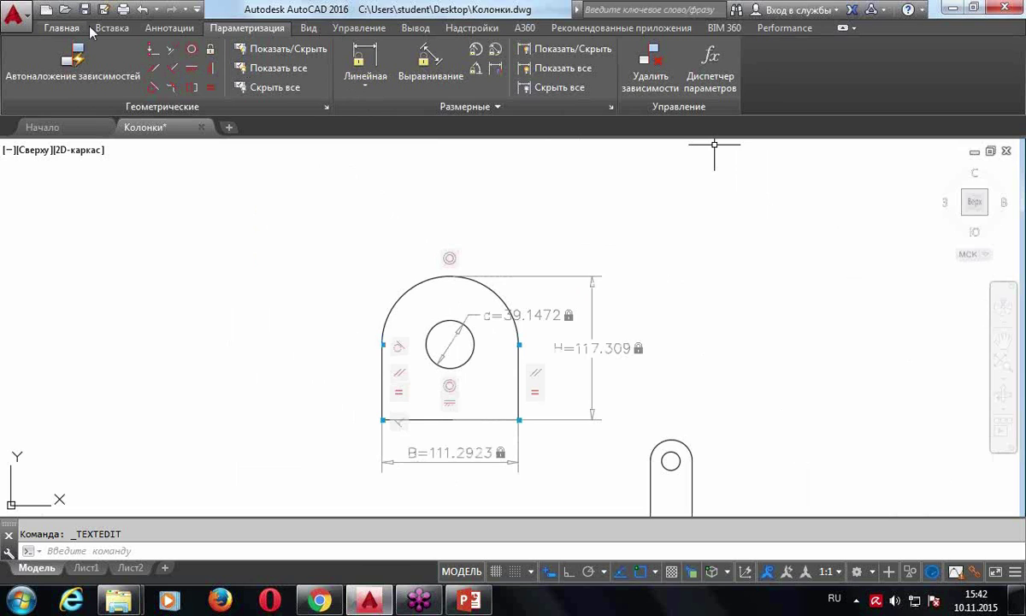
Add a regular 111,29 dimension across the bracket's base, placed below the shape
click(172, 28)
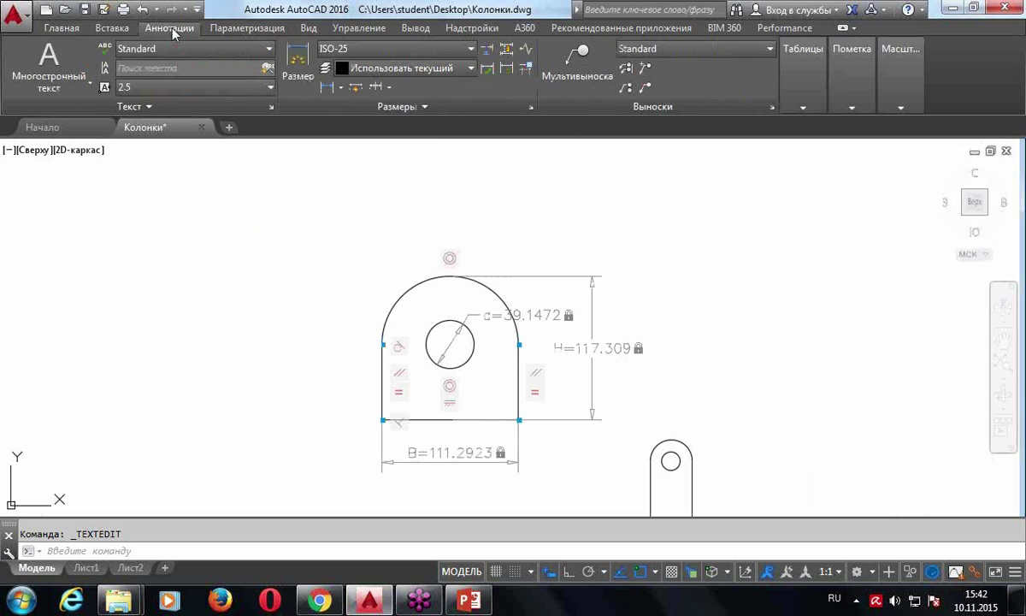
click(305, 53)
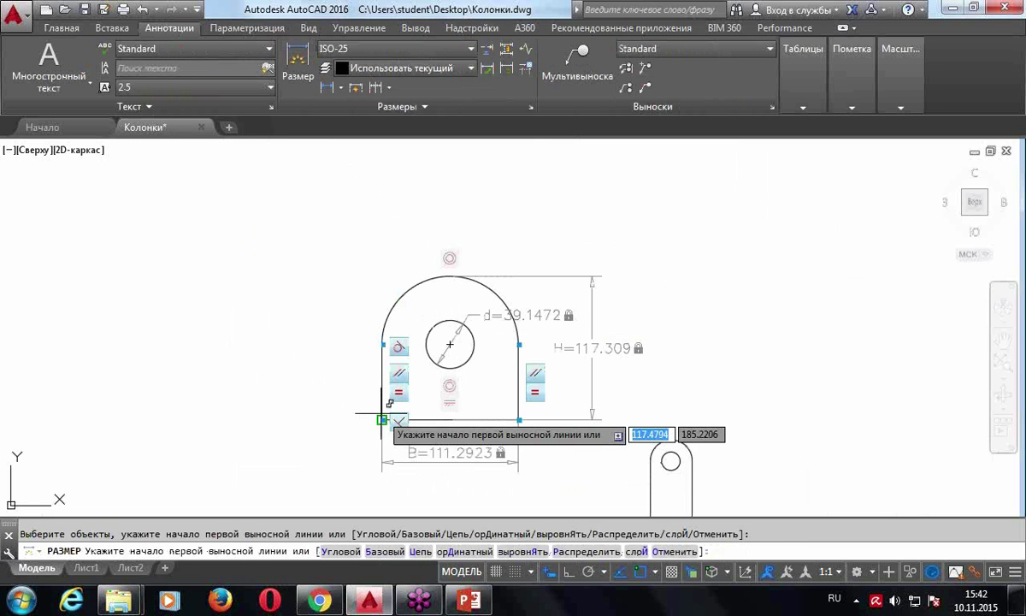
click(382, 420)
click(520, 420)
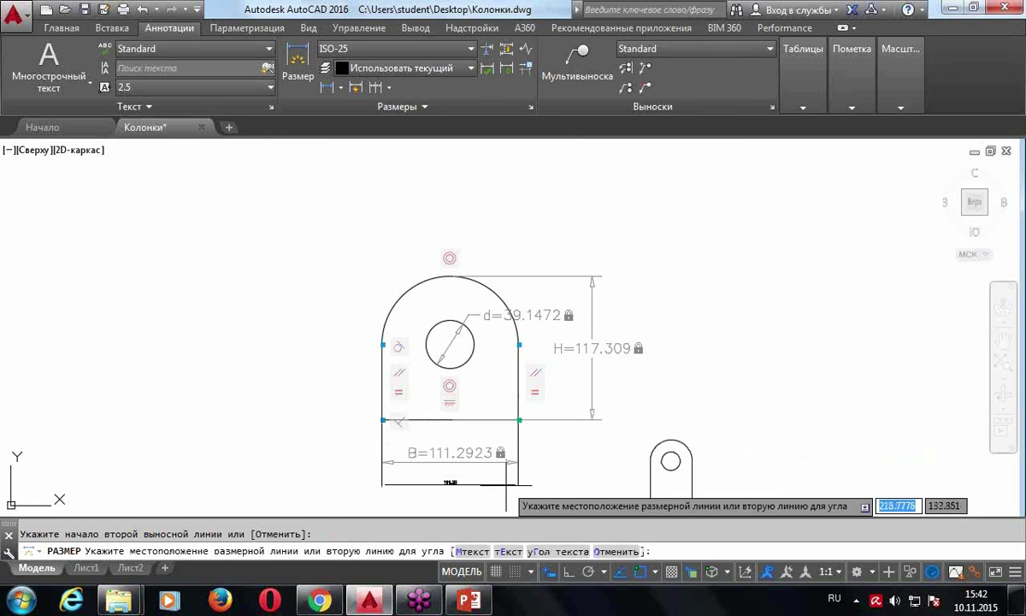
click(487, 490)
scroll(487, 513, up, 4)
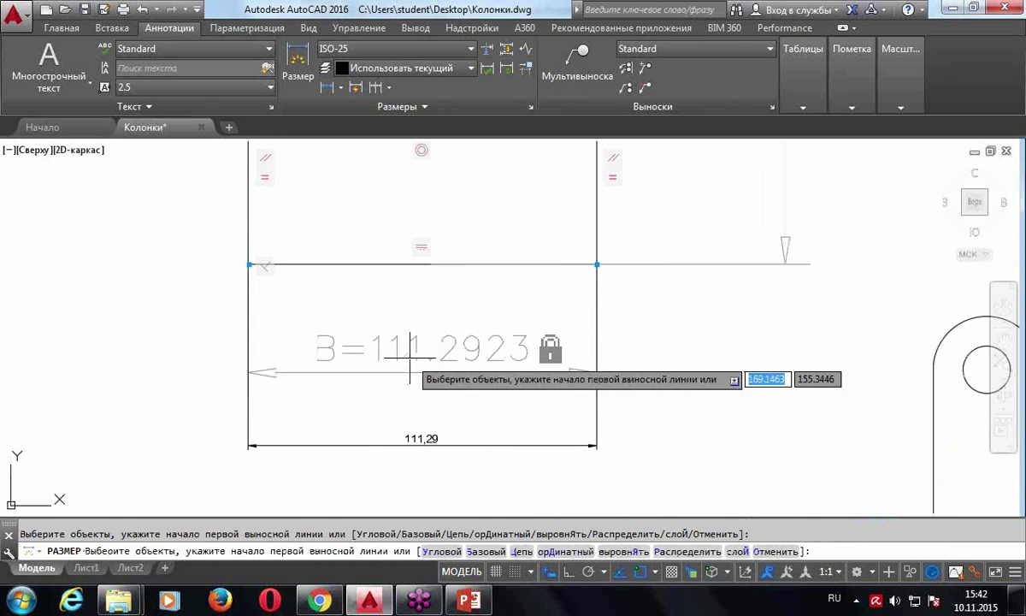
key(Escape)
Replace the dimension's 111,29 text with 'Не знаю'
scroll(402, 427, up, 4)
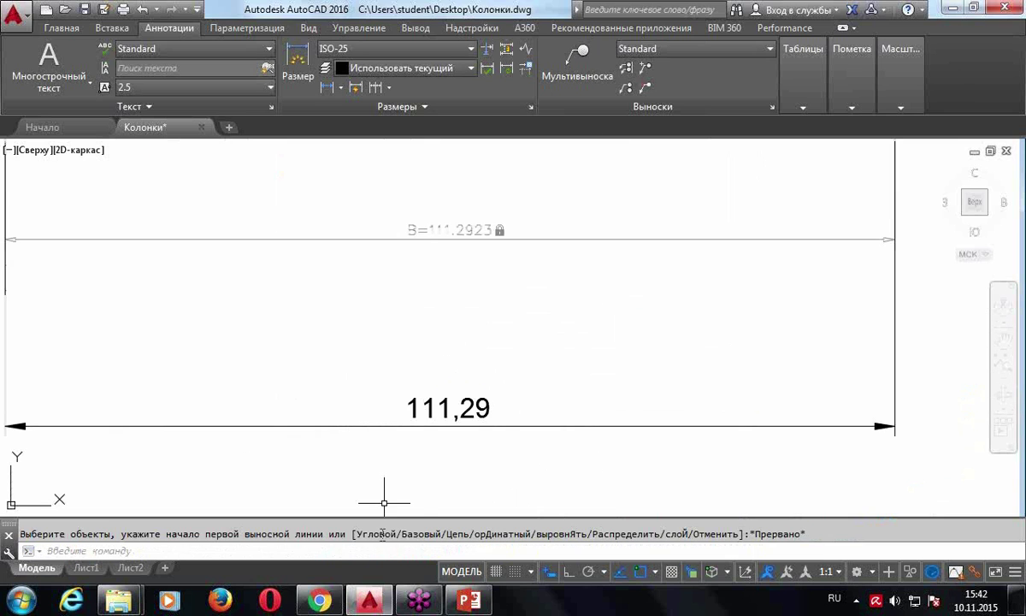
double_click(465, 401)
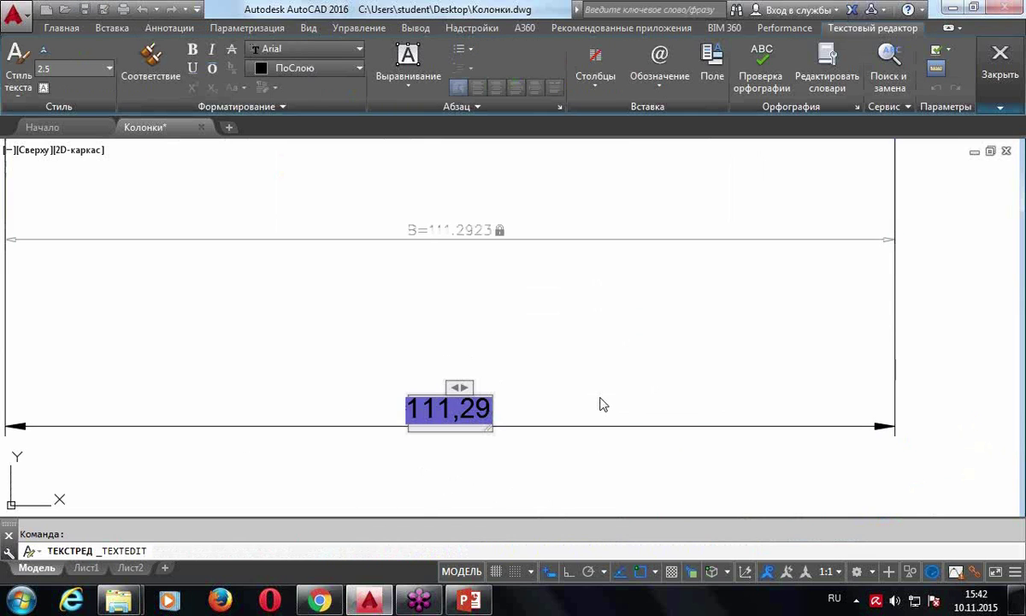
key(Delete)
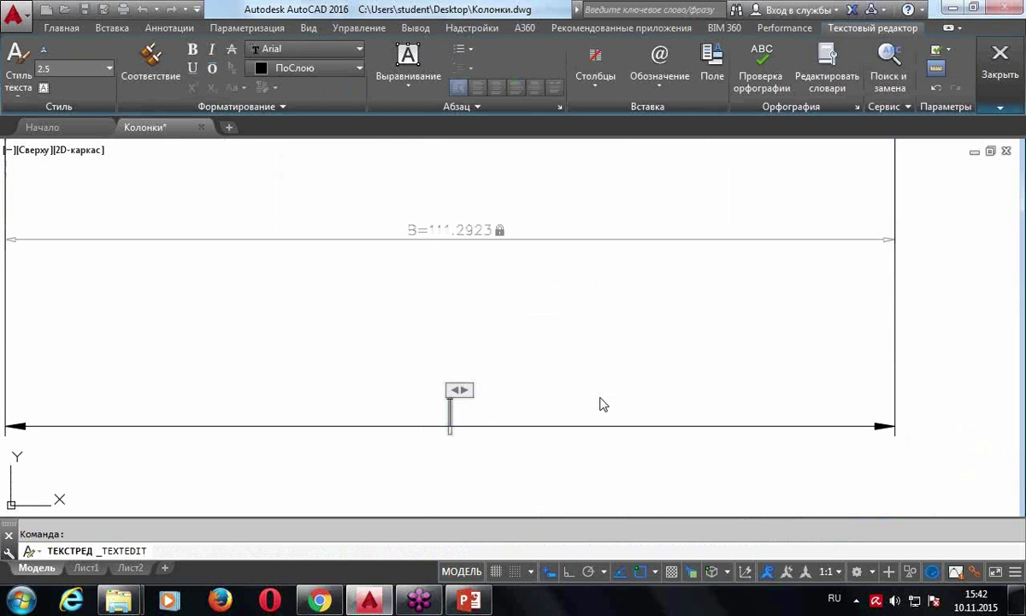
text(Не)
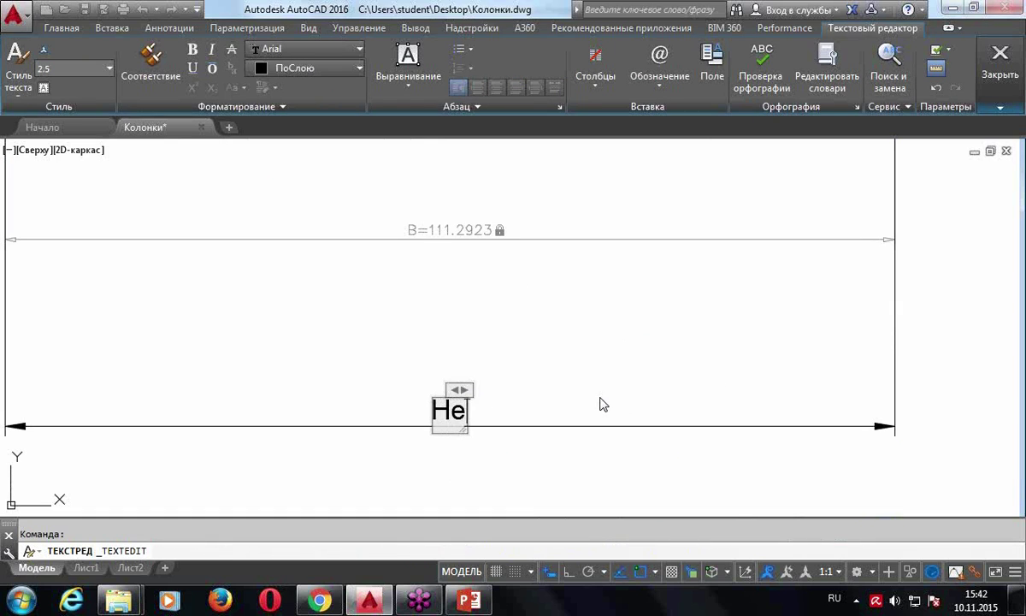
text( знаю)
click(600, 406)
scroll(542, 374, down, 4)
scroll(470, 343, up, 2)
scroll(472, 343, up, 3)
scroll(474, 343, up, 2)
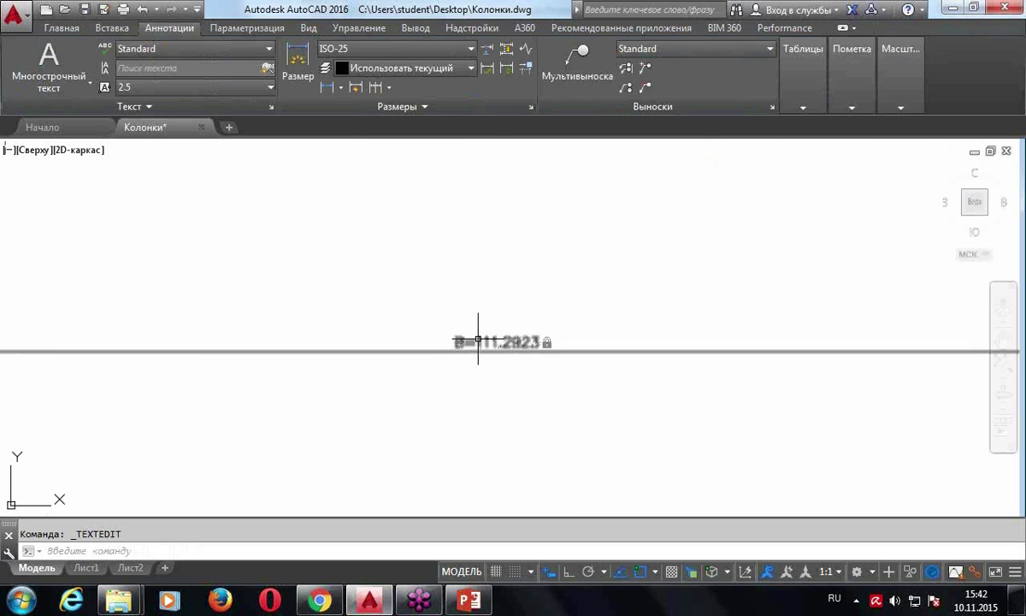
double_click(478, 340)
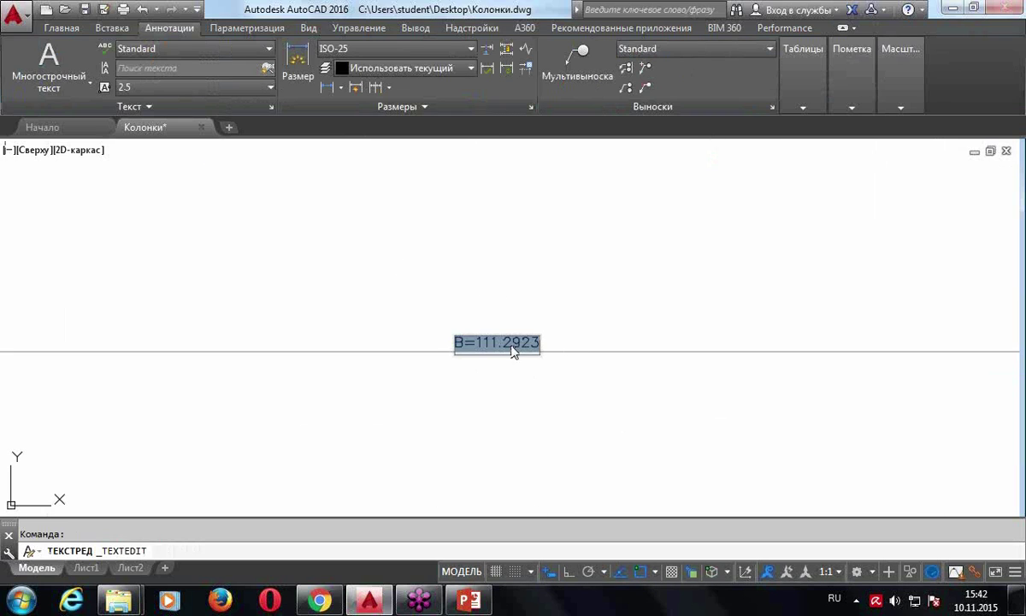
Change the width constraint B to 200
drag(476, 342, 499, 342)
key(Delete)
key(Delete)
key(Delete)
key(Delete)
key(Delete)
key(Delete)
text(200)
key(Return)
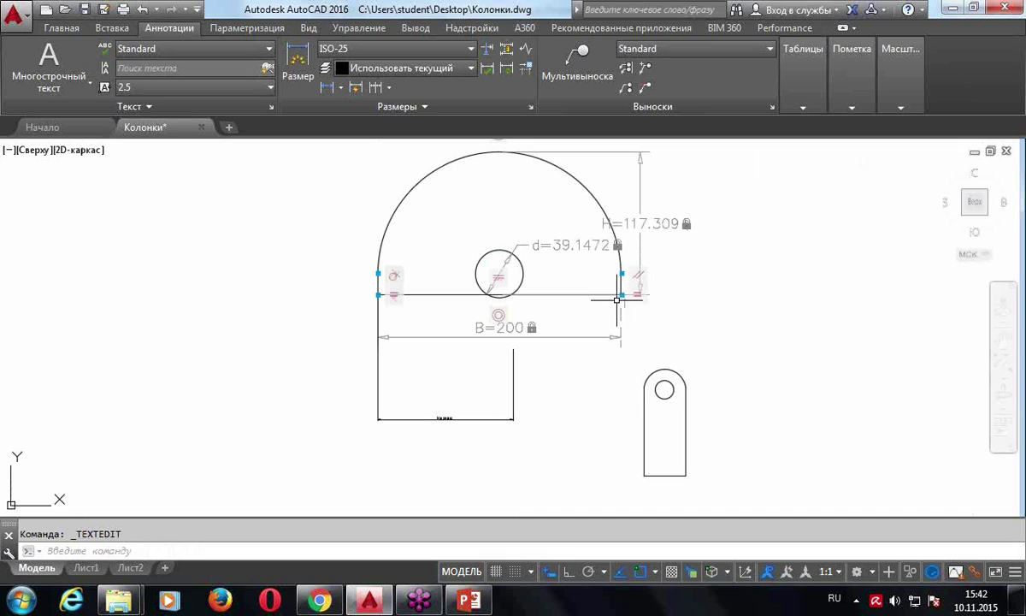
Crossing-select the extra object below the shape and erase it
scroll(428, 423, up, 4)
scroll(428, 423, down, 4)
click(614, 416)
click(435, 413)
key(Delete)
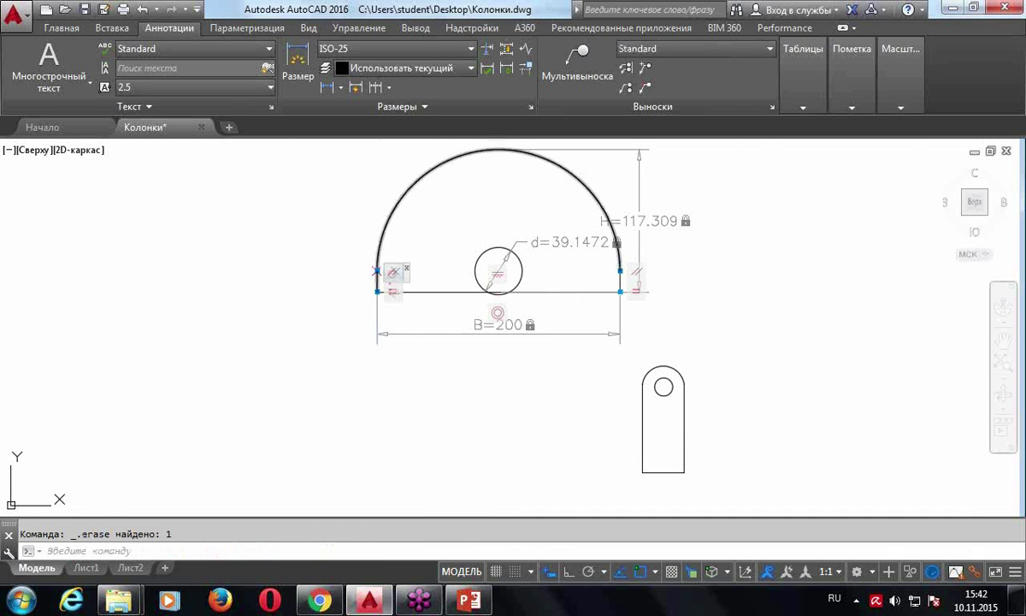
middle_drag(422, 309, 213, 429)
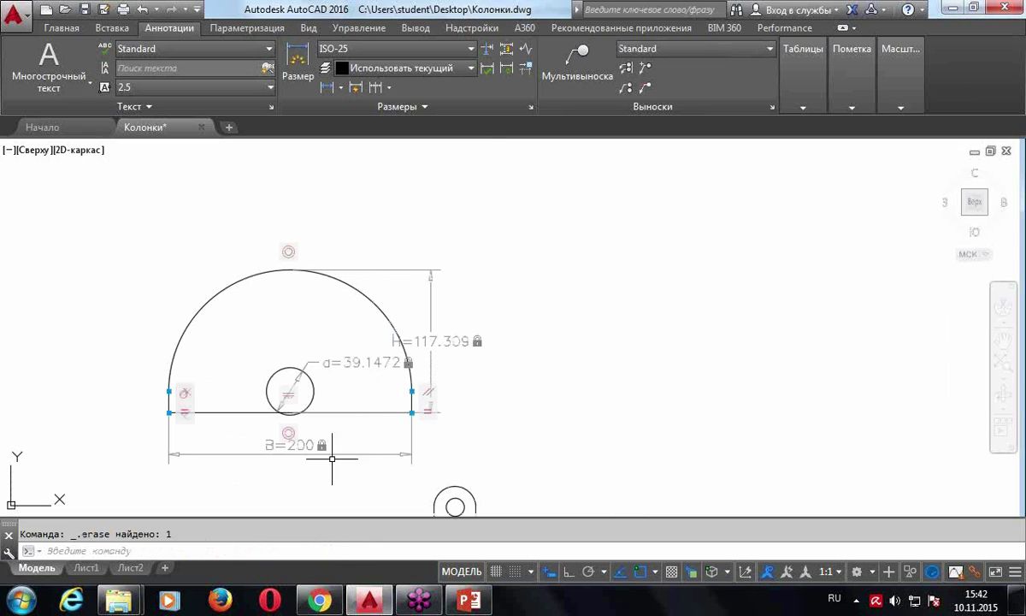
Edit constraint B from 200 to 100 so the shape narrows
double_click(289, 445)
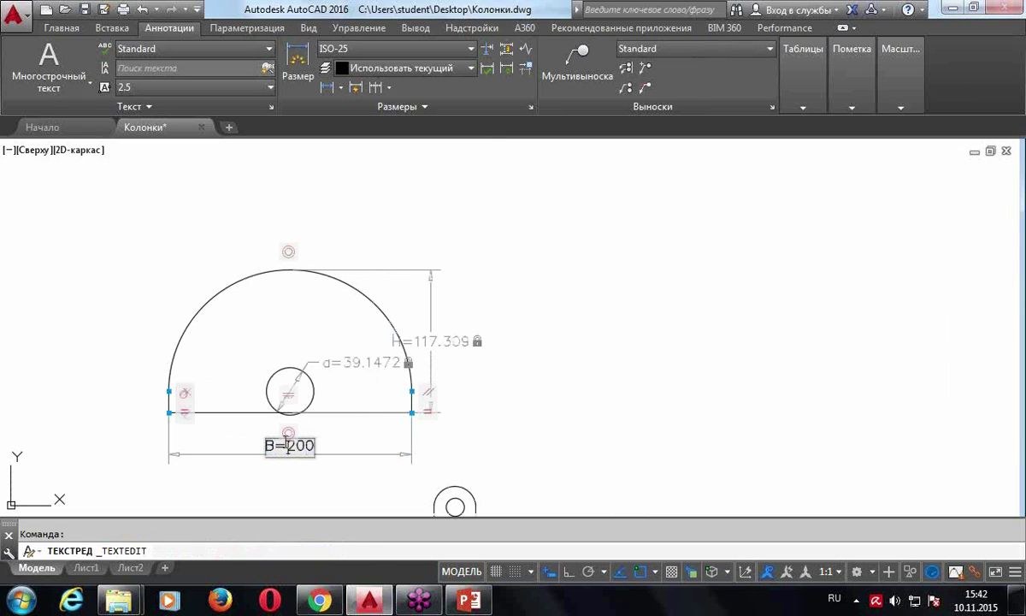
text(l-)
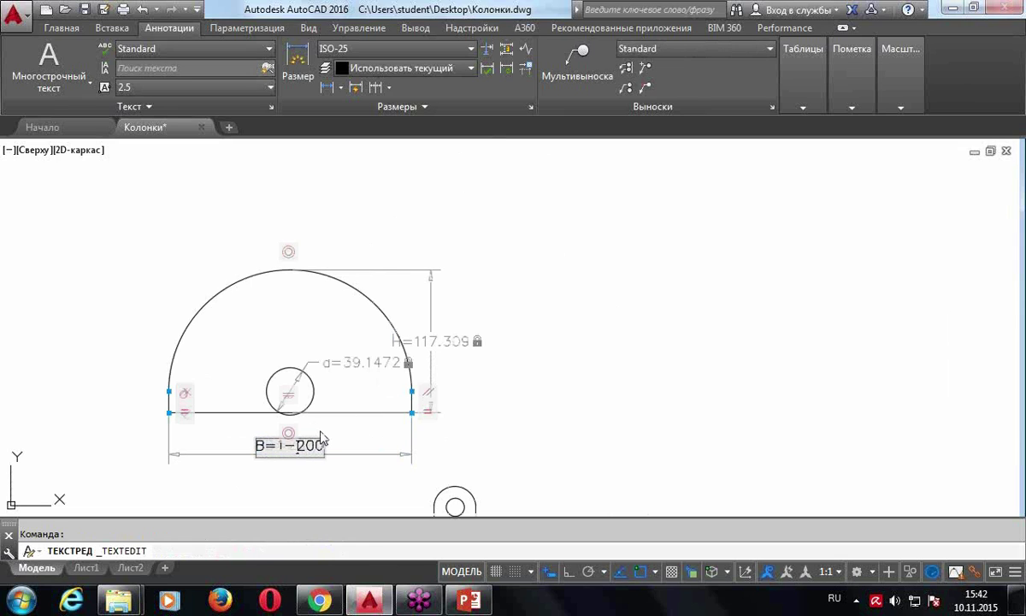
key(Delete)
text(100)
key(Delete)
key(Delete)
key(Delete)
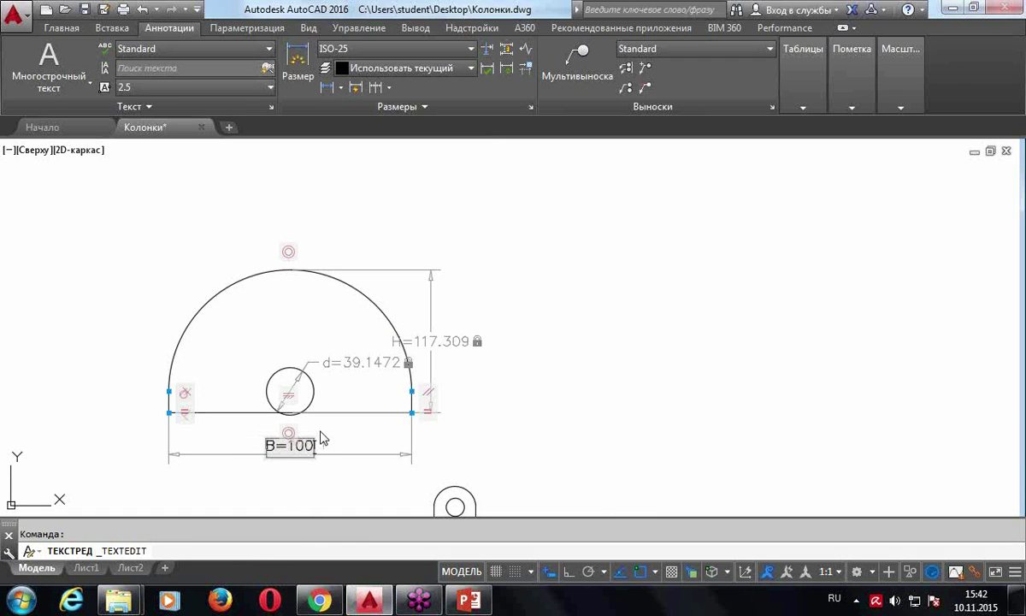
key(Return)
scroll(402, 377, down, 2)
scroll(513, 282, up, 1)
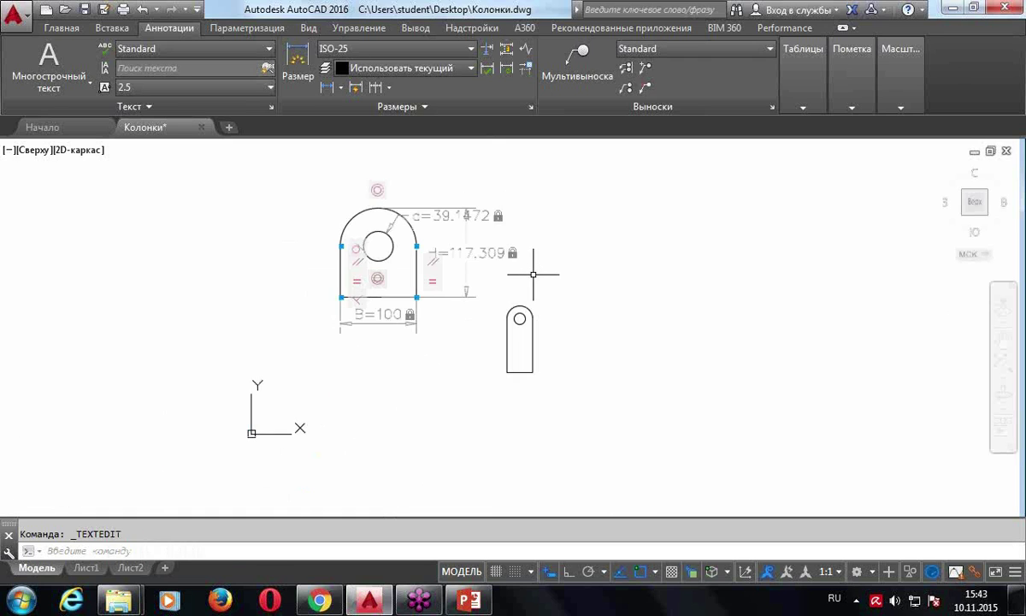
scroll(509, 343, down, 1)
scroll(399, 308, down, 1)
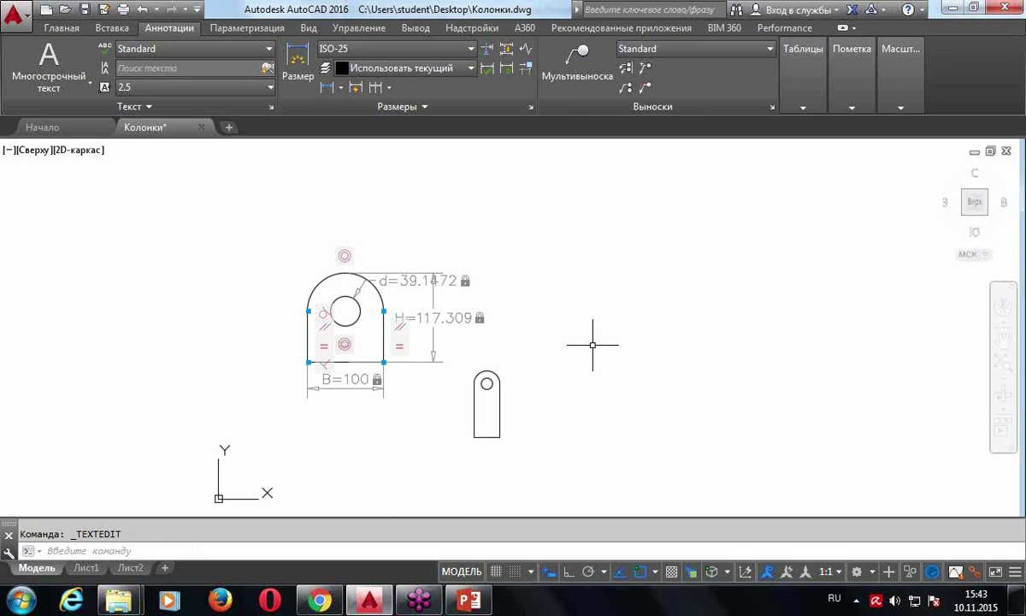
click(245, 30)
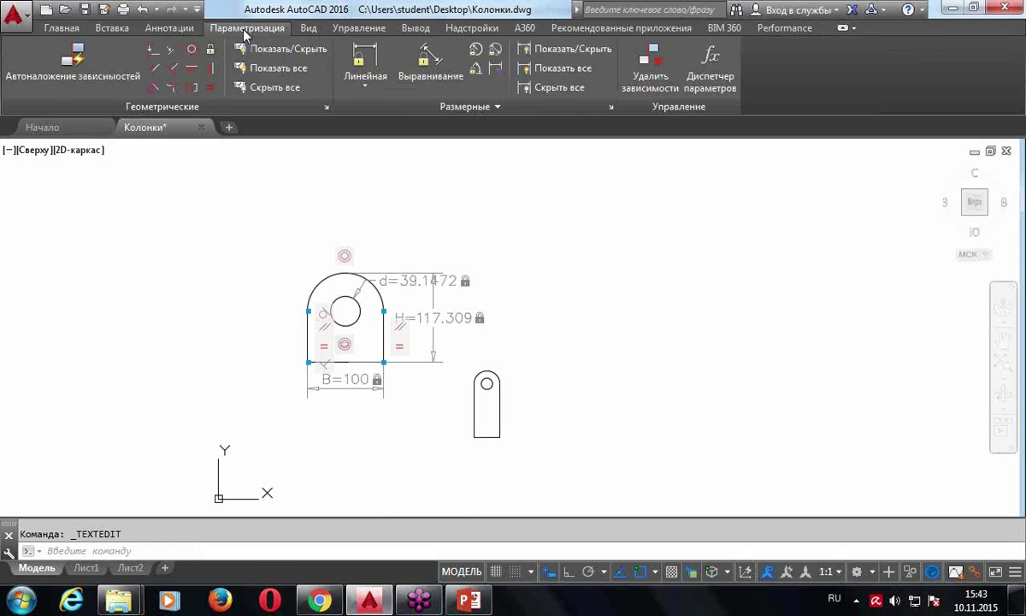
Open the Parameters Manager beside the drawing, listing B=100, H=117.309 and d=39.1472
click(711, 59)
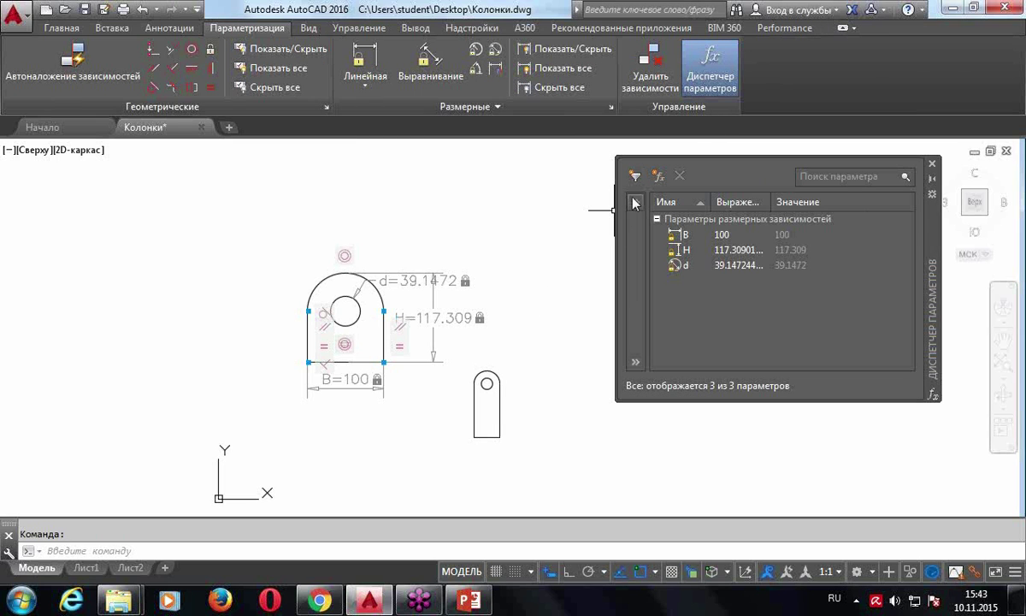
mouse_move(936, 231)
mouse_down()
mouse_move(828, 216)
mouse_move(828, 208)
mouse_up()
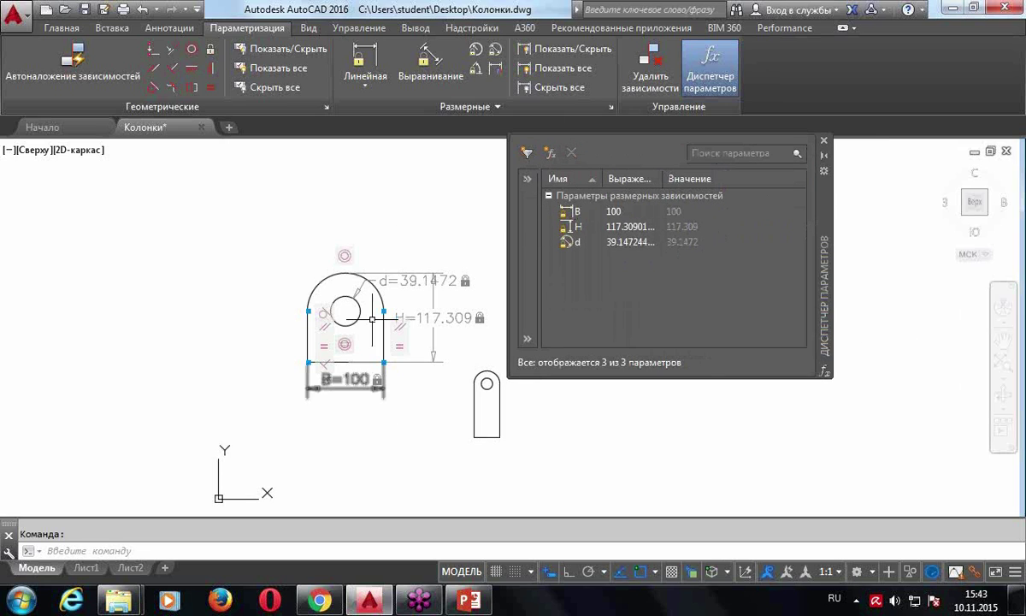
middle_drag(384, 419, 402, 381)
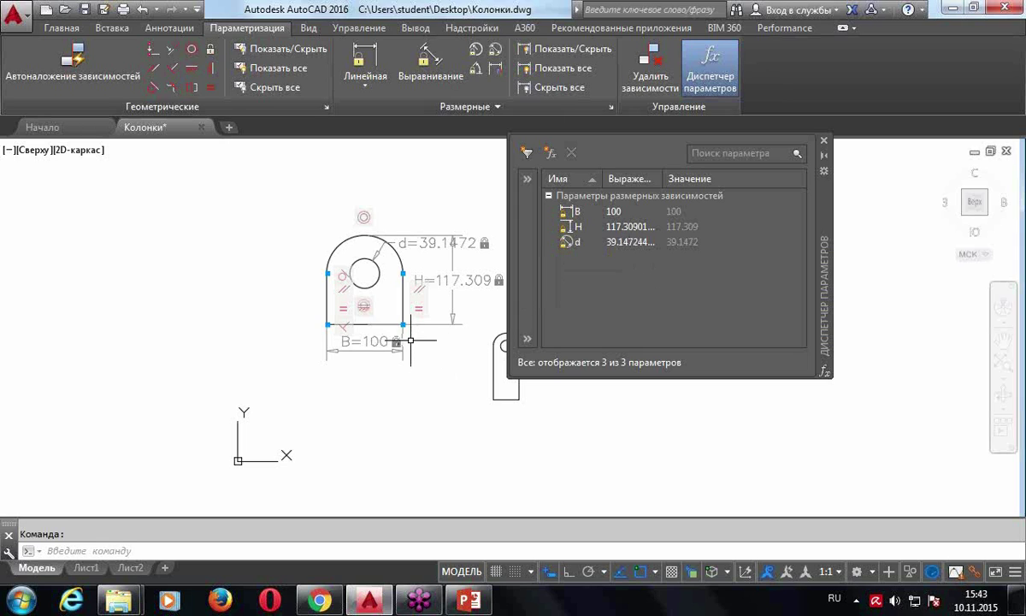
double_click(611, 230)
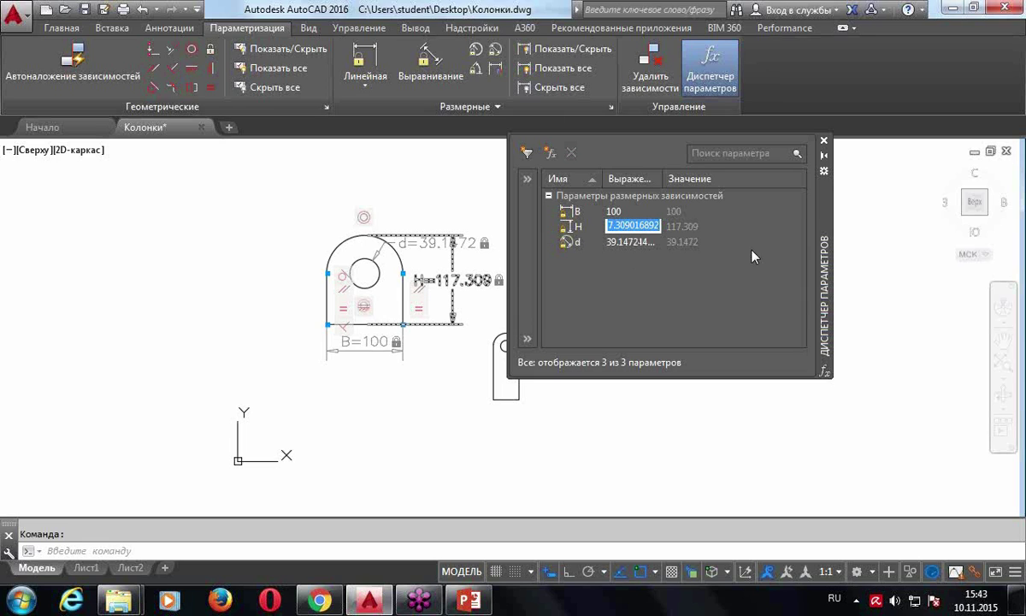
Set H's expression to B*2 so the height becomes 200
key(BackSpace)
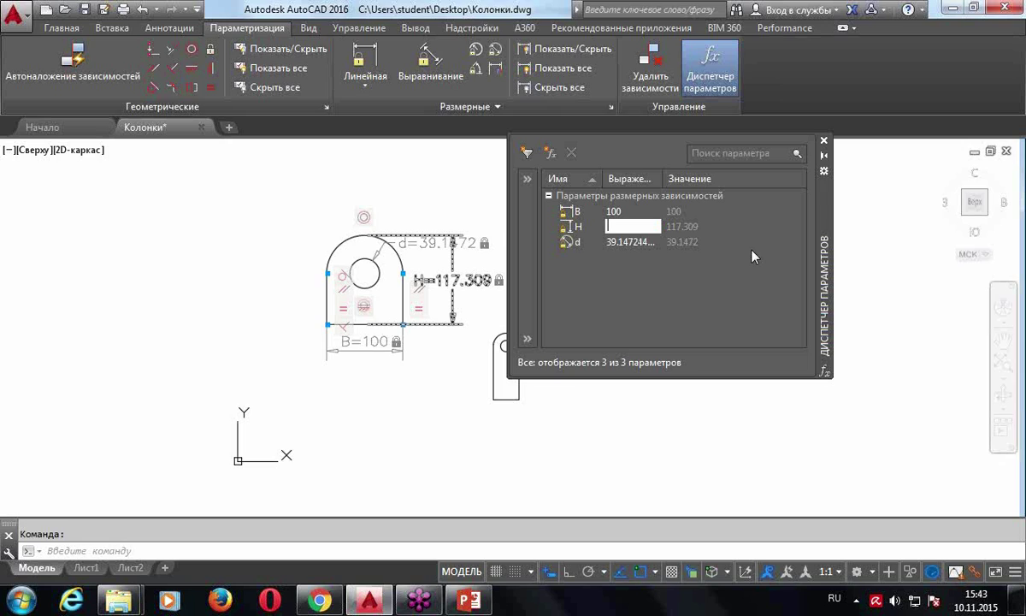
text(И)
key(alt+shift)
text(B*2)
click(635, 248)
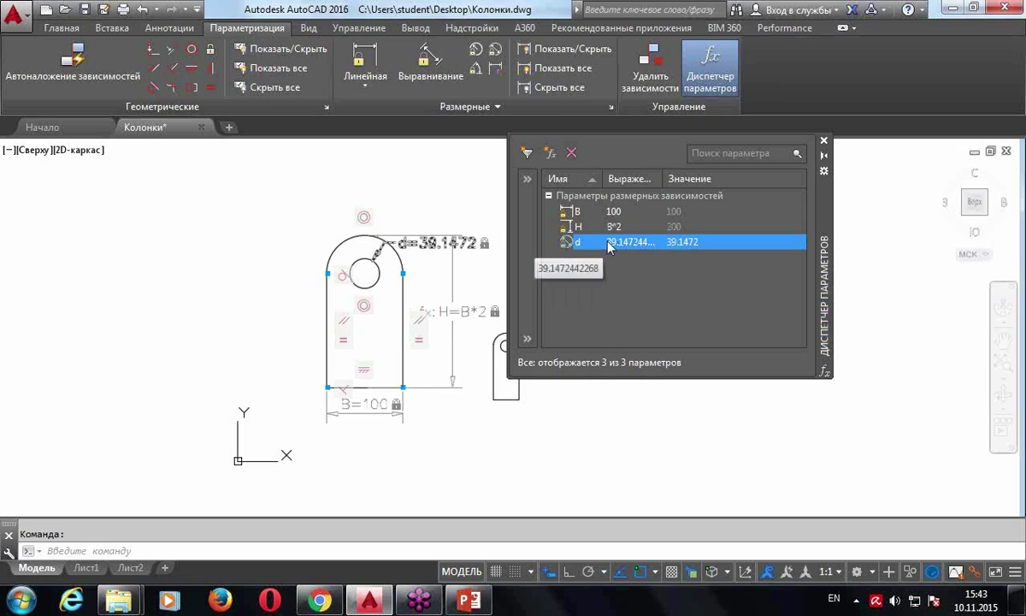
Set d's expression to B/3 so the hole becomes 33.3333
double_click(611, 245)
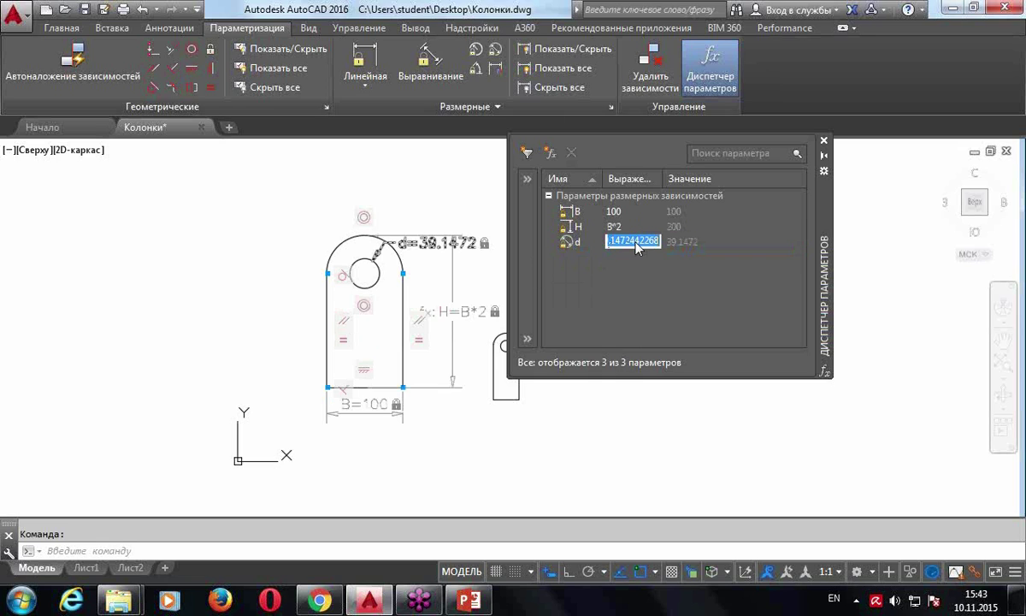
key(BackSpace)
text(B/3)
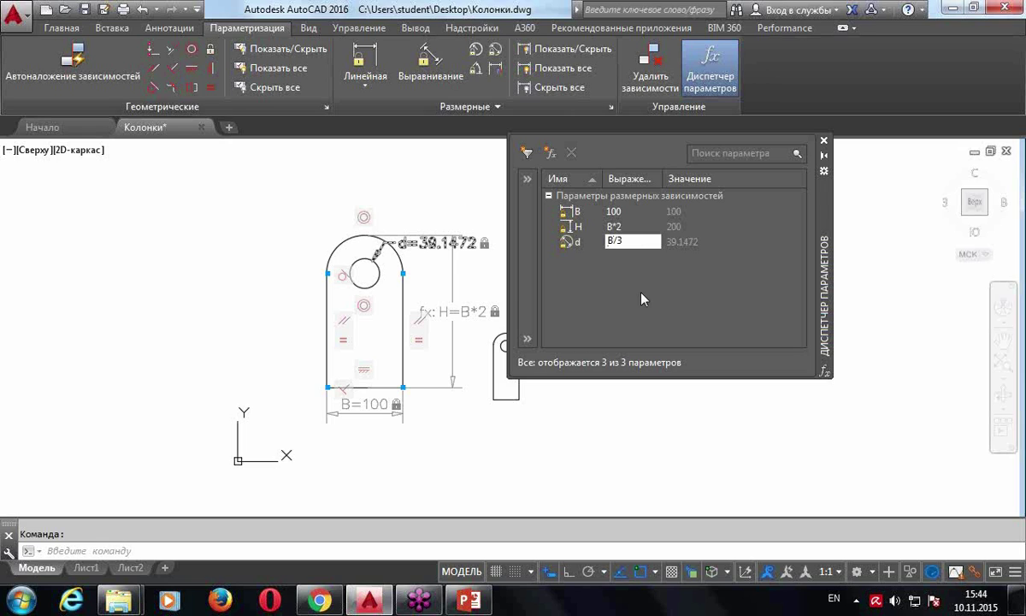
key(Return)
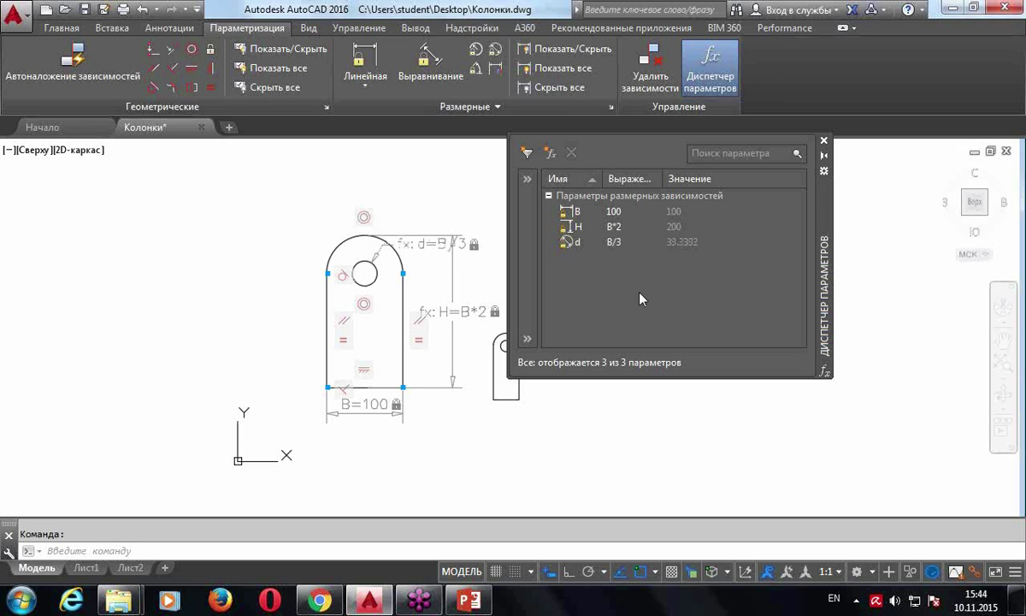
double_click(625, 213)
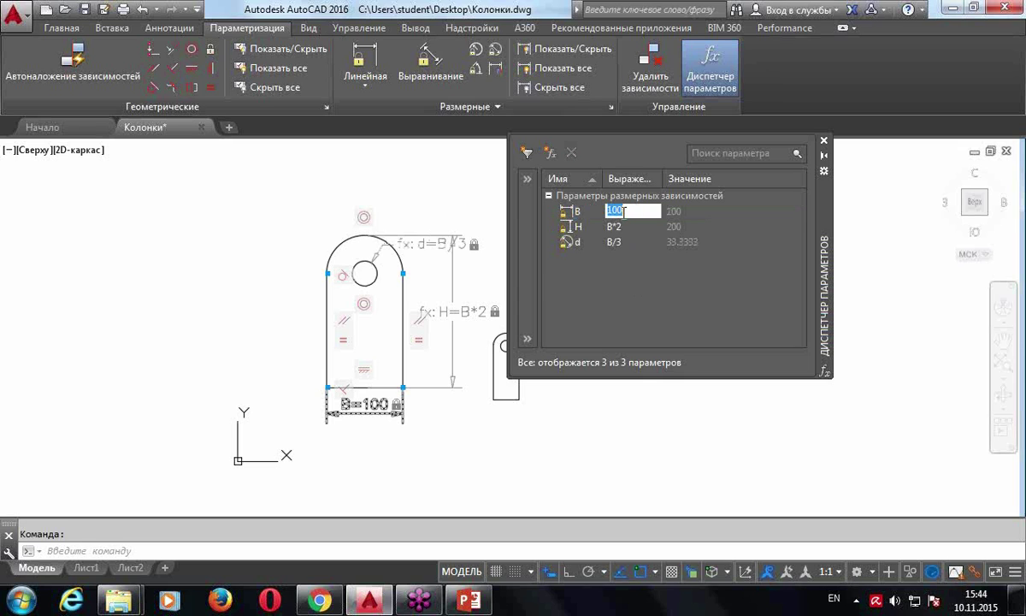
Try width B values of 200, 50 and 25 in the Parameters Manager
key(BackSpace)
text(0)
key(Return)
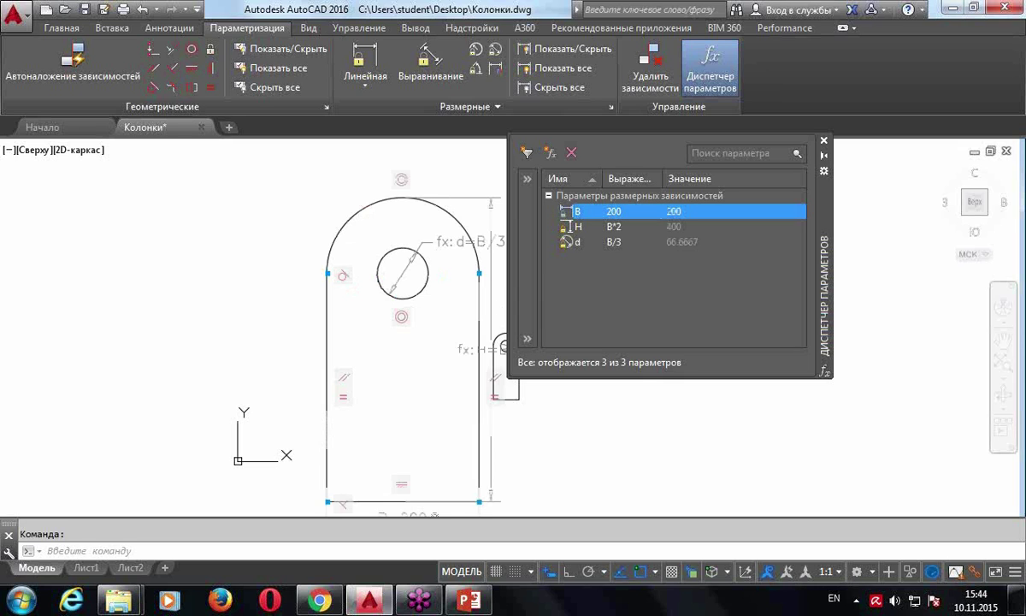
double_click(626, 210)
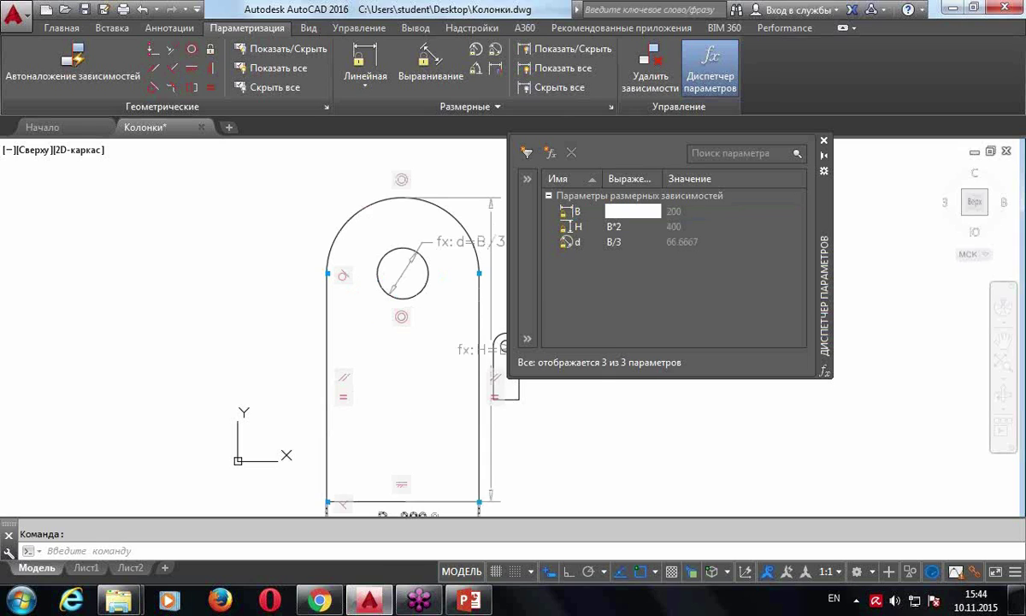
text(50)
key(Return)
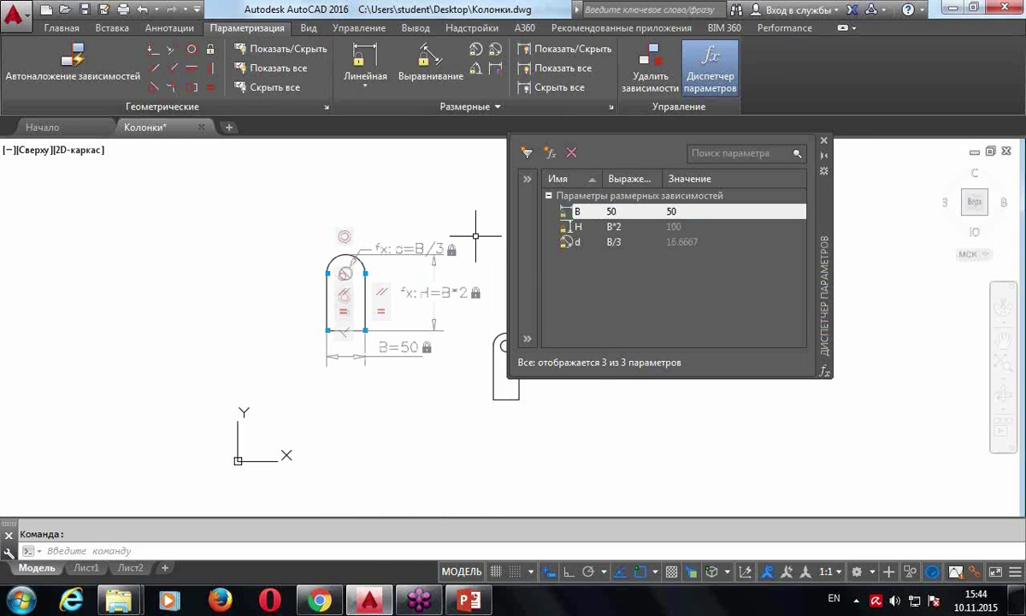
double_click(623, 212)
text(25)
key(Return)
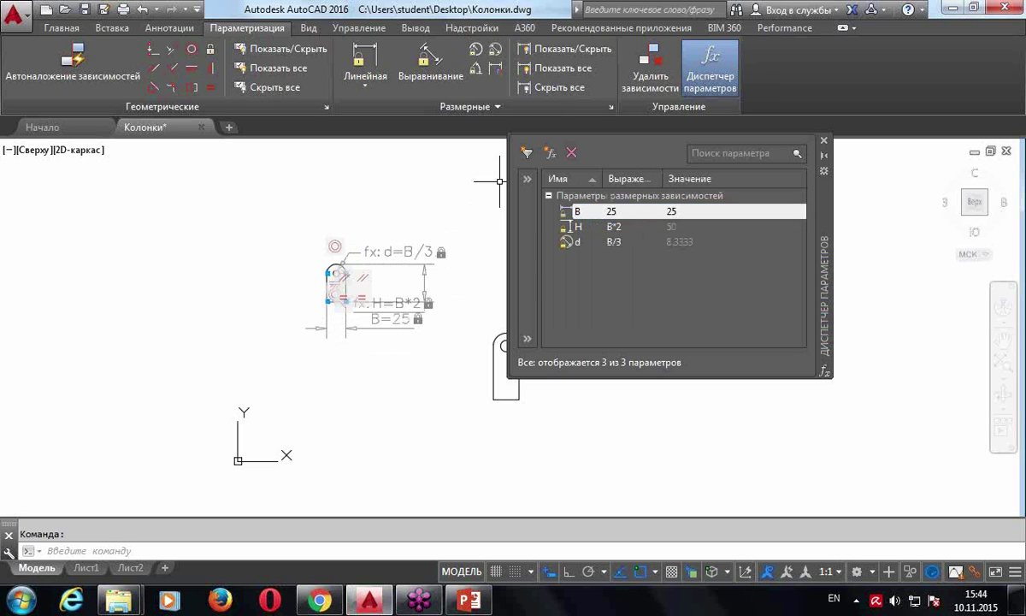
Hide all dimensional and geometric constraints, then set B to 40
click(539, 87)
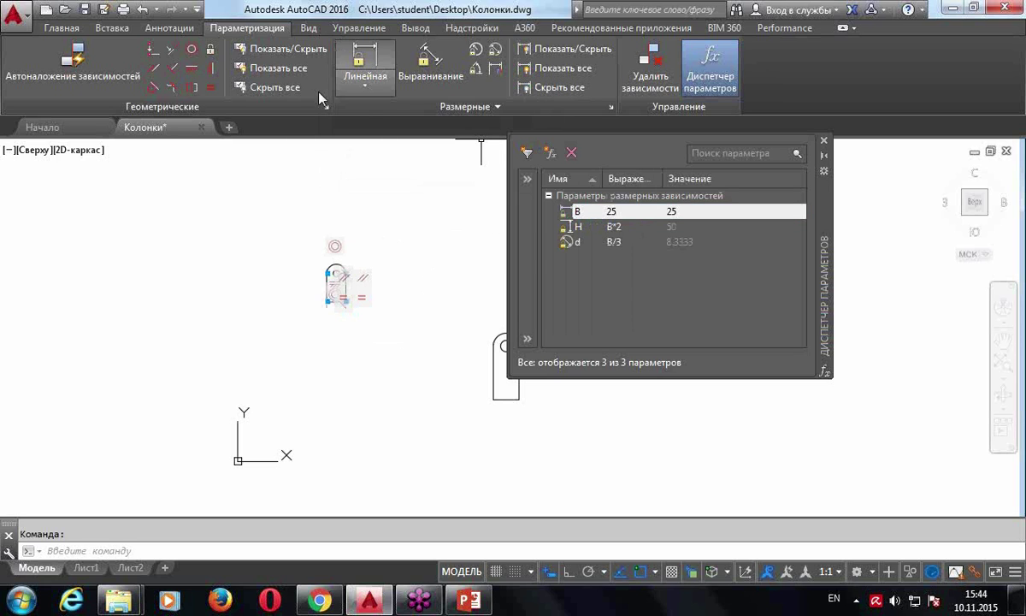
click(274, 87)
scroll(362, 314, up, 3)
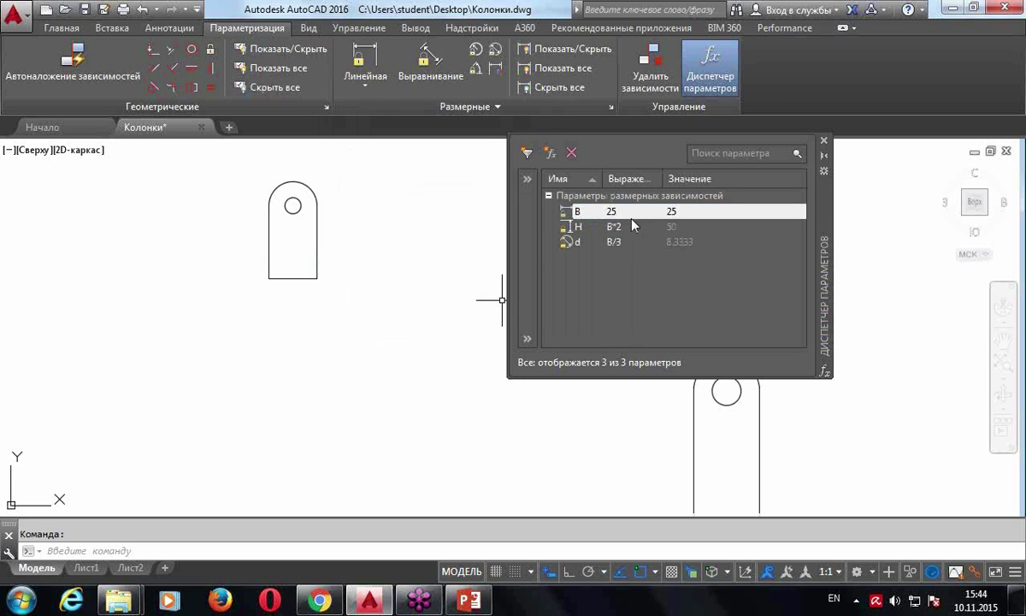
double_click(625, 212)
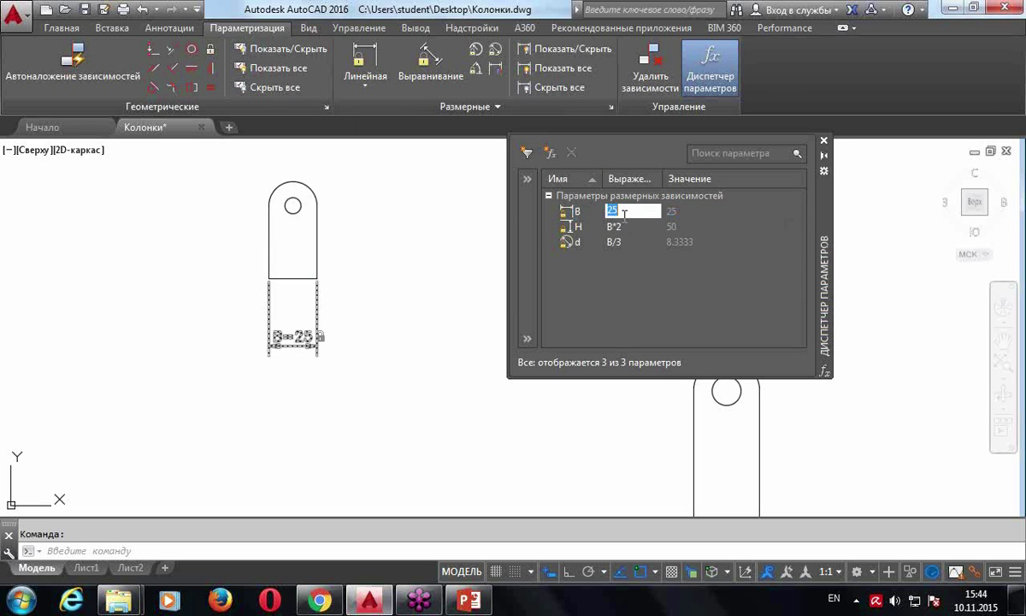
text(40)
key(Return)
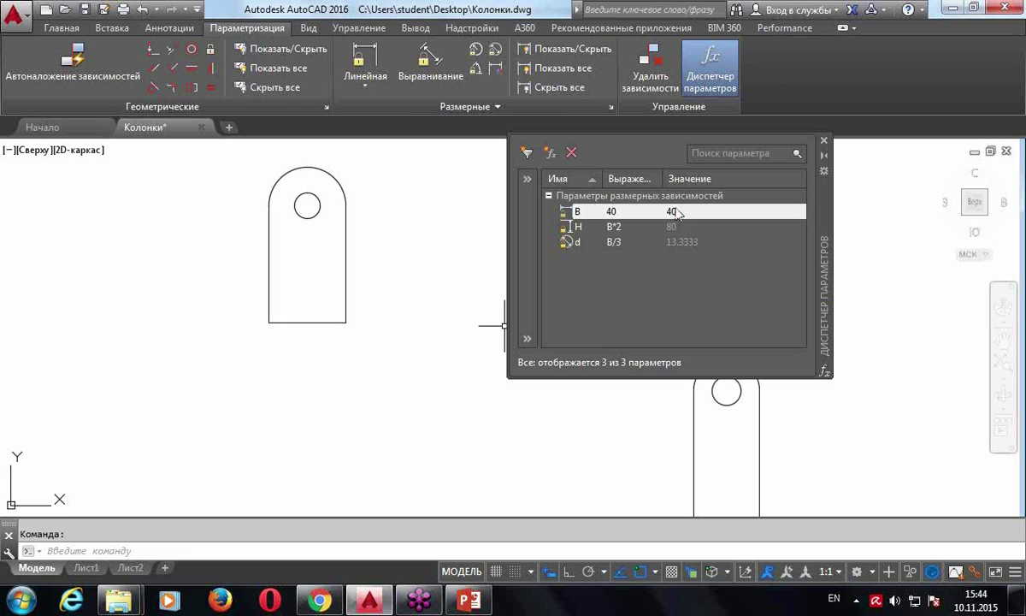
right_click(642, 218)
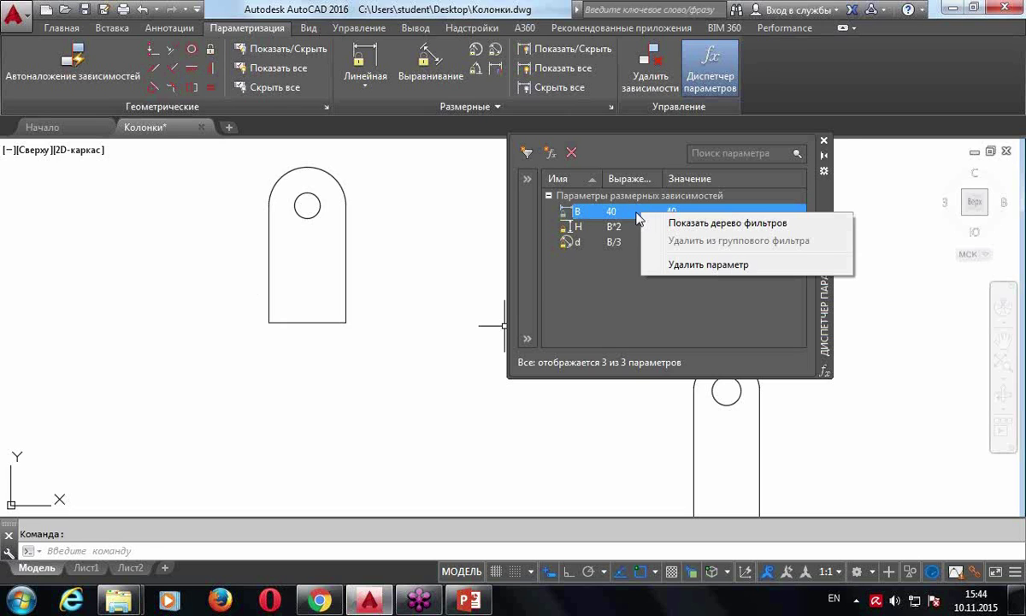
Show the parameter filter tree in the Parameters Manager
click(599, 210)
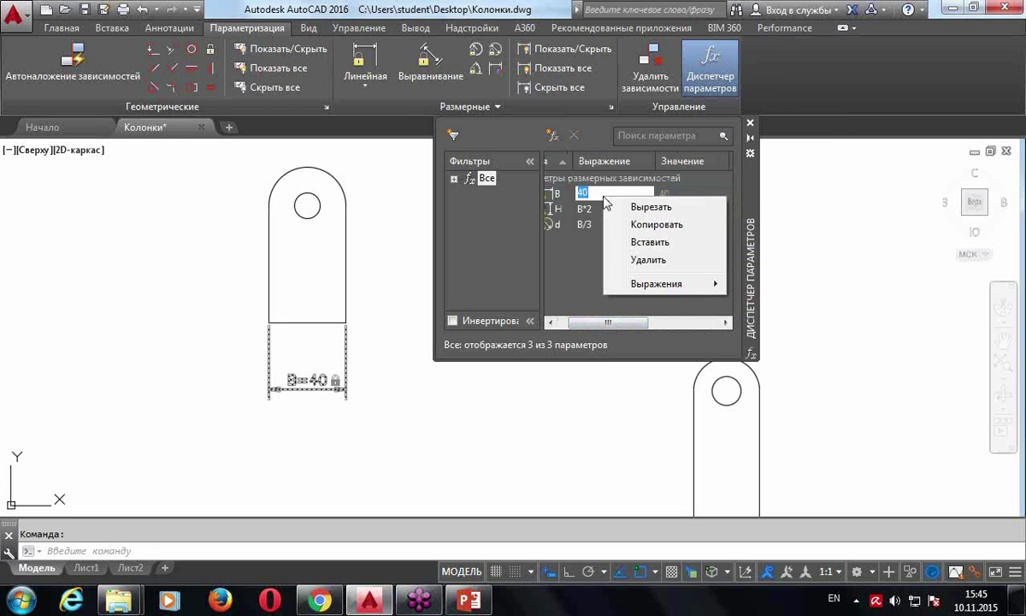
key(Escape)
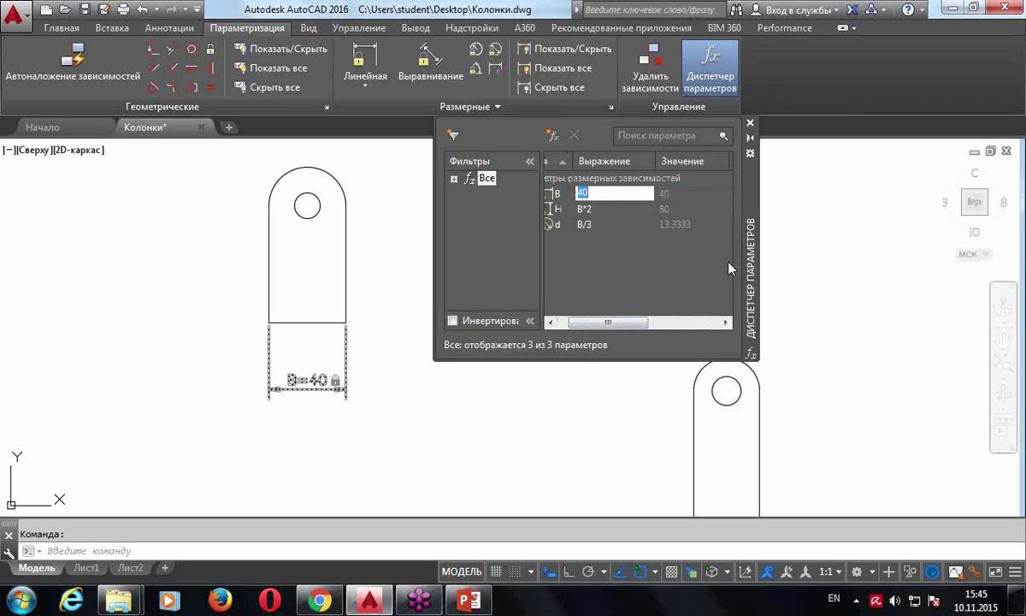
drag(618, 329, 598, 329)
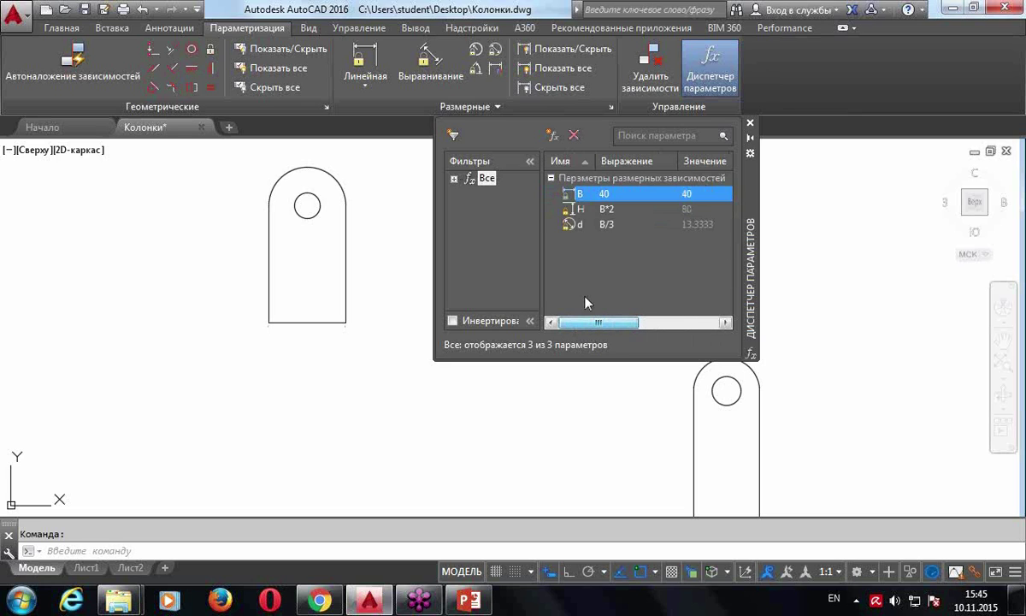
Browse the expression functions for H, keep H=B*2, and close the Parameters Manager
click(622, 209)
click(622, 208)
right_click(622, 209)
mouse_move(673, 298)
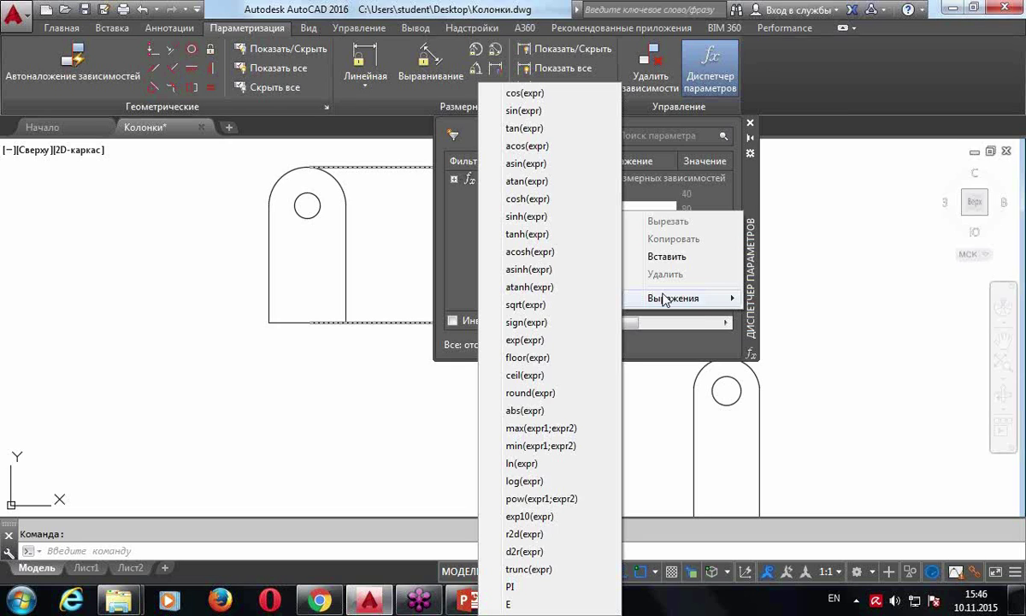
key(Escape)
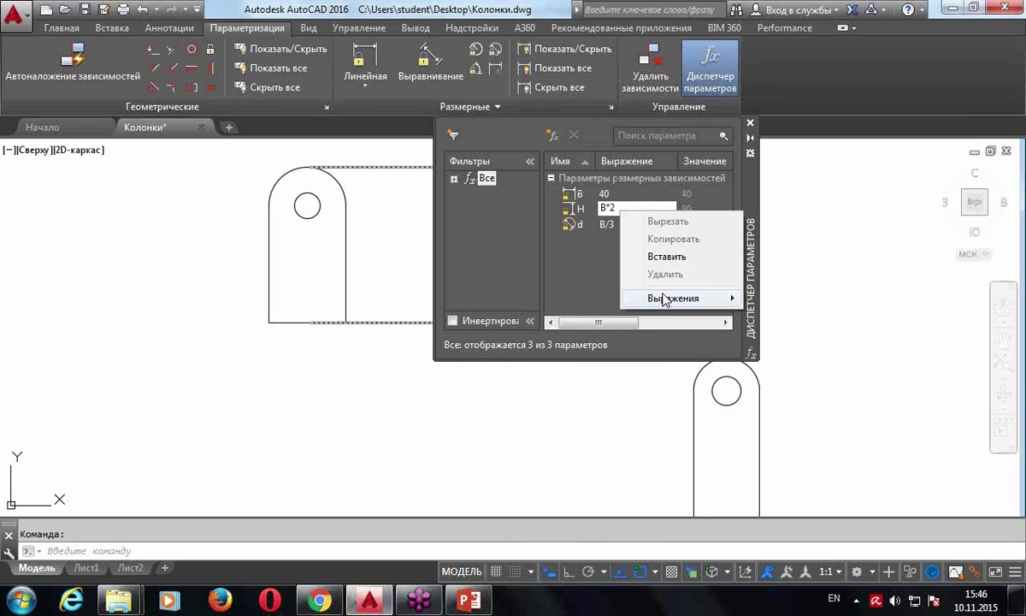
key(Escape)
key(Return)
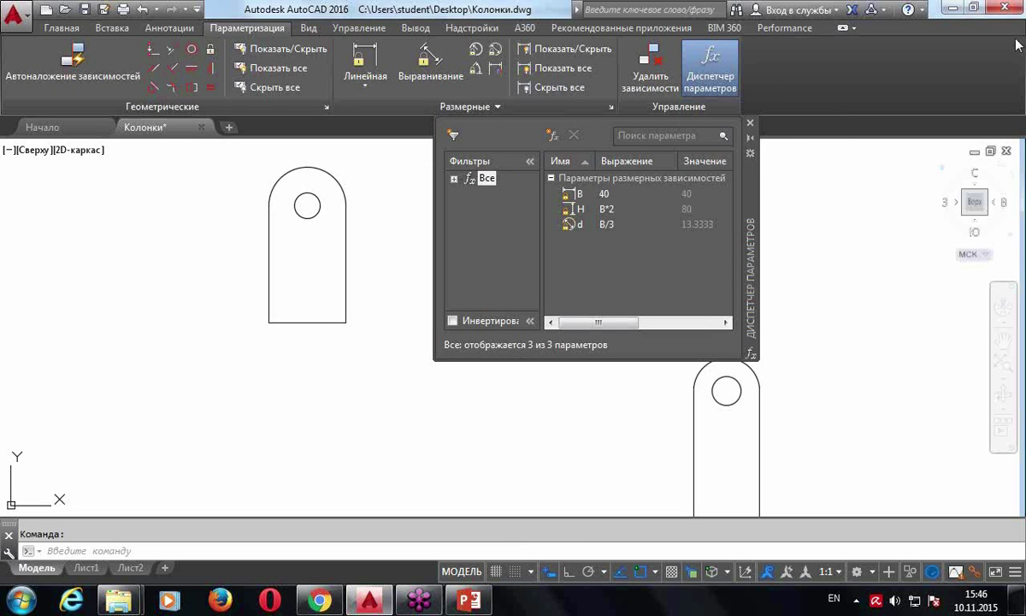
mouse_move(751, 123)
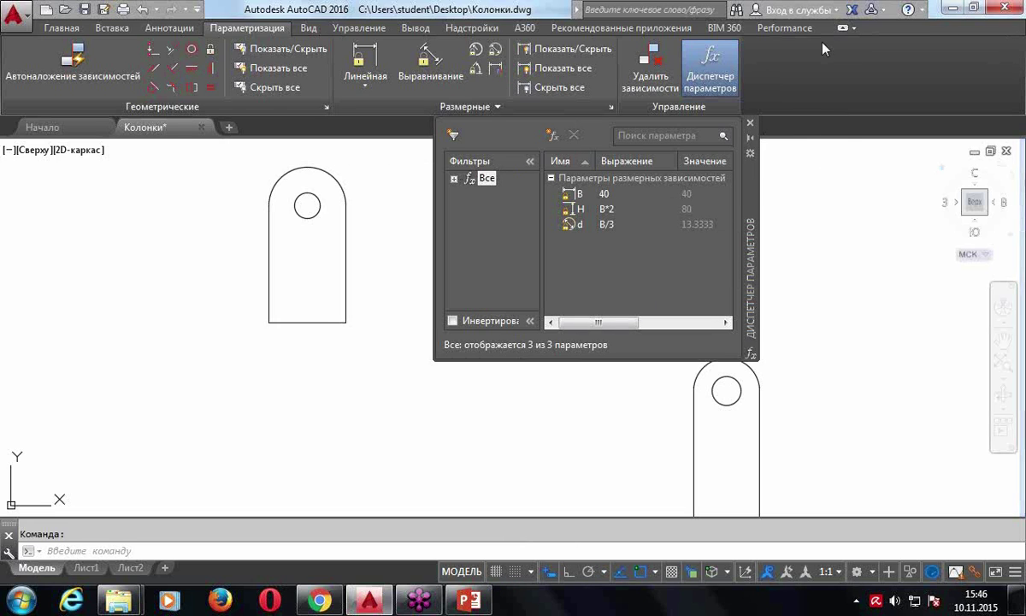
click(750, 128)
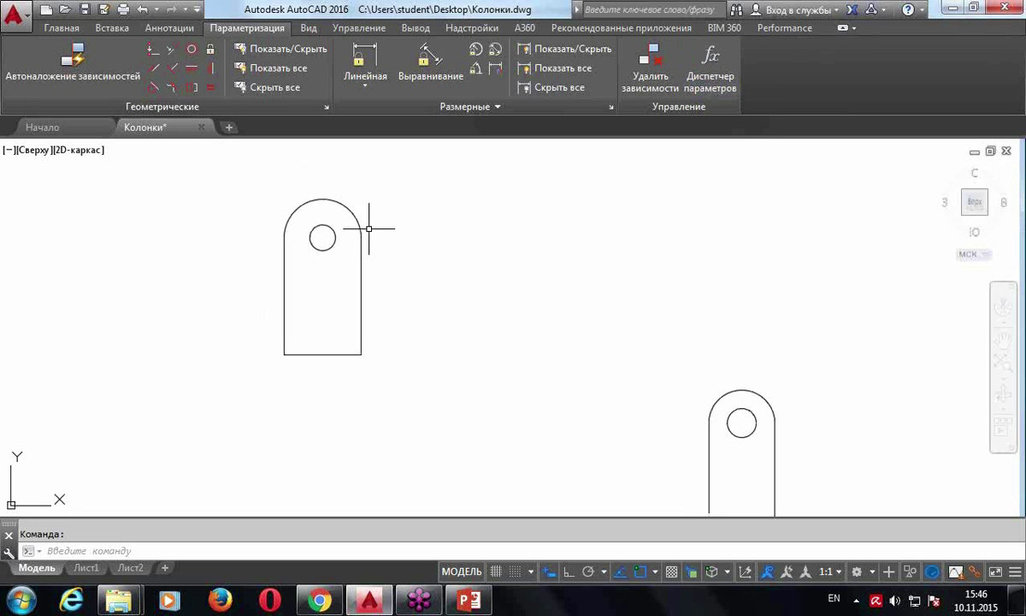
Crossing-select both bracket parts, delete them, and zoom to the whole drawing
click(361, 221)
key(Escape)
click(361, 261)
key(Escape)
scroll(433, 242, down, 4)
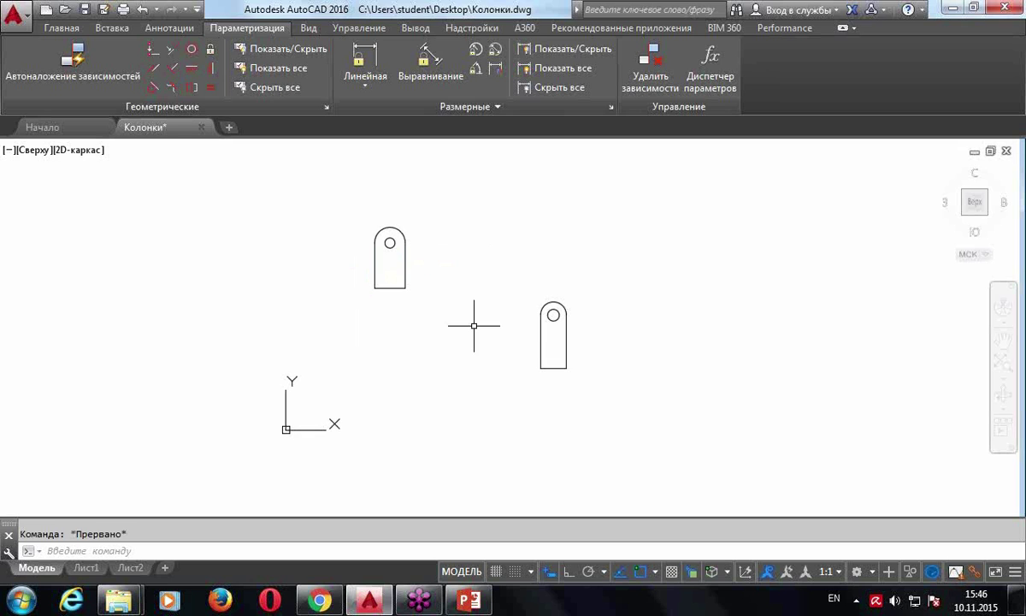
middle_drag(472, 326, 467, 373)
click(629, 435)
click(309, 250)
key(Delete)
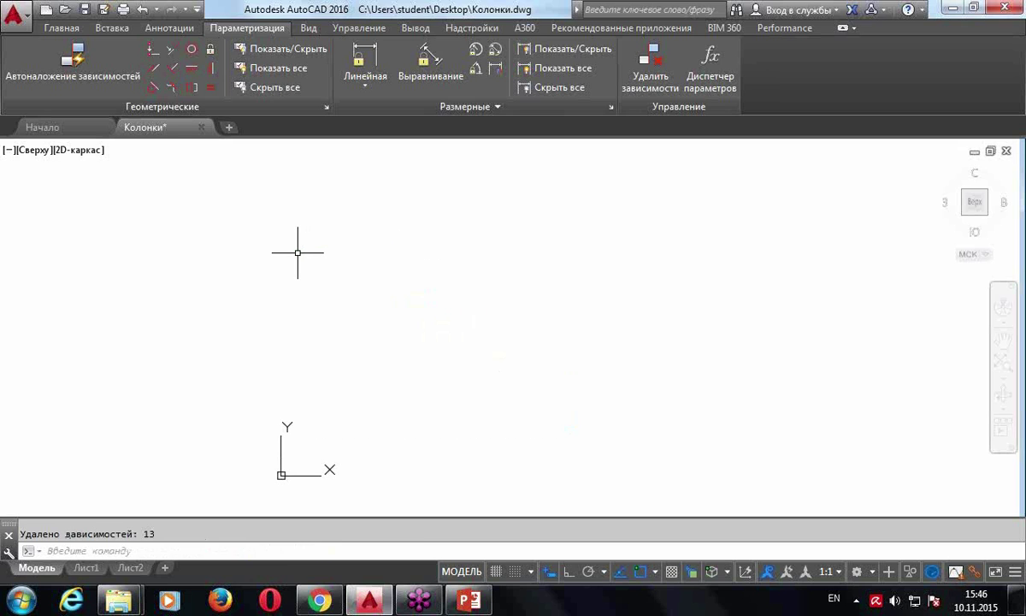
middle_click(298, 270)
click(60, 27)
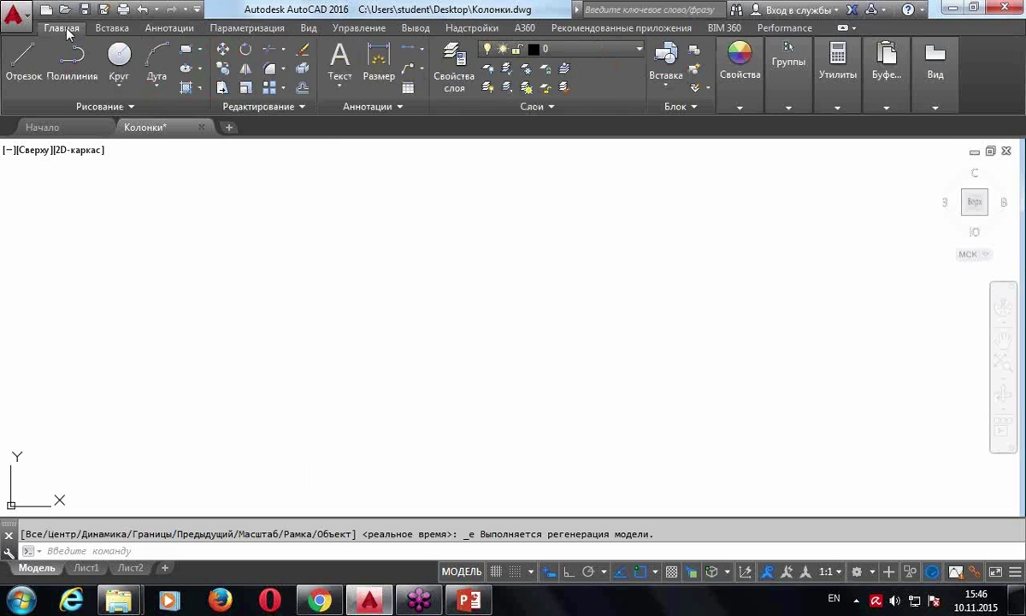
Draw a 100 × 40 rectangle from a picked first corner
click(185, 53)
click(420, 372)
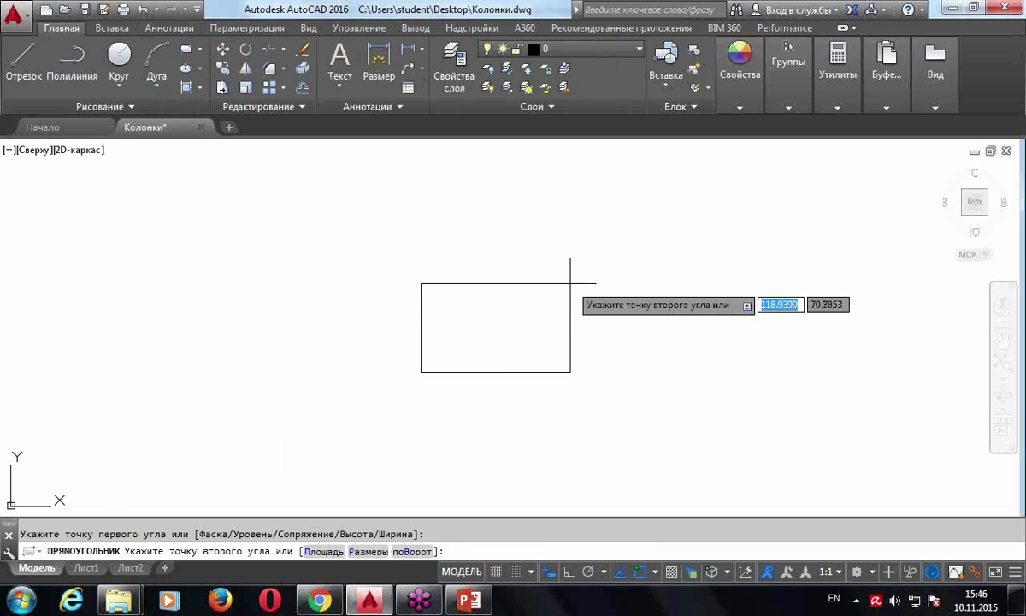
text(100)
key(Tab)
text(40)
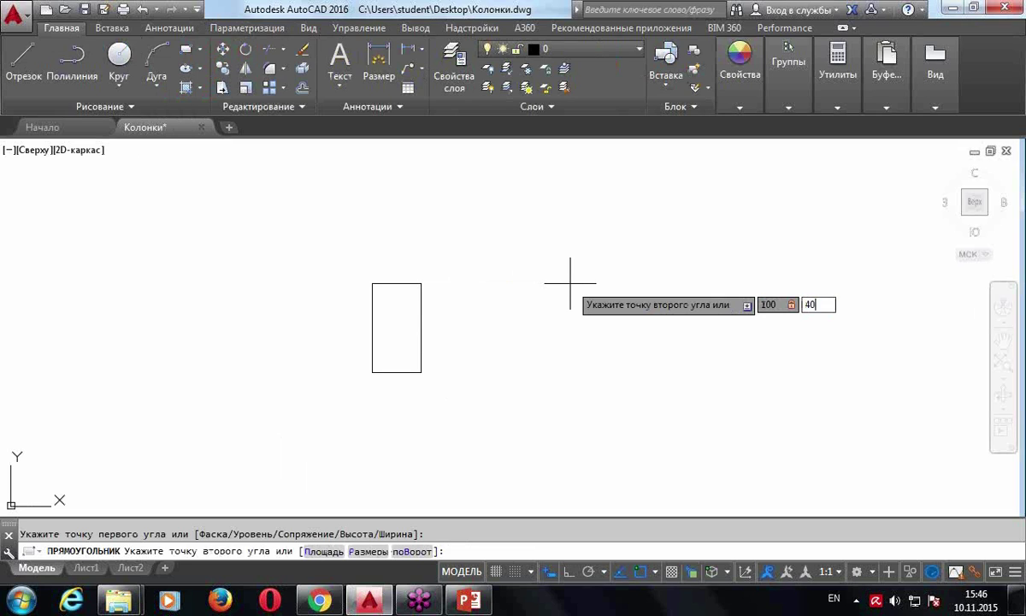
key(Return)
scroll(511, 405, up, 4)
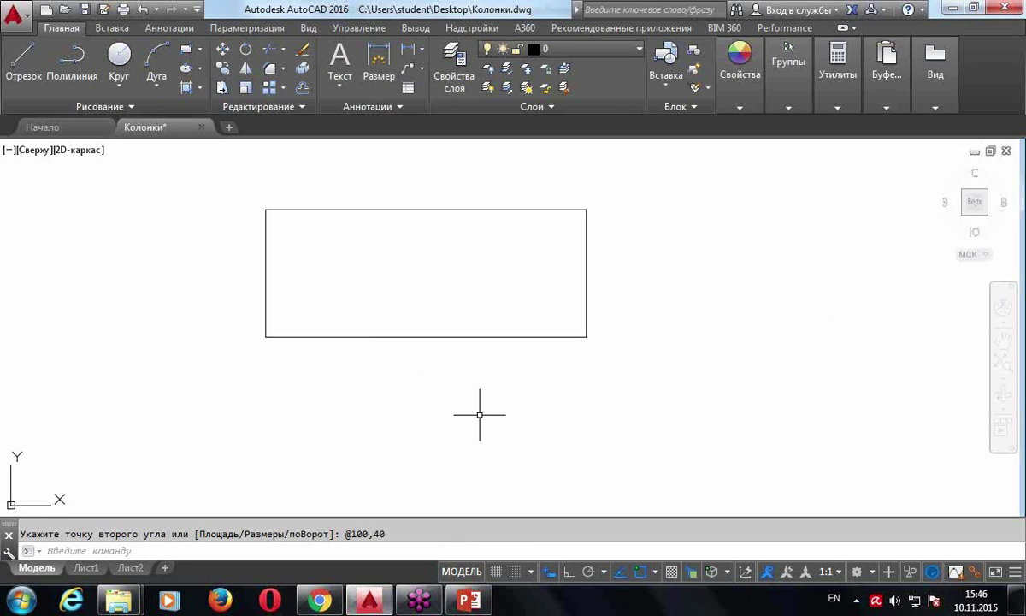
scroll(480, 415, down, 2)
scroll(489, 439, up, 2)
middle_drag(488, 439, 492, 460)
text(,)
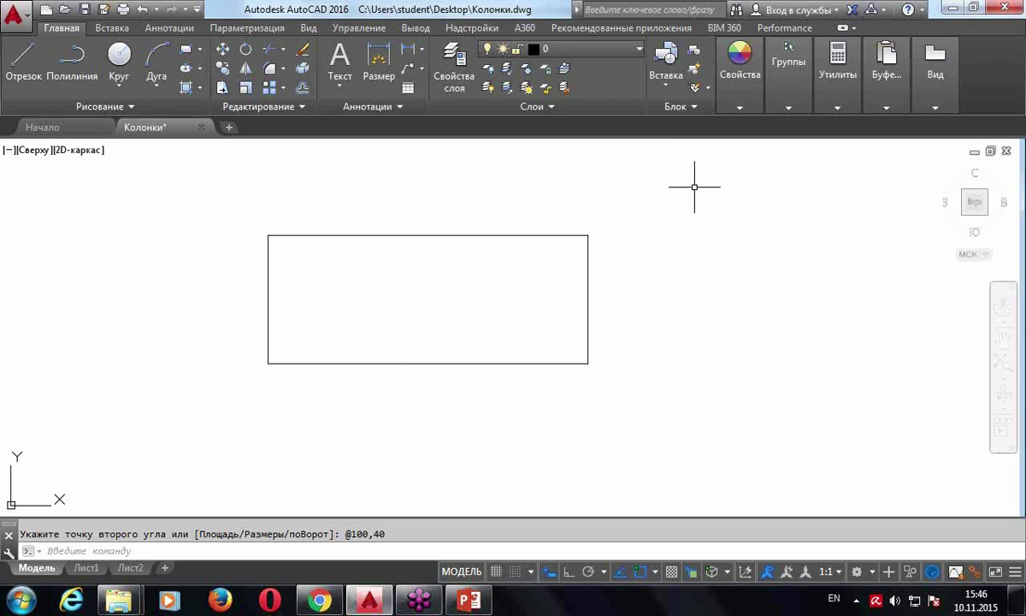
click(696, 54)
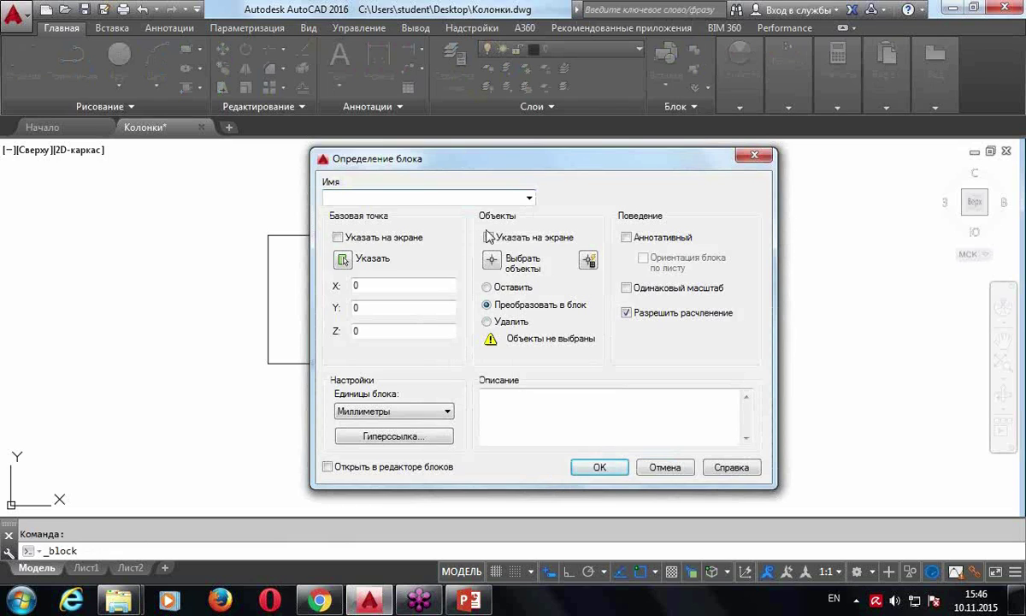
Create block 'Д-блок' from the rectangle, based at its lower-left corner
text(<k)
key(BackSpace)
key(BackSpace)
key(BackSpace)
text(Ц)
key(alt+shift)
text(Д)
text(6)
text(лок)
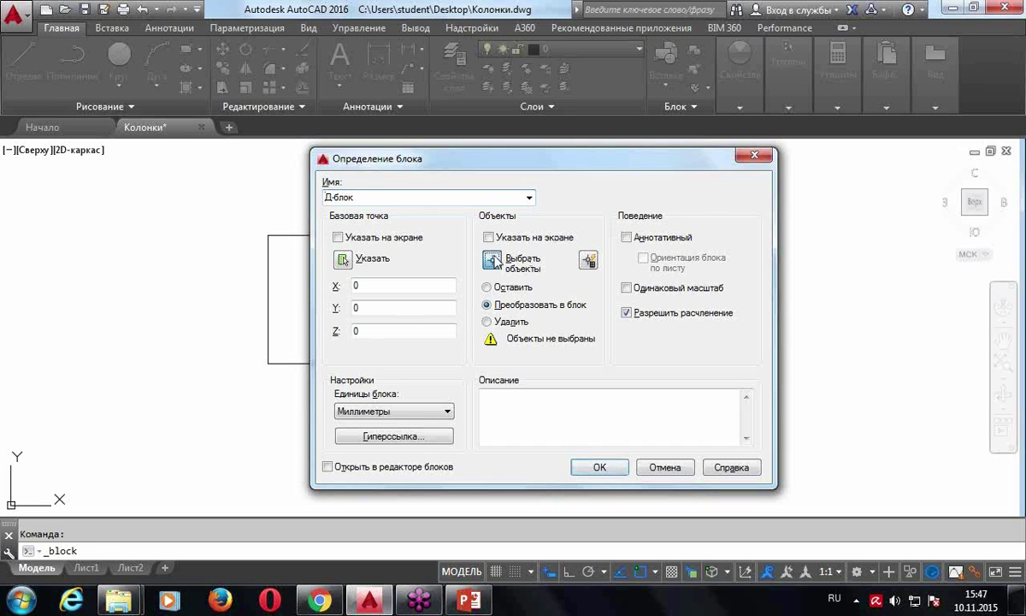
click(494, 261)
click(499, 235)
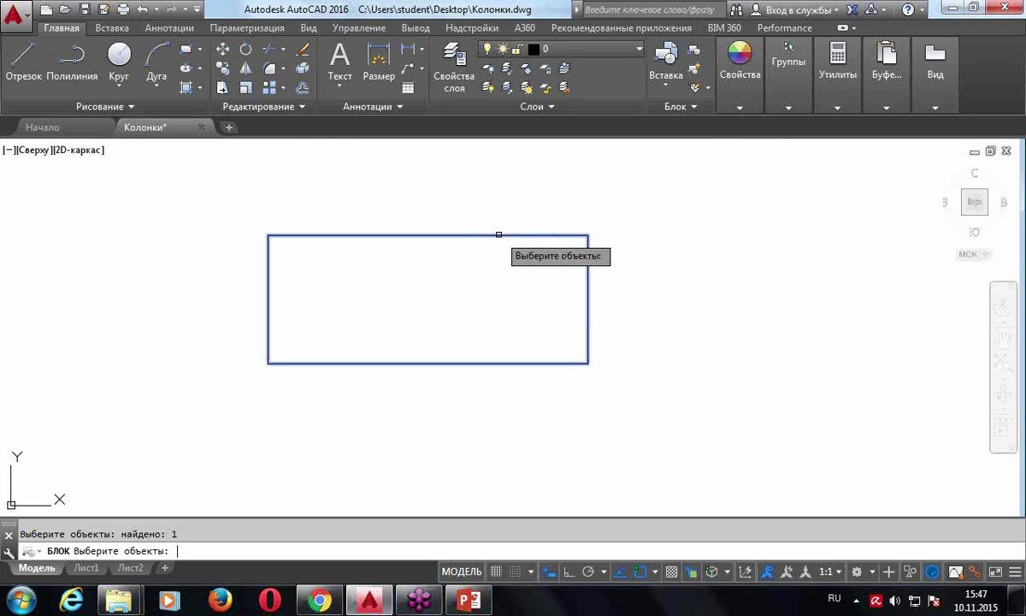
key(Return)
click(343, 260)
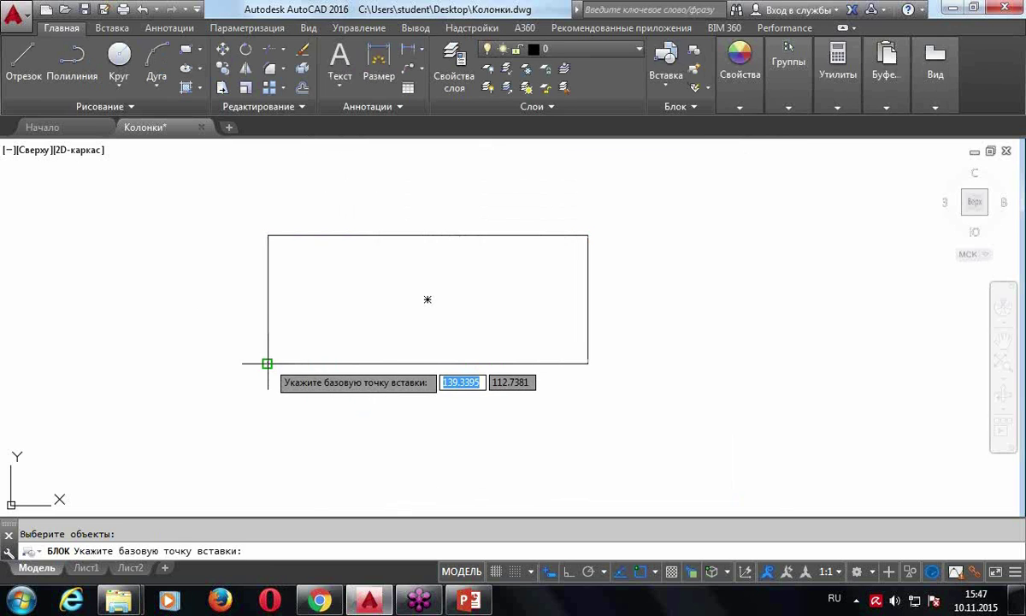
click(267, 364)
click(598, 465)
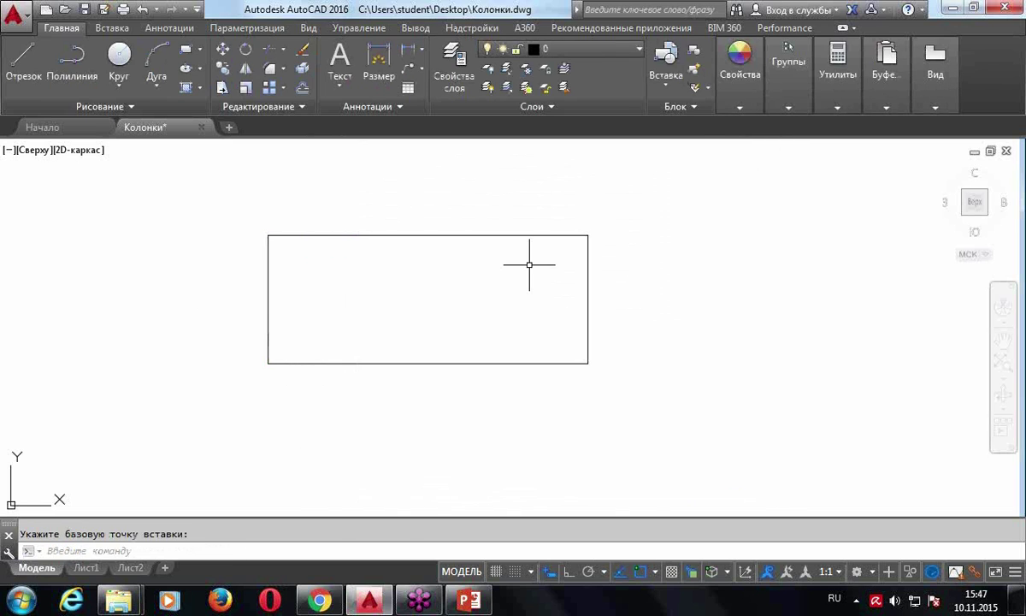
Start moving the Д-блок block, cancel, then double-click it for editing
click(503, 235)
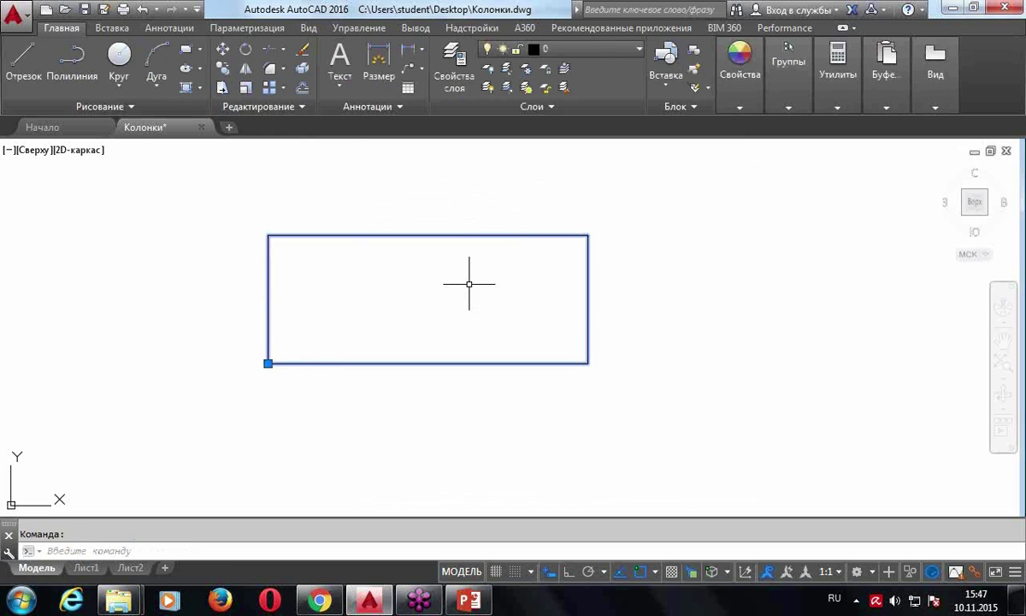
click(267, 364)
click(335, 394)
key(Escape)
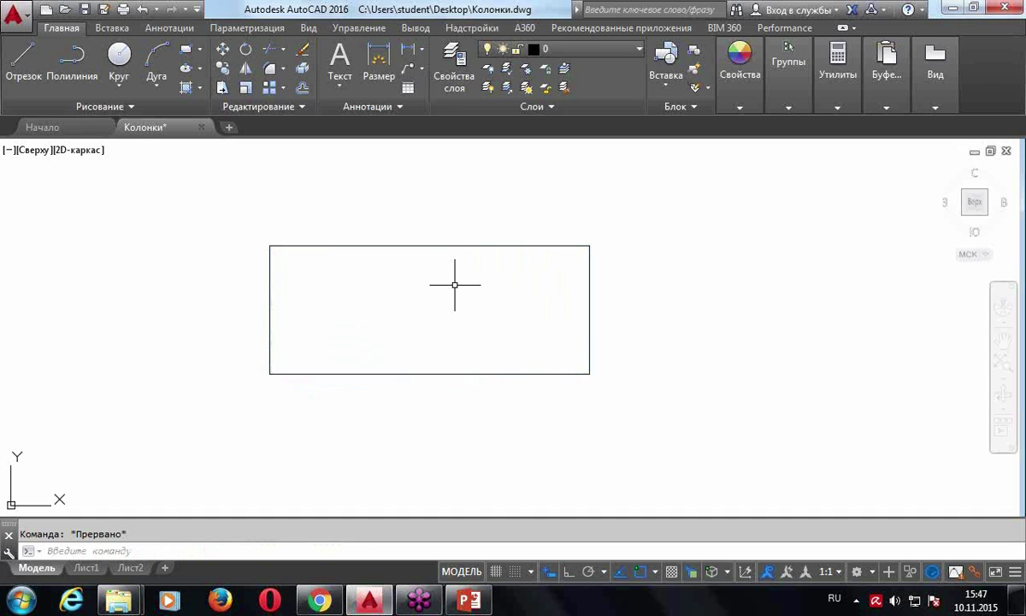
middle_drag(638, 261, 672, 244)
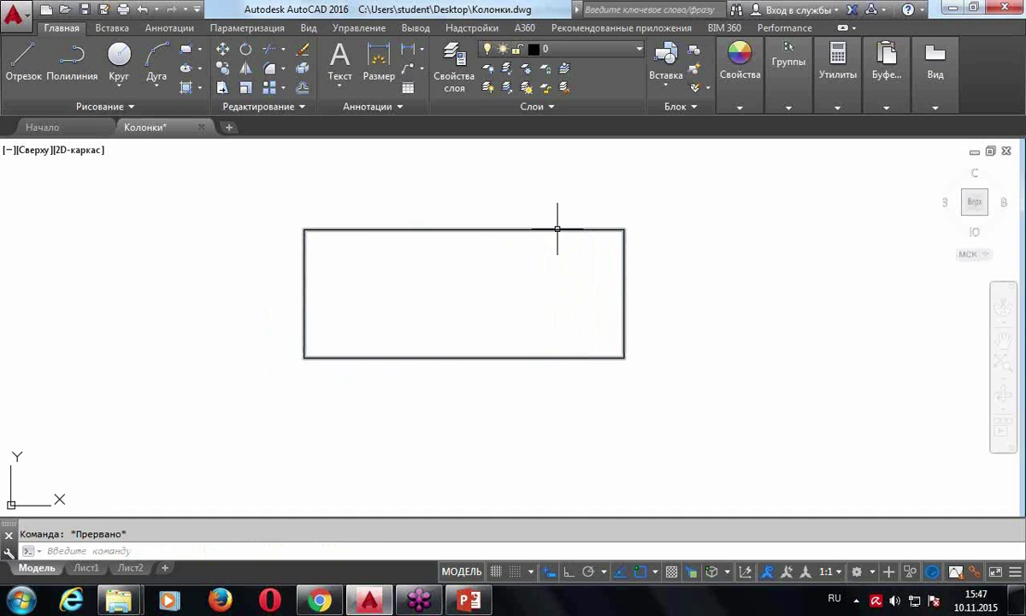
double_click(557, 229)
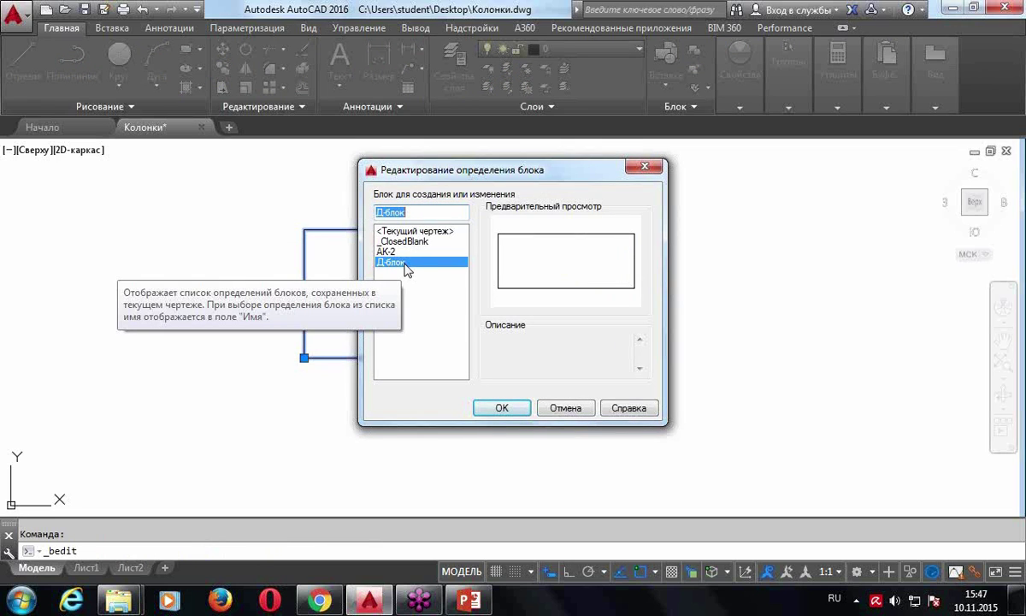
Enter the Block Editor for Д-блок, then close it without changing the rectangle
click(505, 409)
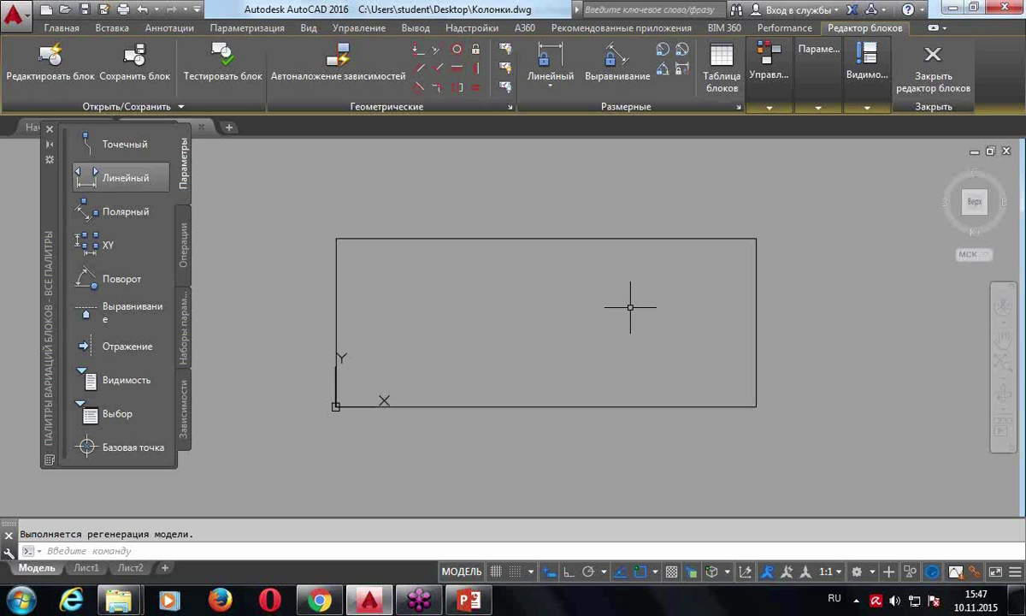
click(932, 56)
click(420, 253)
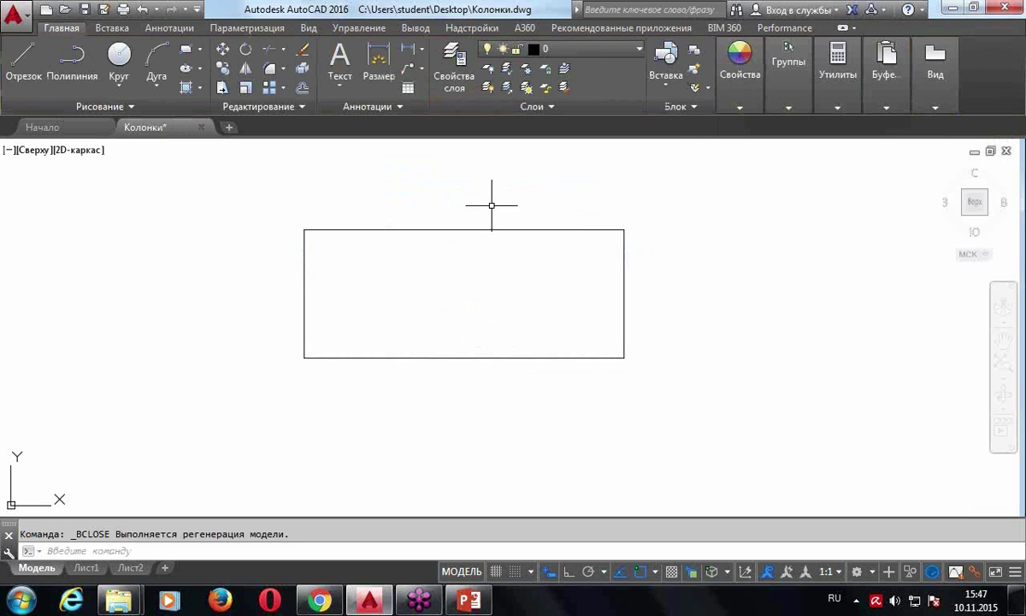
click(437, 230)
middle_drag(437, 237, 371, 295)
key(Escape)
scroll(371, 295, down, 2)
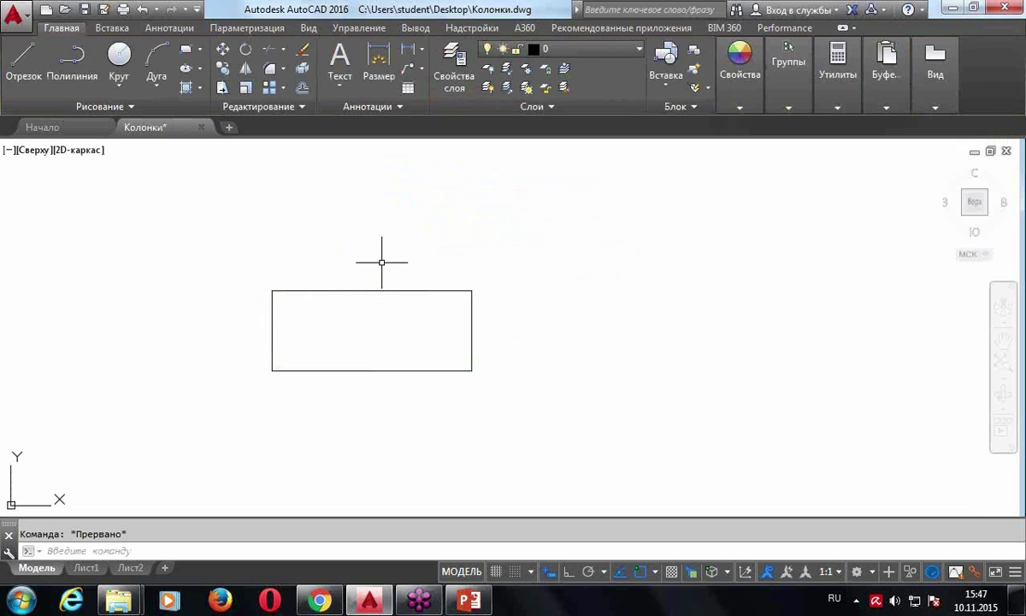
Draw a tall narrow rectangle to the right of the wide one
click(186, 49)
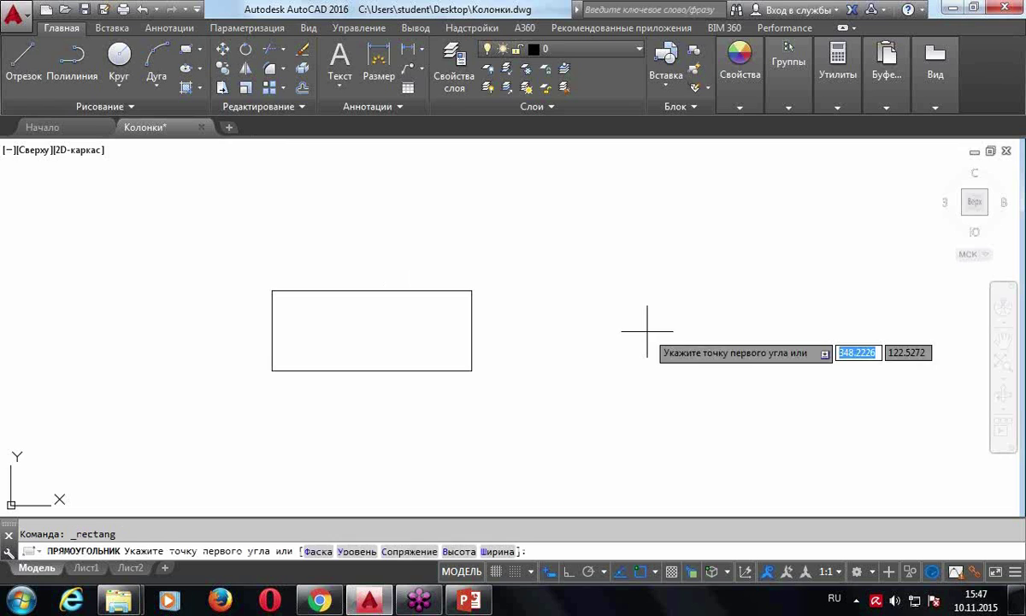
click(648, 331)
click(690, 228)
middle_drag(703, 224, 618, 223)
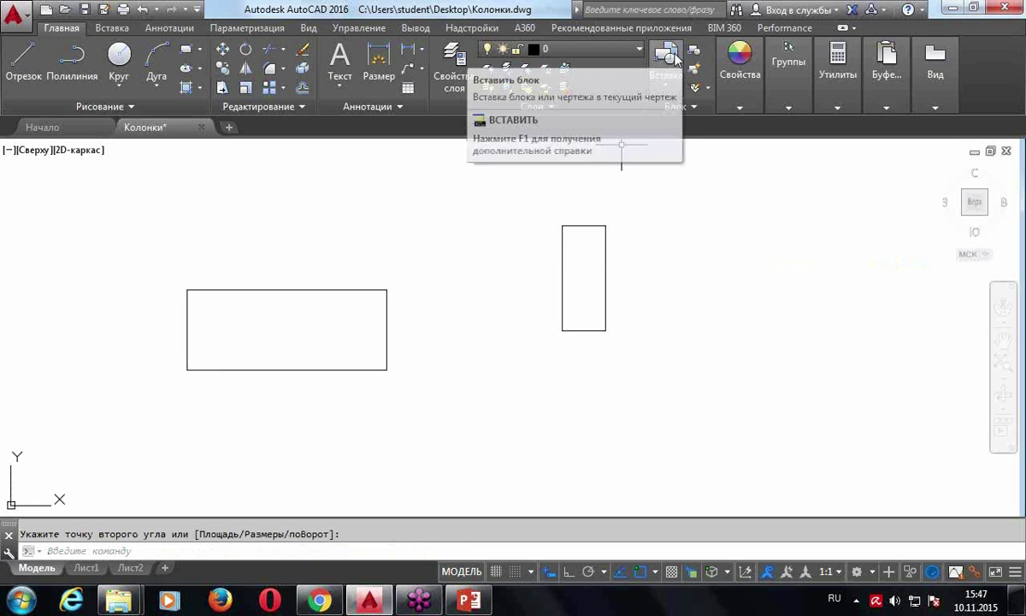
Make the narrow rectangle a block named '1', based near its lower-left corner
click(699, 55)
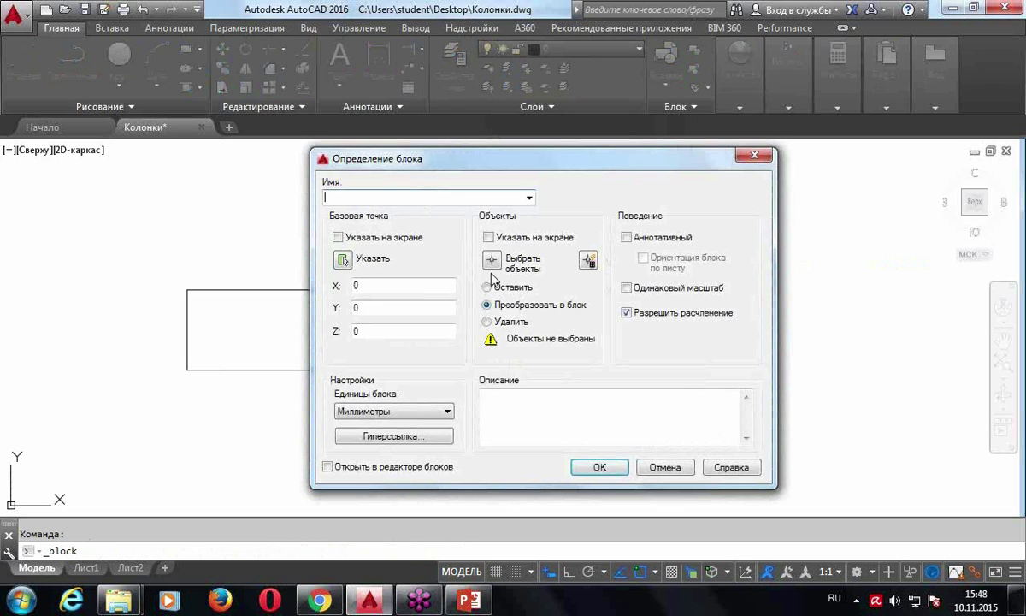
click(499, 259)
click(601, 228)
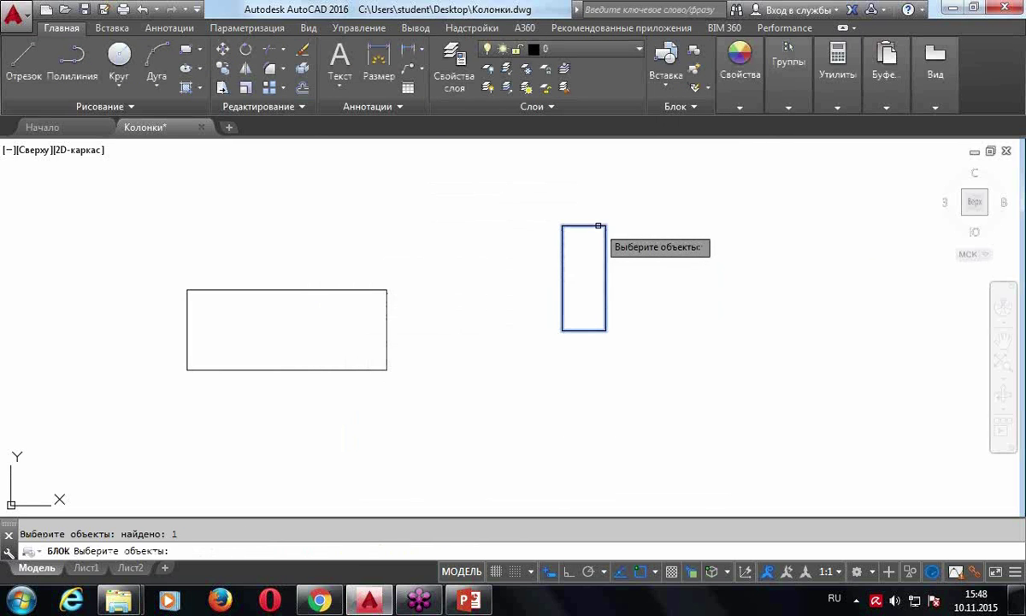
key(Return)
click(346, 197)
text(1)
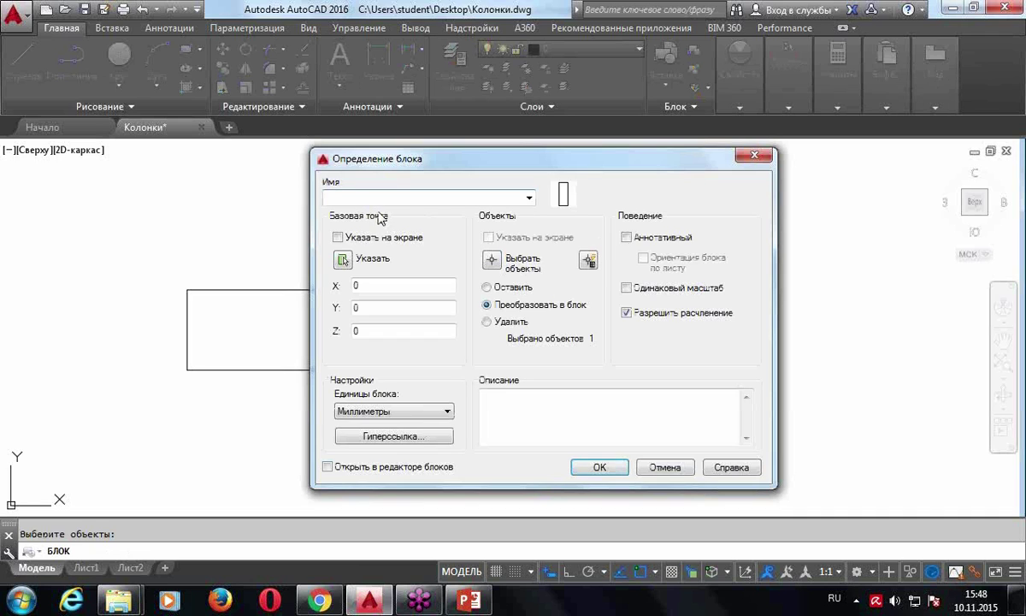
click(343, 258)
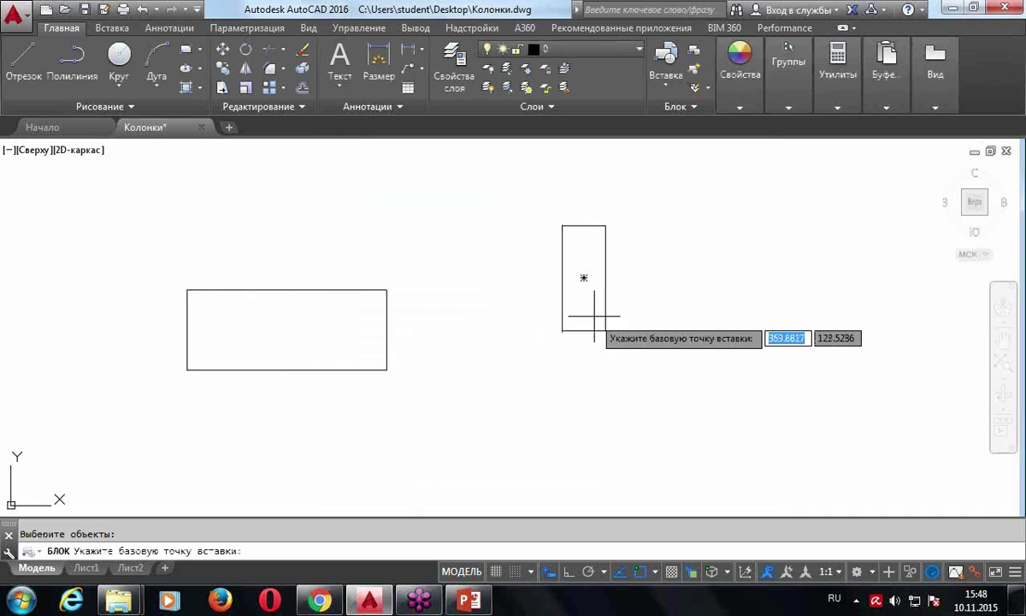
scroll(573, 349, up, 2)
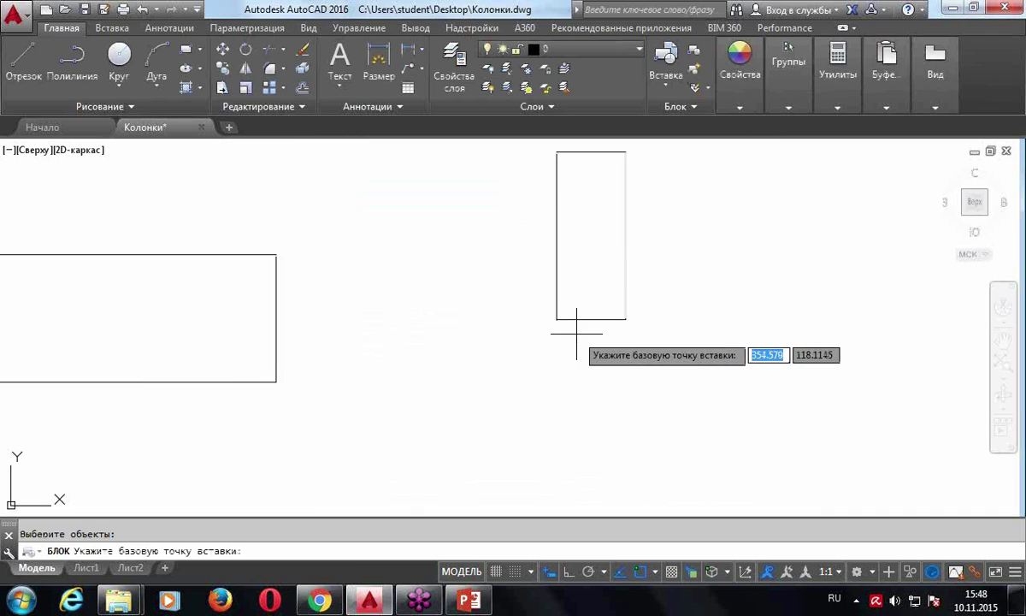
click(579, 334)
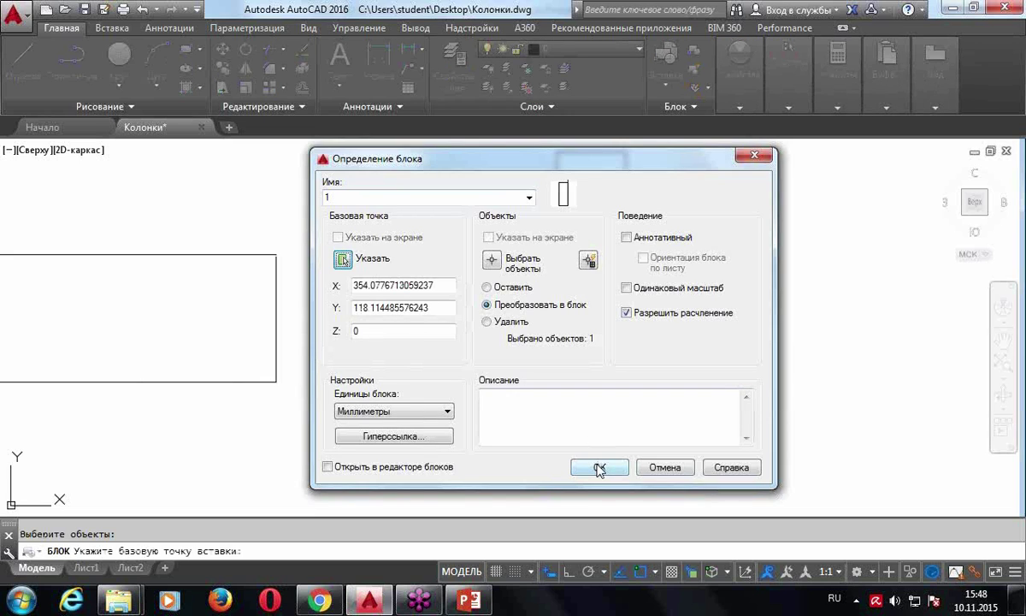
click(598, 467)
click(589, 152)
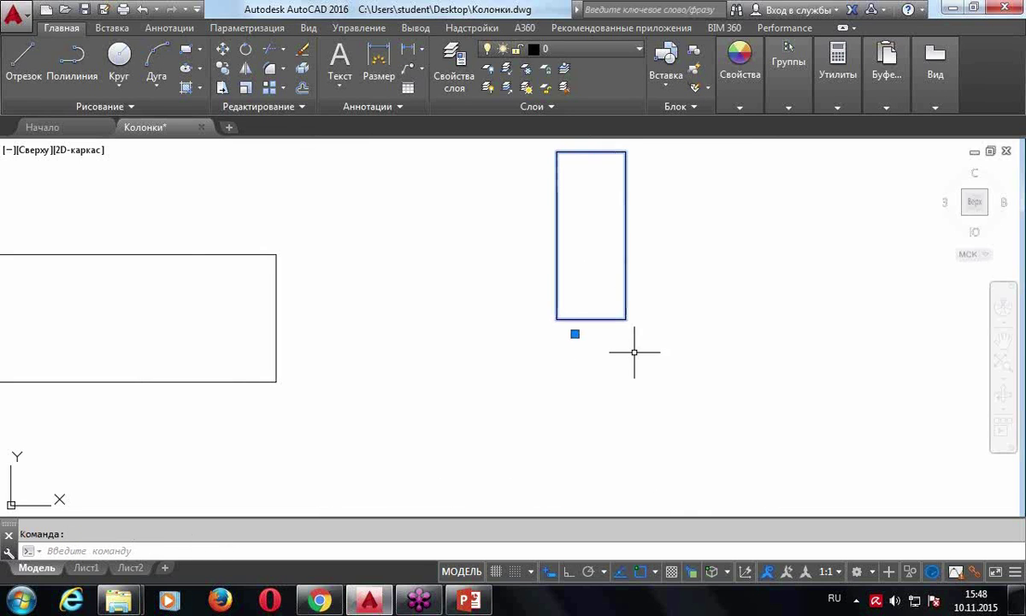
Try moving block 1 by its grip, then cancel and clear the selection
click(575, 333)
click(684, 400)
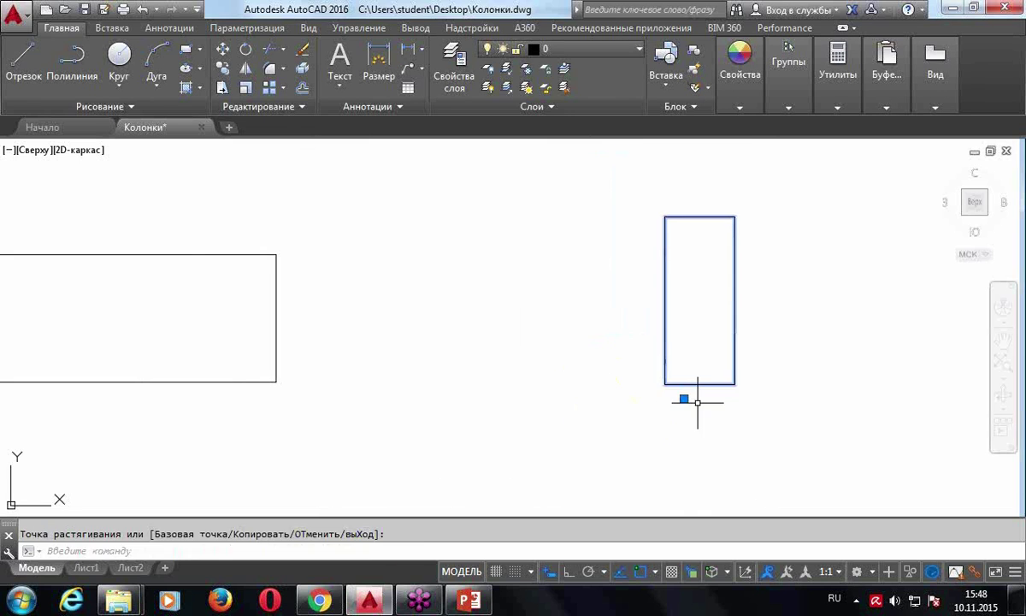
key(Escape)
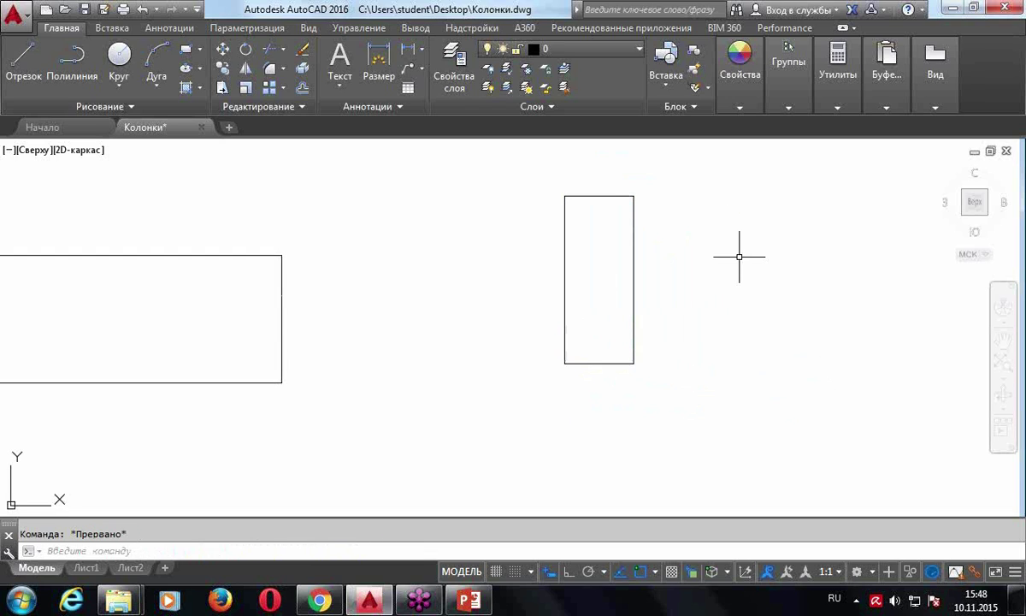
click(602, 196)
key(Escape)
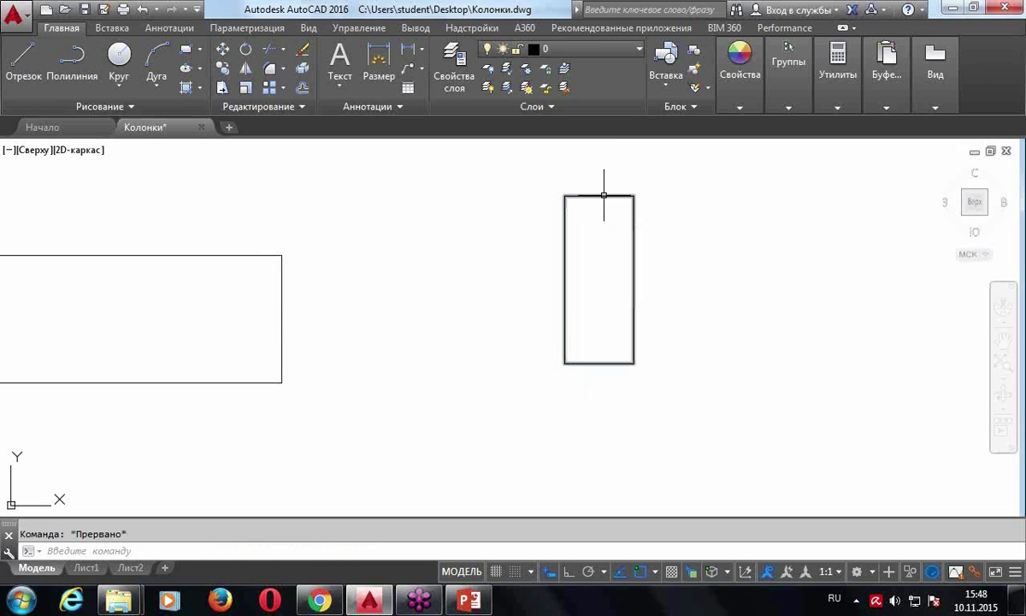
mouse_move(604, 197)
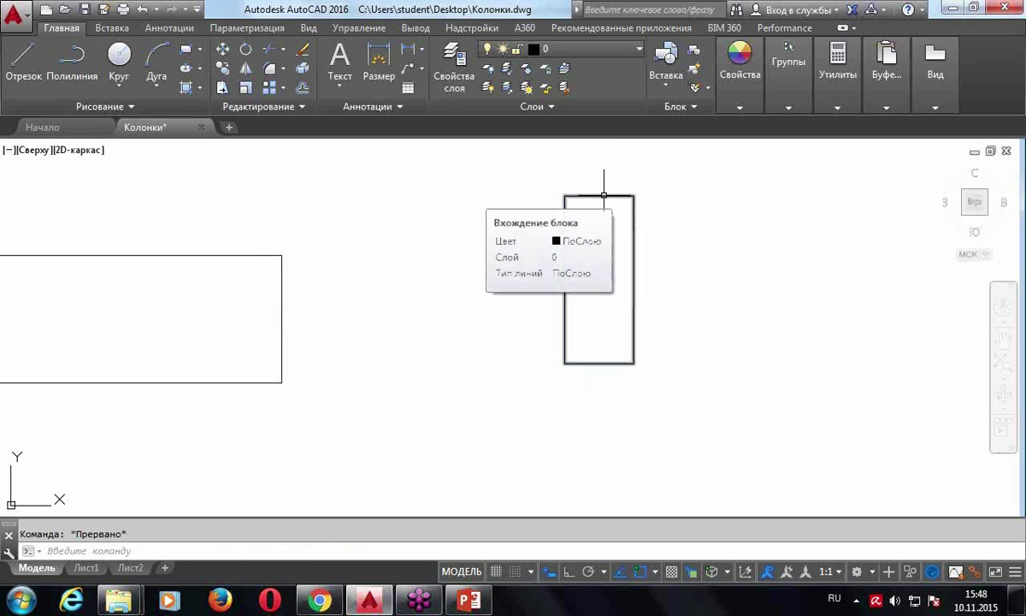
Add a Base Point parameter to block 1 in the Block Editor and save the change
double_click(604, 196)
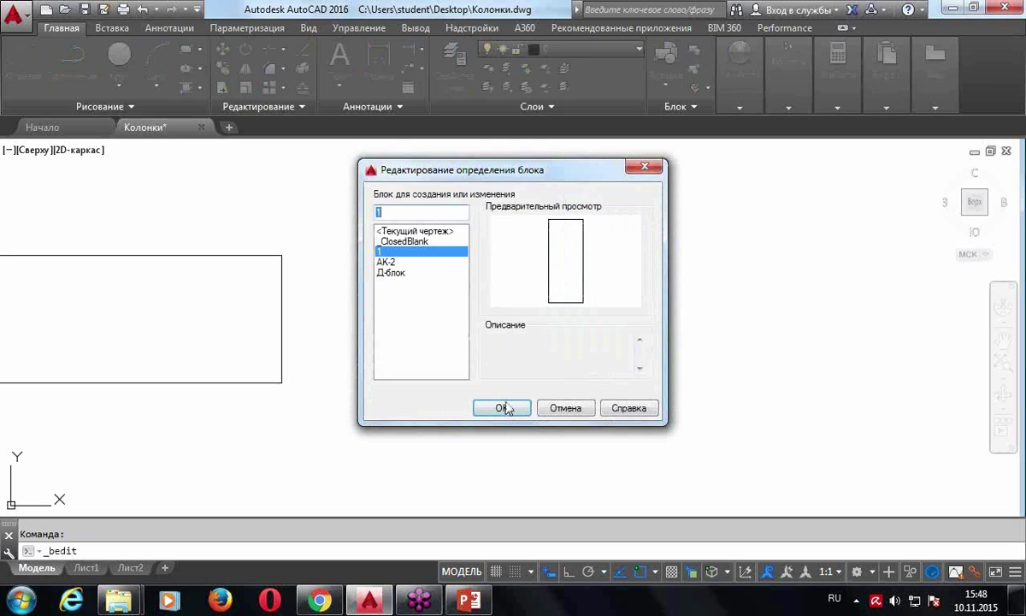
click(504, 409)
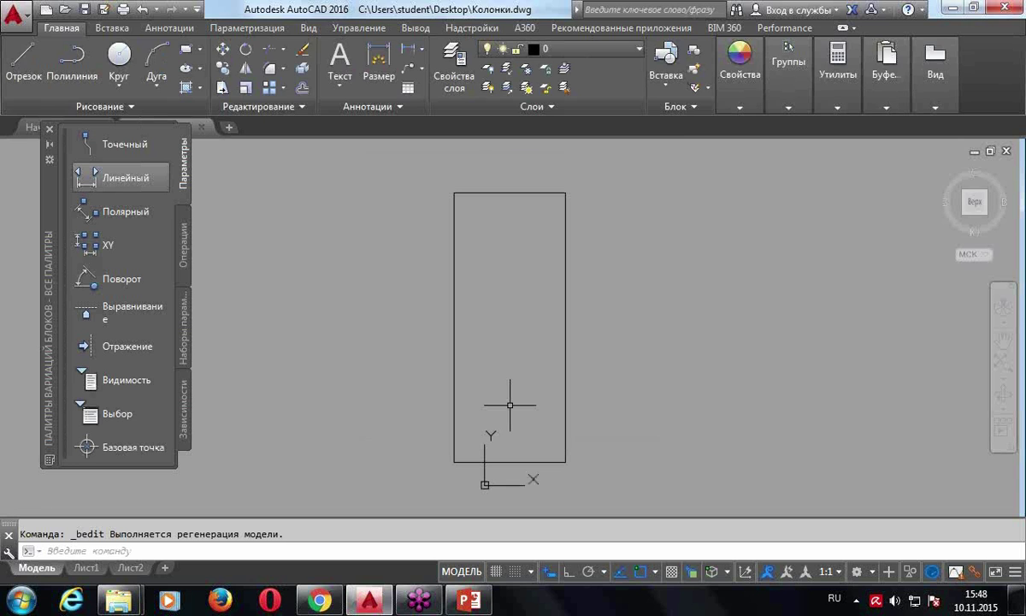
click(109, 451)
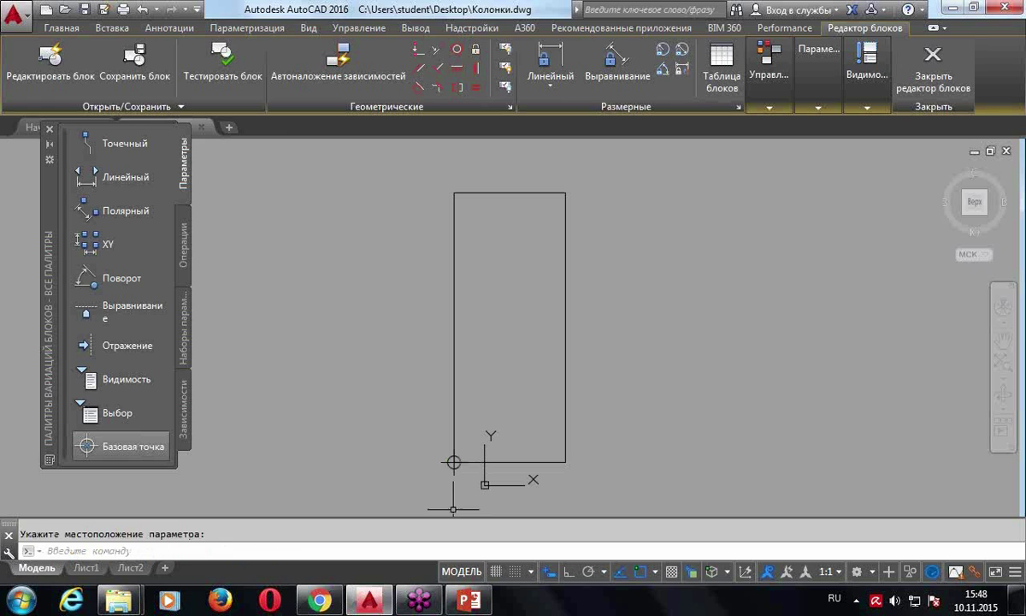
click(932, 69)
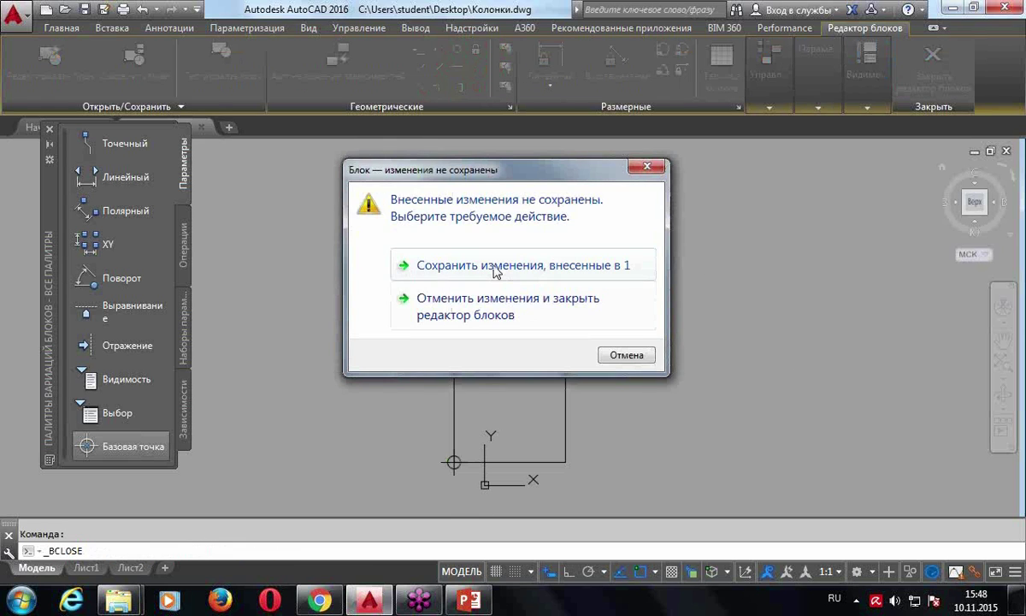
click(492, 268)
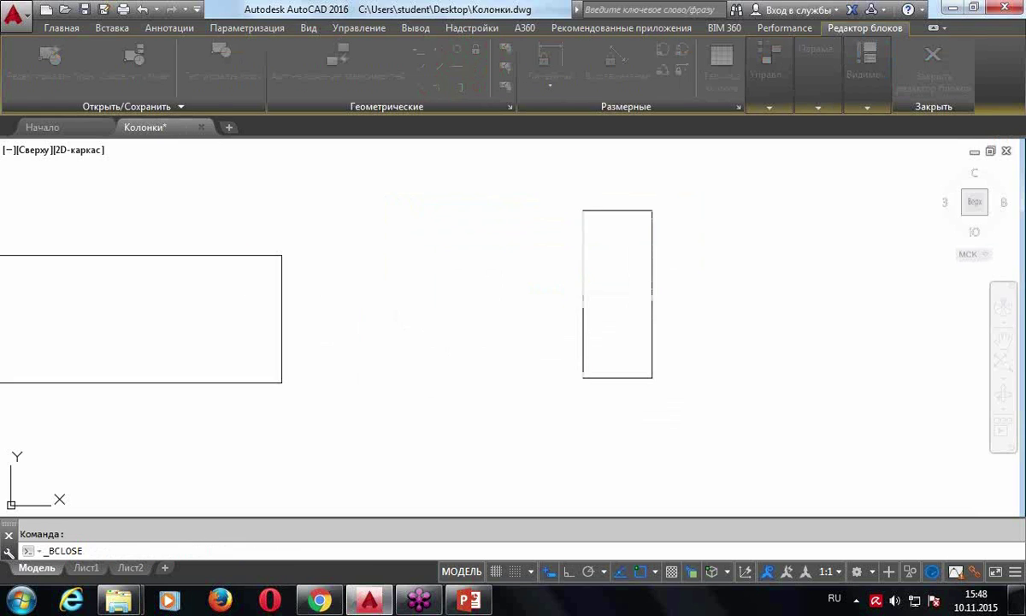
Try stretching block 1 by its grip and browse the block gallery, cancelling each attempt
click(631, 211)
click(581, 374)
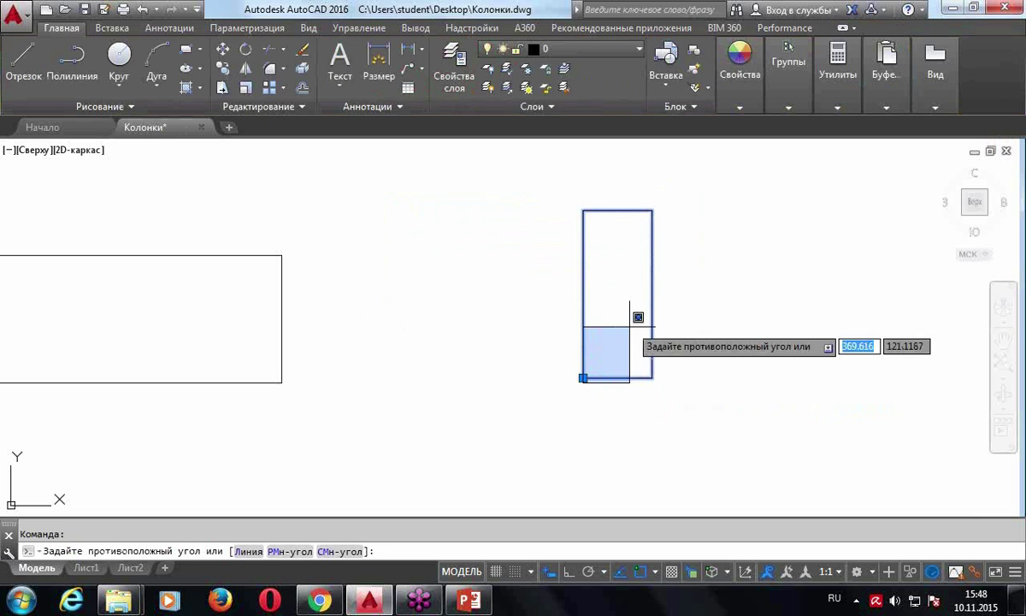
click(582, 375)
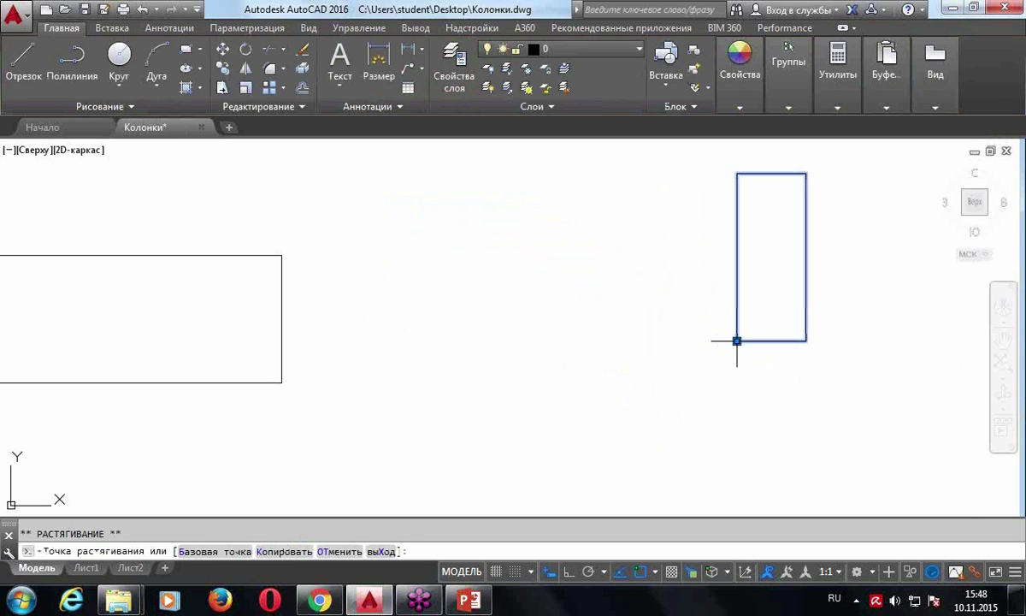
middle_drag(749, 378, 670, 408)
key(Escape)
click(667, 56)
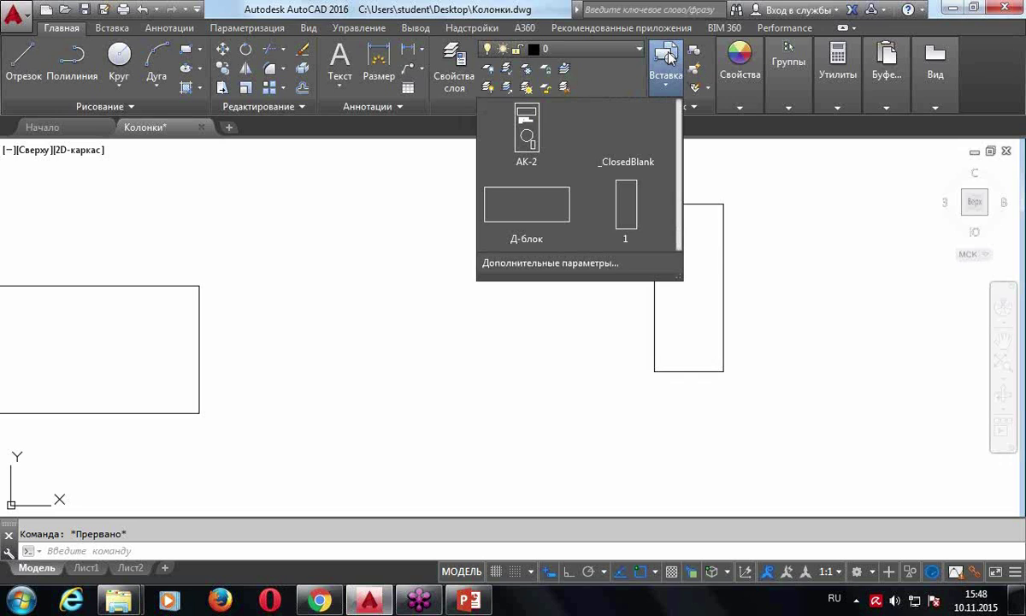
click(673, 204)
mouse_move(702, 203)
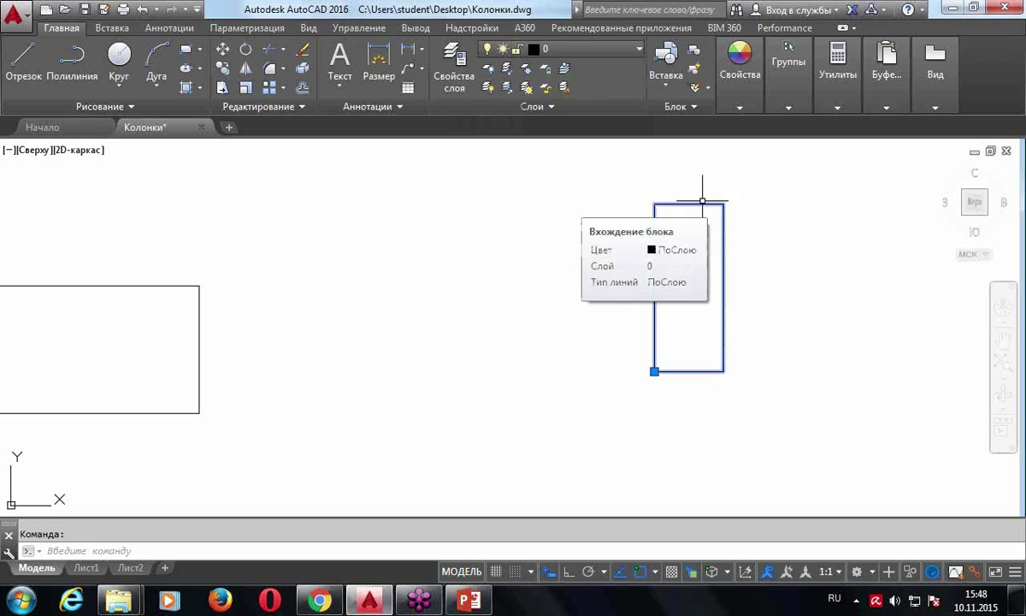
key(Escape)
click(699, 203)
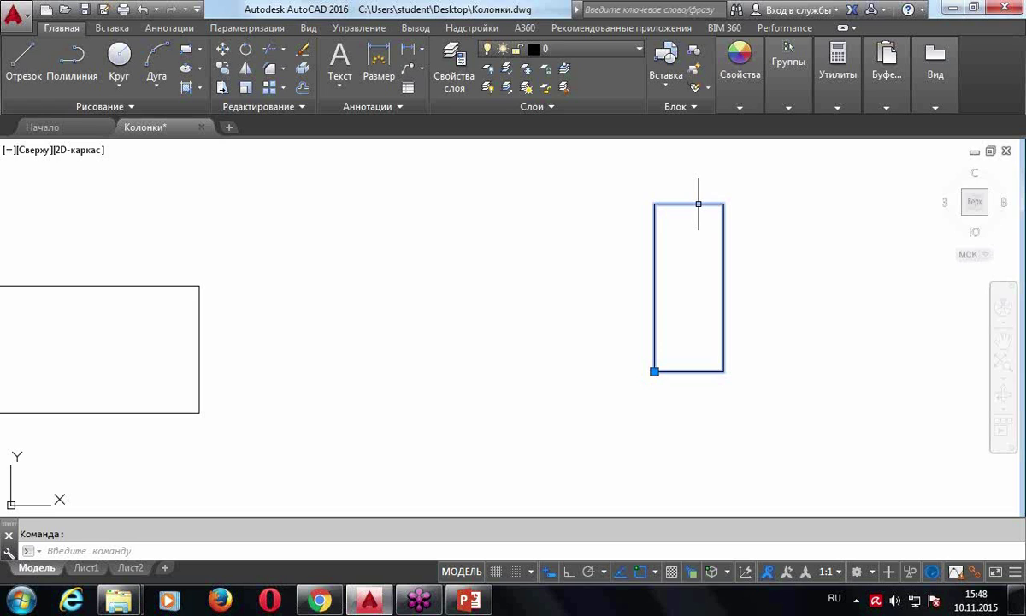
key(Escape)
scroll(699, 204, down, 2)
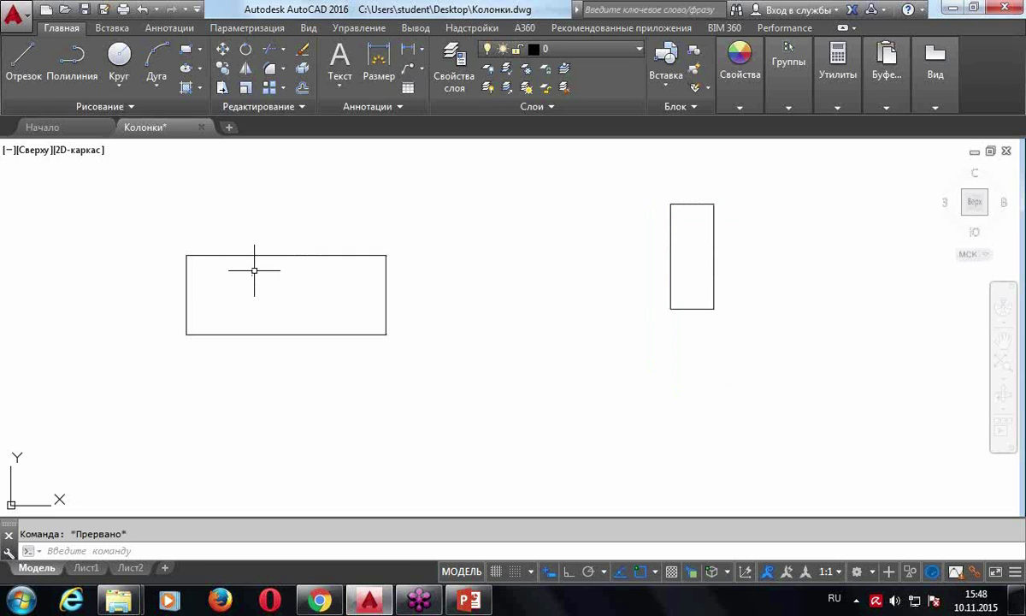
Delete the narrow block 1 and pan back to the wide Д-блок rectangle
click(675, 204)
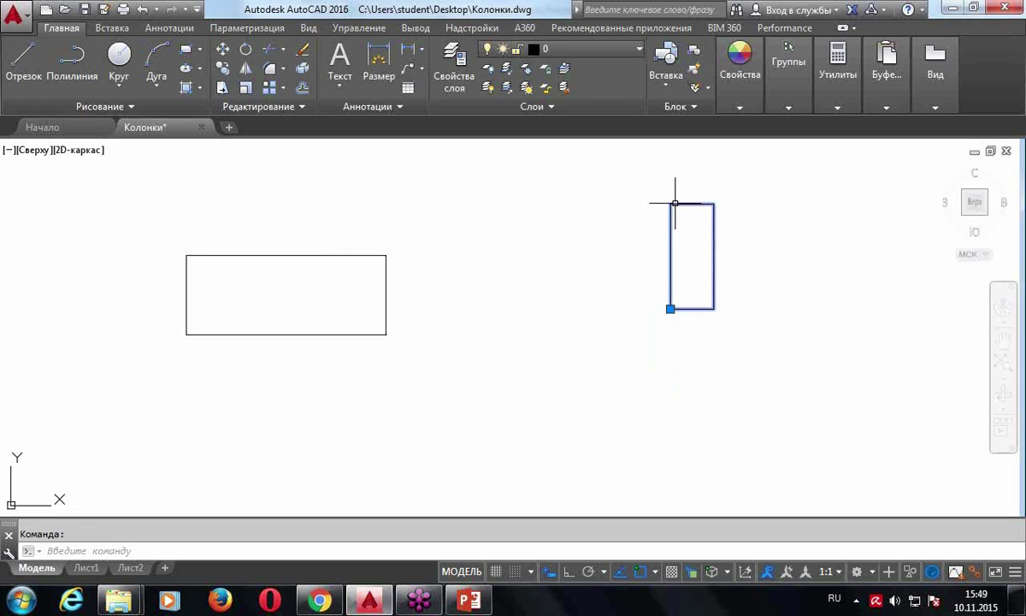
key(Delete)
middle_drag(676, 203, 695, 293)
middle_drag(596, 321, 643, 317)
middle_drag(589, 292, 639, 280)
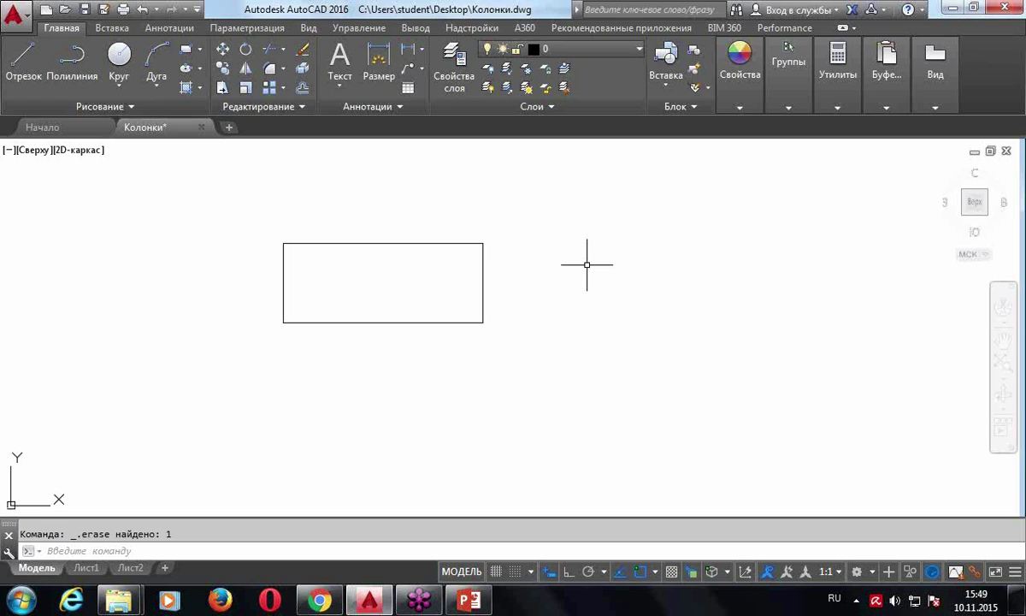
middle_drag(591, 286, 576, 326)
scroll(445, 419, up, 2)
middle_drag(445, 419, 496, 419)
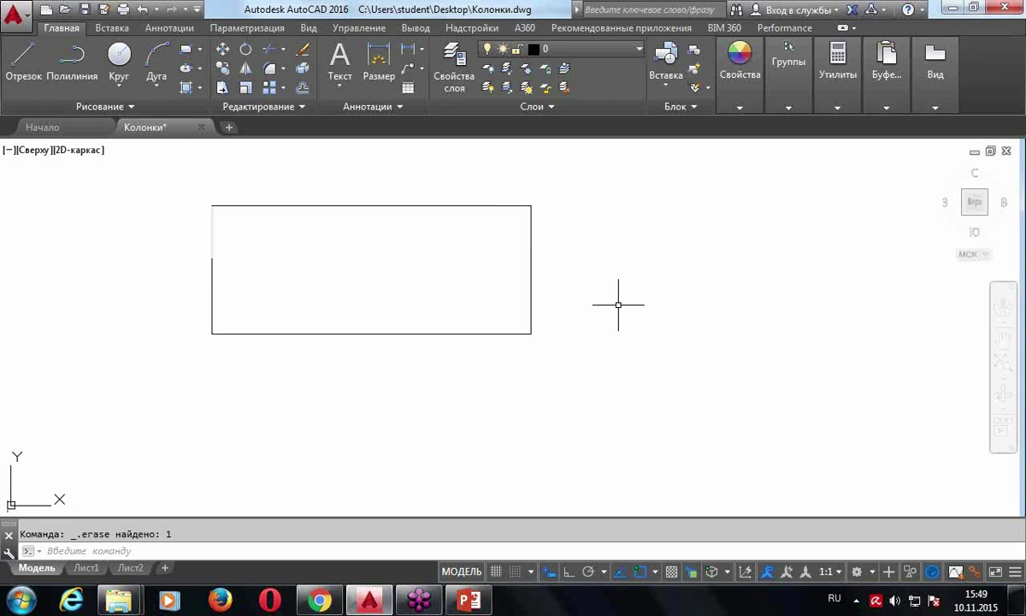
Open the wide Д-блок rectangle in the Block Editor
click(456, 206)
double_click(456, 205)
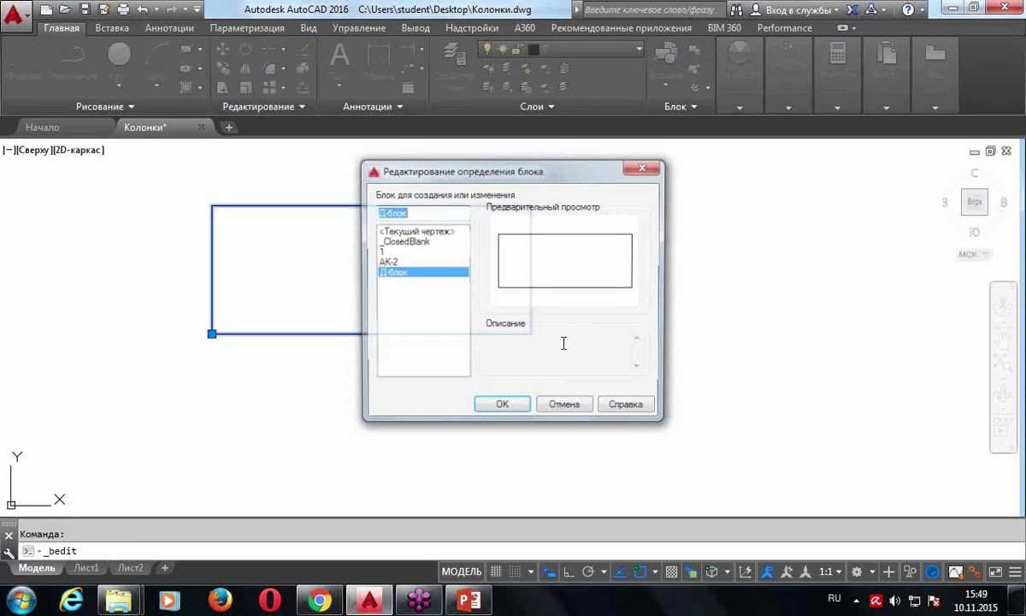
click(499, 406)
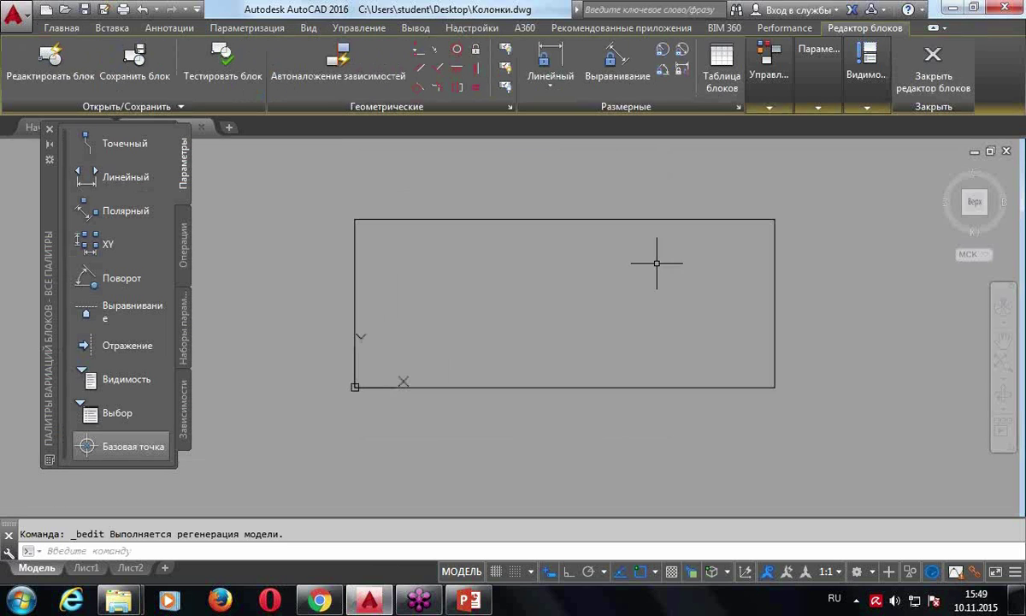
middle_drag(621, 314, 571, 294)
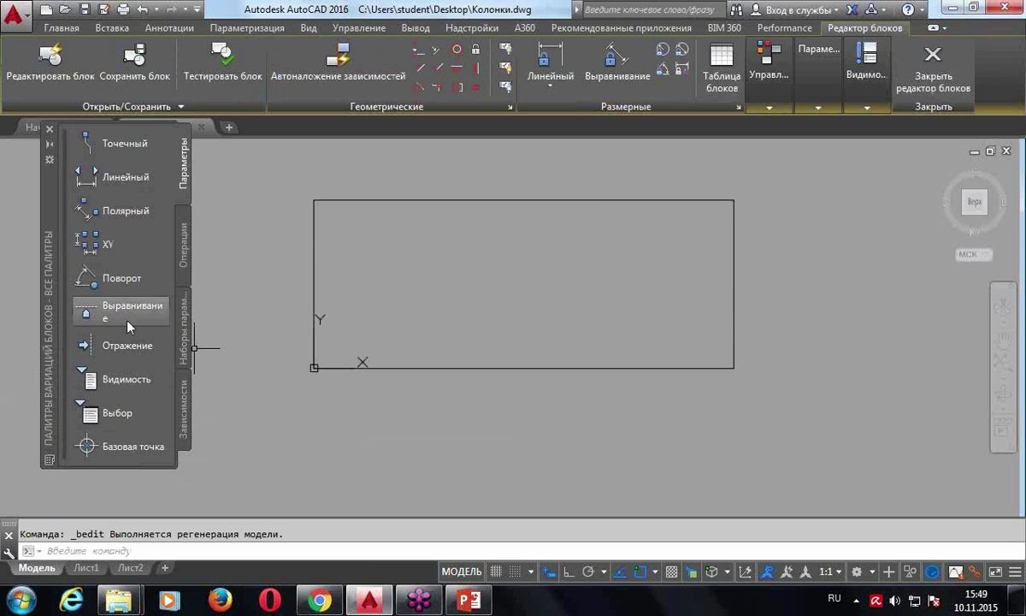
Add linear parameter Расстояние1 across the rectangle's bottom edge and show its Properties
click(89, 178)
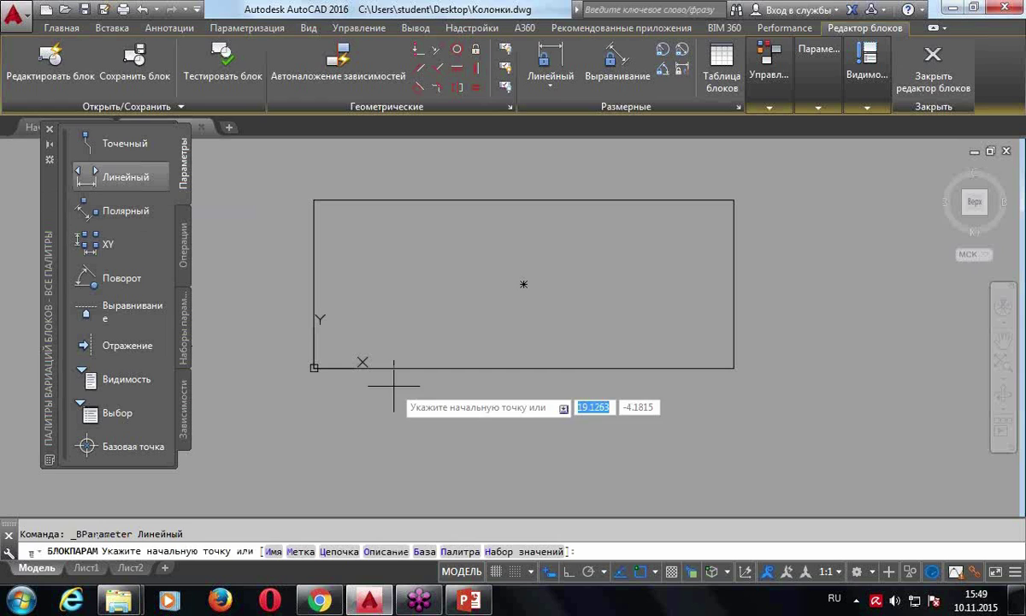
click(314, 368)
click(734, 368)
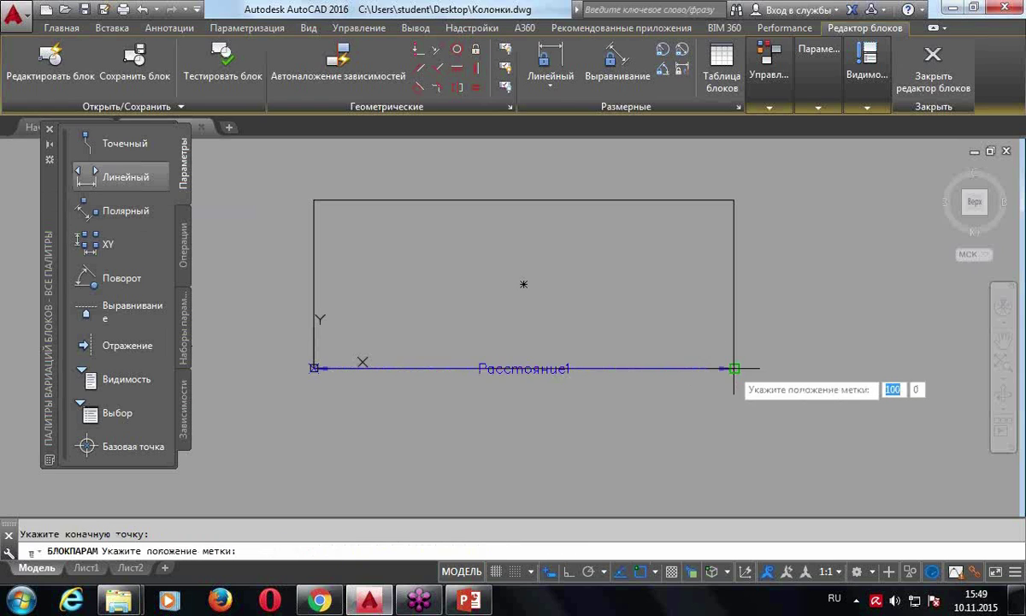
click(734, 413)
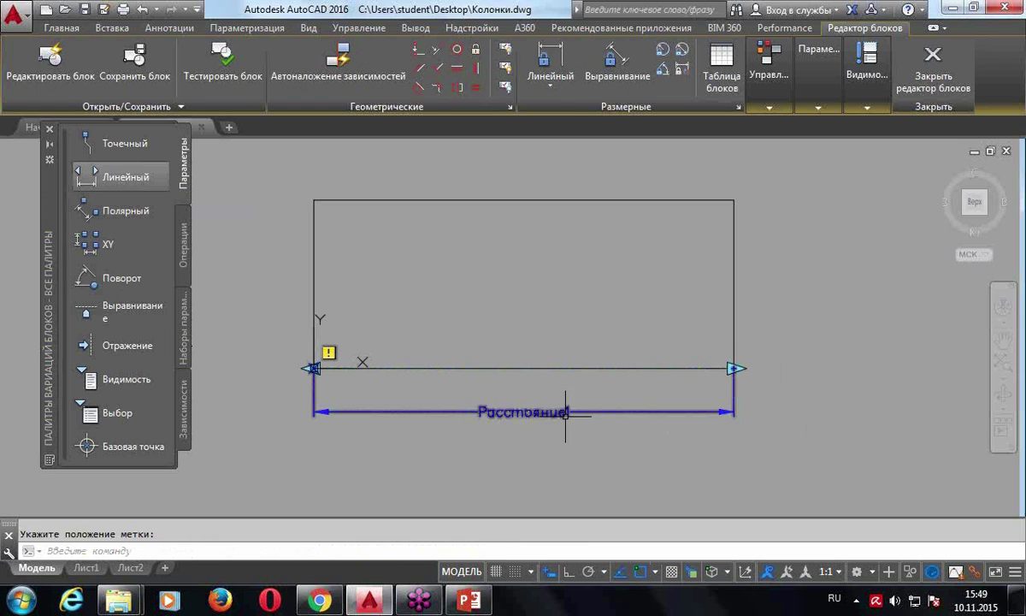
click(523, 412)
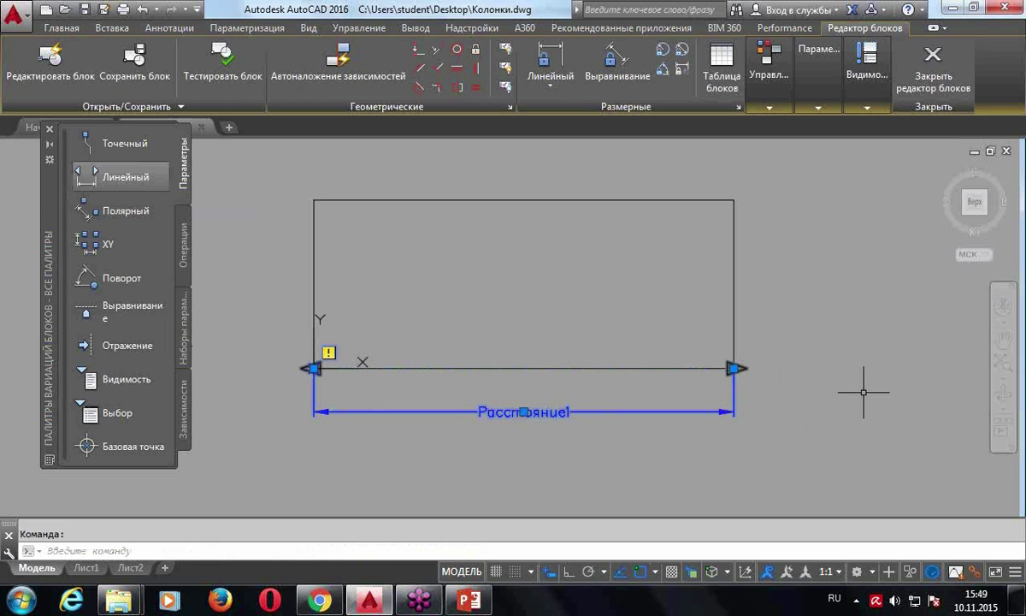
key(ctrl+1)
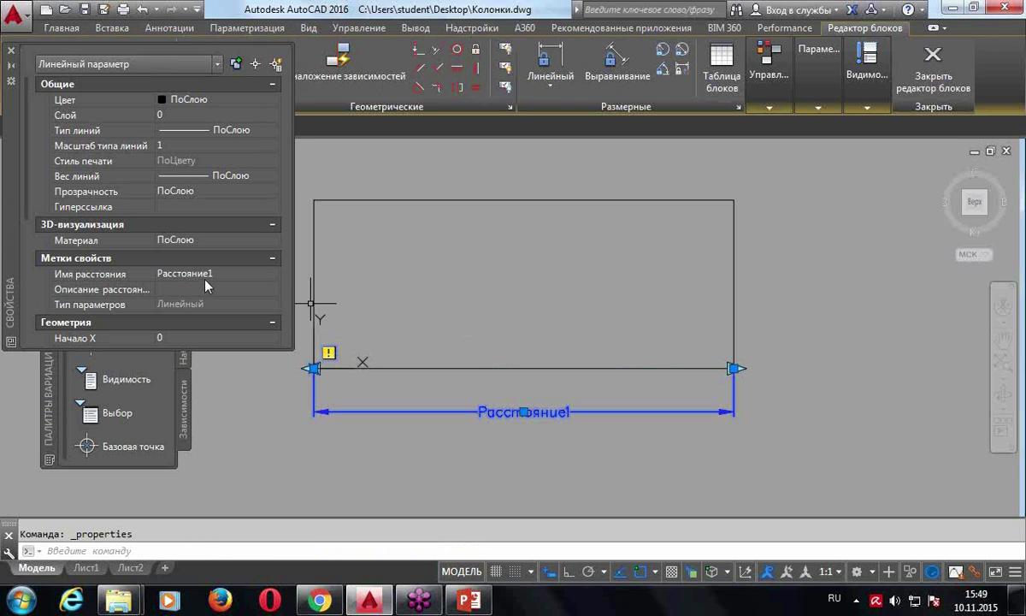
Rename the distance parameter to L and close the Properties palette
click(214, 274)
key(BackSpace)
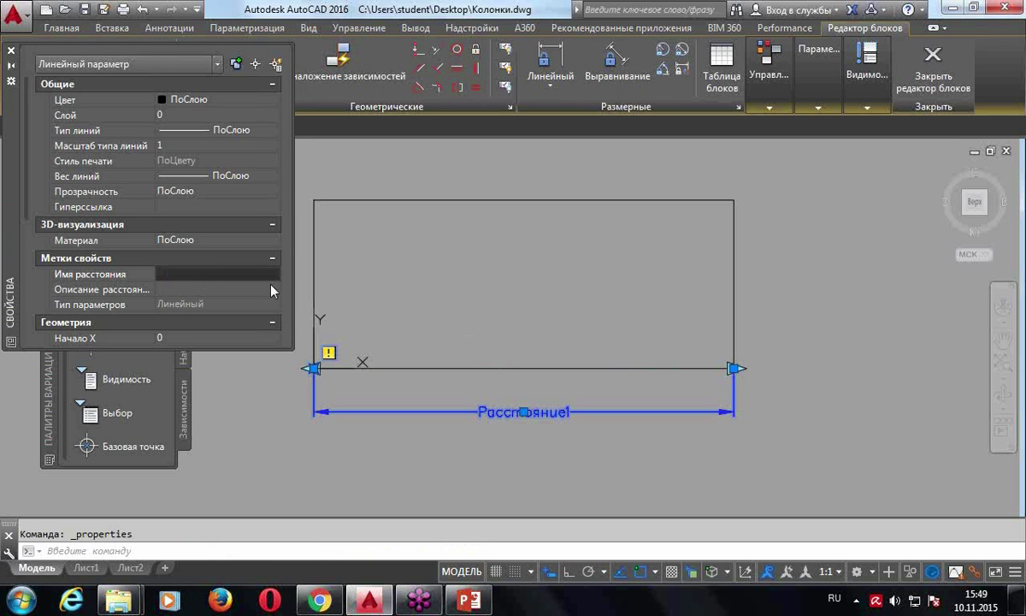
key(alt+shift)
text(L)
key(Return)
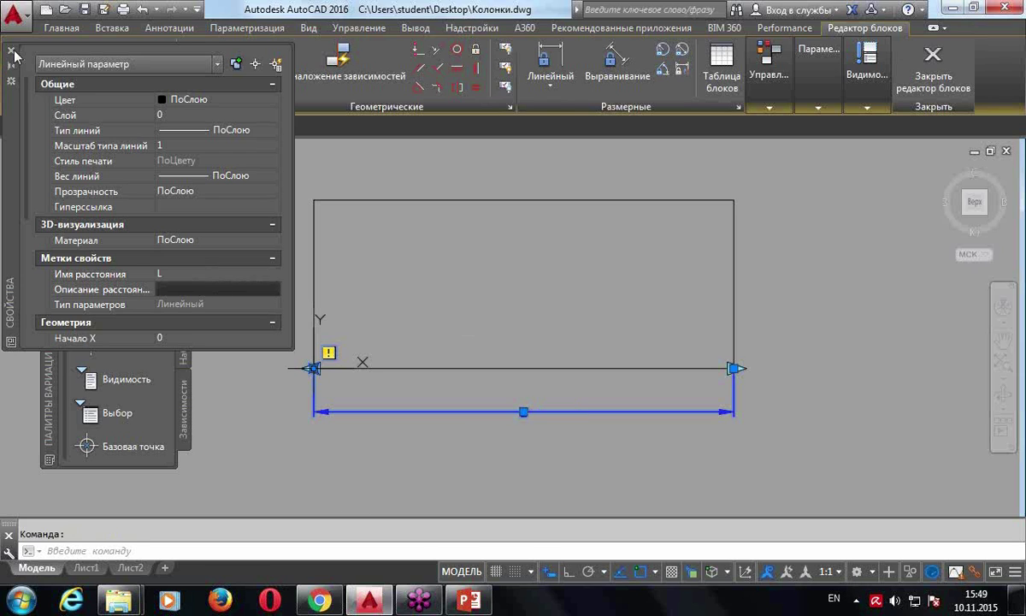
click(12, 52)
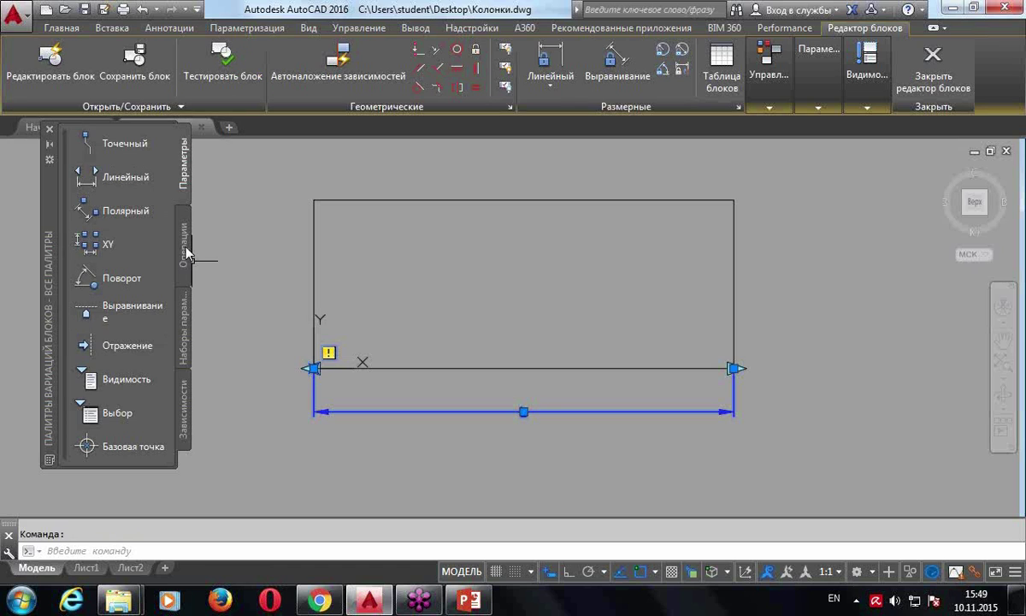
Add a Stretch action on L's right end that stretches the rectangle's right-side lines
click(188, 253)
click(116, 207)
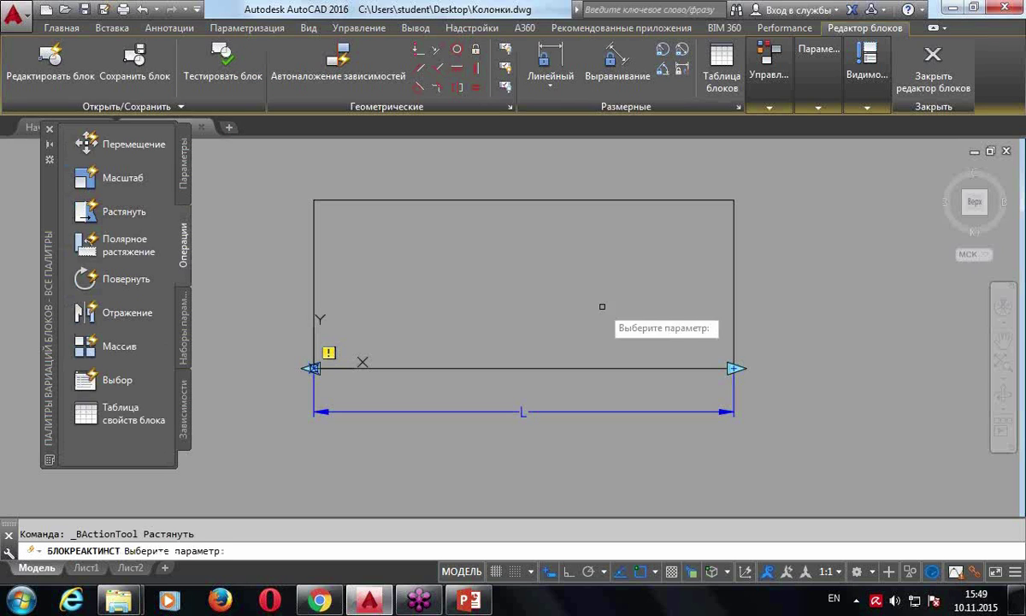
click(706, 412)
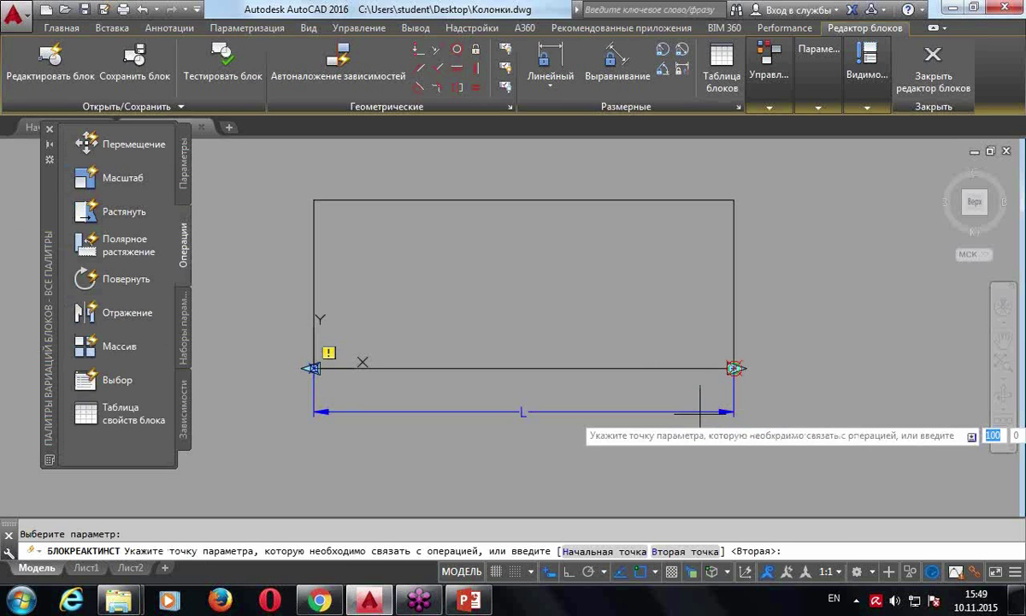
click(734, 368)
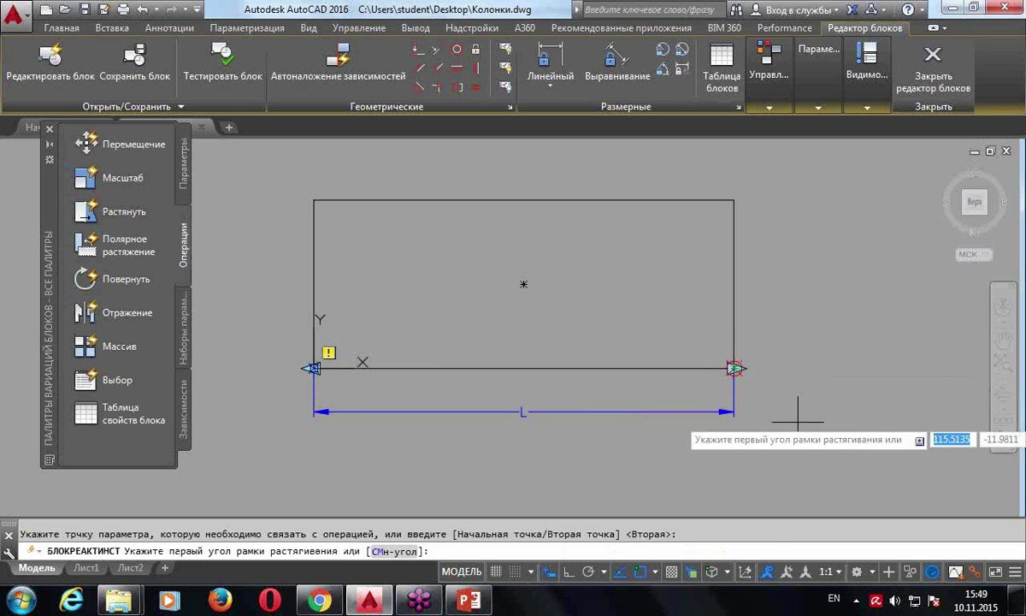
click(786, 472)
click(462, 170)
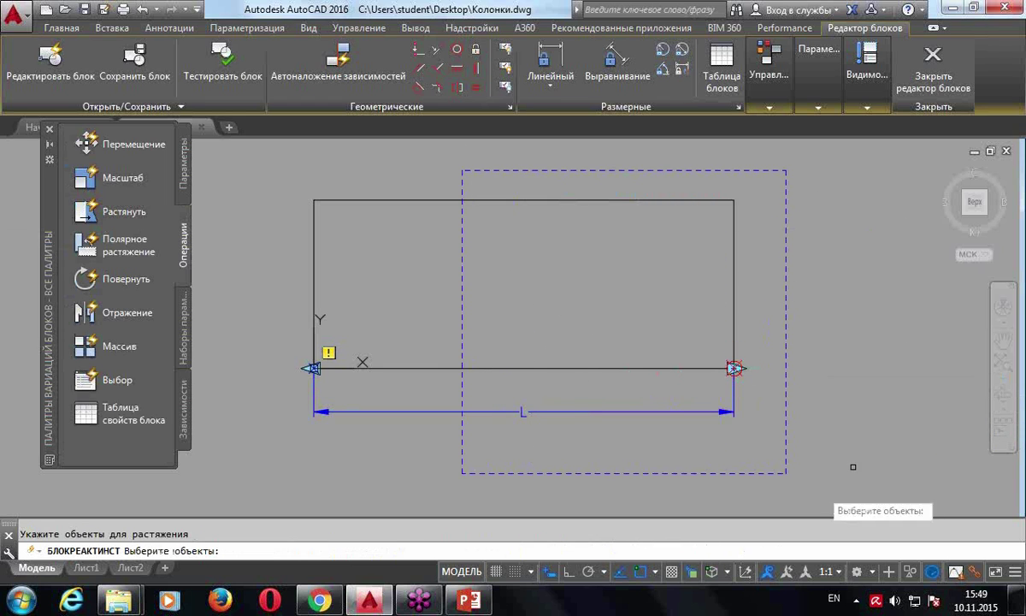
click(761, 384)
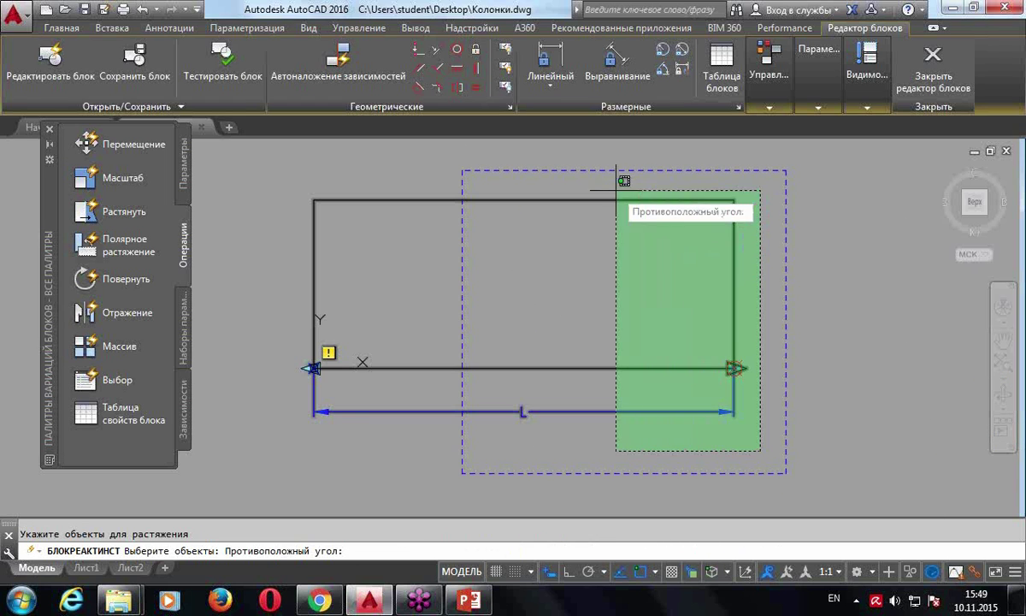
click(569, 175)
key(Return)
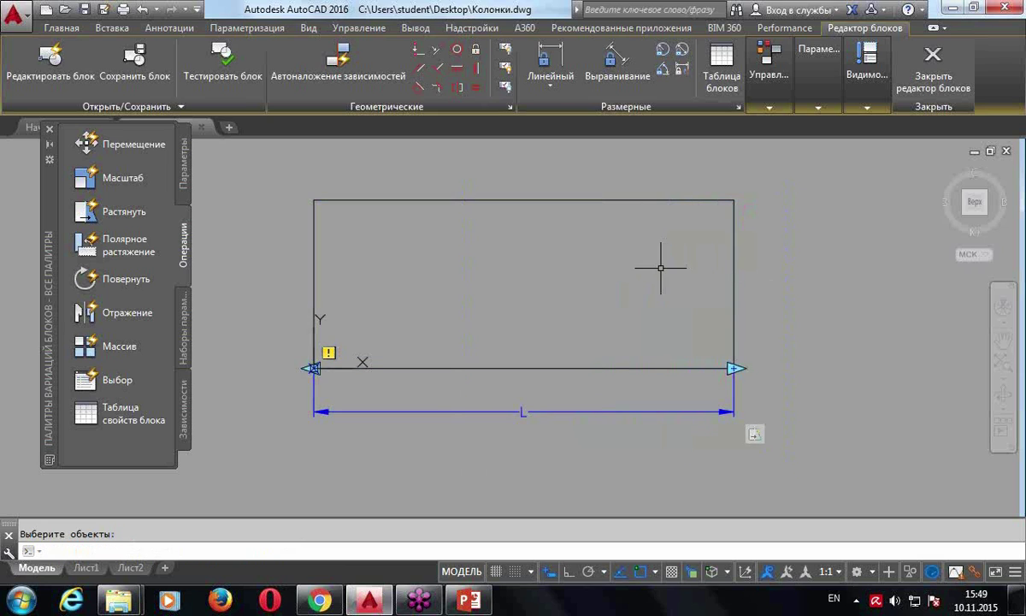
double_click(449, 412)
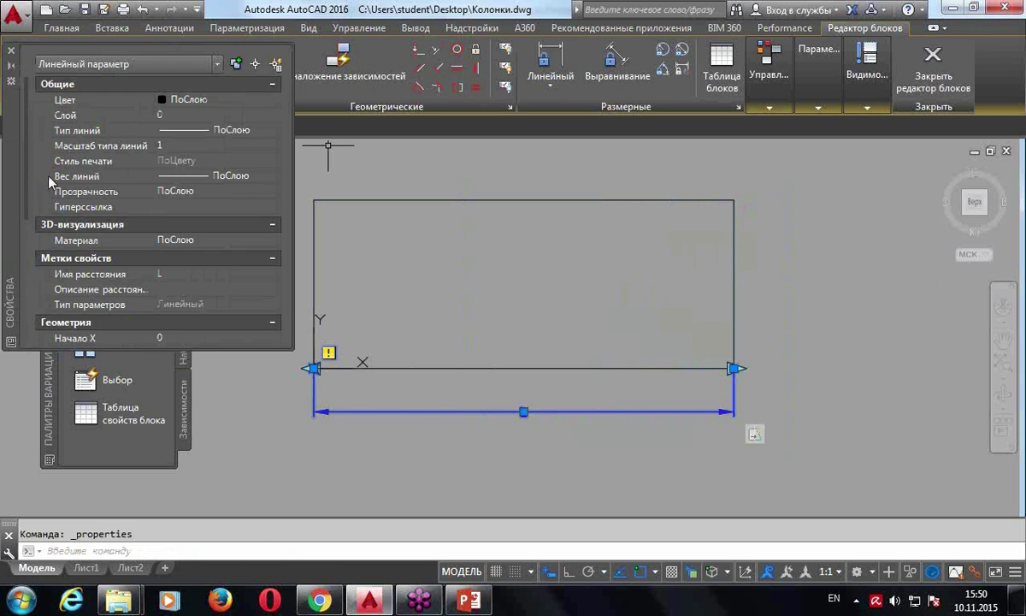
Set L's Number of Grips to 1 and close Properties
drag(25, 171, 23, 363)
click(259, 342)
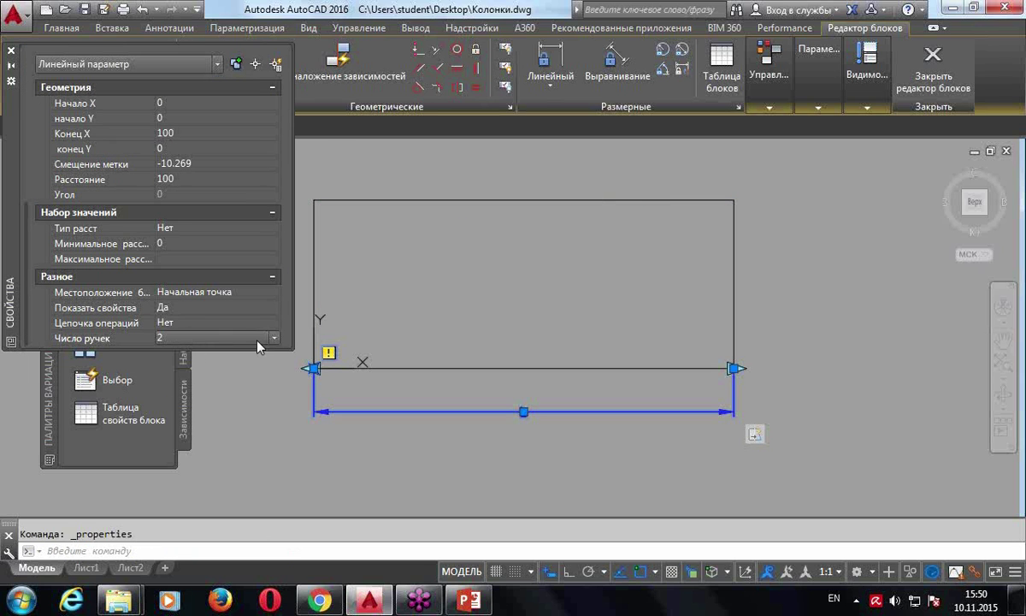
click(273, 339)
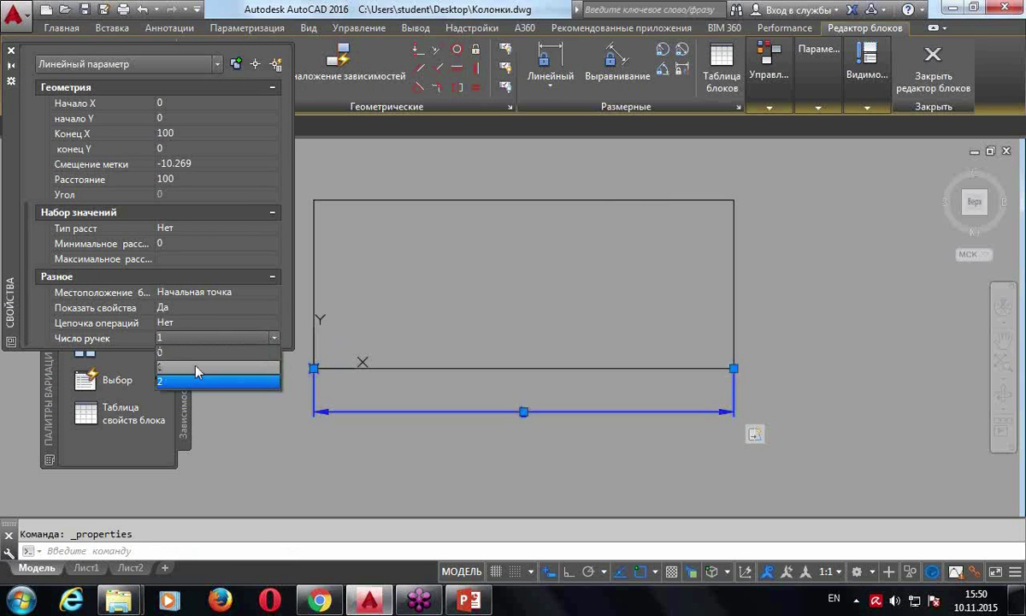
click(201, 361)
click(9, 52)
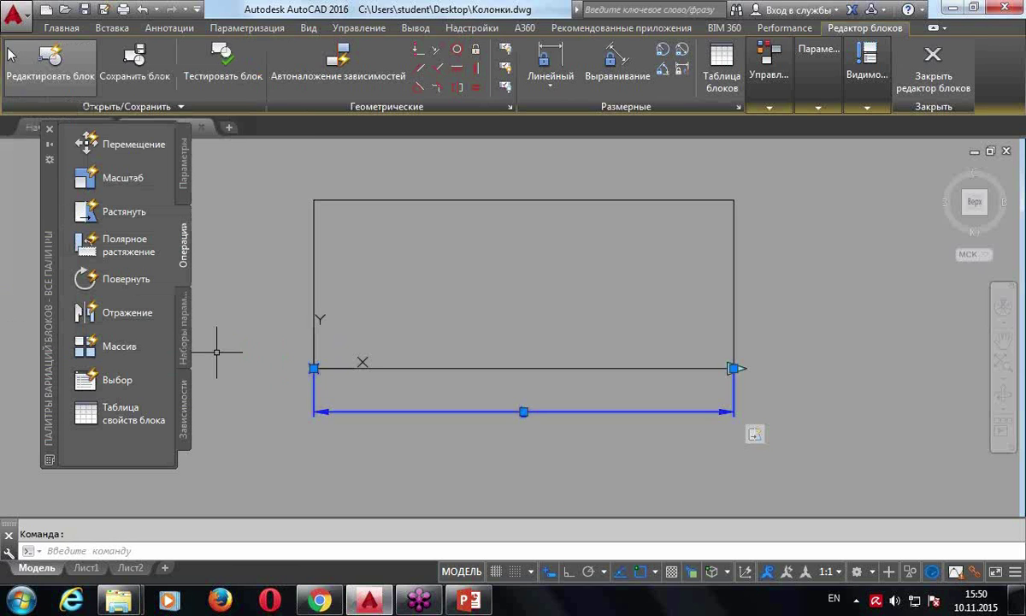
key(Escape)
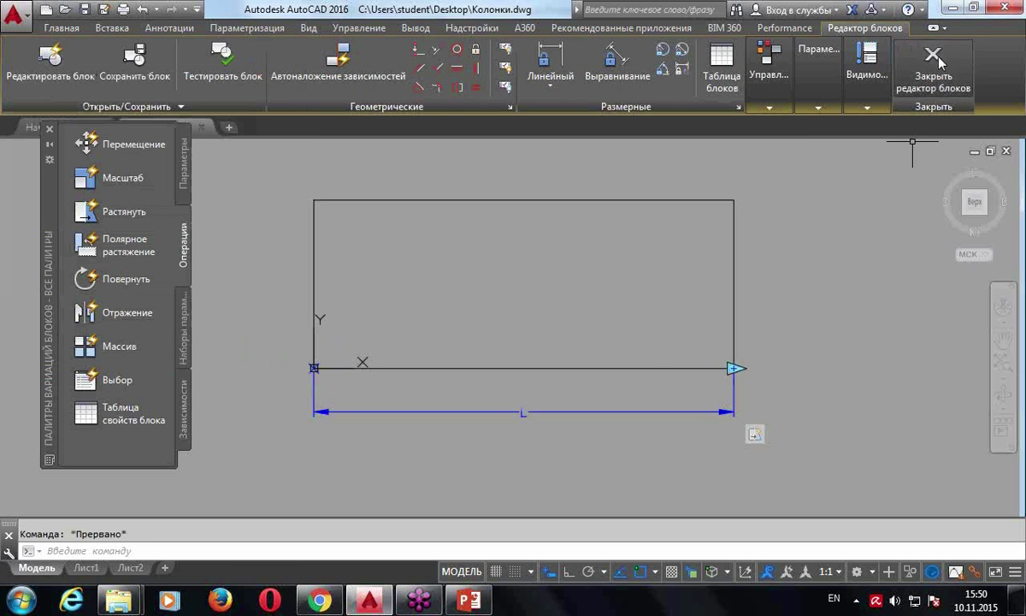
Save the block changes and test the length grip by stretching the rectangle
click(933, 67)
click(493, 266)
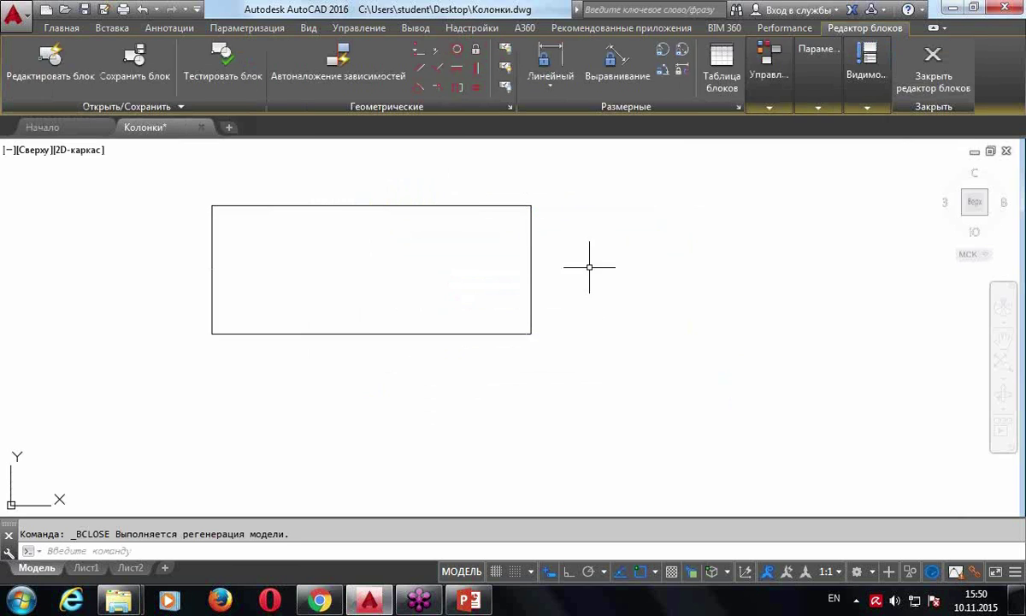
click(410, 206)
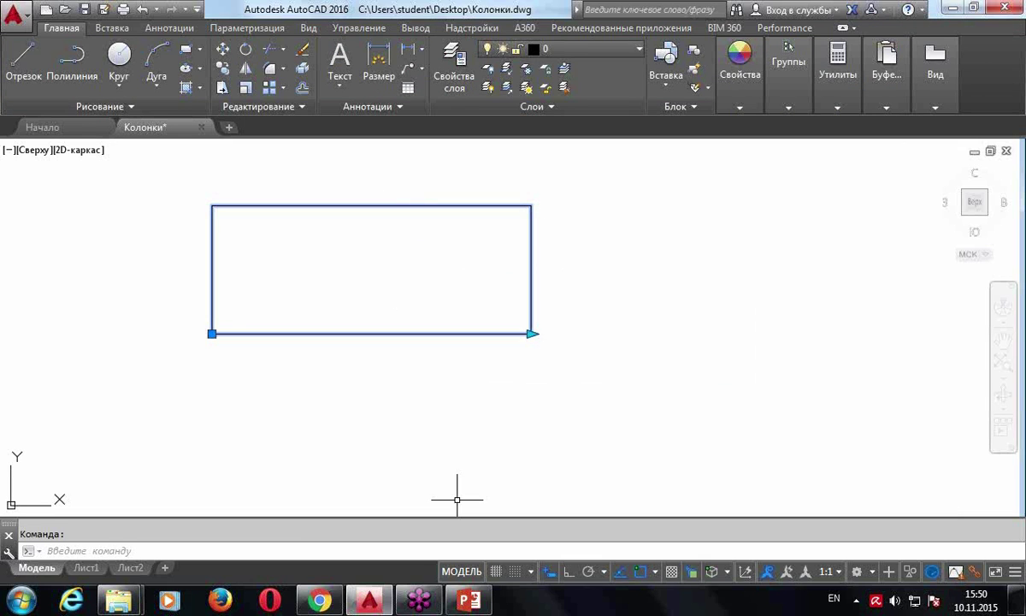
click(528, 333)
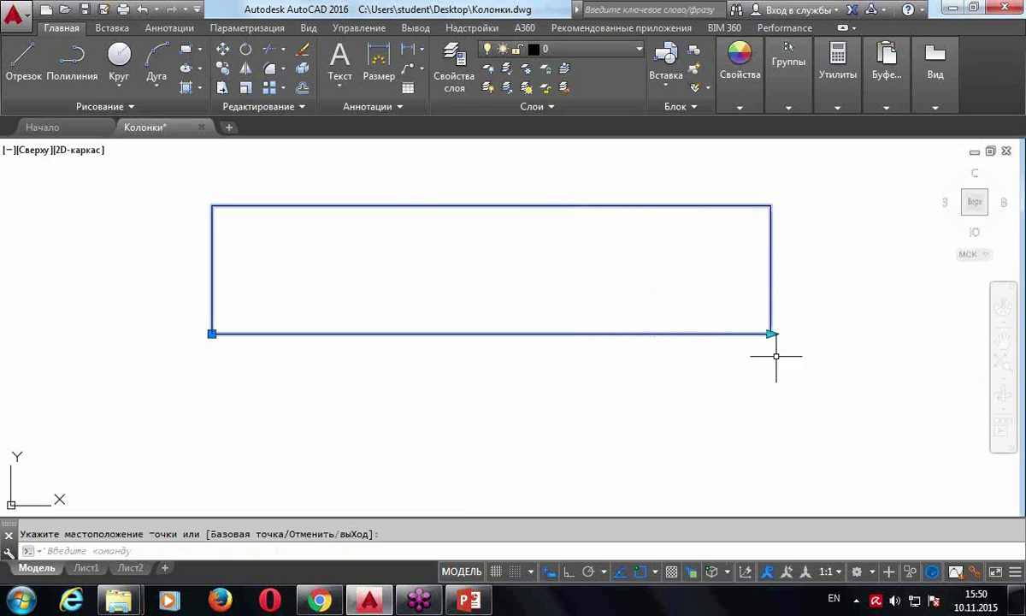
click(372, 333)
click(372, 334)
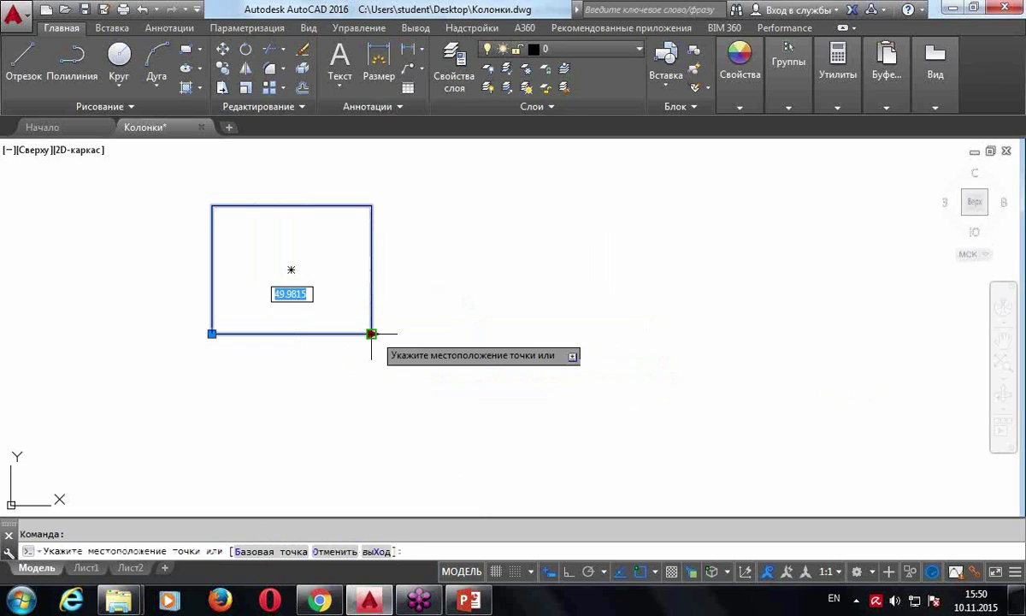
click(775, 334)
key(Escape)
key(Escape)
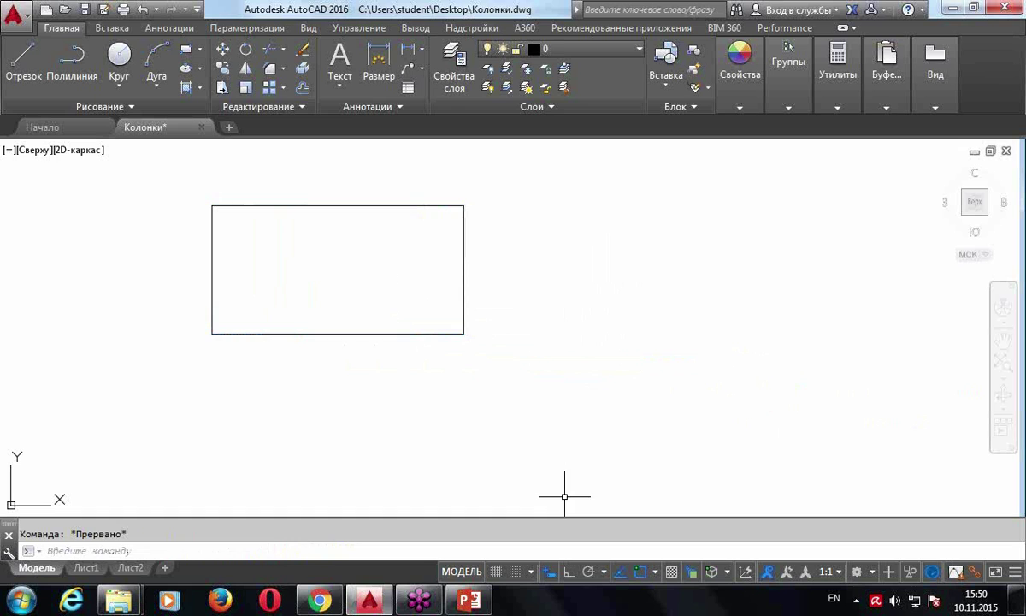
Measure the block's width as 78.8298, then reopen Д-блок in the Block Editor
click(431, 205)
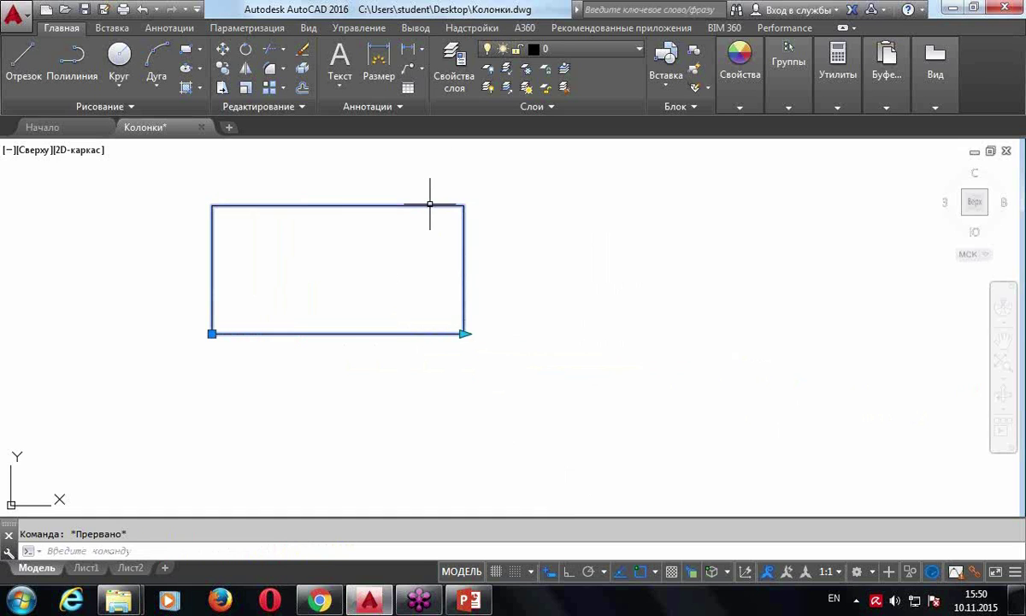
double_click(430, 205)
key(Escape)
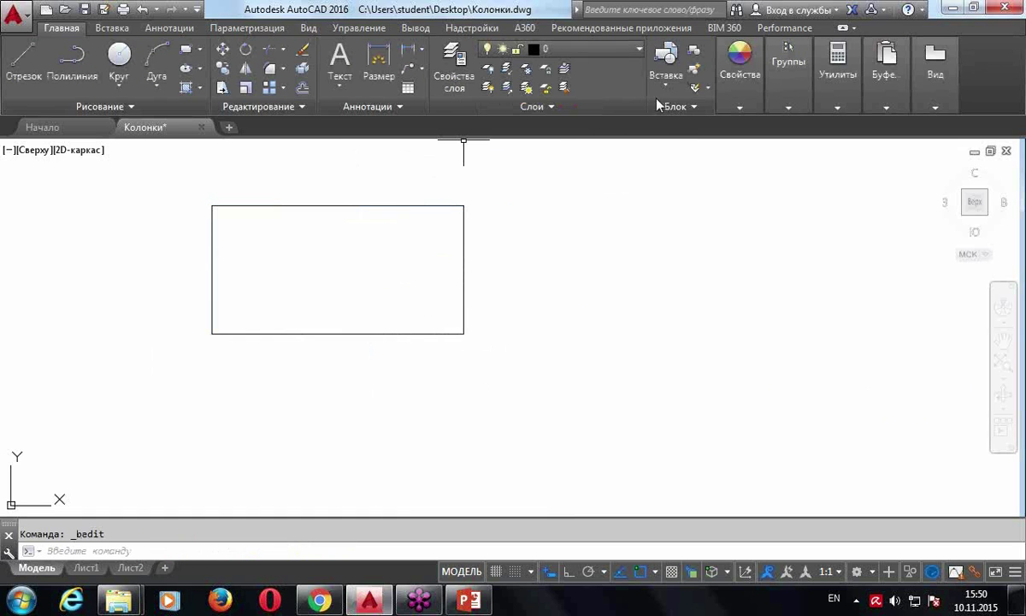
click(736, 105)
mouse_move(788, 77)
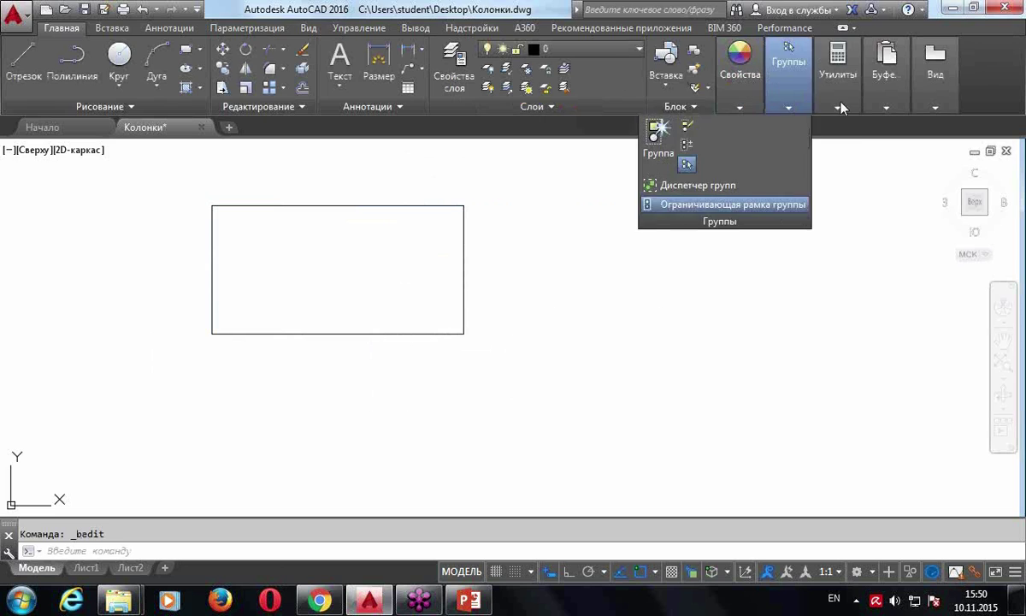
click(769, 133)
click(212, 334)
click(464, 332)
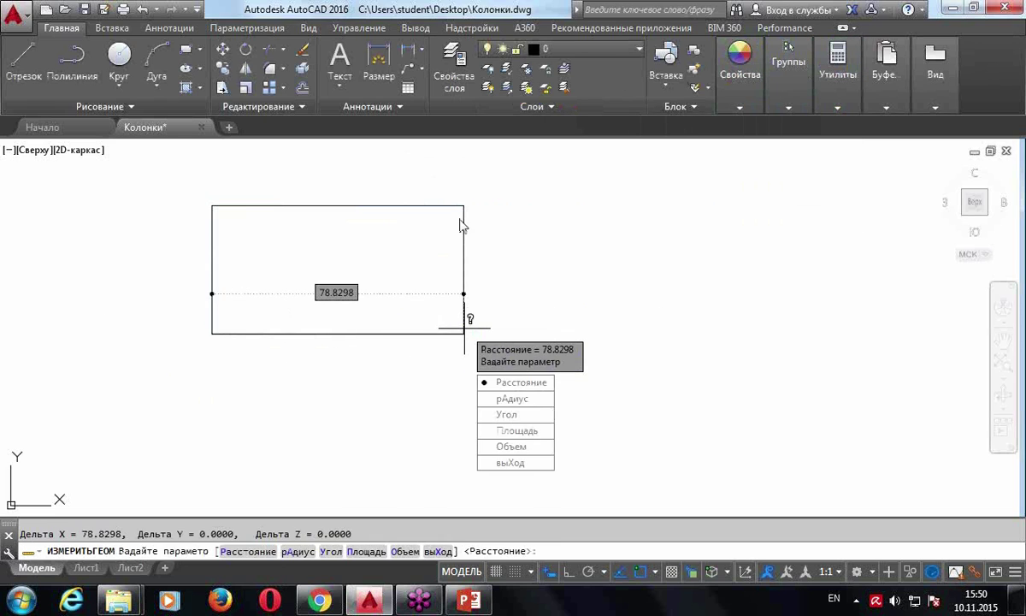
key(Escape)
double_click(430, 206)
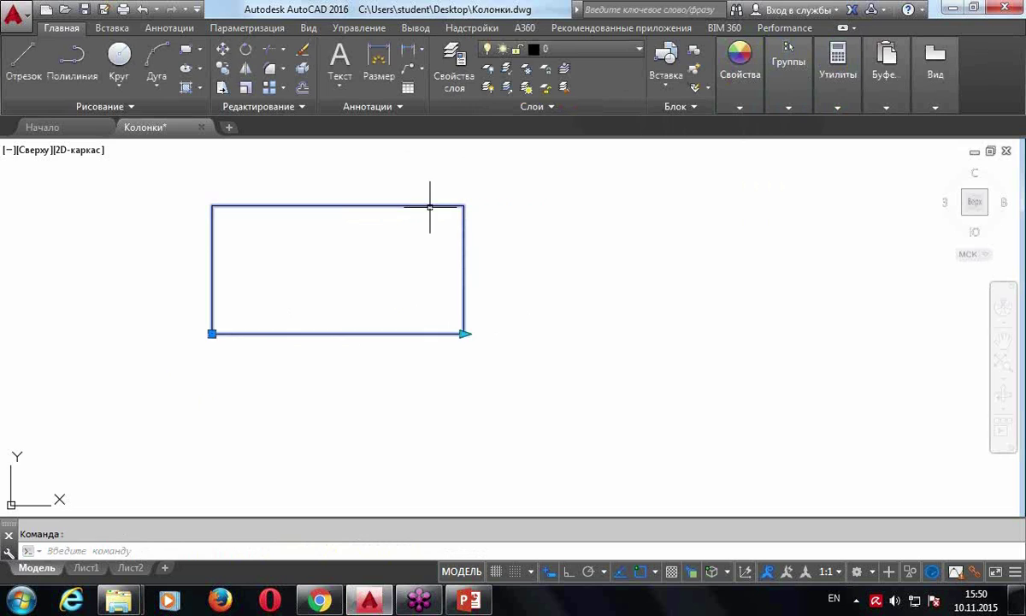
click(507, 411)
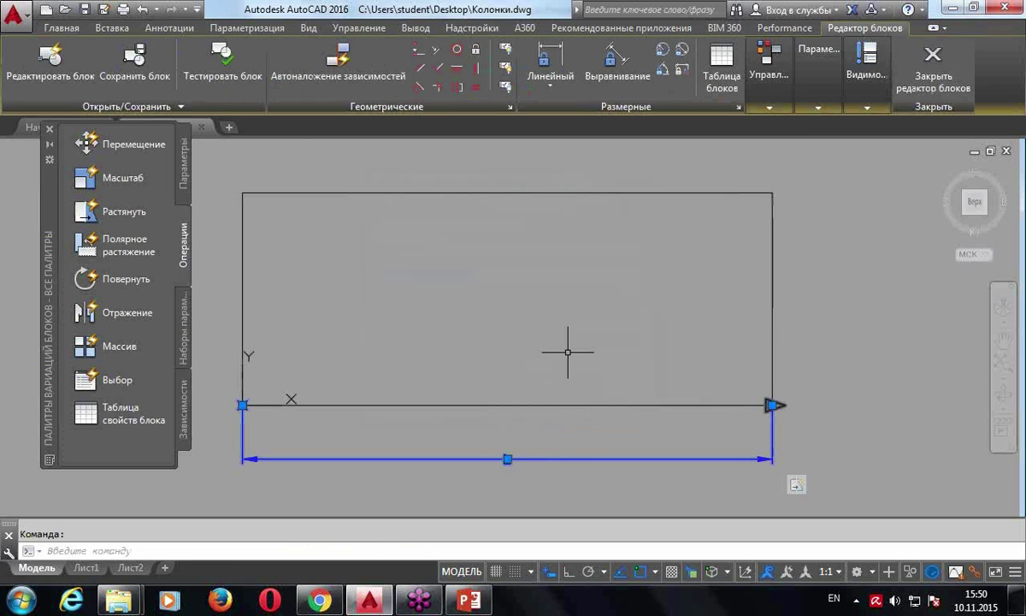
Give L the description "Задает длину стороны" in its Properties
key(ctrl+1)
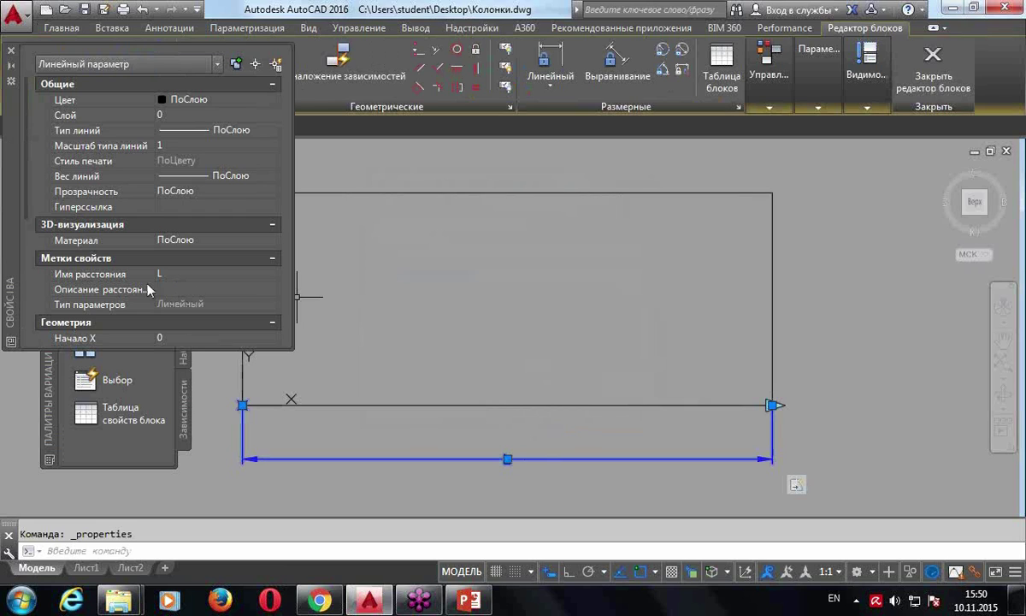
click(210, 290)
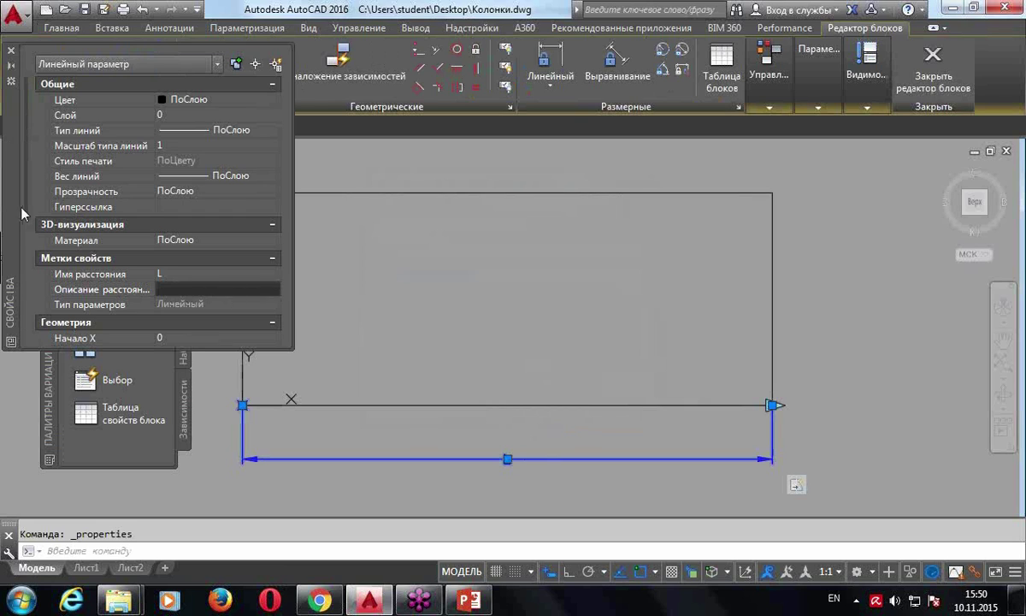
click(177, 288)
text(Задает длину стороны)
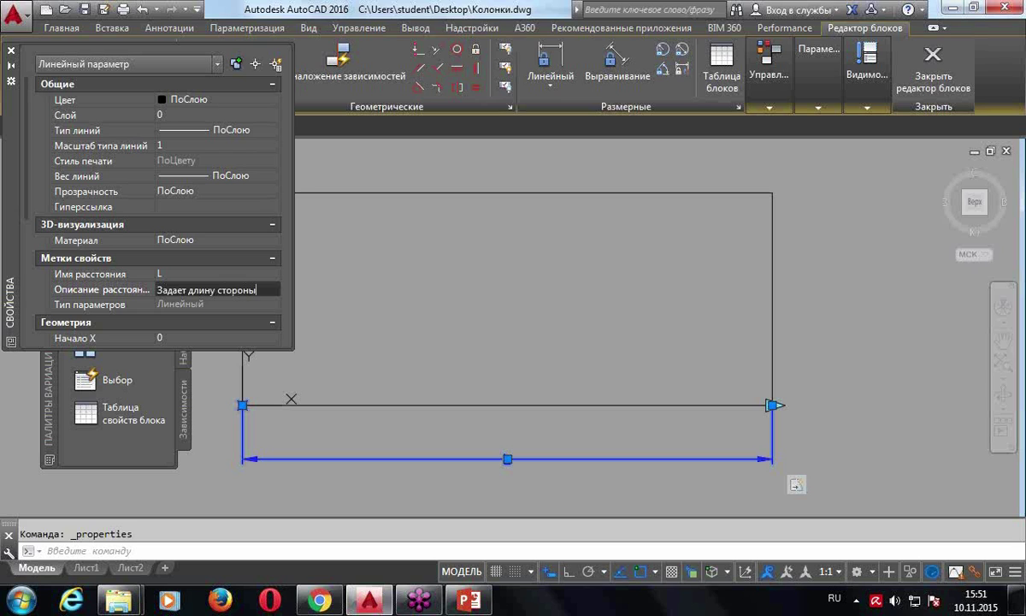
key(Return)
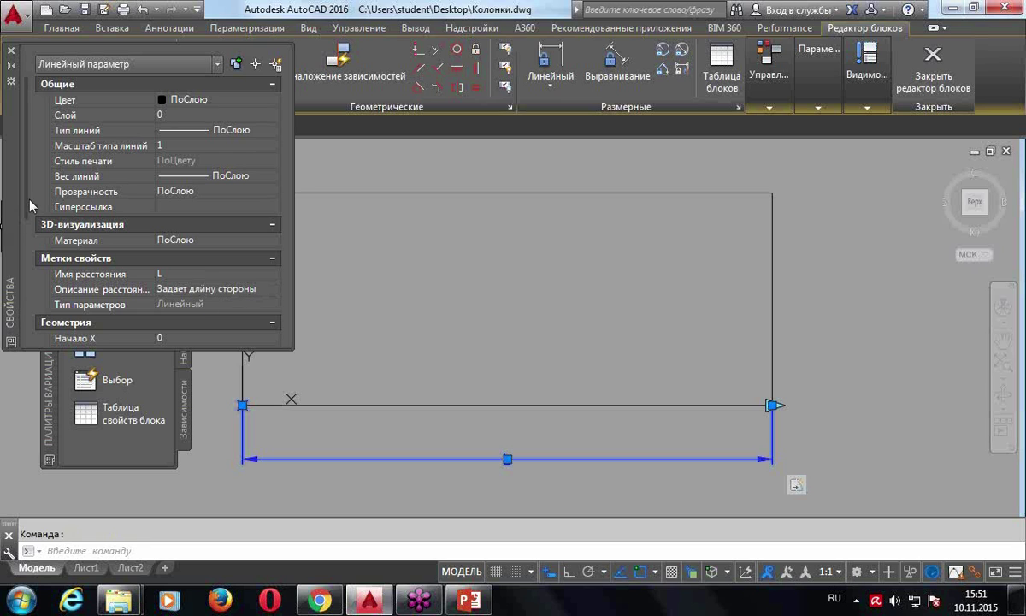
Set L's distance type to List (Список) and open its value list editor
scroll(25, 206, down, 5)
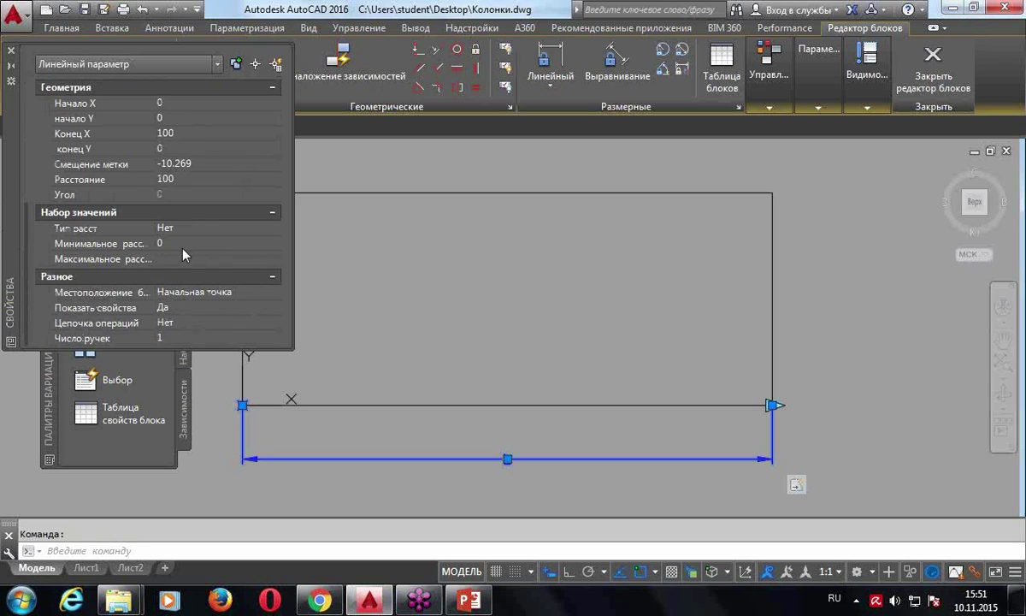
click(201, 233)
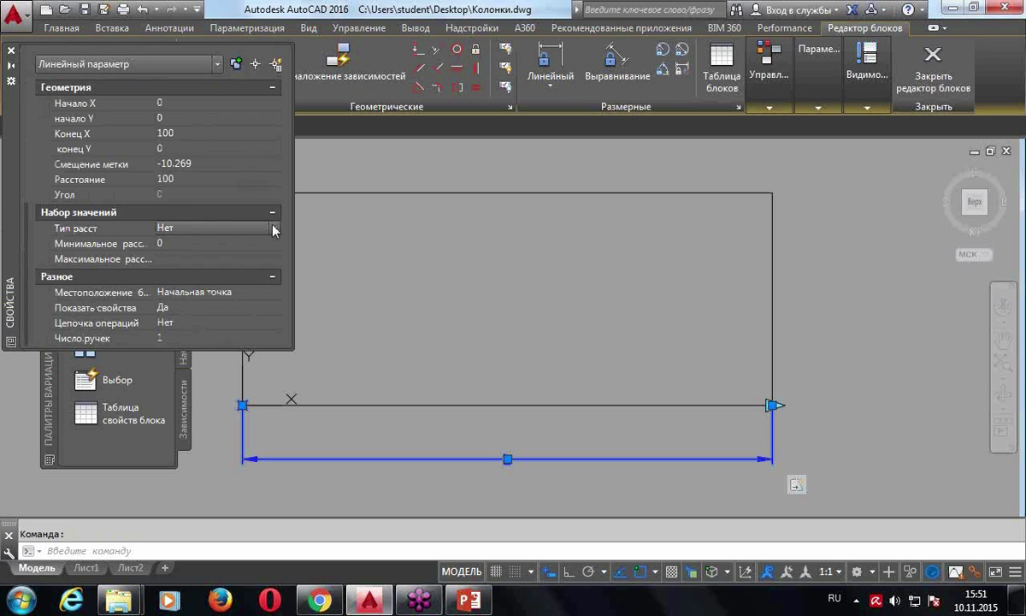
click(273, 229)
click(184, 271)
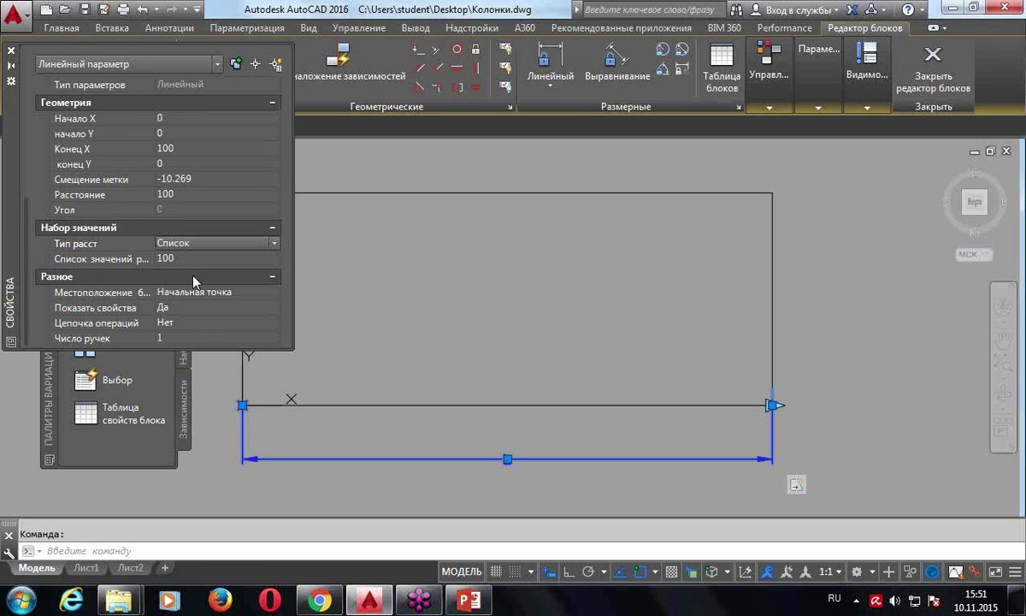
click(268, 260)
click(274, 260)
text(50)
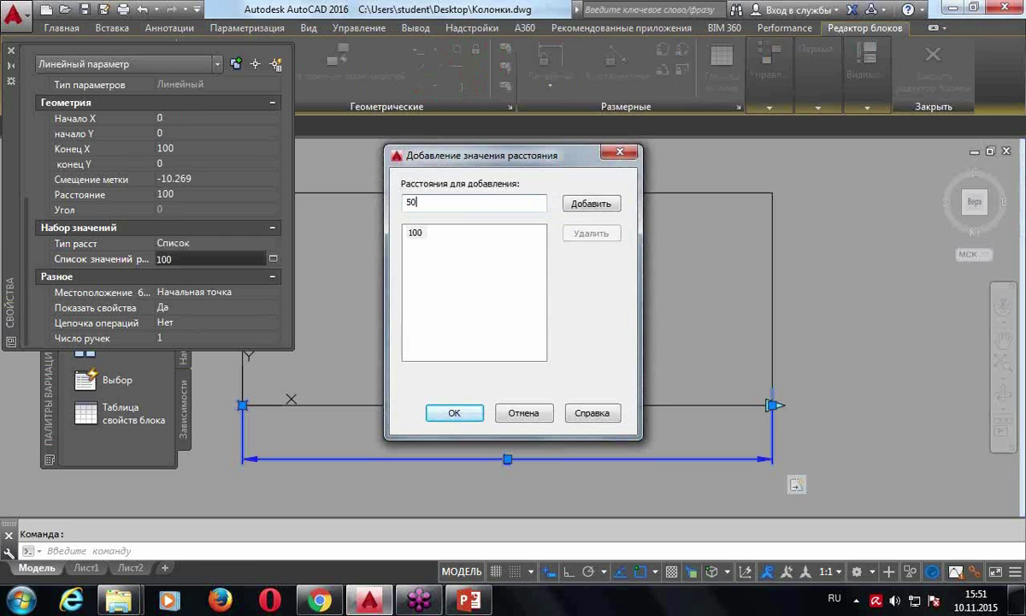
Add 50, 70, 82 and 105 to L's distance value list and close Properties
click(591, 204)
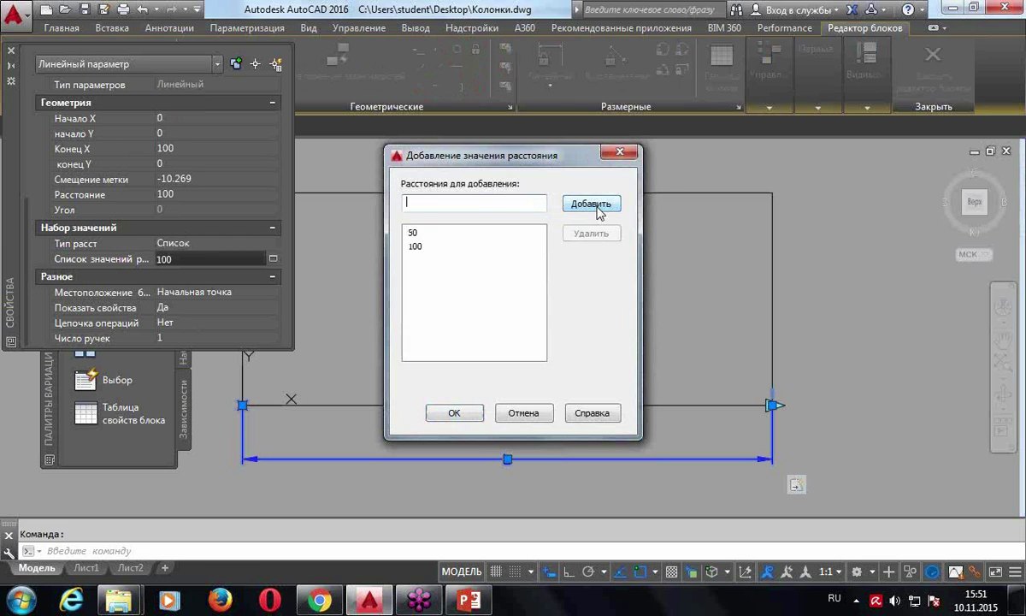
text(5)
click(590, 205)
text(82)
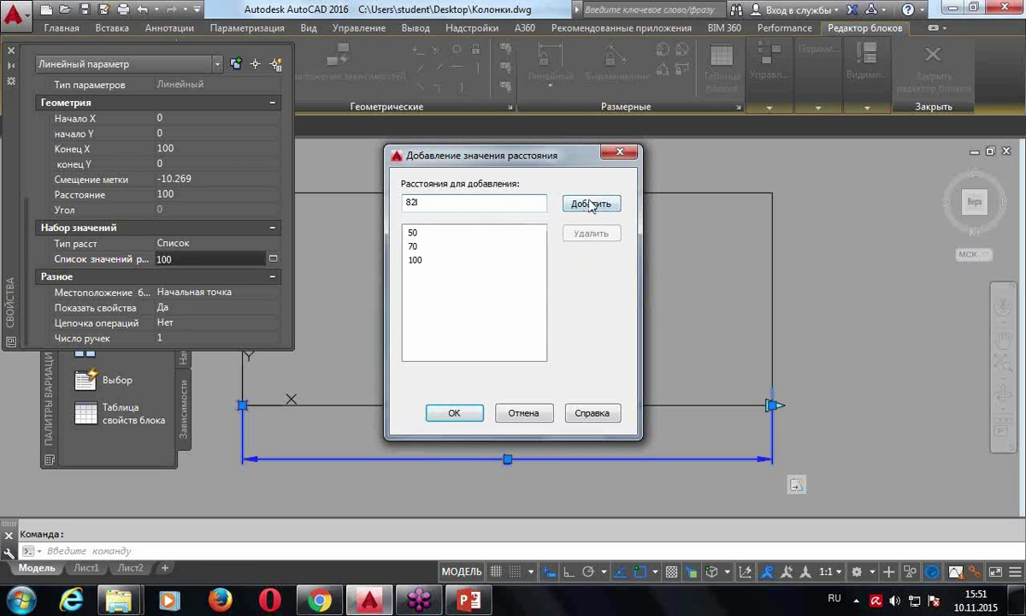
click(589, 205)
text(105)
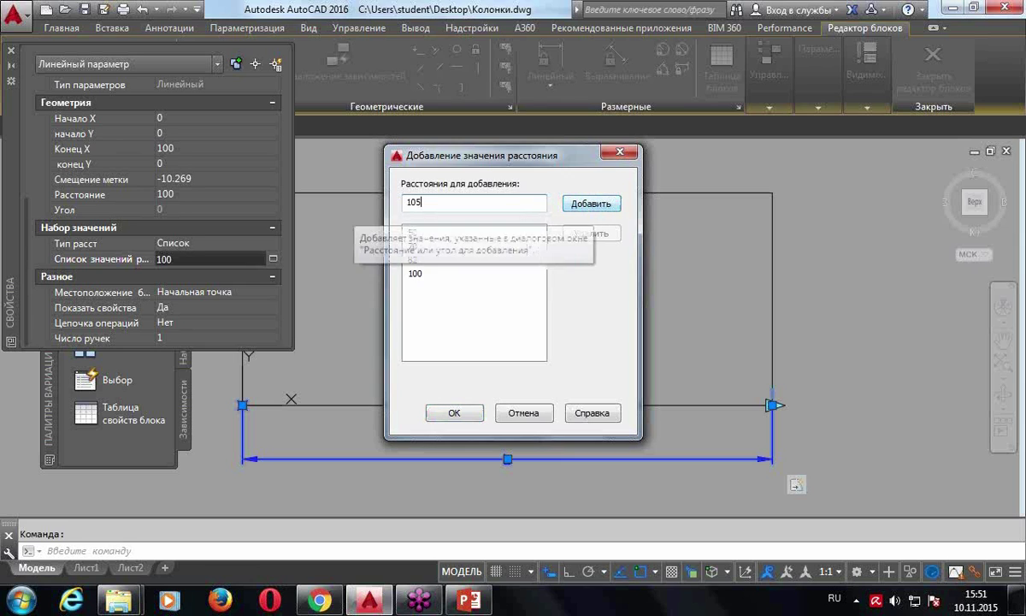
click(591, 205)
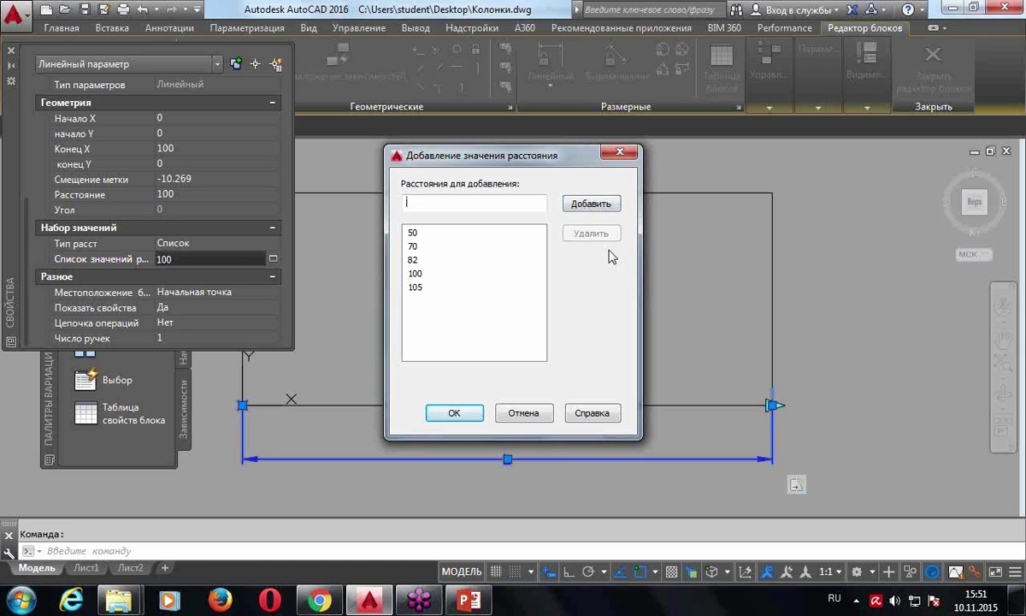
click(477, 416)
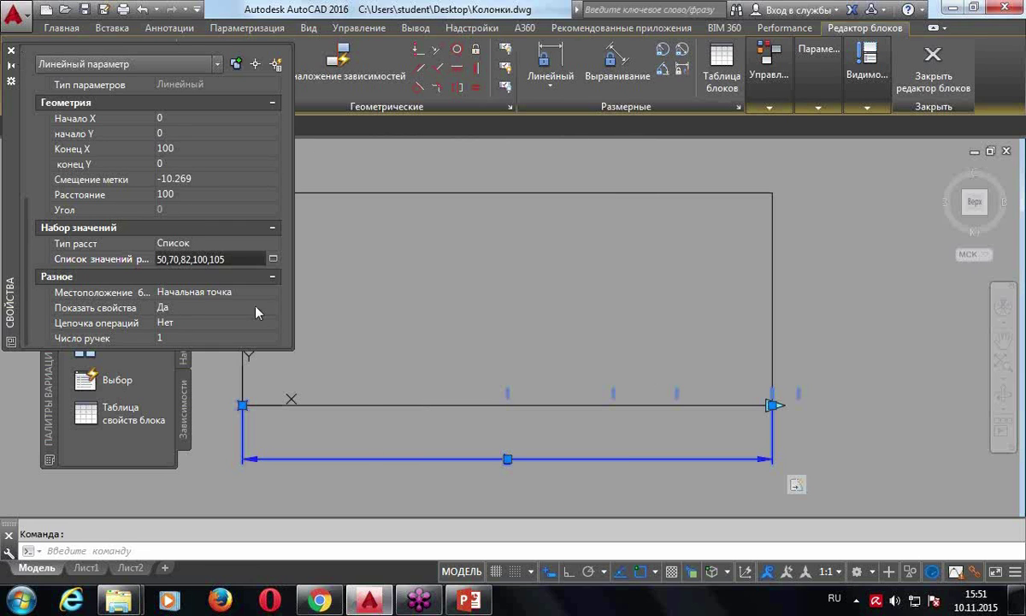
click(13, 49)
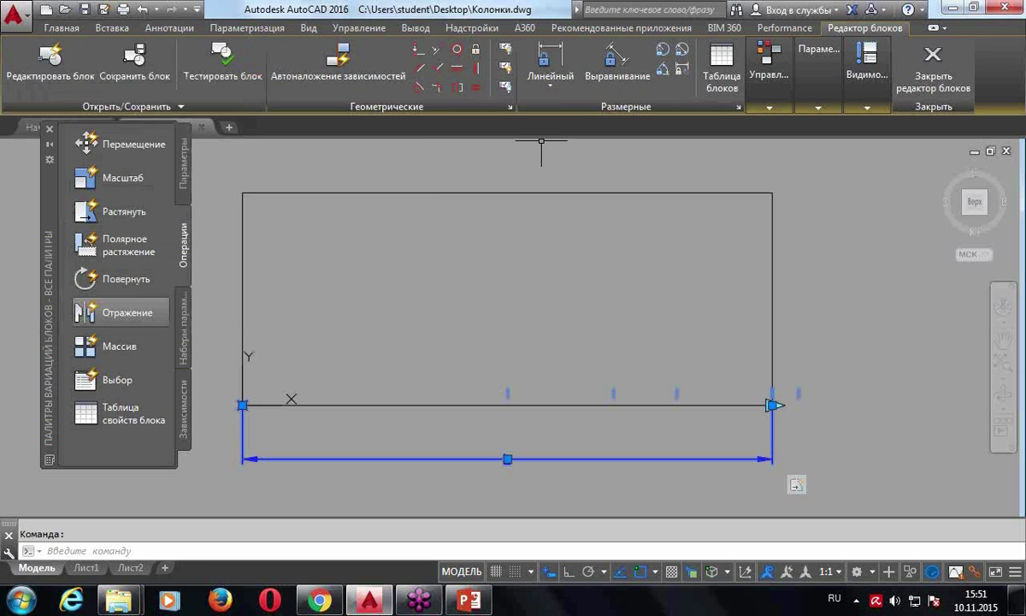
Save the block changes and stretch Д-блок to several listed lengths
click(932, 75)
click(419, 282)
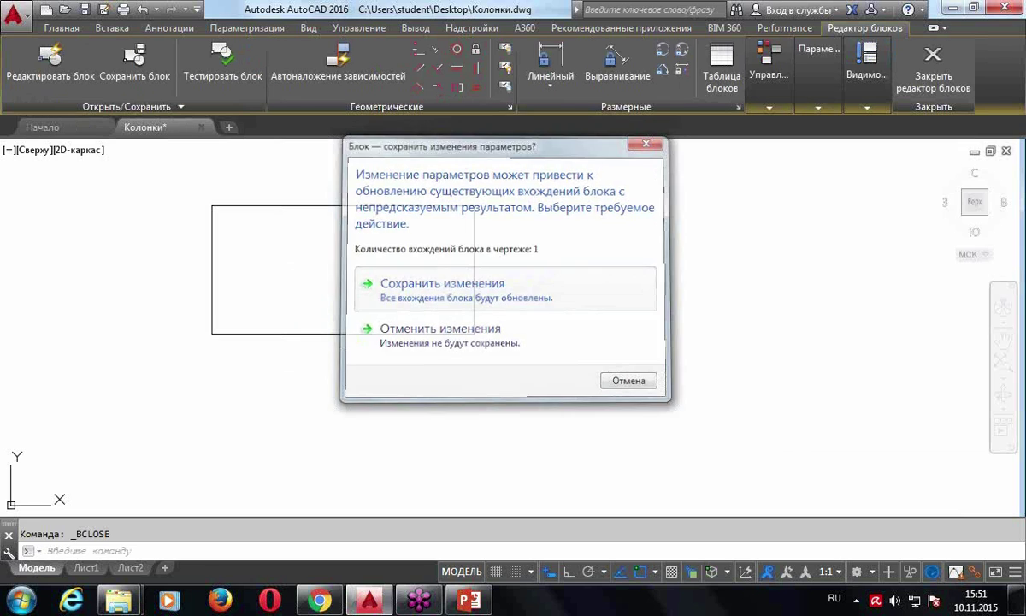
click(388, 206)
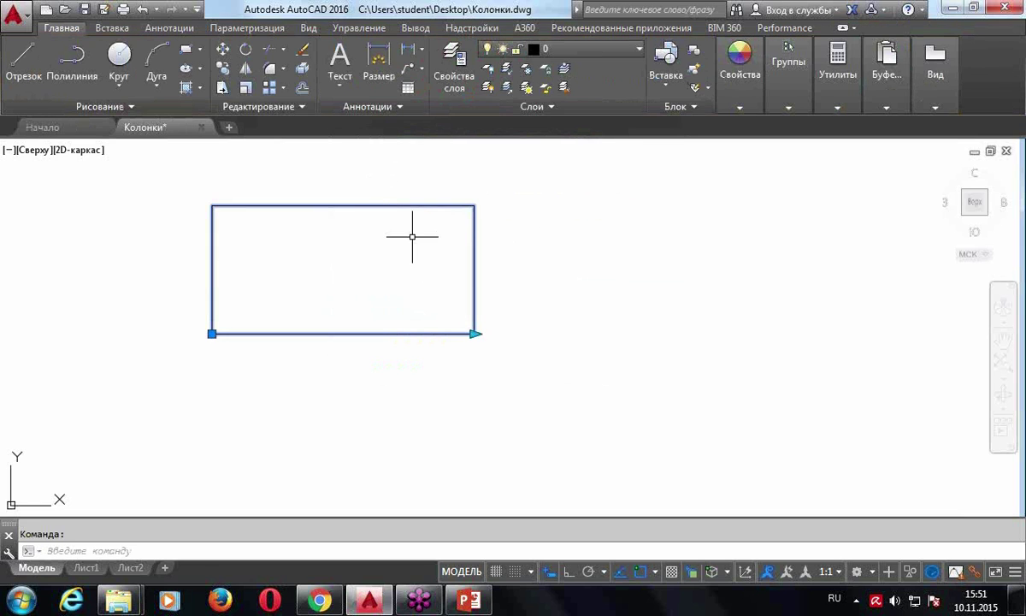
click(475, 333)
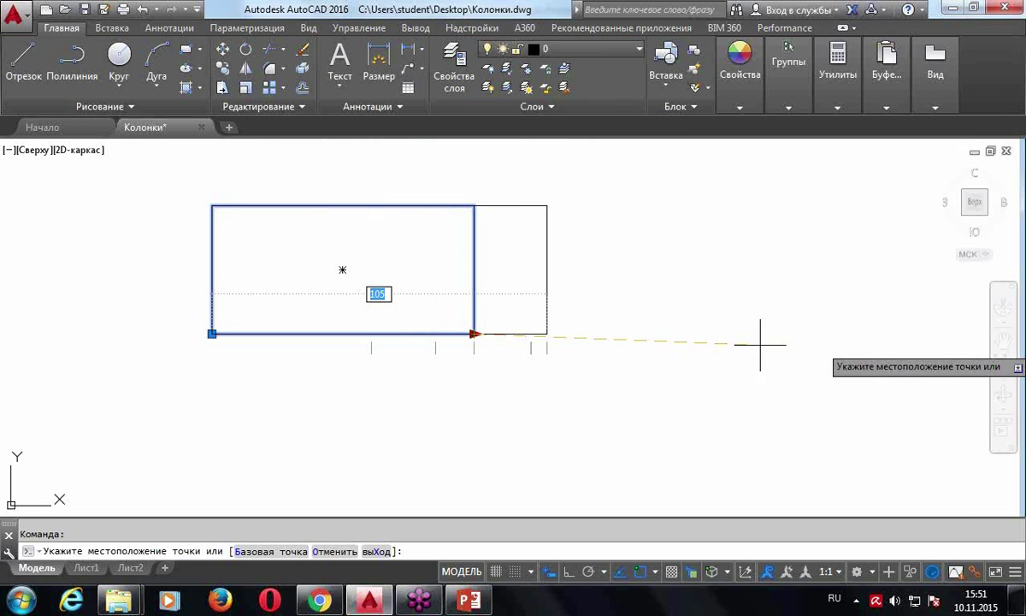
click(377, 332)
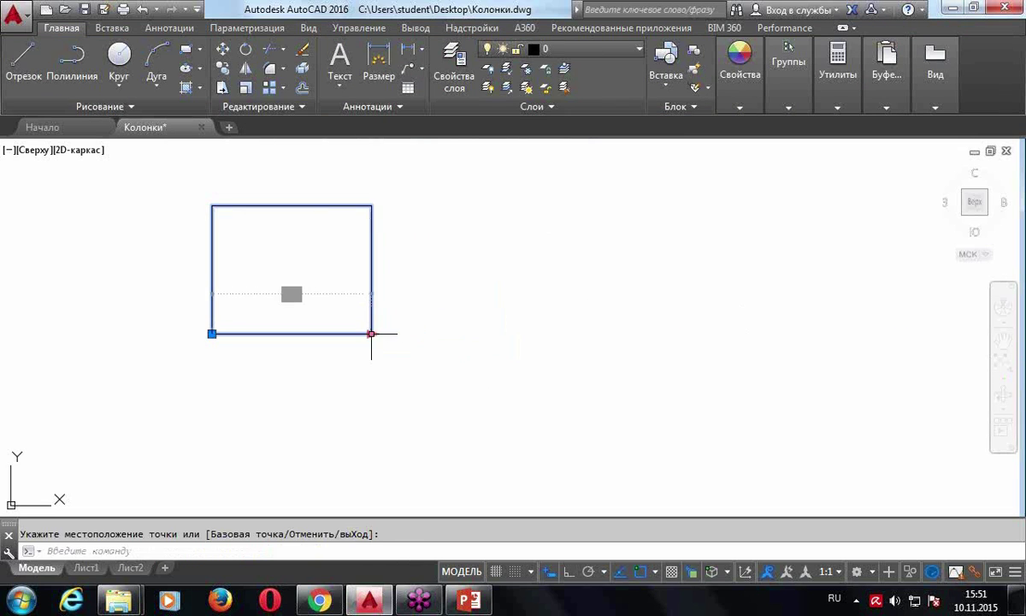
click(372, 334)
click(436, 335)
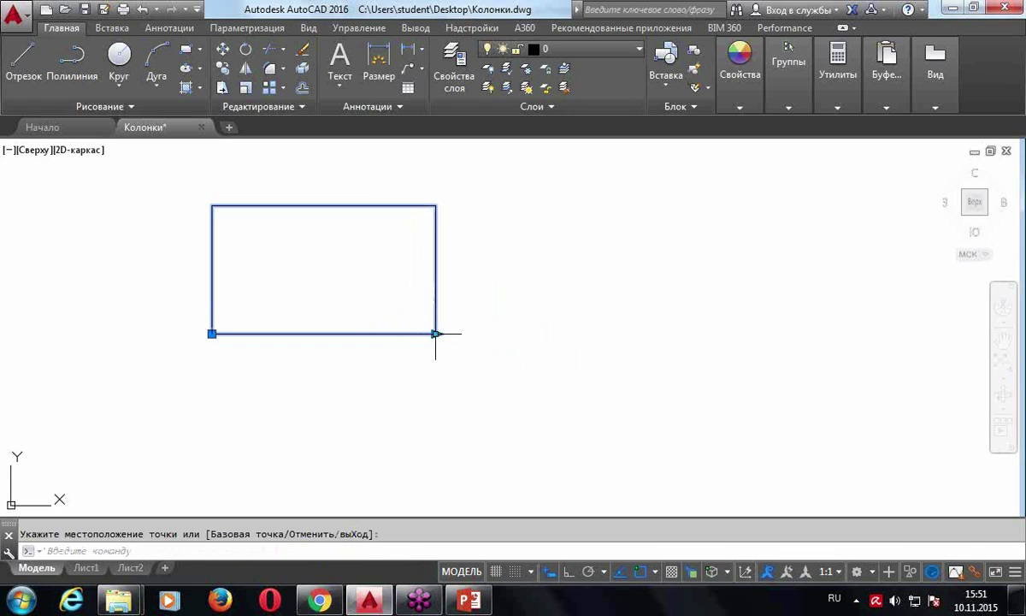
click(437, 335)
click(474, 334)
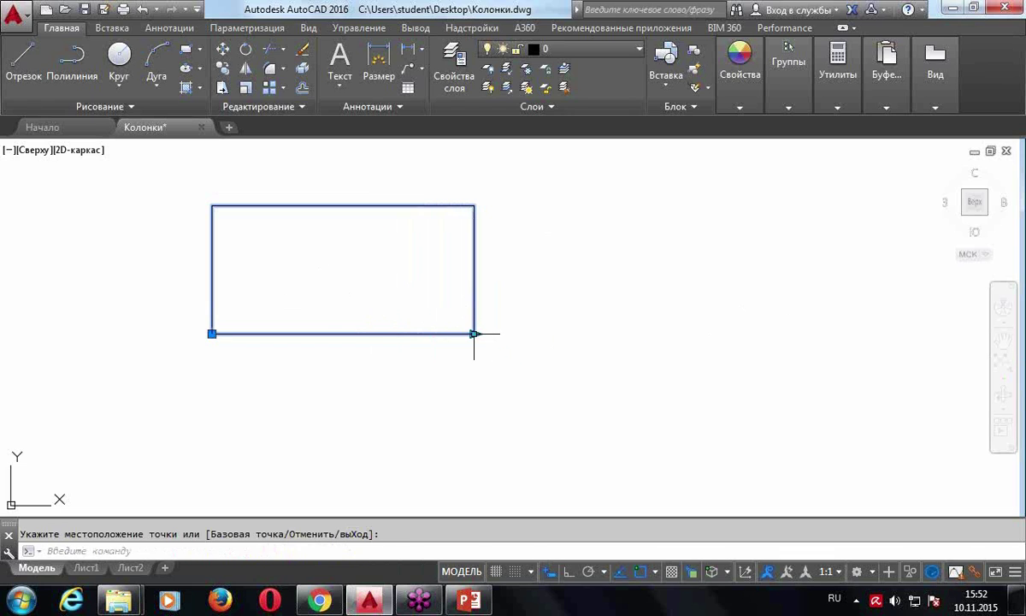
Cycle the length grip through the longest, shortest and medium listed values
click(475, 333)
click(532, 334)
click(532, 334)
click(547, 334)
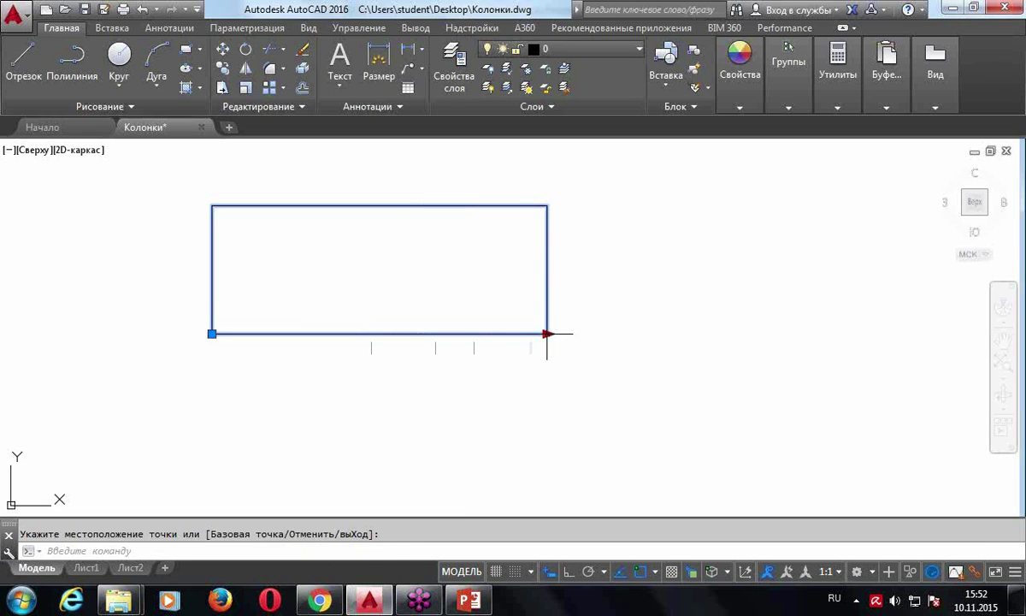
click(547, 333)
click(475, 334)
click(475, 333)
click(371, 334)
click(371, 333)
click(435, 334)
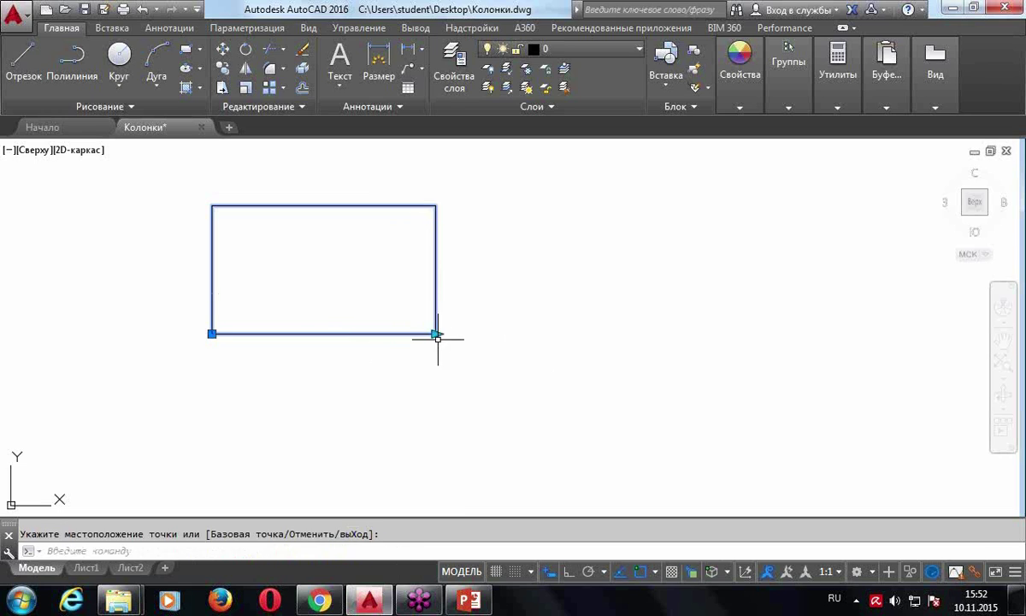
click(548, 333)
key(Escape)
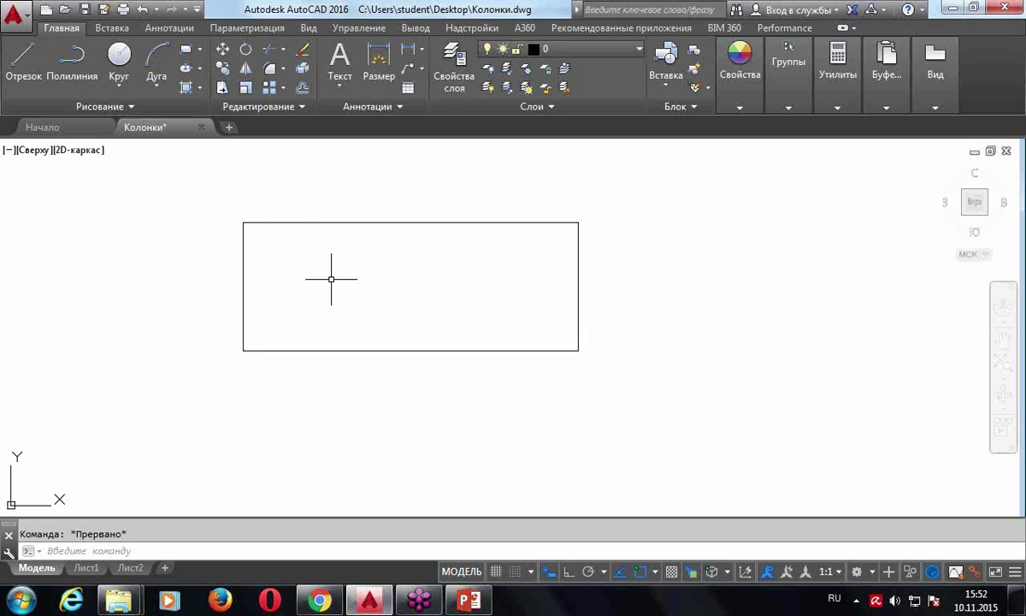
Reopen the Д-блок definition in the Block Editor and switch to the Home (Главная) tab
double_click(400, 221)
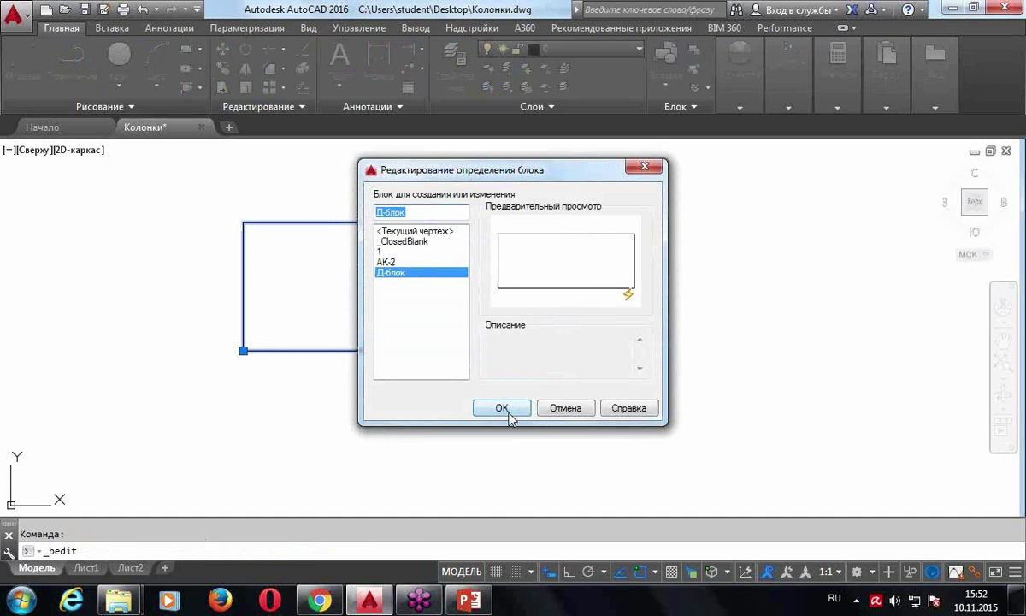
click(504, 409)
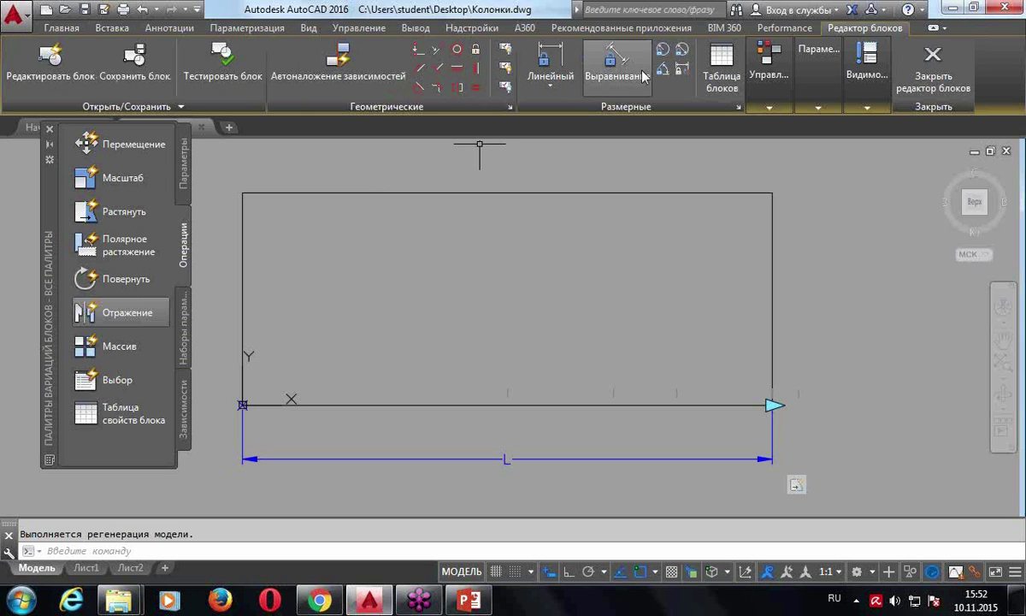
click(769, 107)
click(62, 28)
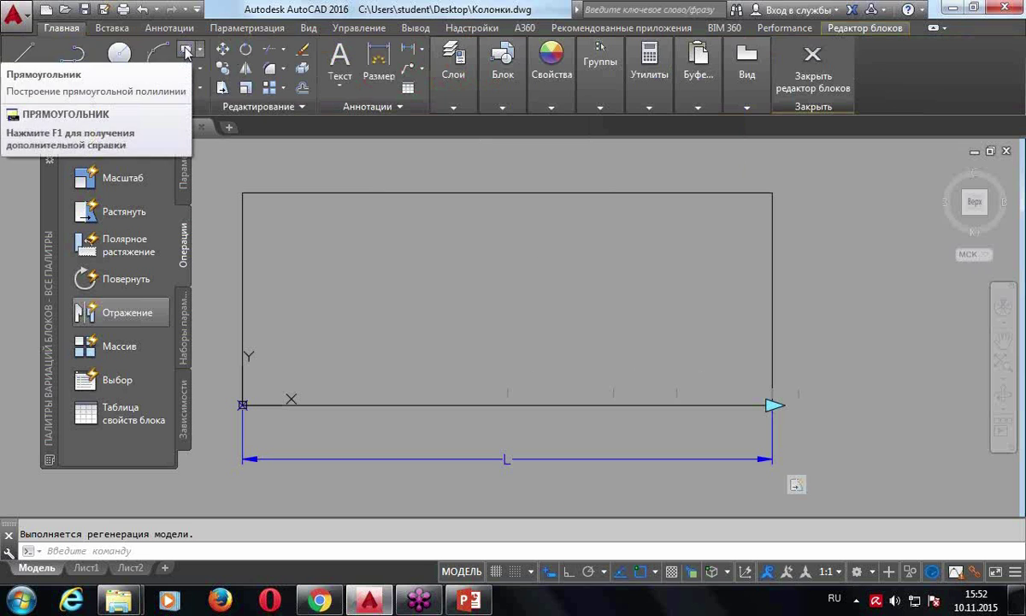
Draw a center-radius circle near the rectangle's upper-left corner, then close the Block Editor
click(119, 56)
click(299, 261)
click(295, 231)
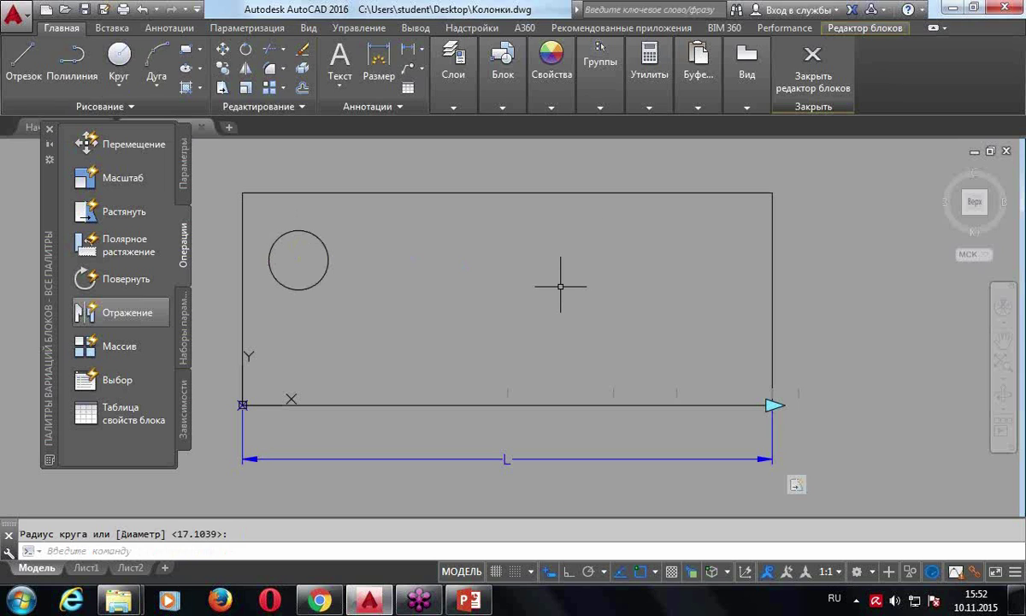
mouse_move(561, 287)
middle_down()
mouse_move(611, 332)
mouse_move(584, 260)
middle_up()
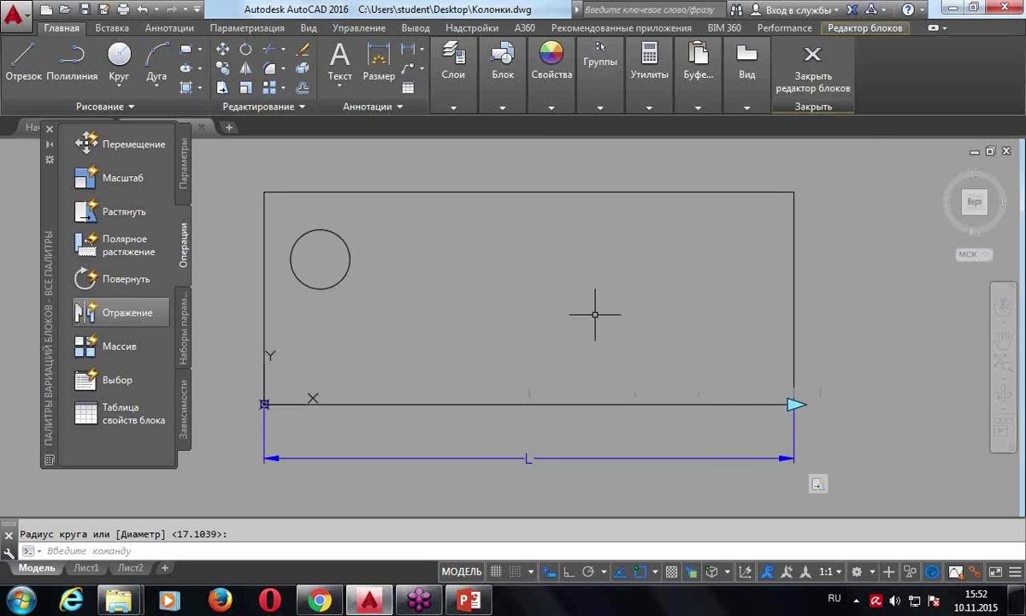
click(779, 55)
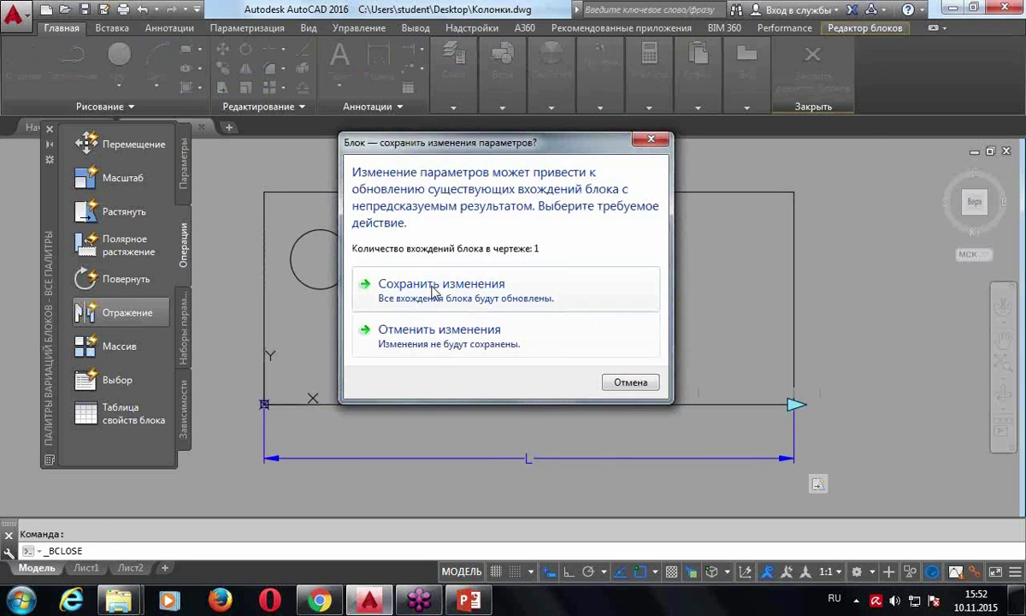
Save the block changes, then drag the length grip to shorter and longer listed lengths
click(409, 272)
click(475, 222)
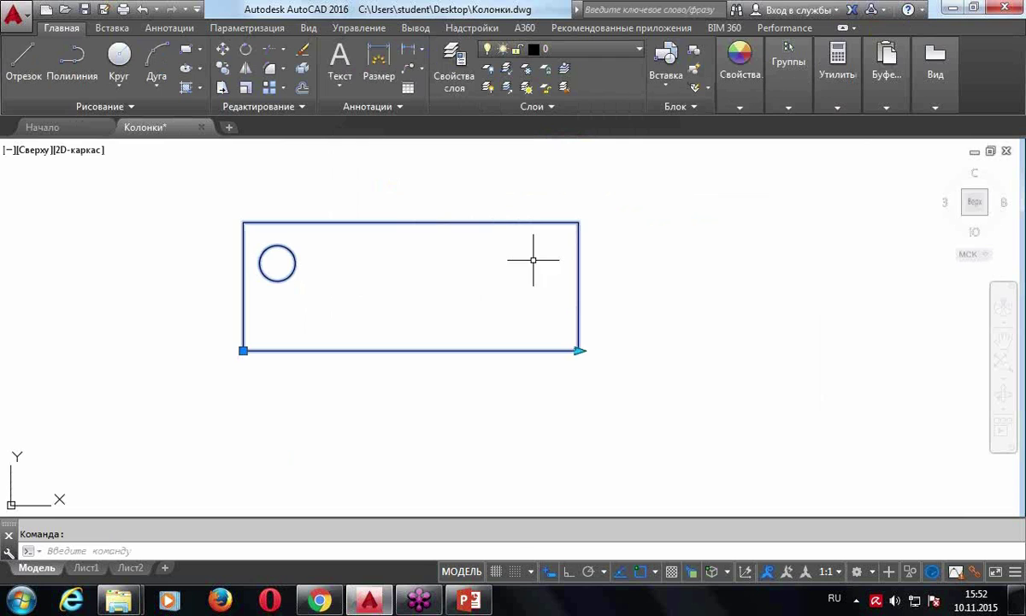
click(580, 351)
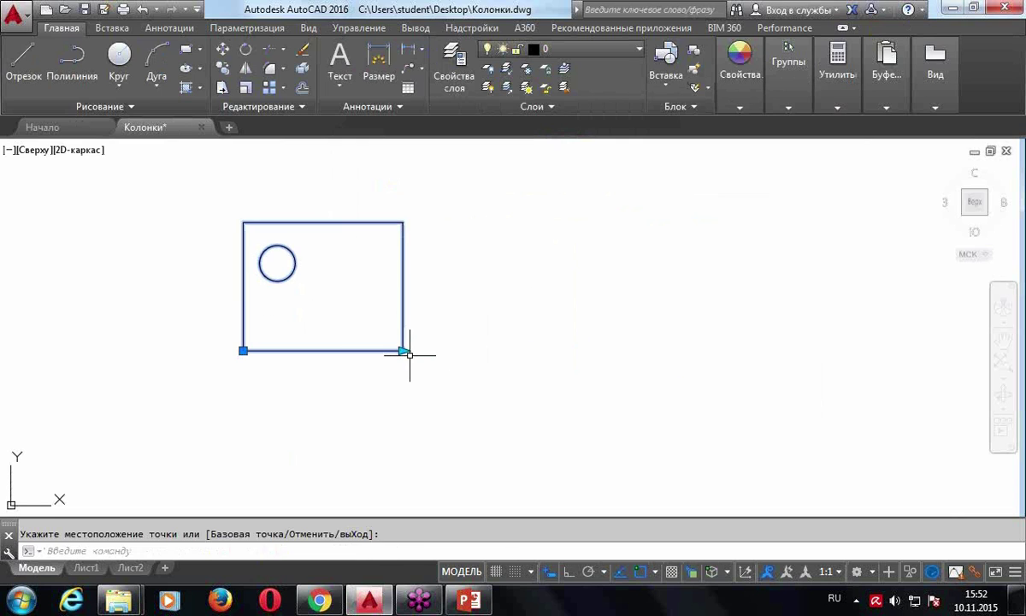
click(399, 351)
click(405, 348)
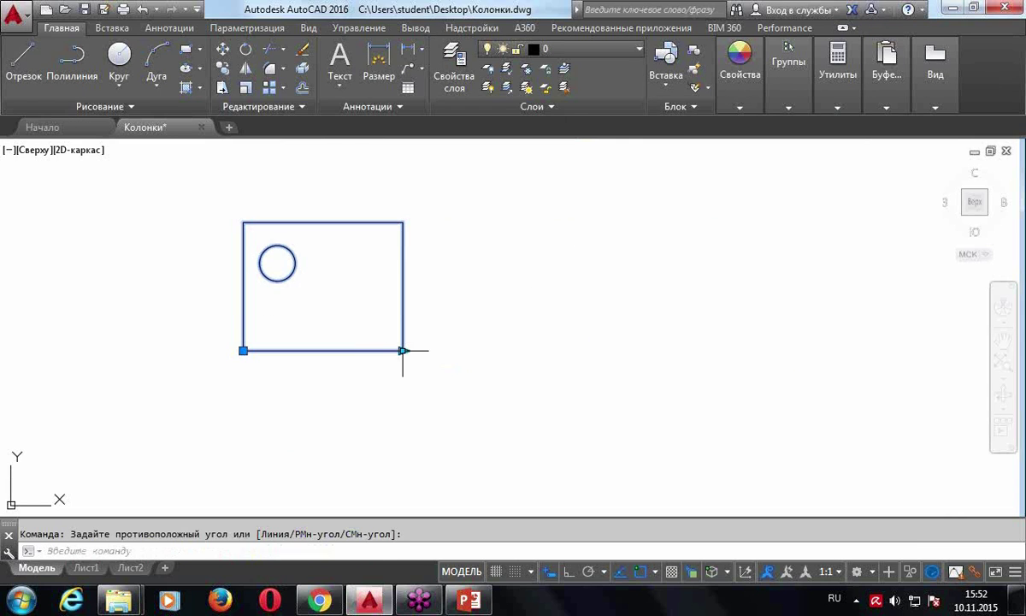
click(403, 351)
click(578, 360)
Finish testing the length grip's listed lengths, then reopen Д-блок in the Block Editor
click(577, 351)
click(403, 343)
click(403, 351)
click(579, 351)
click(579, 350)
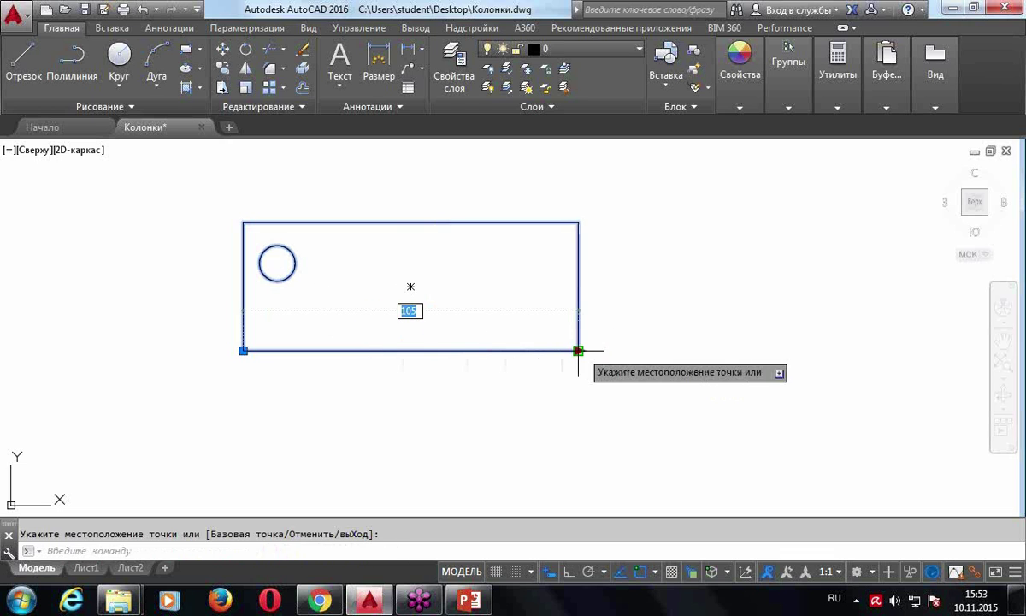
click(403, 350)
key(Escape)
double_click(371, 222)
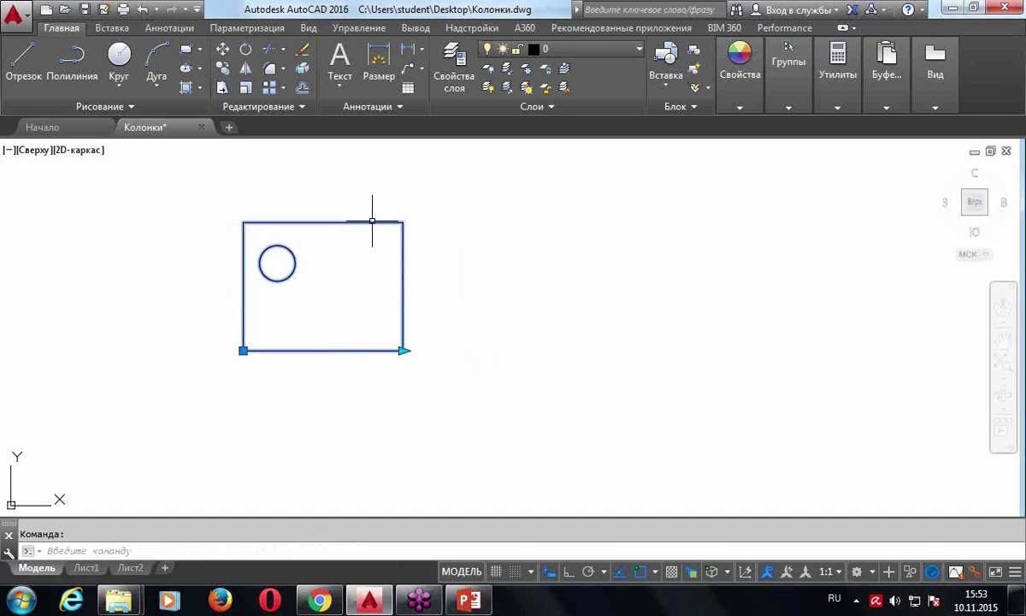
click(512, 411)
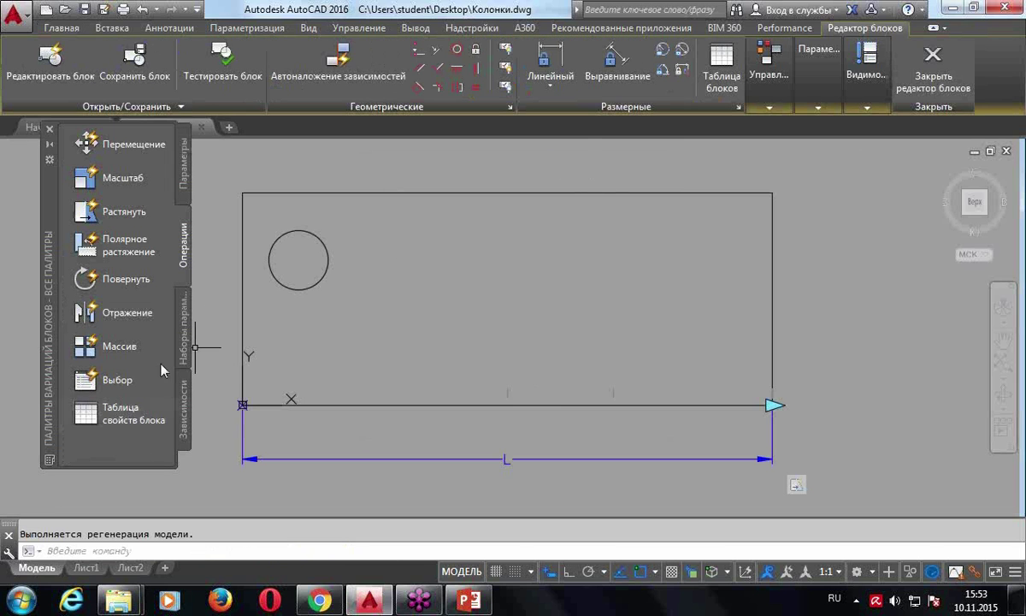
Place a visibility parameter from the Parameters palette just below the circle
click(184, 188)
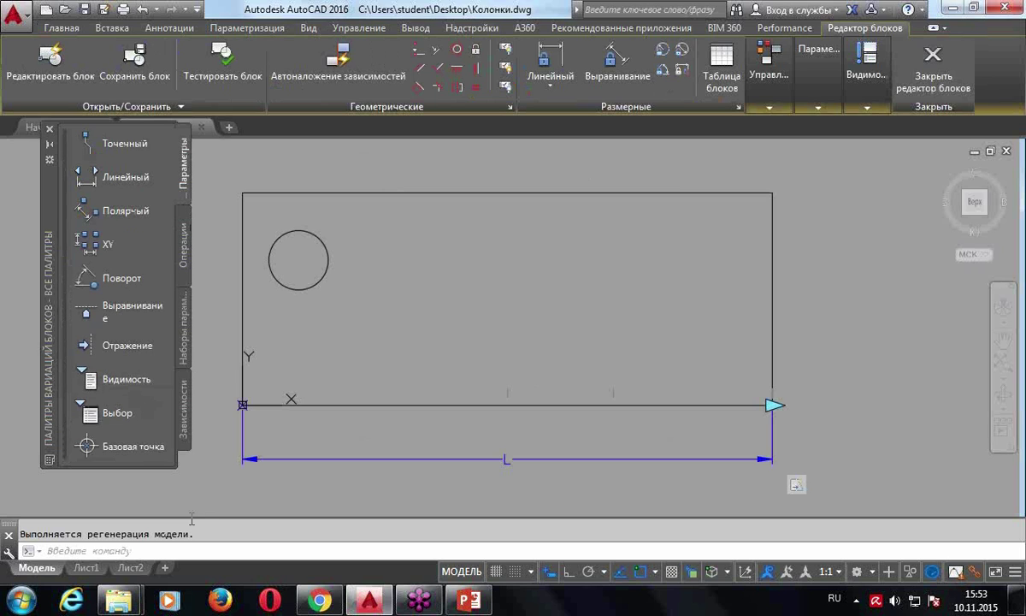
click(124, 385)
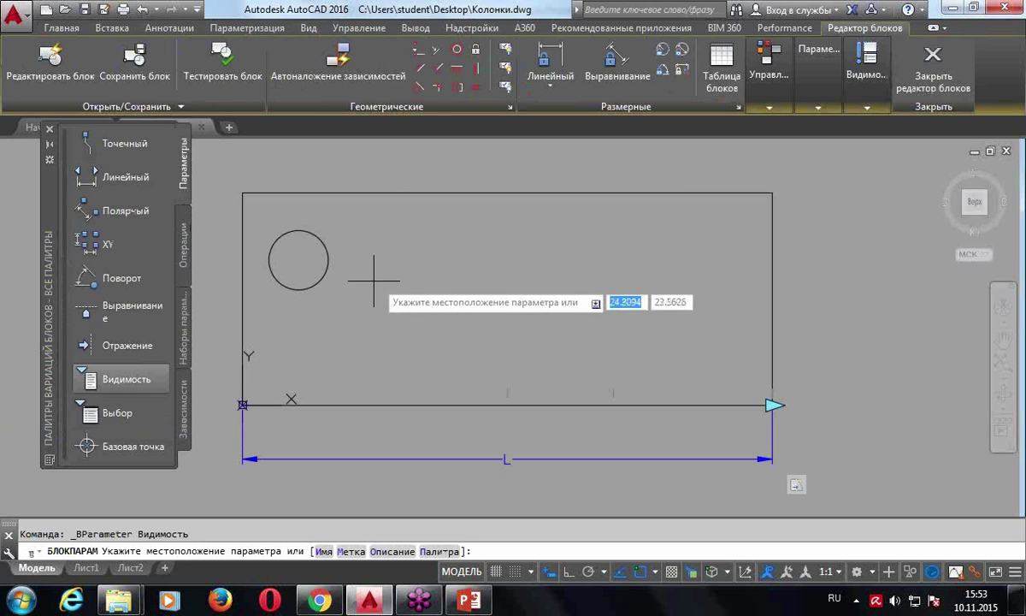
click(295, 308)
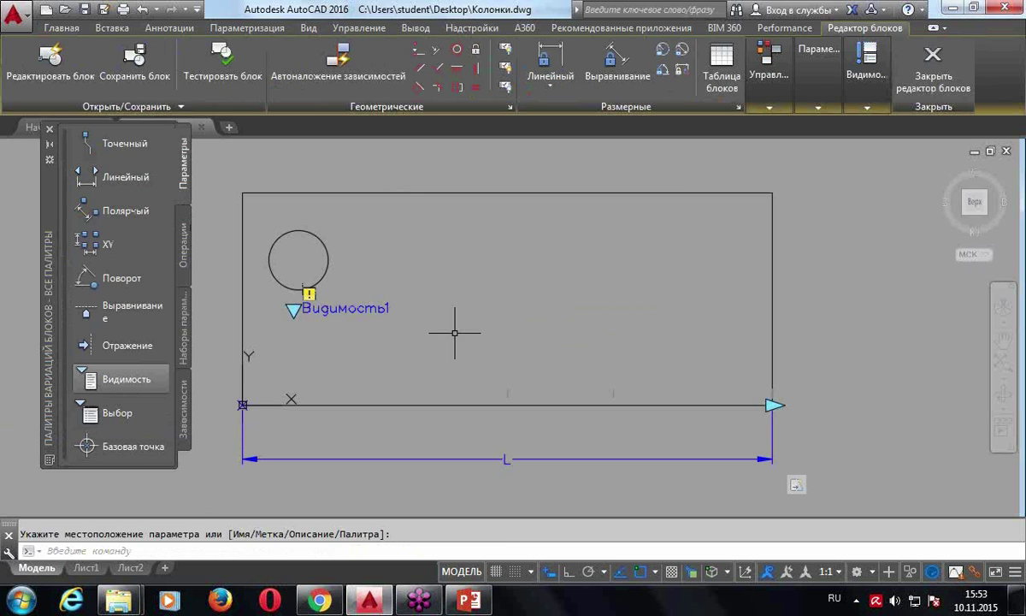
double_click(352, 310)
click(508, 389)
Rename the visibility parameter's label from Видимость1 to 'Круг/Без круга' in Properties
click(347, 299)
key(ctrl+1)
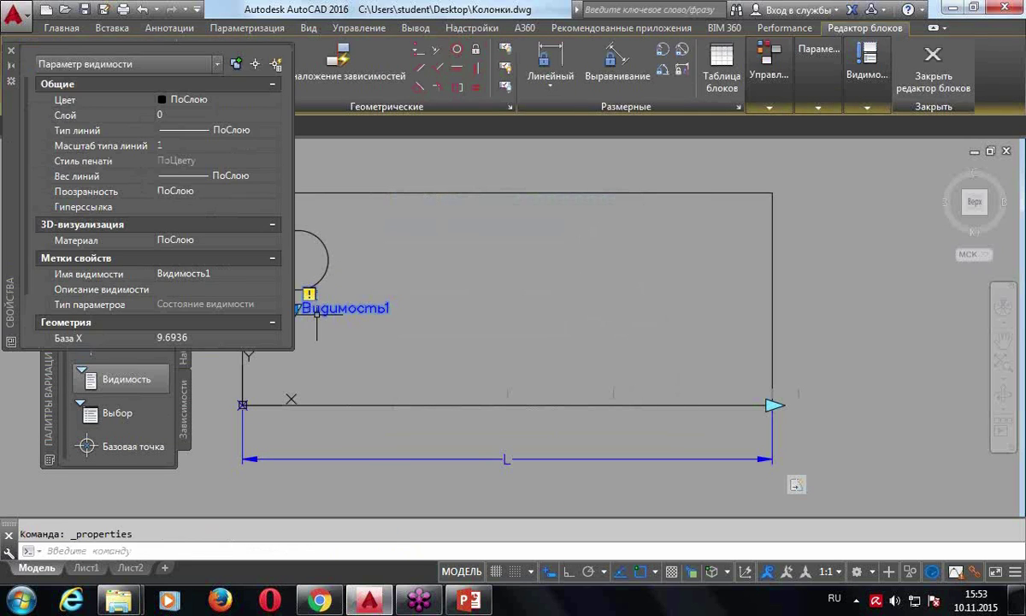
click(225, 275)
key(BackSpace)
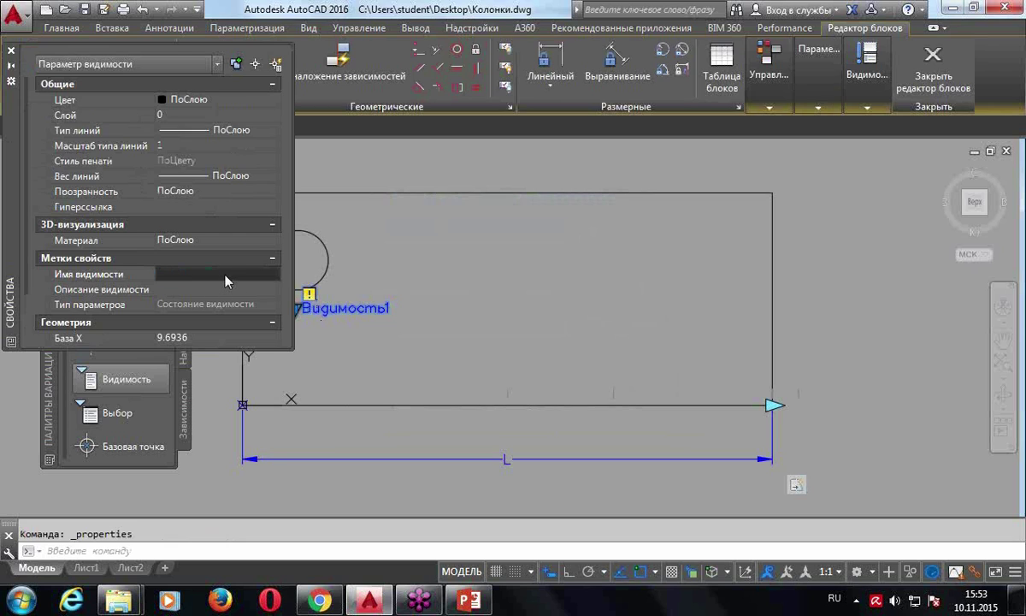
text(К)
text(руг/Без круга)
key(Return)
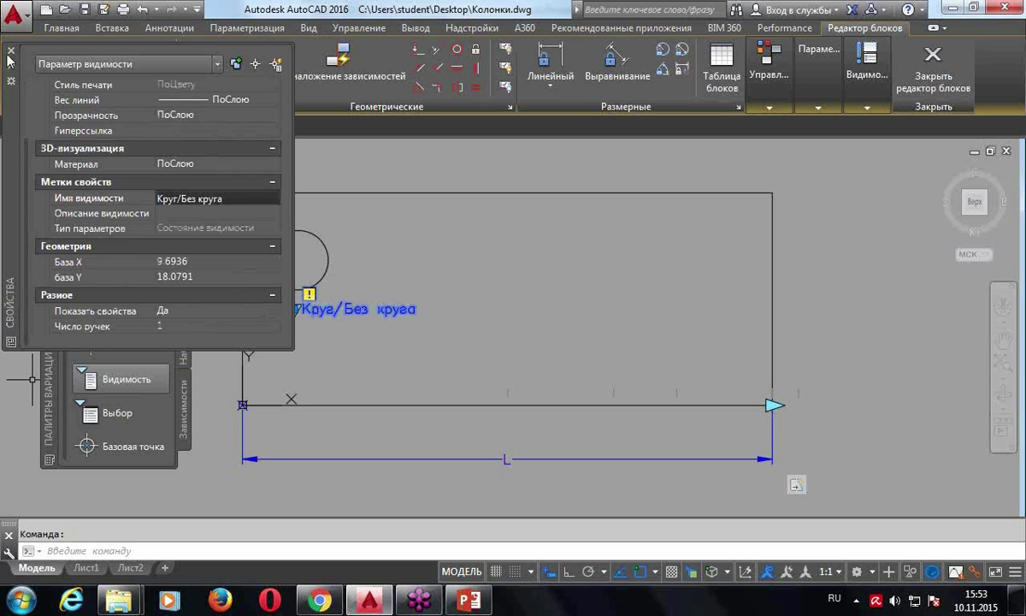
middle_drag(521, 282, 532, 288)
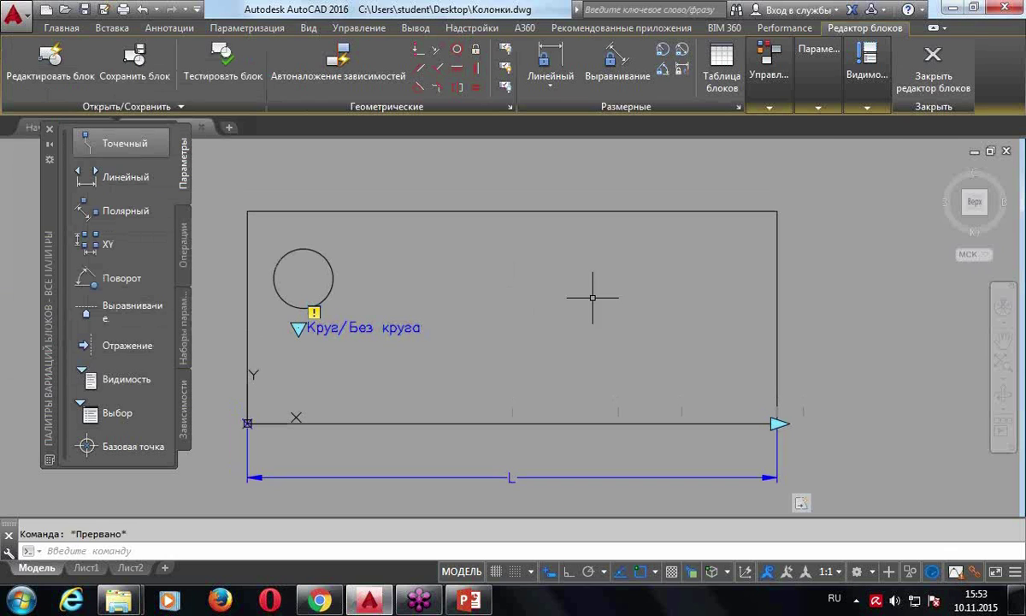
click(873, 101)
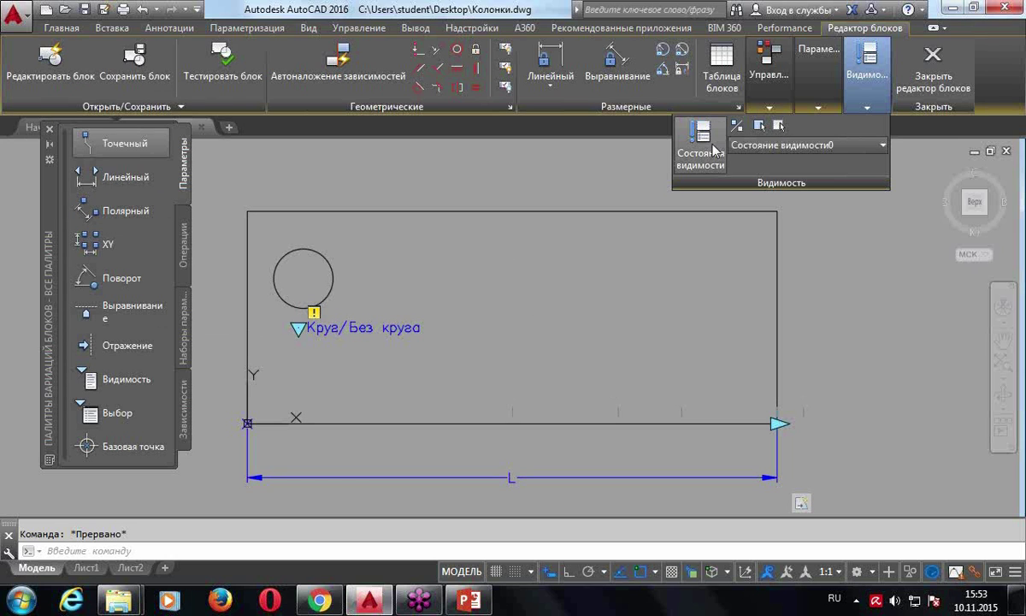
Create a new visibility state, leaving existing objects unchanged
click(700, 150)
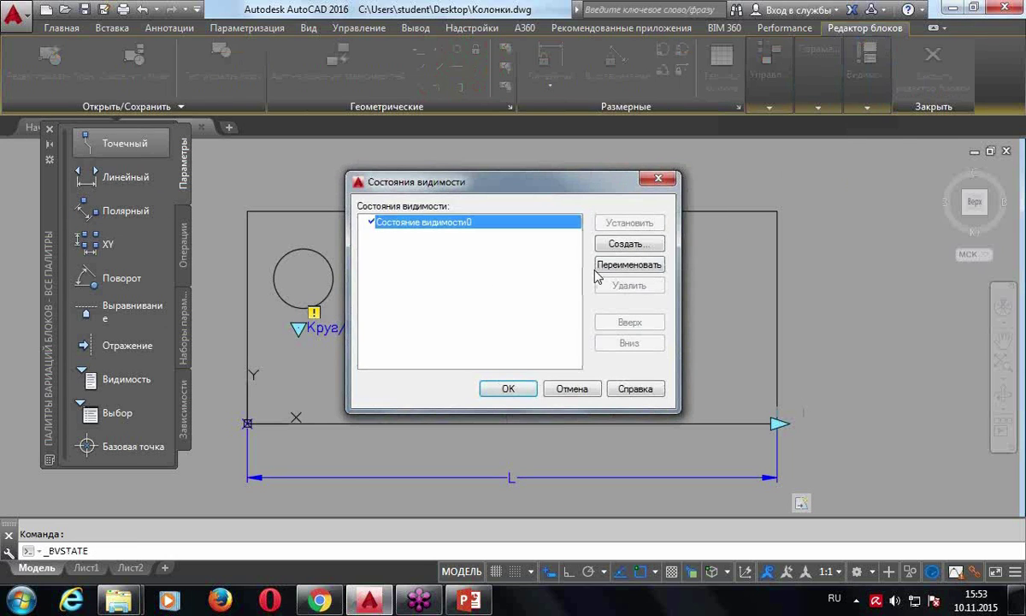
click(635, 247)
click(465, 366)
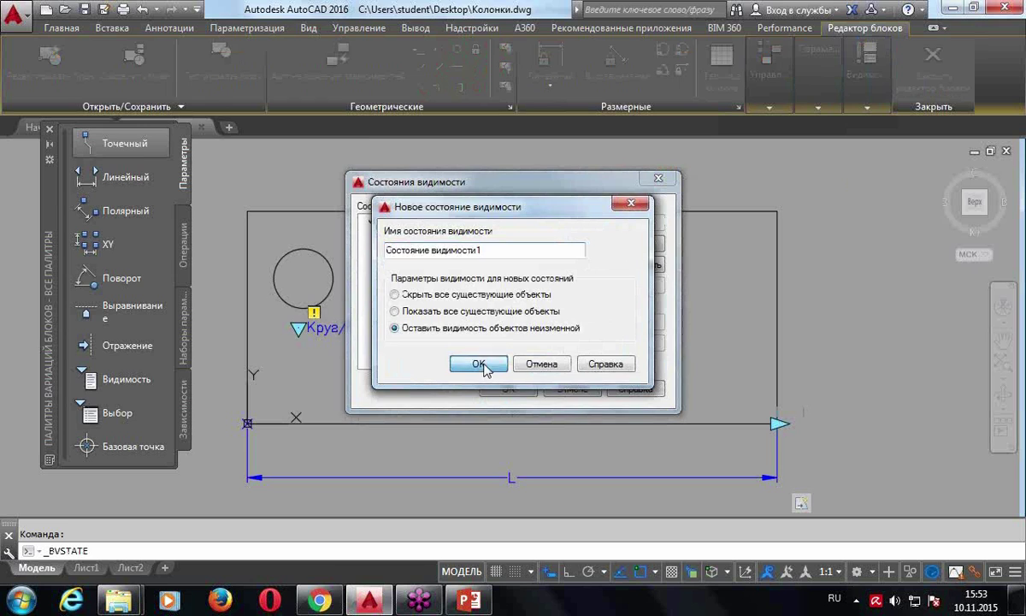
Rename the two visibility states to 'Без круга' and 'С кругом'
click(453, 223)
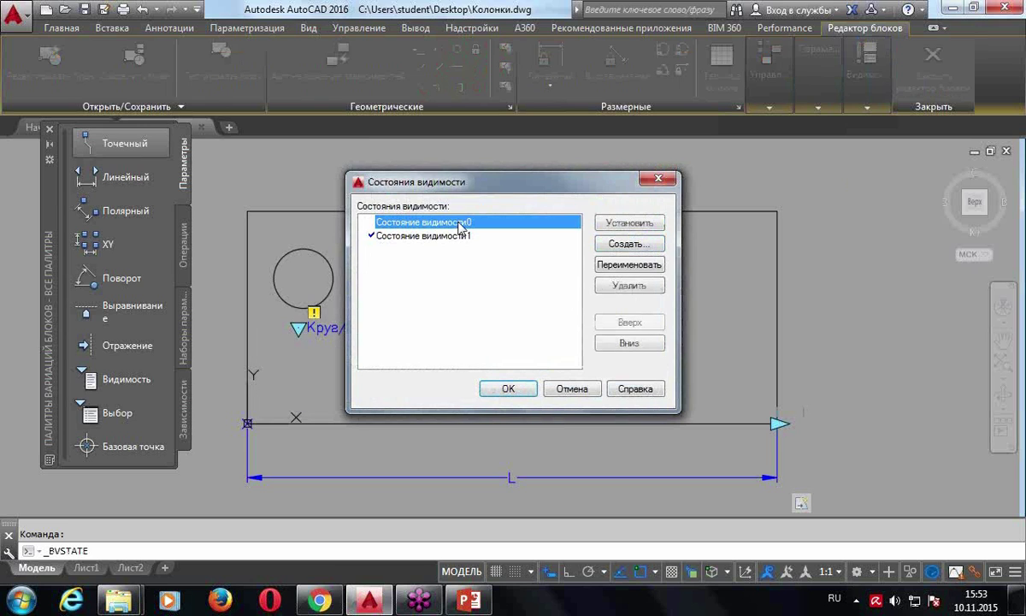
click(641, 270)
key(BackSpace)
text(Без круга)
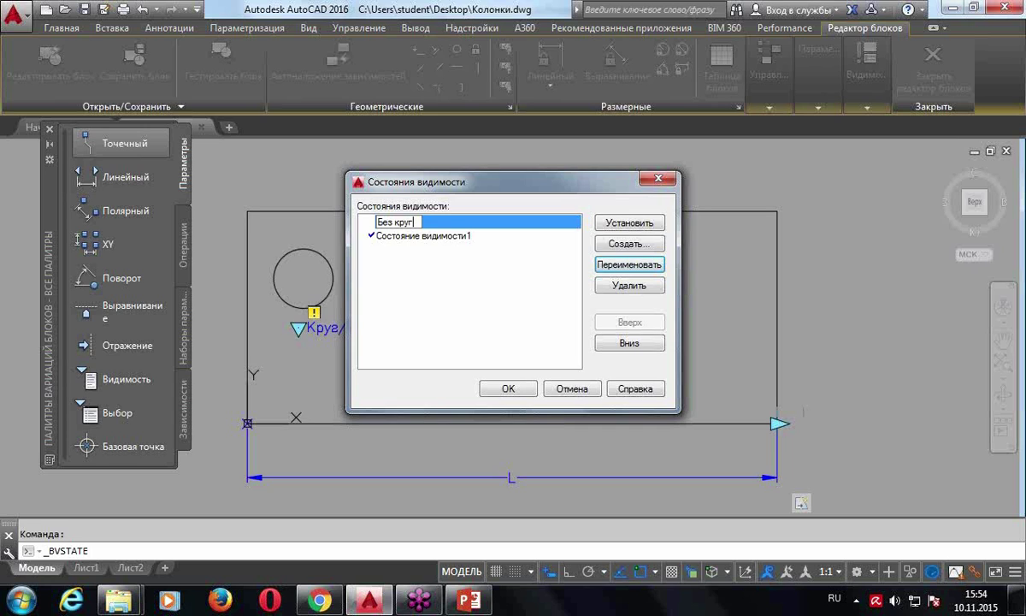
click(441, 237)
click(629, 265)
key(BackSpace)
text(С кругом)
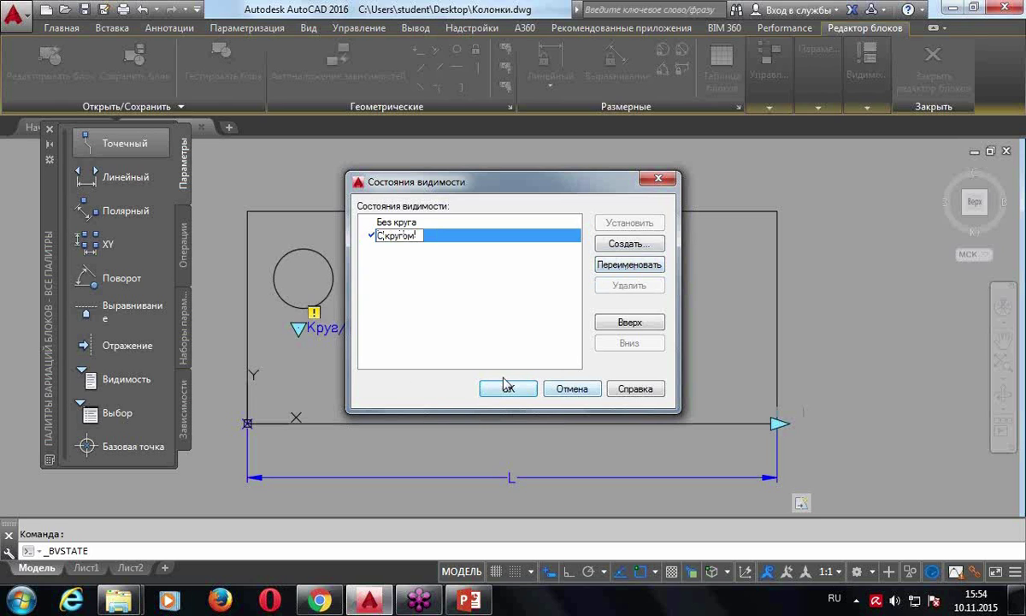
click(508, 389)
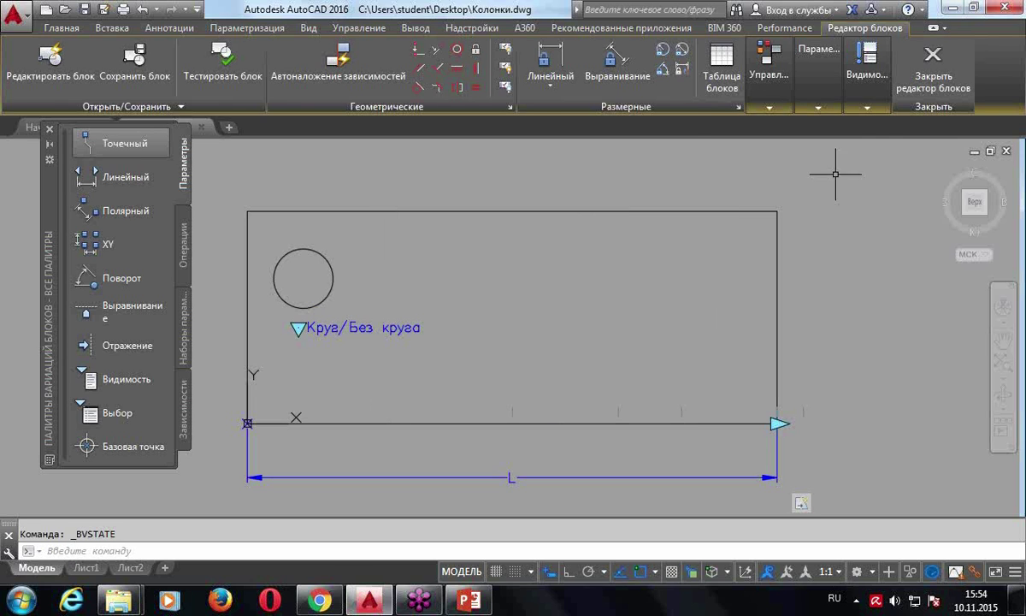
click(867, 82)
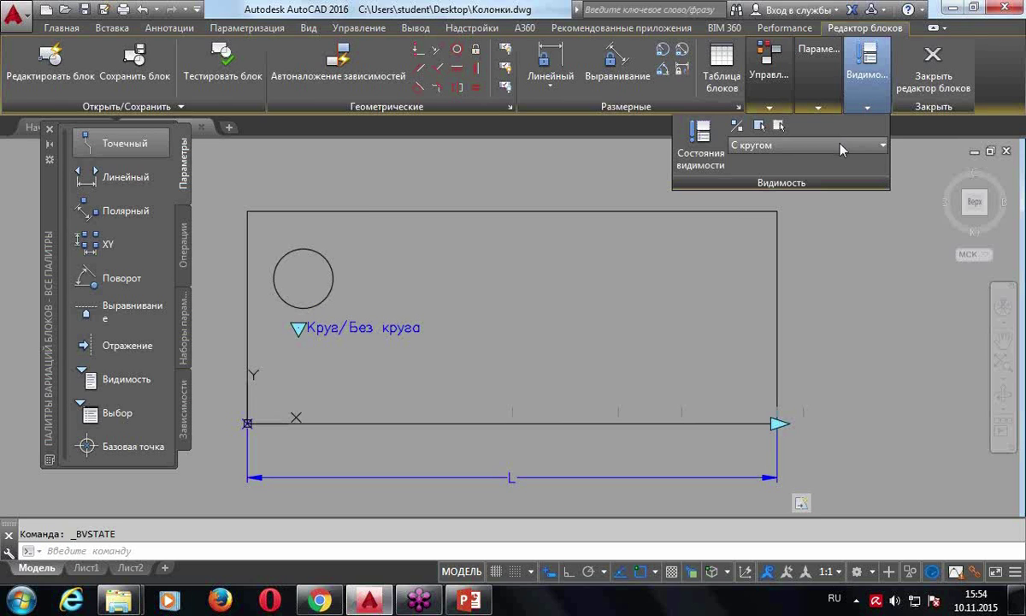
Make 'Без круга' current, hide the circle in it, and close the Block Editor
mouse_move(867, 75)
click(885, 145)
click(754, 164)
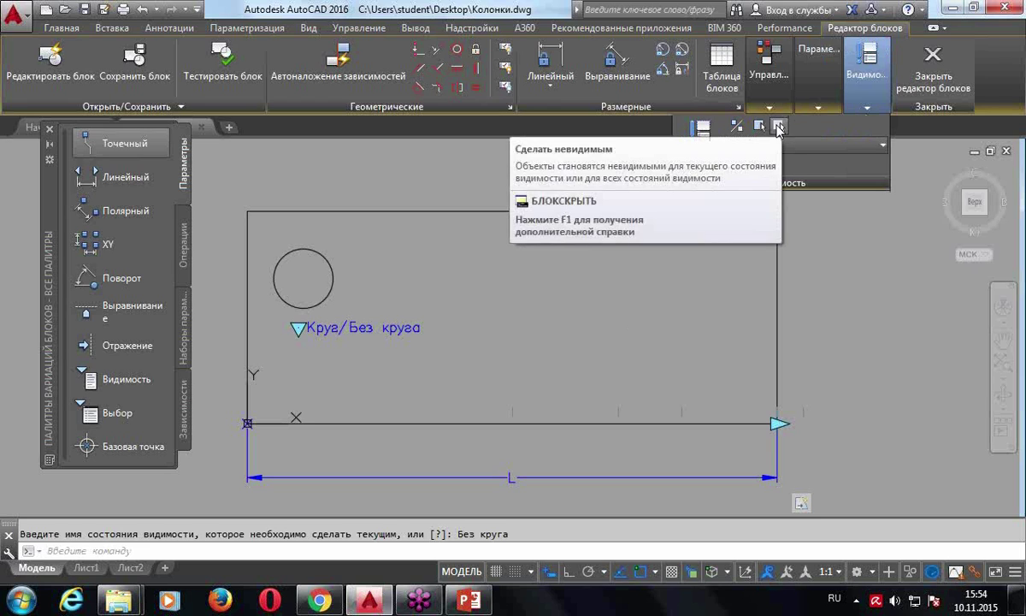
click(736, 126)
click(301, 249)
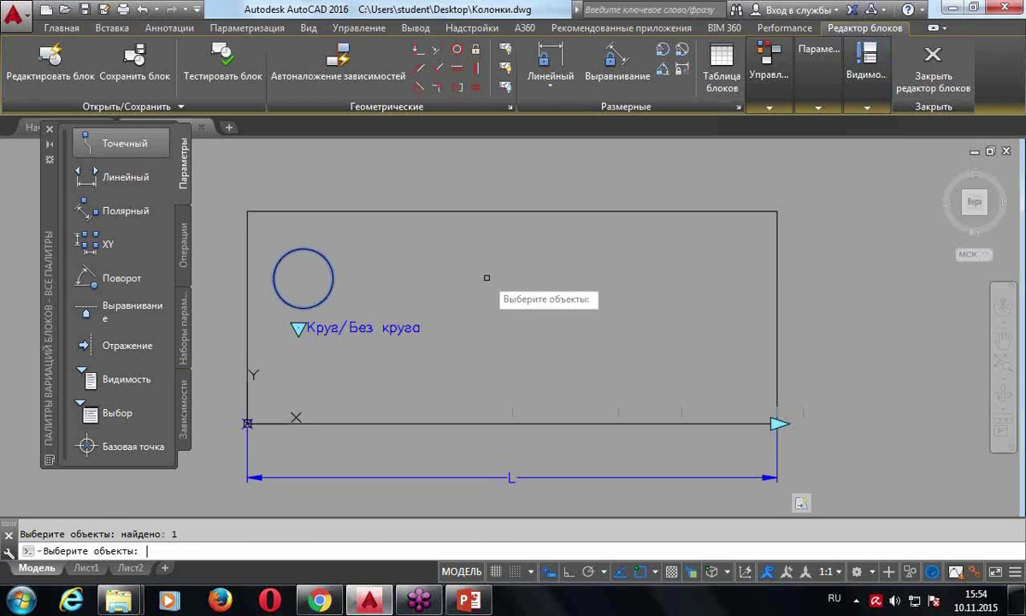
key(Return)
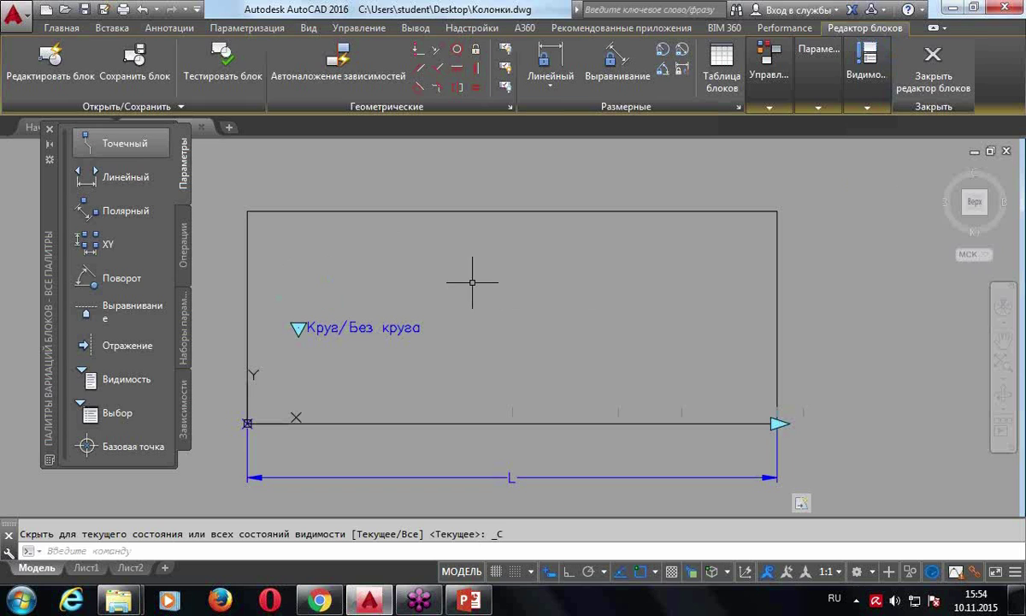
click(930, 62)
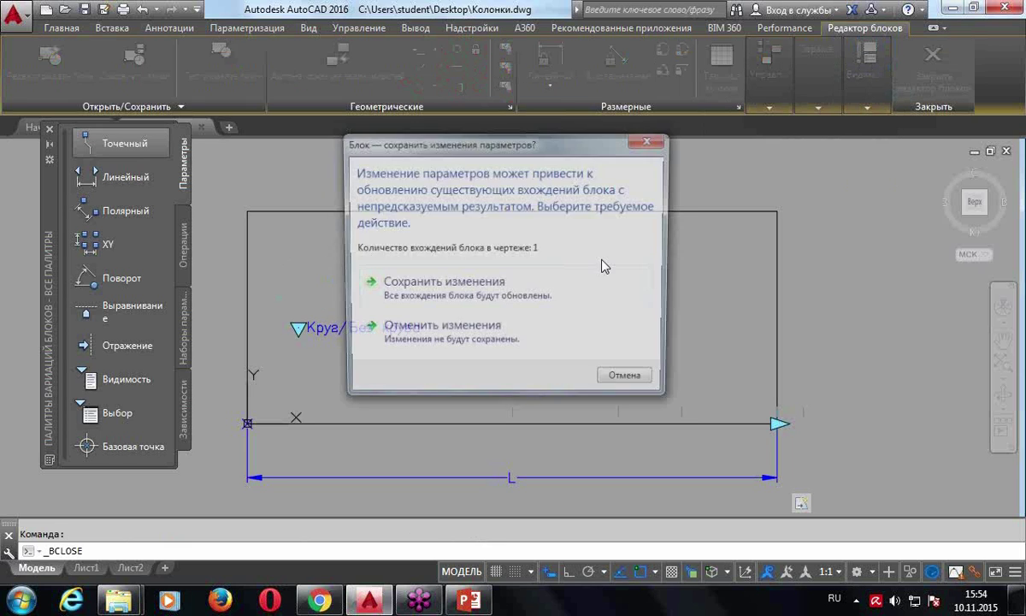
Save the block changes, then widen the block, show the circle, and shorten it back
click(431, 287)
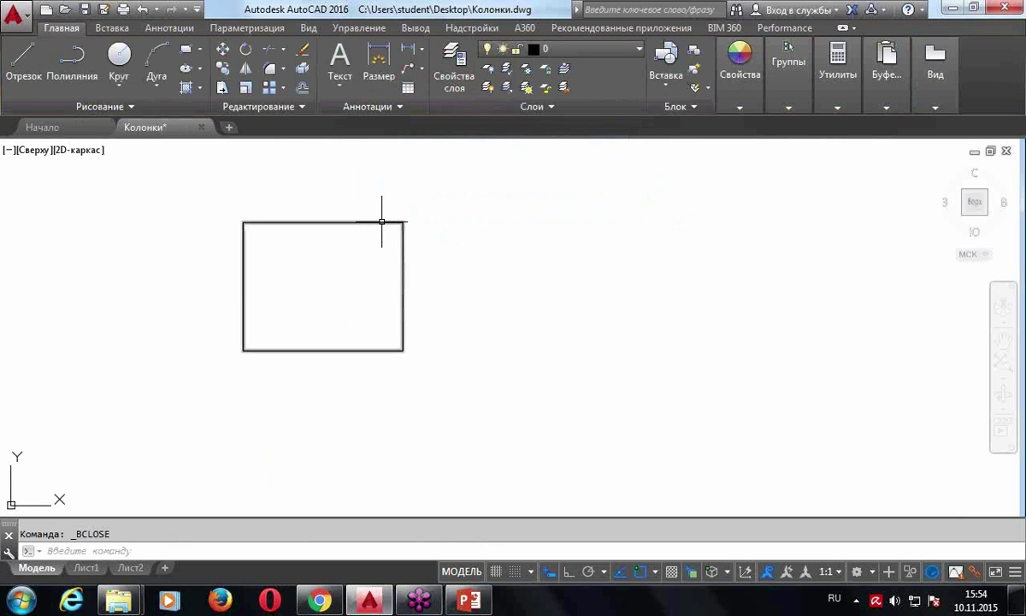
click(382, 221)
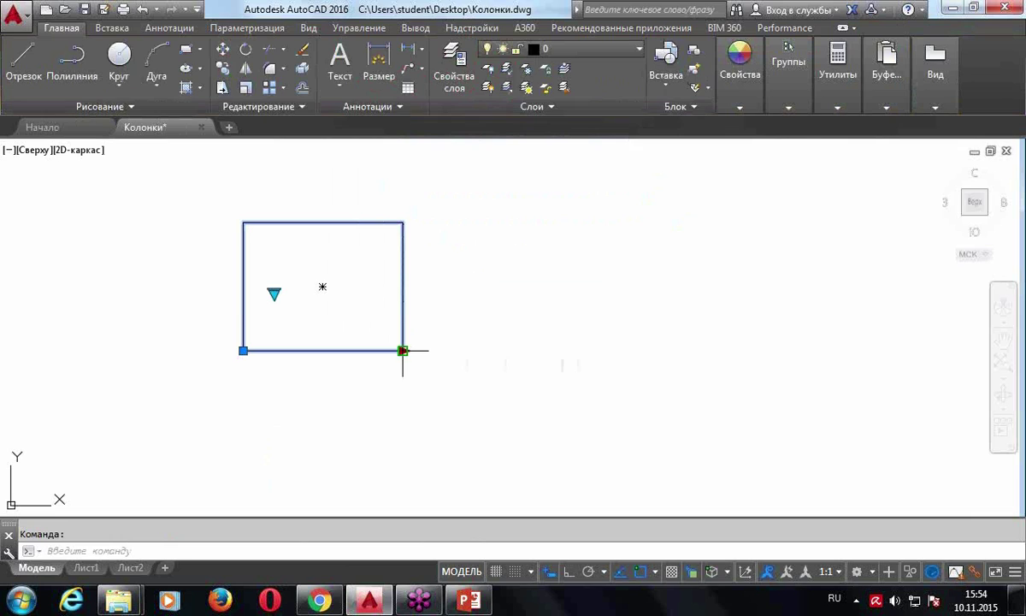
click(403, 350)
click(562, 350)
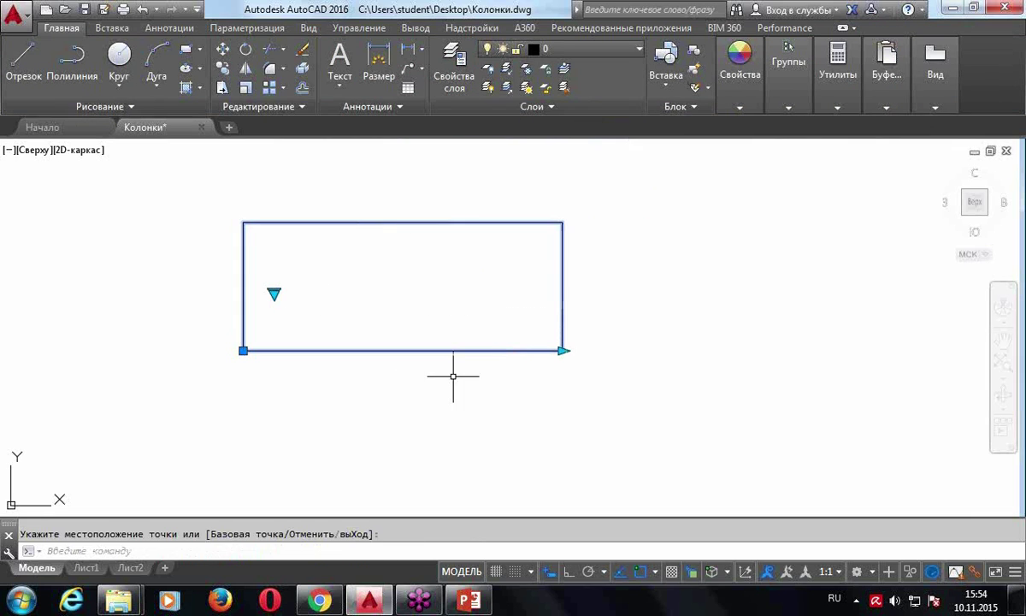
click(274, 293)
click(321, 323)
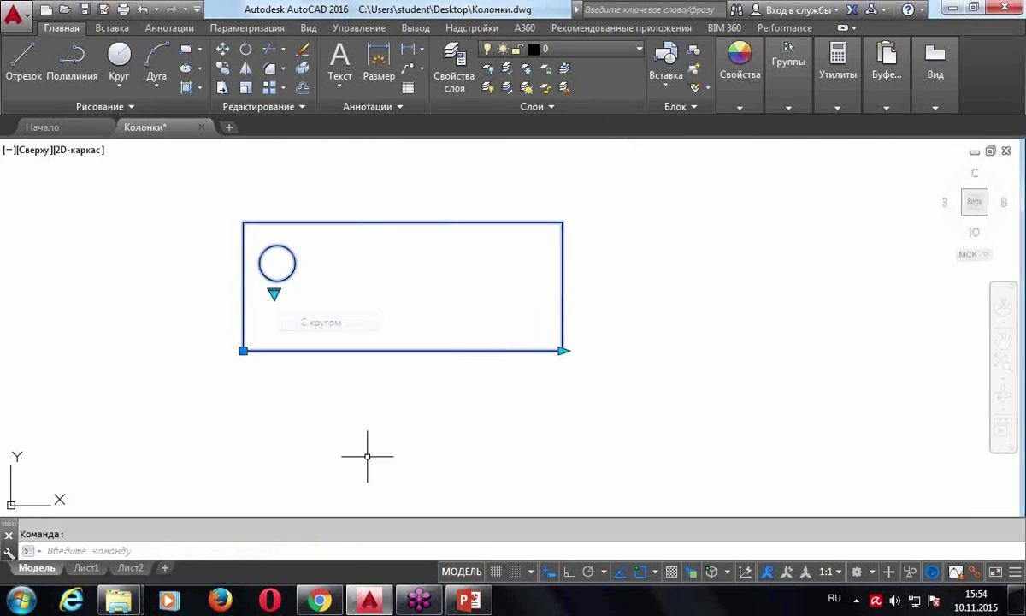
click(562, 350)
click(403, 350)
Hide the circle, widen the block again, switch the circle back on, and deselect
click(273, 293)
click(312, 302)
click(403, 350)
click(562, 350)
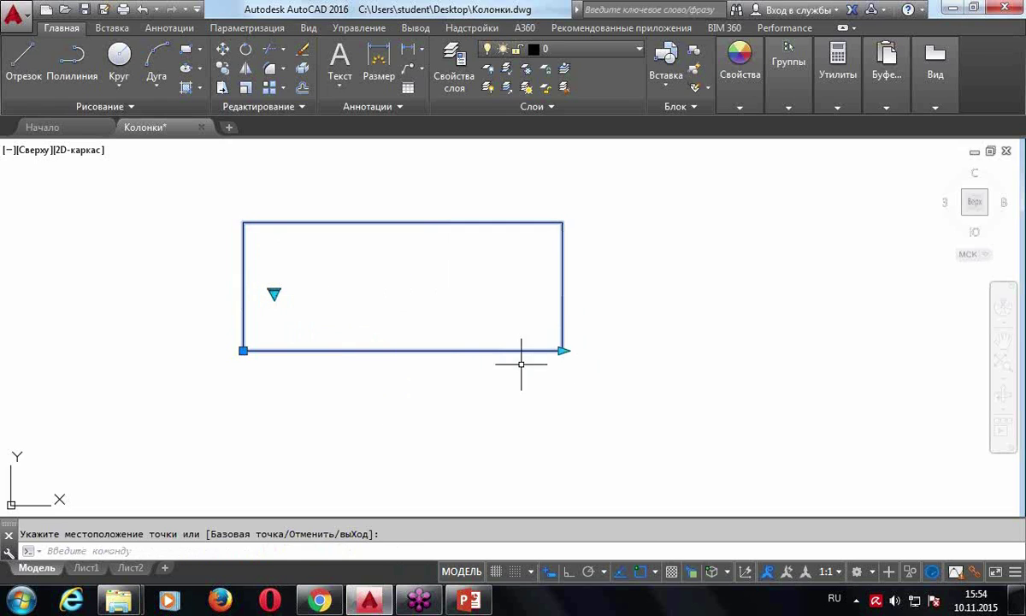
click(273, 294)
click(323, 320)
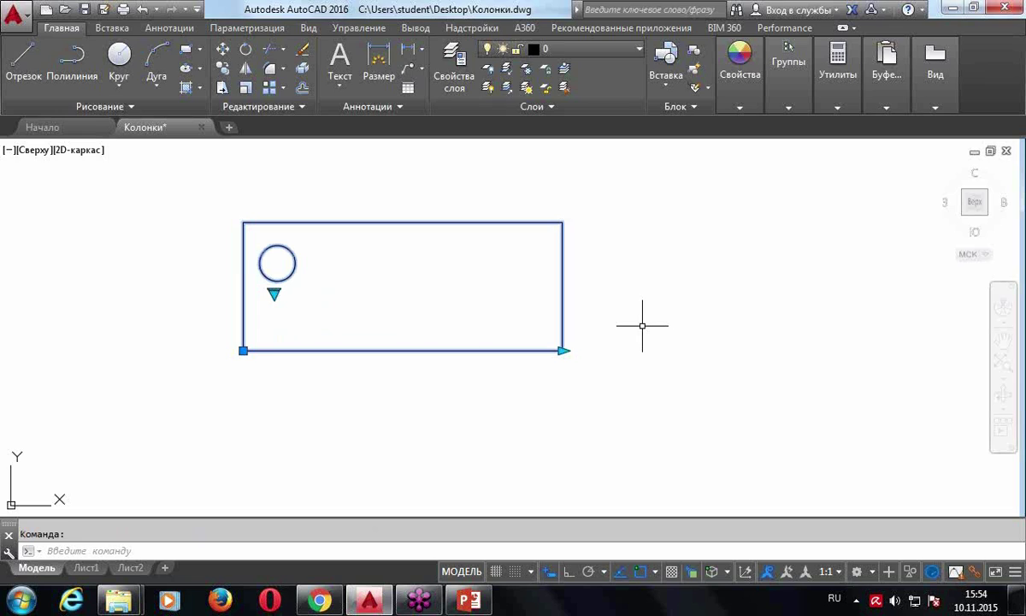
key(Escape)
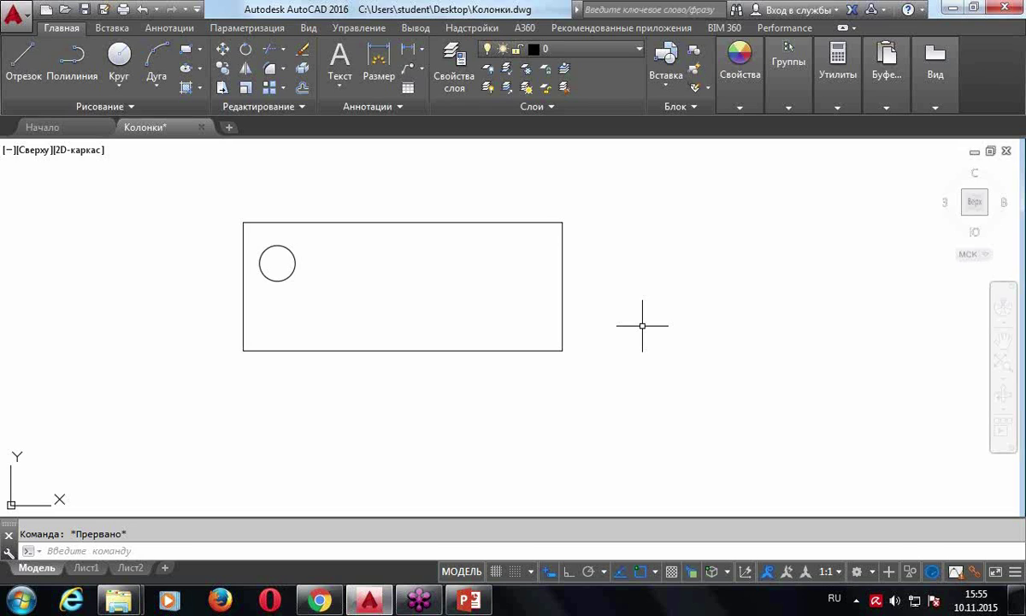
Back out of editing the existing block and pan it to the left of the view
middle_drag(472, 314, 520, 329)
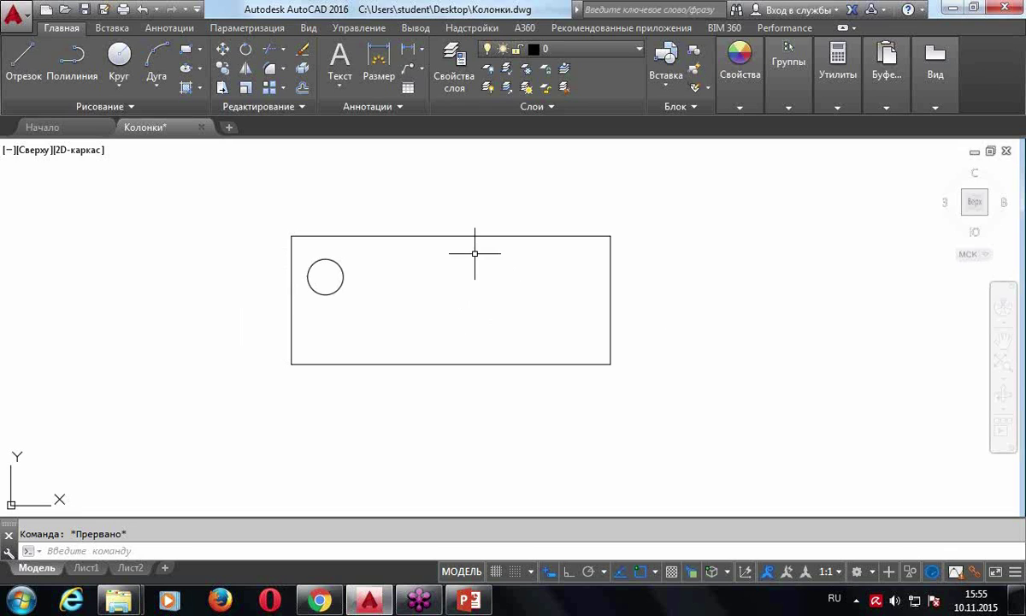
key(ctrl+a)
key(Escape)
click(495, 236)
double_click(494, 236)
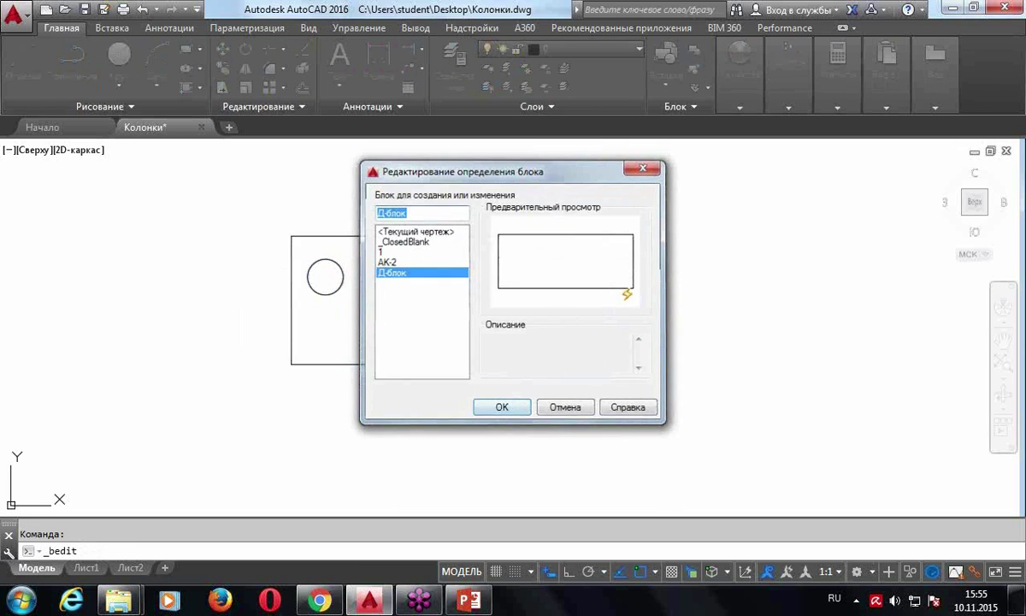
key(Escape)
middle_drag(527, 329, 421, 312)
scroll(485, 313, down, 2)
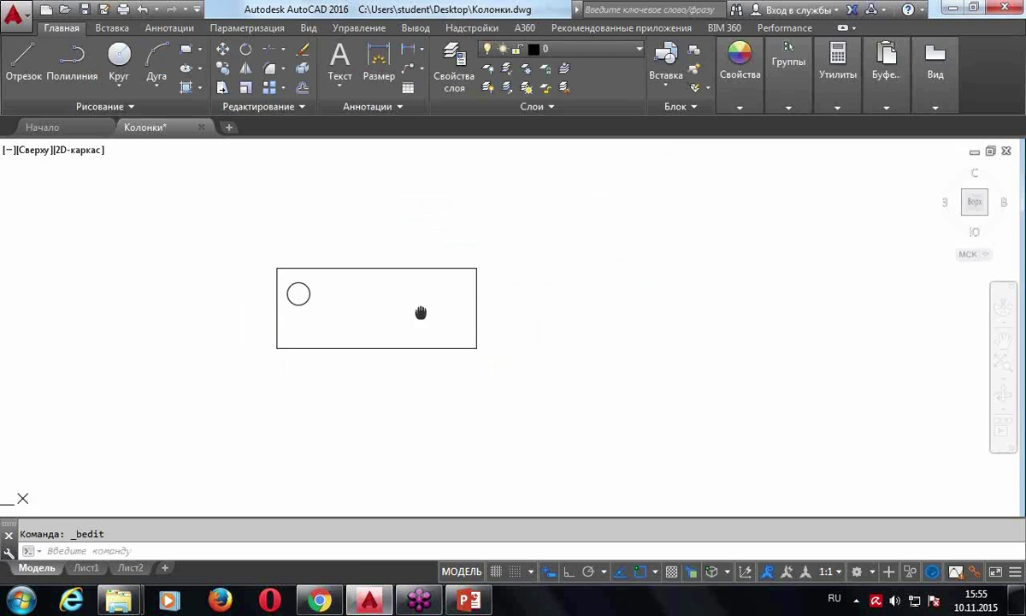
middle_drag(525, 303, 478, 312)
scroll(467, 321, up, 2)
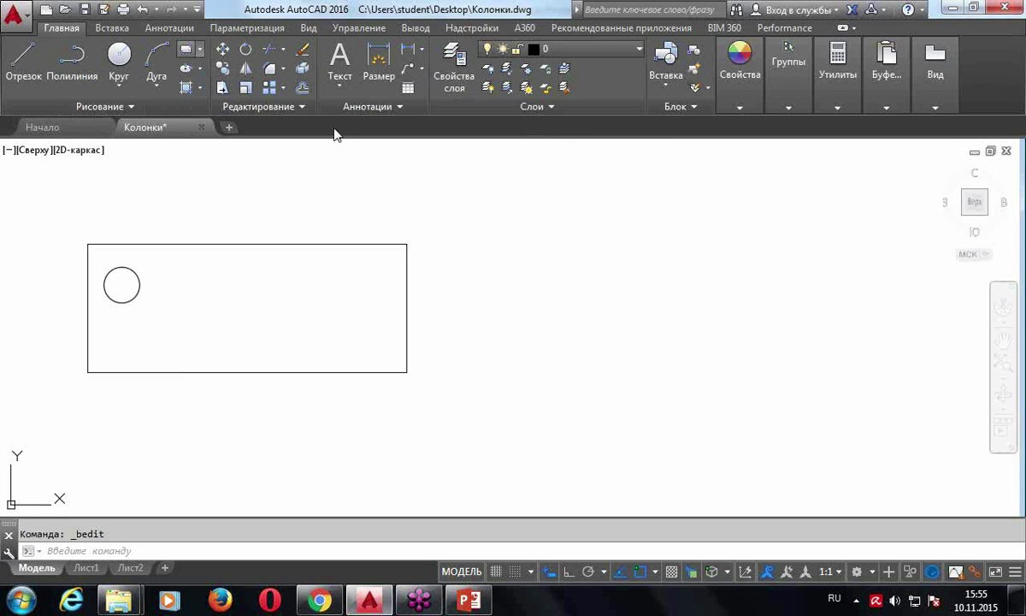
Draw a 100 by 50 rectangle to the right of the existing block
click(189, 55)
click(569, 359)
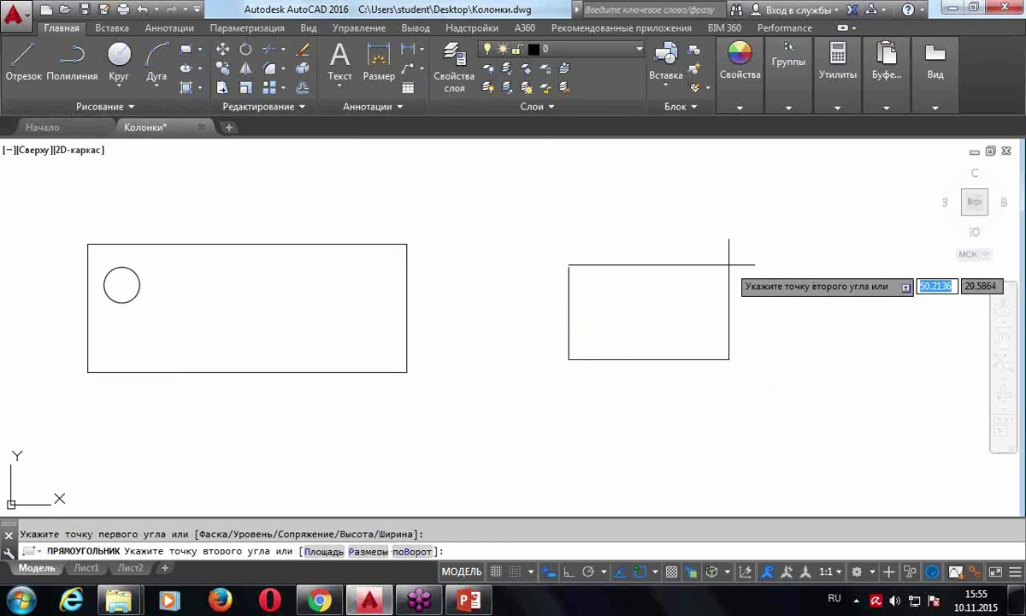
text(50)
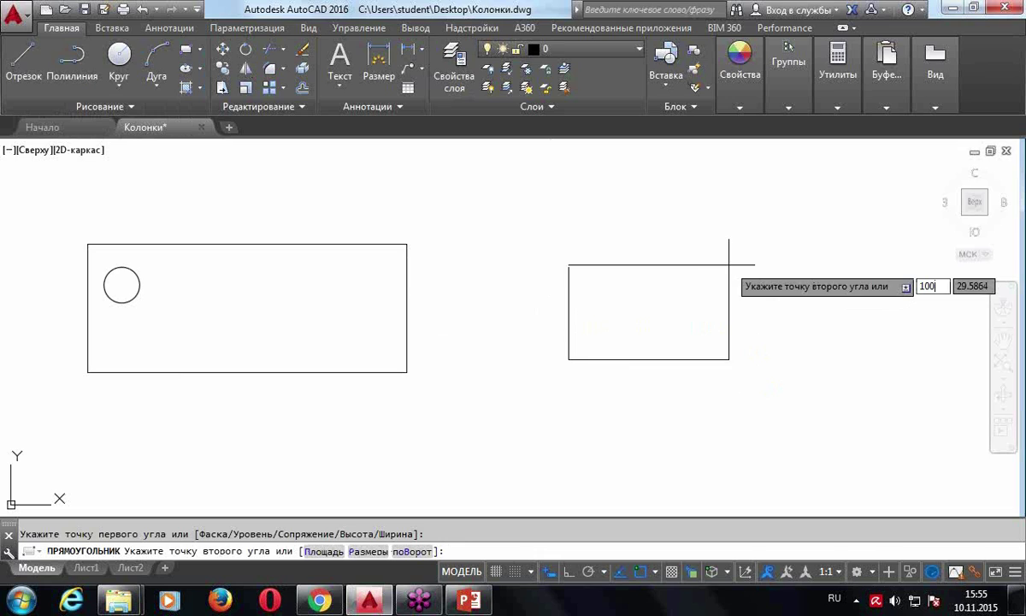
key(Tab)
text(5)
key(Return)
middle_drag(635, 239, 534, 287)
scroll(530, 261, down, 2)
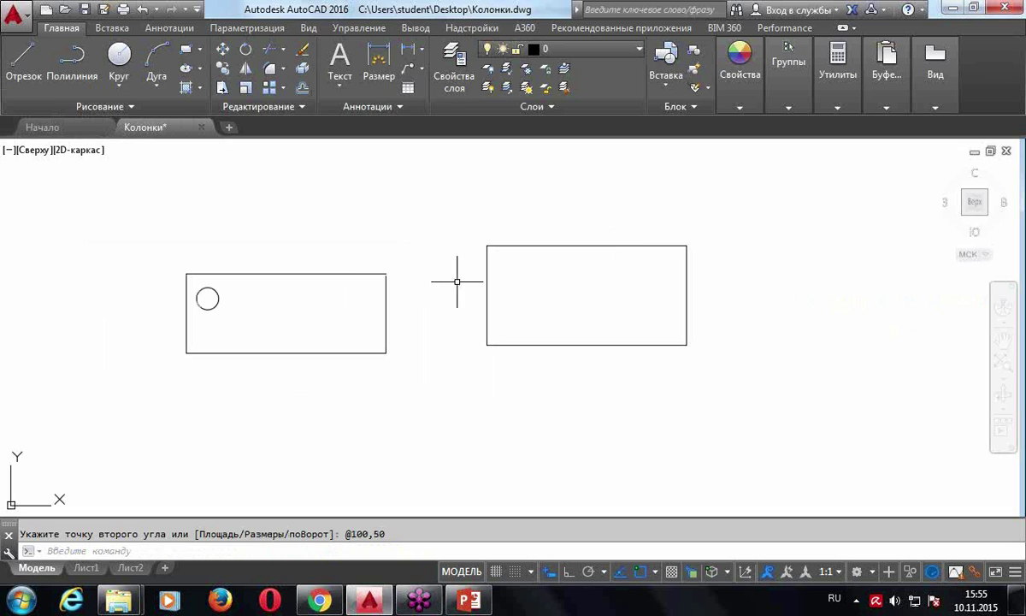
Draw a small rectangle inside the new rectangle's upper-left corner
click(189, 53)
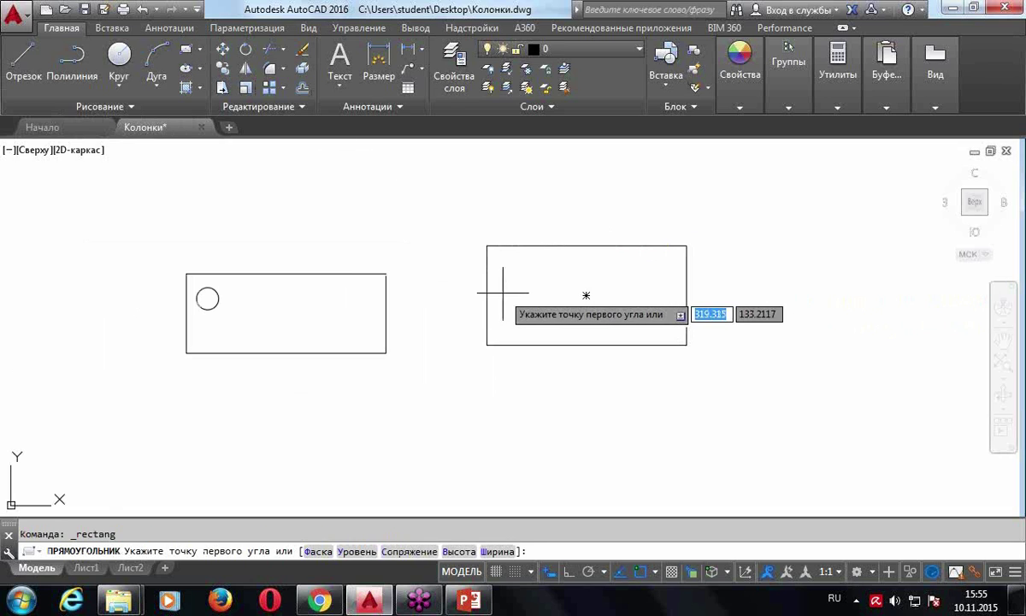
click(503, 292)
click(527, 257)
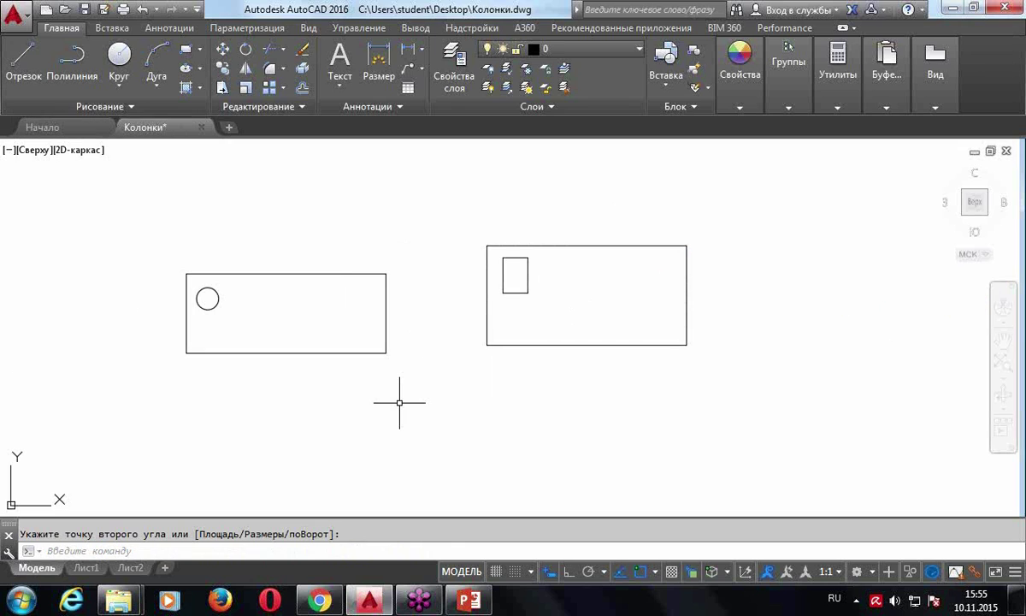
middle_drag(454, 394, 400, 429)
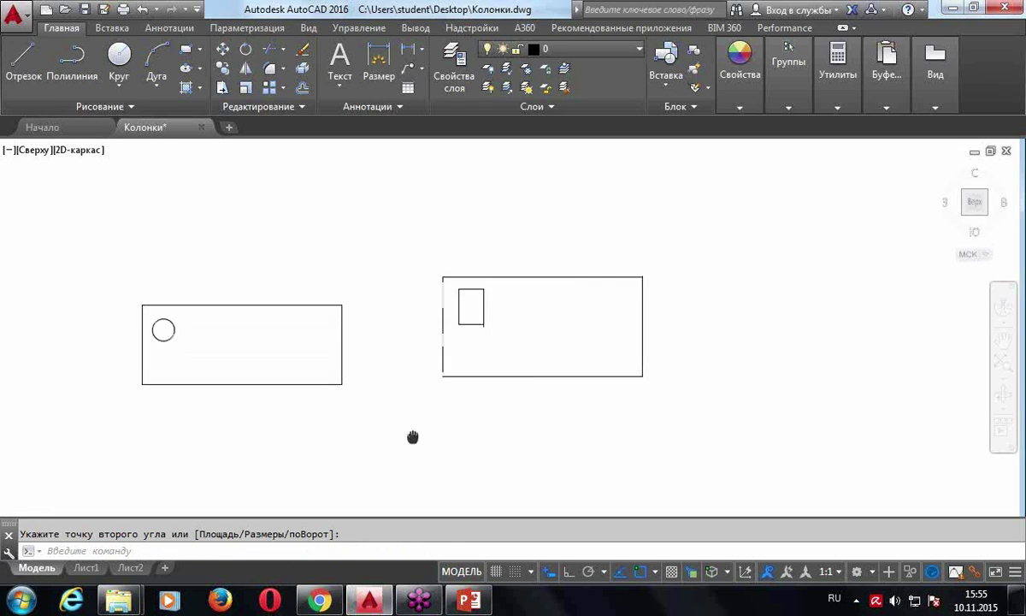
Use BLOCK (Б) to define both rectangles as 'Д-блок 2', based at the outer lower-left corner
text(Б)
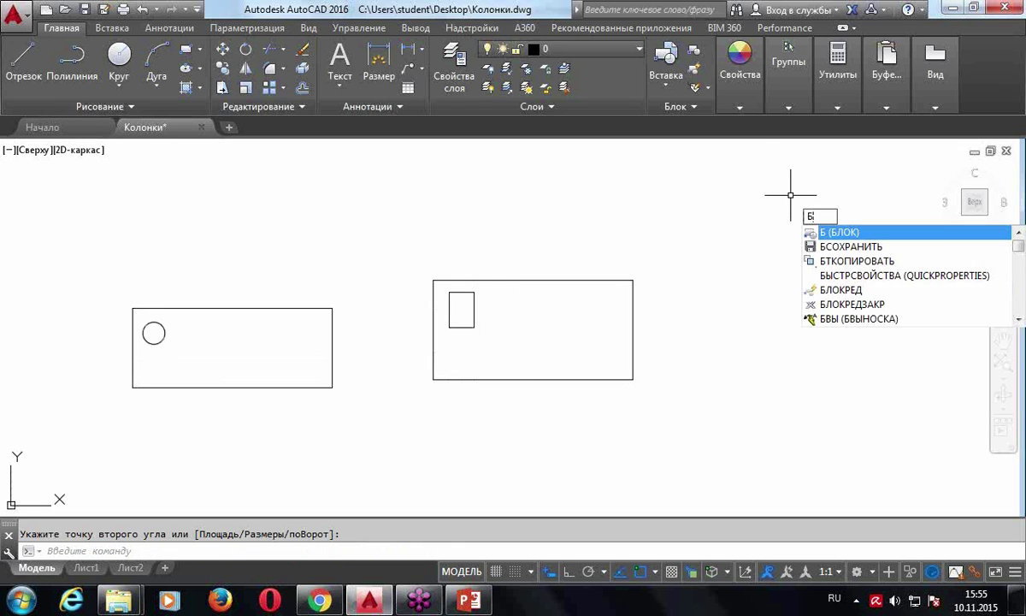
key(Return)
click(531, 201)
click(530, 201)
click(531, 201)
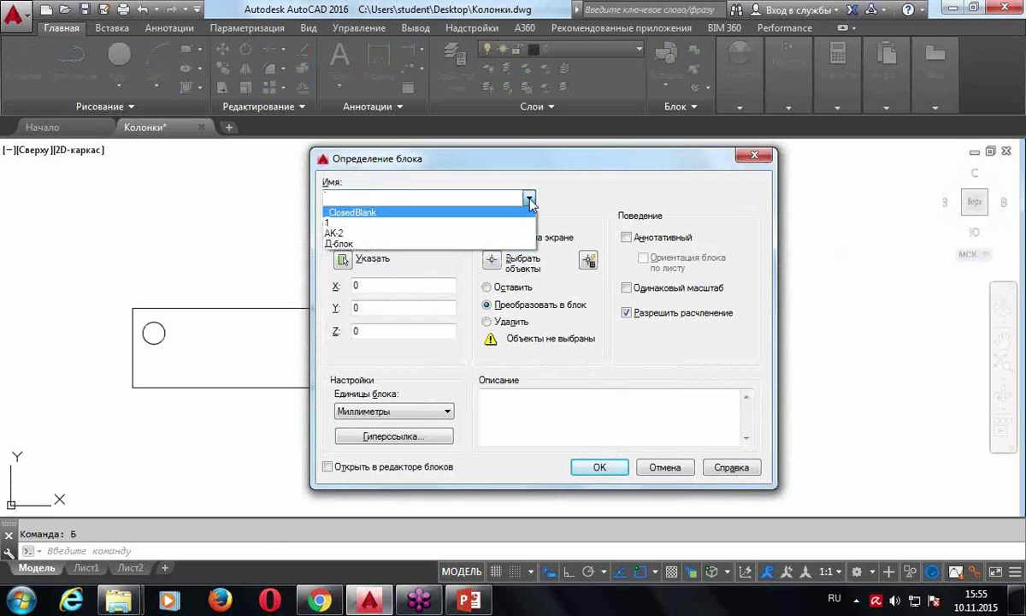
click(530, 201)
click(495, 261)
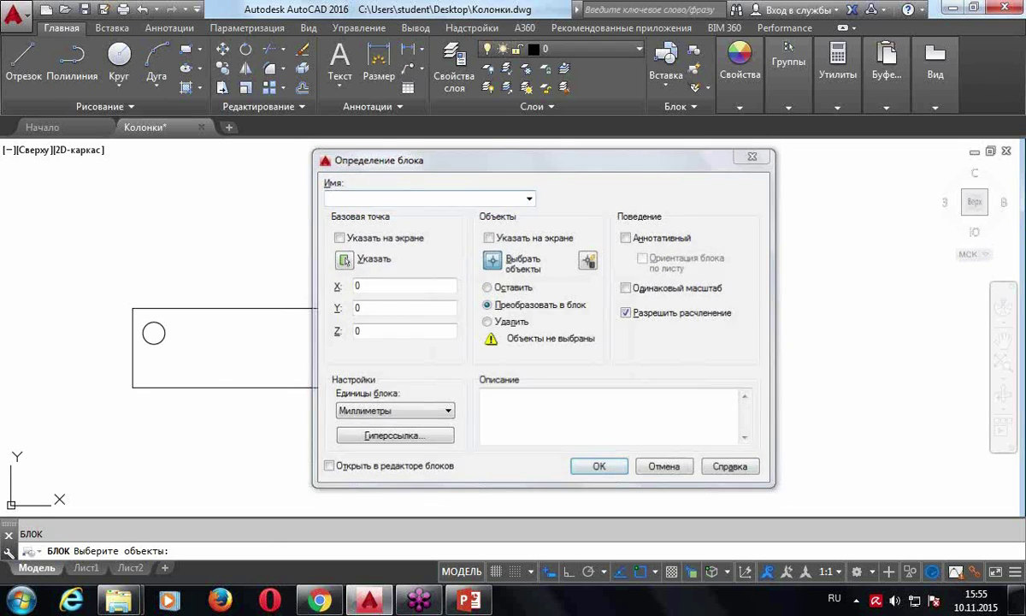
click(678, 414)
click(394, 221)
key(Return)
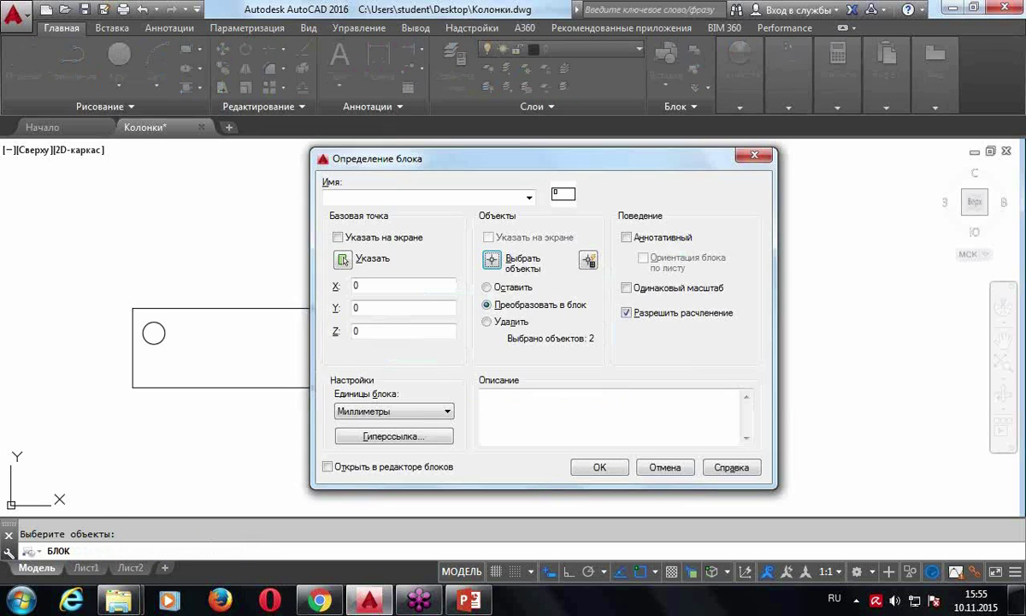
click(343, 260)
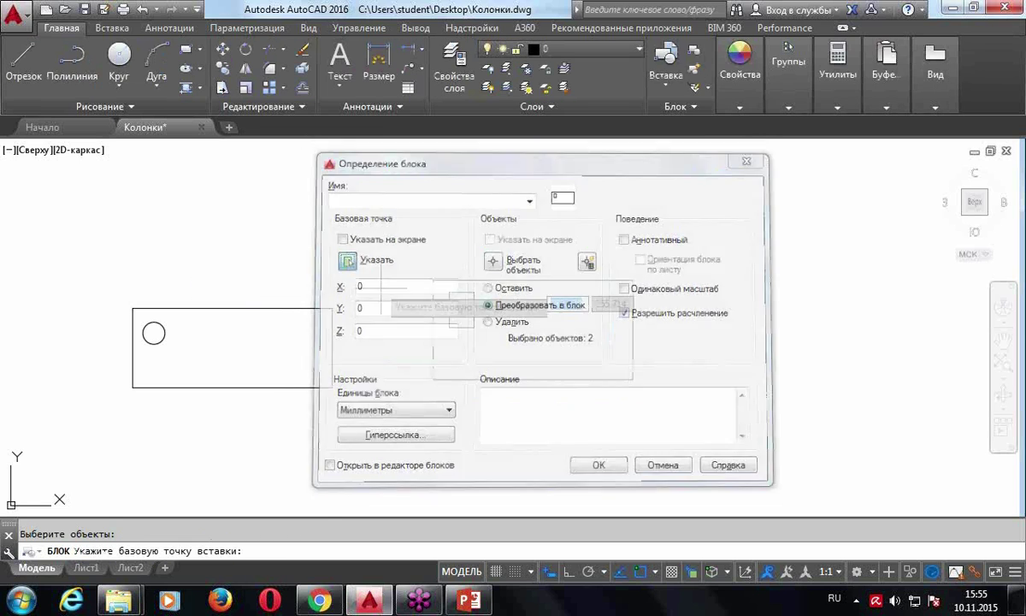
click(432, 379)
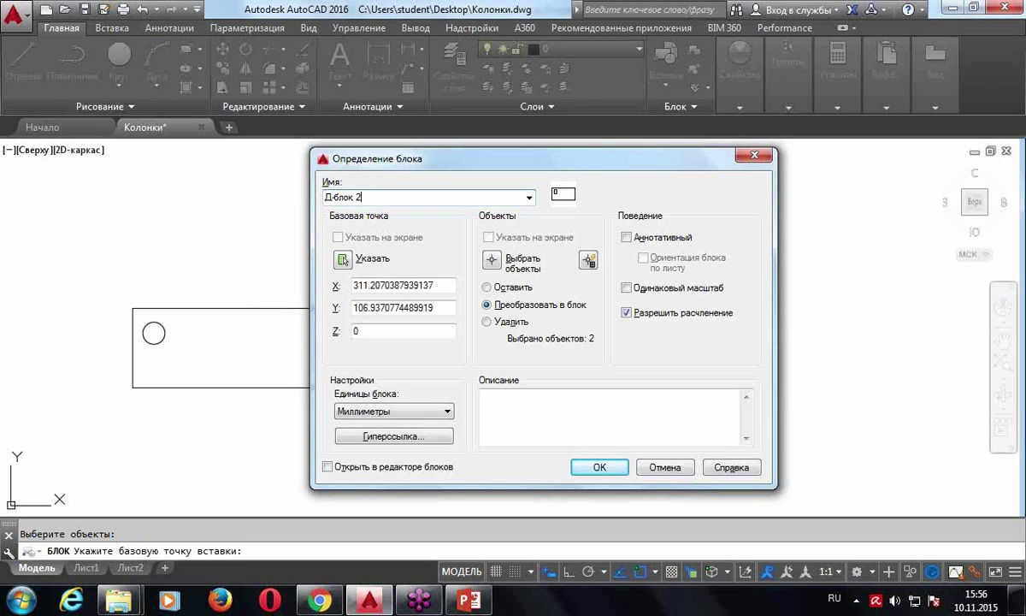
click(600, 467)
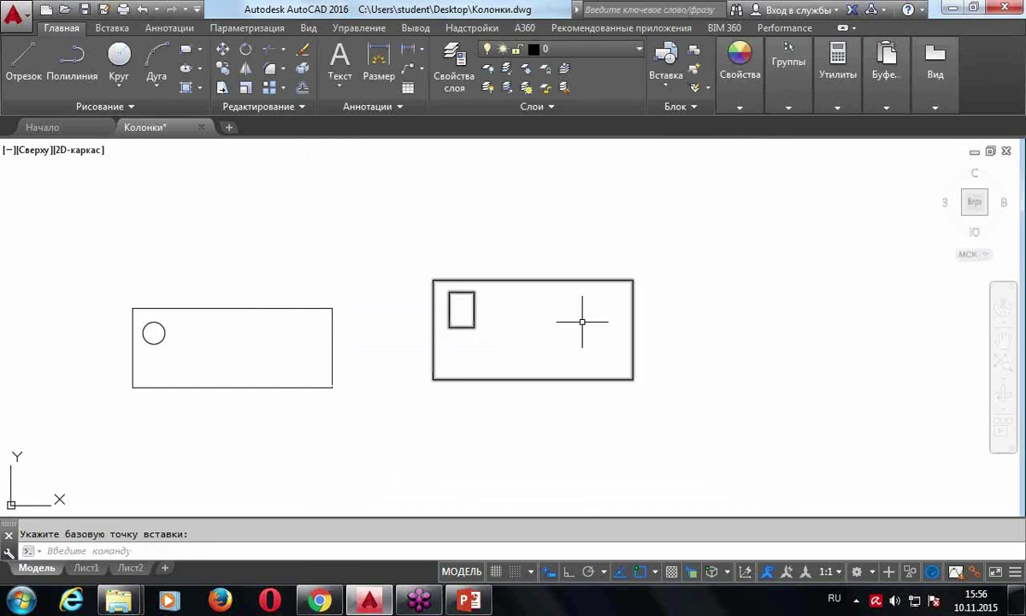
Open the Д-блок 2 definition in the block editor
double_click(510, 281)
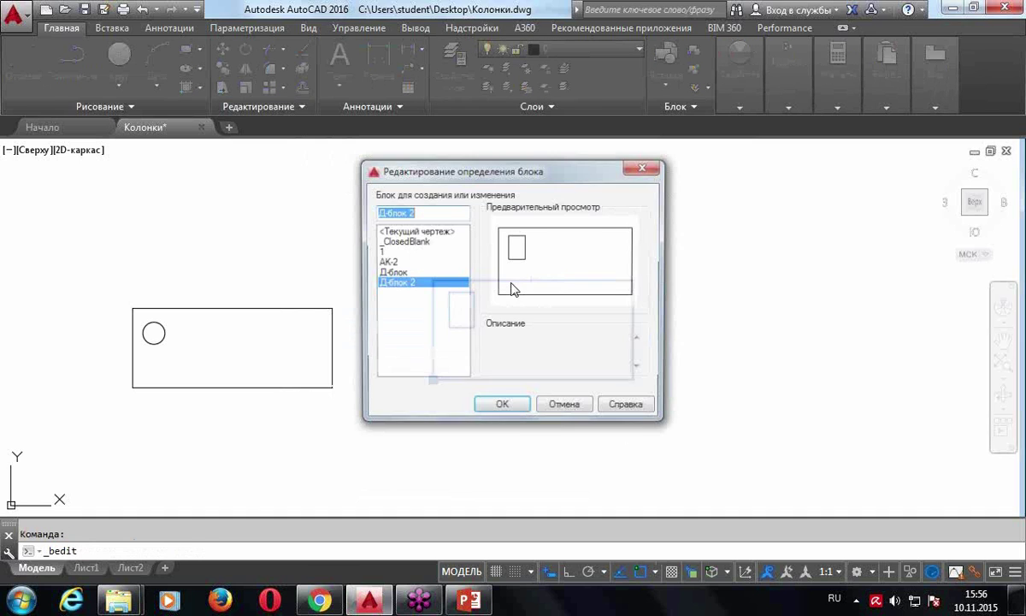
click(522, 406)
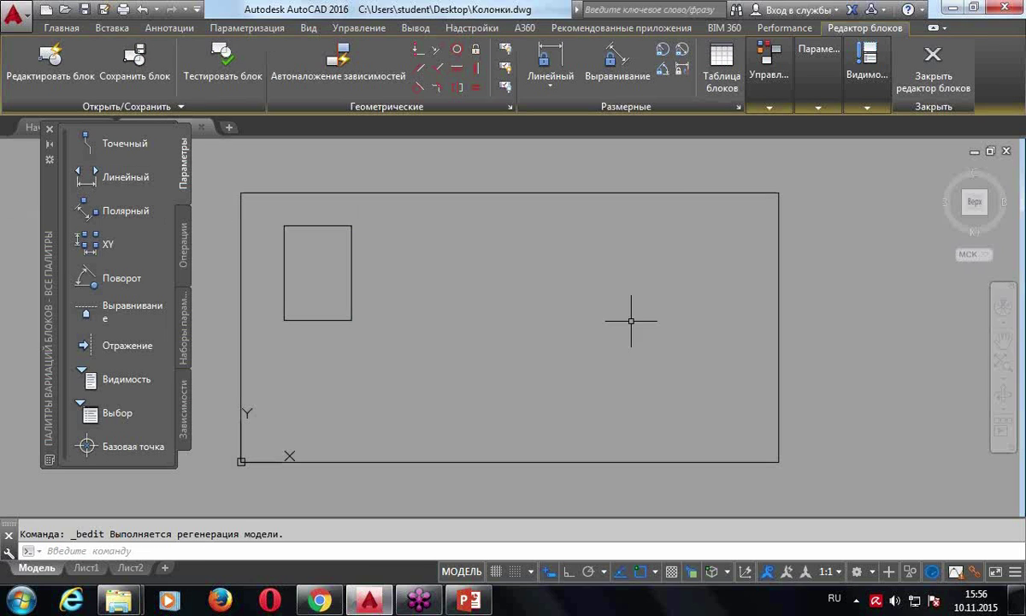
scroll(631, 321, down, 3)
scroll(582, 312, up, 1)
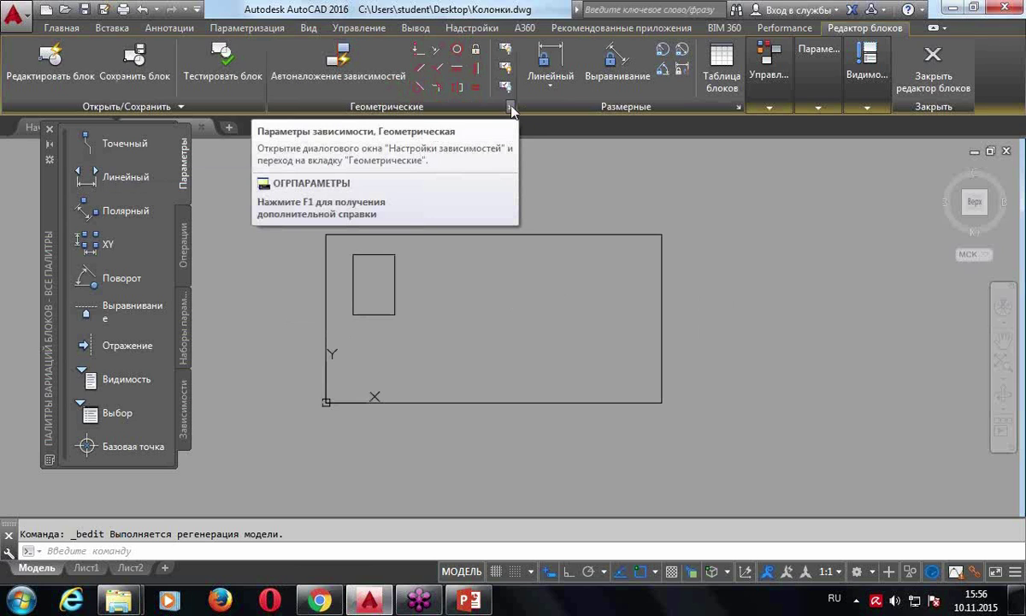
Auto Constrain both rectangles with a crossing window, adding 8 geometric constraints
click(338, 60)
click(730, 447)
click(238, 181)
key(Return)
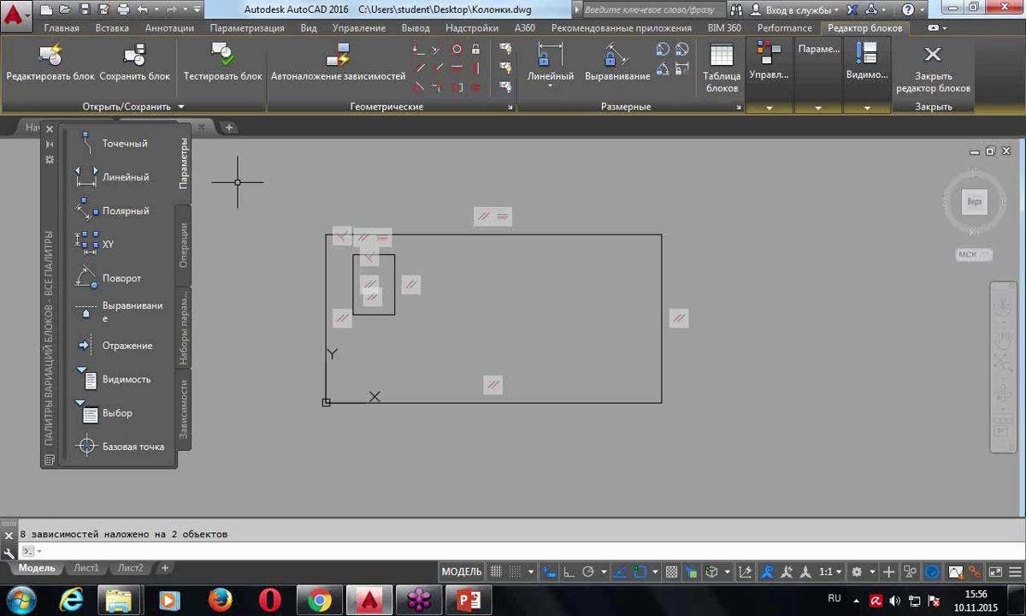
Add a linear constraint g1=100 across the outer rectangle's bottom edge
click(550, 62)
click(325, 402)
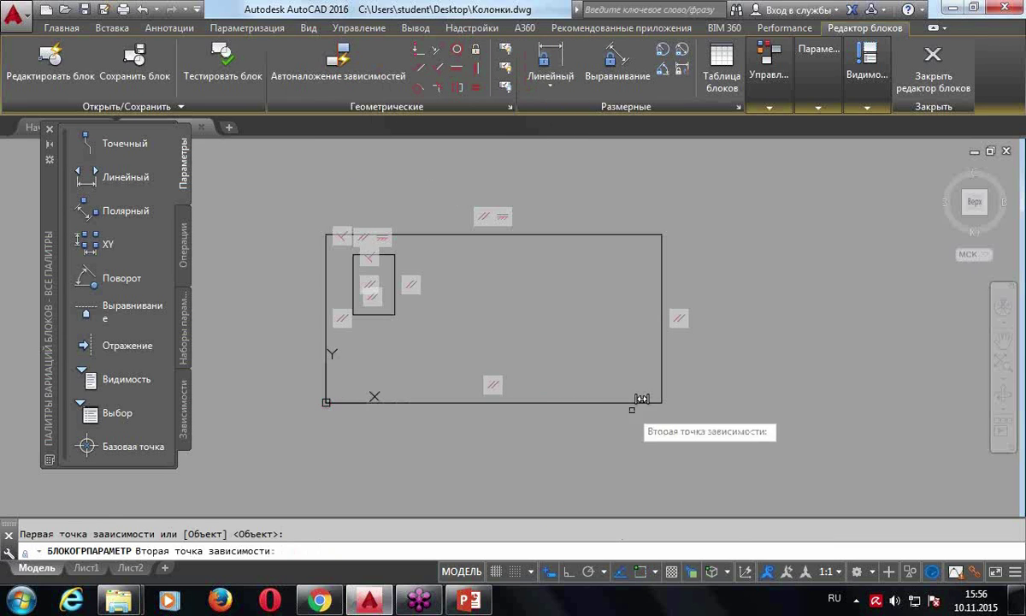
click(662, 403)
click(660, 451)
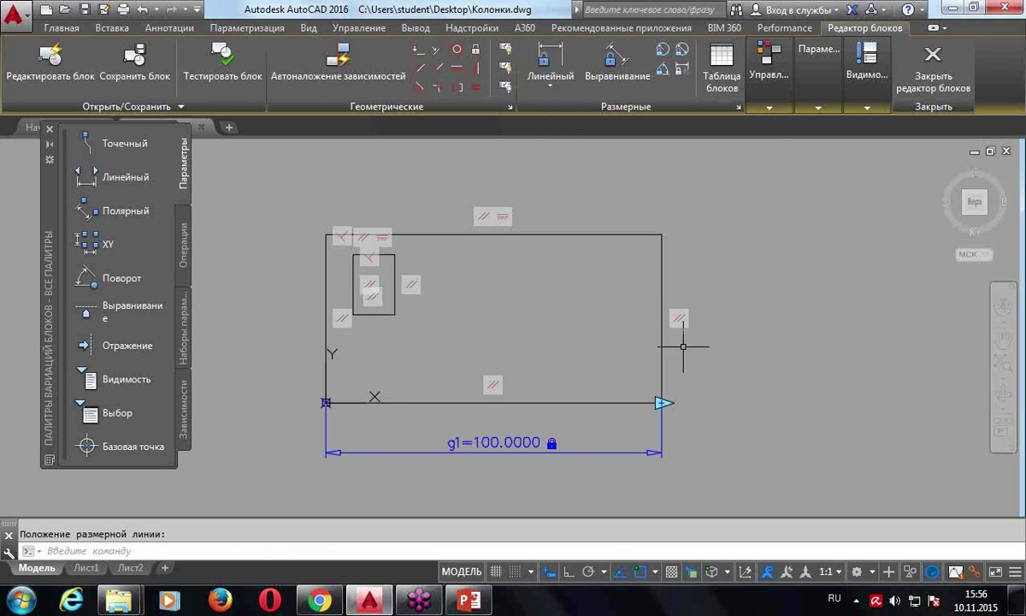
middle_drag(682, 344, 687, 313)
key(Escape)
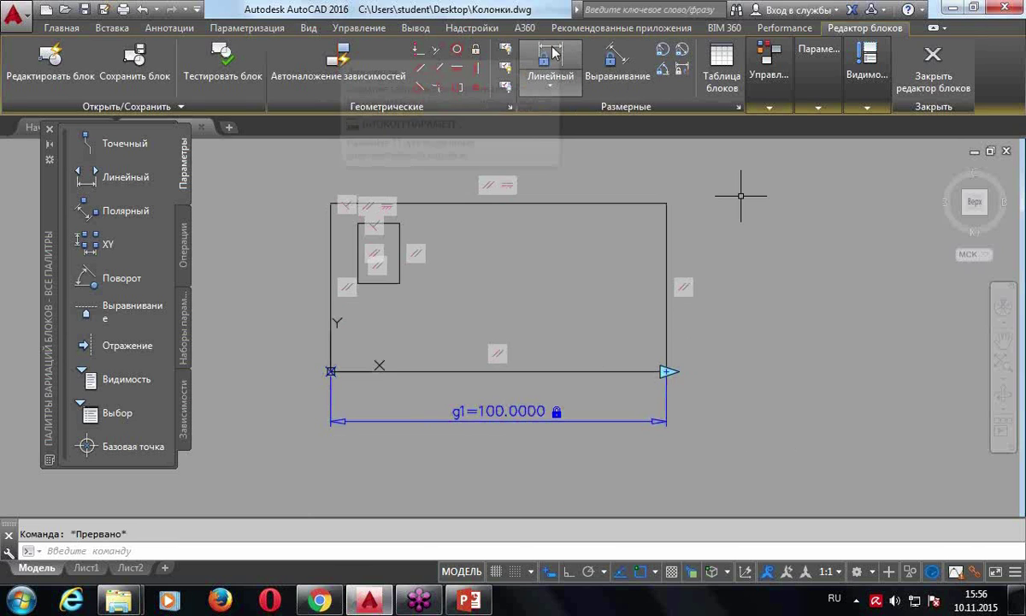
Add a linear constraint g2=50 on the right edge, choosing the polyline
click(553, 55)
click(678, 195)
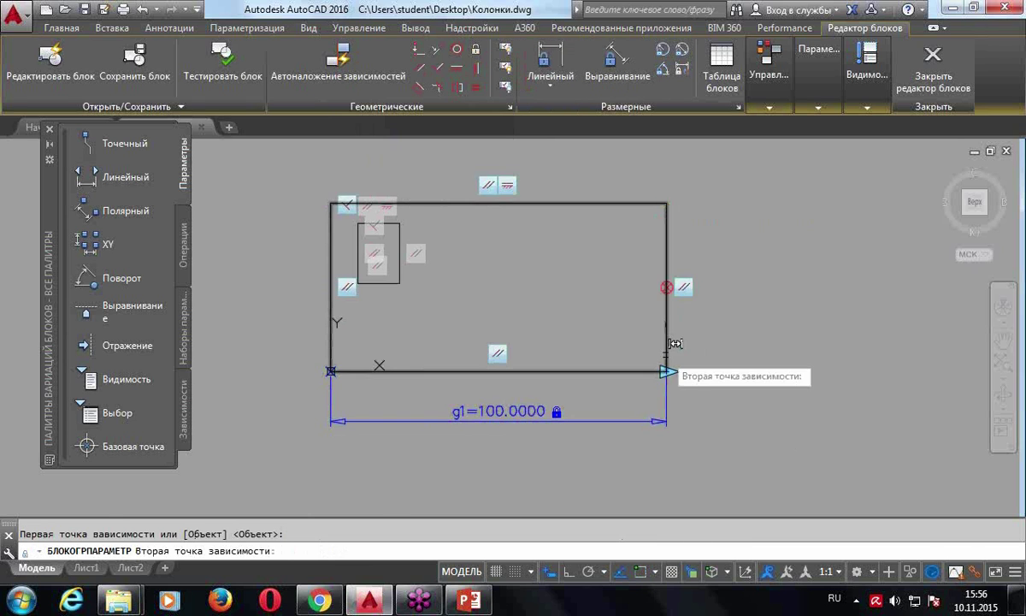
click(666, 366)
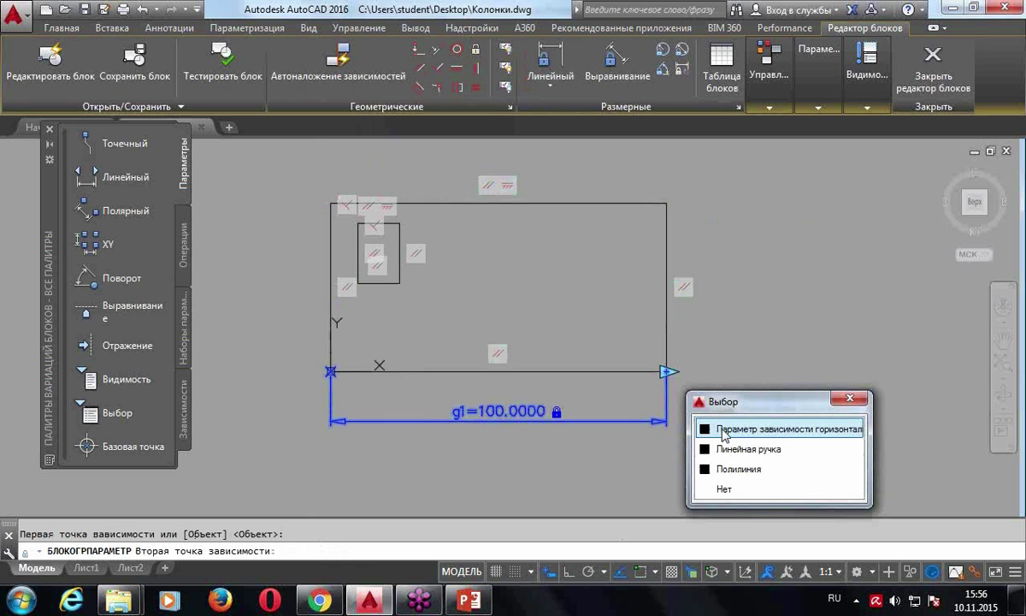
click(738, 469)
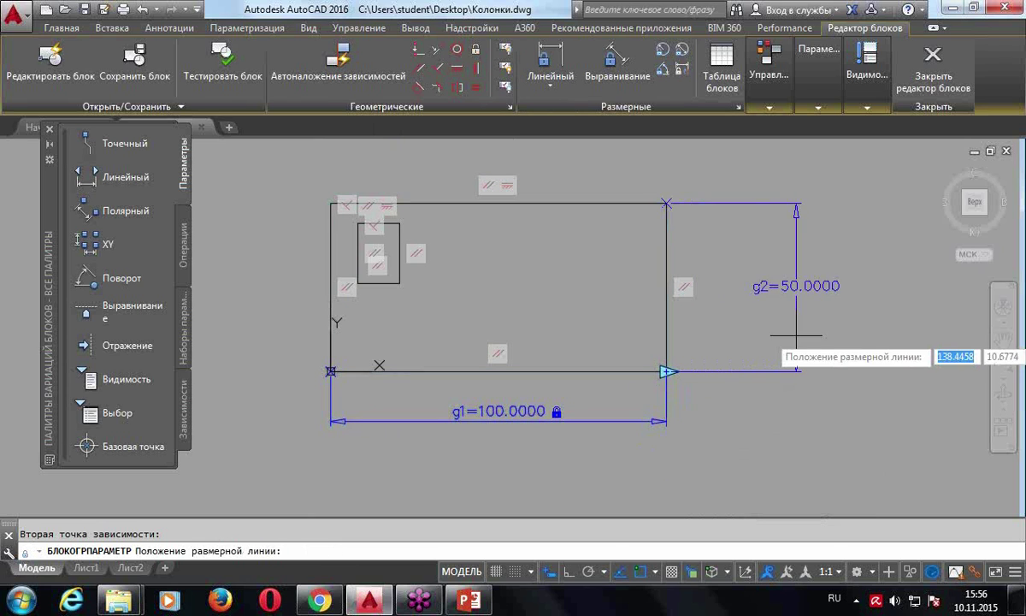
click(754, 336)
middle_drag(791, 366, 756, 364)
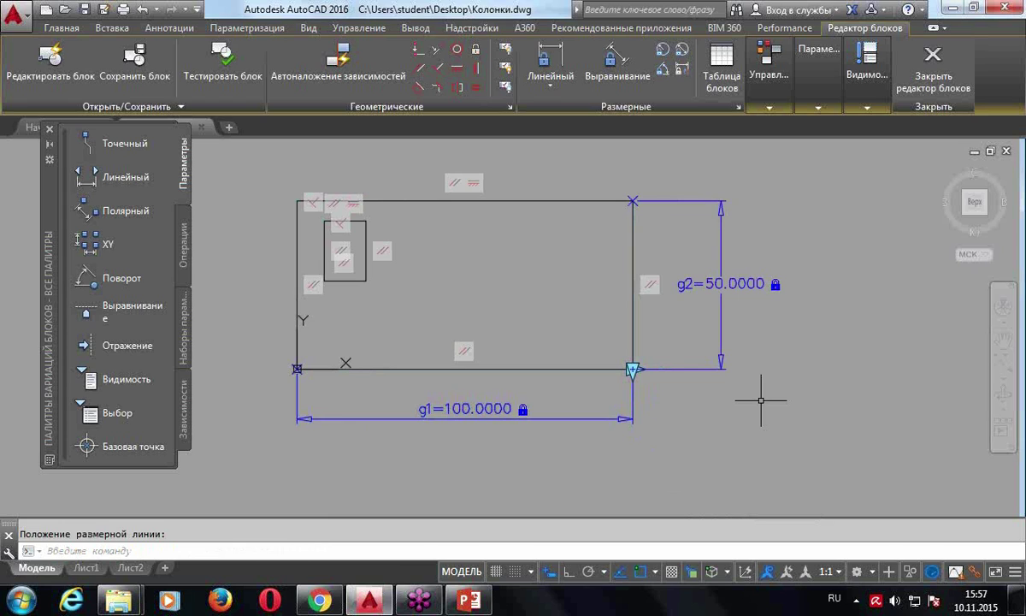
scroll(722, 366, down, 1)
scroll(766, 410, up, 1)
middle_drag(757, 411, 743, 416)
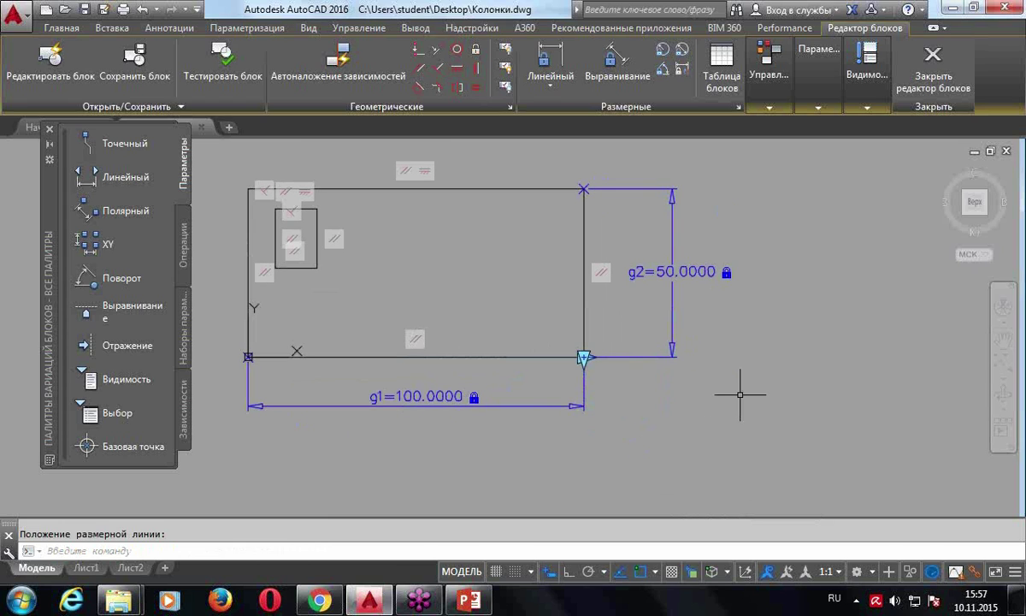
click(679, 294)
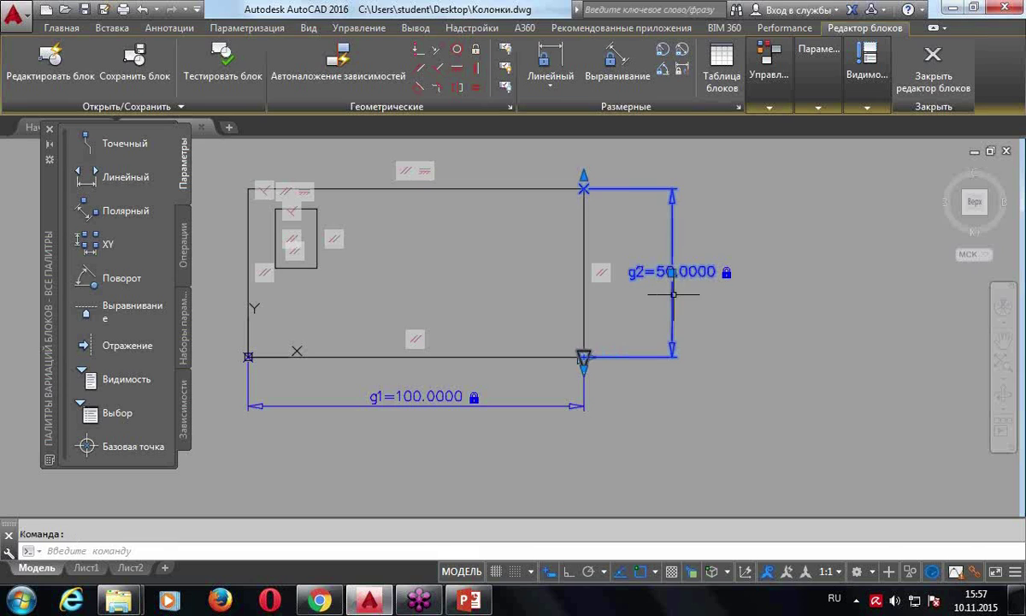
Review the g1 and g2 constraint properties, then save and close the block editor
click(494, 405)
key(ctrl+1)
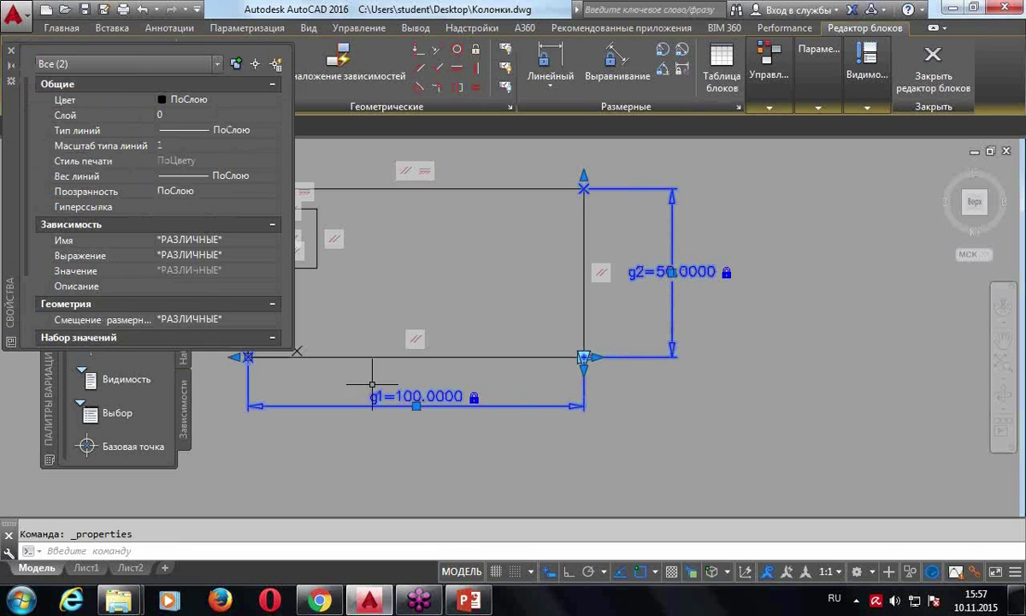
key(Escape)
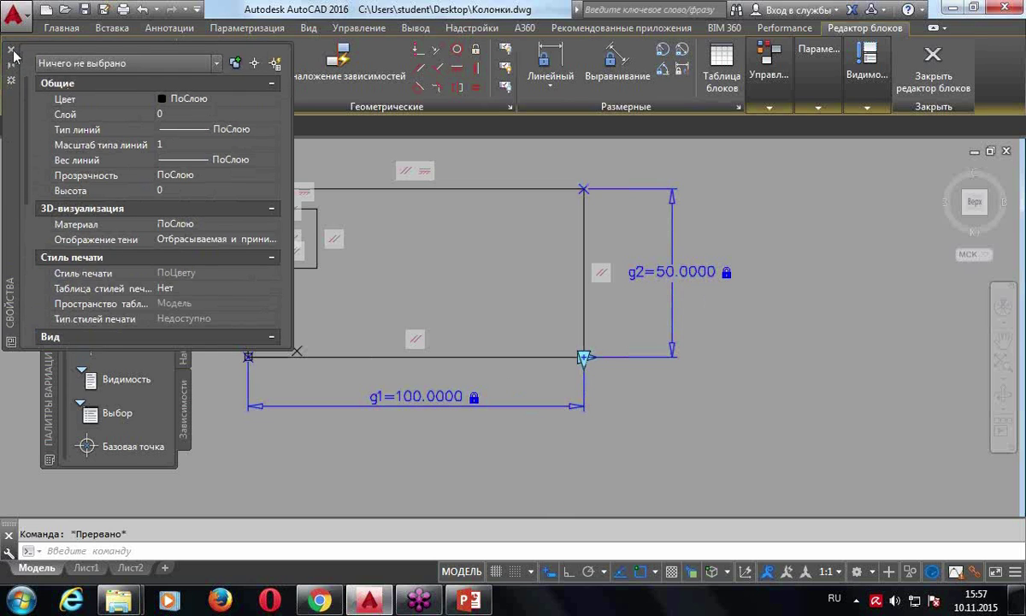
click(11, 50)
click(933, 58)
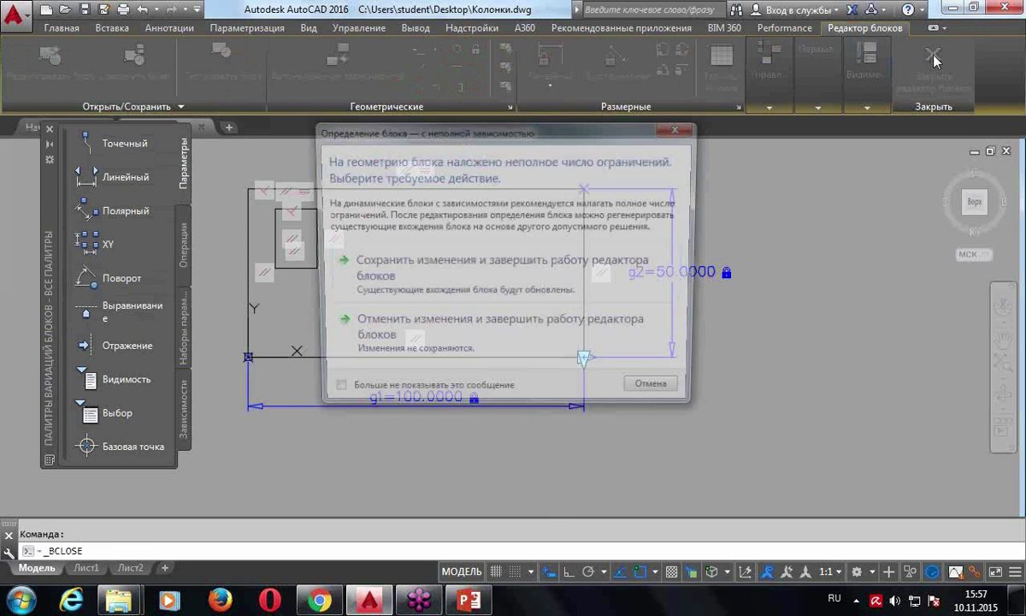
click(409, 259)
Stretch the rectangle block wider then narrower, and reopen its definition
click(547, 279)
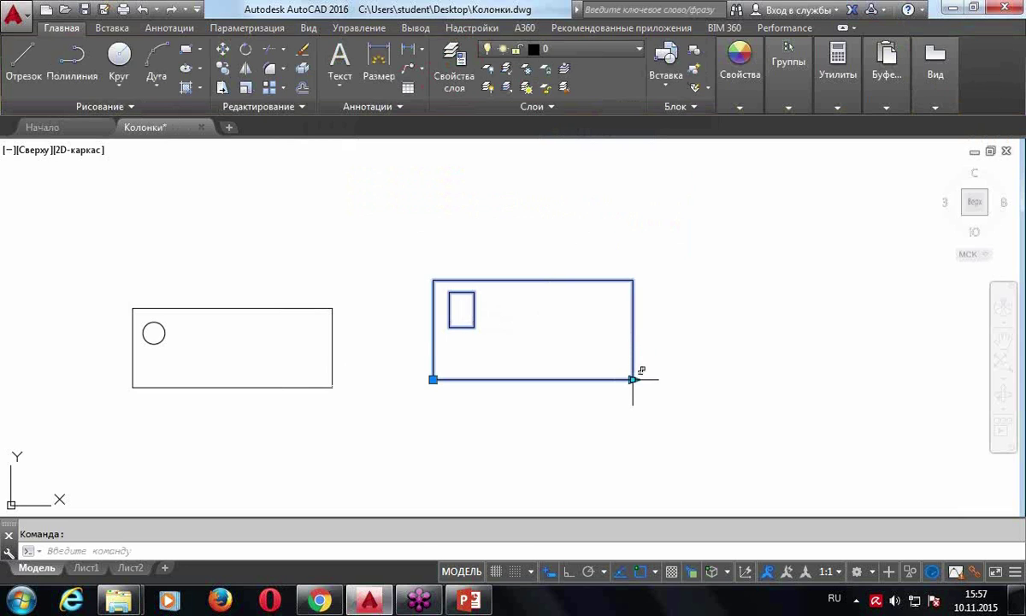
click(632, 379)
click(791, 382)
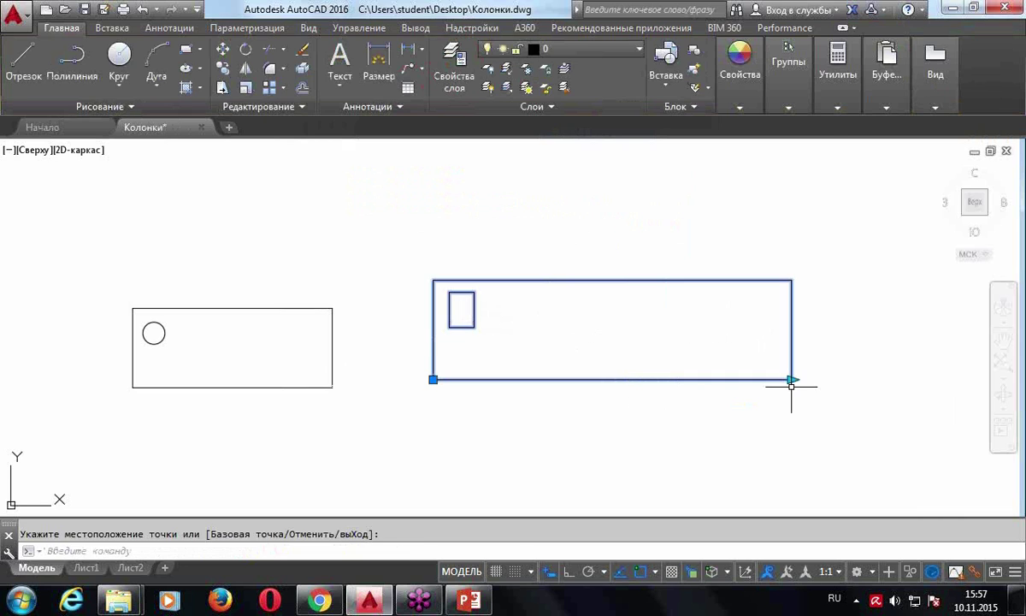
click(792, 379)
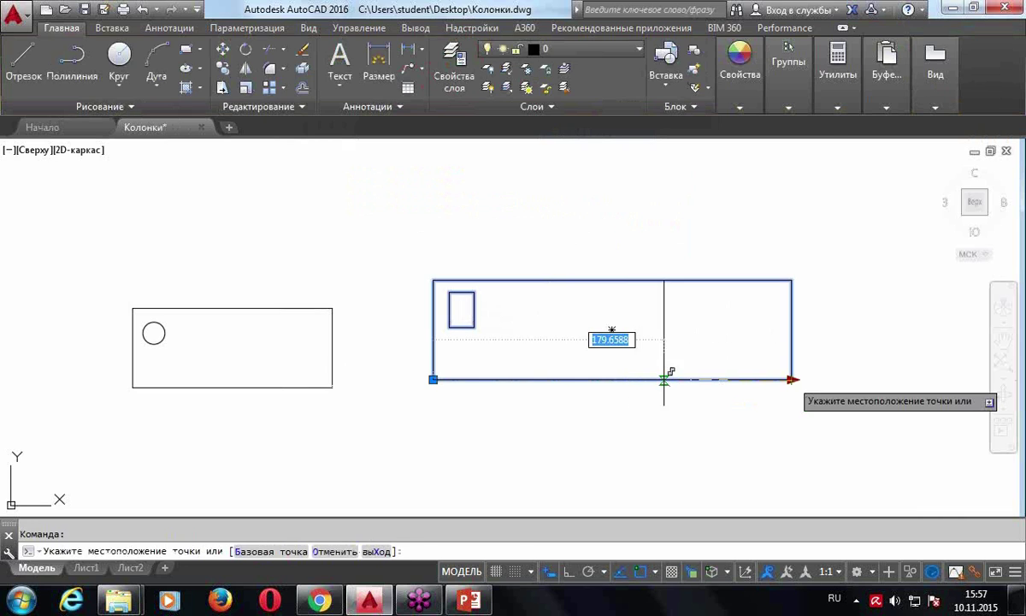
click(552, 379)
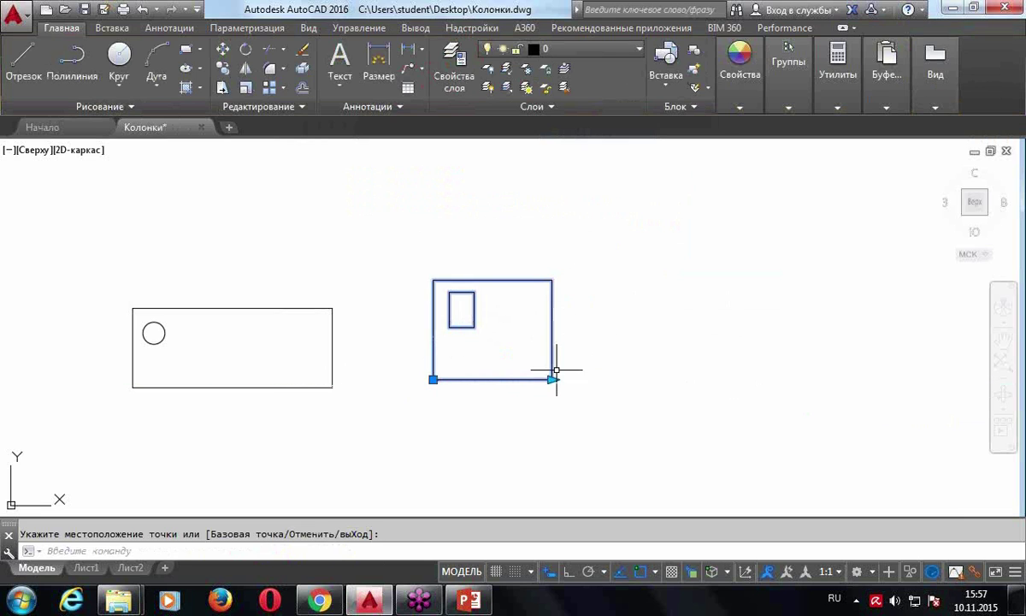
key(Escape)
double_click(518, 280)
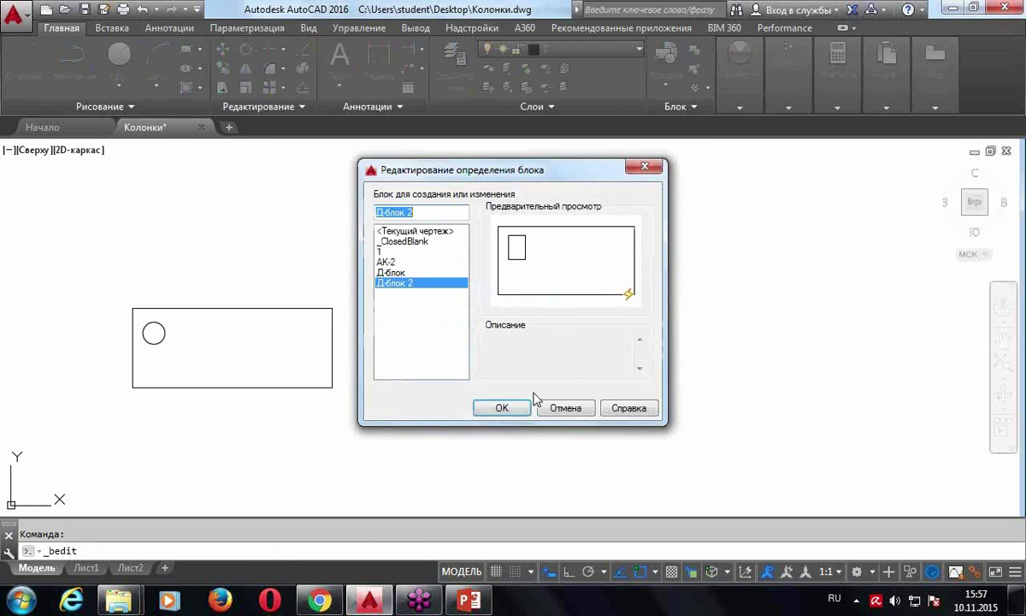
Open Д-блок 2 in the block editor and drag the g2 height dimension line to a new offset
click(502, 408)
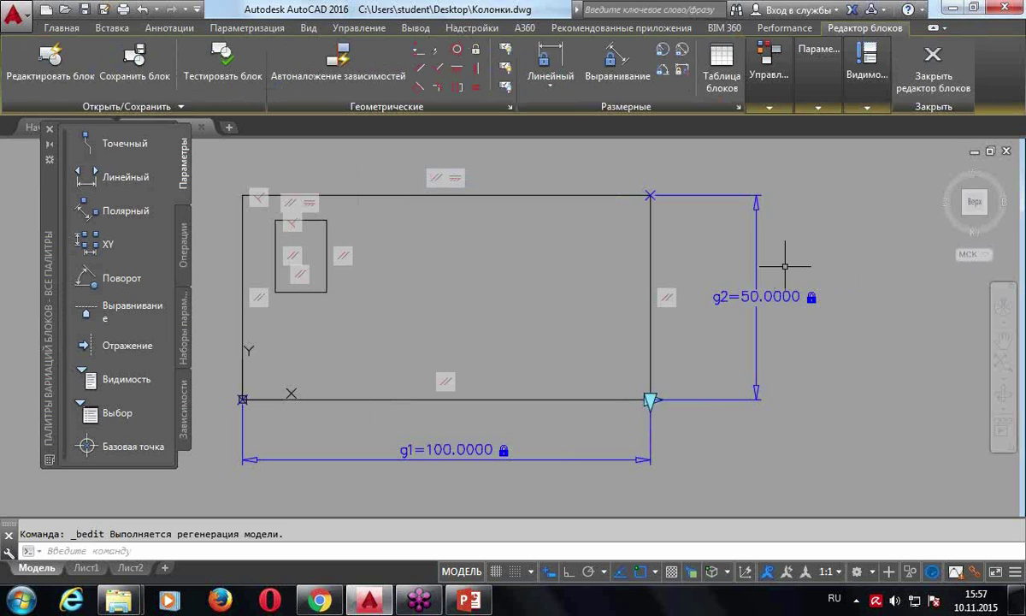
click(763, 291)
click(756, 297)
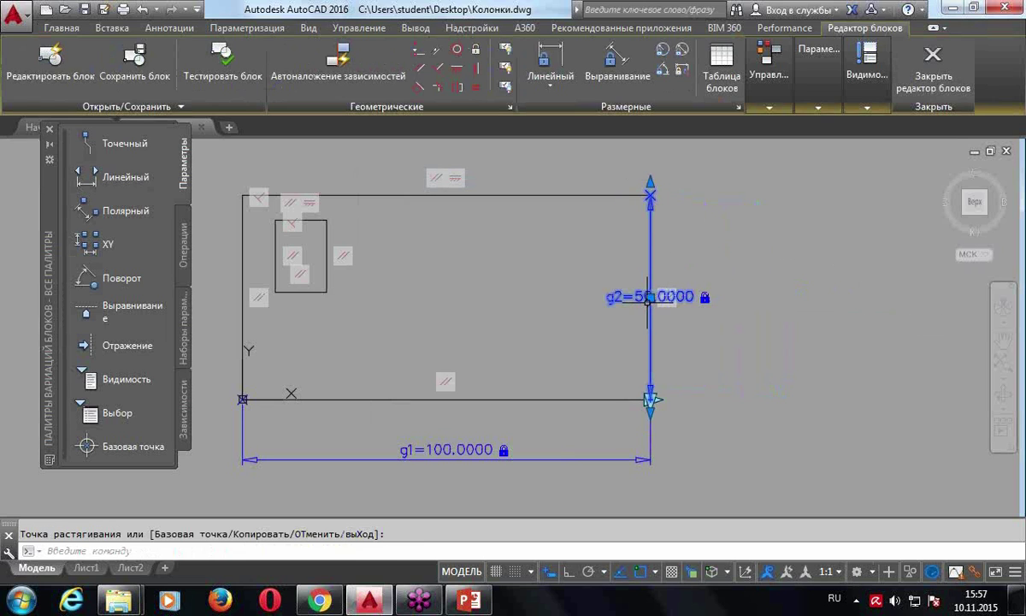
click(717, 296)
key(Escape)
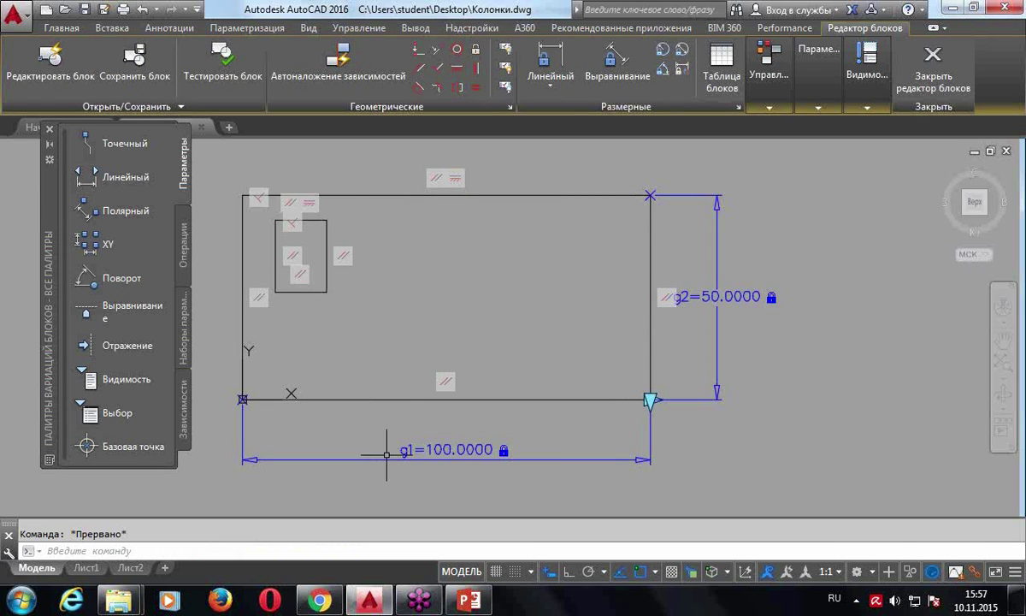
Save the block changes and widen the rectangle block in the drawing to test it
click(933, 61)
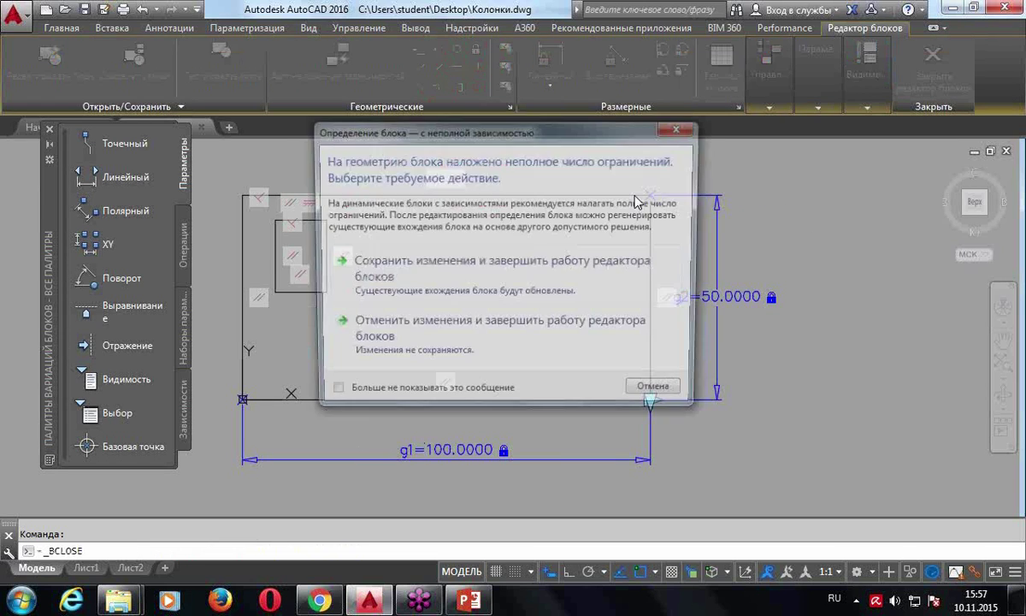
click(483, 274)
click(516, 279)
click(554, 379)
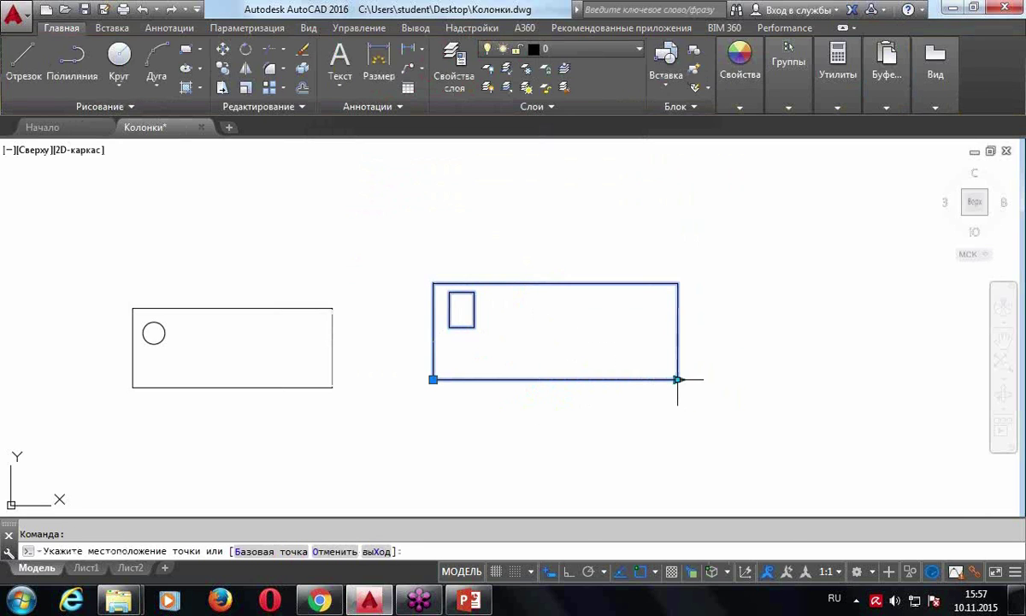
click(678, 379)
key(Escape)
Reopen Д-блок 2 in the block editor and select the g1 parameter
double_click(643, 280)
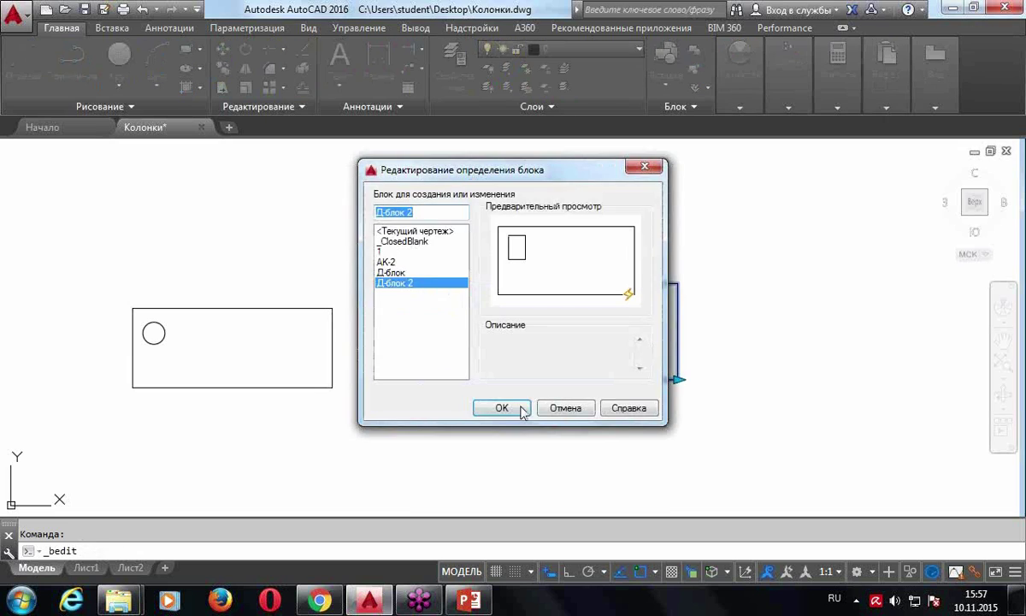
click(524, 405)
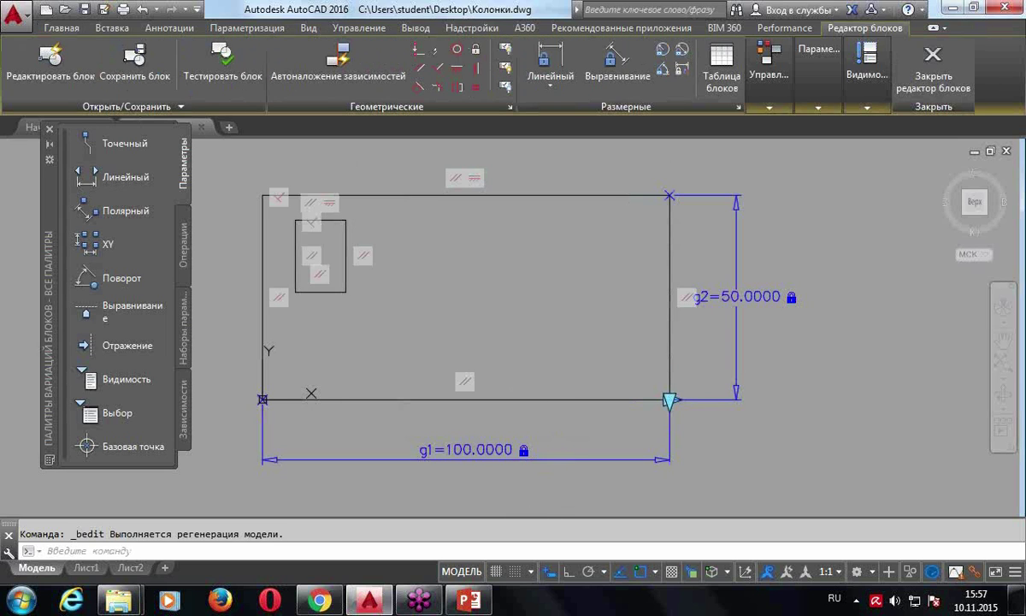
click(539, 460)
Set Number of Grips to 0 for both the g1 and g2 parameters
click(739, 274)
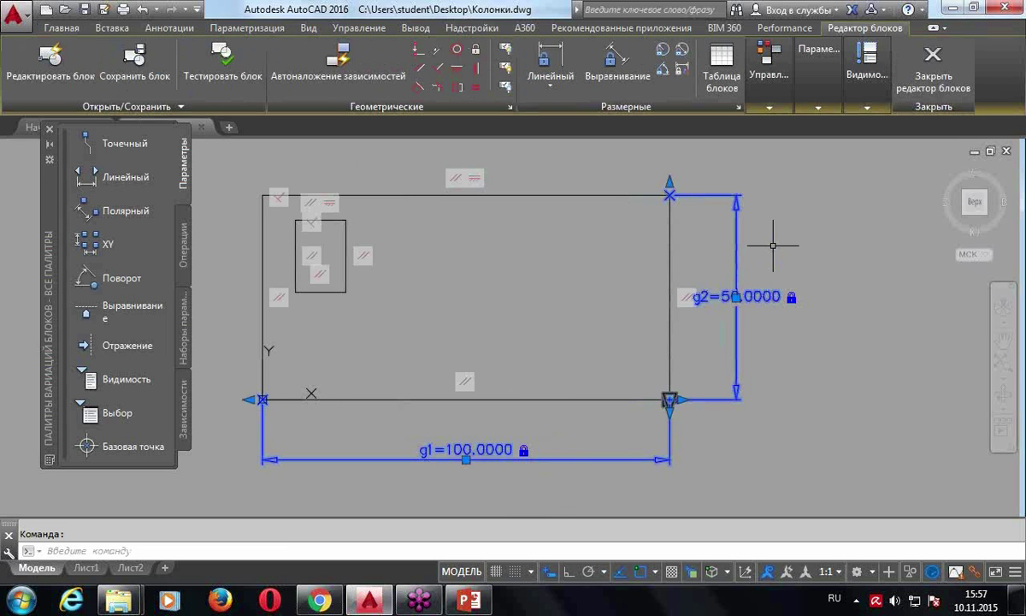
key(ctrl+1)
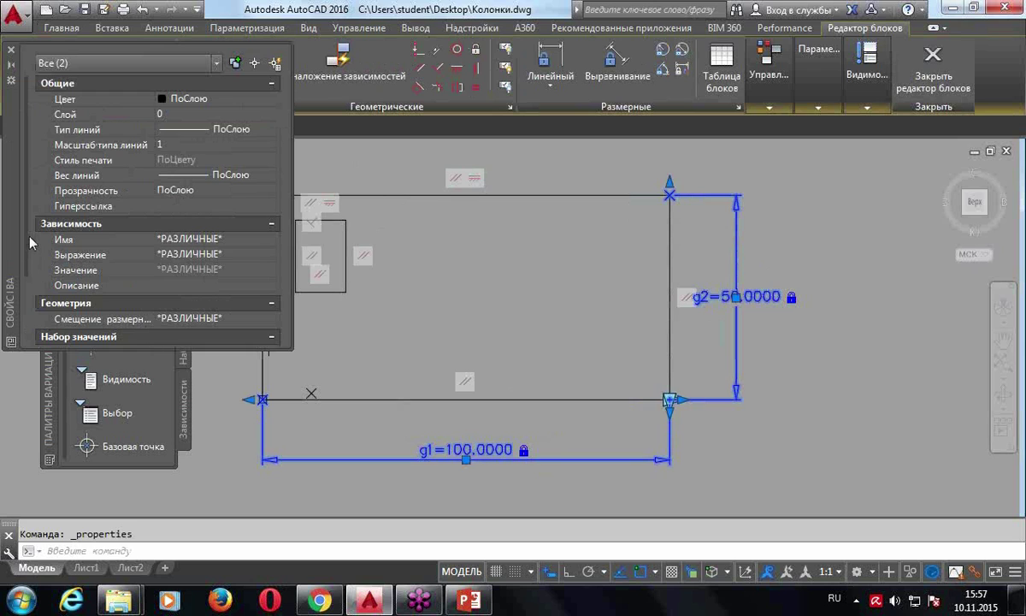
scroll(27, 291, down, 5)
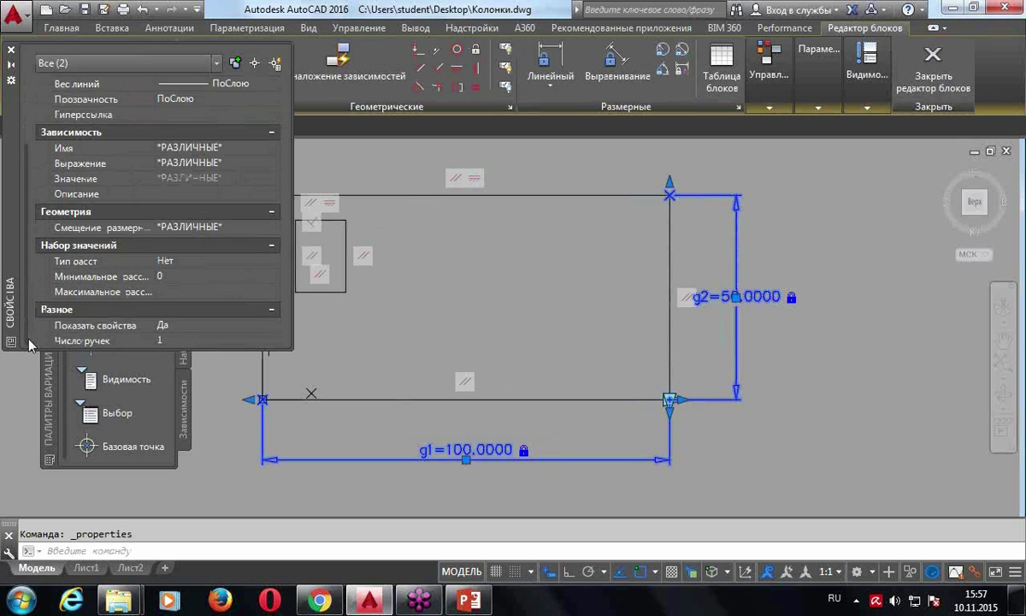
scroll(26, 318, down, 1)
click(266, 325)
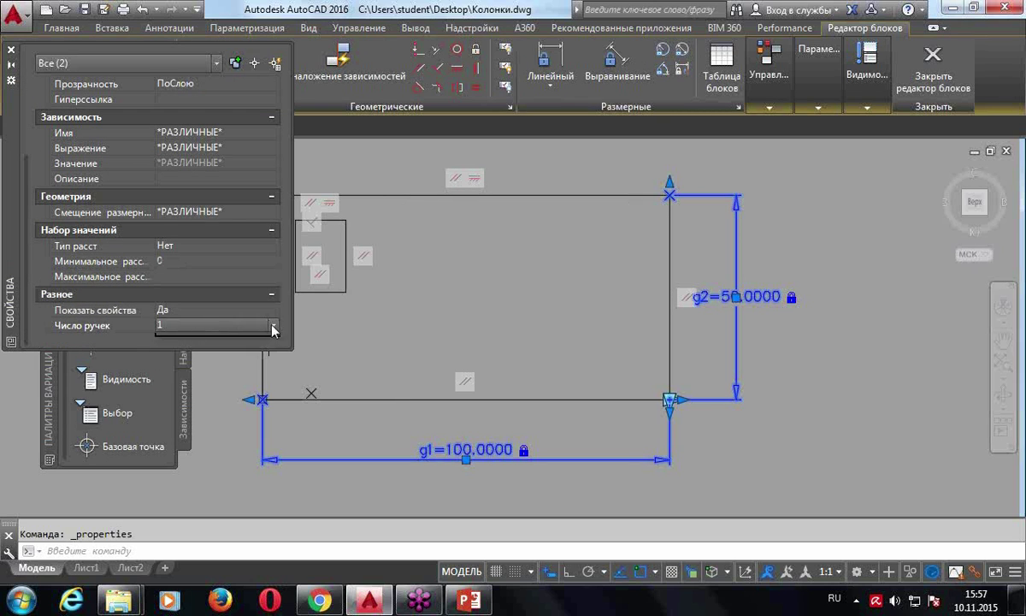
click(214, 343)
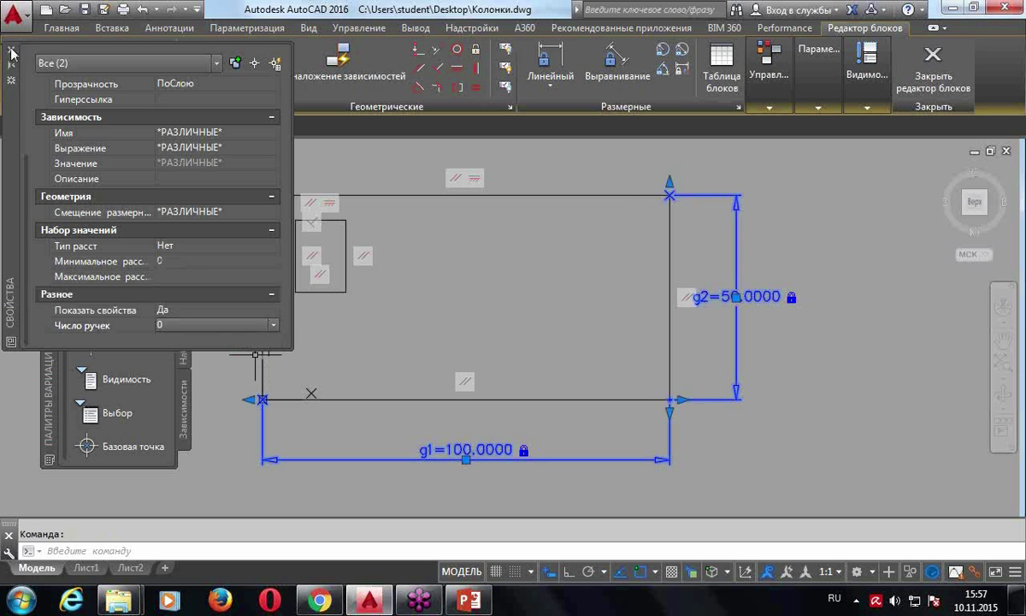
click(11, 53)
Save the block, return to the drawing and check the block shows no size grips
click(930, 69)
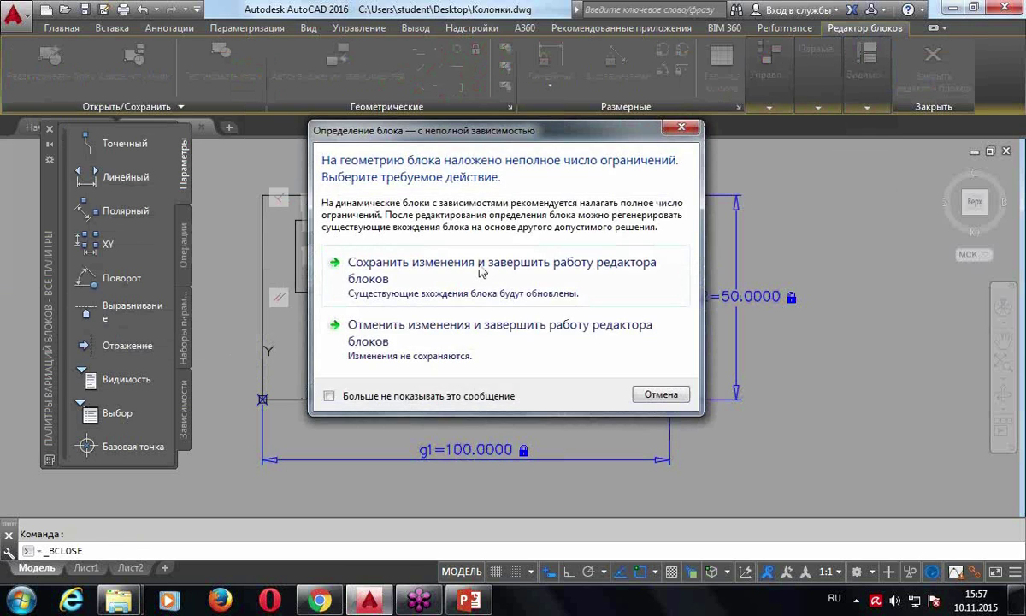
click(481, 271)
click(490, 279)
key(Escape)
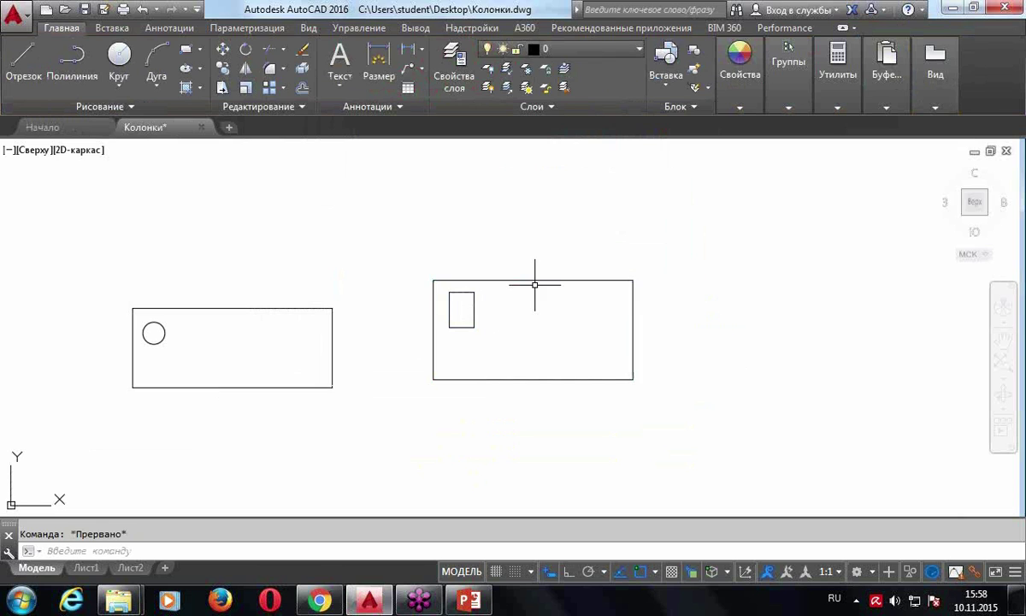
click(542, 280)
Reopen Д-блок 2 in the block editor and bring up the block authoring tools
key(Escape)
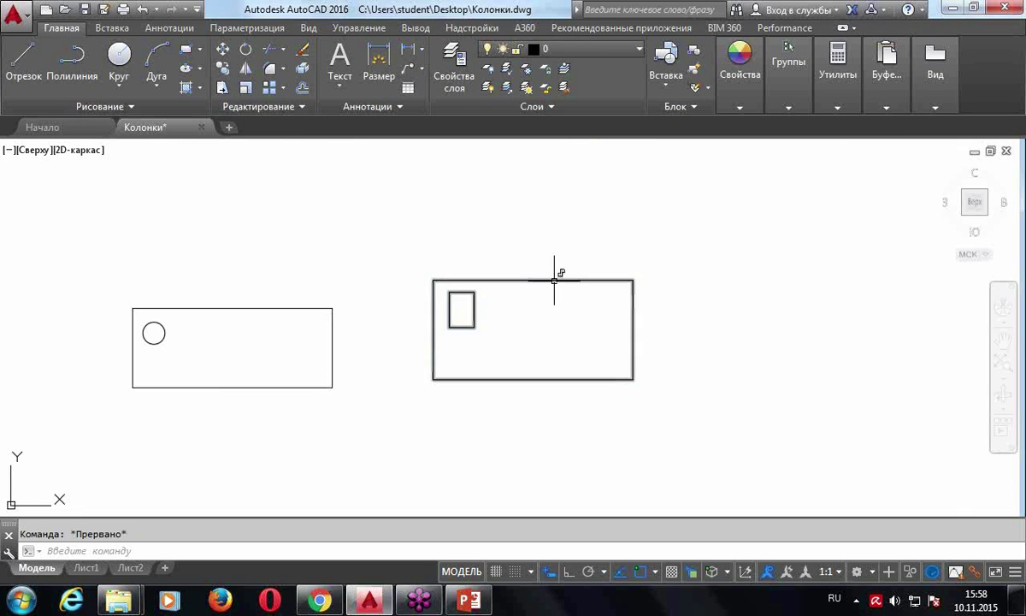
double_click(557, 279)
key(Return)
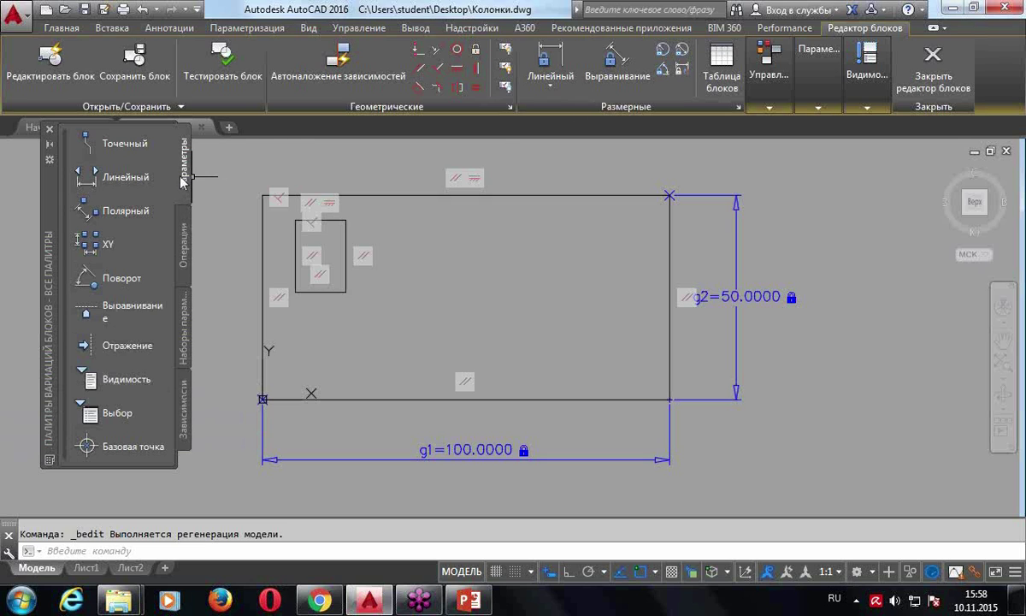
click(186, 244)
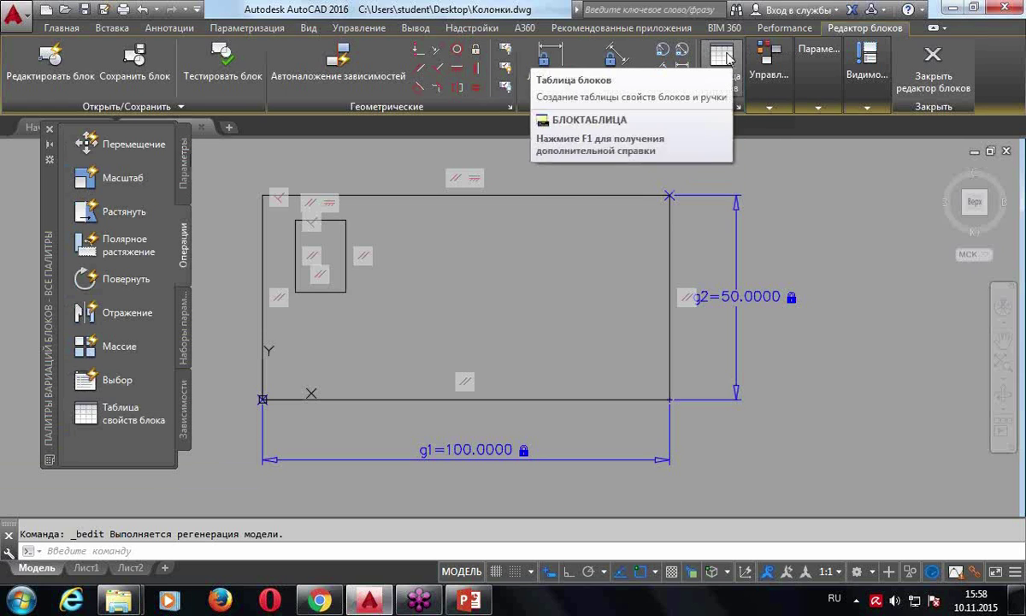
Place a Block Properties Table parameter inside the rectangle with default grips, leaving the table empty
click(433, 275)
key(Return)
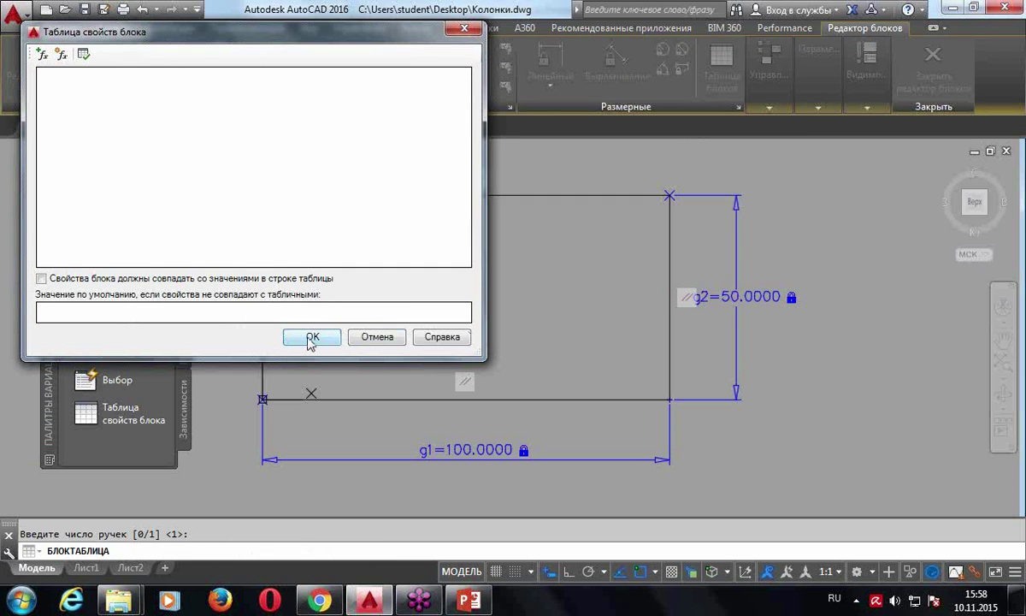
click(311, 336)
middle_drag(555, 318, 520, 314)
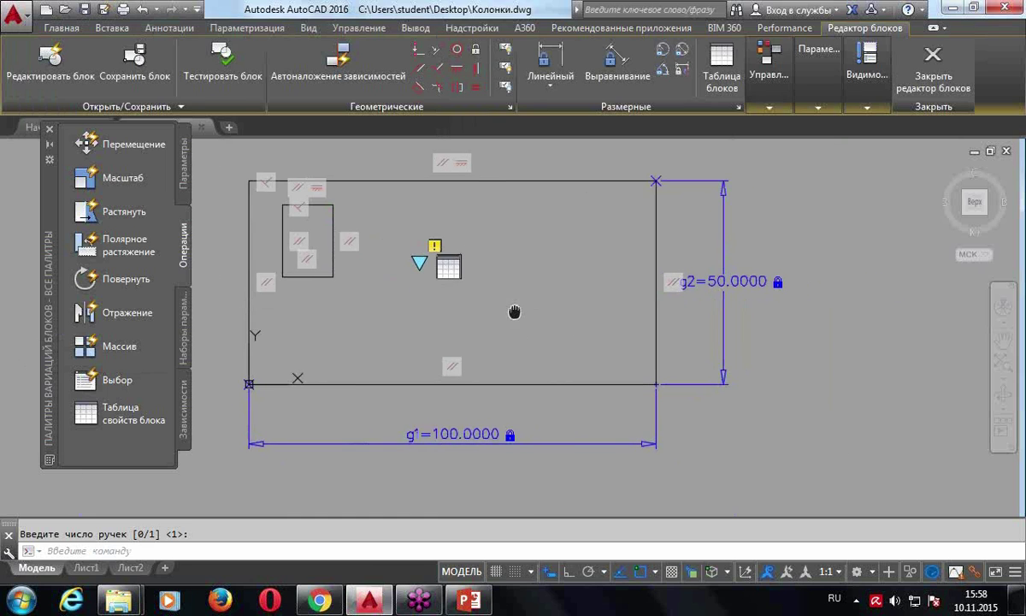
click(772, 51)
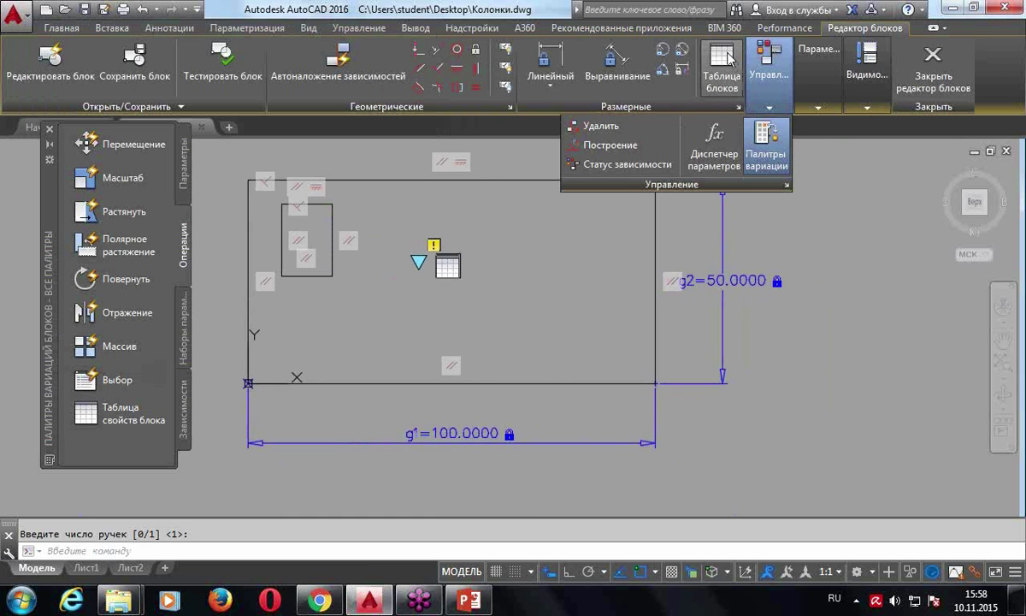
Show Д-блок 2's parameters (д1=100, д2=50) in the Parameters Manager and bring up the empty block properties table
click(714, 142)
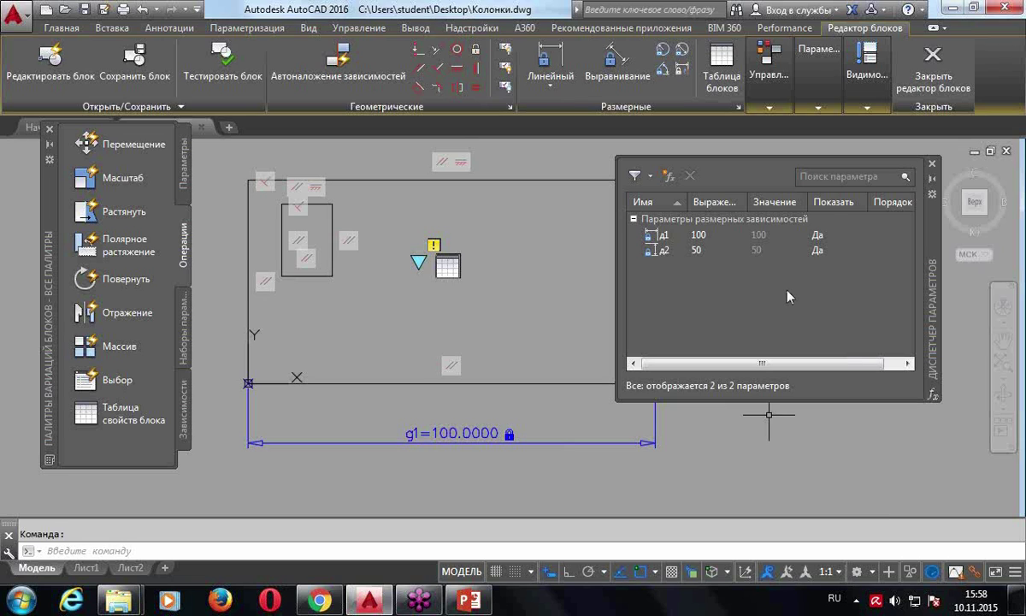
double_click(447, 264)
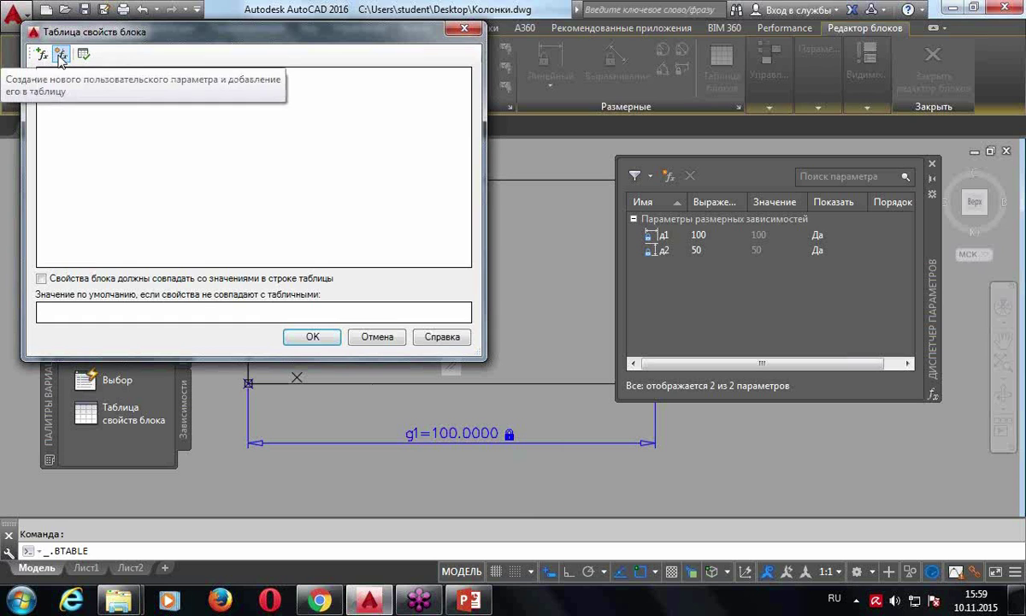
Add the existing д1 and д2 dimension parameters as the table's first two columns
click(41, 54)
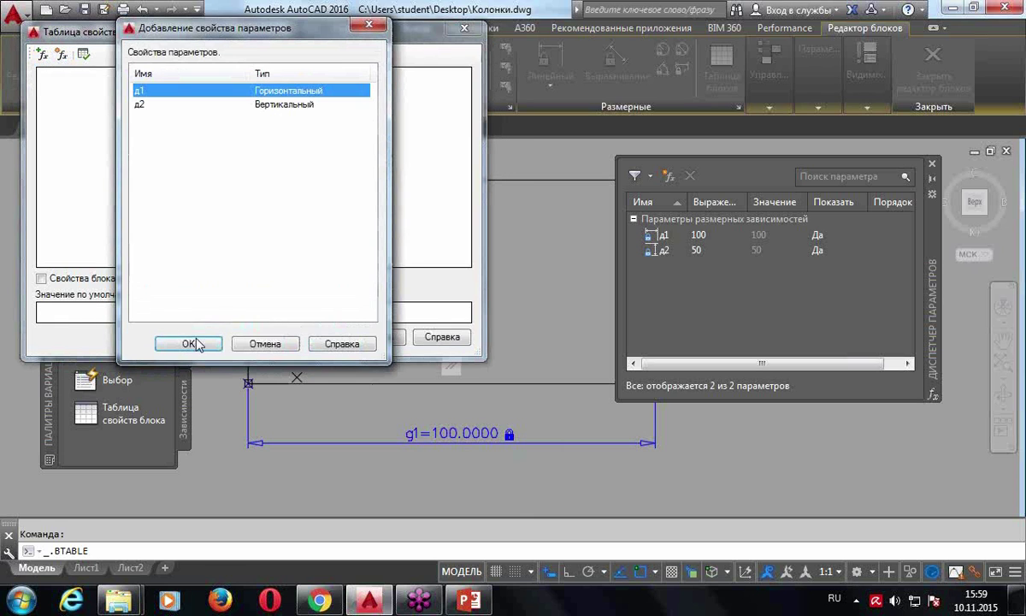
drag(331, 38, 763, 266)
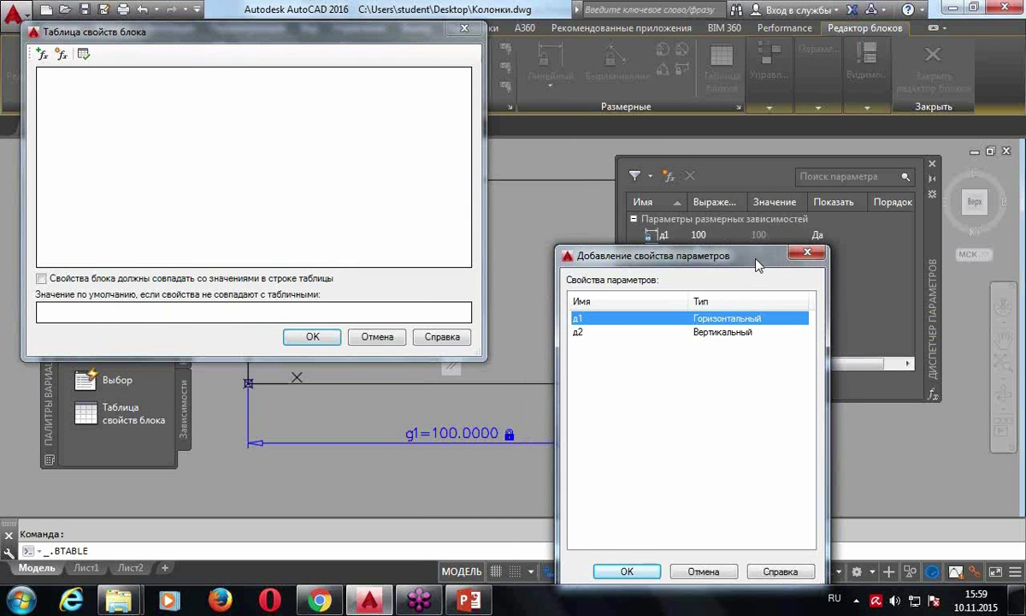
double_click(622, 325)
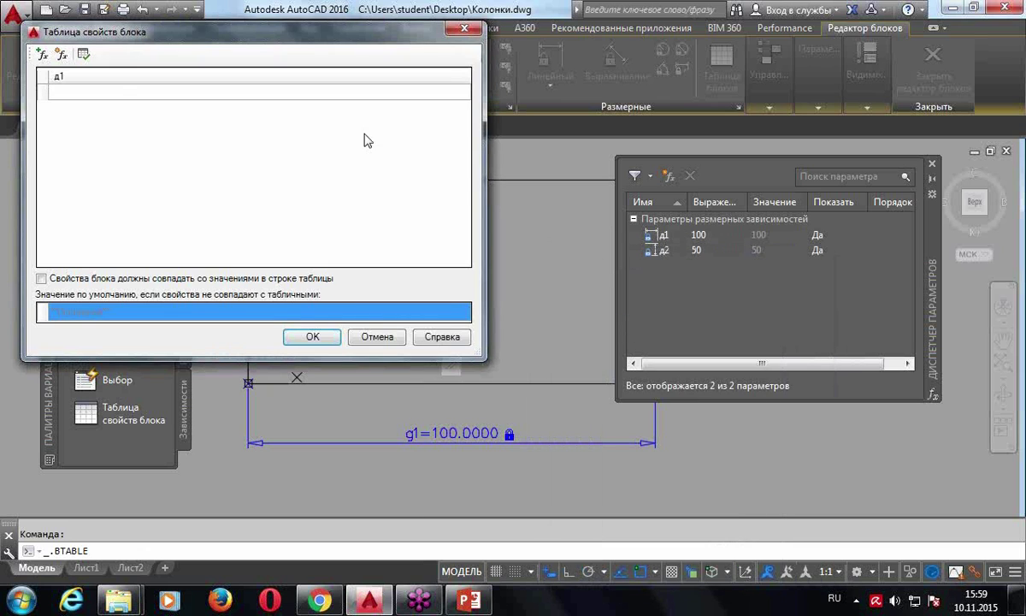
click(41, 54)
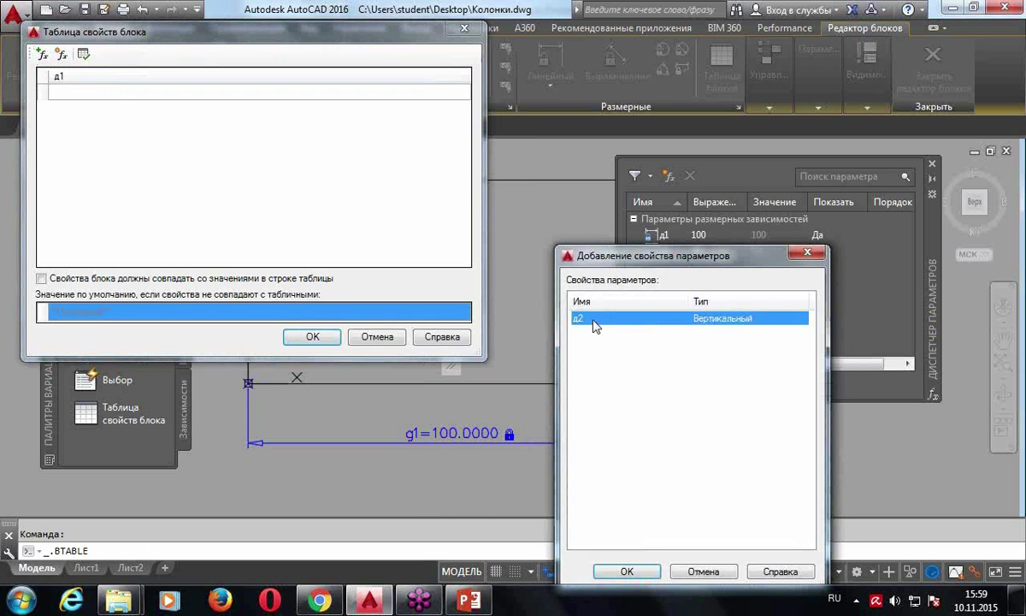
double_click(591, 324)
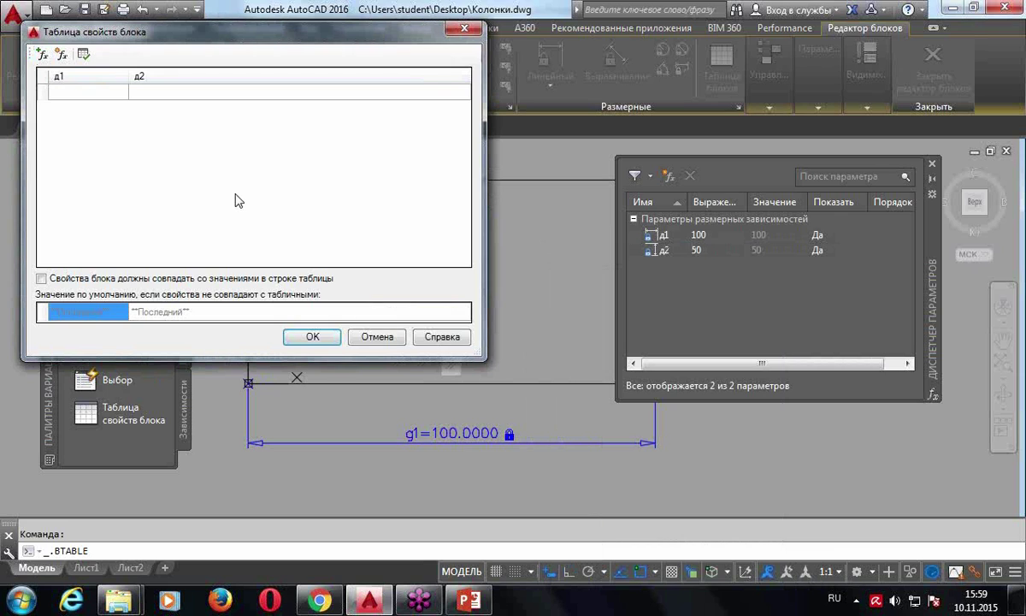
click(61, 54)
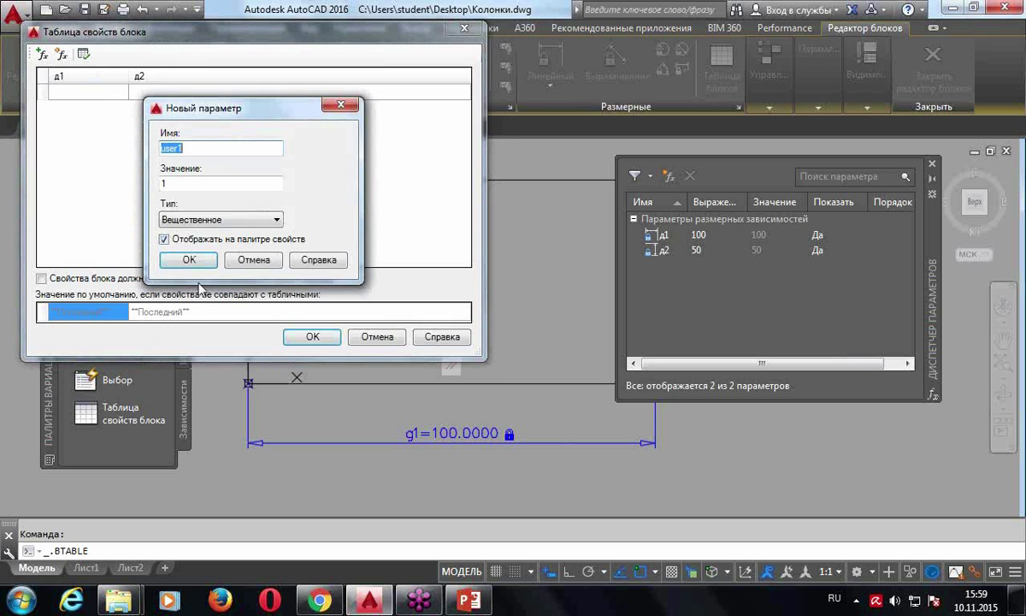
Fill in a new user parameter's name and value, and set its type to Строка
key(End)
key(BackSpace)
key(BackSpace)
key(BackSpace)
key(BackSpace)
text(П)
text(00)
text(0)
click(180, 186)
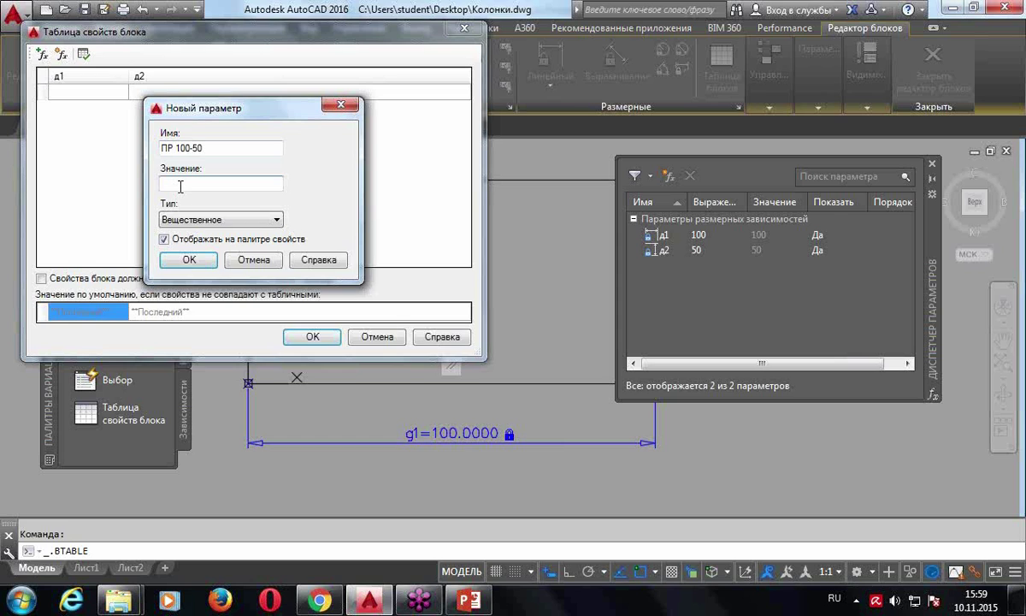
text(Ма)
click(221, 219)
click(188, 275)
click(190, 266)
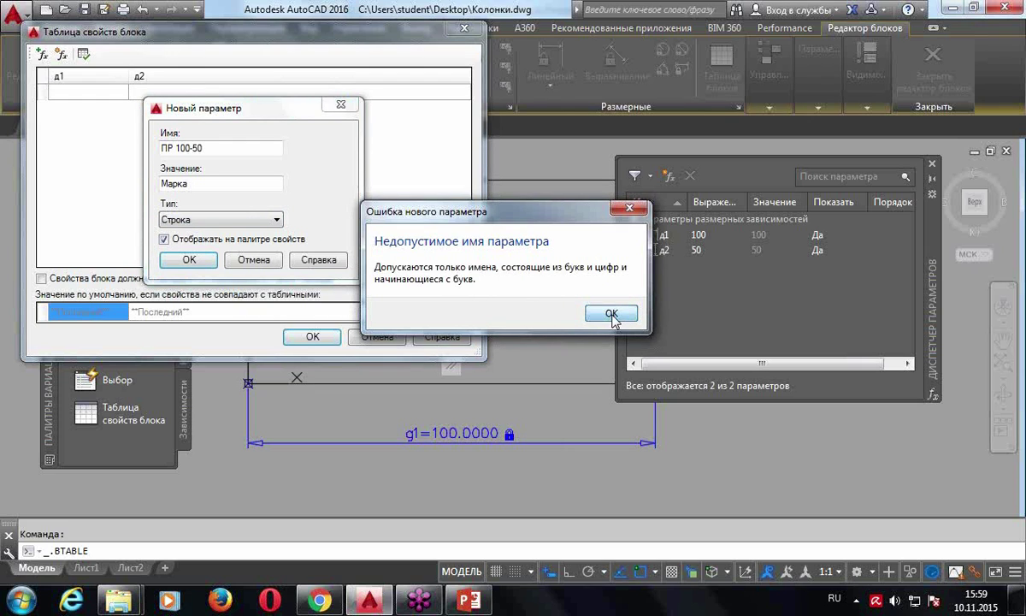
Correct the invalid parameter name to ПР100х50 and create the column
click(611, 314)
key(BackSpace)
click(186, 263)
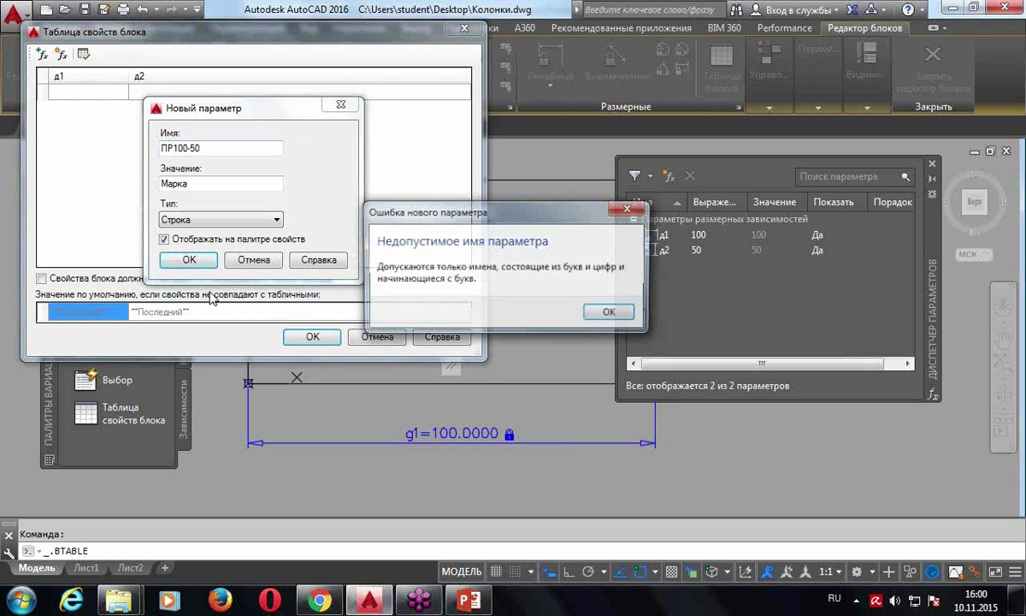
click(609, 317)
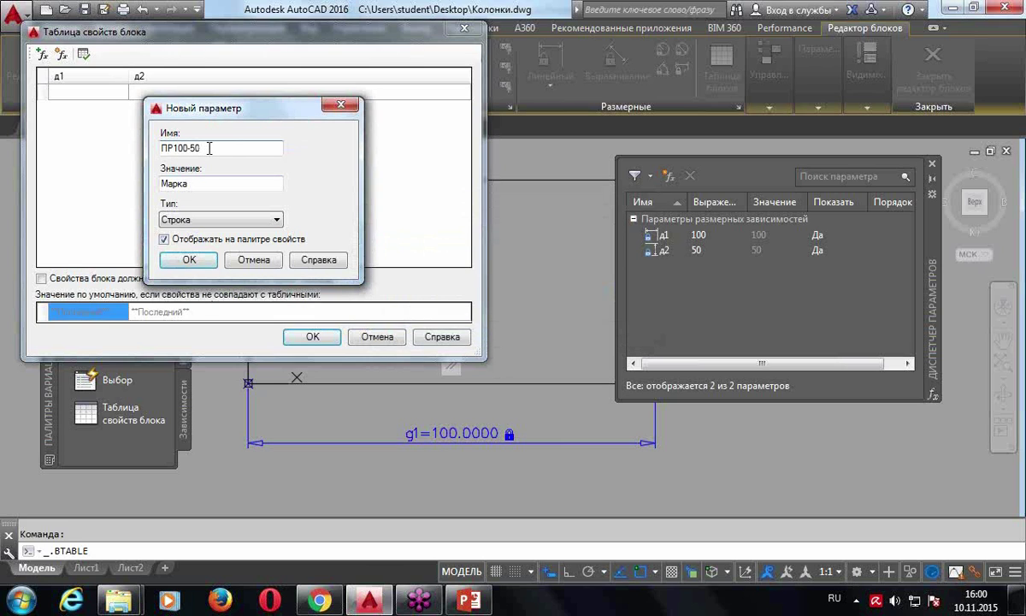
key(BackSpace)
key(BackSpace)
text(х5)
text(0)
click(189, 259)
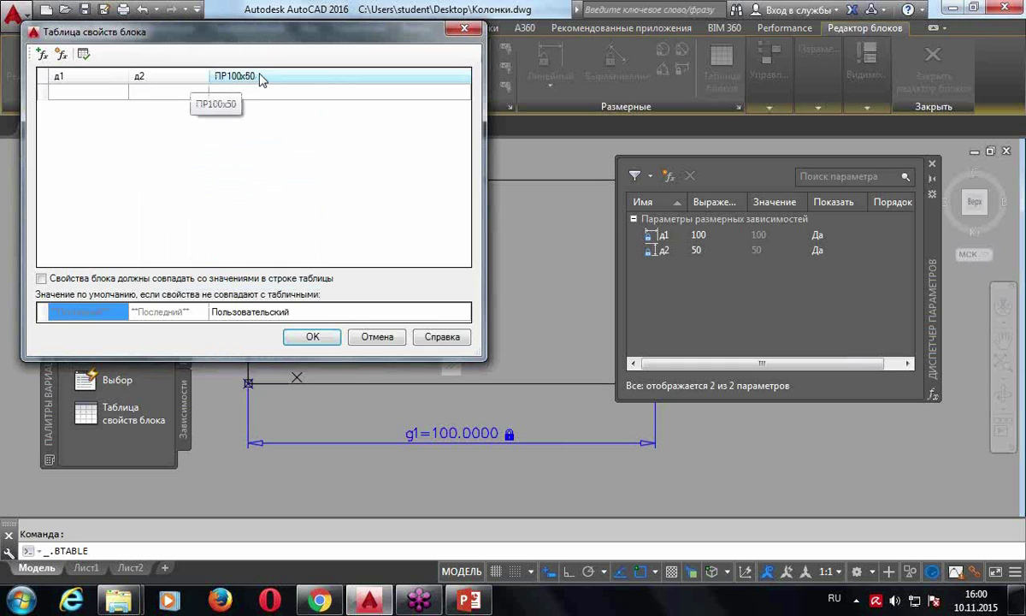
Move the ПР100х50 column to the front, then delete it from the table
click(286, 77)
drag(111, 86, 110, 89)
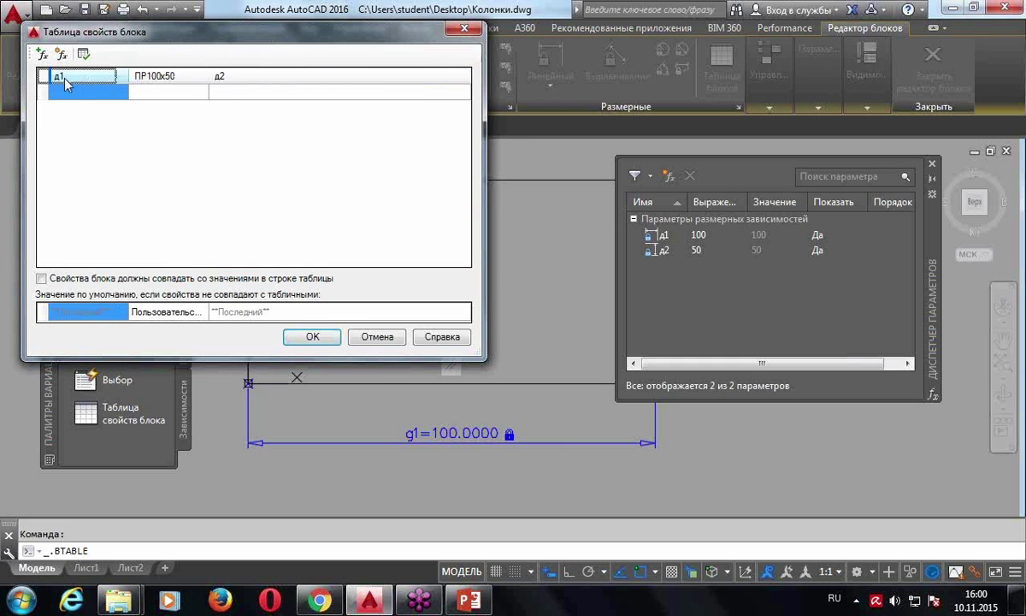
drag(190, 83, 60, 74)
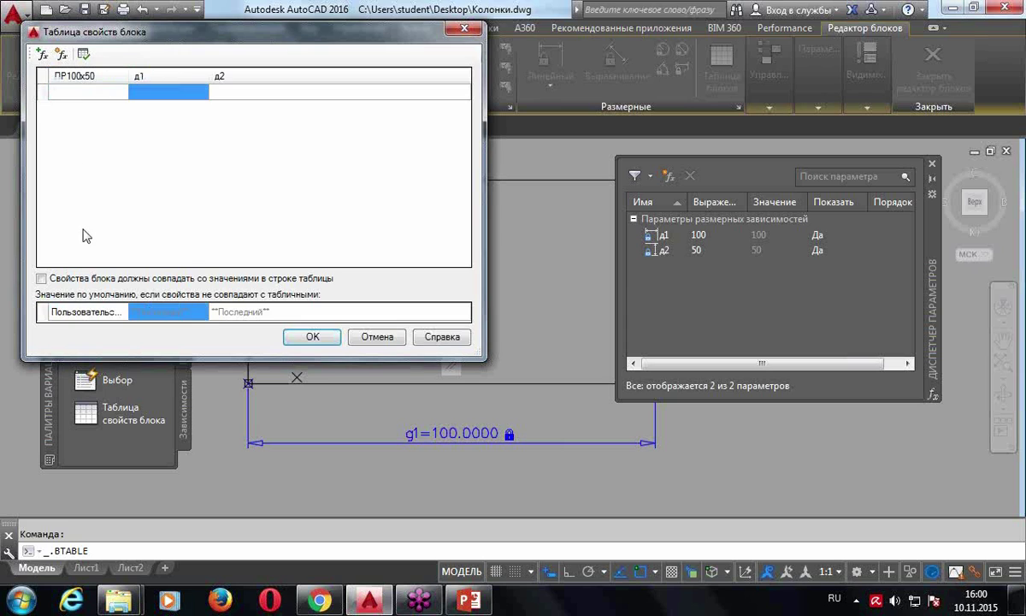
click(85, 97)
click(89, 77)
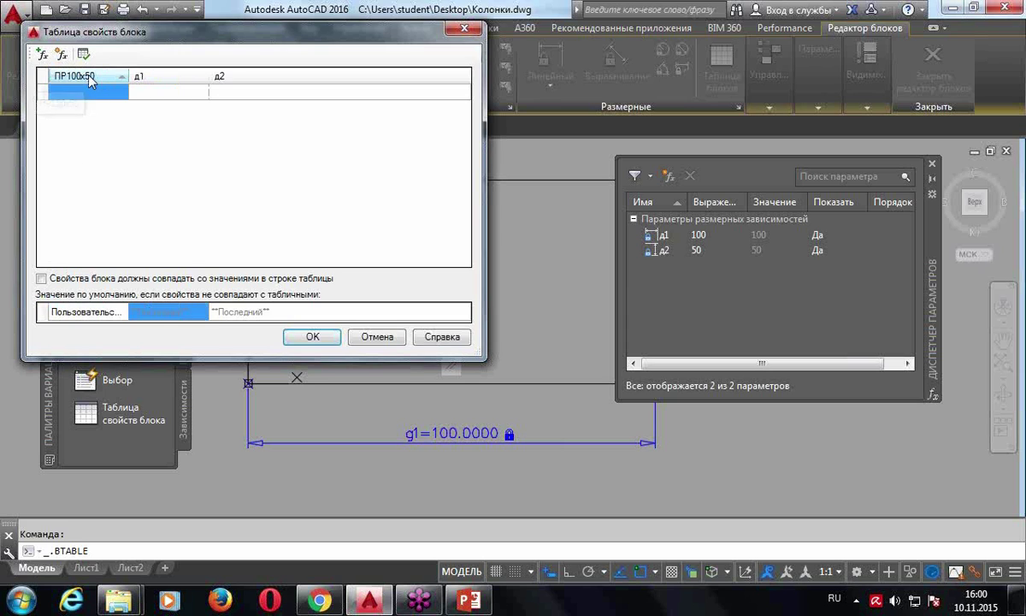
right_click(89, 79)
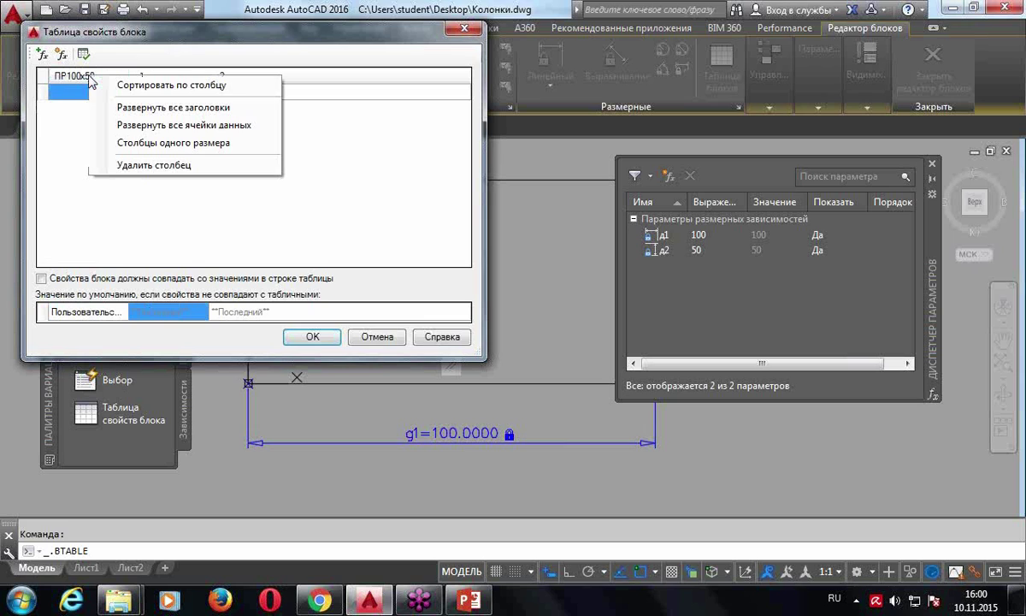
click(139, 164)
click(61, 54)
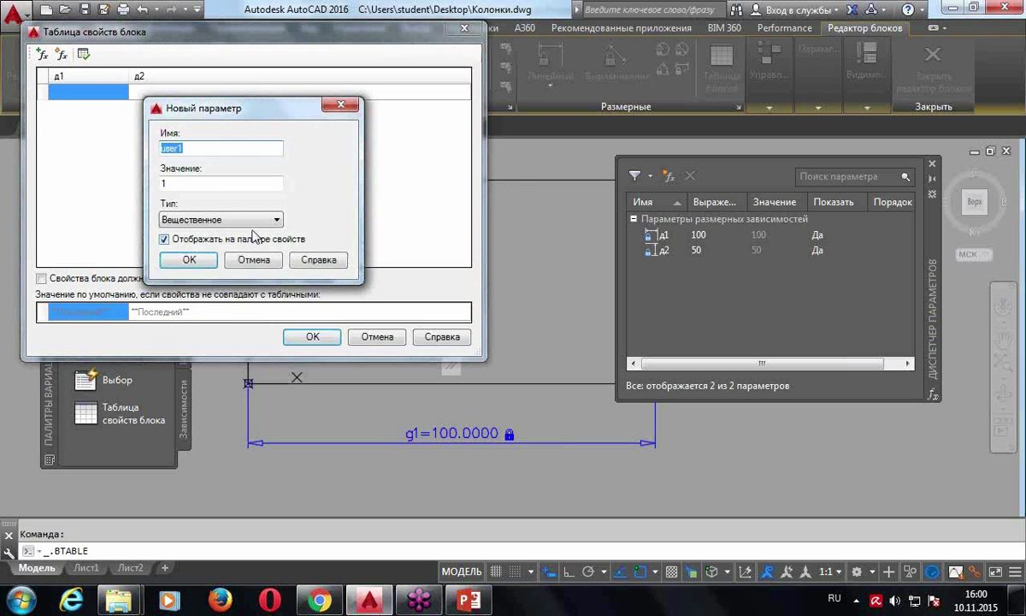
Create a Строка-type user parameter named Марка with value Марка
click(190, 148)
text(Ме)
text(арка)
click(173, 183)
text(М)
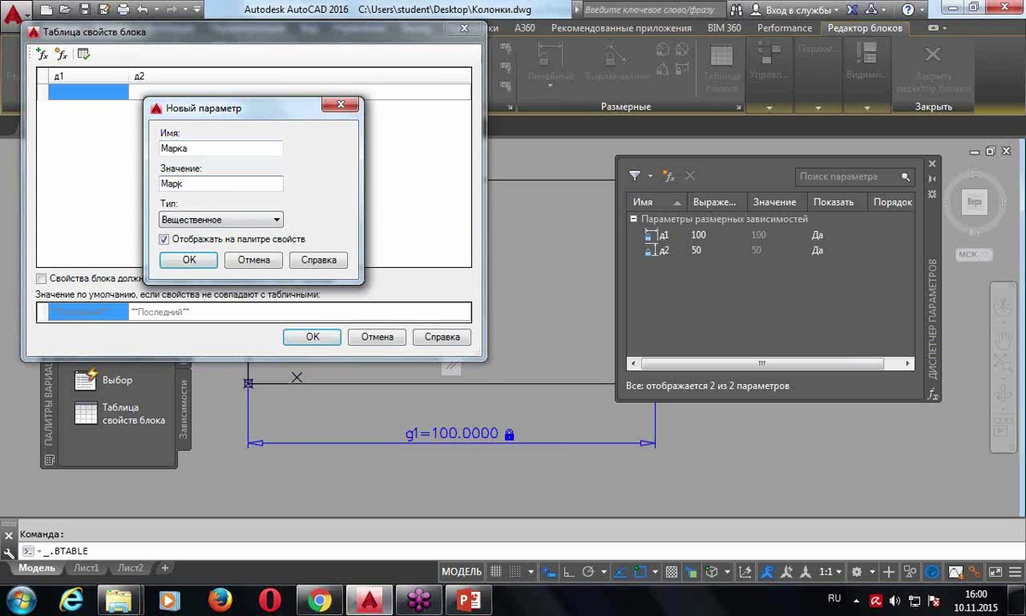
click(277, 220)
click(175, 286)
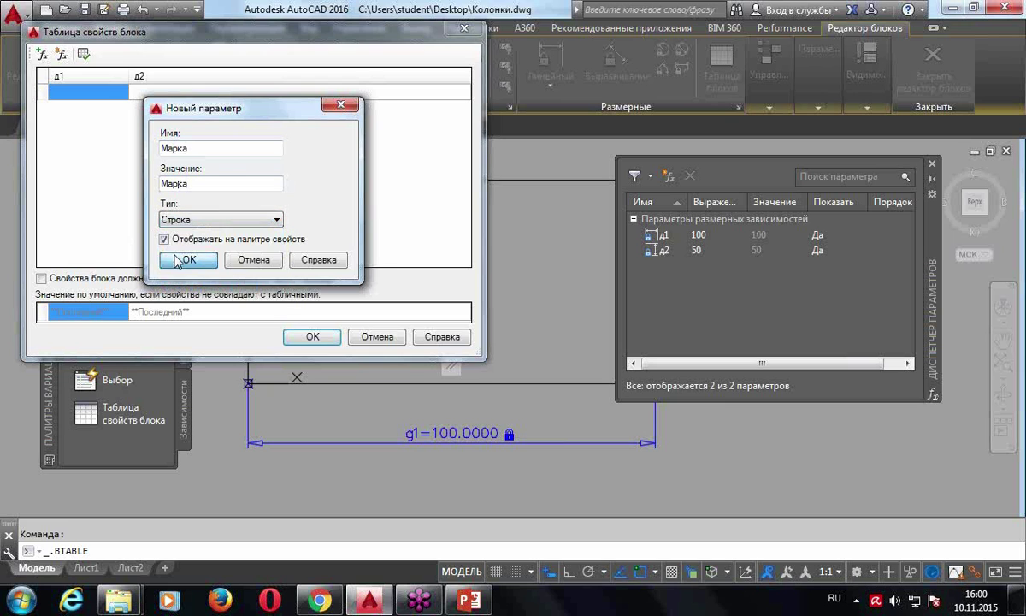
click(177, 259)
Move the Марка column first and fill row one: ПР100х50, д1 100, д2 50
drag(248, 79, 81, 81)
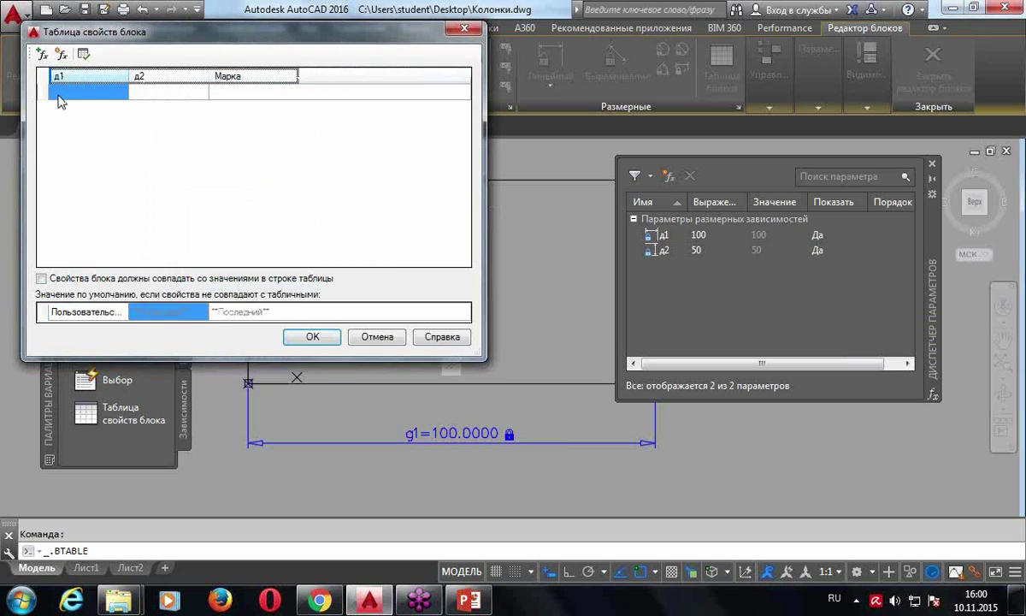
click(75, 98)
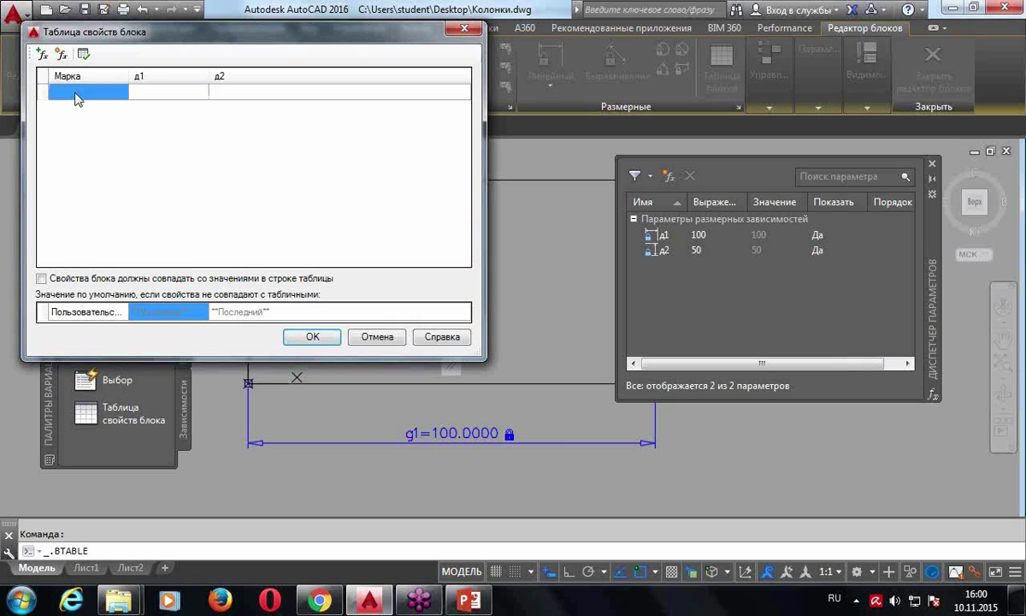
click(85, 98)
text(ПР100х5)
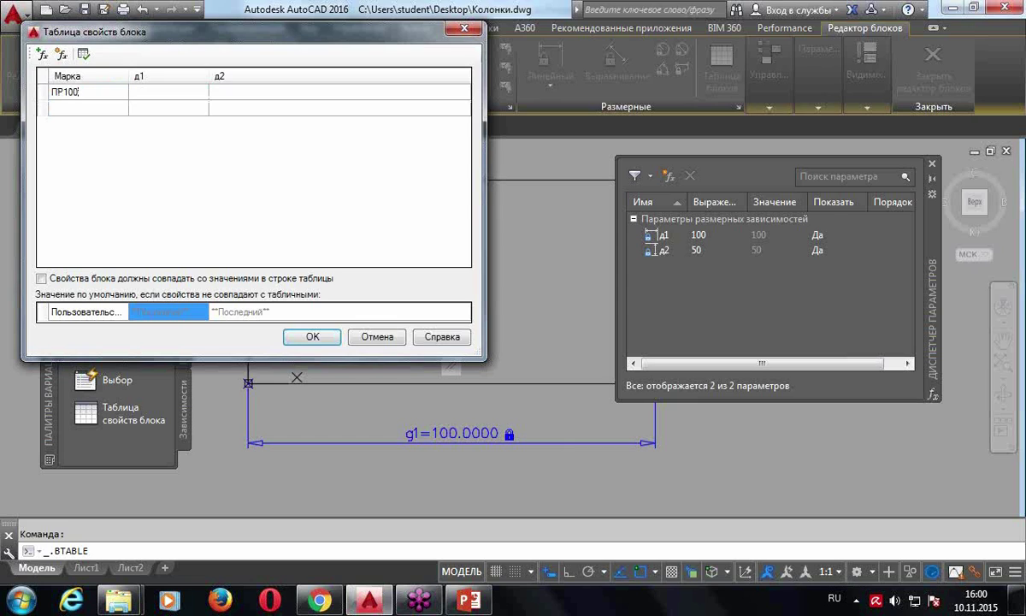
text(0)
click(140, 95)
click(140, 96)
text(100)
click(229, 95)
text(50)
click(62, 108)
Fill row two as ПР120х50 with д1 120 and д2 50, then apply the table
click(63, 109)
text(ПР)
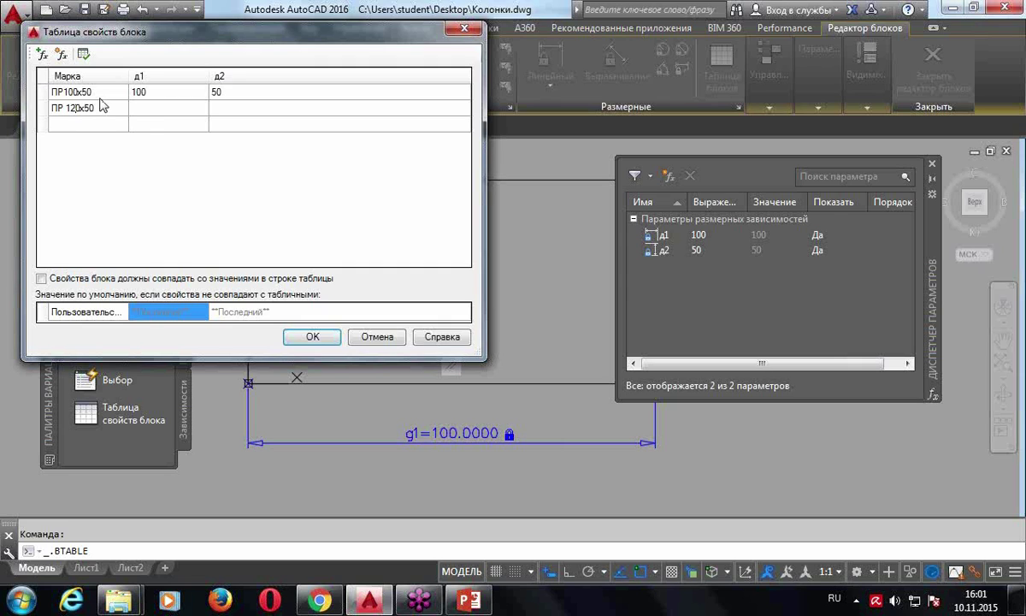
key(Escape)
click(136, 108)
click(137, 108)
text(1)
click(339, 108)
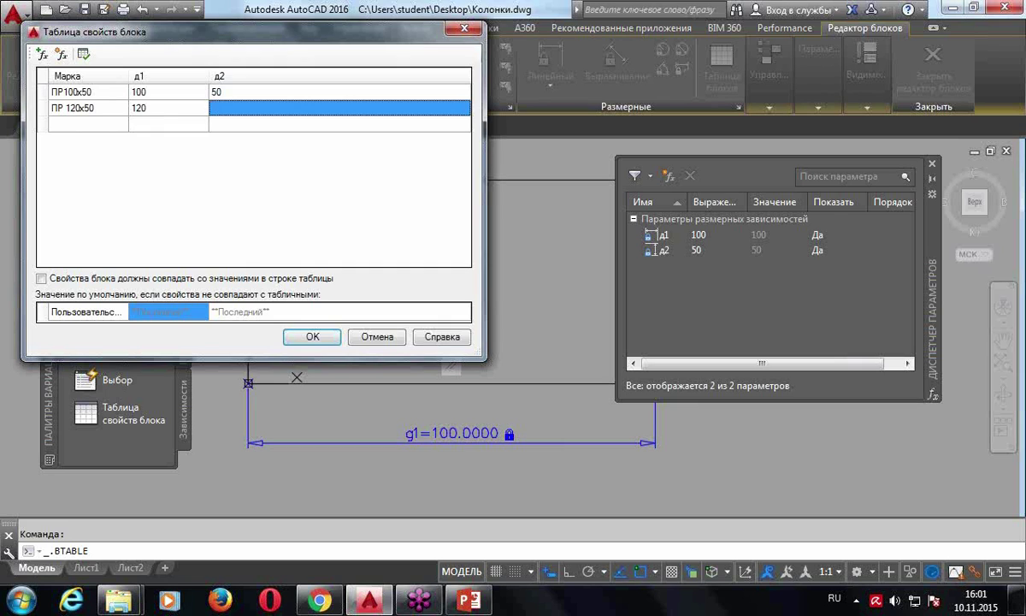
click(229, 108)
text(50)
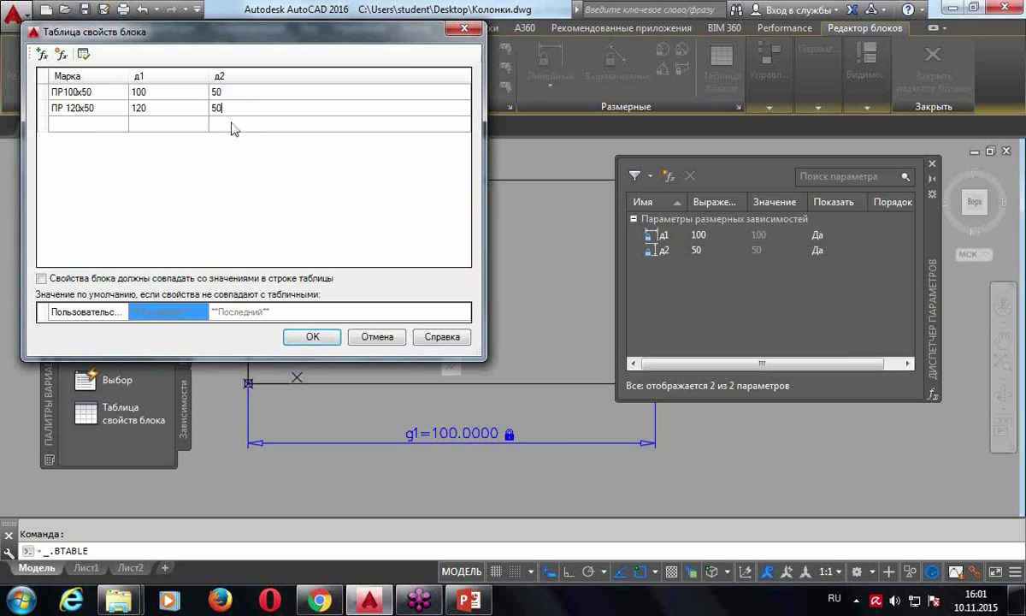
click(90, 124)
click(65, 108)
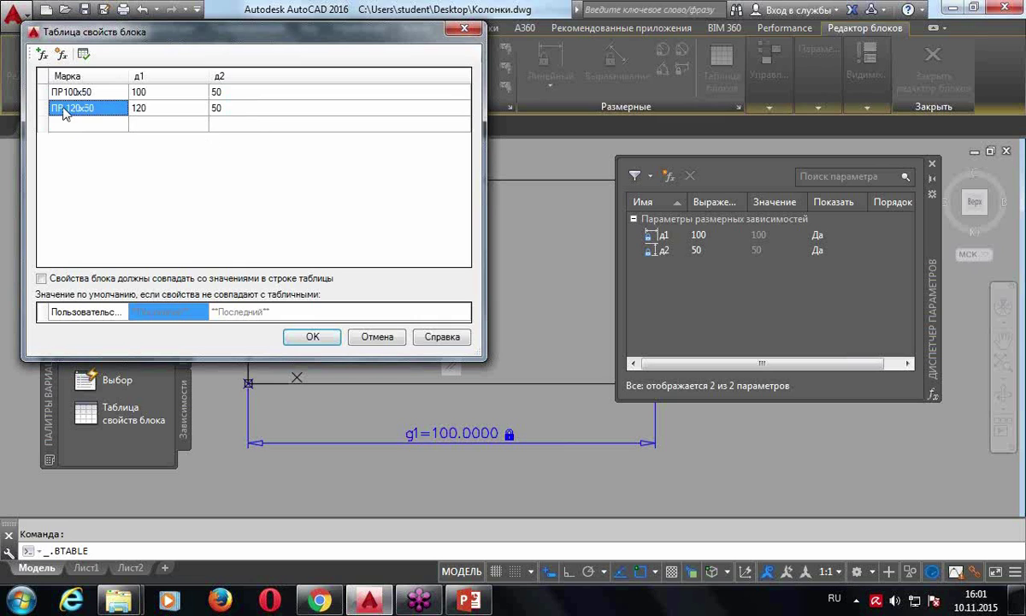
click(68, 108)
key(BackSpace)
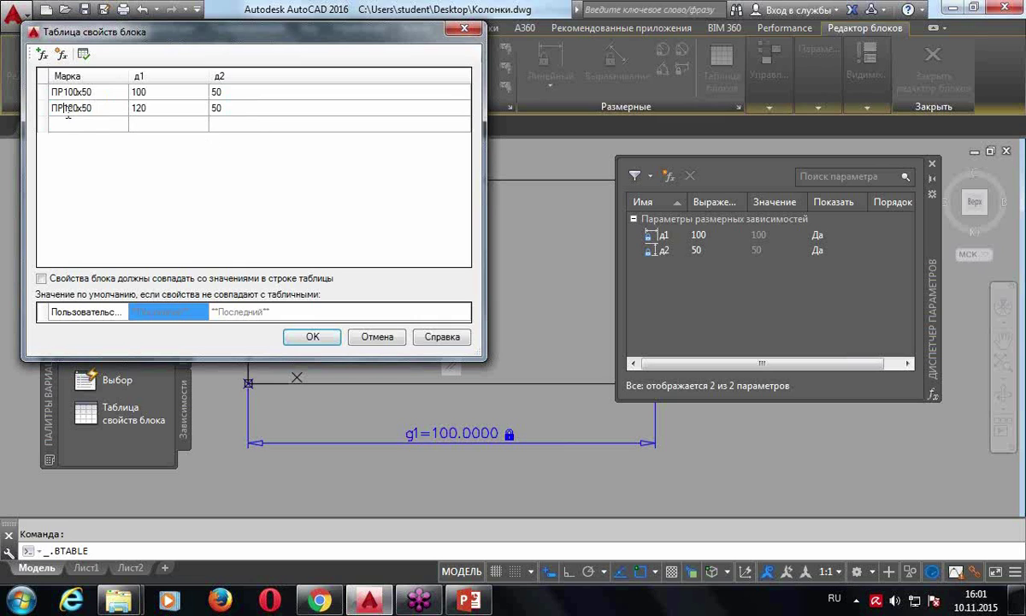
click(89, 125)
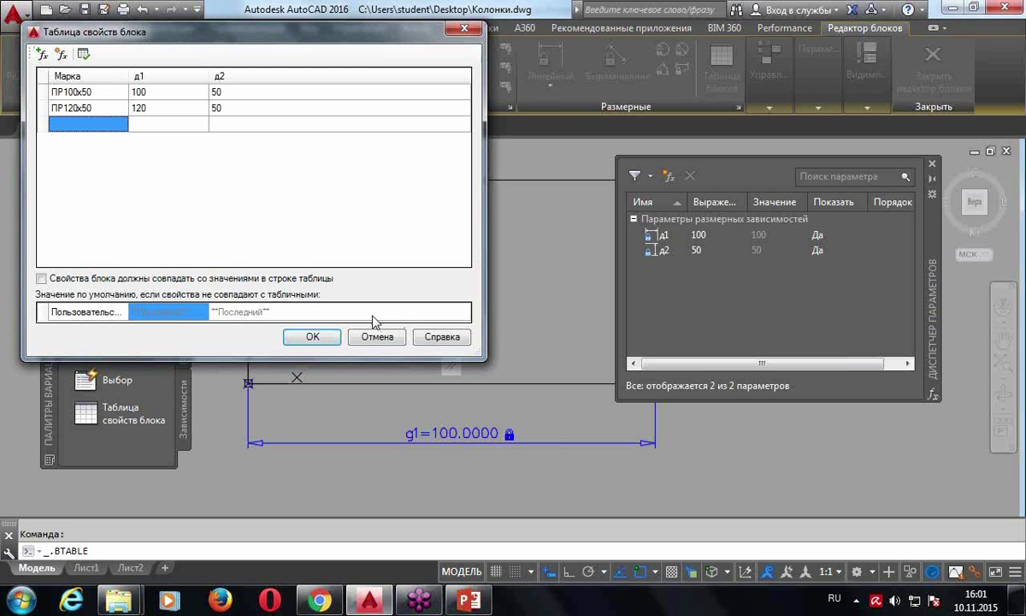
click(318, 337)
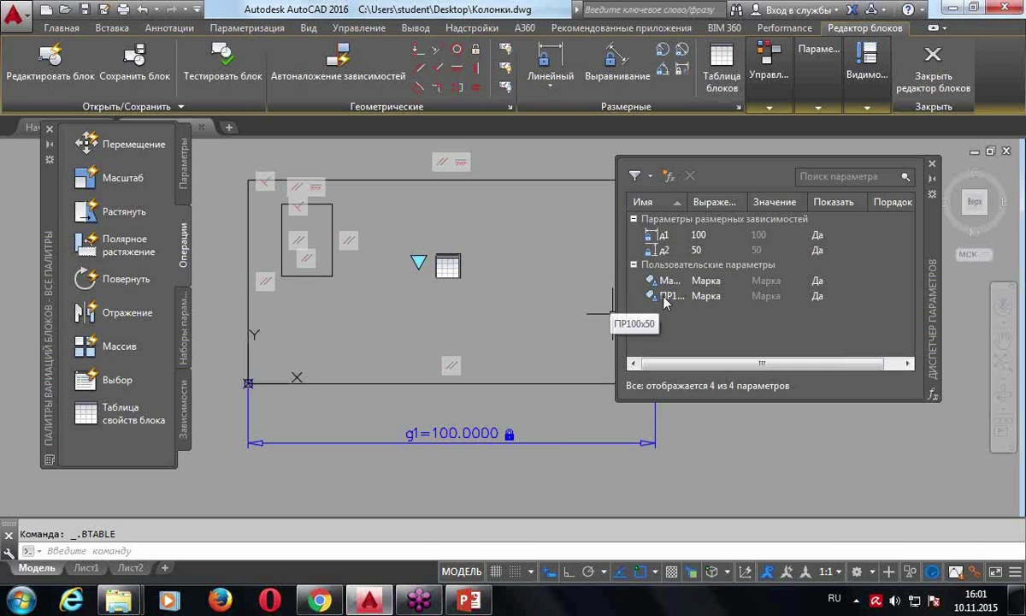
Remove the ПР100х50 parameter in Parameters Manager, then close the Block Editor saving changes
right_click(667, 296)
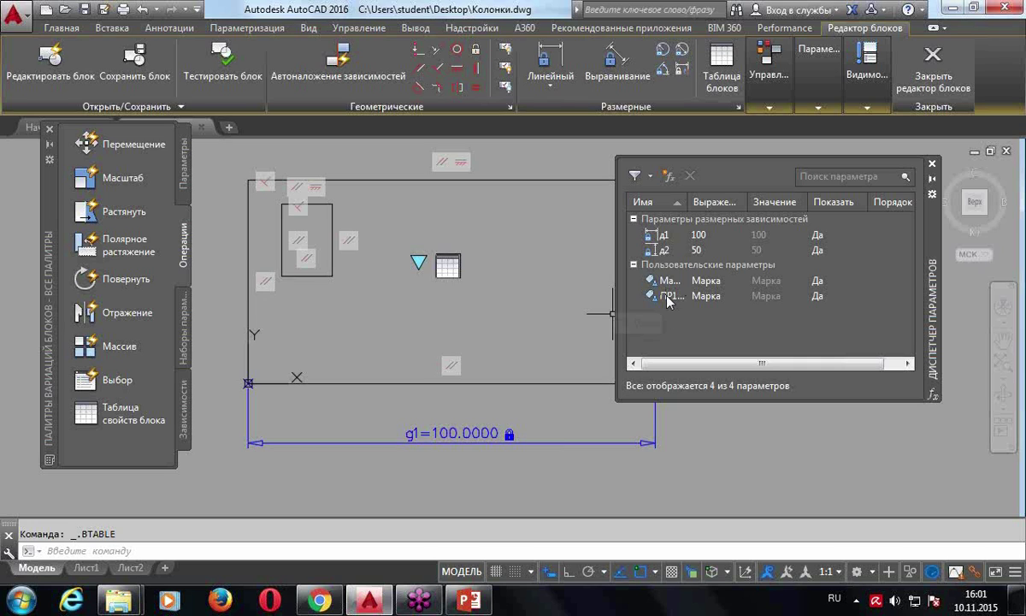
click(662, 317)
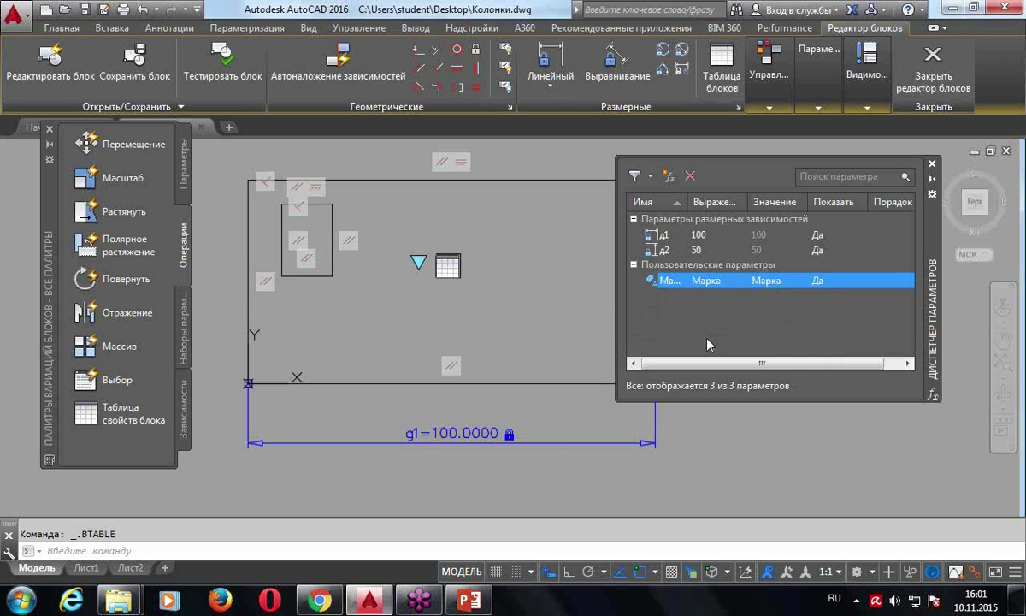
click(933, 163)
click(933, 69)
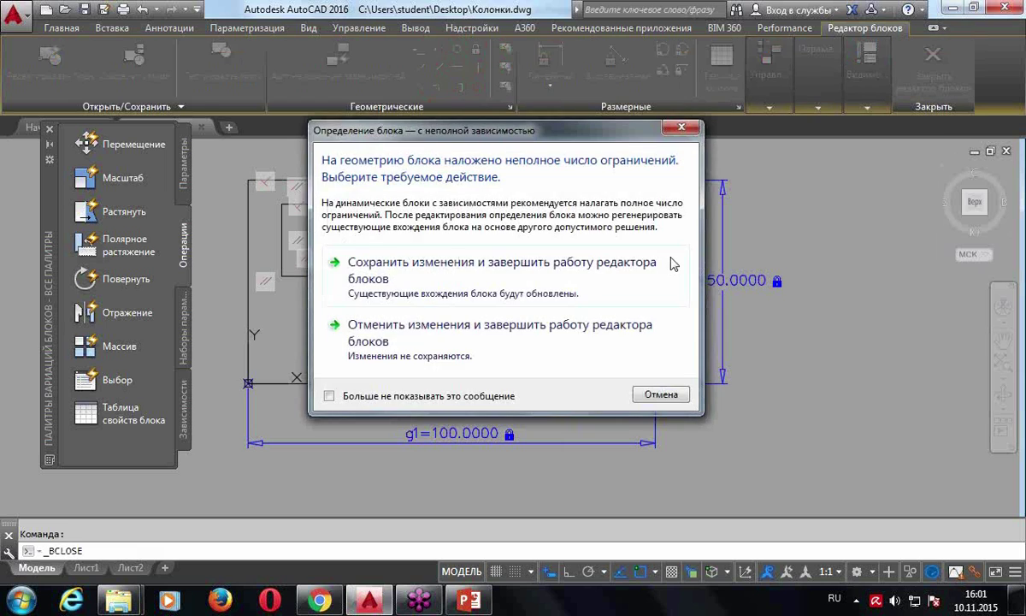
click(469, 262)
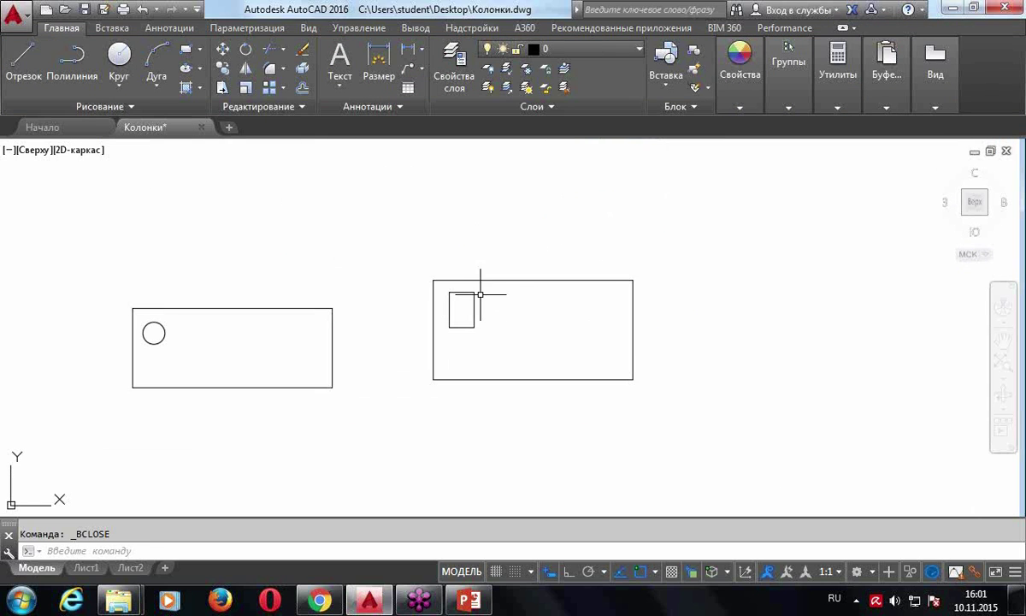
Toggle the block's Марка between ПР100x50 and ПР120x50 several times using the lookup grip
click(474, 289)
click(515, 319)
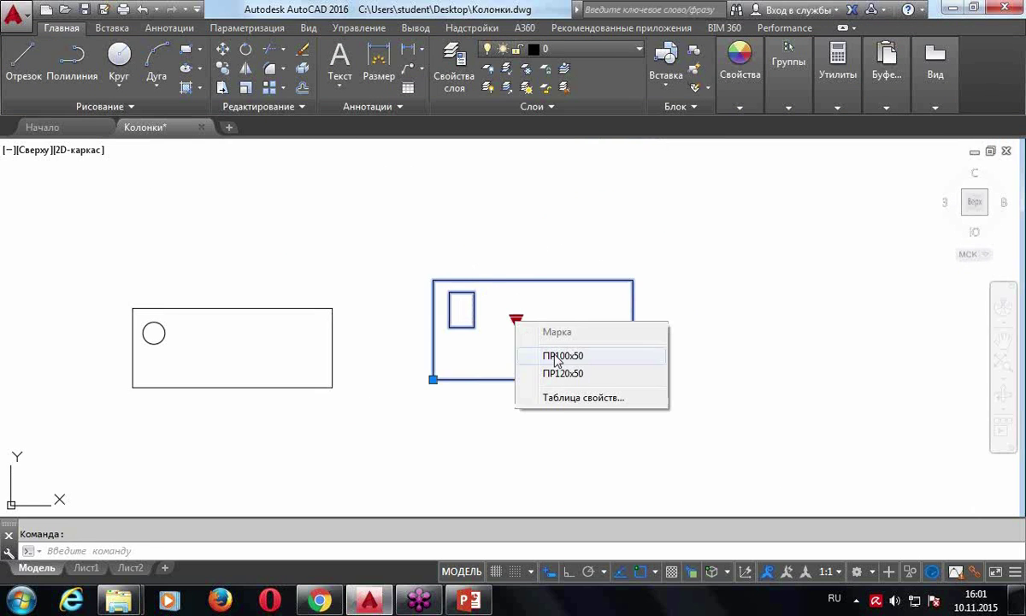
click(560, 356)
click(516, 319)
click(548, 373)
click(516, 320)
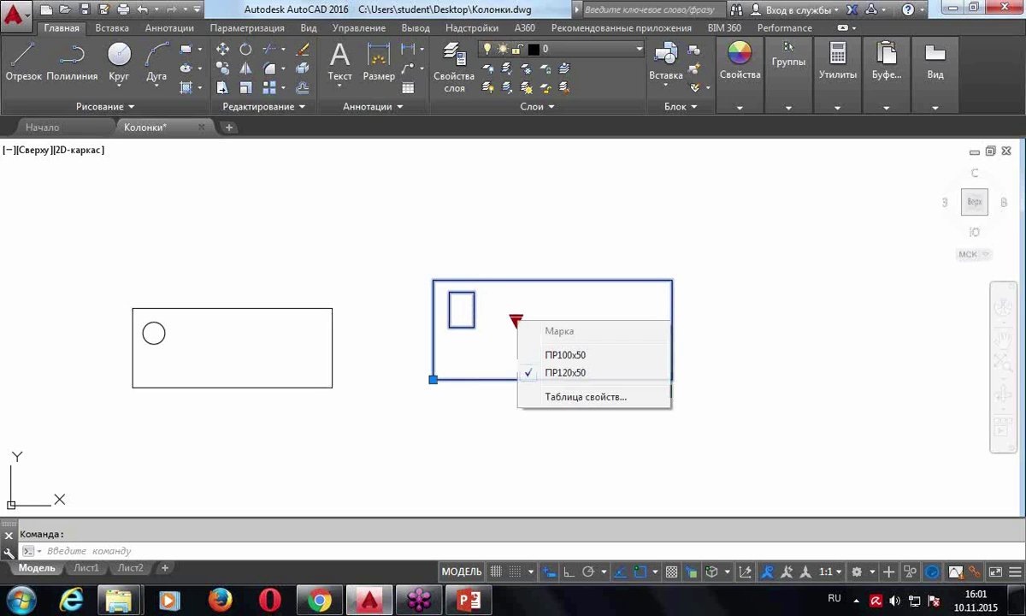
click(552, 356)
click(516, 319)
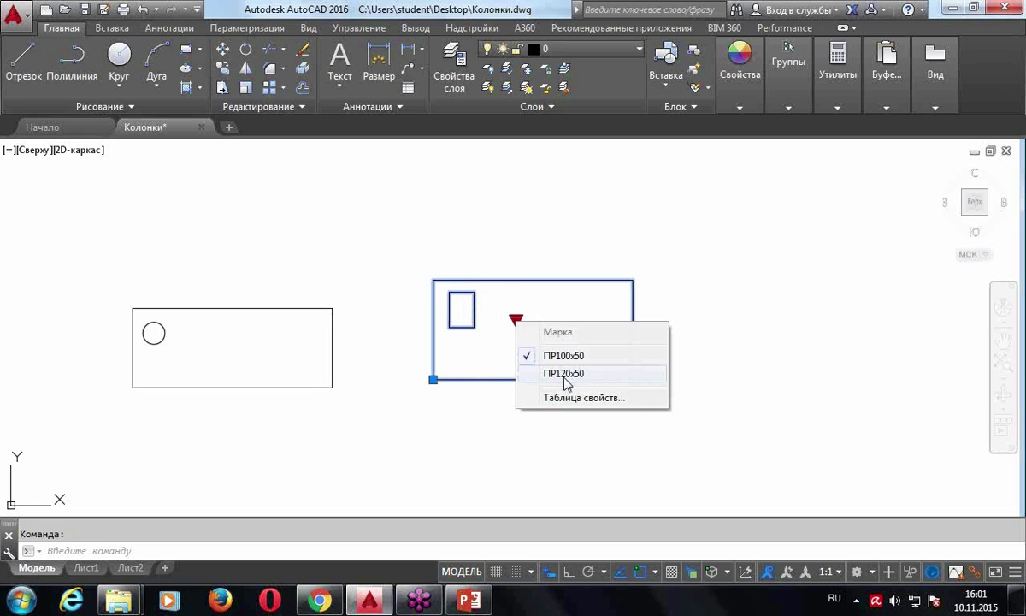
click(565, 374)
click(516, 320)
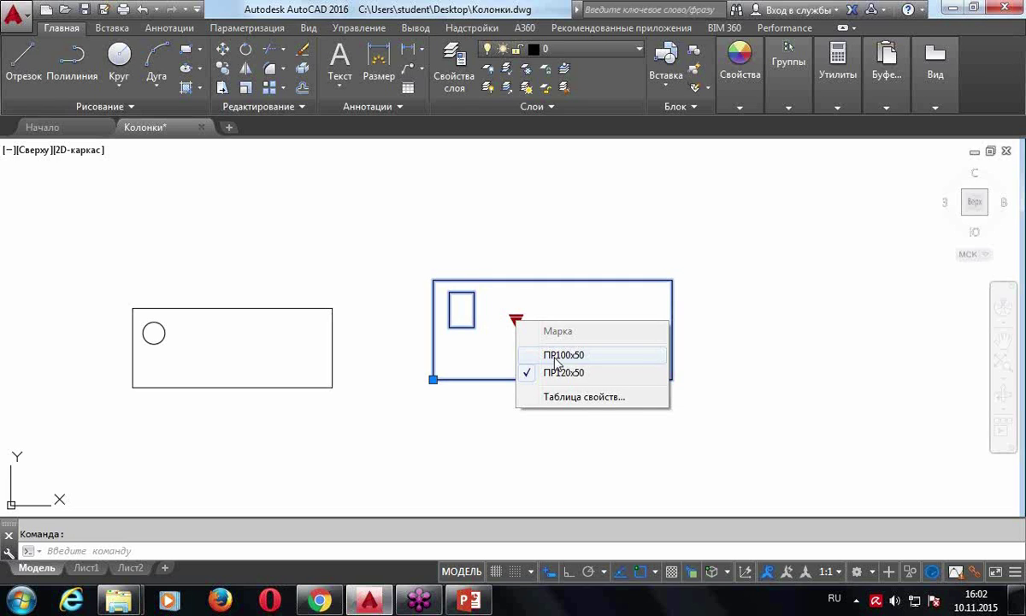
click(554, 357)
click(515, 319)
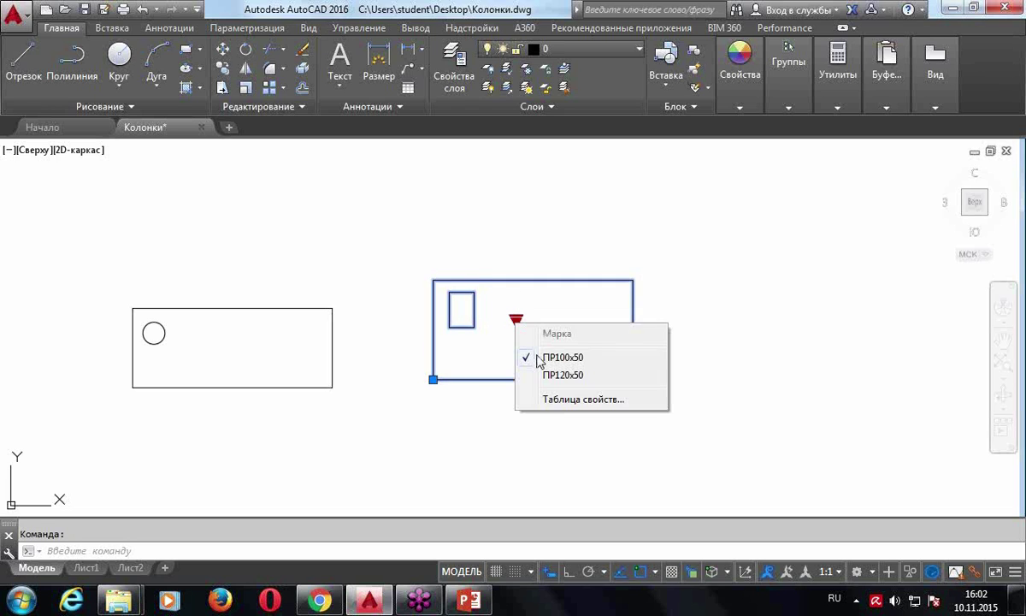
Pick ПР120x50 from the block's property table, then switch sizes again with the grip
click(583, 399)
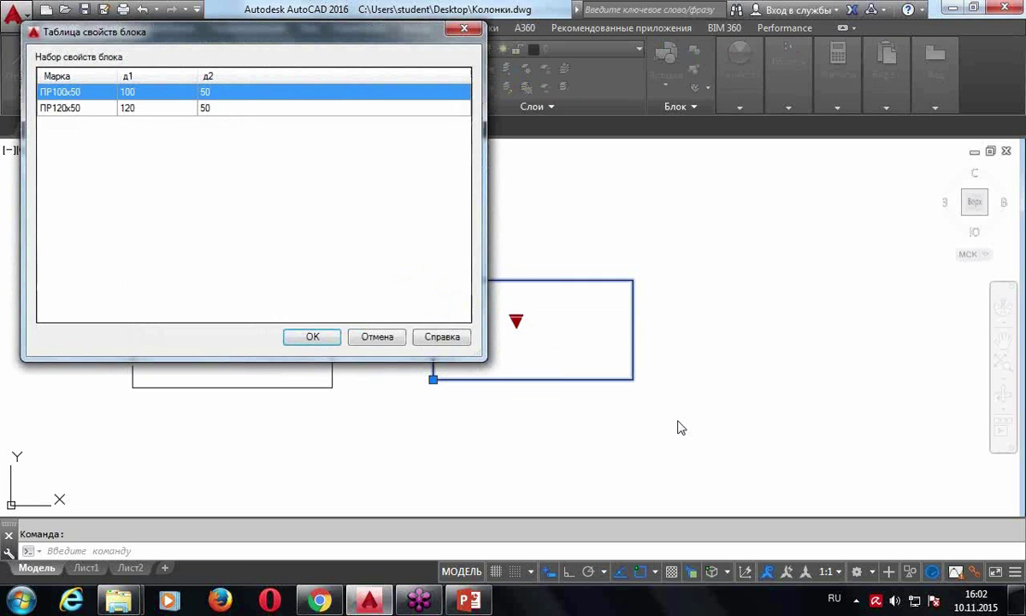
click(64, 107)
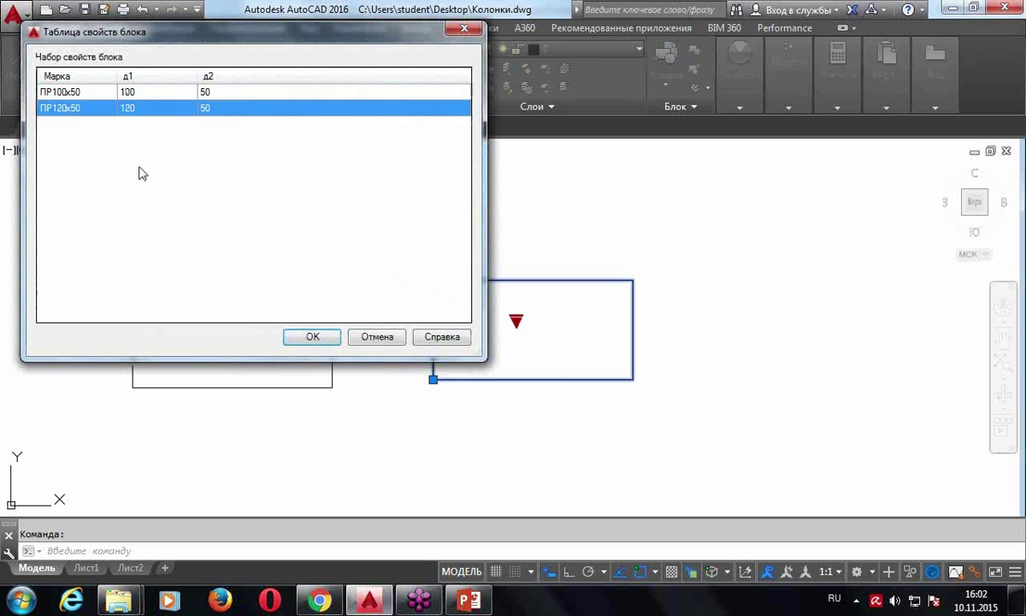
click(313, 336)
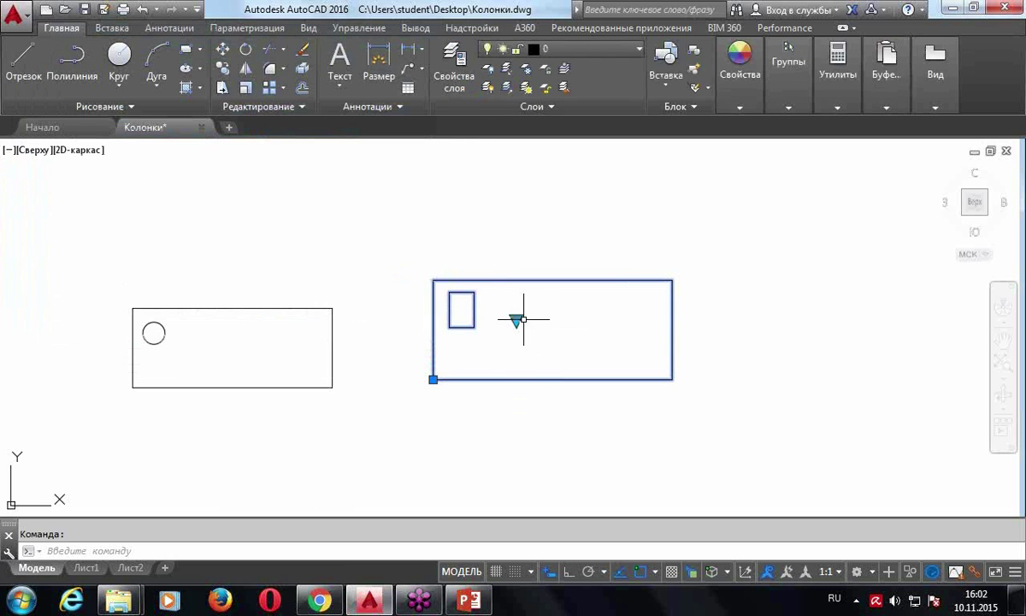
click(516, 321)
click(567, 354)
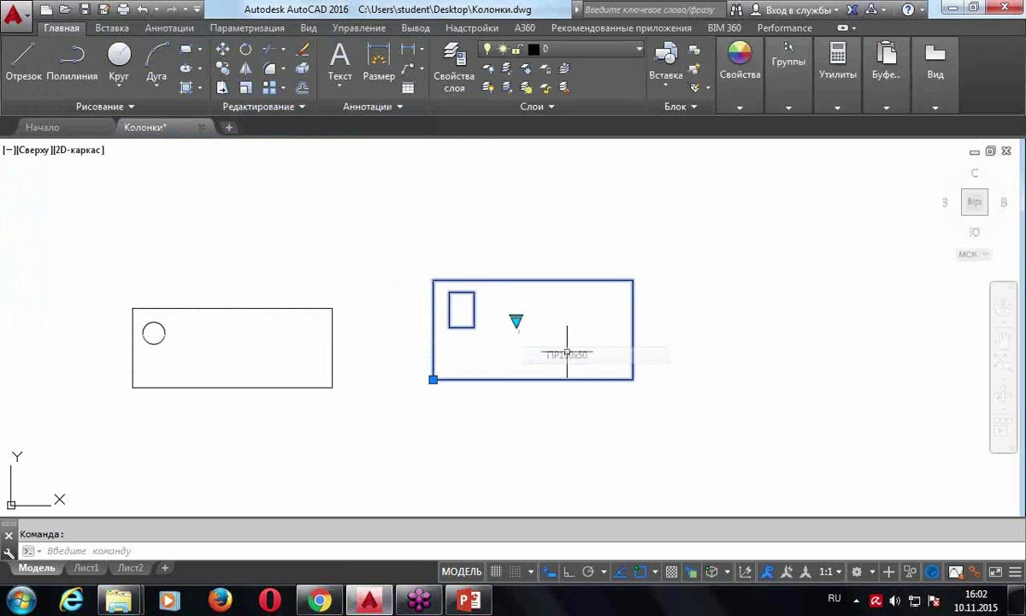
click(515, 321)
click(551, 374)
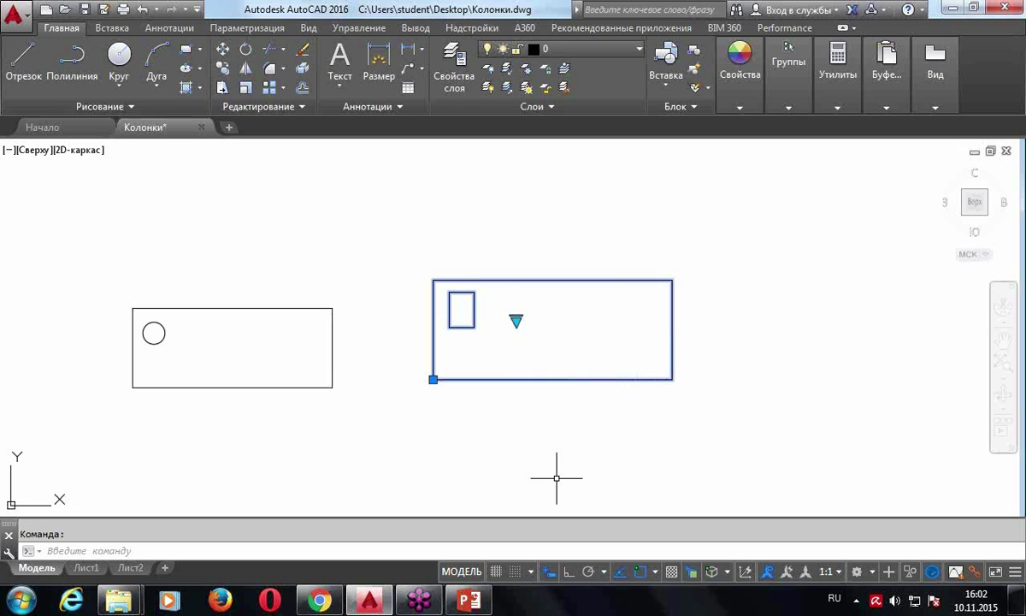
Review the property table once more, close it, and deselect the block at ПР120x50
click(516, 321)
click(562, 396)
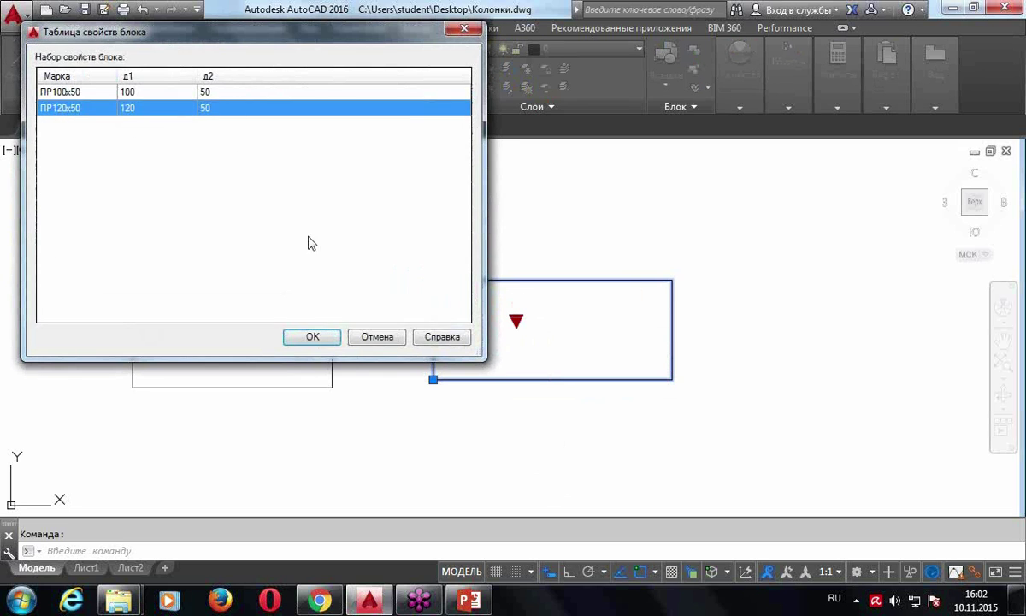
click(392, 336)
key(Escape)
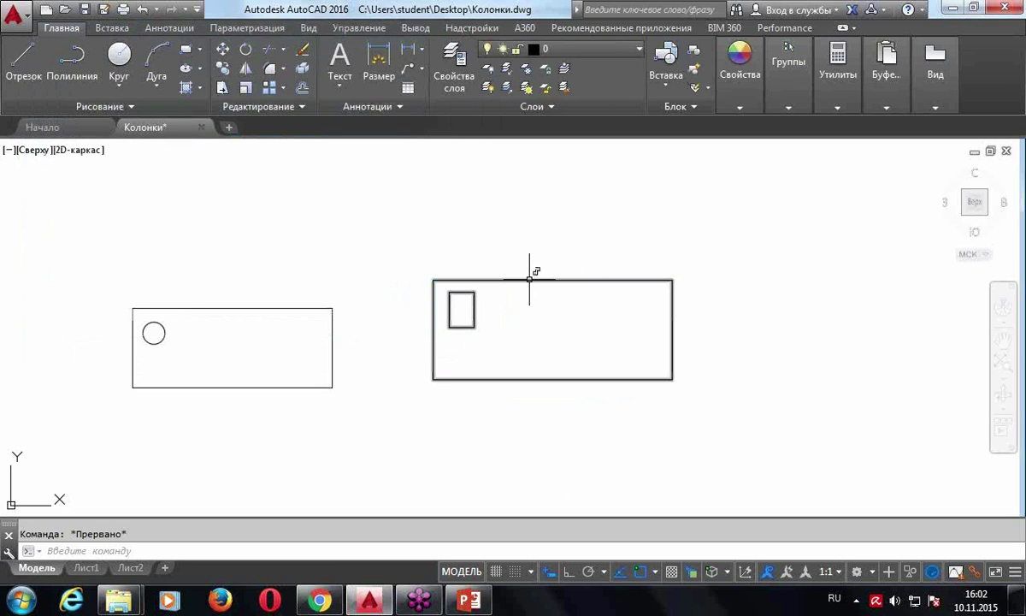
double_click(529, 278)
Enter the Block Editor for Д-блок 2 and place a Видимость parameter inside the rectangle
click(500, 405)
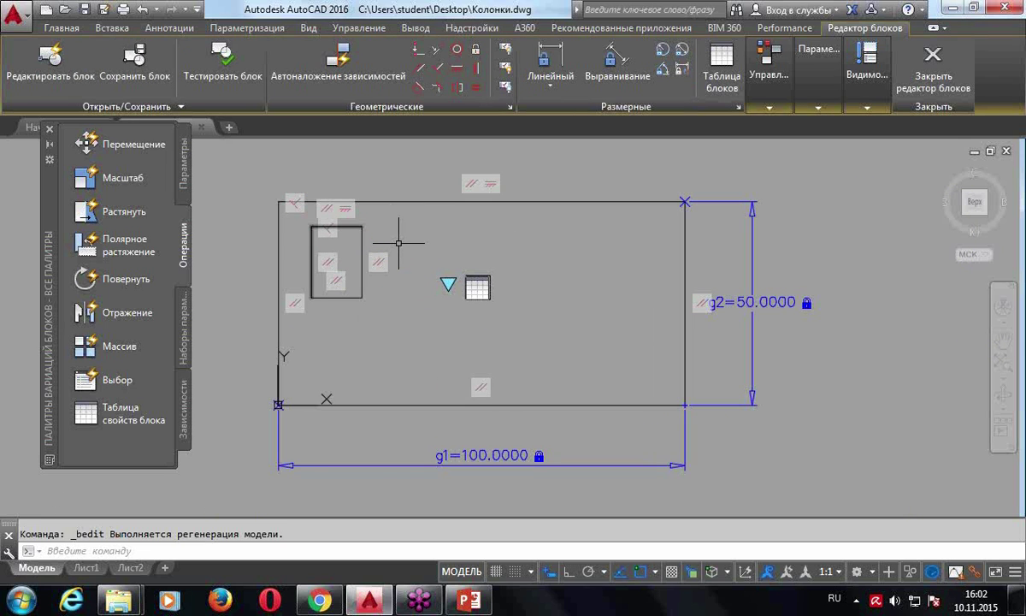
click(185, 167)
click(128, 381)
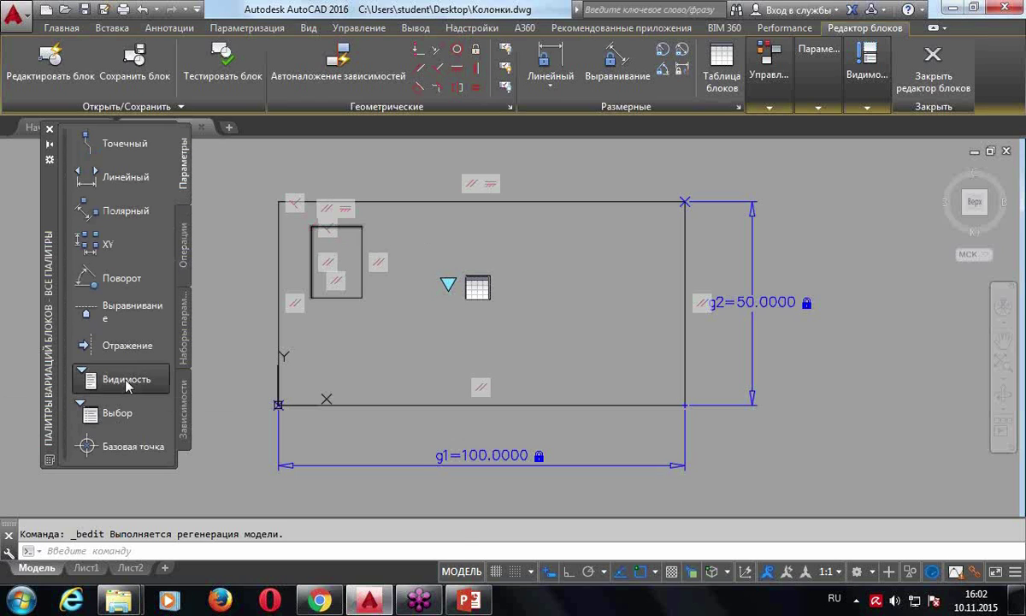
click(323, 314)
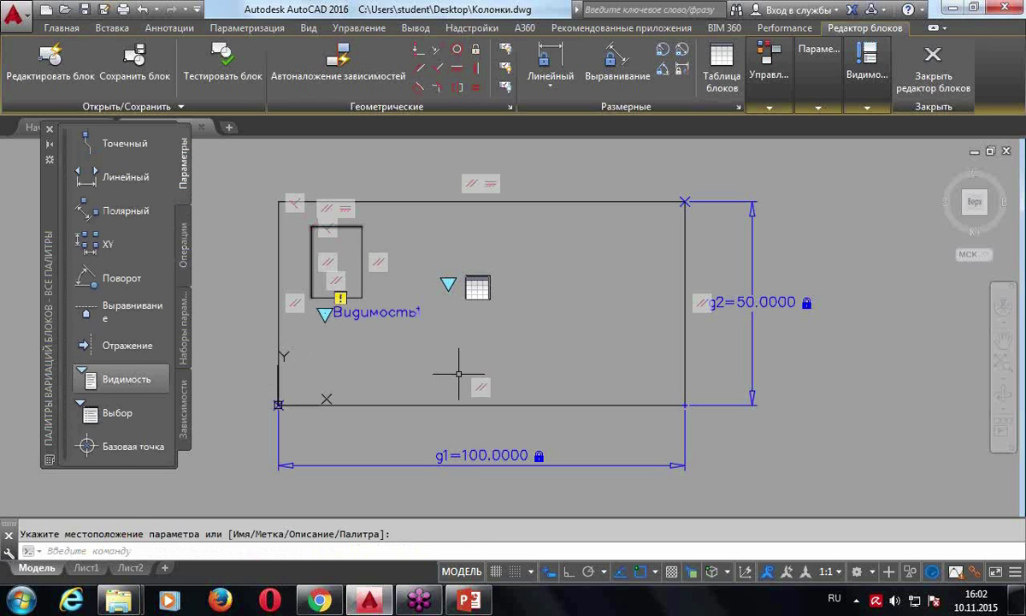
Create visibility state Исп-1 and rename Состояние видимости0 to Исп-2
mouse_move(818, 75)
mouse_move(818, 109)
click(697, 135)
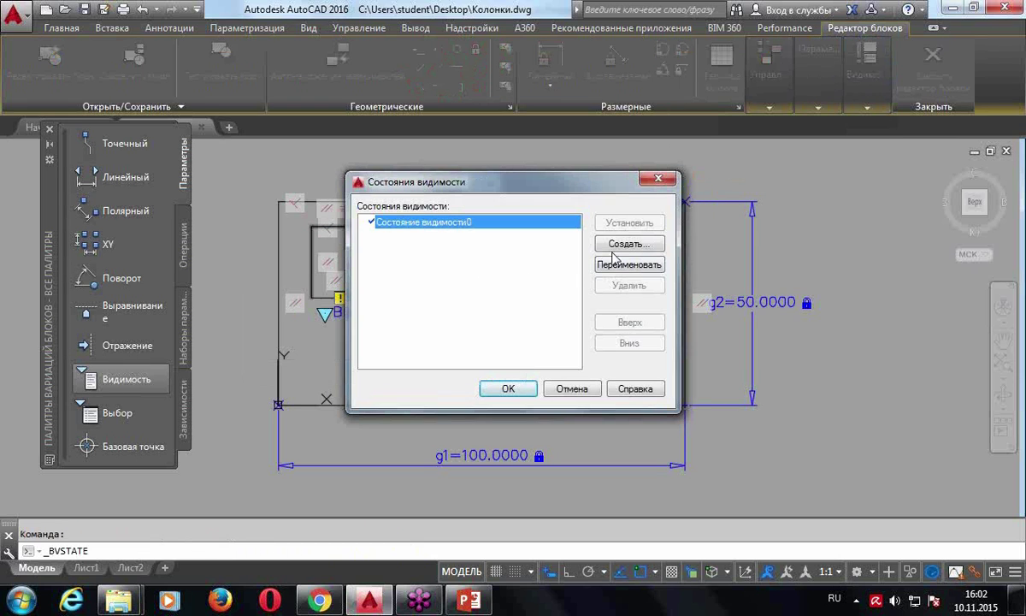
click(629, 245)
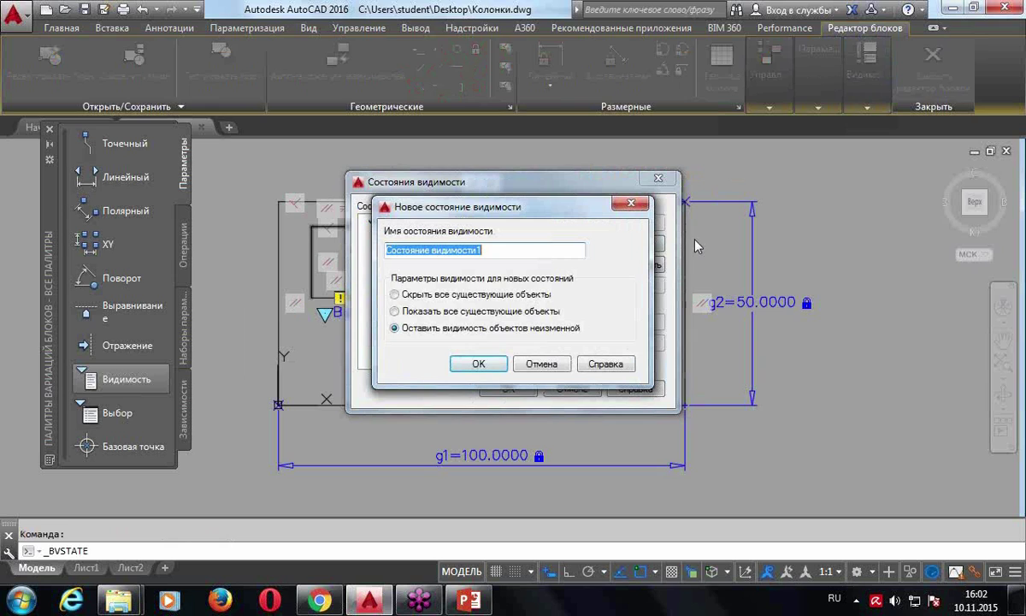
text(Исп-1)
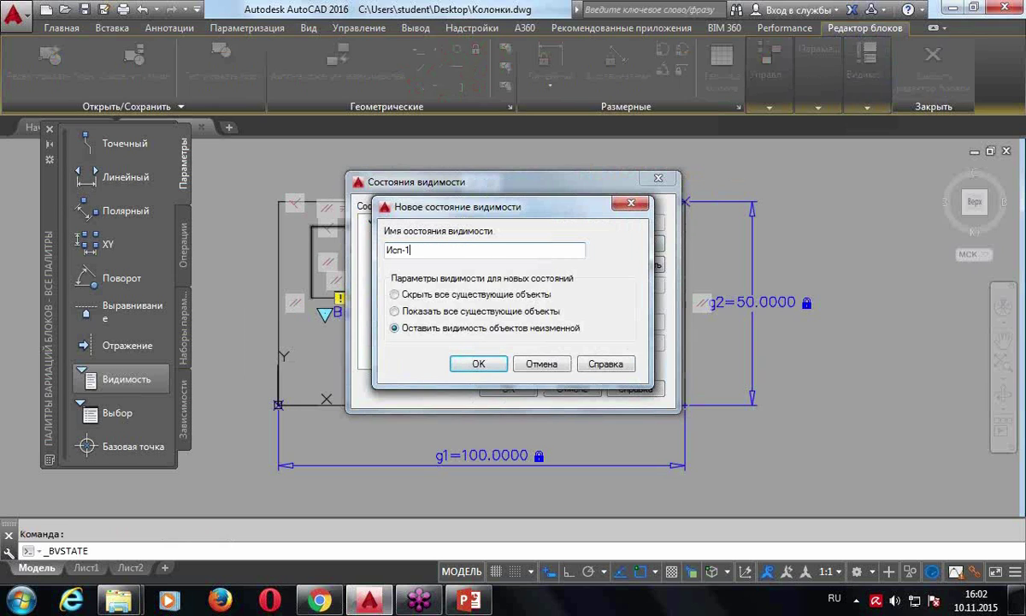
click(476, 364)
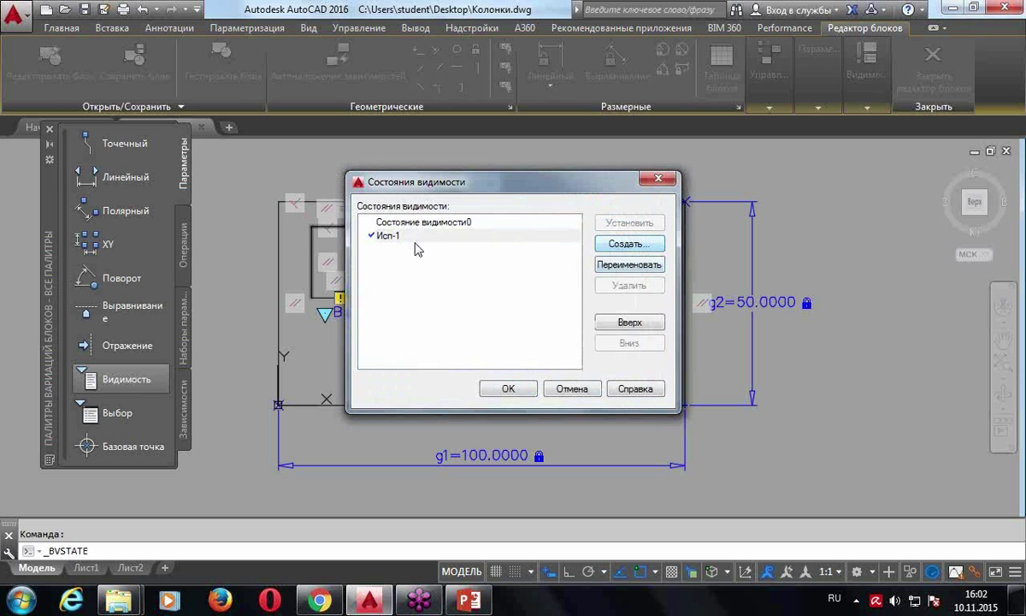
click(423, 223)
right_click(423, 225)
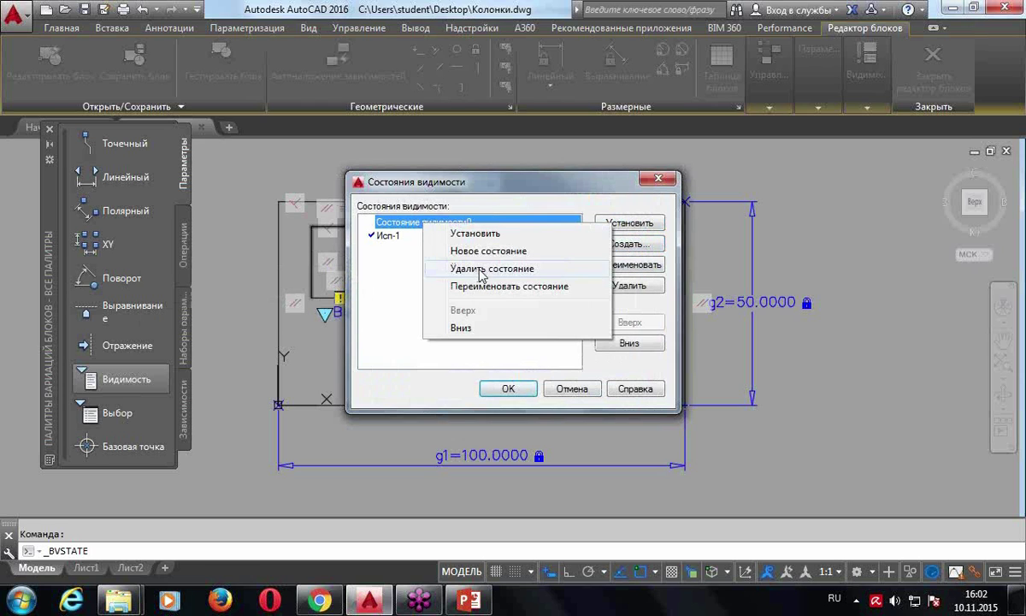
click(479, 286)
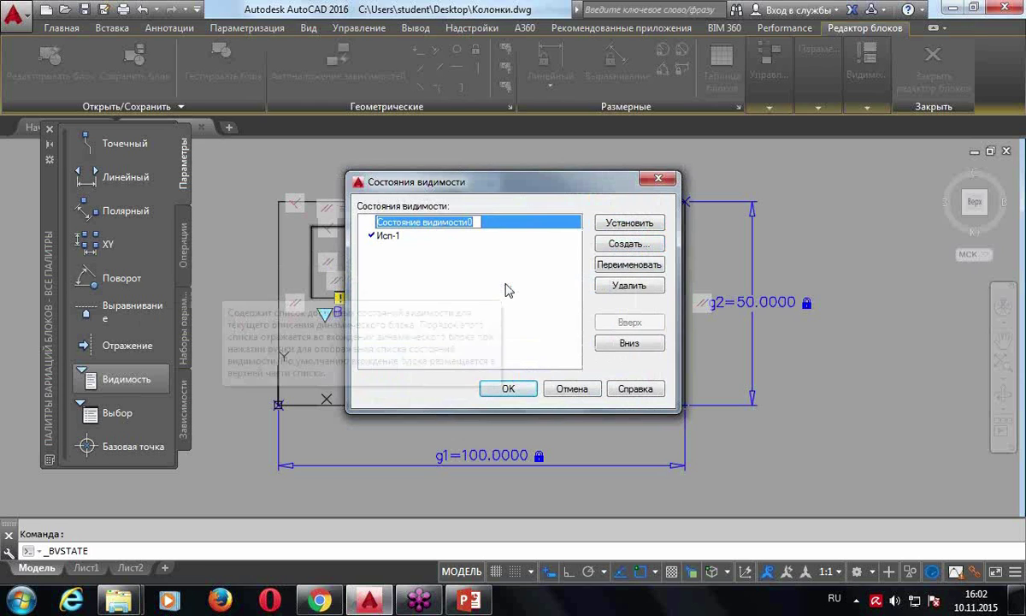
text(Исп-2)
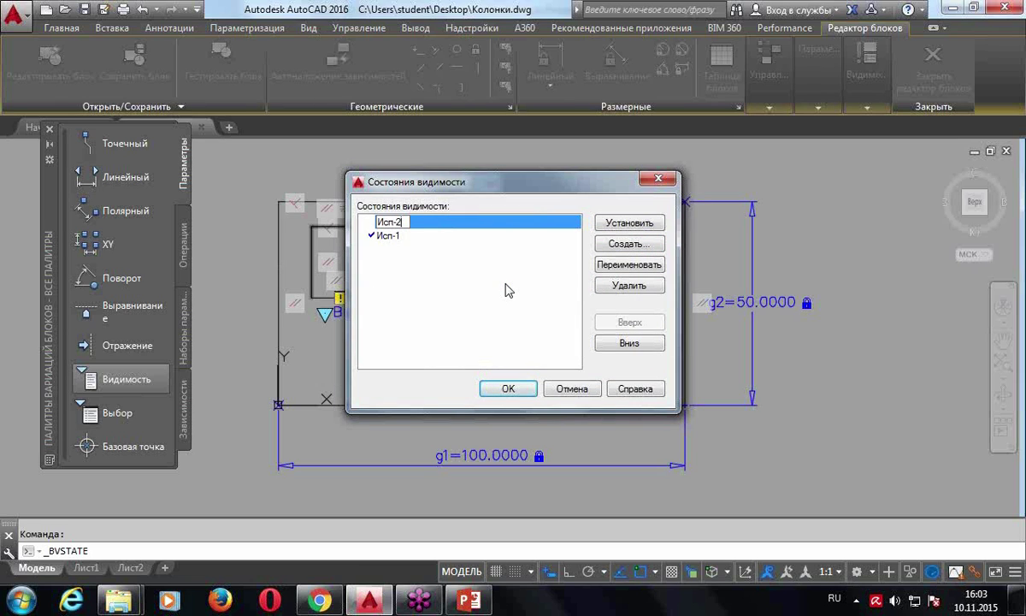
click(530, 282)
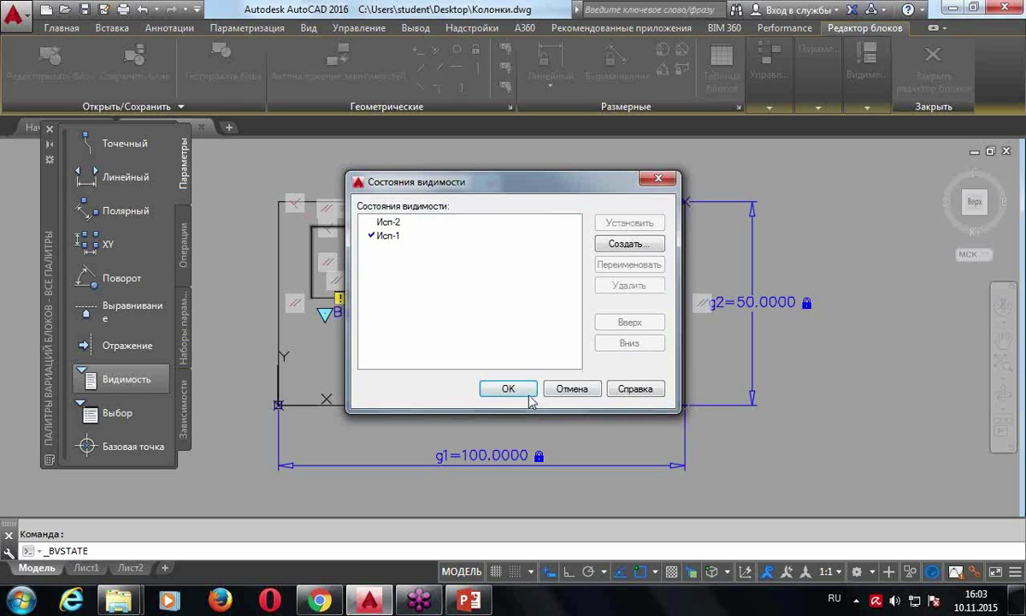
click(522, 392)
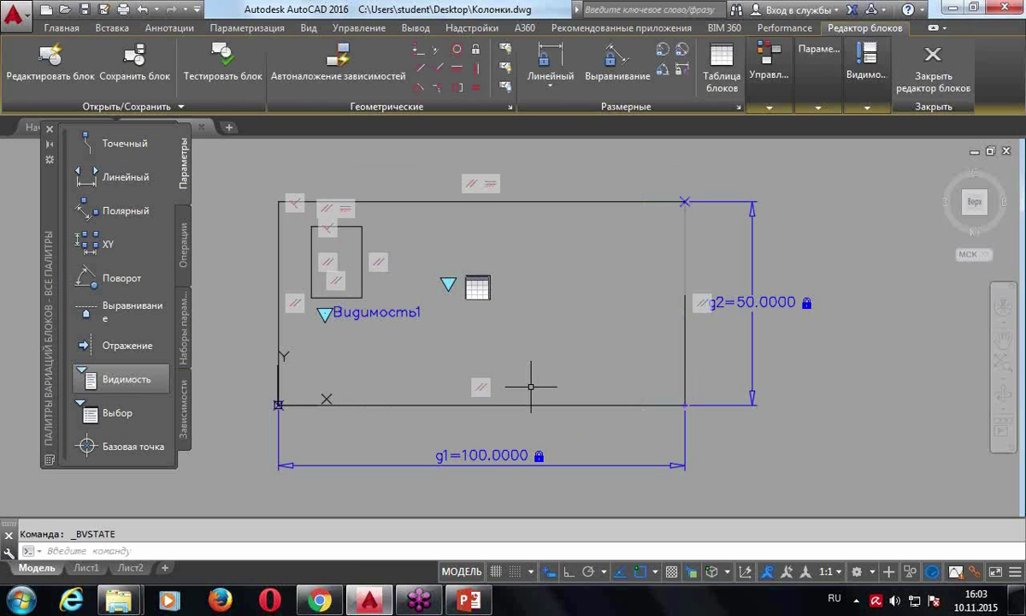
mouse_move(867, 73)
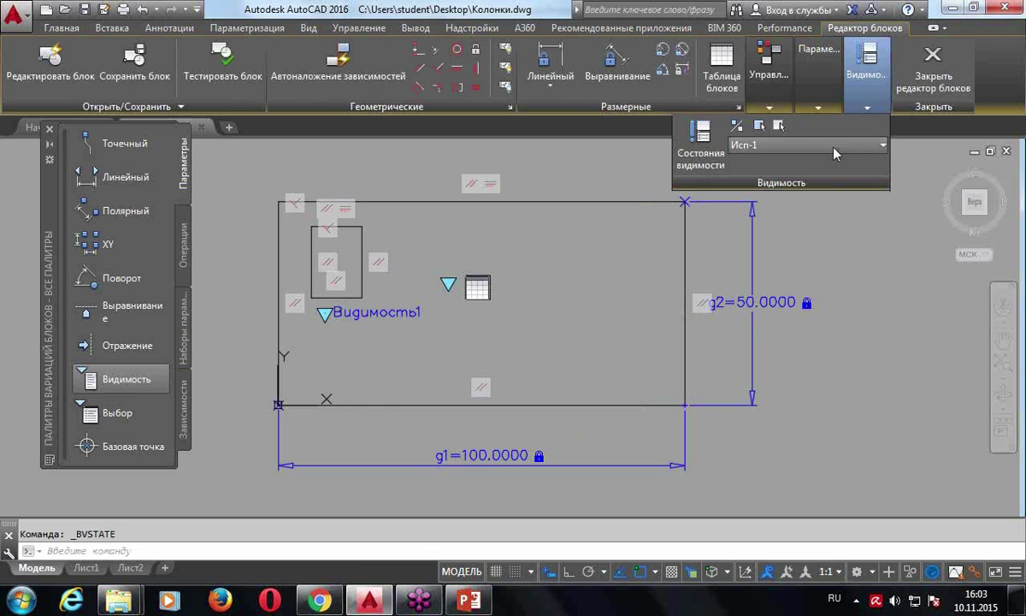
Hide the small inner rectangle in visibility state Исп-1, then save and close the block editor
click(778, 128)
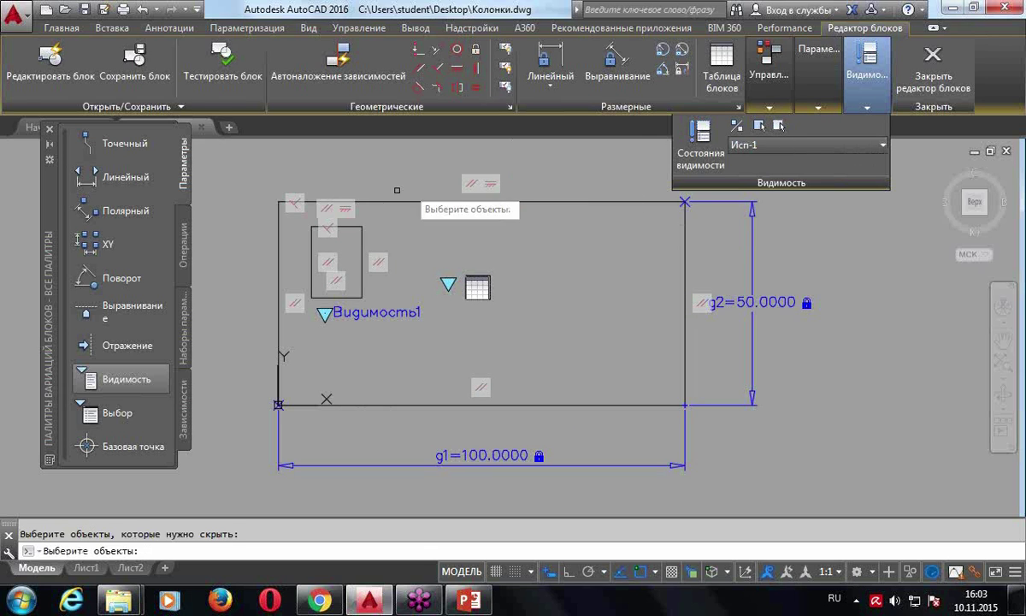
click(354, 225)
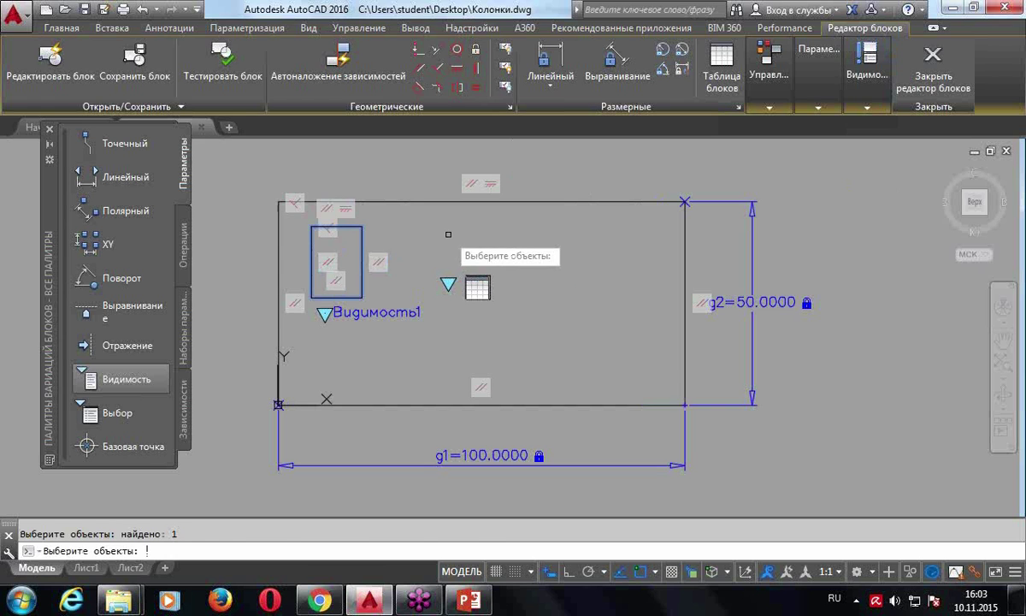
key(Return)
click(932, 69)
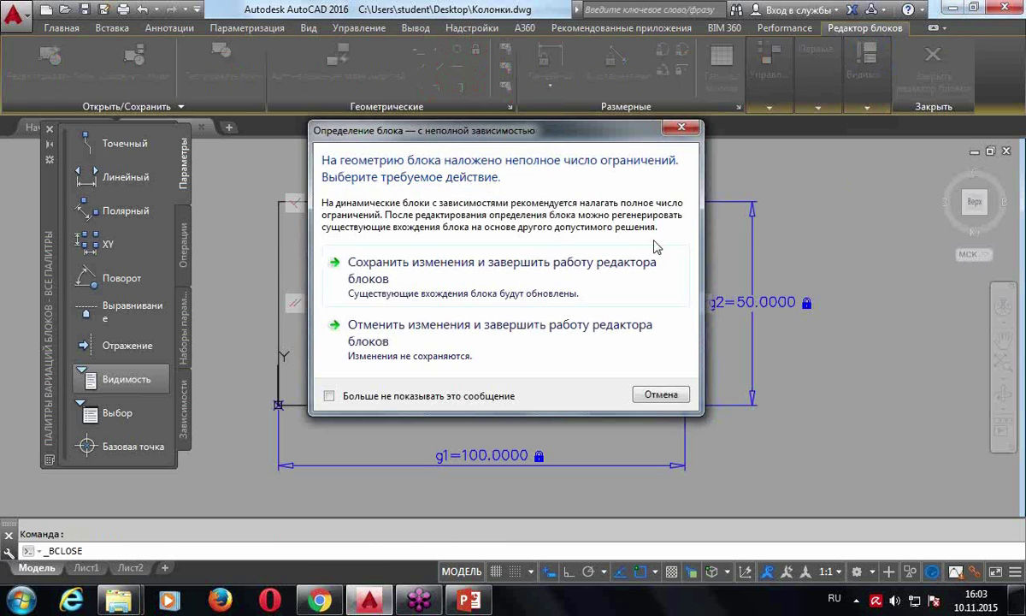
click(456, 261)
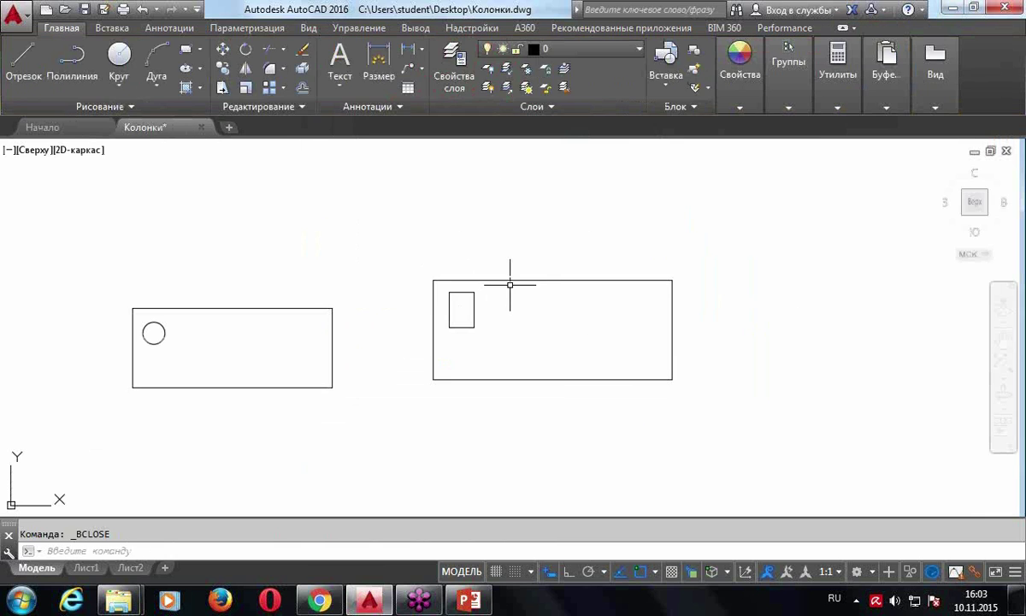
Switch the block to Исп-1 without the inner rectangle, then try ПР100x50 and ПР120x50
click(509, 284)
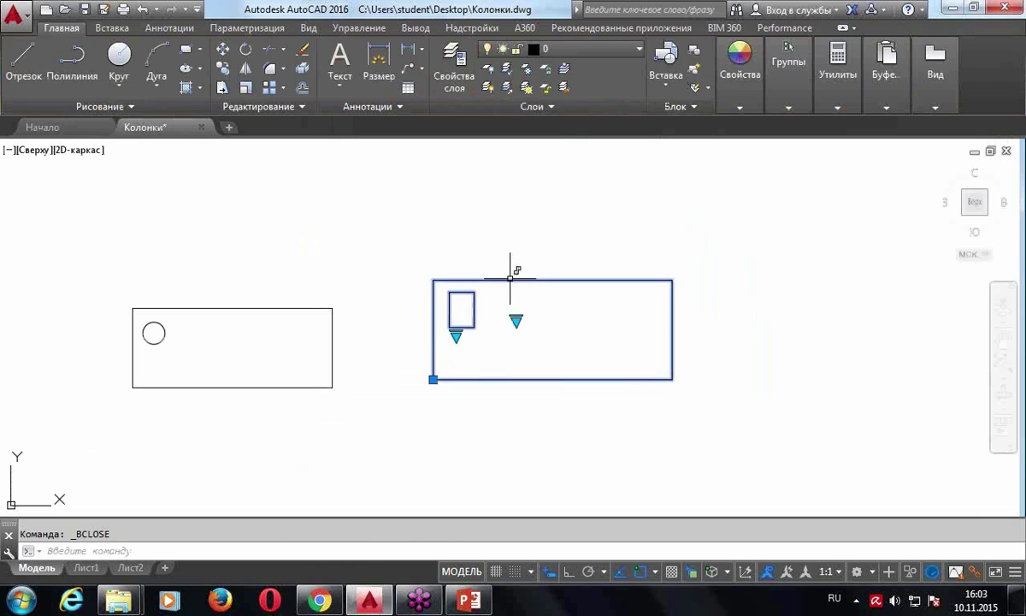
click(456, 335)
click(476, 363)
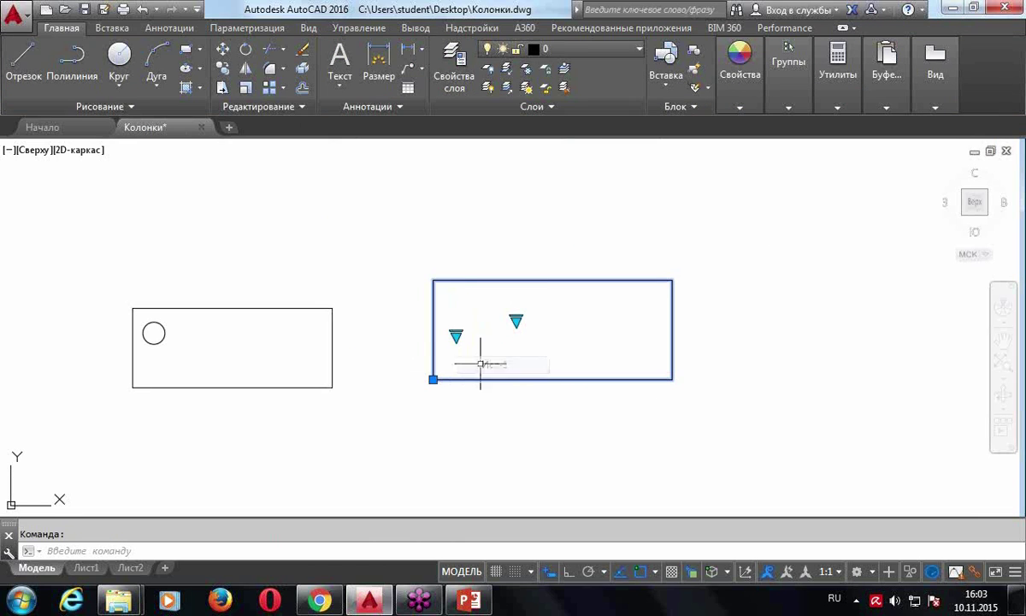
click(515, 320)
click(551, 357)
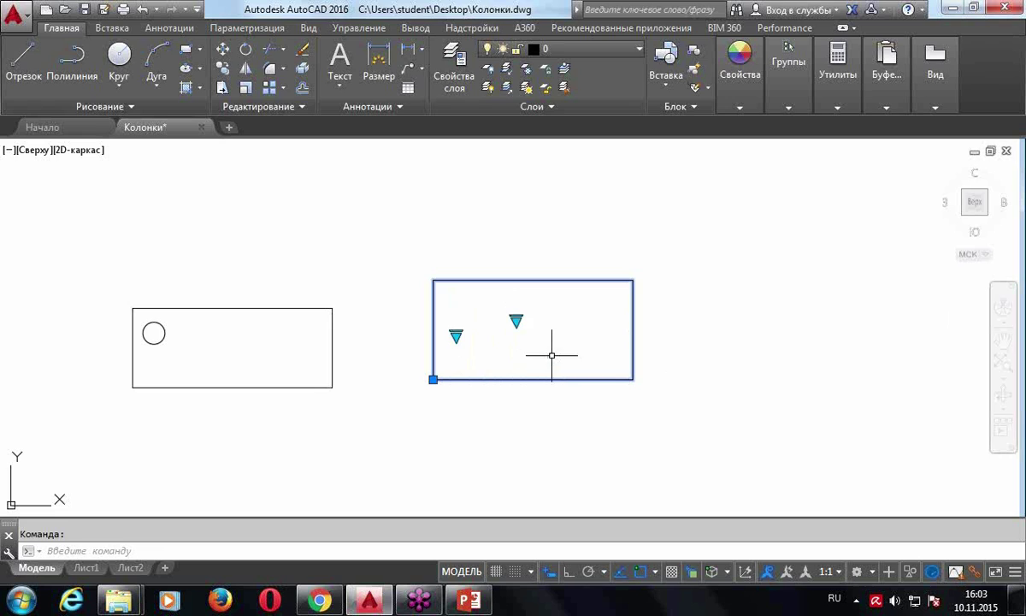
click(516, 321)
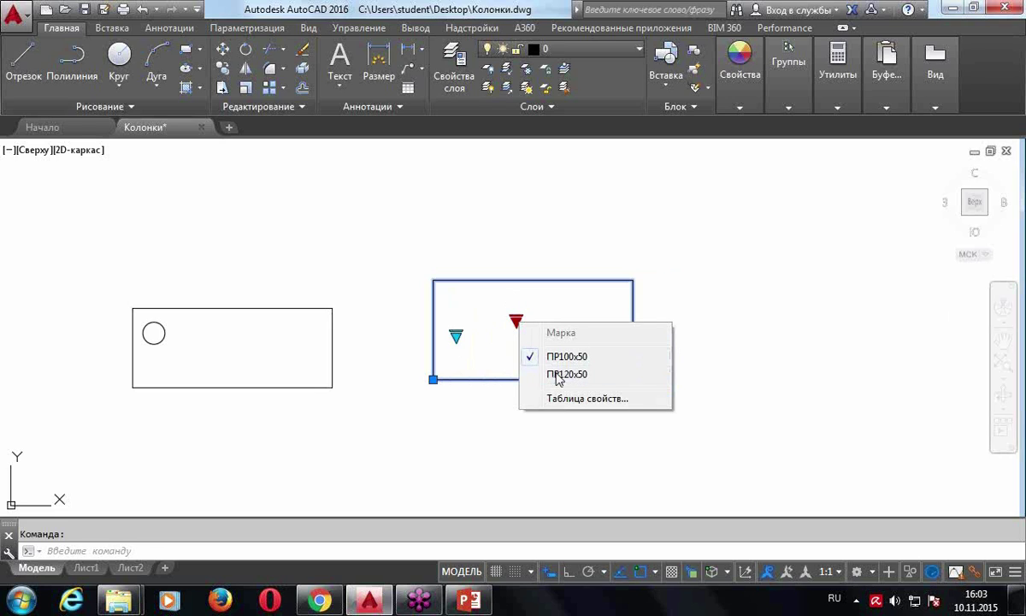
click(557, 377)
Show the Исп-2 state and return the block to ПР100x50
click(456, 336)
click(495, 344)
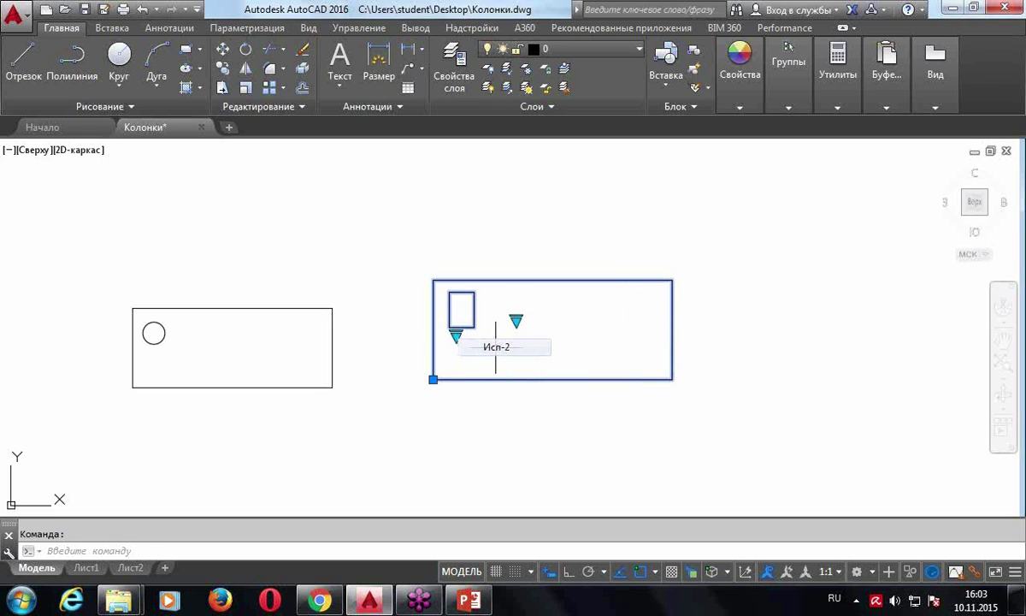
click(516, 320)
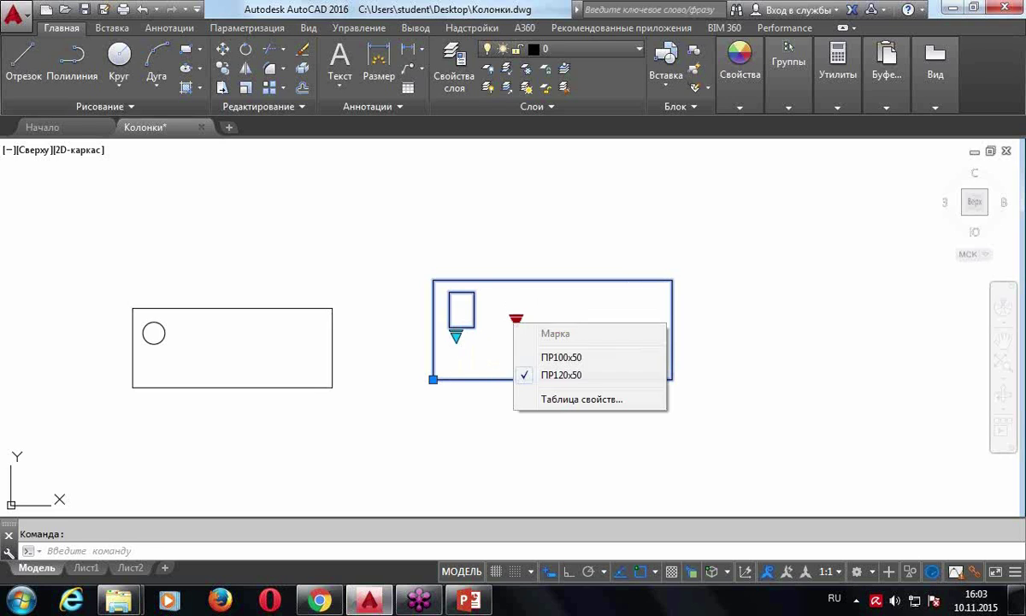
click(554, 359)
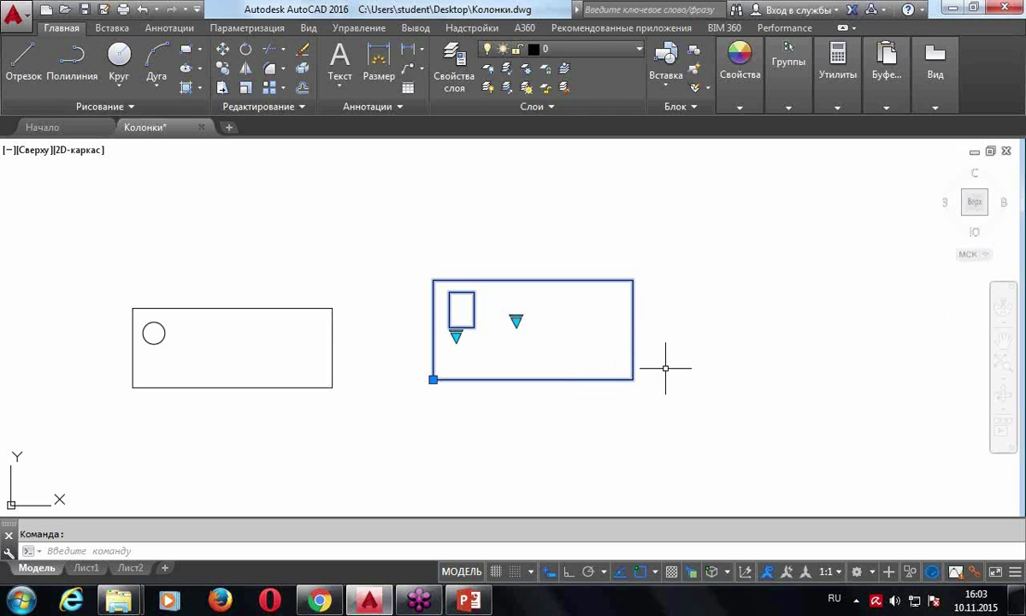
key(Escape)
double_click(533, 281)
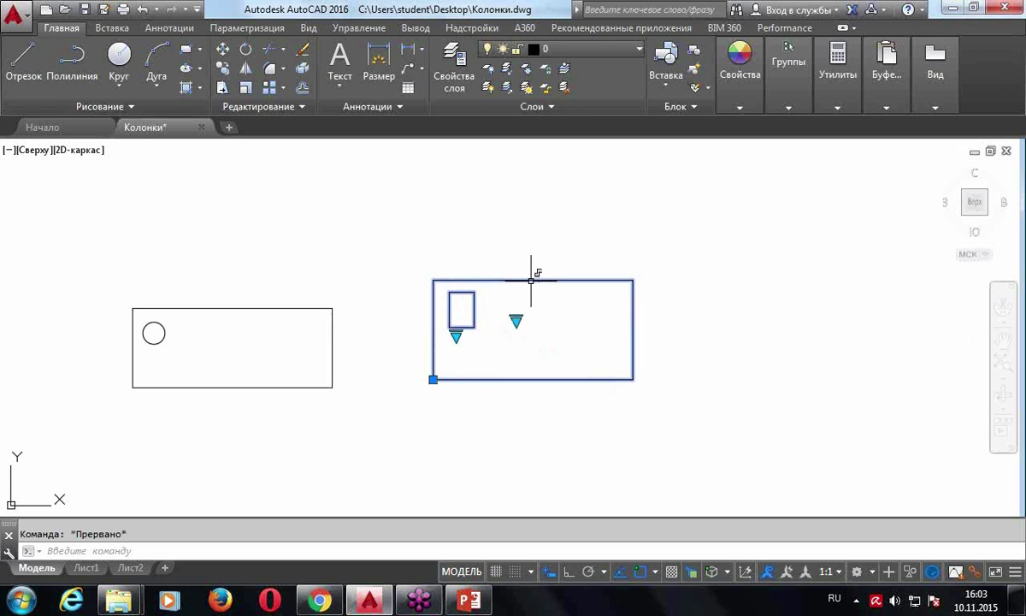
Add Видимость1 as a column in Д-блок 2's block properties table beside Марка, д1 and д2
click(502, 401)
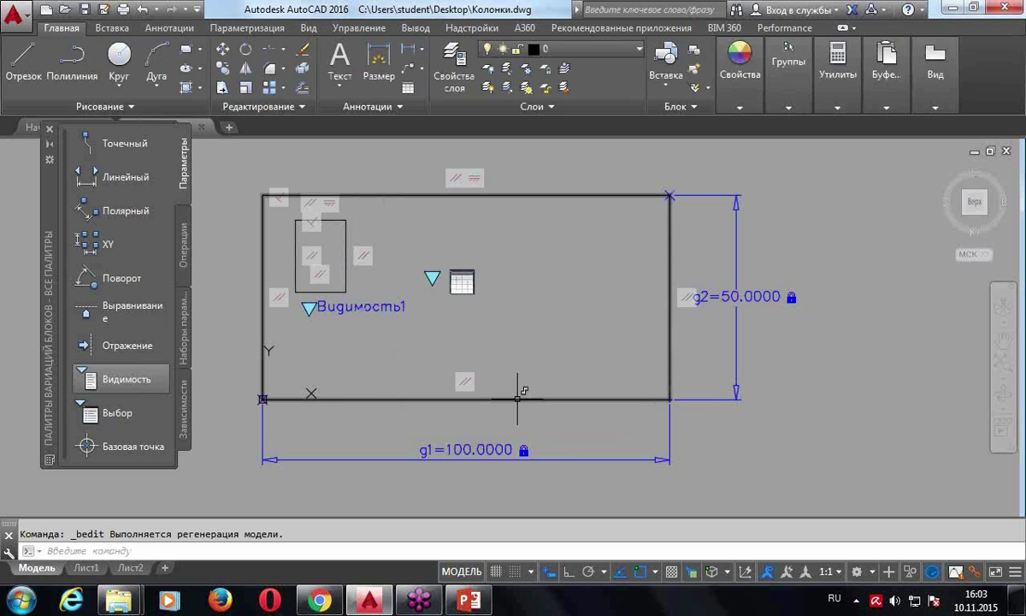
mouse_move(543, 328)
middle_down()
mouse_move(571, 347)
mouse_move(577, 316)
middle_up()
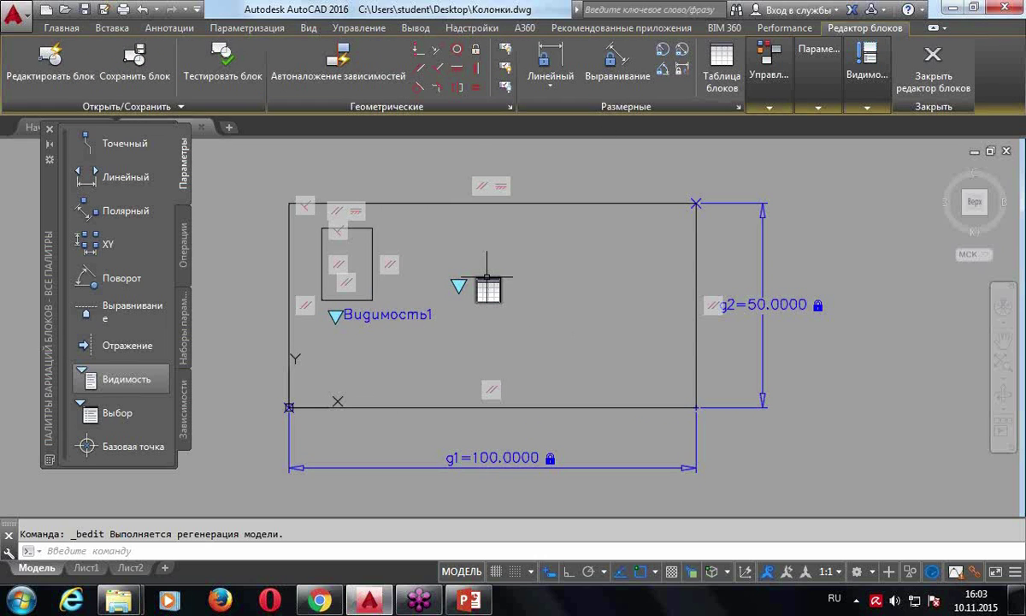
double_click(488, 292)
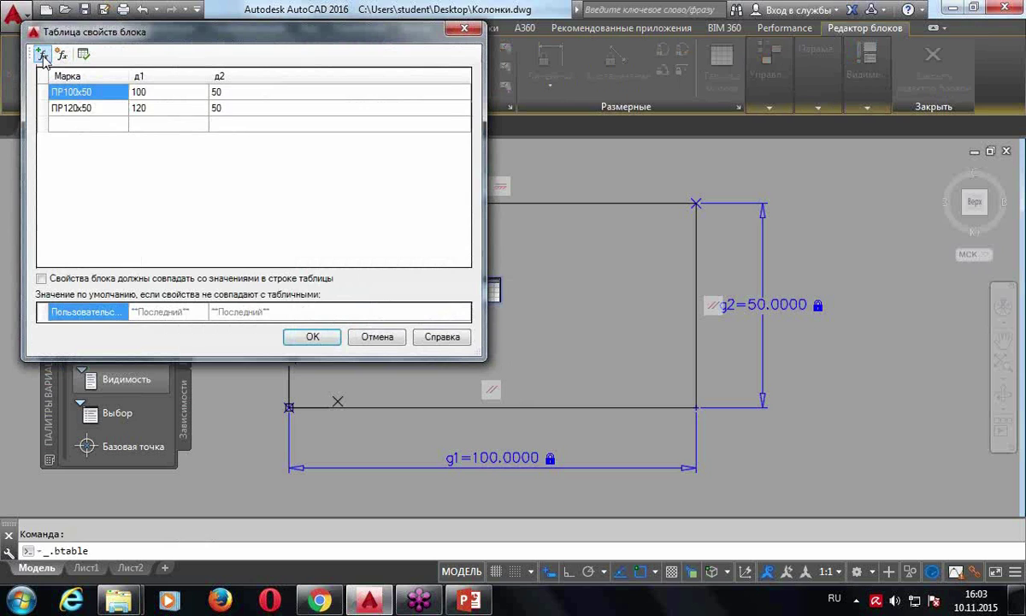
click(41, 54)
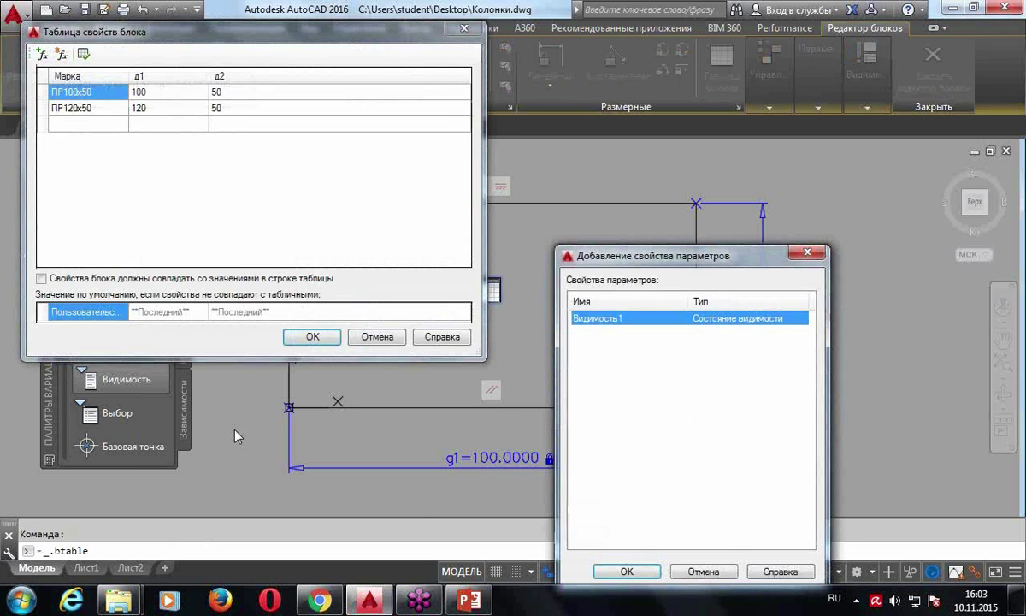
double_click(721, 321)
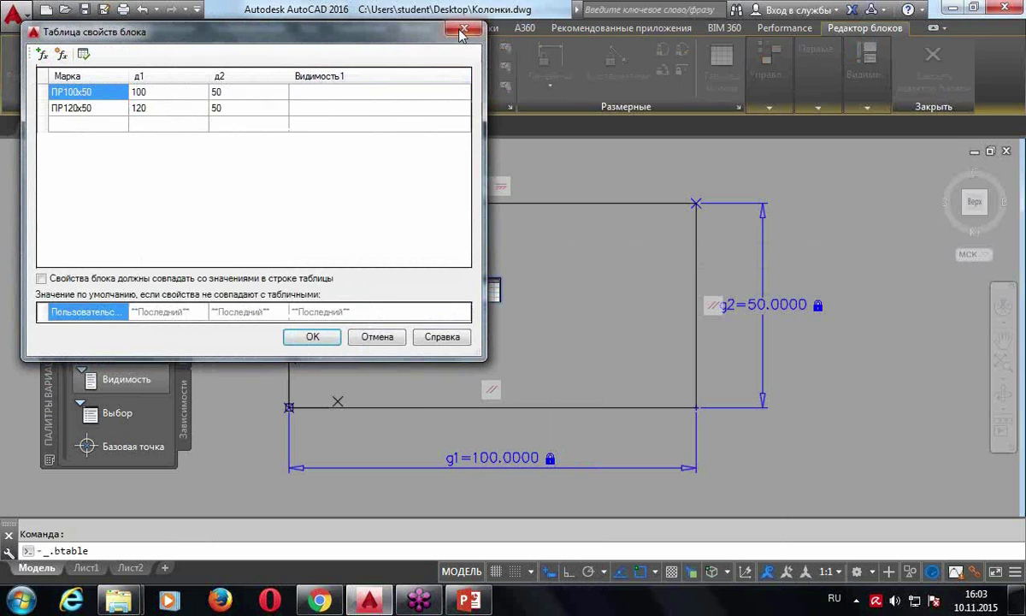
click(291, 94)
Set Видимость1 to Исп-1 for the ПР100x50 and ПР120x50 rows
click(290, 94)
click(463, 92)
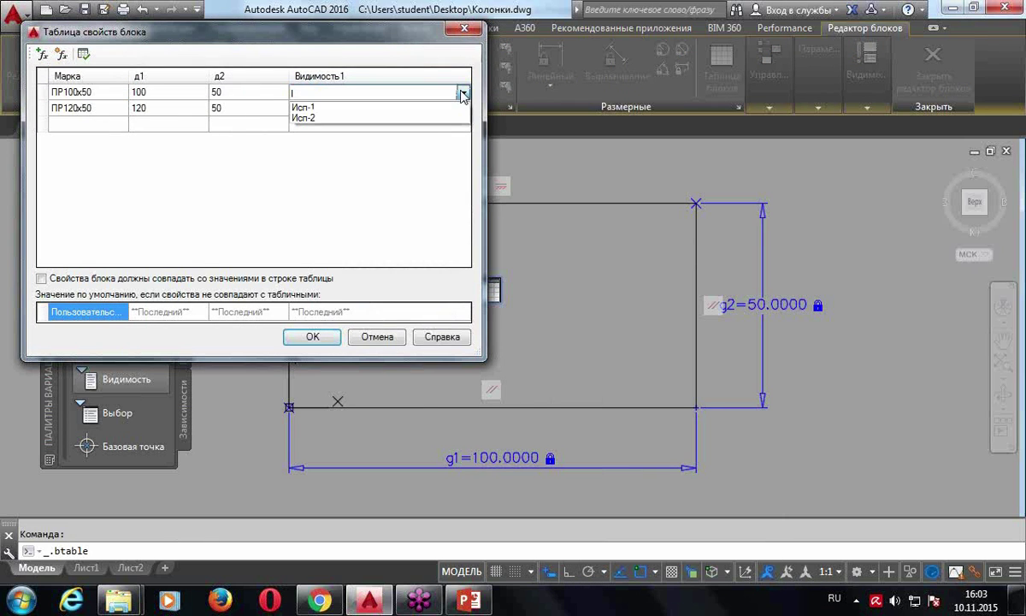
click(418, 108)
click(385, 115)
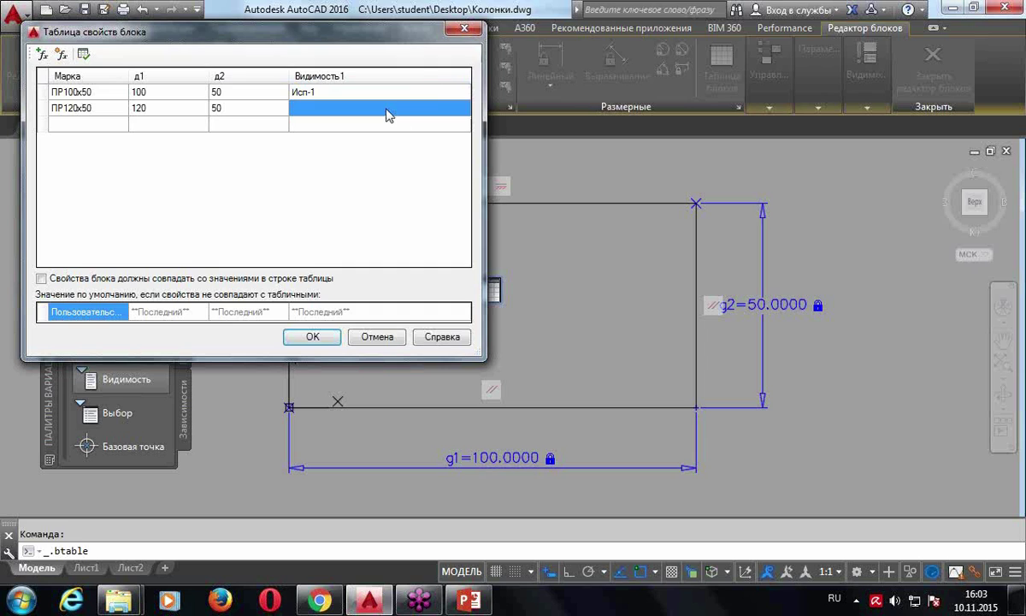
click(386, 114)
click(463, 109)
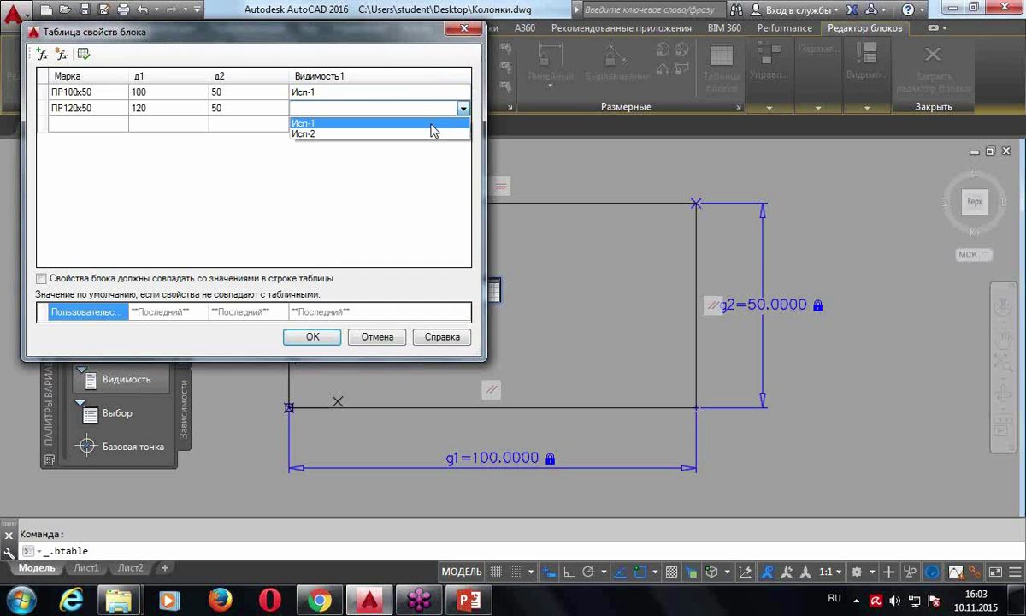
click(432, 124)
Copy the first two rows and paste them in as rows 3 and 4
drag(57, 91, 370, 113)
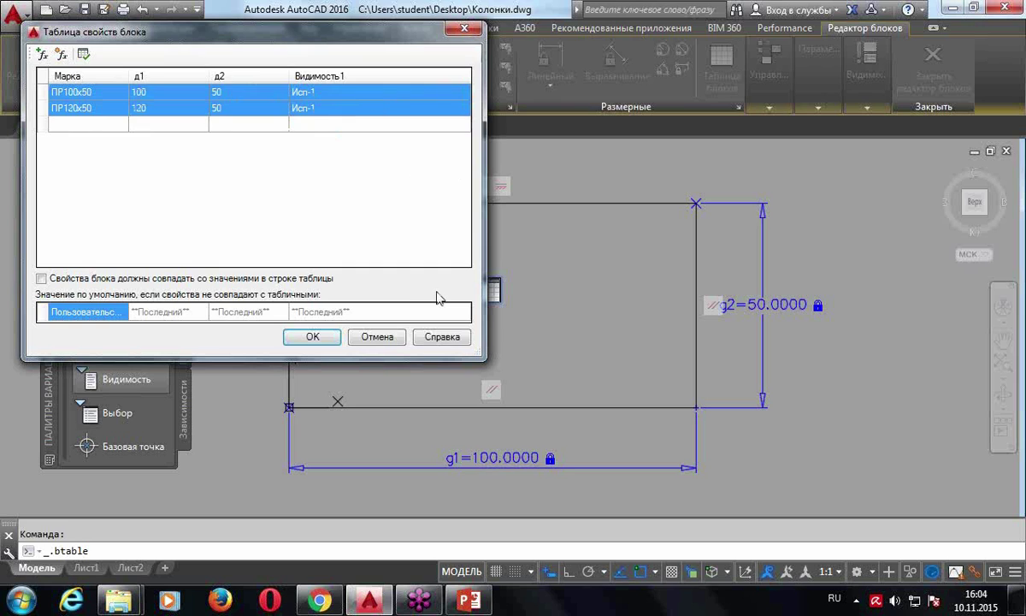
click(87, 127)
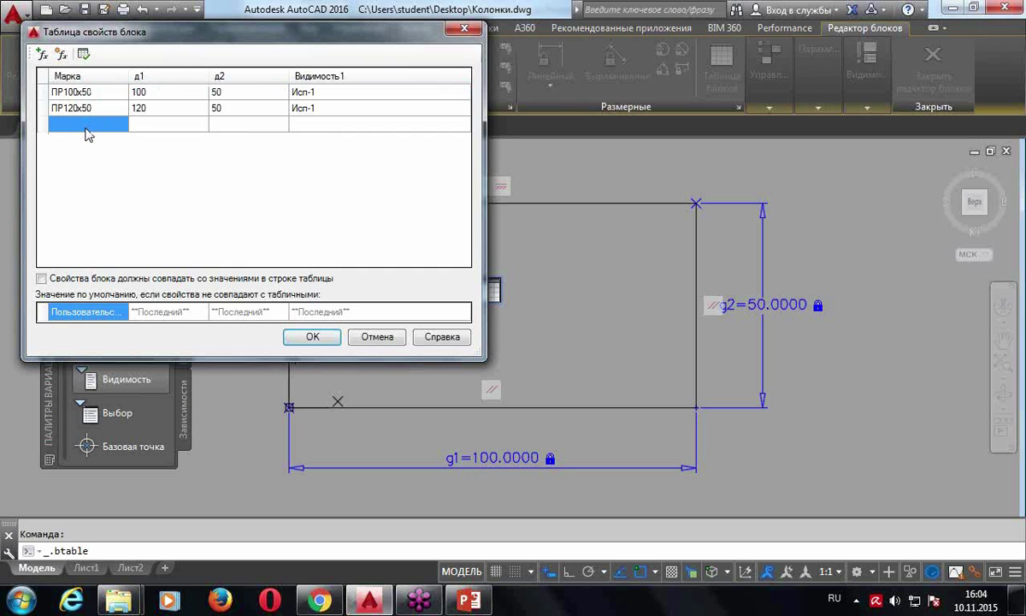
text(ПР100х50	100	50	Исп-1 ПР120х50	120	50	Исп-1)
Set Видимость1 to Исп-2 for the pasted rows 3 and 4
click(315, 127)
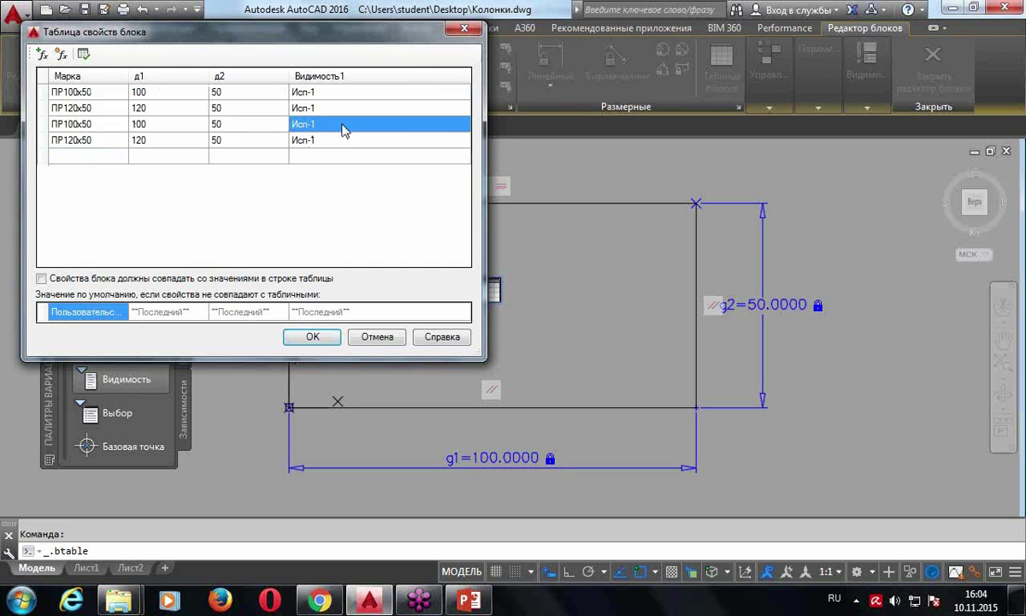
click(389, 124)
click(463, 126)
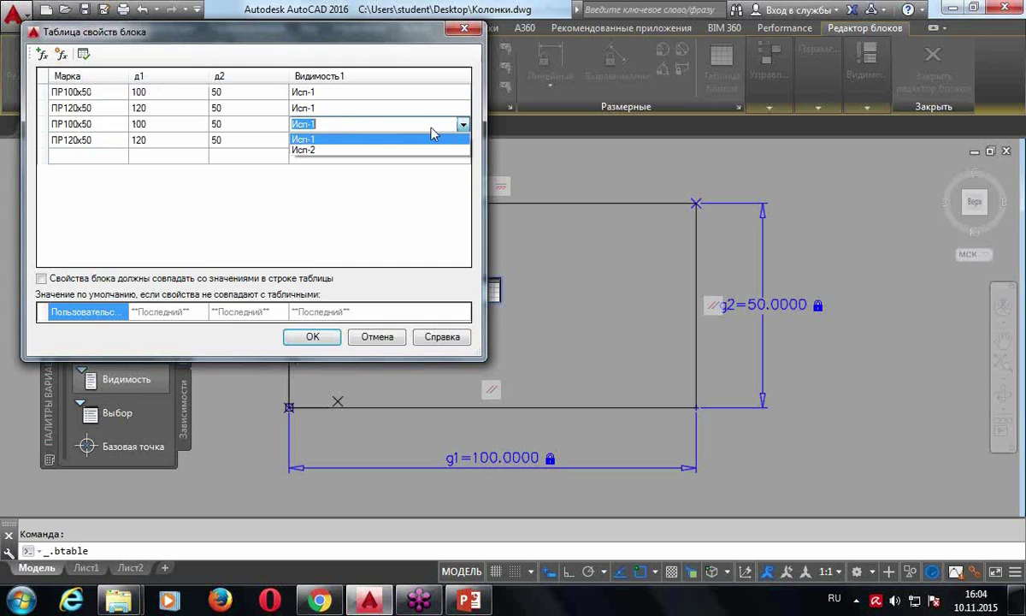
click(323, 130)
click(323, 132)
click(306, 154)
click(318, 143)
click(318, 141)
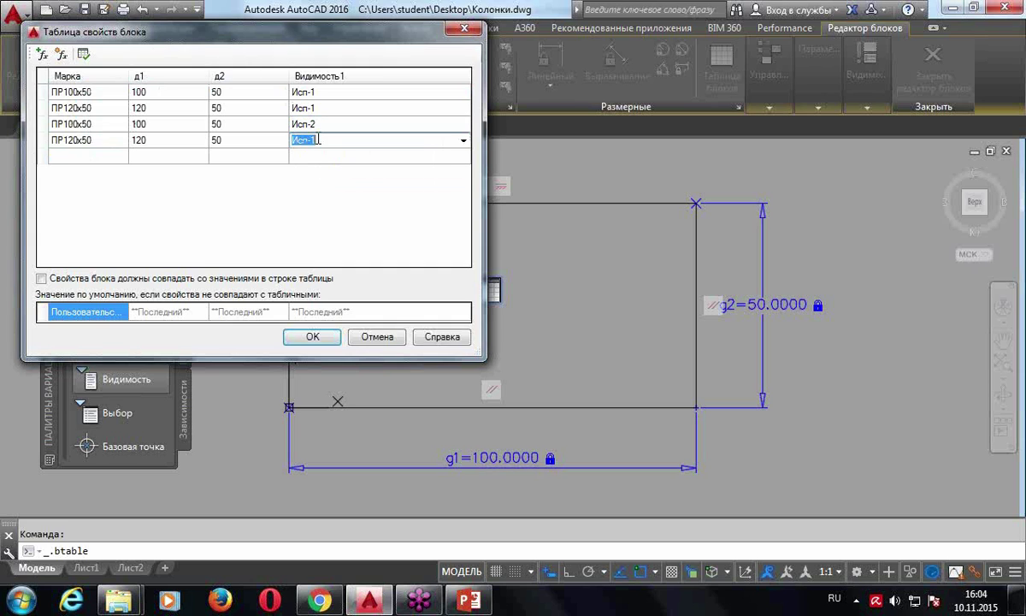
click(463, 141)
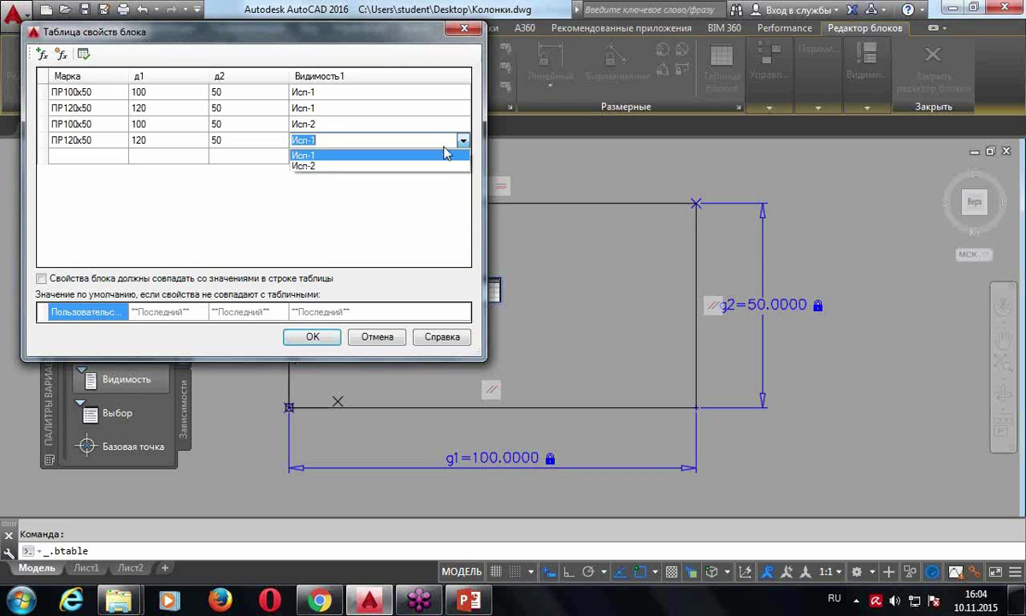
click(314, 165)
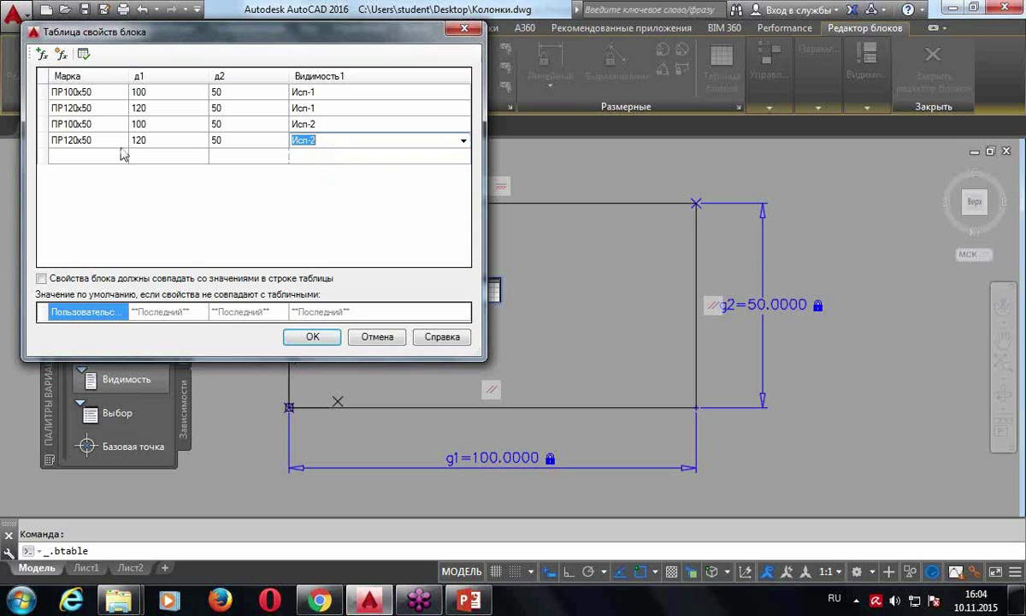
click(382, 108)
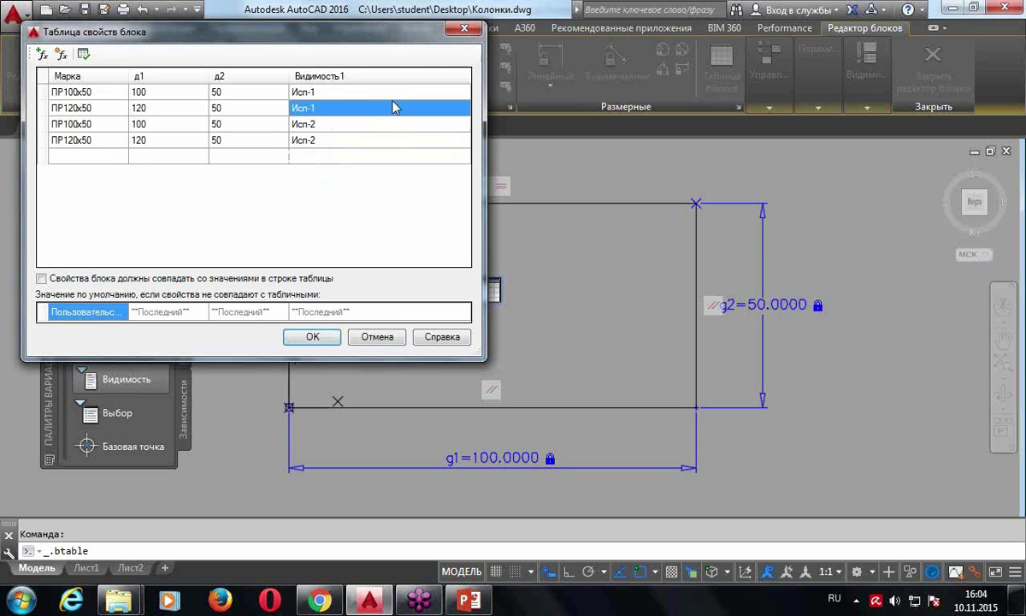
click(99, 94)
click(98, 92)
Rename the first two Марка entries to ПР100x50-1 and ПР120x50-1
key(BackSpace)
text(-1)
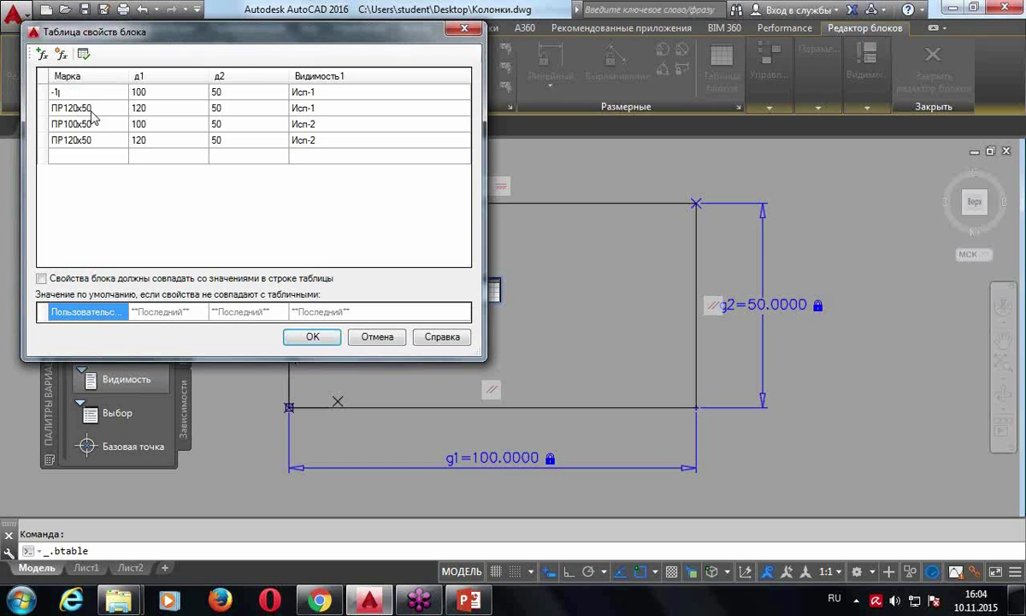
click(77, 109)
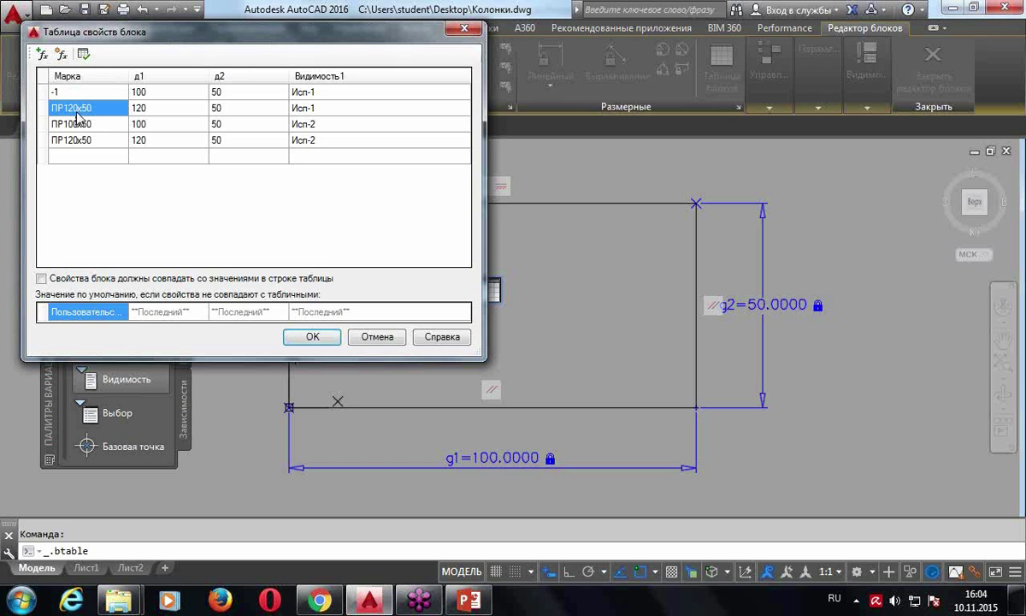
click(148, 242)
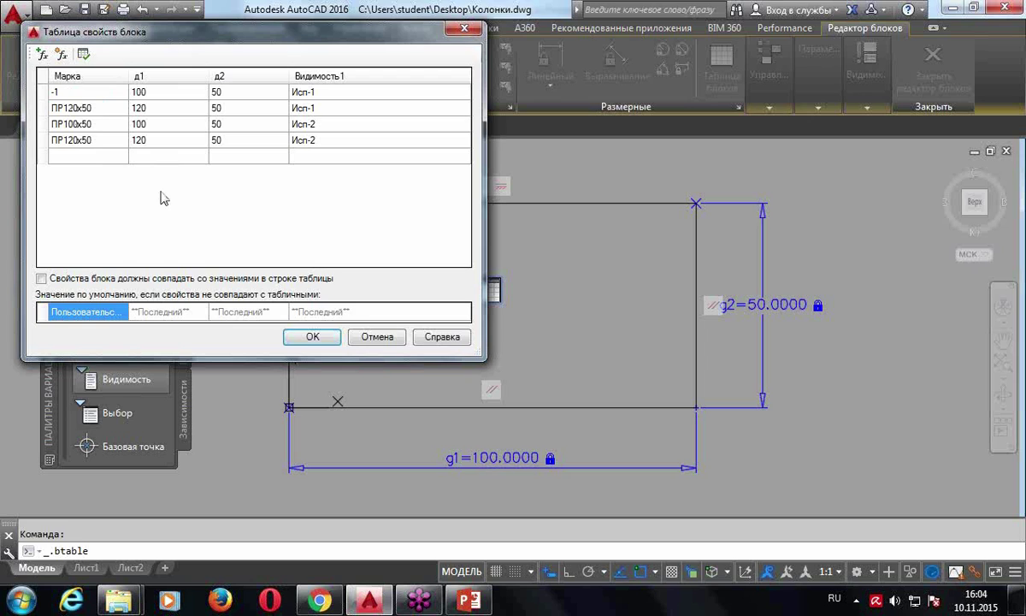
click(65, 91)
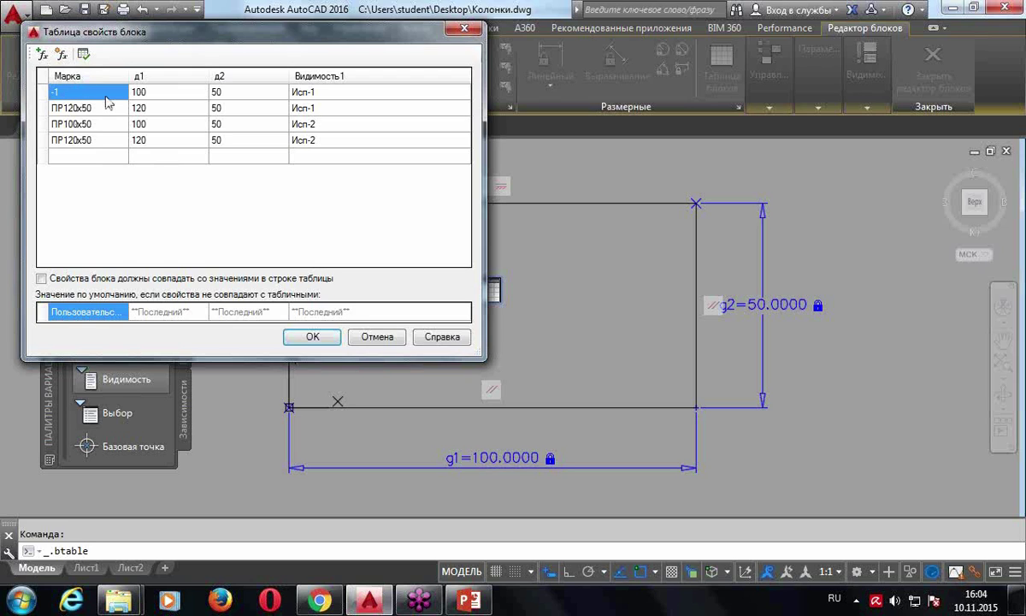
text(ПР100х50)
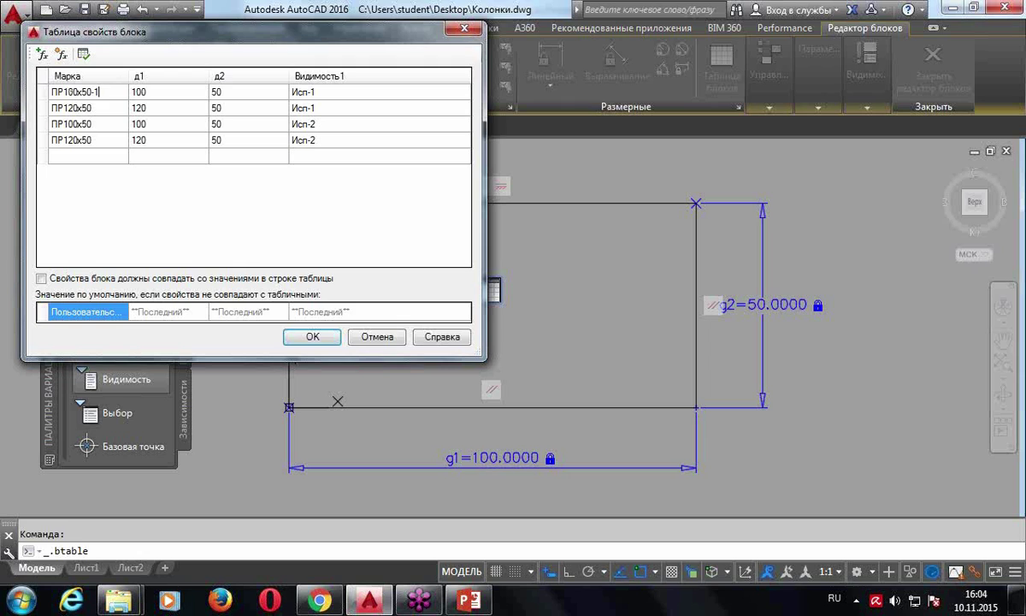
click(98, 109)
click(99, 109)
Rename rows 3 and 4 to ПР100x50-2 and ПР120x50-2 and apply the table
click(94, 127)
click(95, 124)
text(-2)
click(97, 142)
click(98, 139)
click(105, 156)
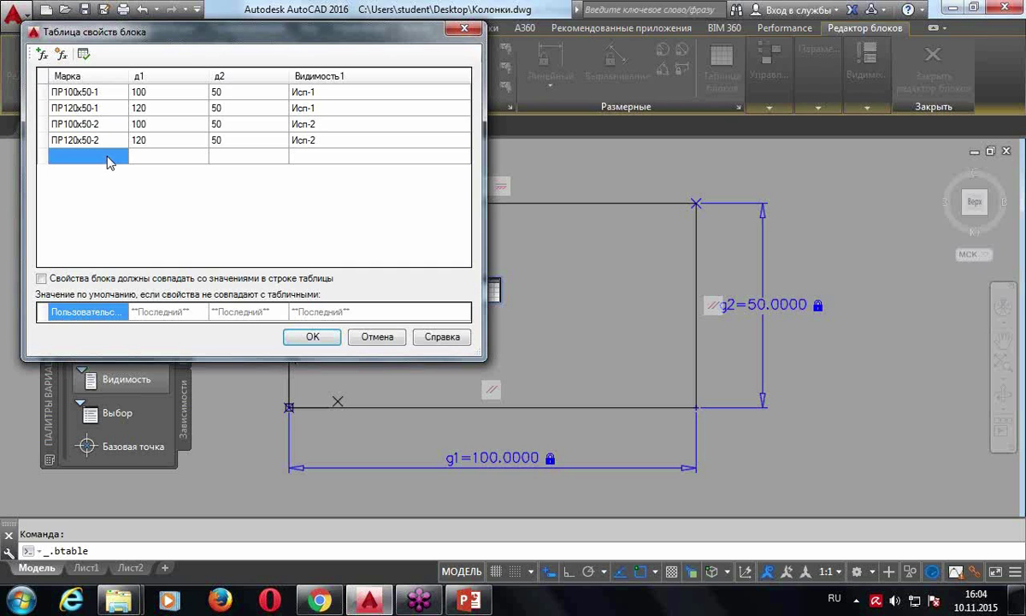
click(313, 337)
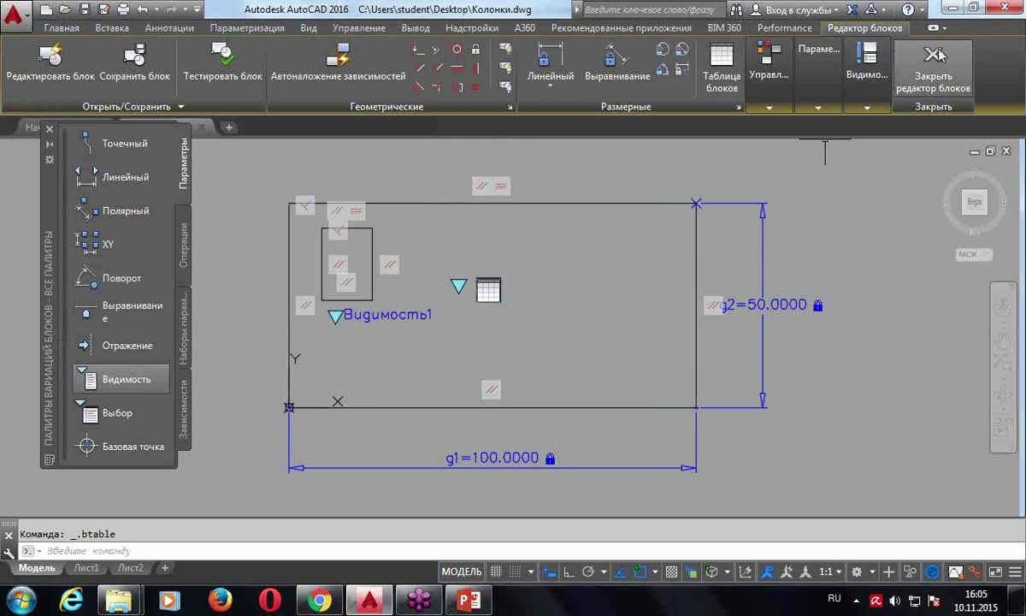
Save the block, leave the Block Editor, and switch the block to ПР100x50-1
click(938, 79)
click(409, 272)
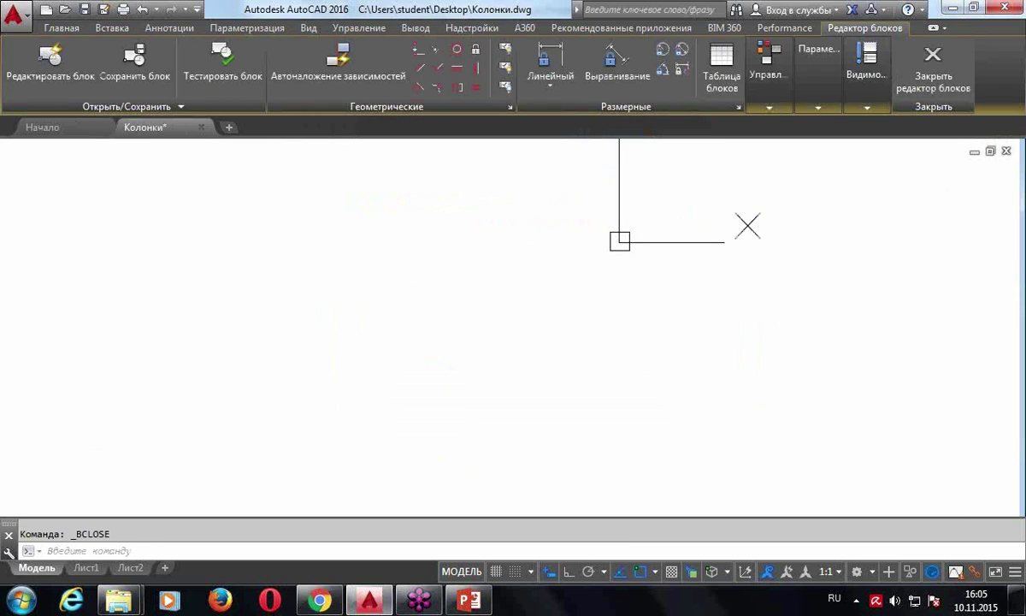
click(562, 280)
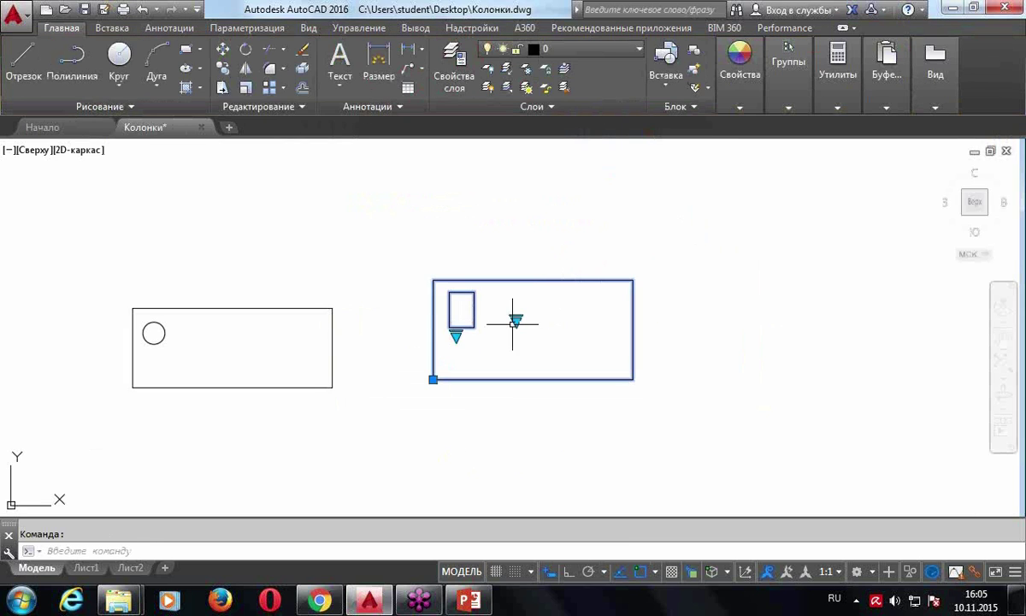
click(516, 320)
click(570, 356)
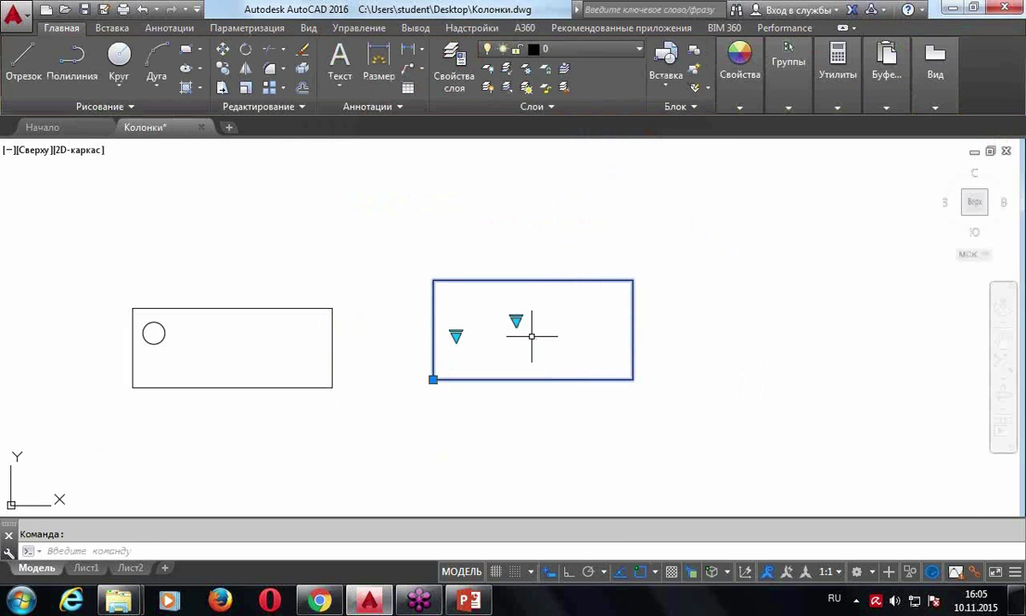
click(516, 321)
Cycle the block through ПР120x50-1, ПР100x50-2 and finally ПР120x50-2, then deselect it
click(552, 370)
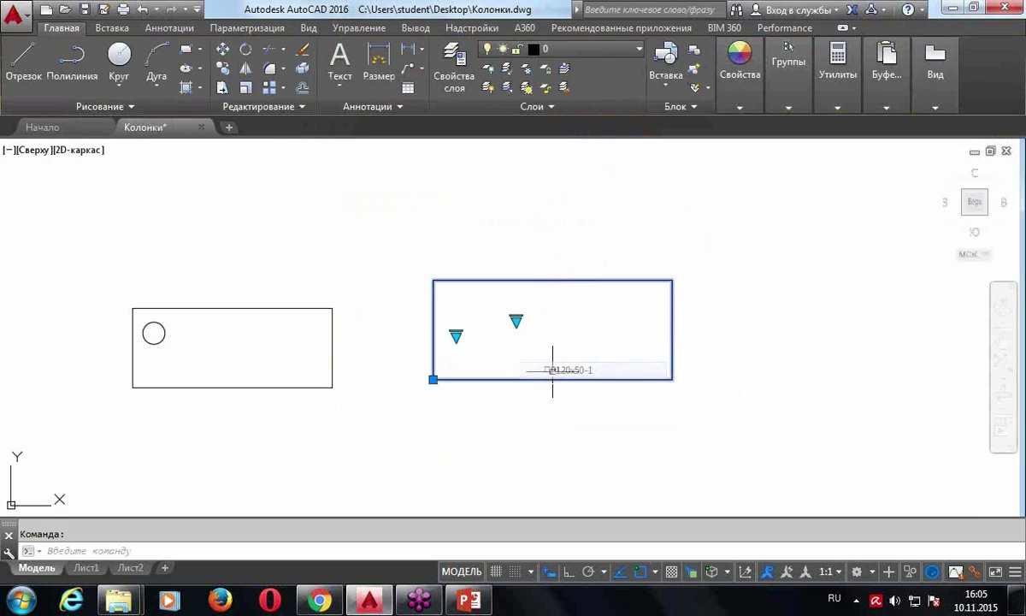
click(516, 321)
click(553, 390)
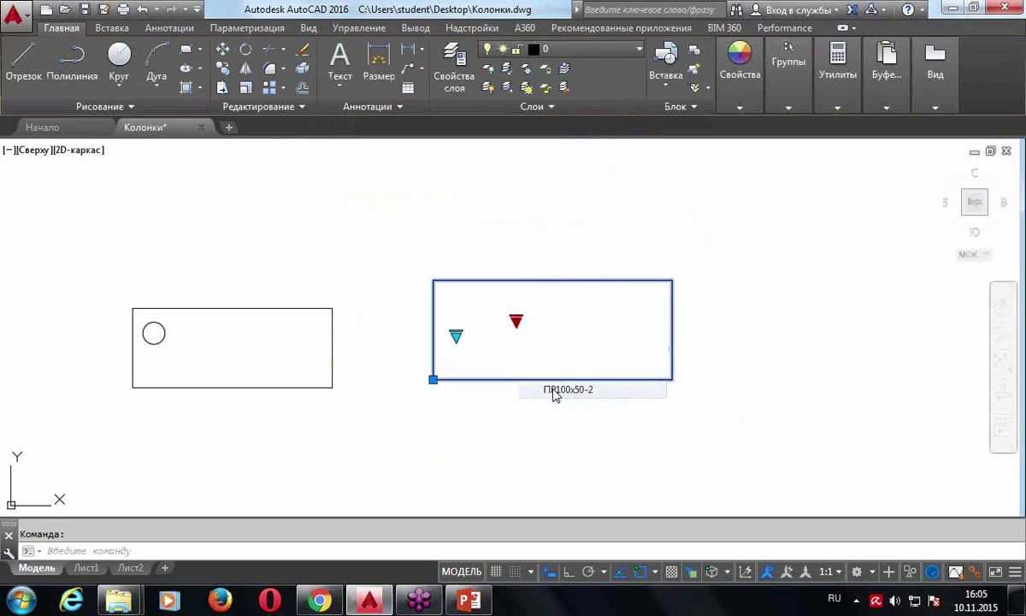
click(516, 325)
click(553, 375)
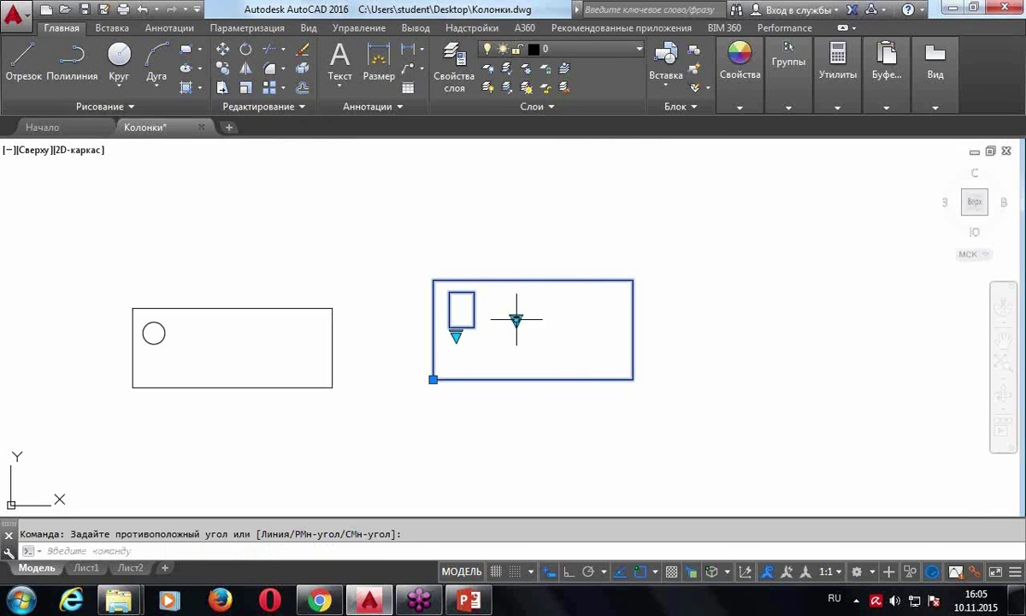
click(515, 320)
click(556, 404)
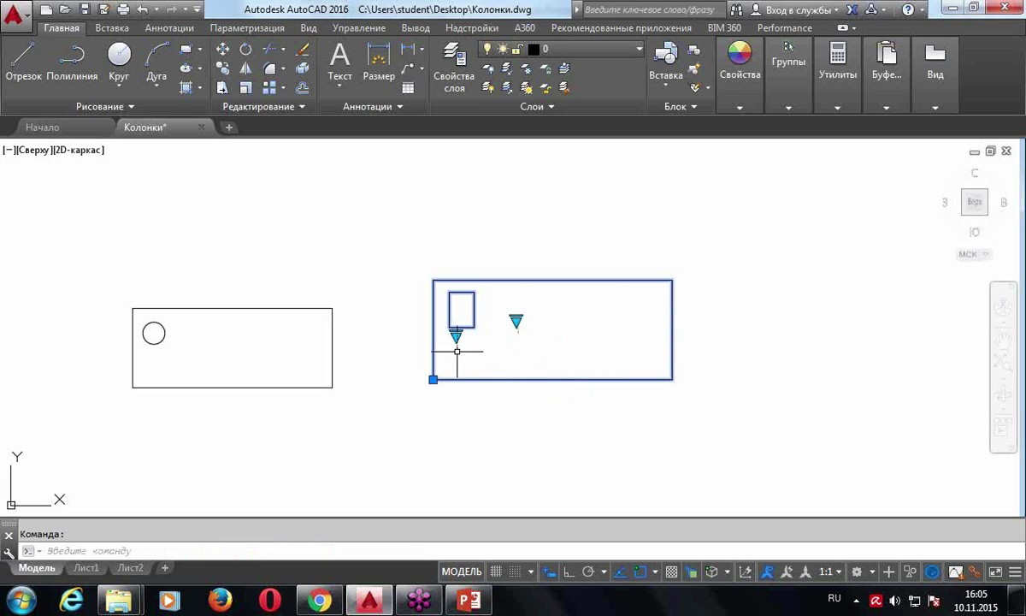
key(Escape)
Open Д-блок 2 in the Block Editor and check its visibility states
double_click(541, 280)
click(503, 408)
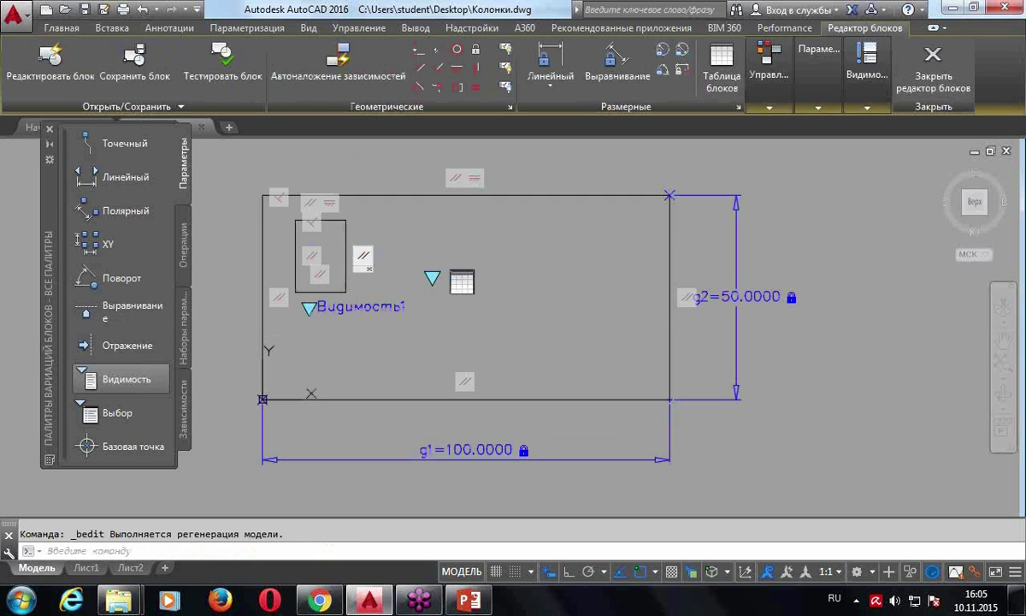
click(845, 110)
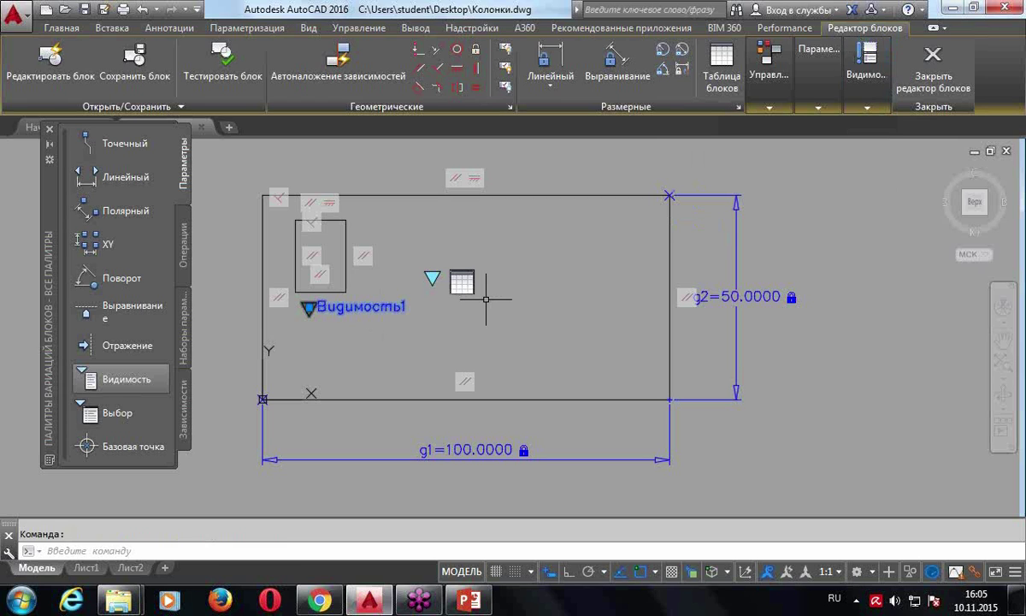
Set the visibility parameter's Число ручек to 0 in Properties
key(ctrl+1)
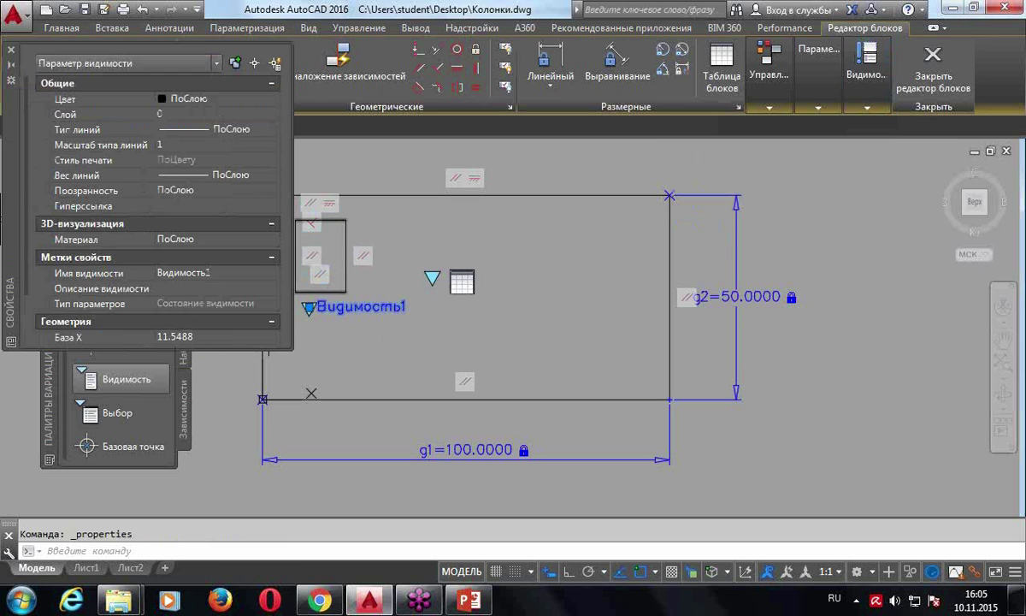
scroll(25, 242, down, 3)
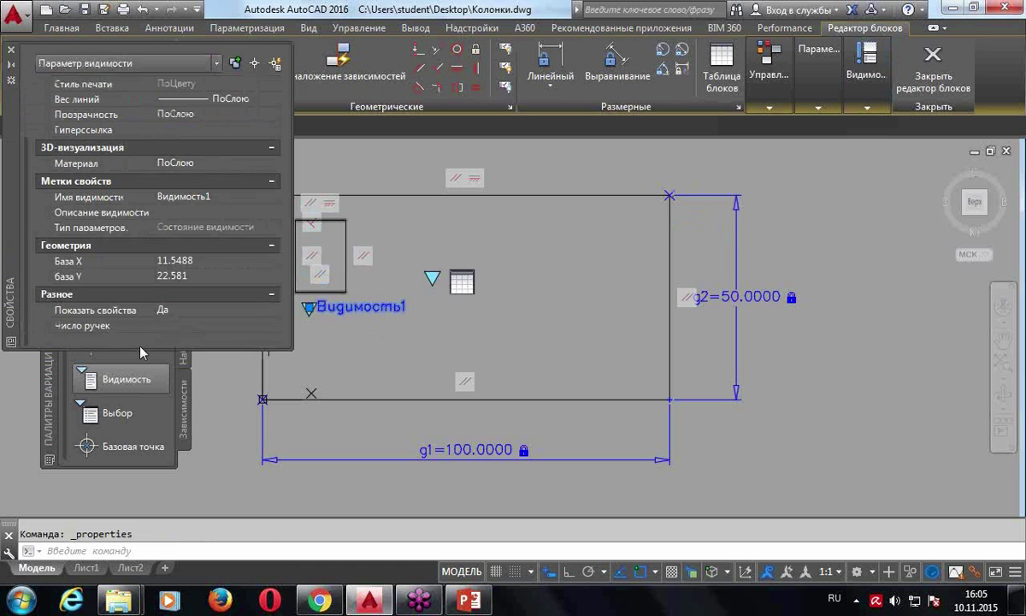
click(214, 325)
click(214, 325)
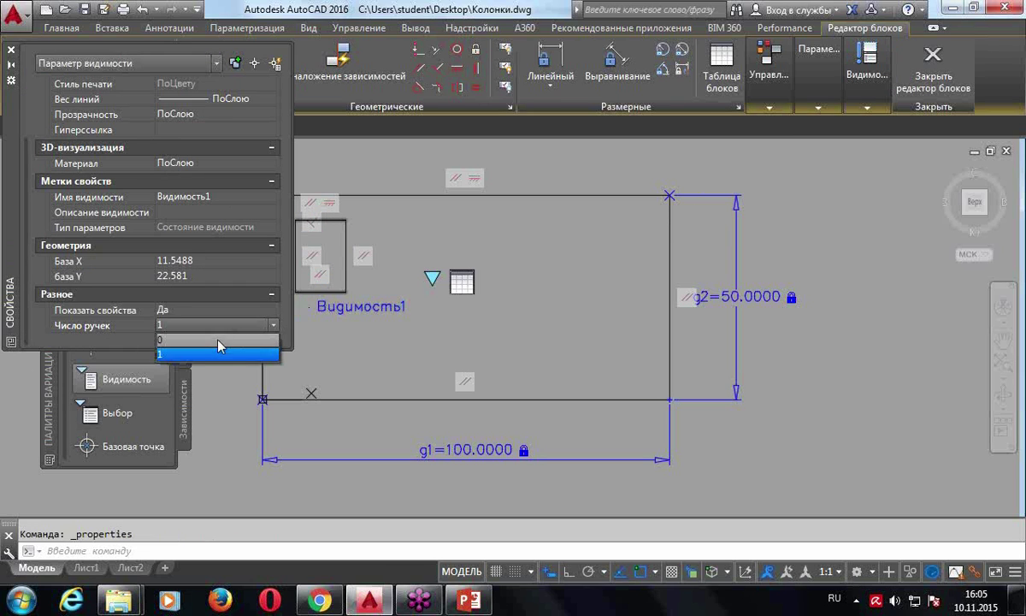
click(216, 350)
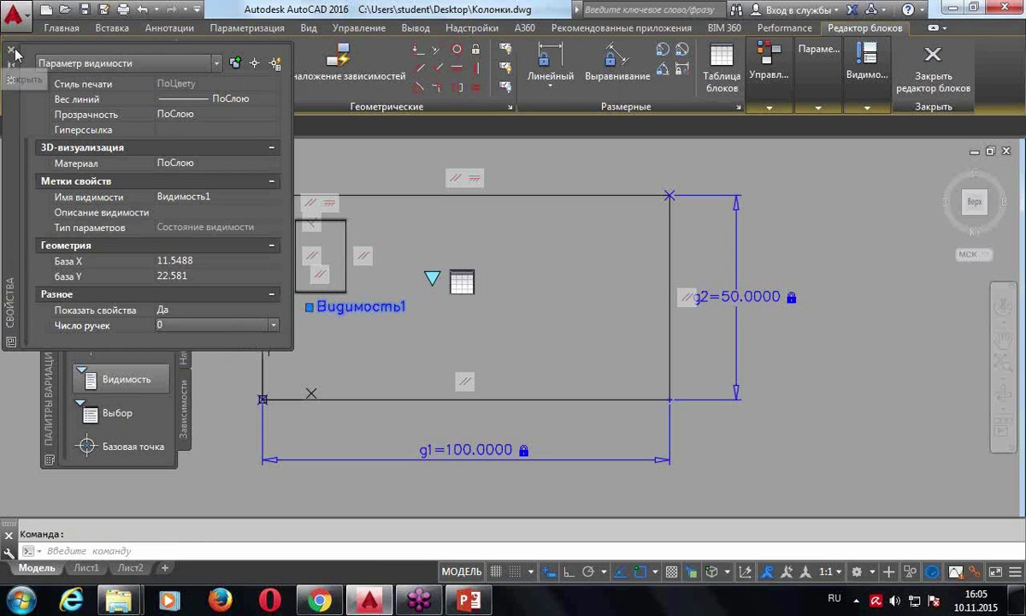
Close Properties and exit the Block Editor, saving the changes
click(10, 50)
click(932, 68)
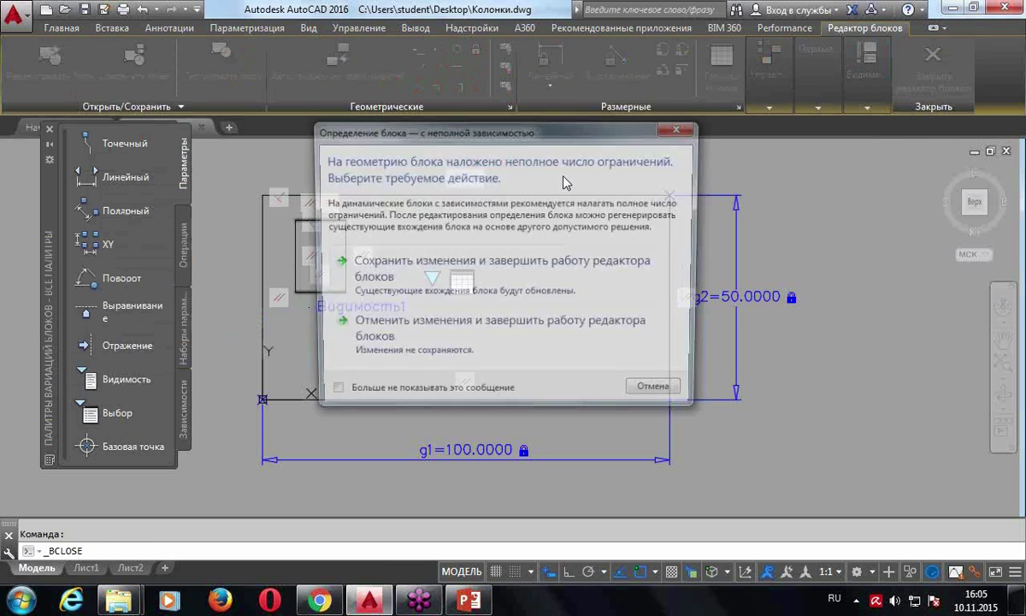
click(417, 281)
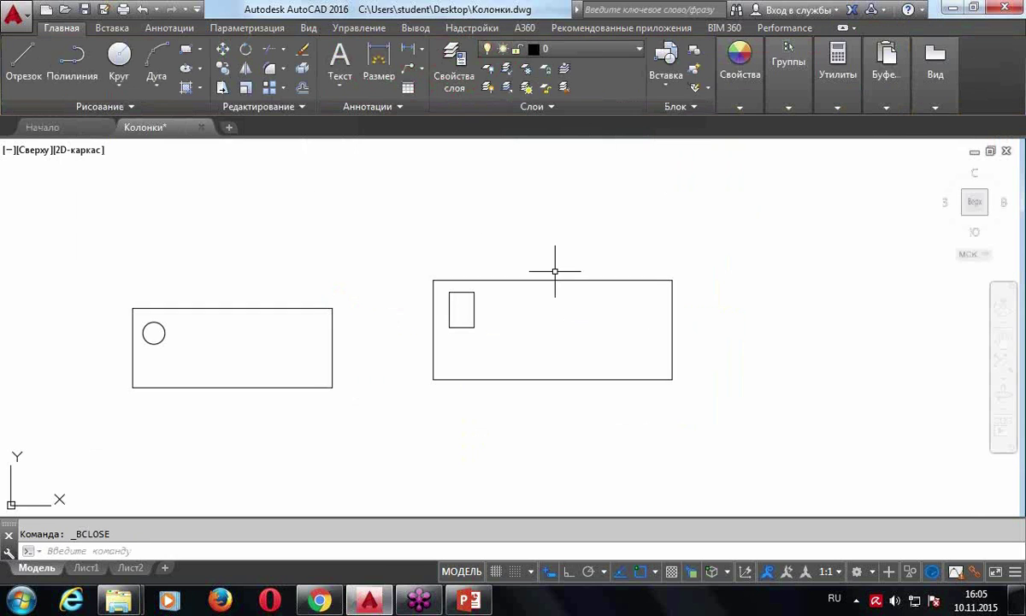
Test the lookup grip with ПР100x50-1, ПР120x50-1, ПР100x50-2 and ПР120x50-2, then deselect
click(554, 279)
click(516, 320)
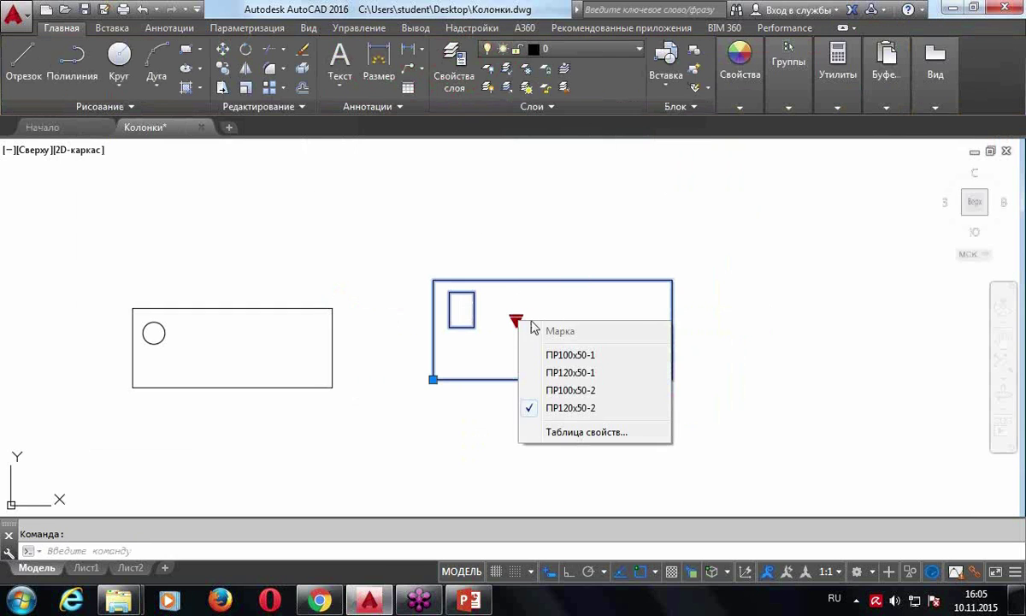
click(556, 355)
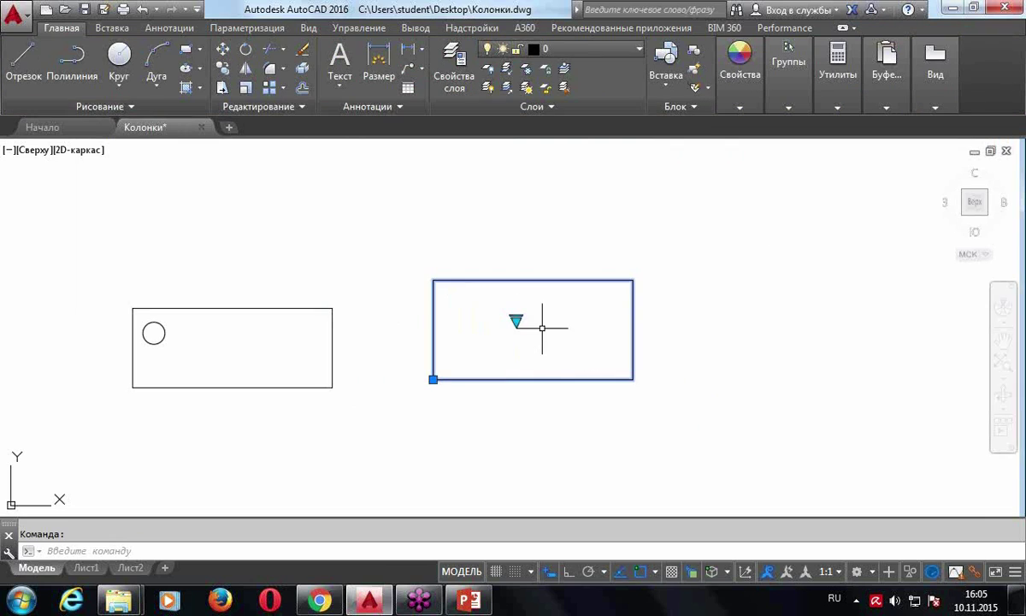
click(516, 320)
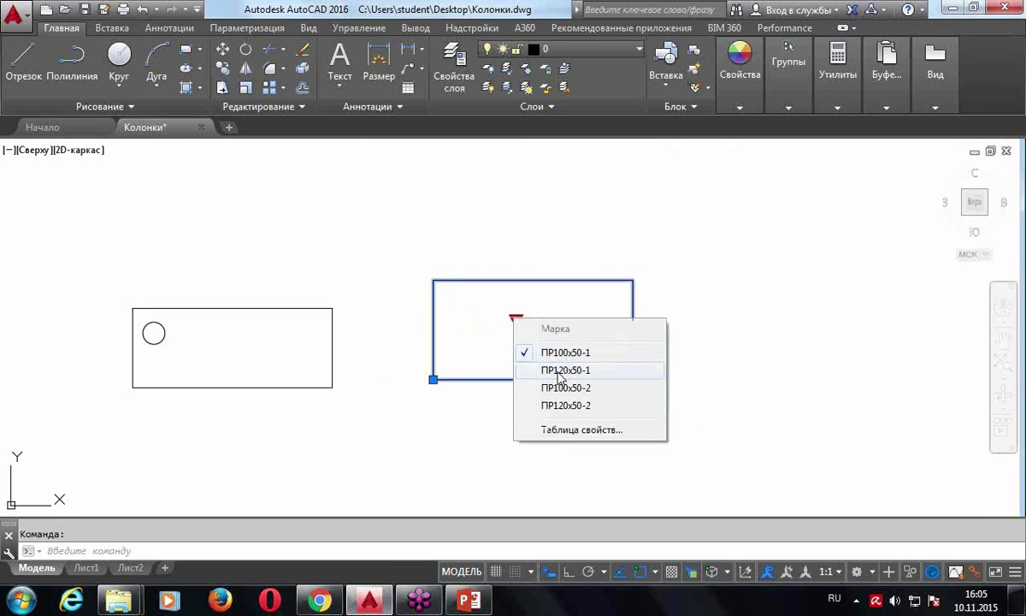
click(561, 371)
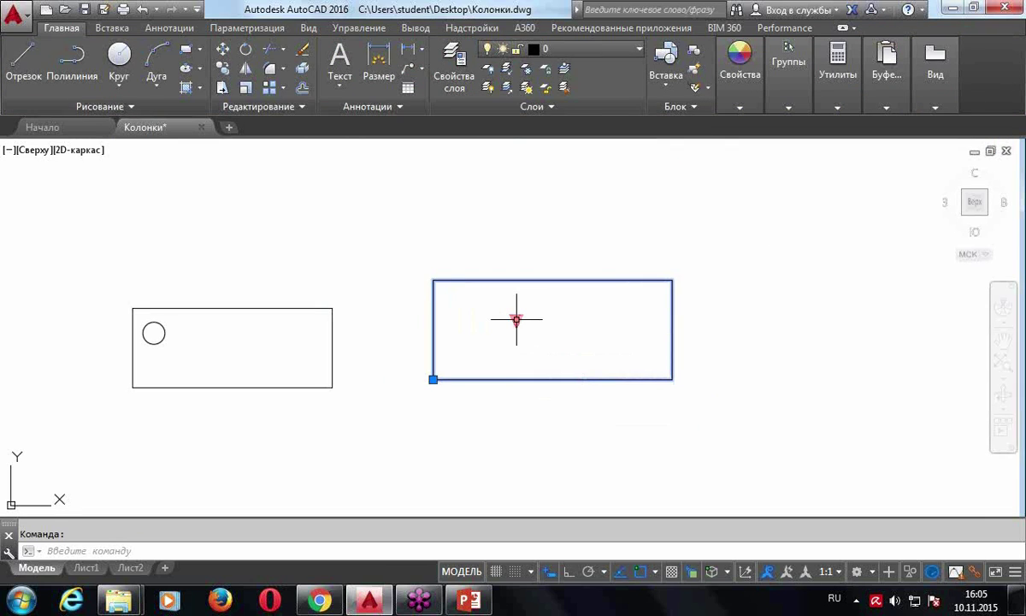
click(516, 320)
click(569, 390)
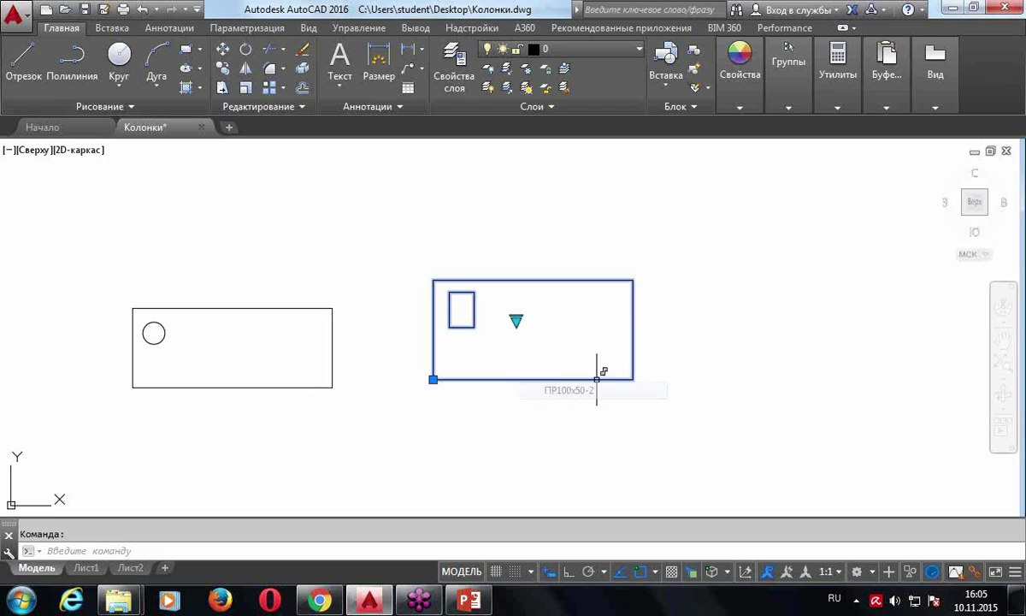
click(517, 320)
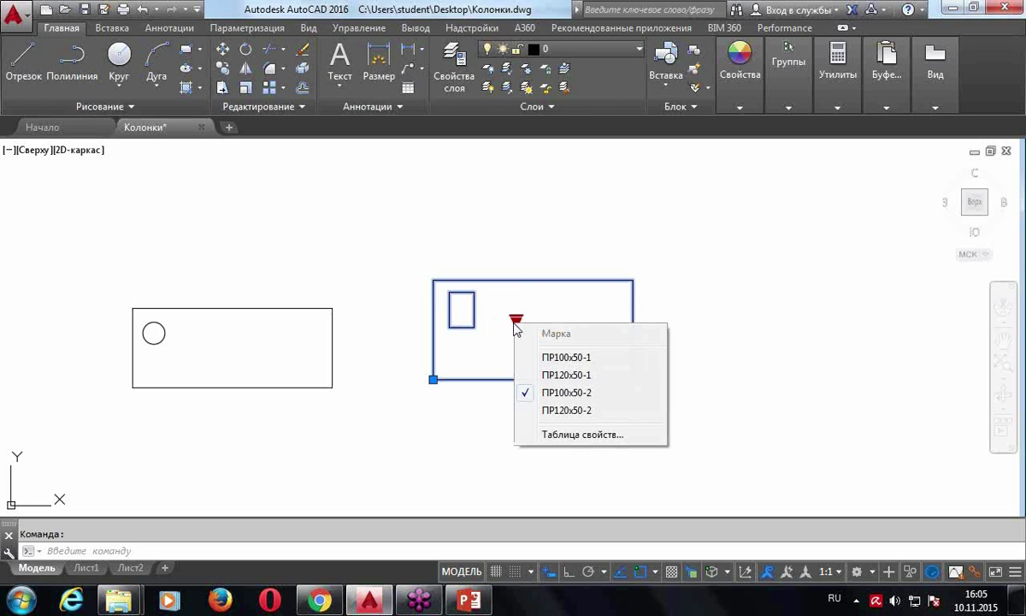
click(547, 411)
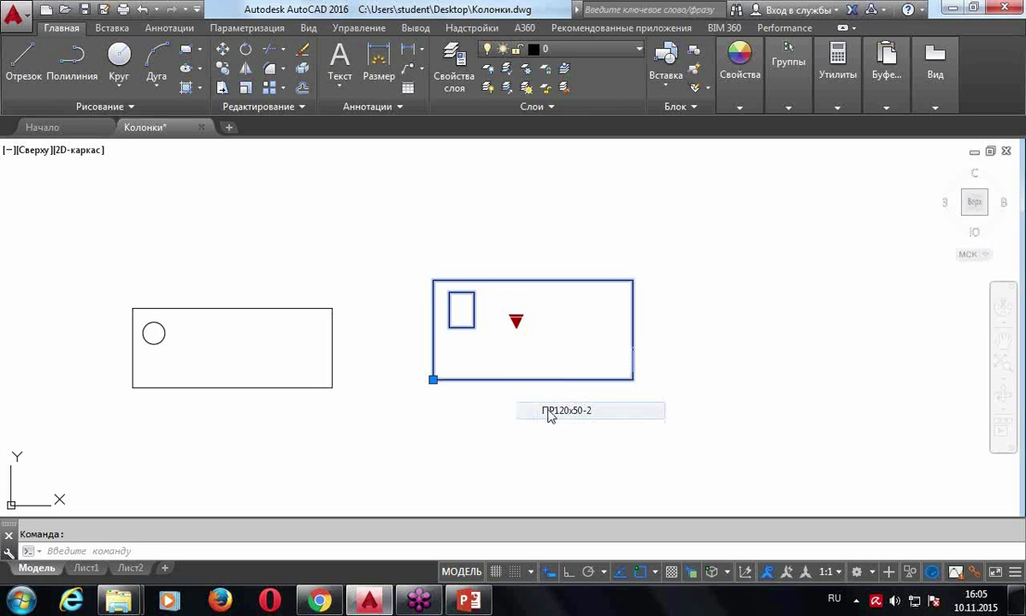
click(516, 320)
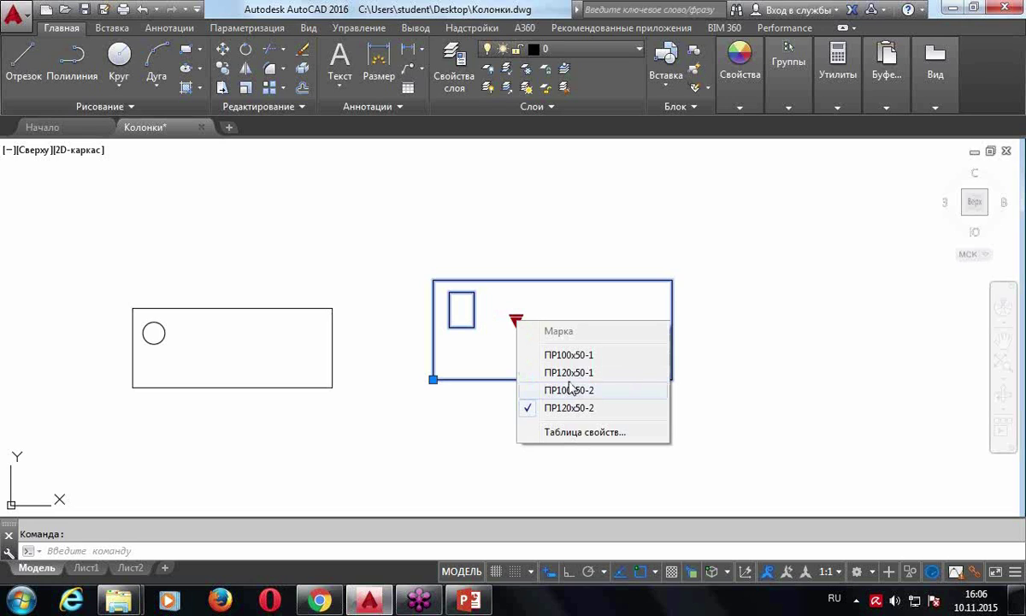
key(Escape)
key(Escape)
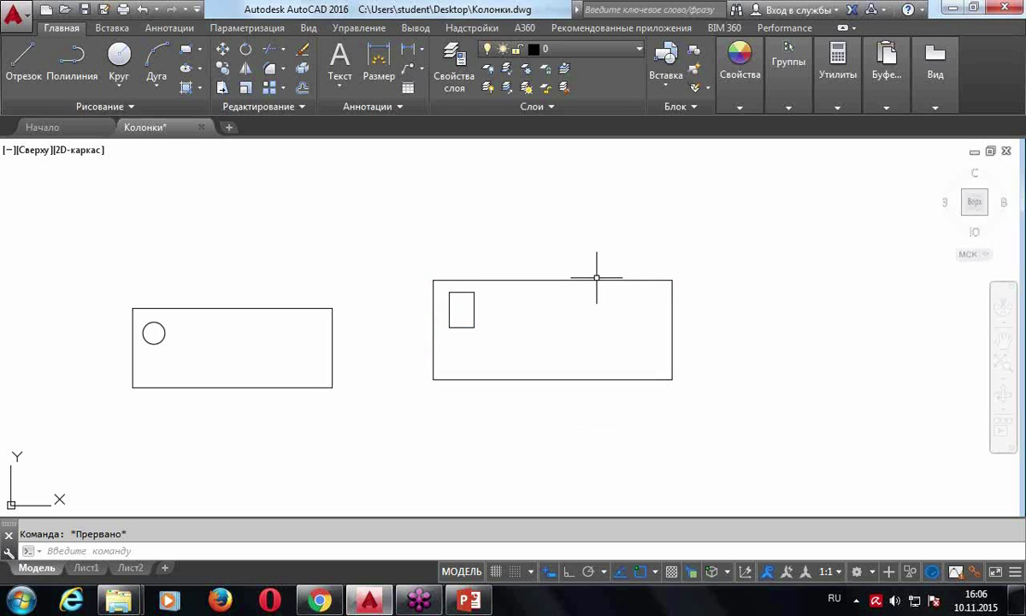
Switch the block's Марка size once more, then open its definition for editing
click(565, 284)
click(515, 320)
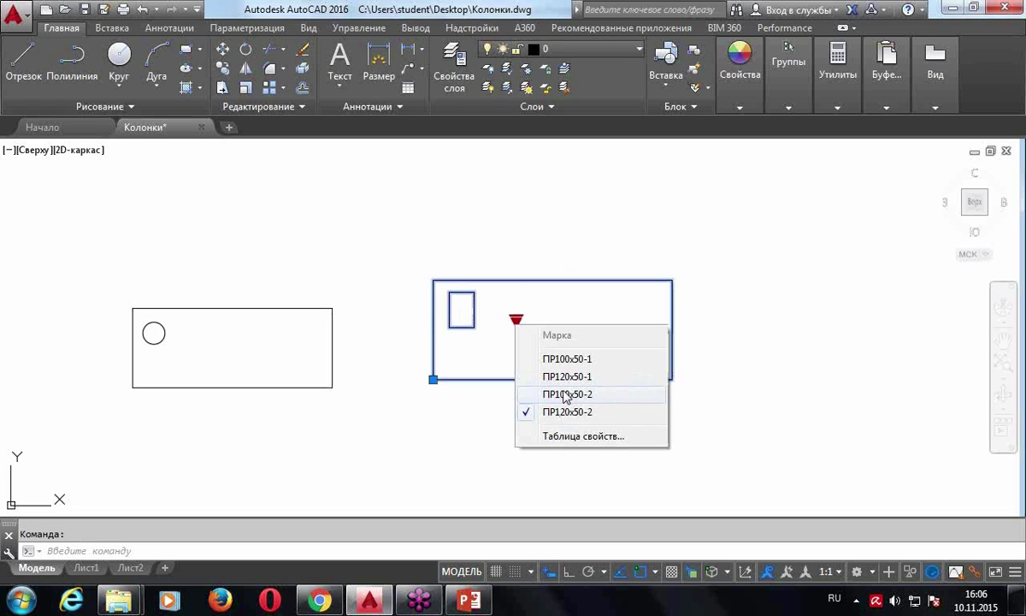
click(556, 359)
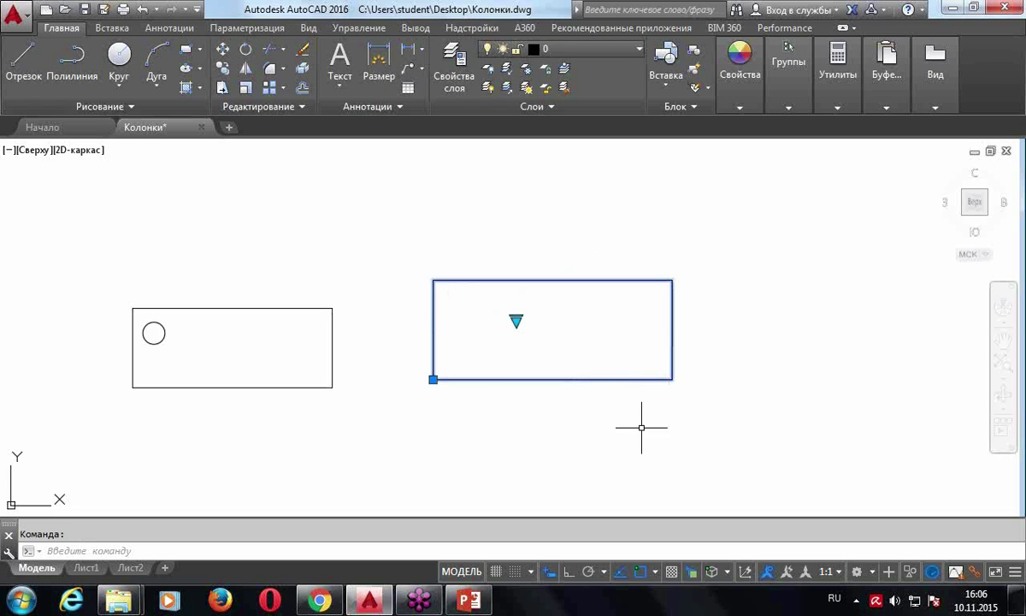
click(516, 320)
key(Escape)
key(Escape)
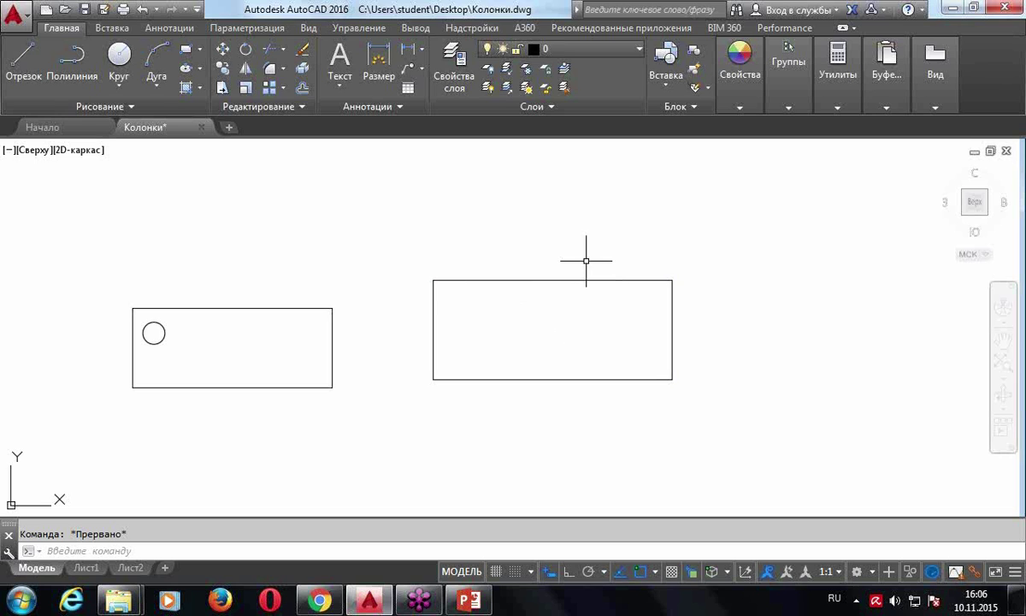
click(572, 279)
double_click(564, 379)
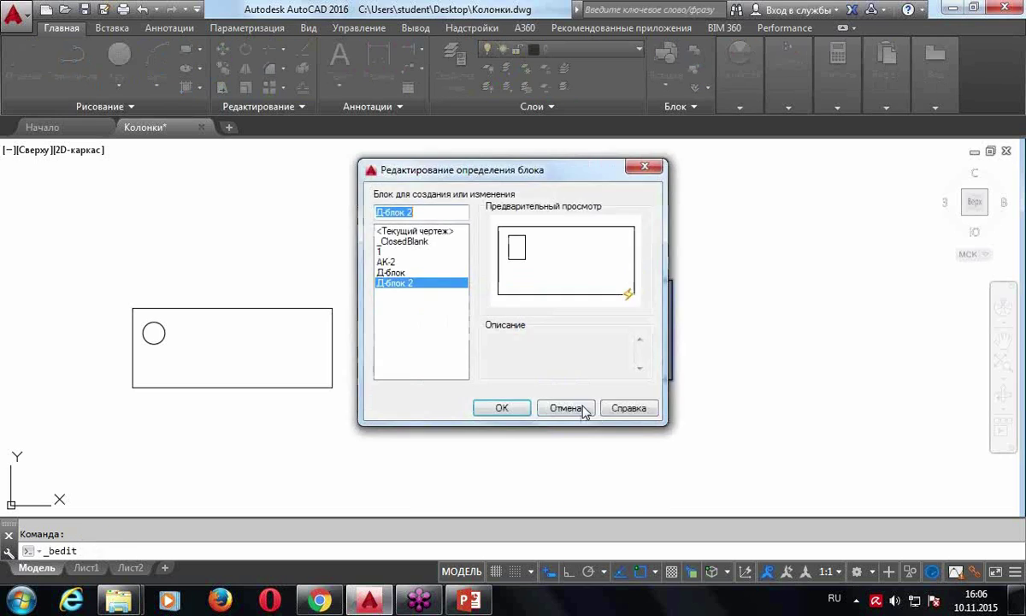
Confirm editing Д-блок 2 and launch Определение атрибута from the Параметры panel
click(516, 410)
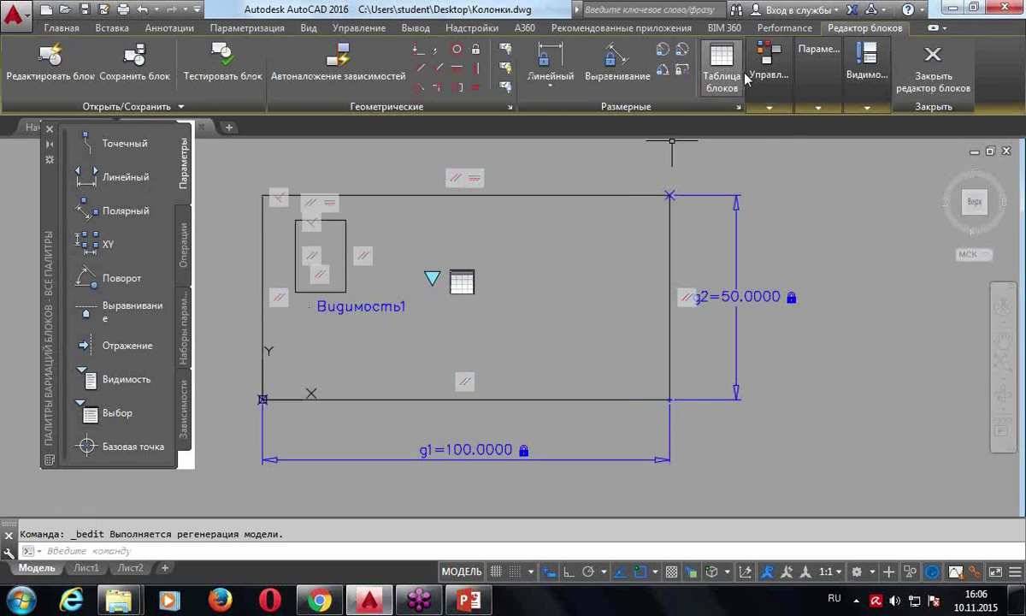
click(767, 94)
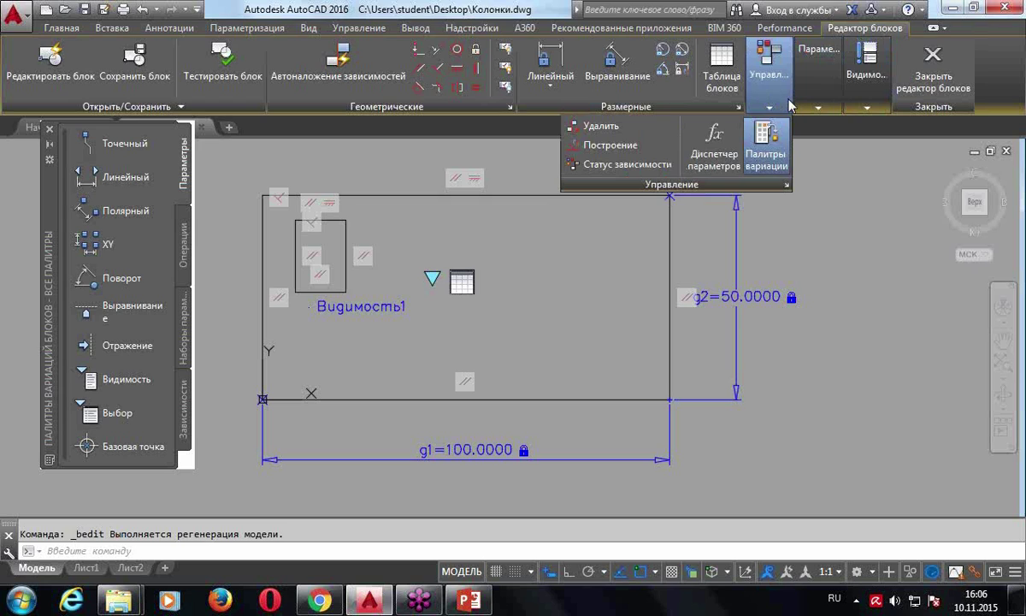
mouse_move(819, 75)
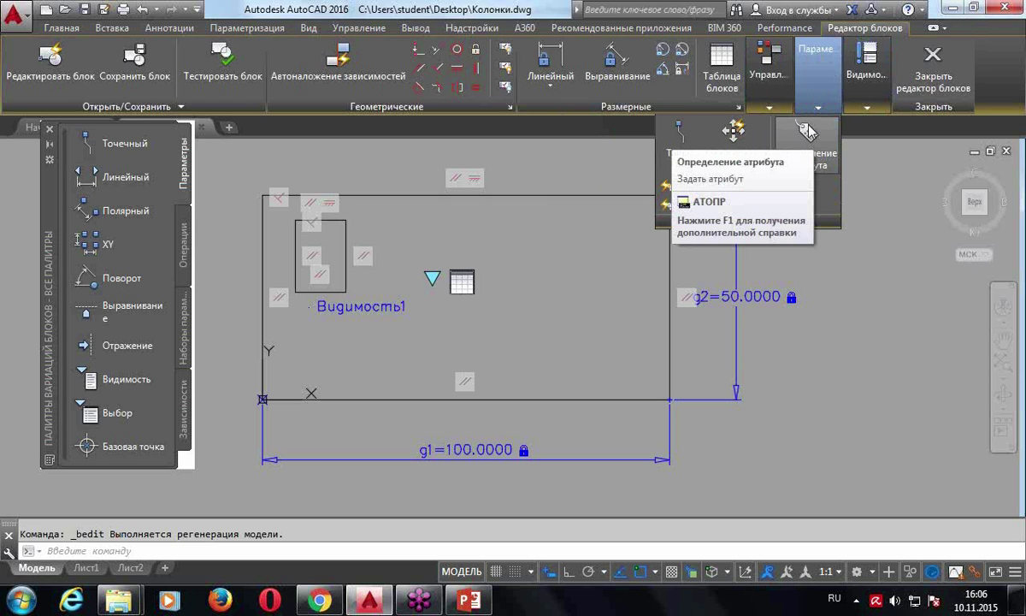
click(808, 130)
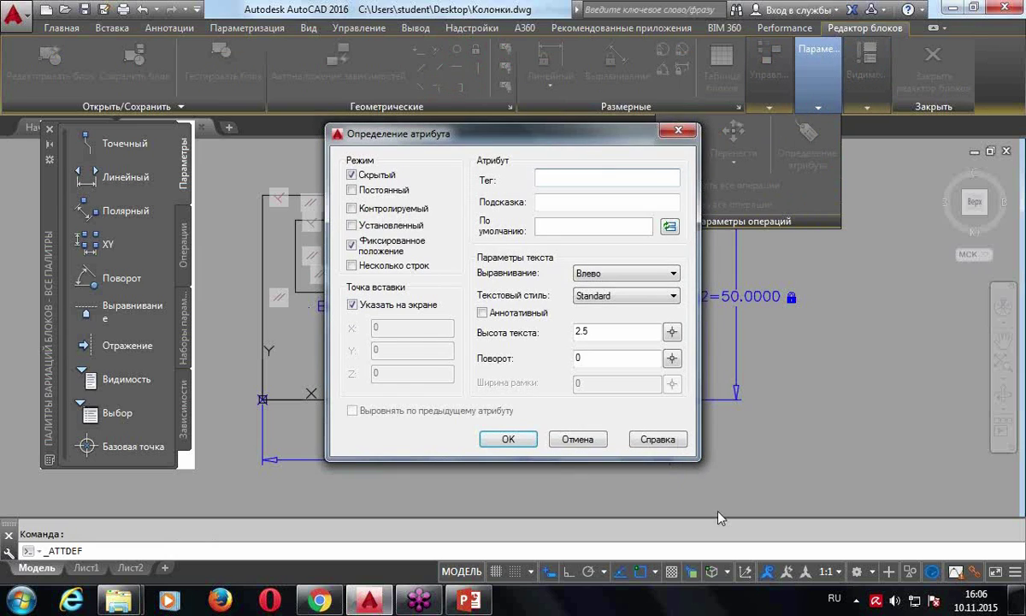
Enter Марка as the attribute's tag and prompt, then insert a field for its default value
drag(540, 134, 787, 109)
text(Марка)
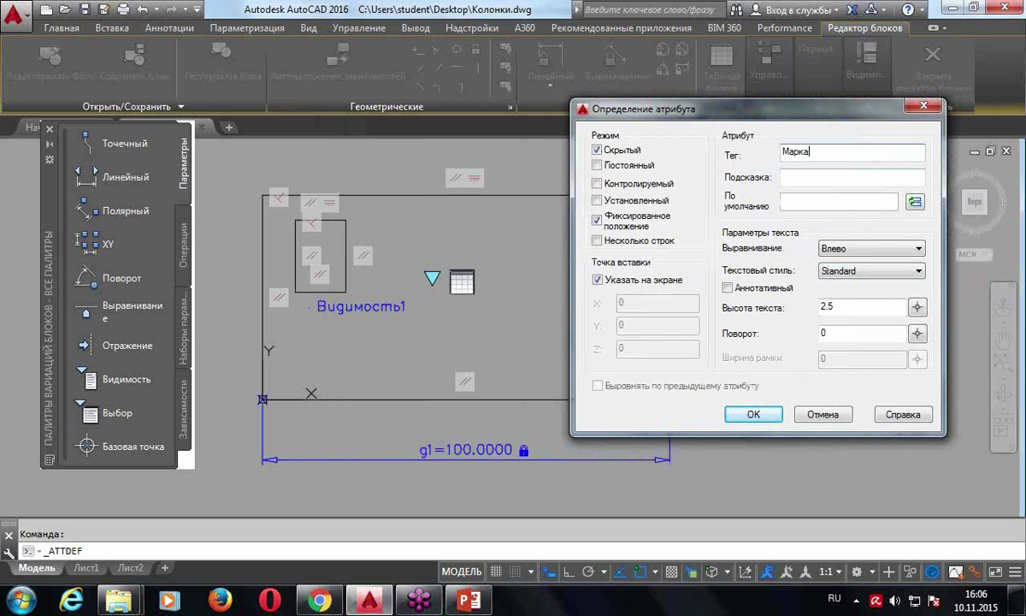
click(802, 179)
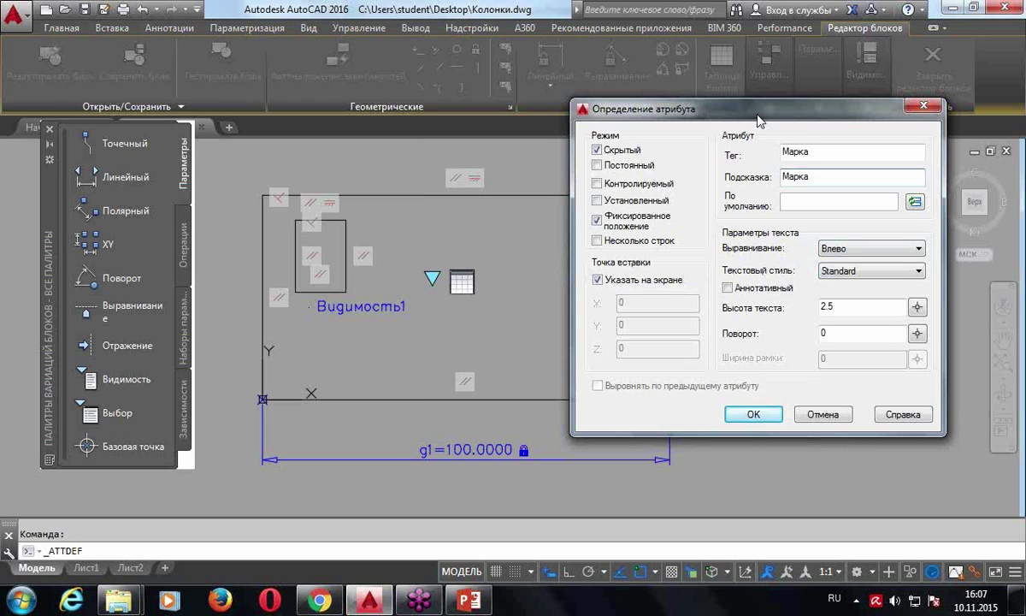
drag(759, 122, 701, 101)
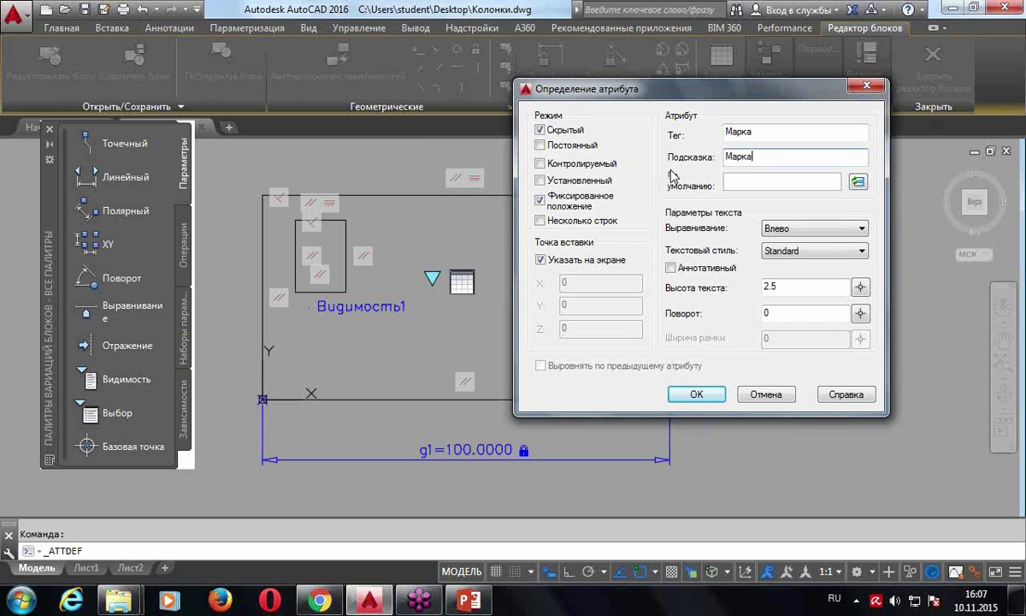
click(858, 182)
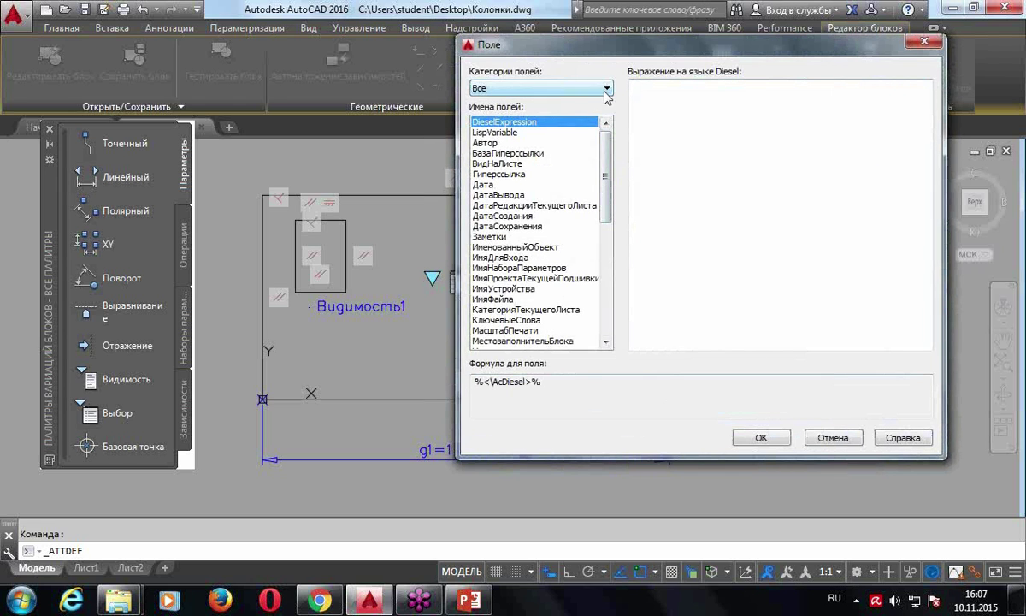
Set the default to the Объекты field МестозаполнительБлока using property Марка
click(607, 88)
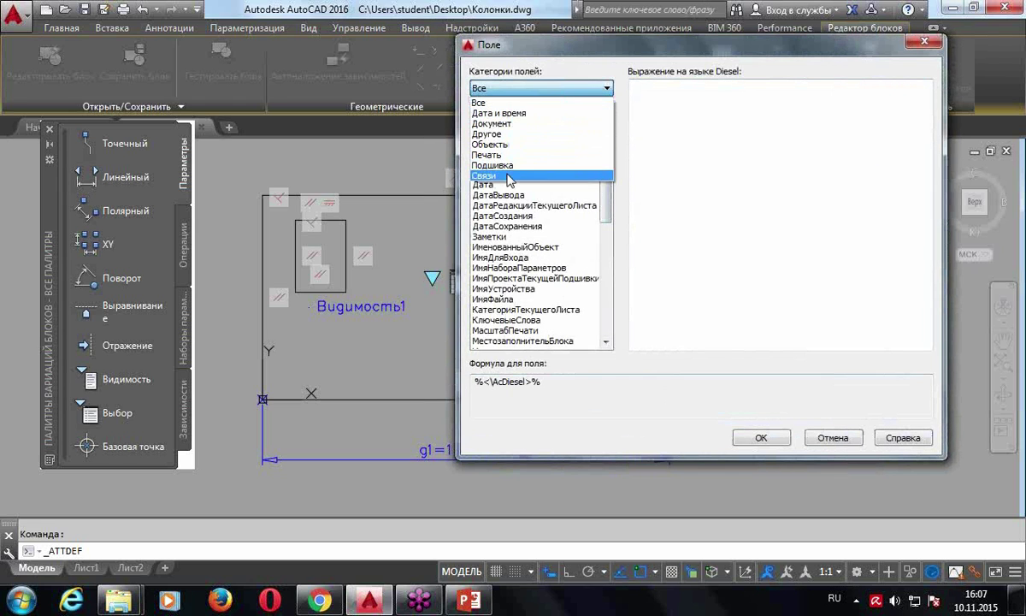
click(504, 145)
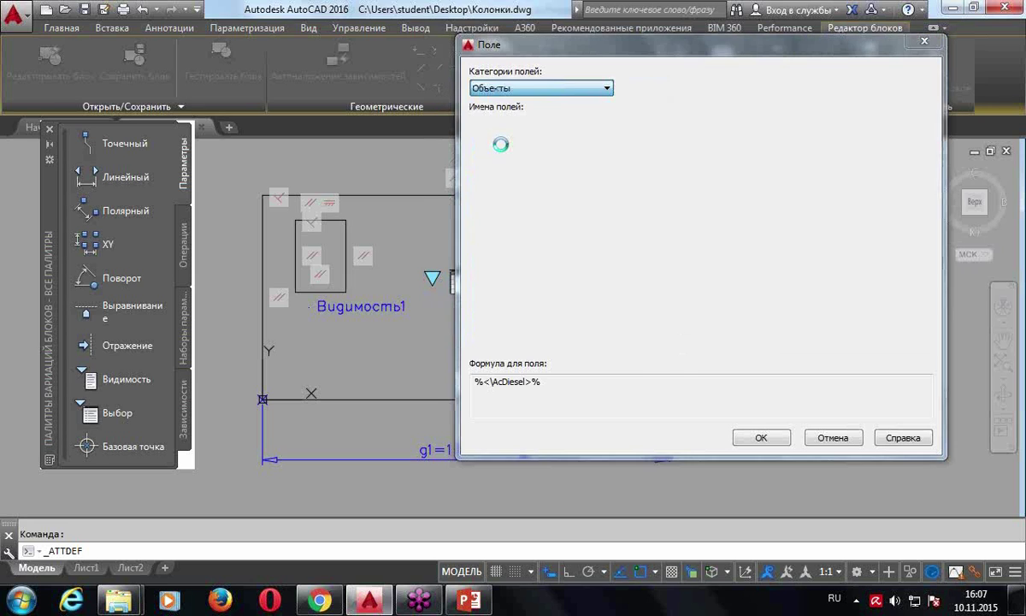
click(516, 134)
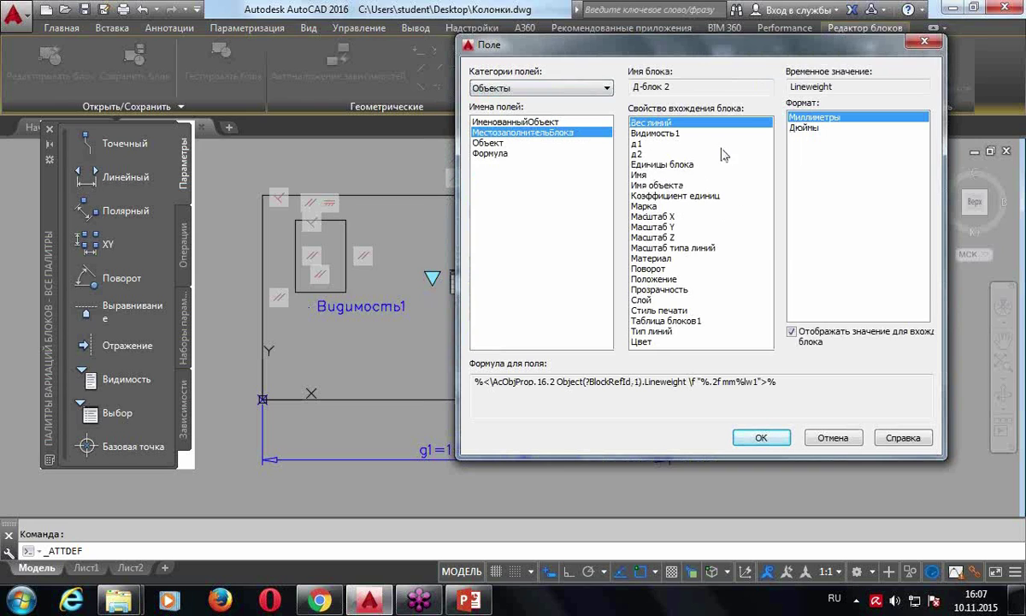
click(643, 206)
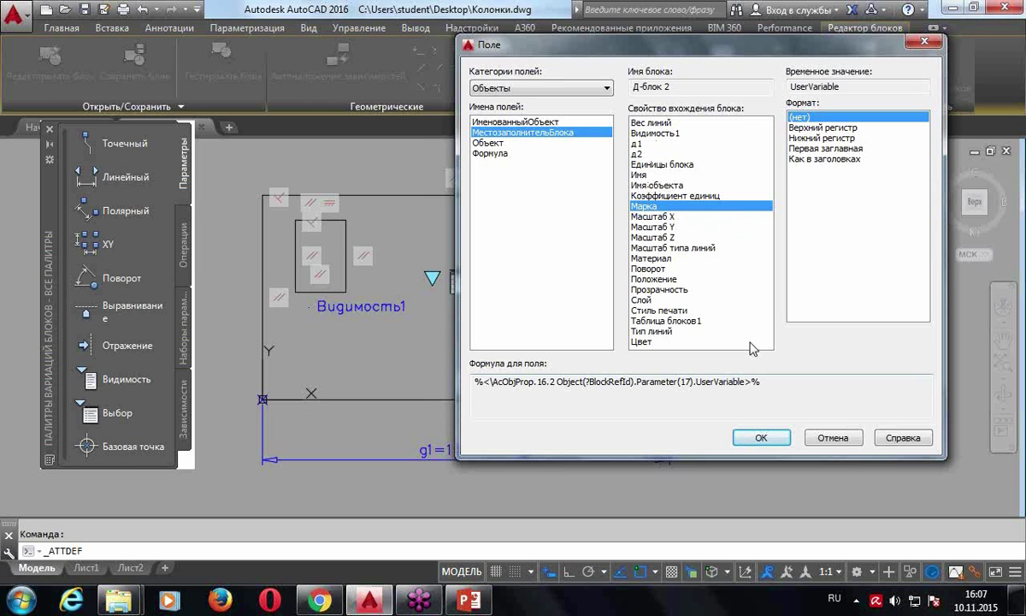
click(762, 439)
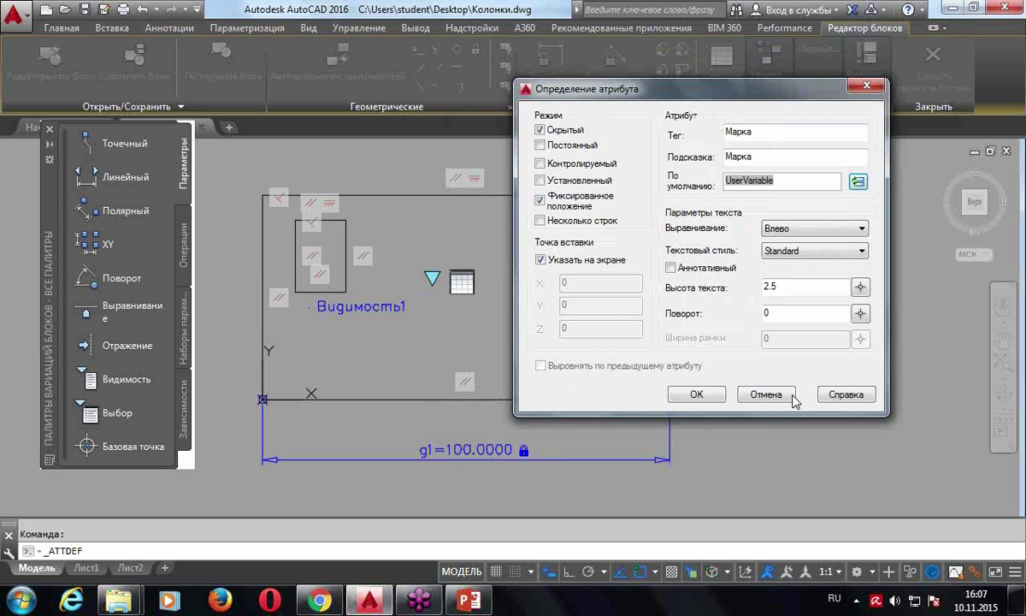
Place the МАРКА attribute inside the rectangle and save the block
click(715, 396)
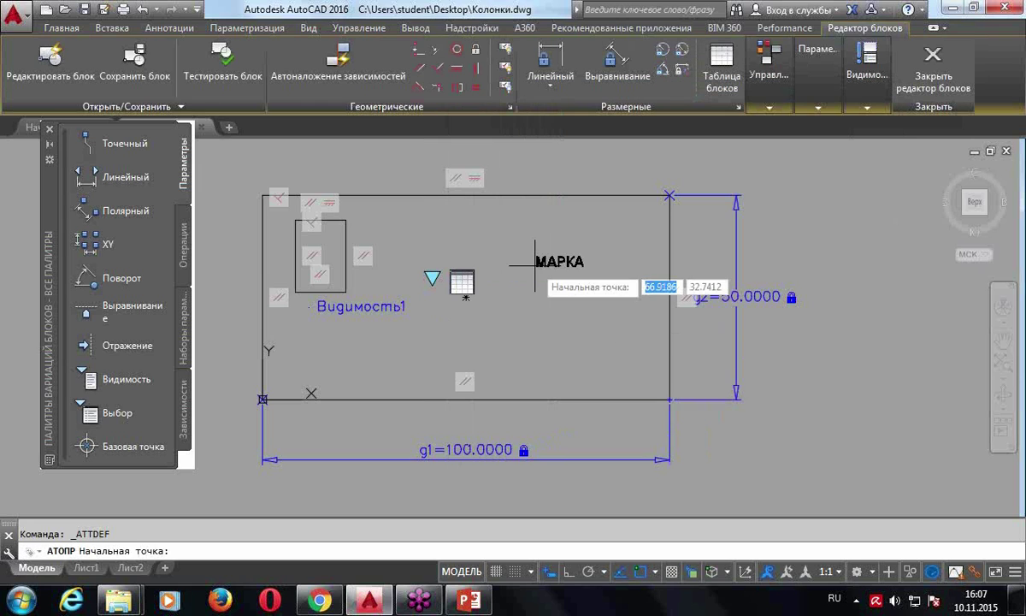
click(501, 248)
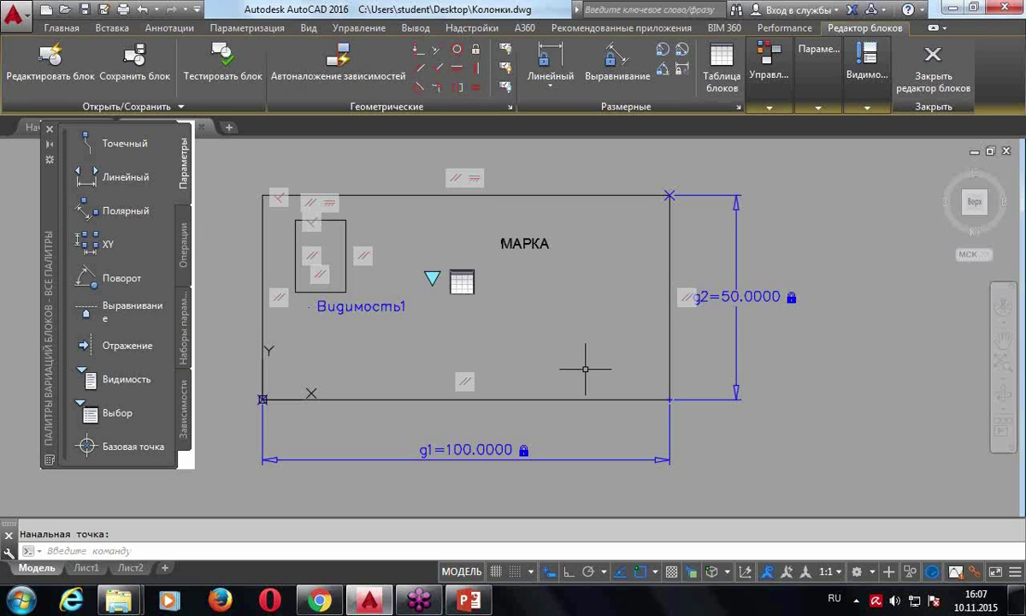
click(920, 64)
click(423, 288)
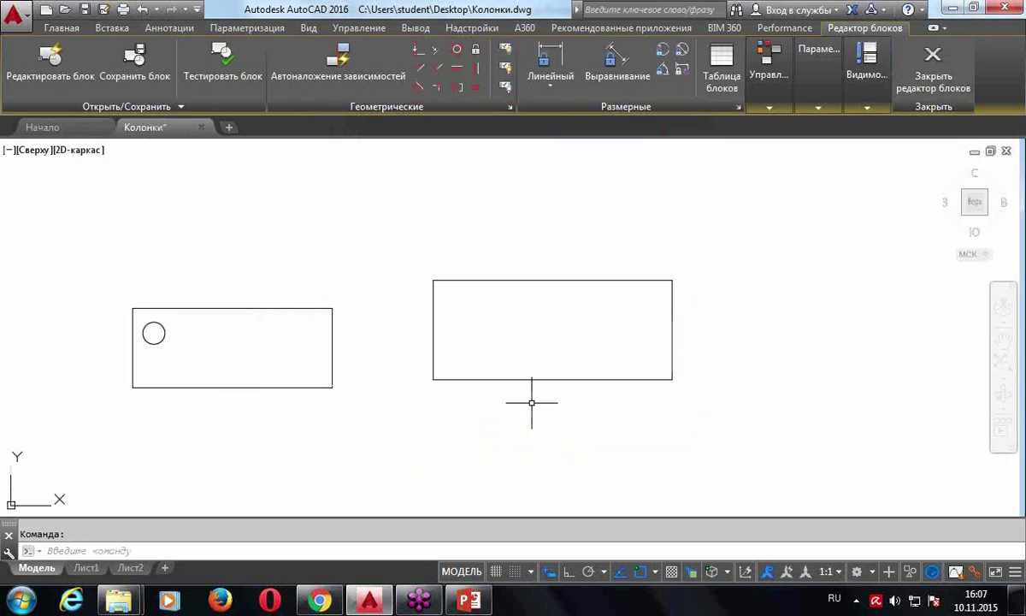
Switch the block to ПР100x50-1 and regenerate the drawing with РЕГЕН
click(544, 280)
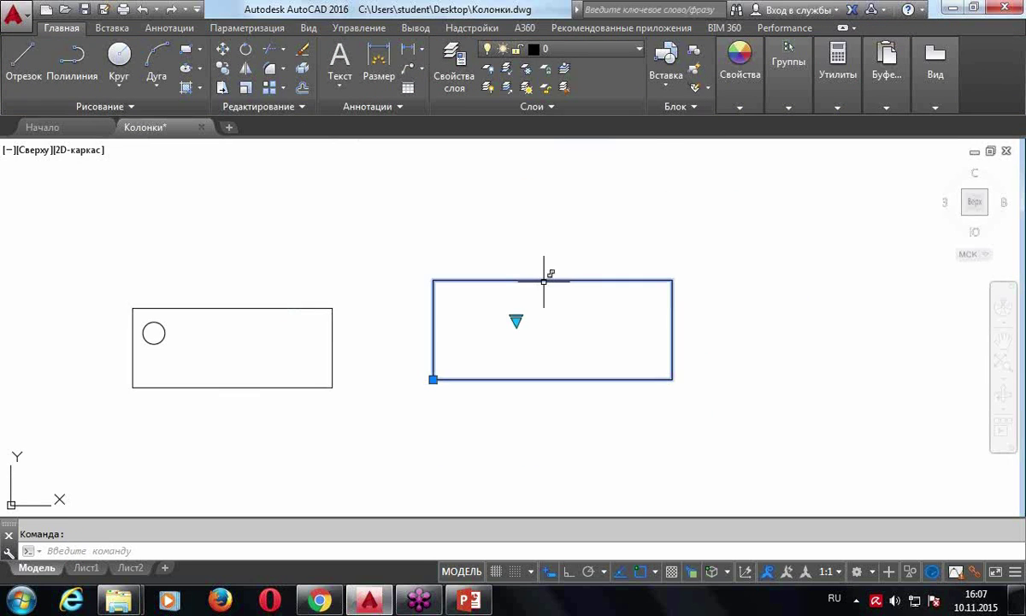
click(517, 320)
click(553, 353)
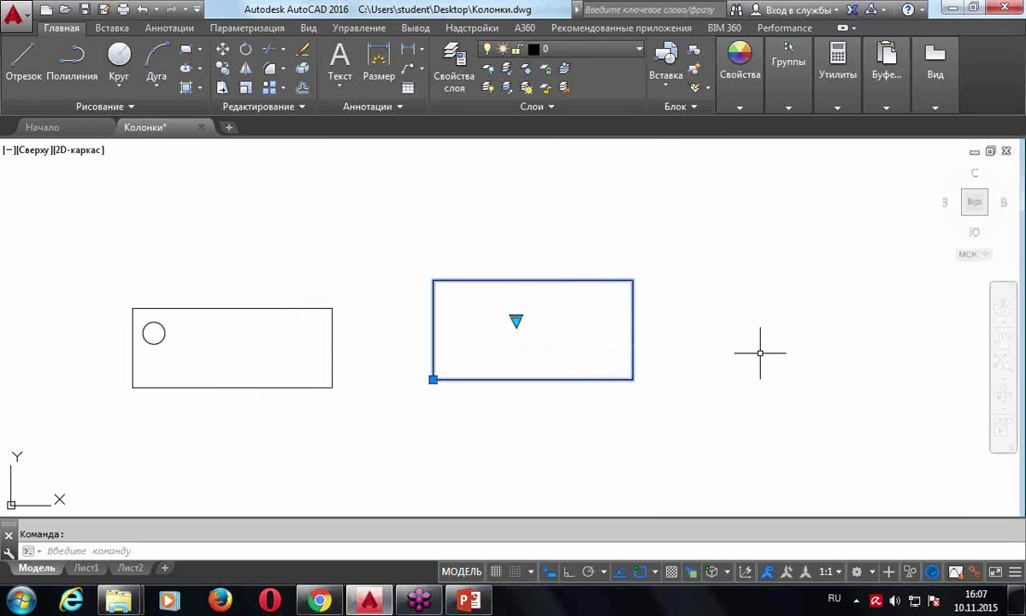
key(Escape)
text(РЕГ)
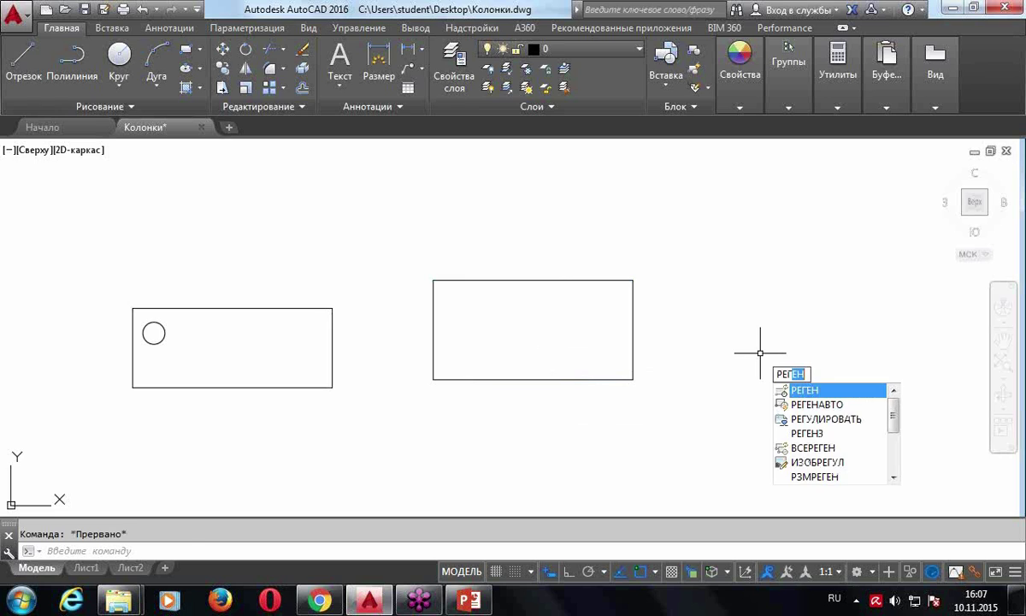
key(Return)
Switch the block to ПР120x50-2 and regenerate the drawing again
click(563, 279)
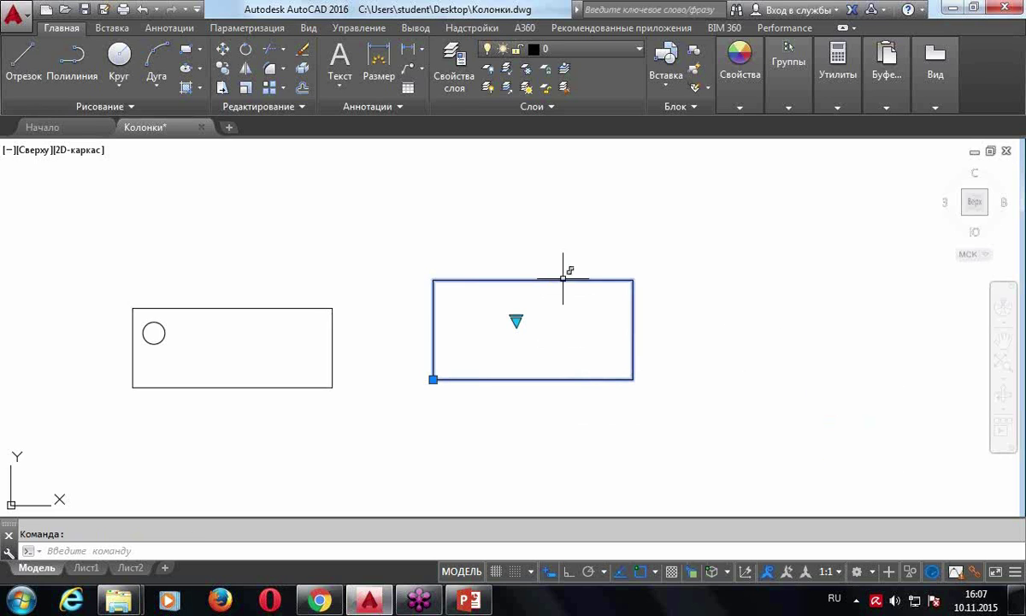
click(516, 321)
click(555, 408)
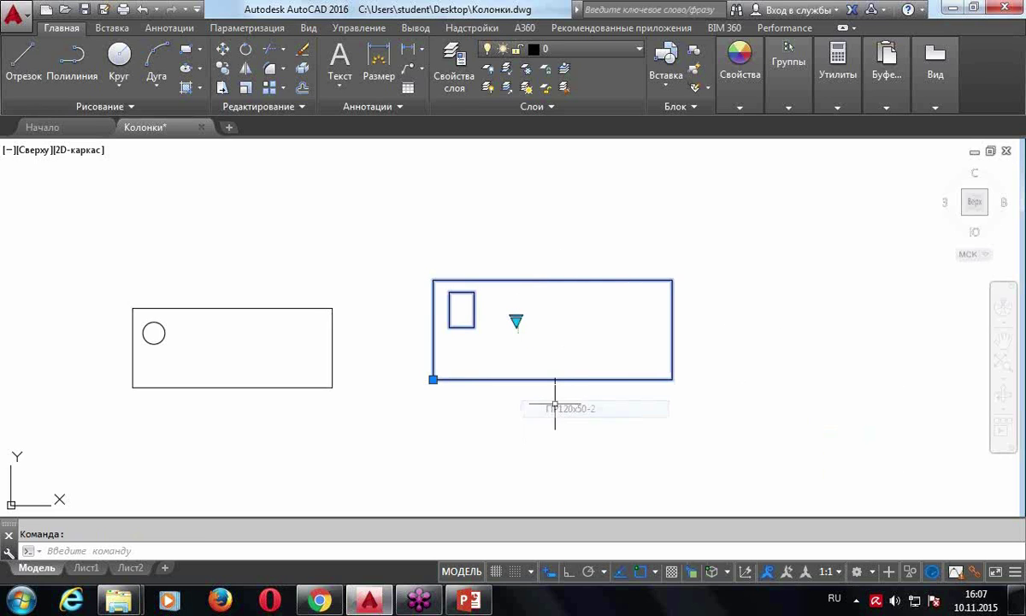
key(Escape)
text(рег)
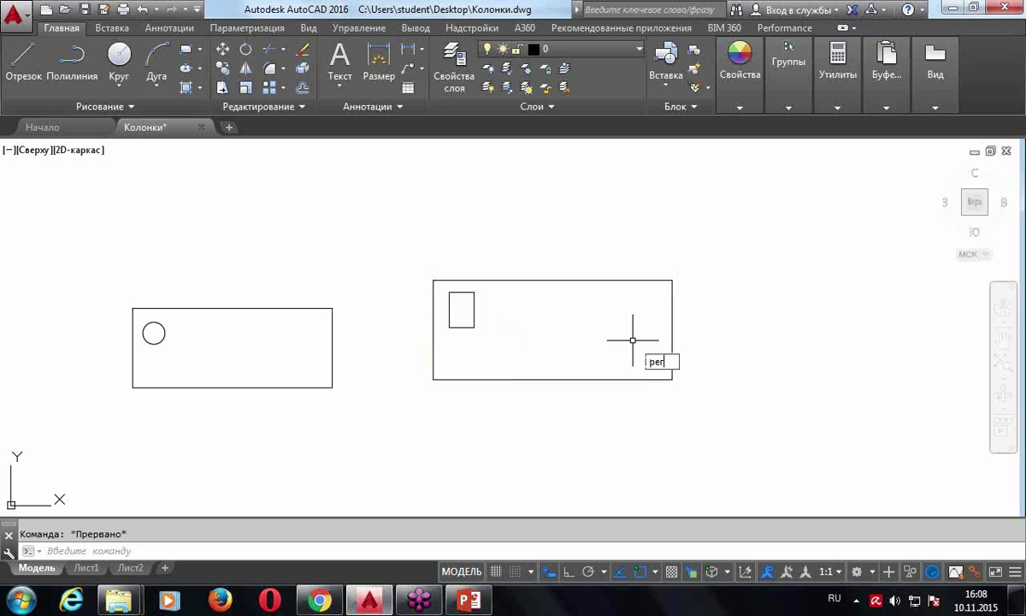
key(Return)
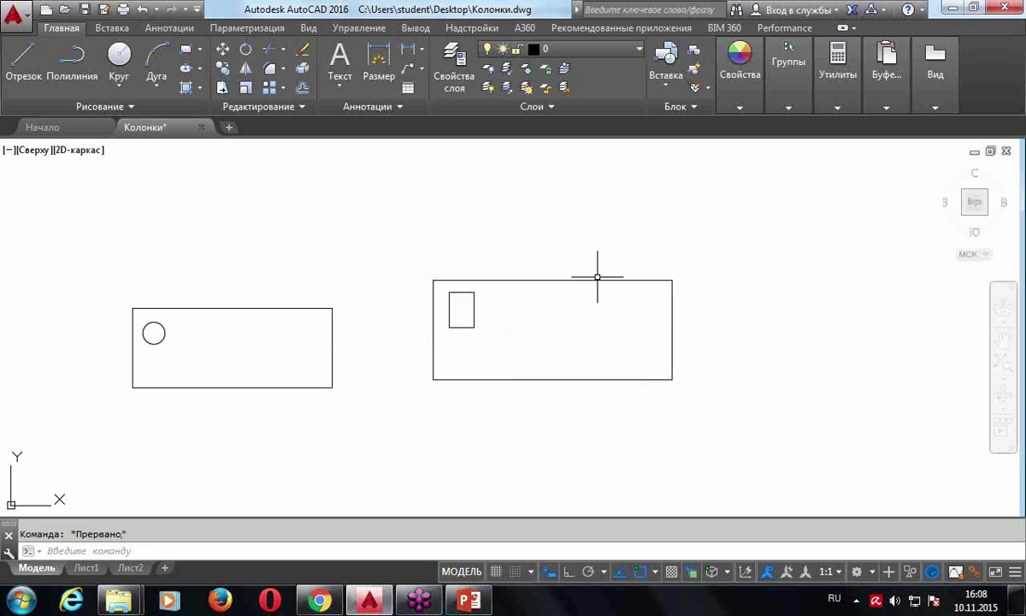
double_click(592, 280)
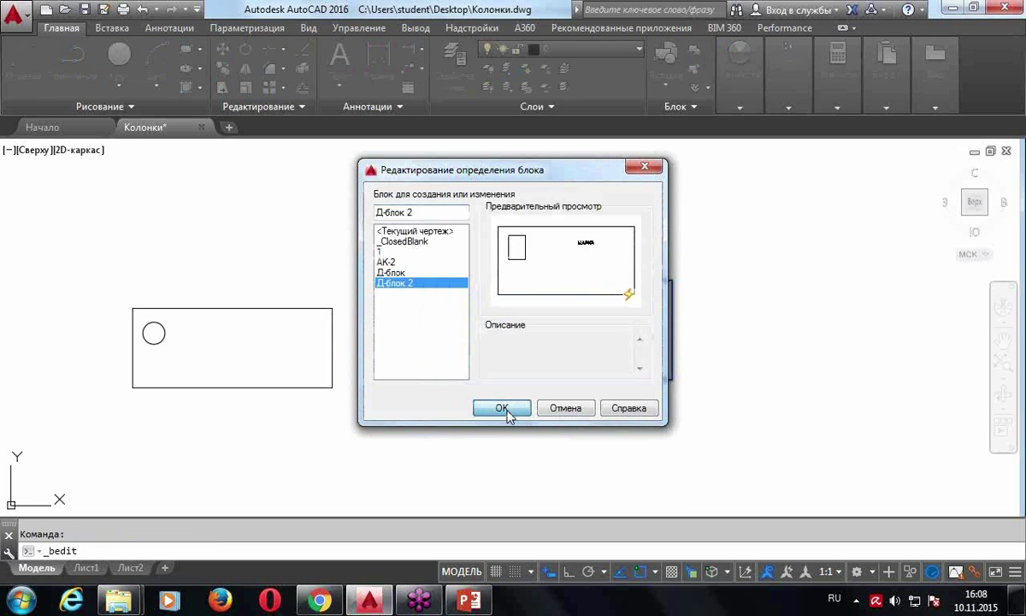
Make the МАРКА attribute visible in the Исп-2 visibility state
click(445, 406)
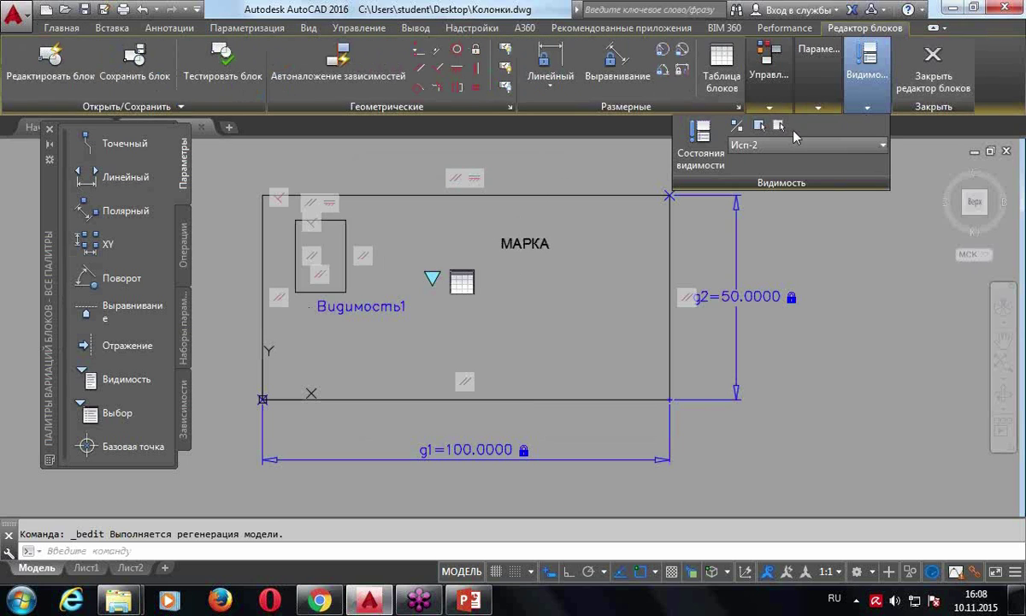
click(779, 125)
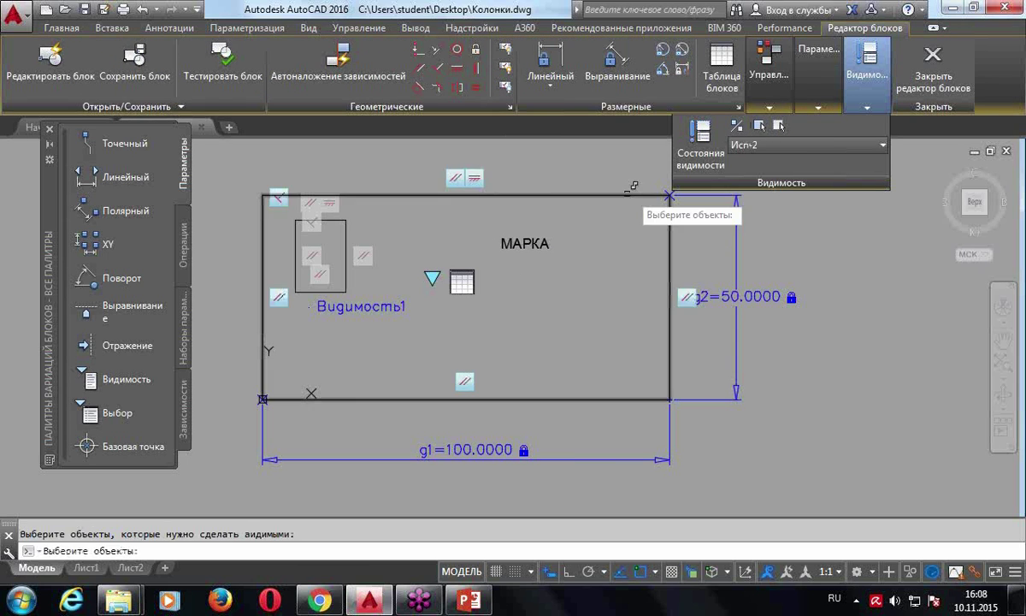
click(526, 243)
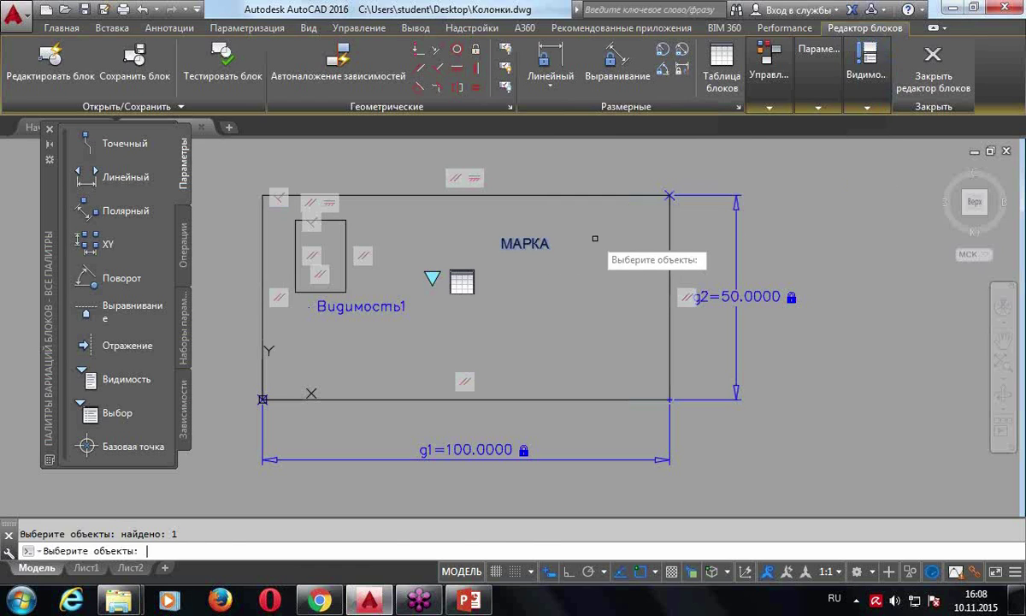
key(Return)
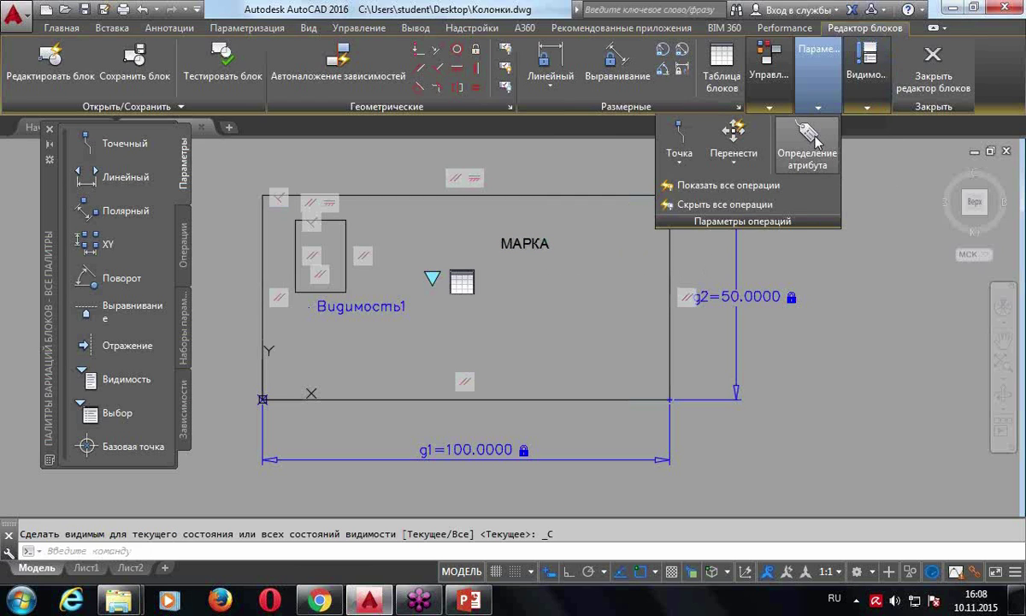
Make МАРКА visible in Исп-1 too, then close the Block Editor saving changes
click(881, 147)
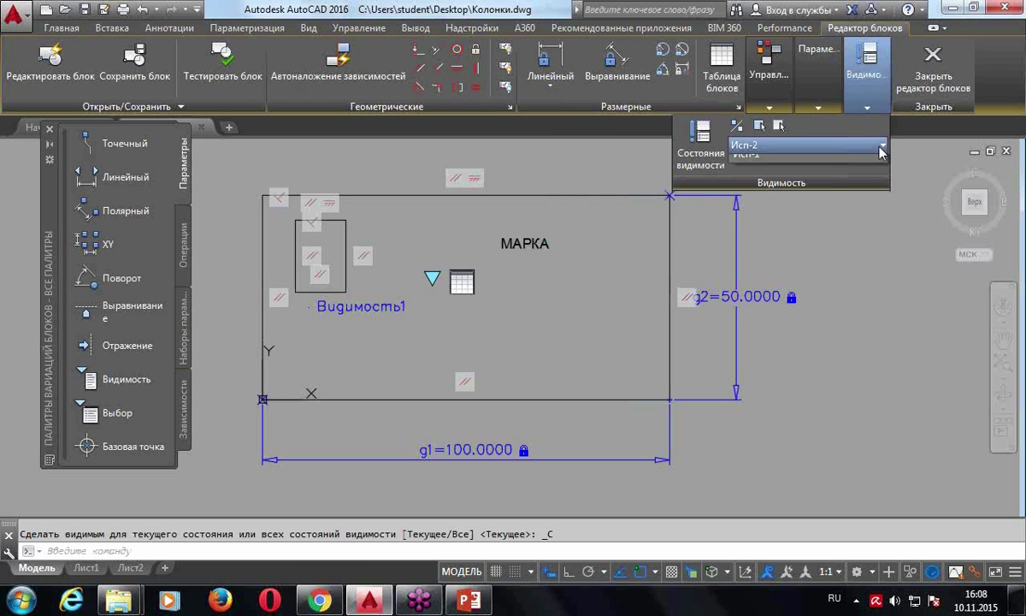
click(722, 170)
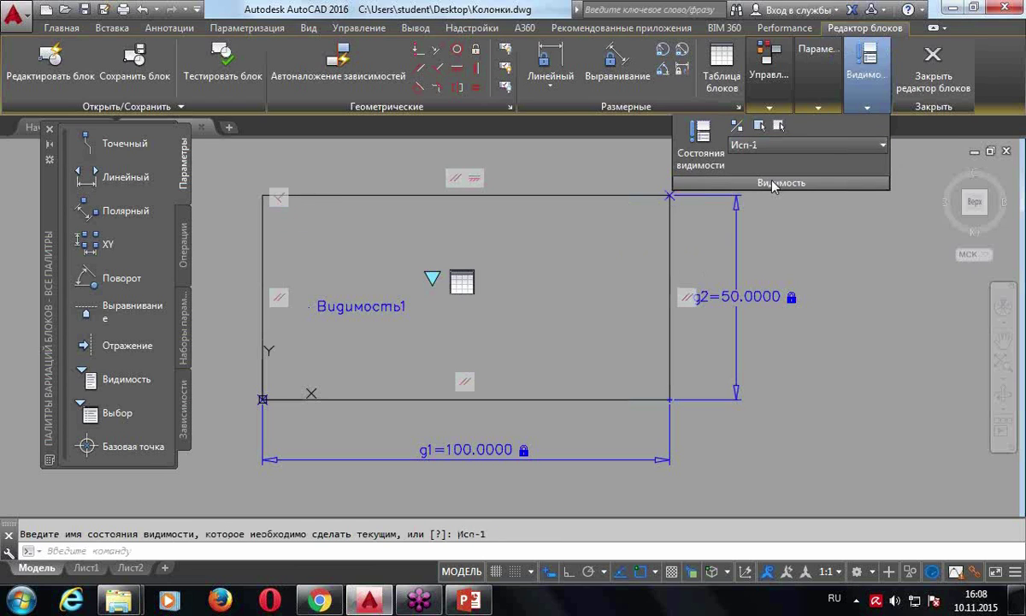
click(759, 125)
click(530, 242)
key(Return)
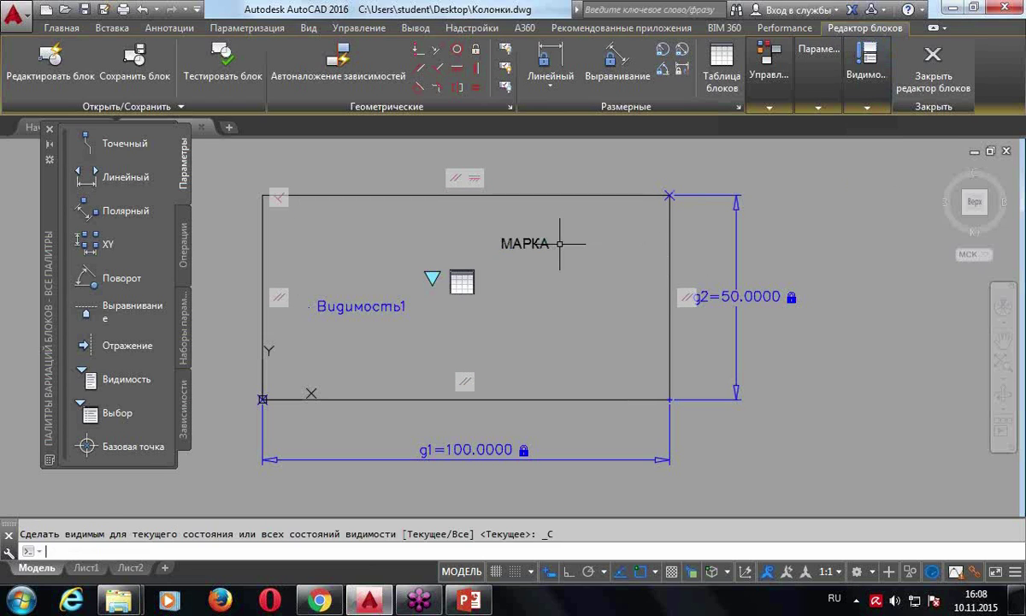
click(932, 68)
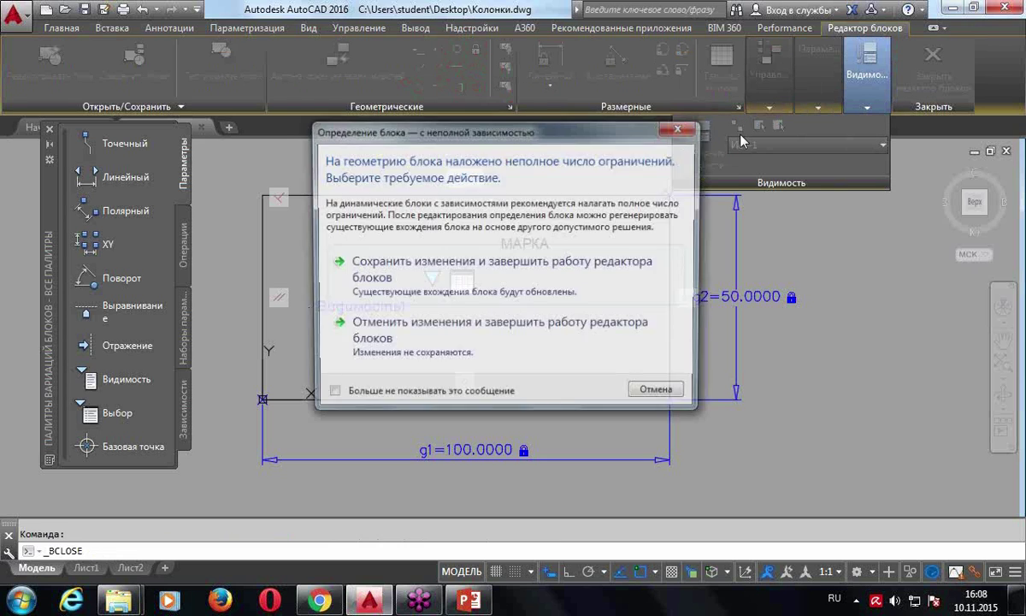
click(483, 256)
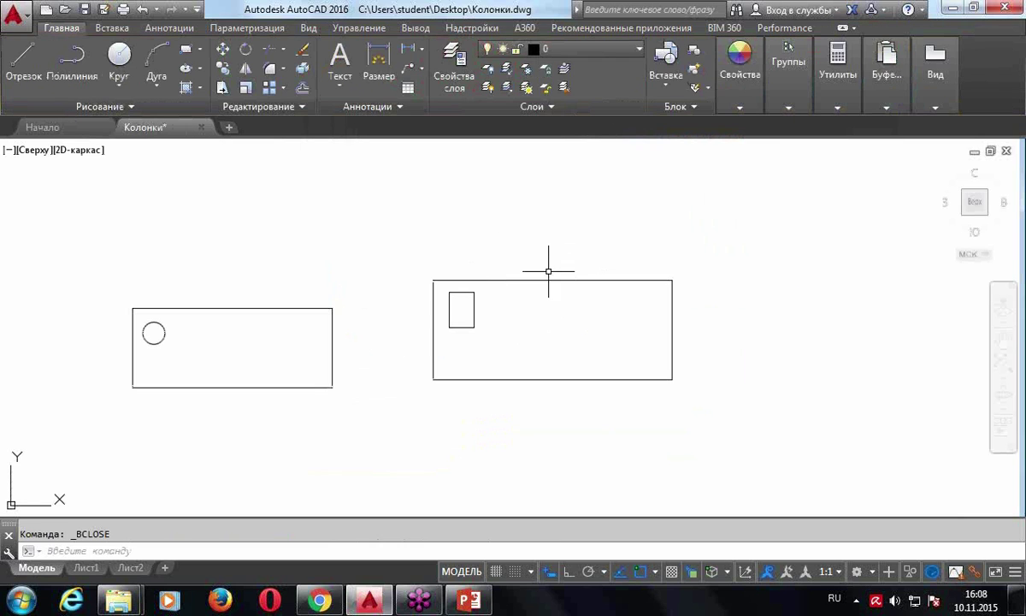
Switch the rectangle block's Марка to ПР100x50-1, then to ПР120x50-2
click(550, 279)
click(517, 319)
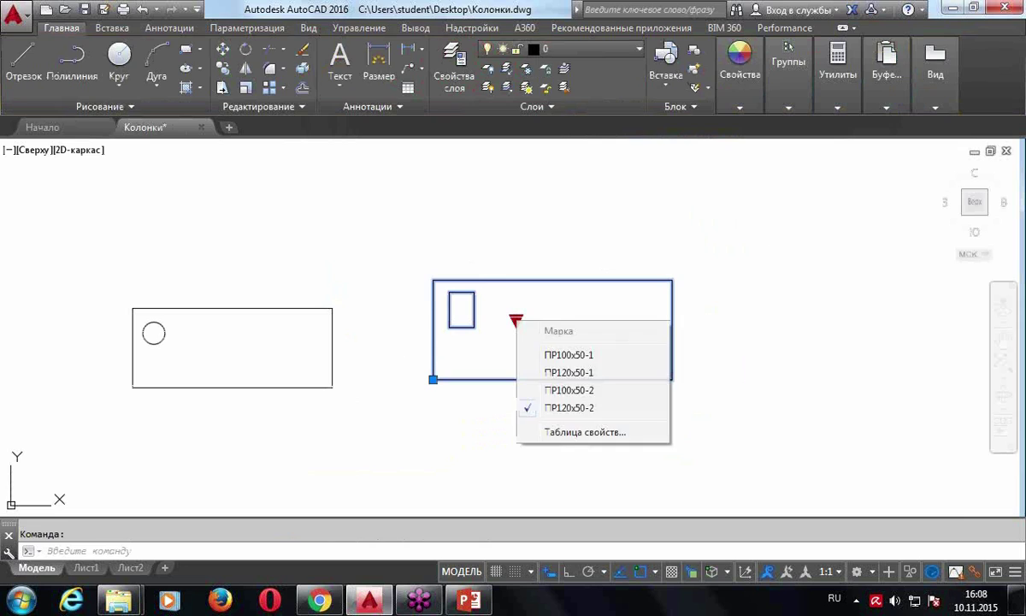
click(560, 353)
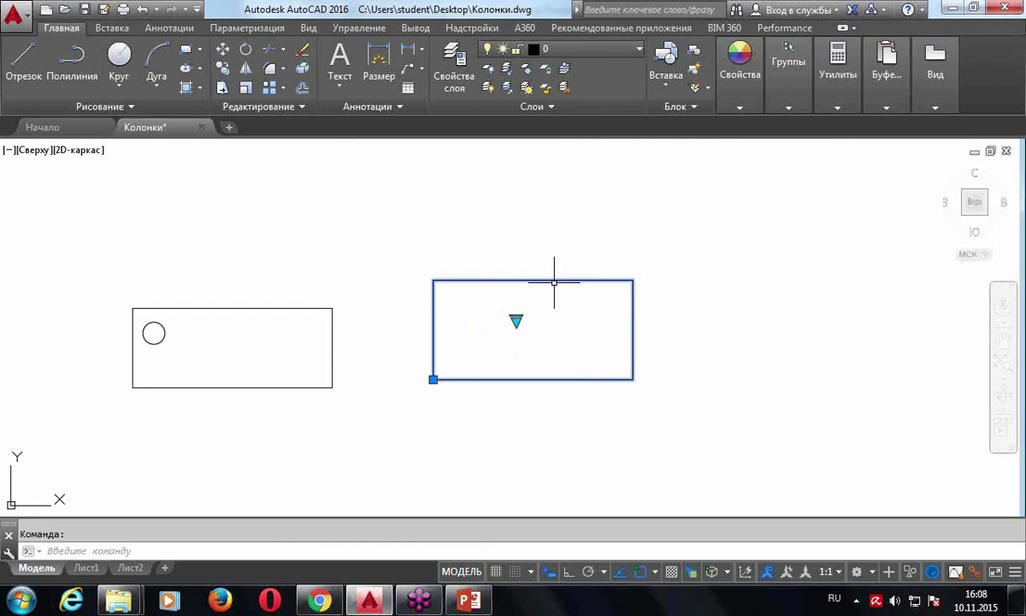
click(516, 322)
click(543, 392)
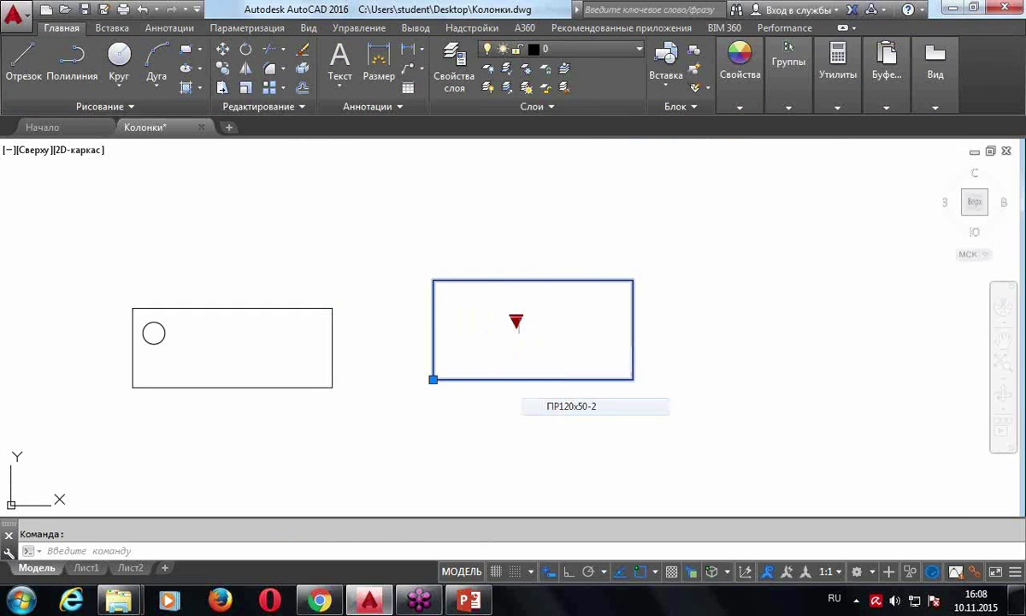
key(Escape)
Open Д-блок 2 in the block editor, leave its МАРКА attribute unchanged, and save changes on exit
double_click(560, 281)
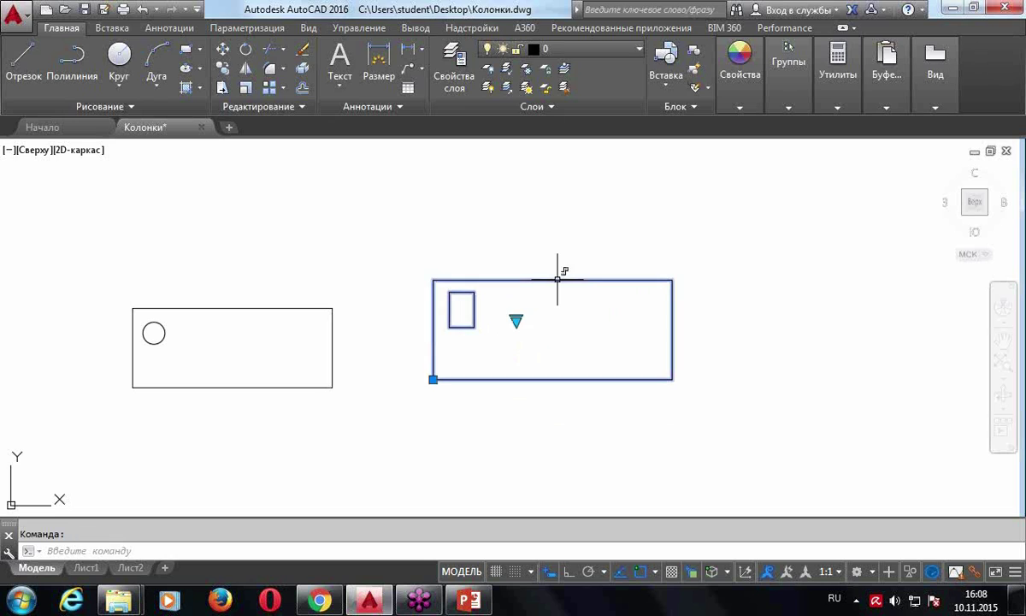
click(514, 406)
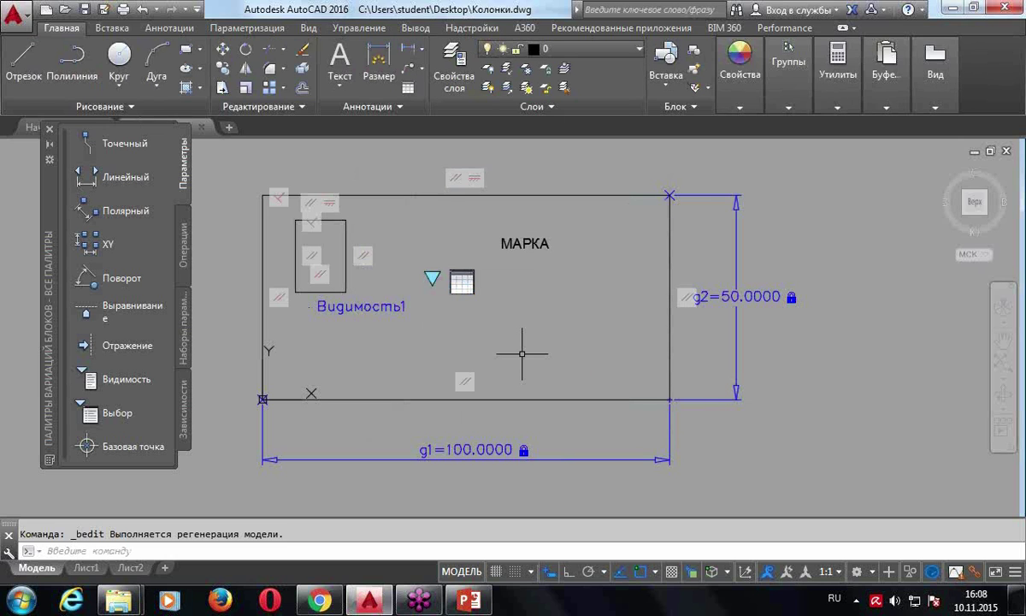
double_click(514, 243)
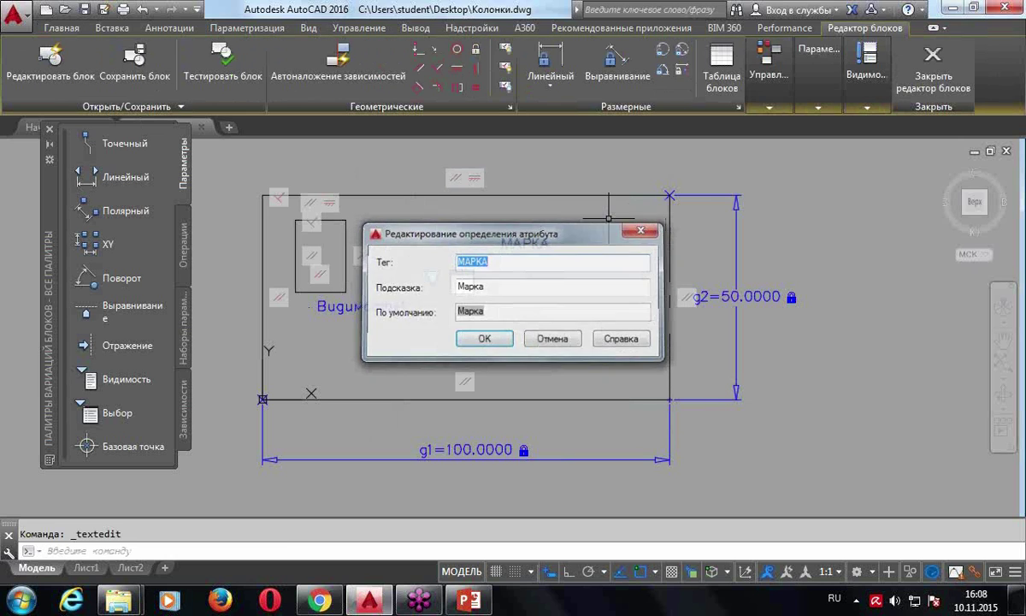
key(Escape)
click(932, 62)
key(Escape)
click(933, 62)
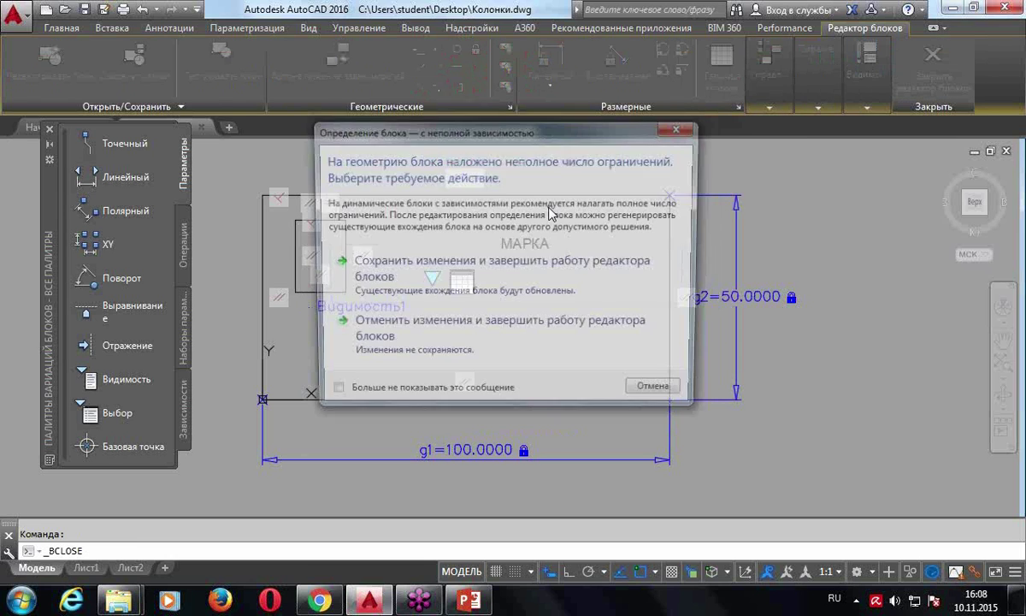
click(402, 195)
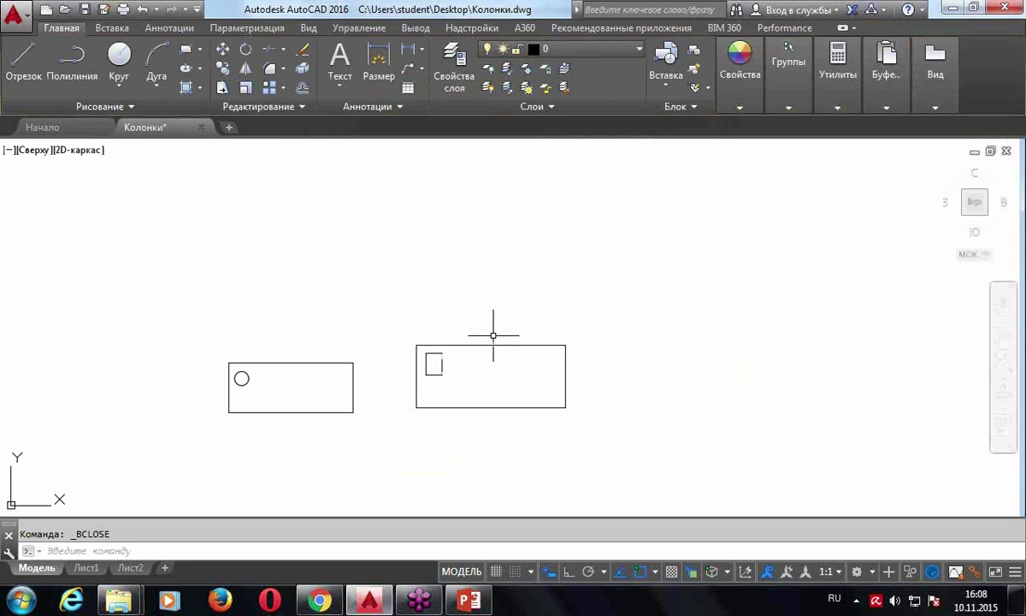
click(472, 344)
Delete the right-hand block and insert a new Д-блок 2 with the default Марка value
key(Delete)
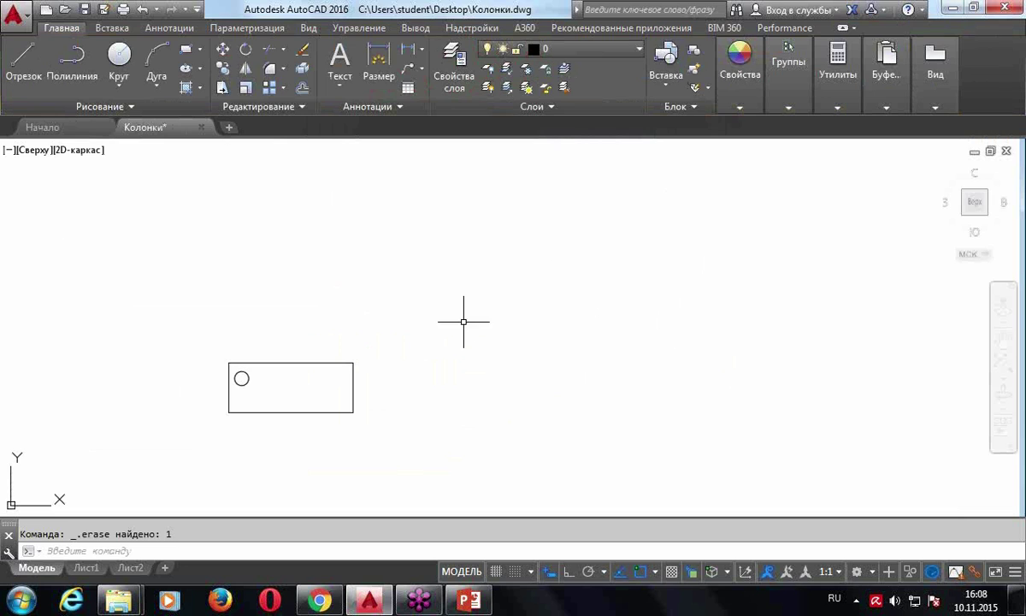
click(666, 74)
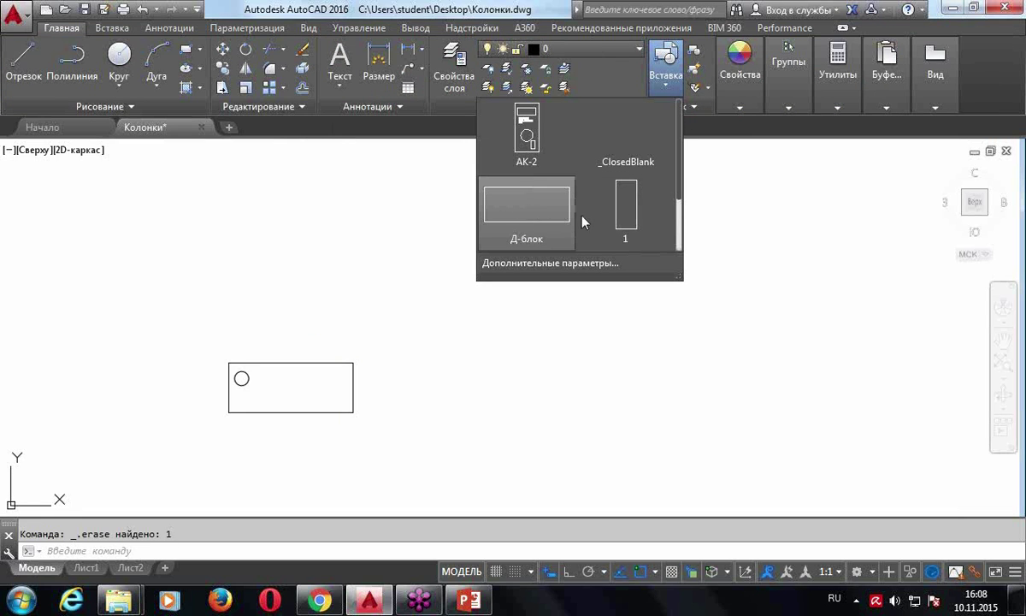
scroll(683, 184, down, 2)
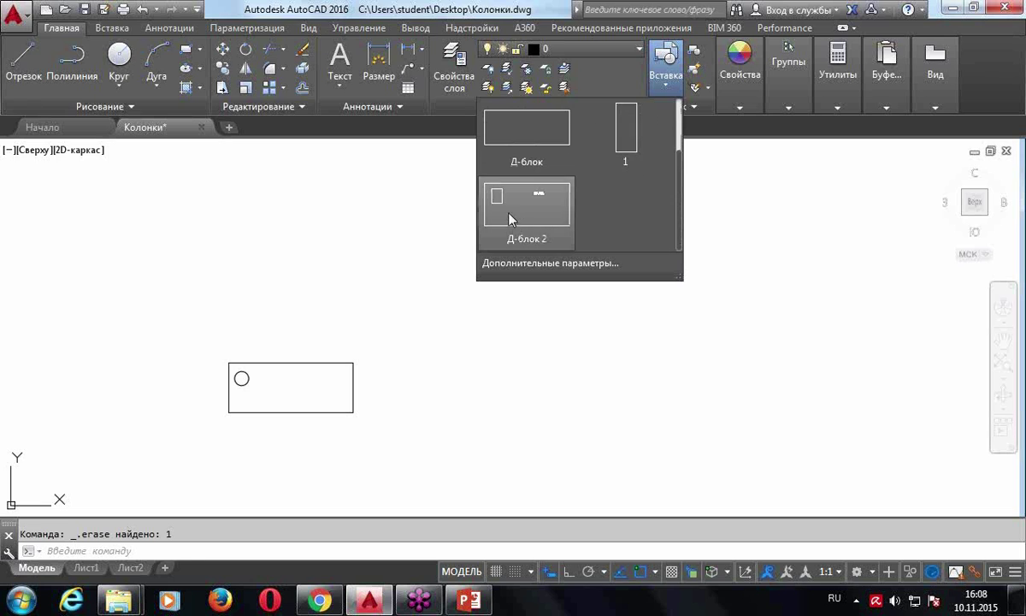
click(479, 201)
click(491, 348)
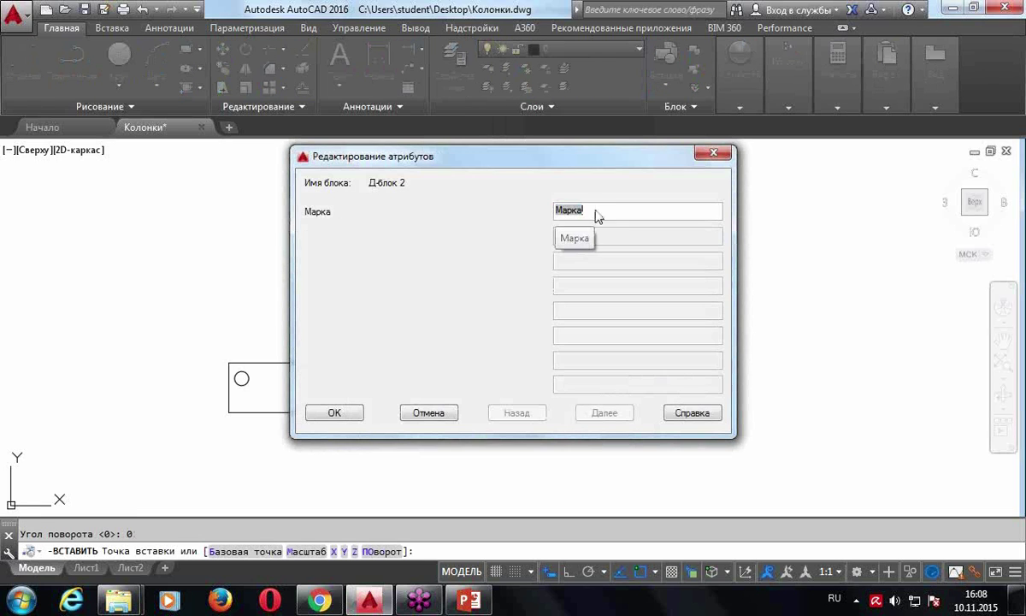
click(329, 411)
Switch the new block's Марка to ПР100х50-2, then to ПР120х50-2
scroll(575, 314, up, 5)
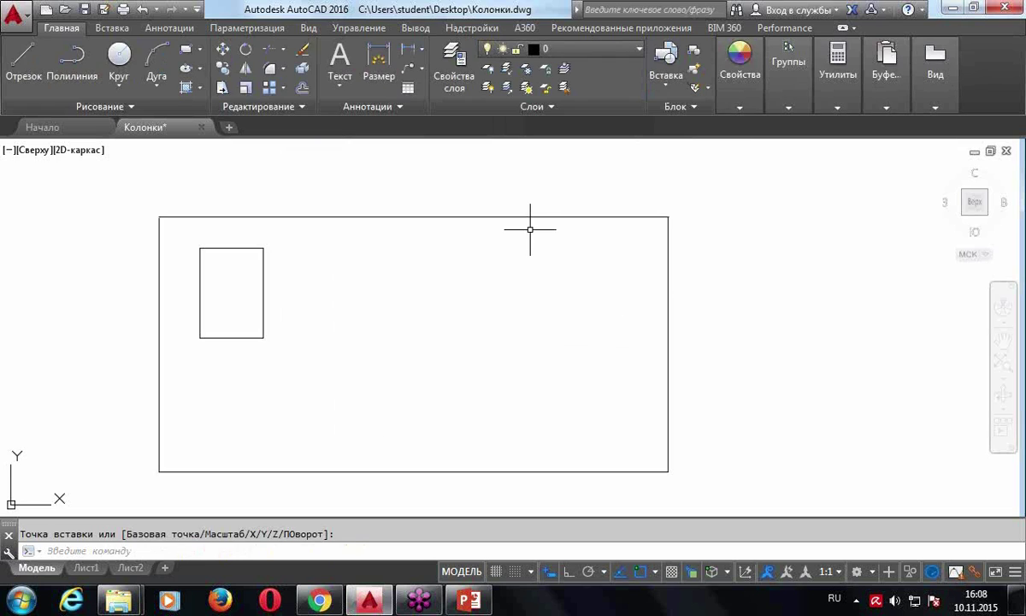
click(527, 227)
click(371, 319)
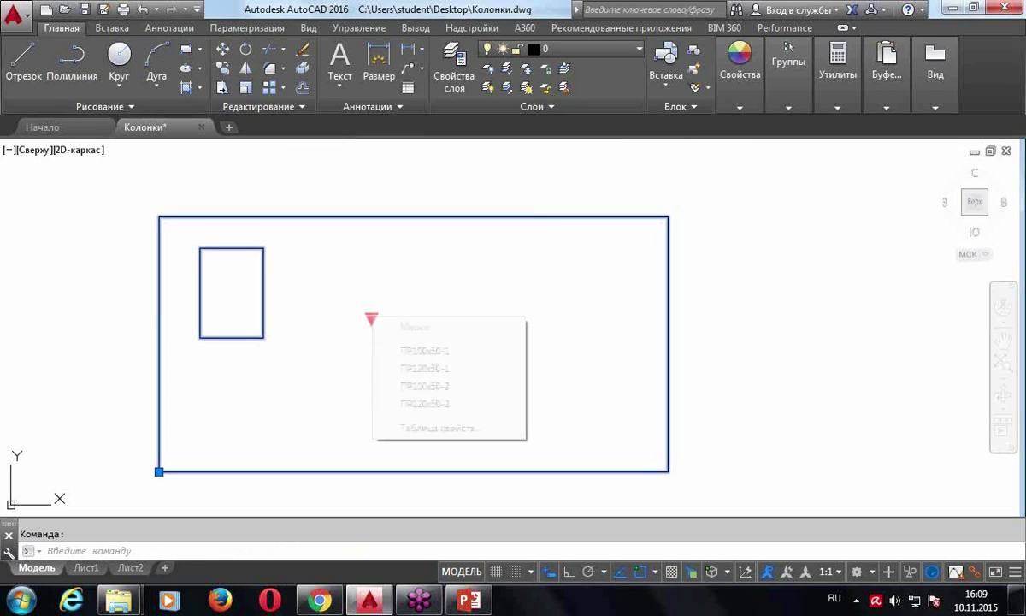
click(425, 386)
click(361, 316)
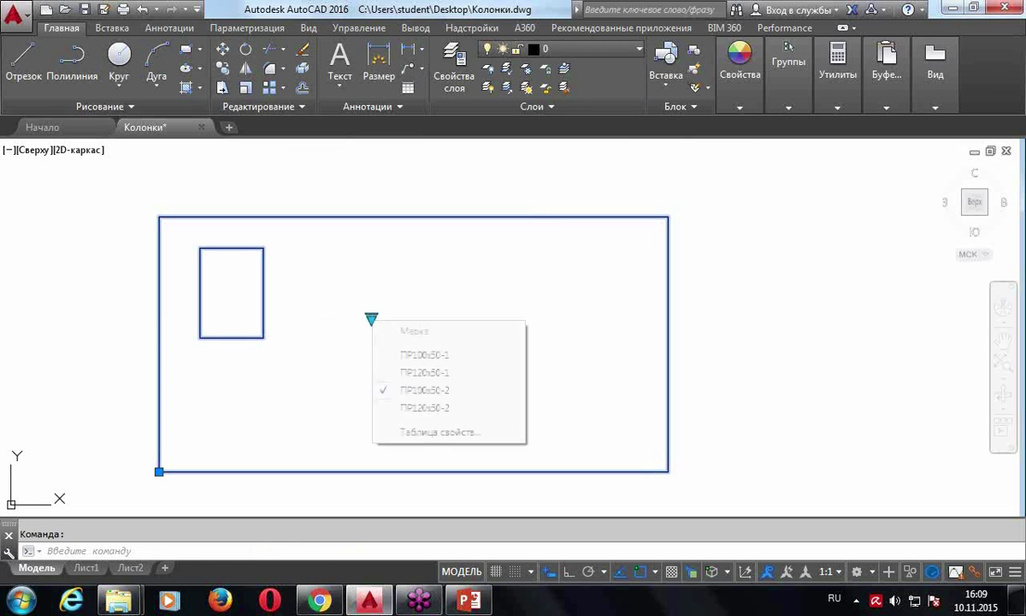
click(407, 405)
key(Escape)
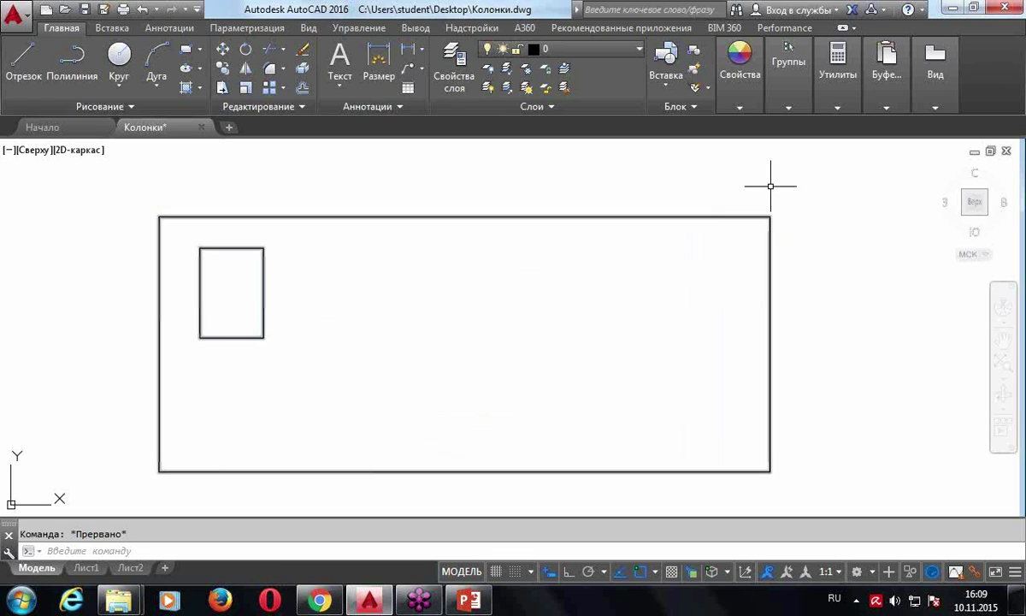
Insert a second Д-блок 2 copy to the right, accepting the default Марка
scroll(540, 145, down, 4)
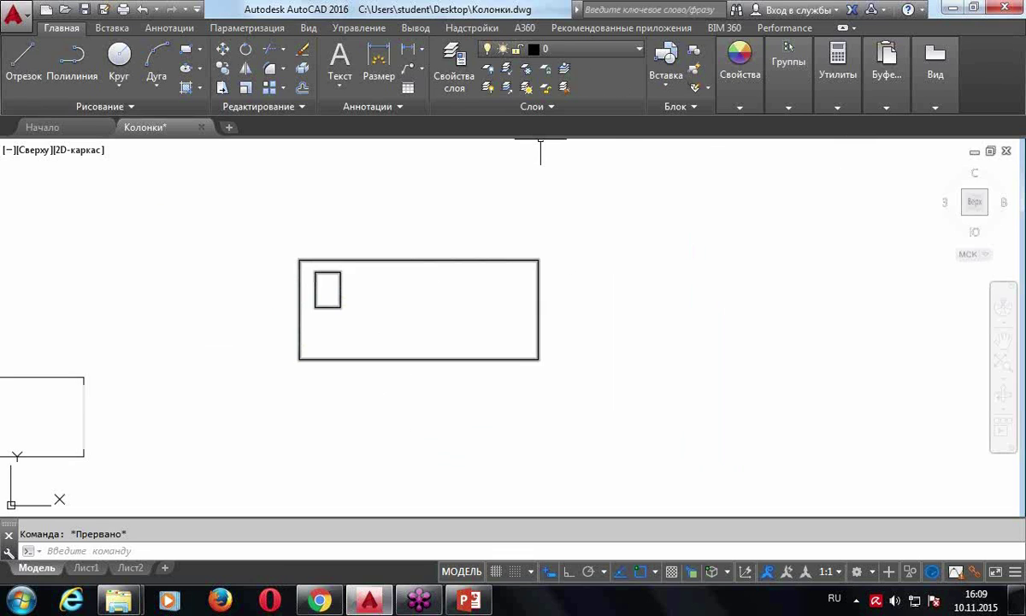
click(666, 58)
click(503, 219)
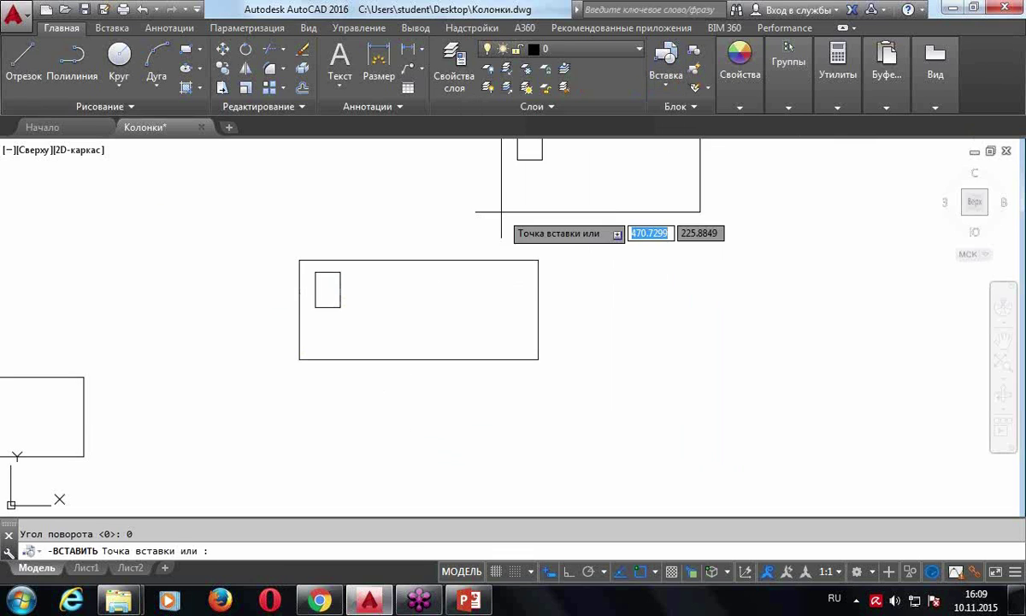
click(573, 344)
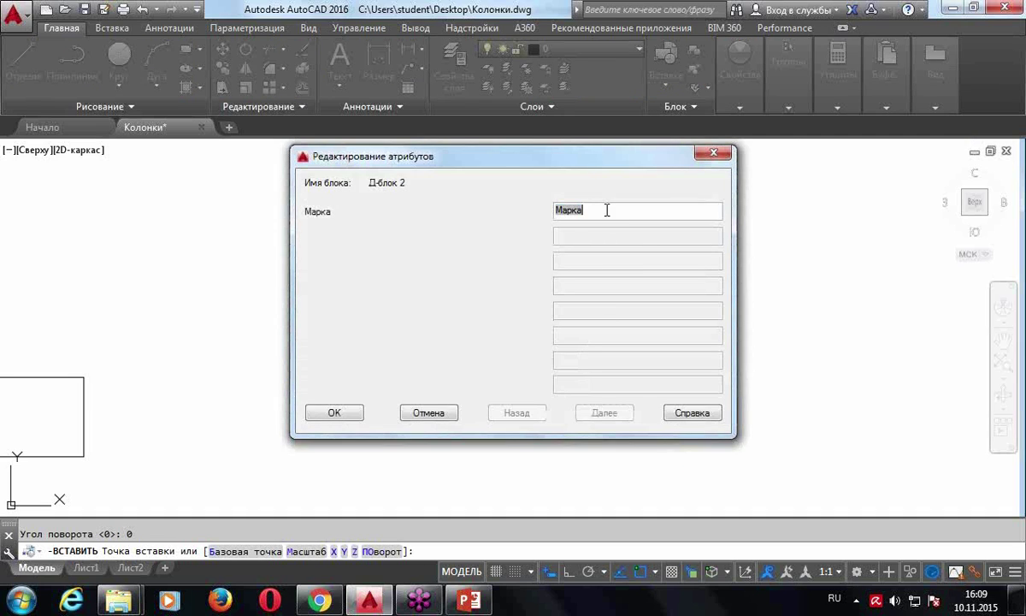
click(336, 416)
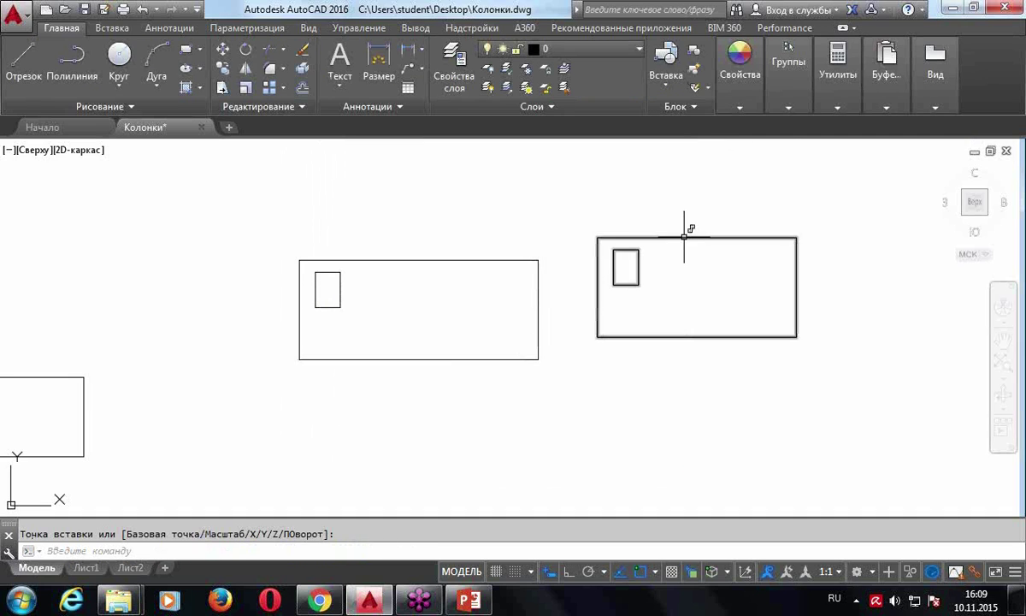
Set the second copy's Марка to ПР120х50-1
click(684, 236)
click(680, 277)
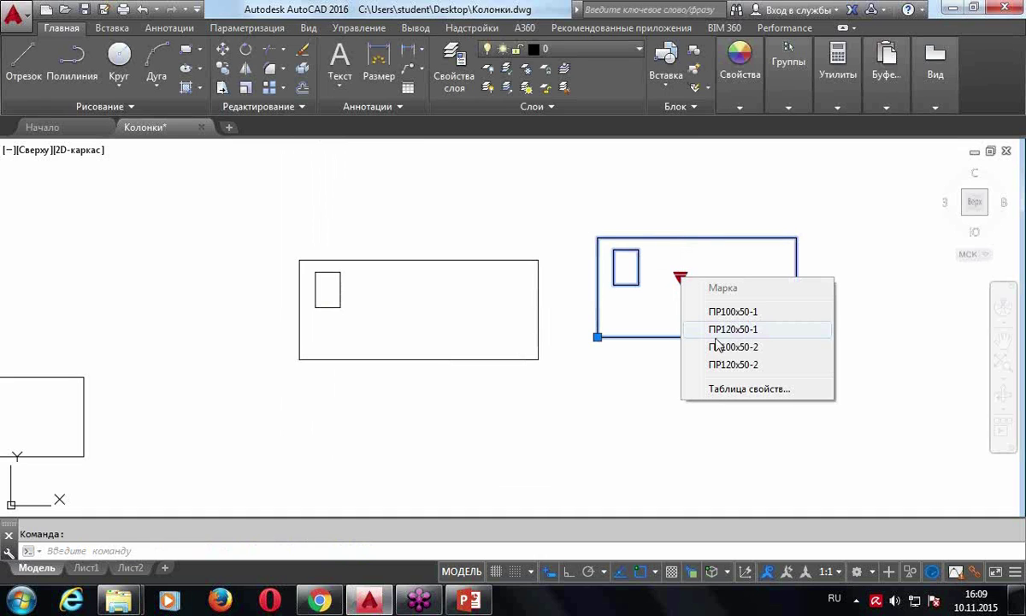
click(723, 364)
key(Escape)
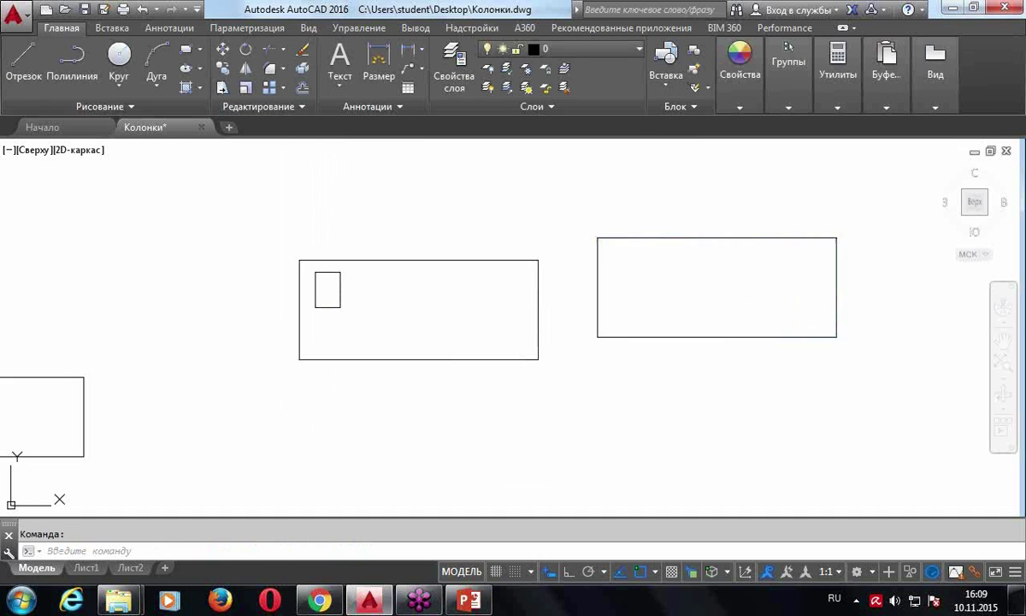
double_click(761, 337)
Close the attribute editor without changes and pan the view to frame all blocks
click(765, 339)
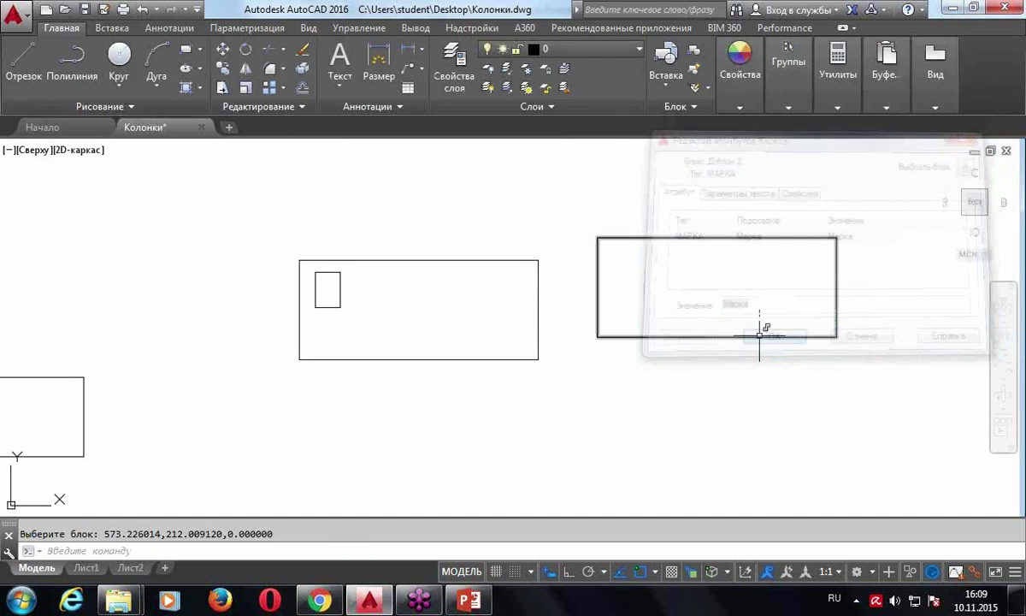
key(Escape)
double_click(376, 279)
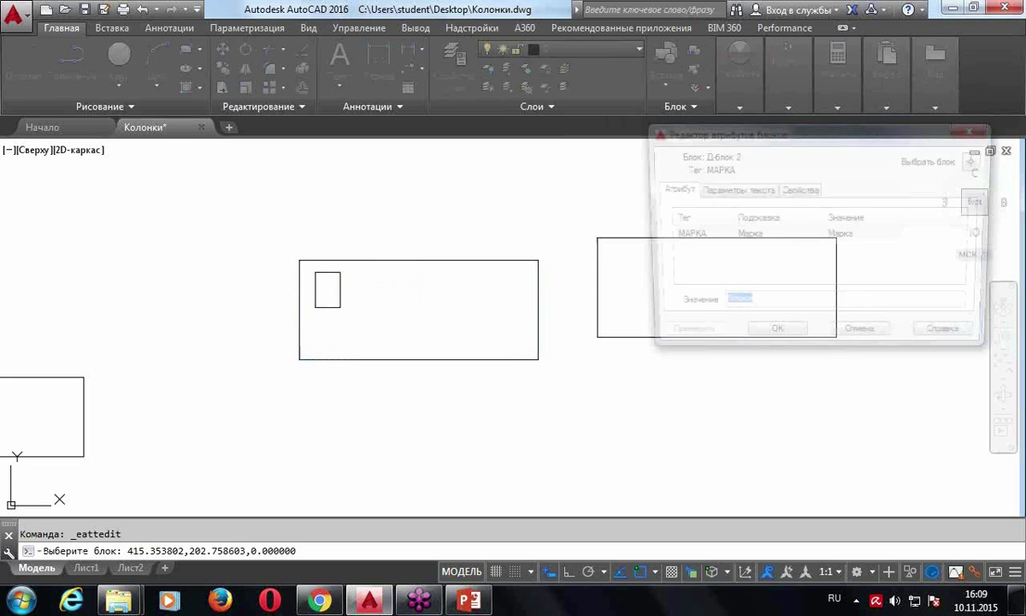
key(Escape)
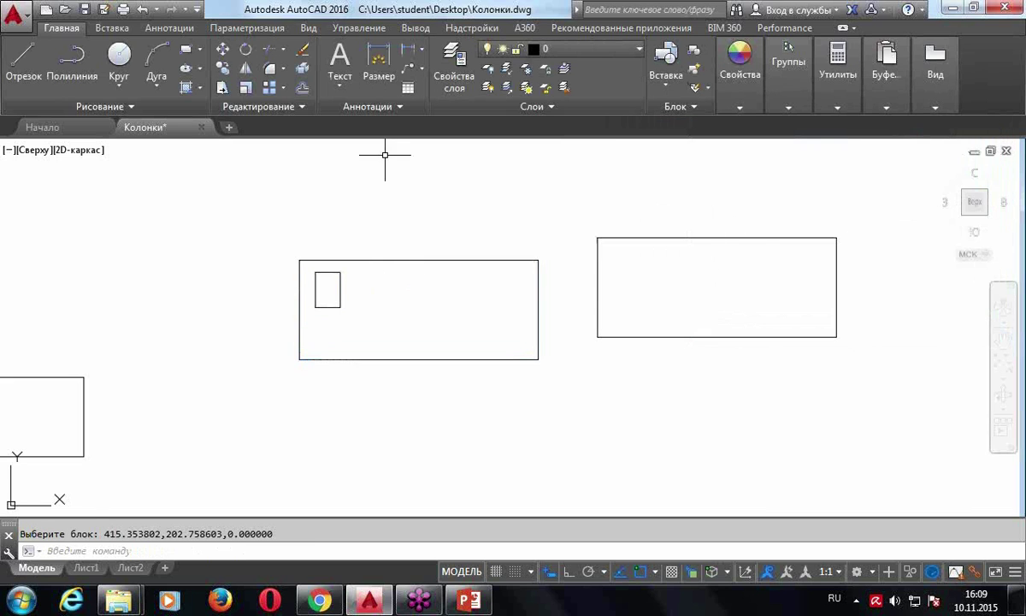
scroll(663, 245, down, 2)
middle_drag(676, 406, 621, 423)
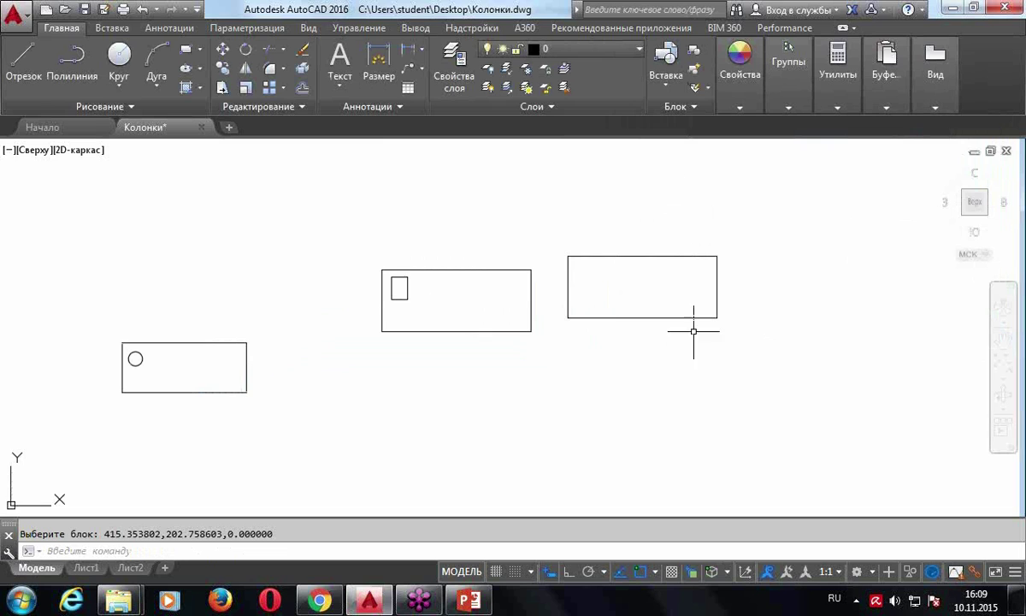
Open Д-блок 2 in the Block Editor and select its МАРКА attribute
click(106, 28)
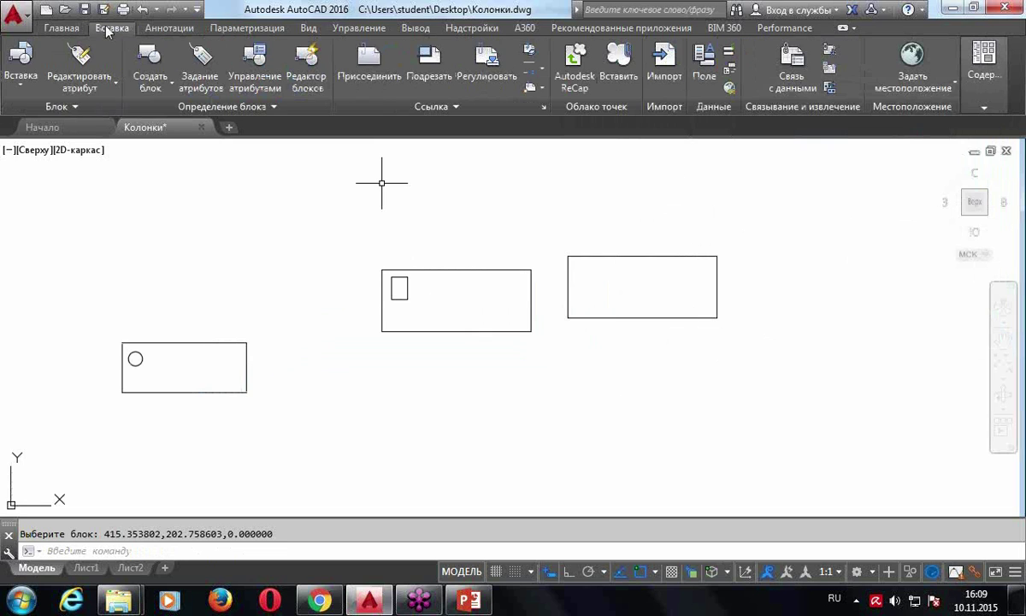
click(305, 68)
click(395, 283)
click(521, 407)
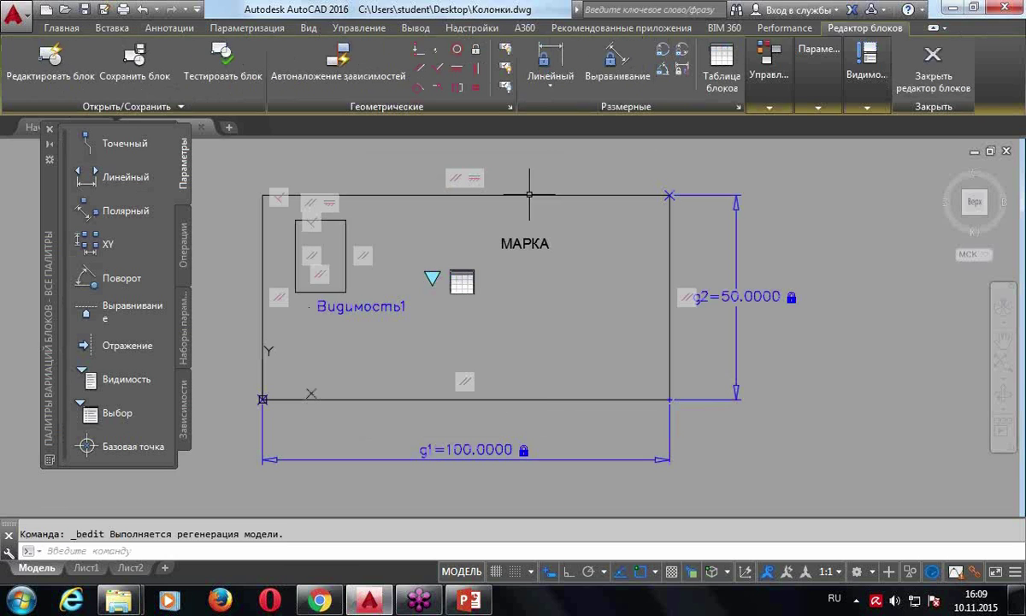
click(531, 238)
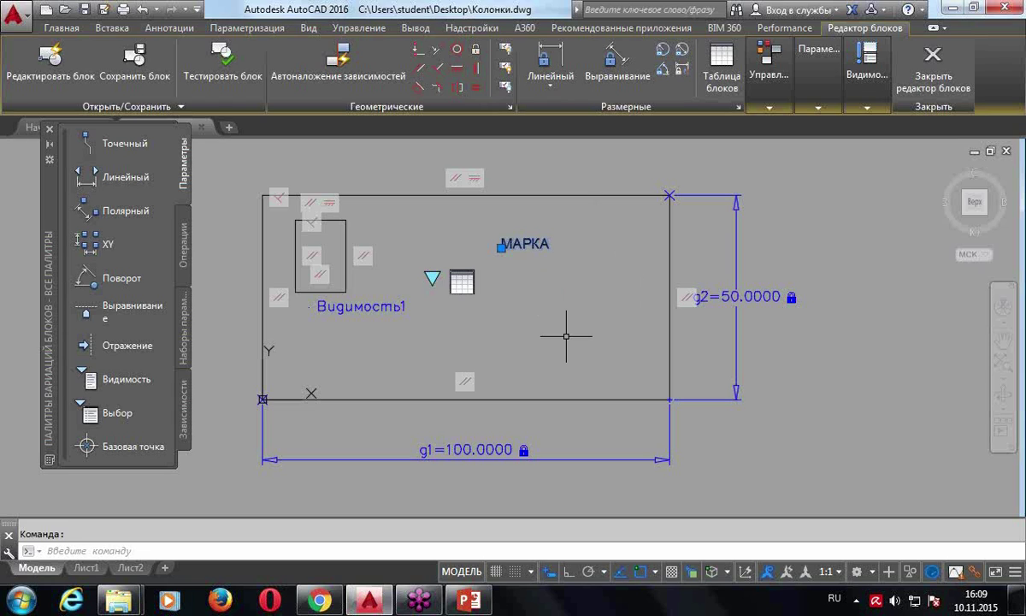
Erase the old МАРКА attribute and start a new attribute definition with Hidden unchecked
key(Delete)
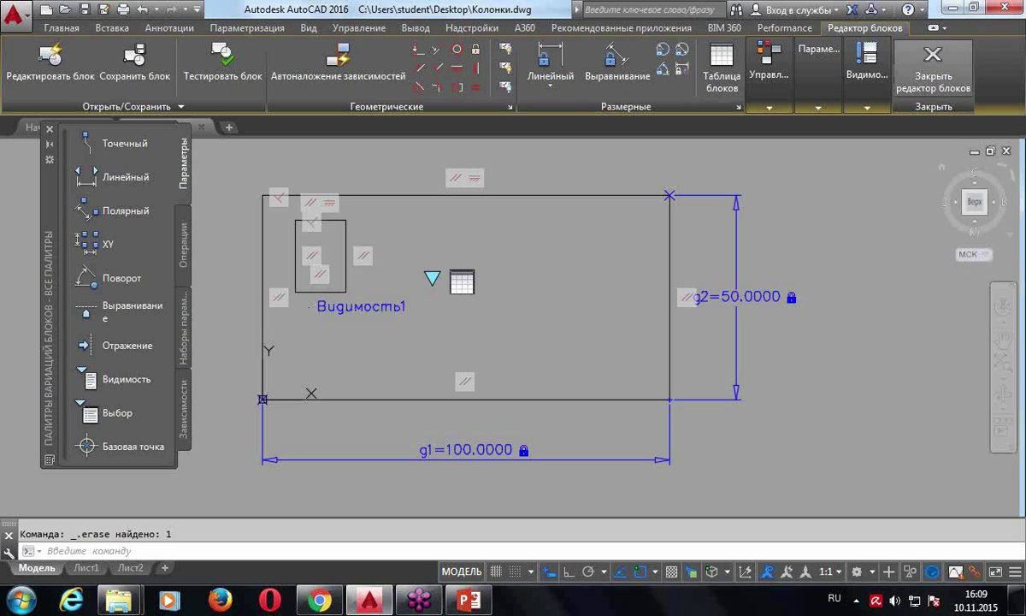
click(819, 108)
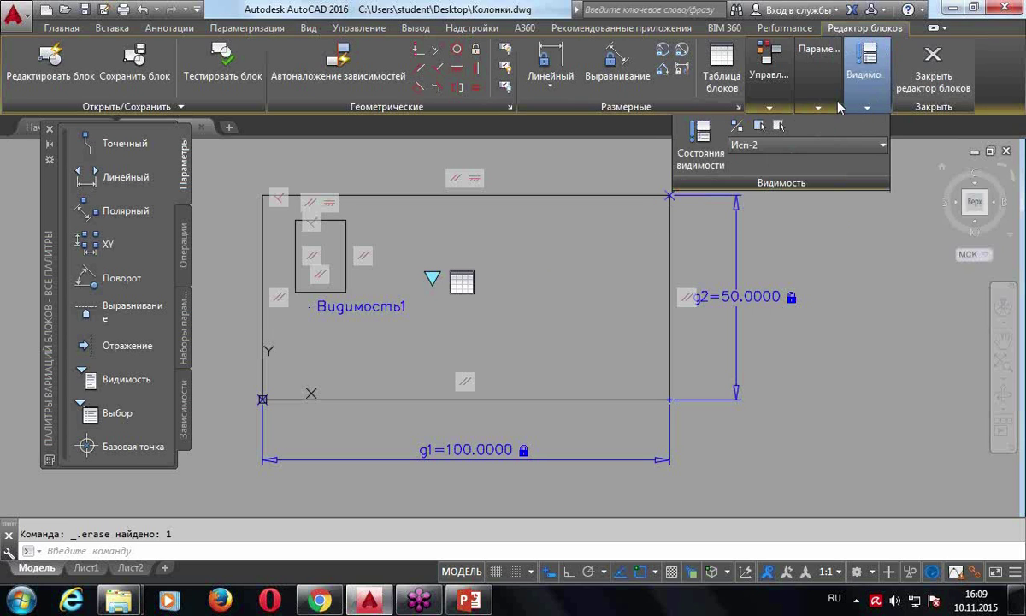
click(806, 156)
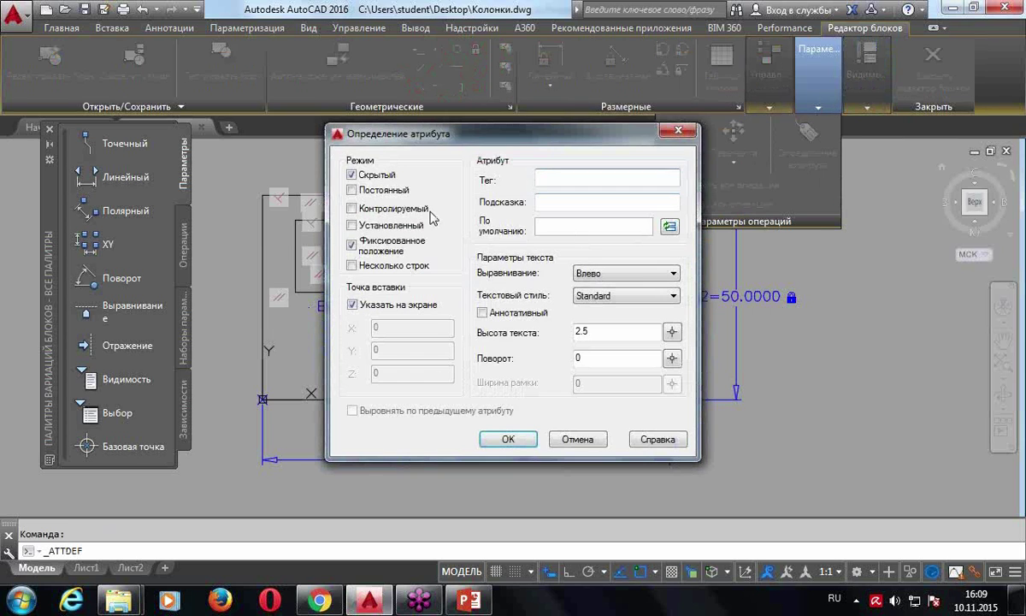
click(352, 175)
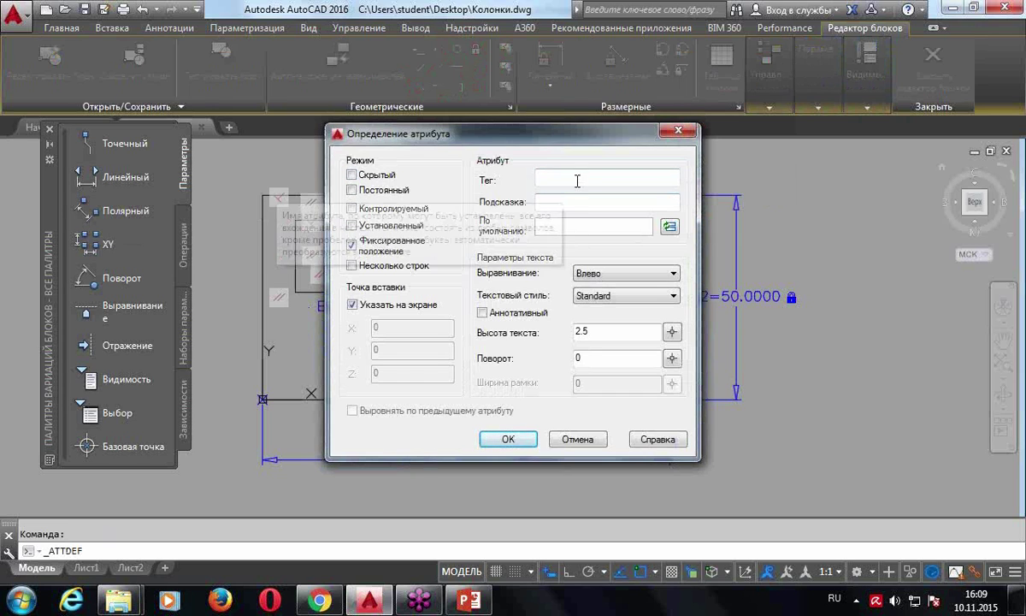
key(F1)
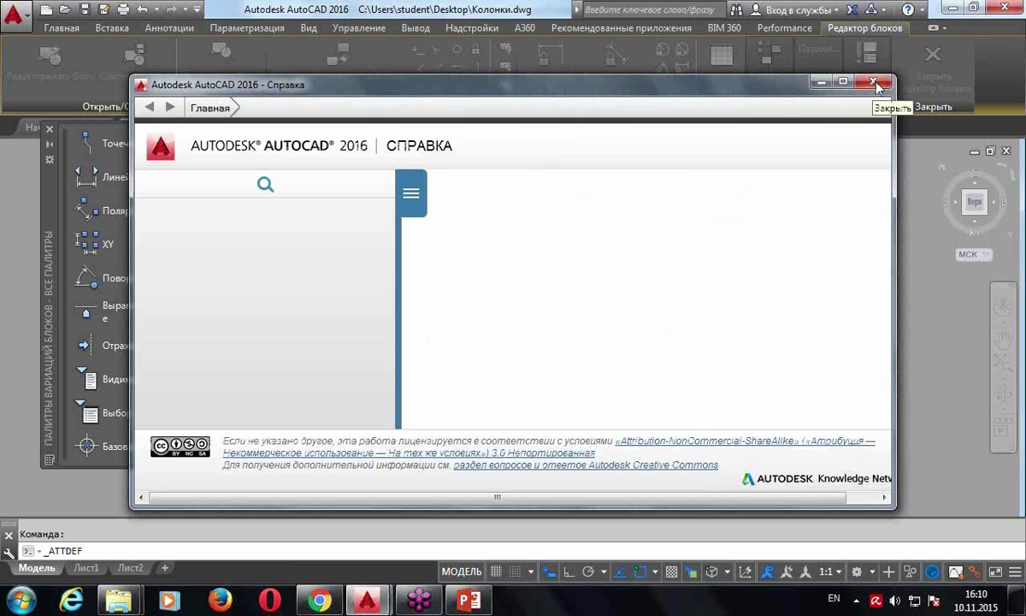
key(alt+F4)
text(Марка)
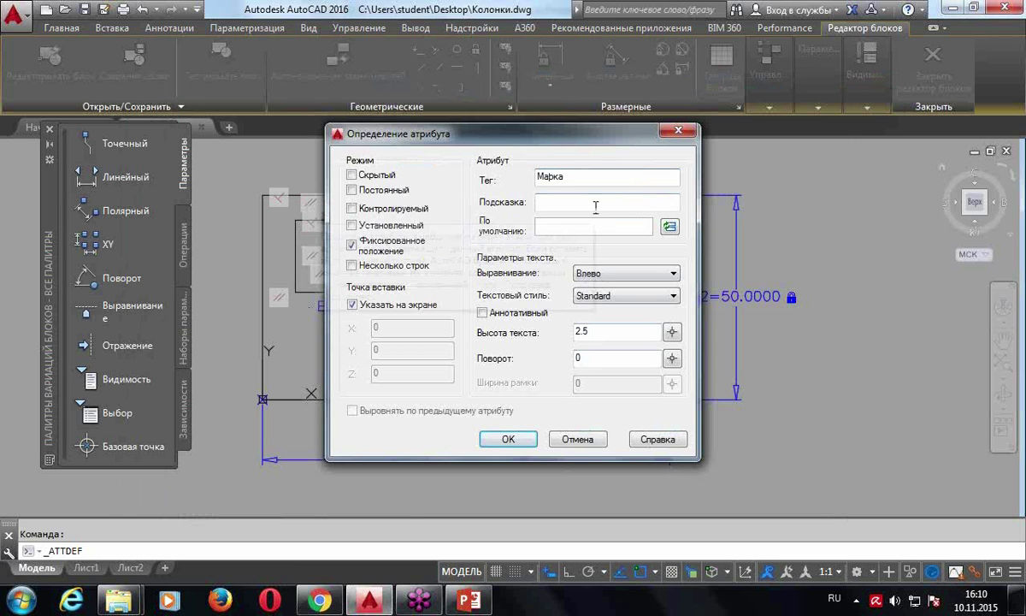
Tag the attribute Марка, with its default a field linked to the block's Марка property
click(596, 204)
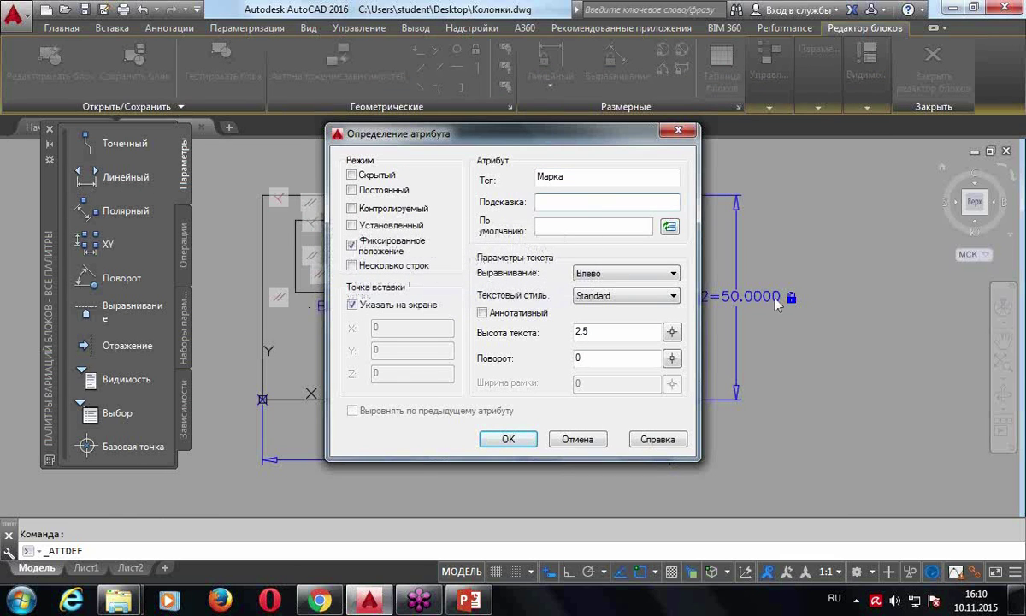
click(670, 228)
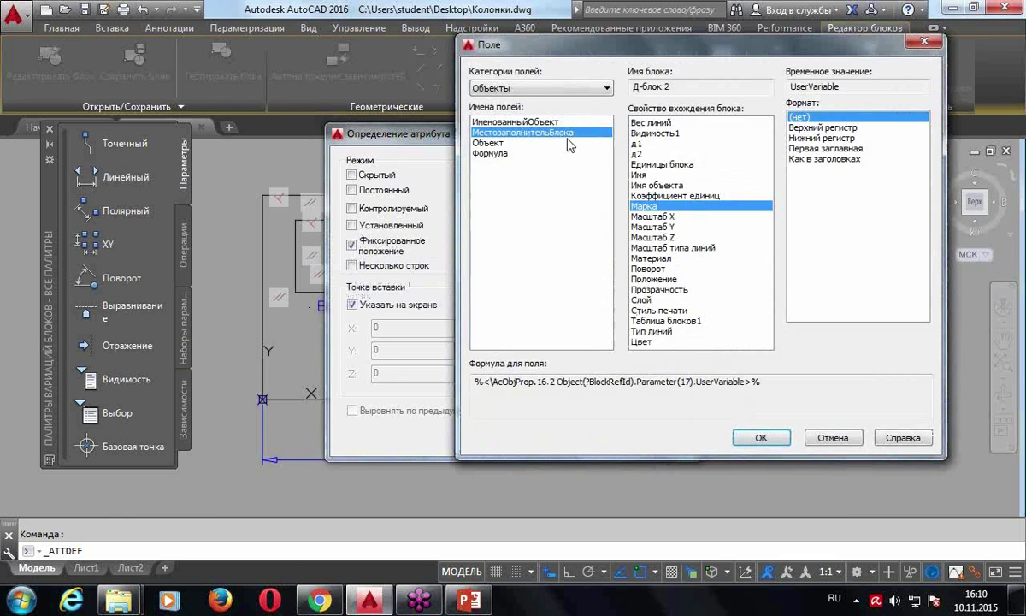
click(763, 437)
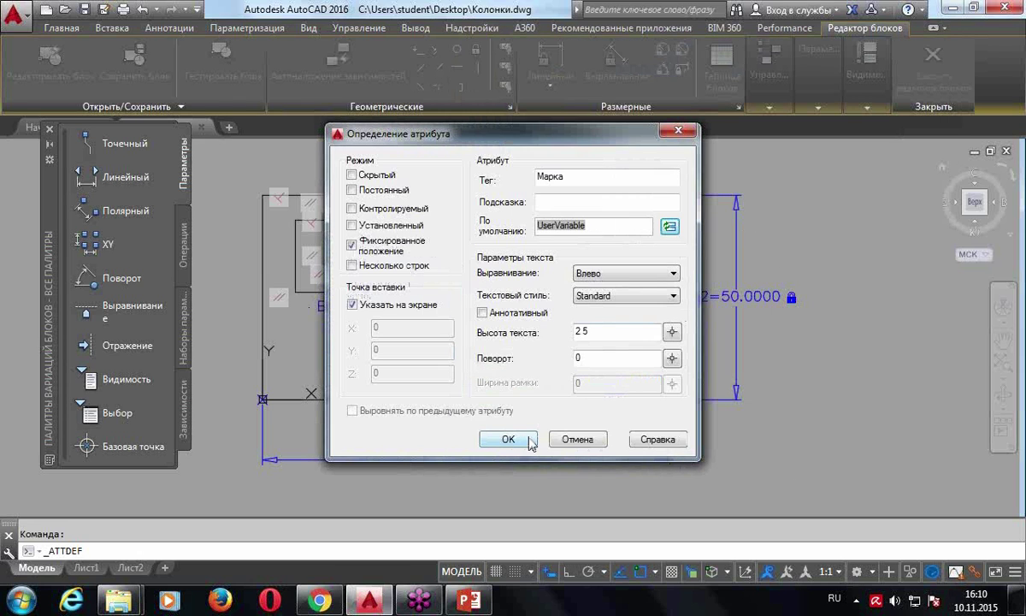
click(508, 438)
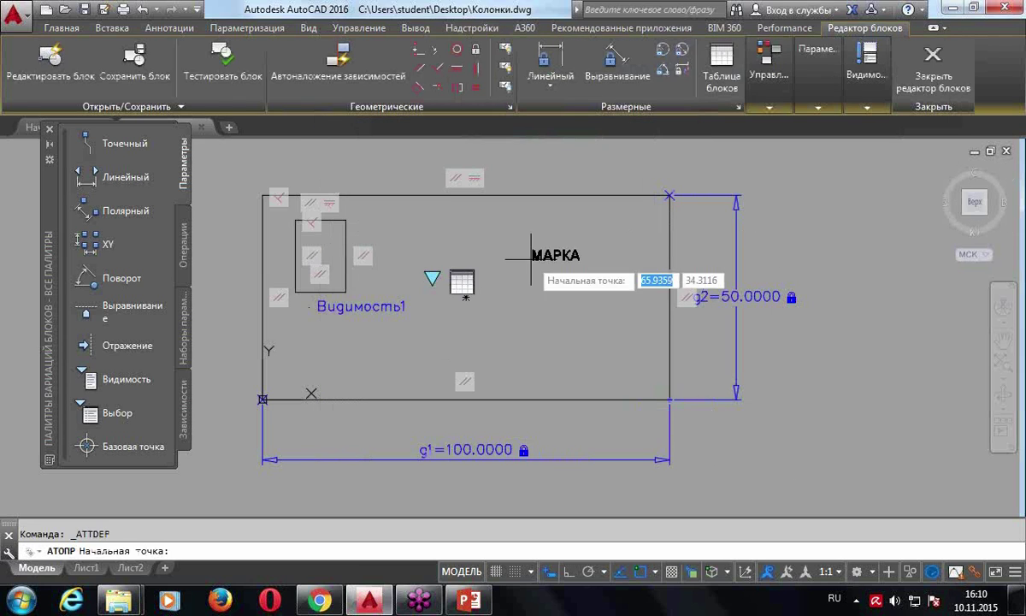
Place the Марка attribute at the block's upper right and switch to visibility state Исп-1
click(523, 254)
click(867, 107)
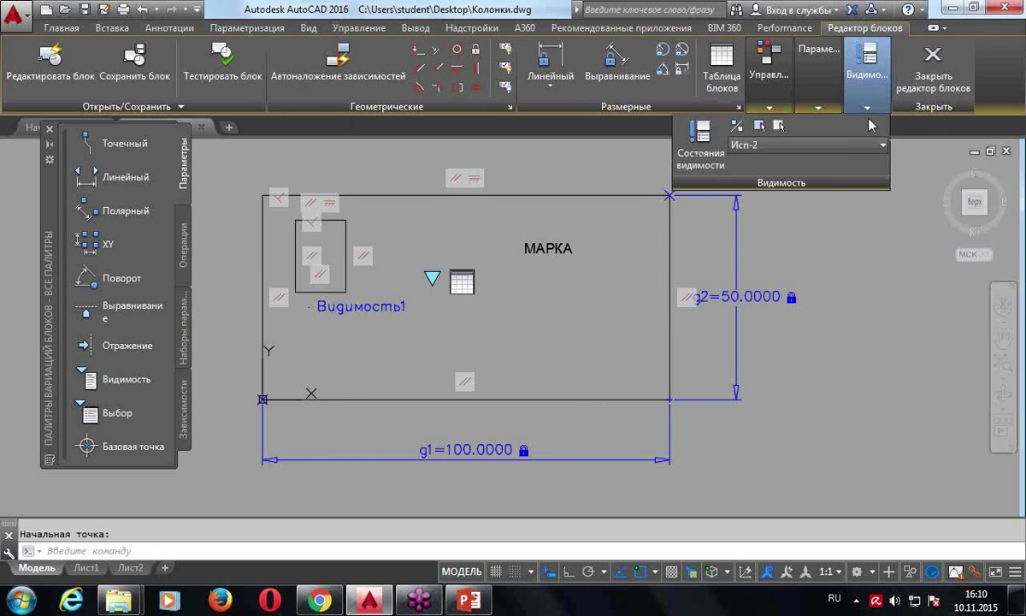
click(884, 148)
click(831, 178)
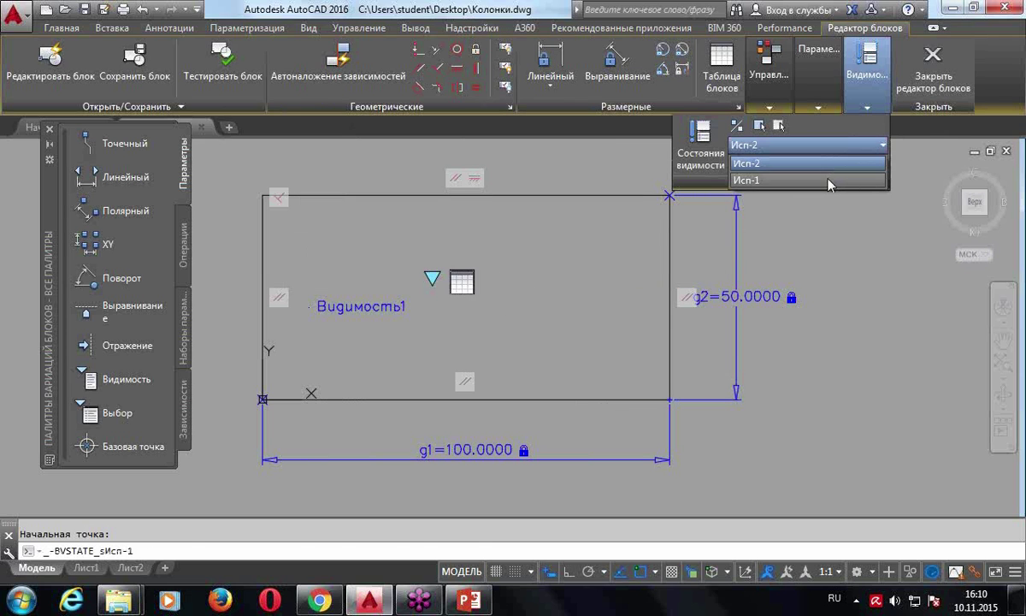
Make the МАРКА attribute visible in Исп-1, then close the Block Editor saving changes
click(759, 126)
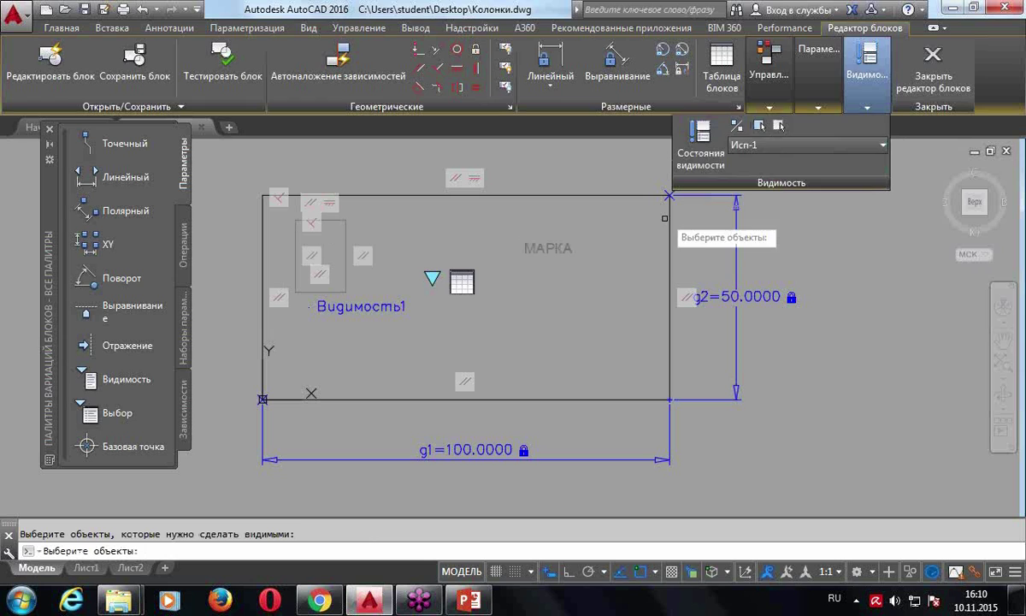
click(552, 250)
key(Return)
click(934, 68)
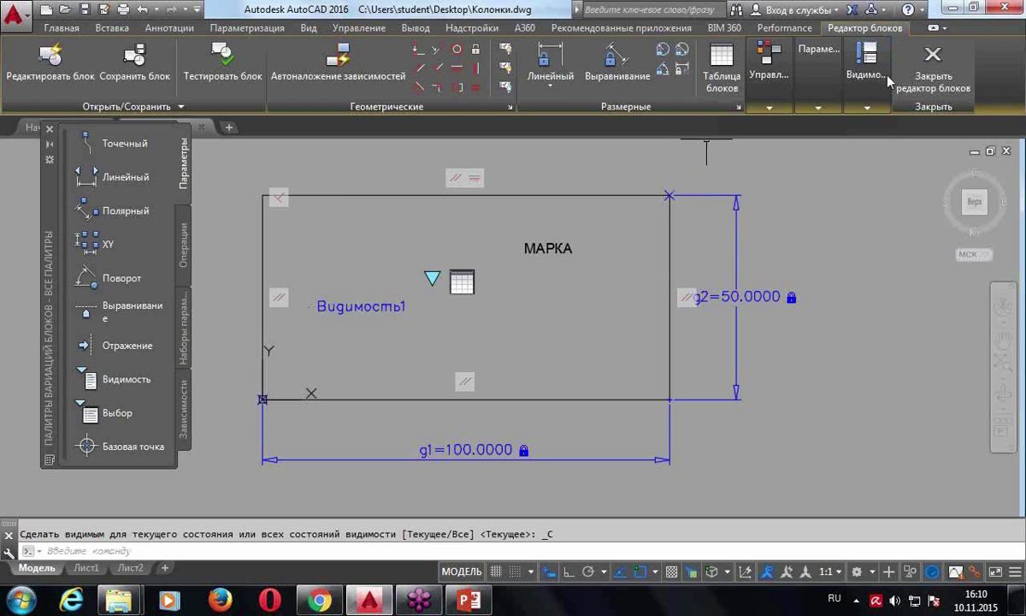
click(559, 258)
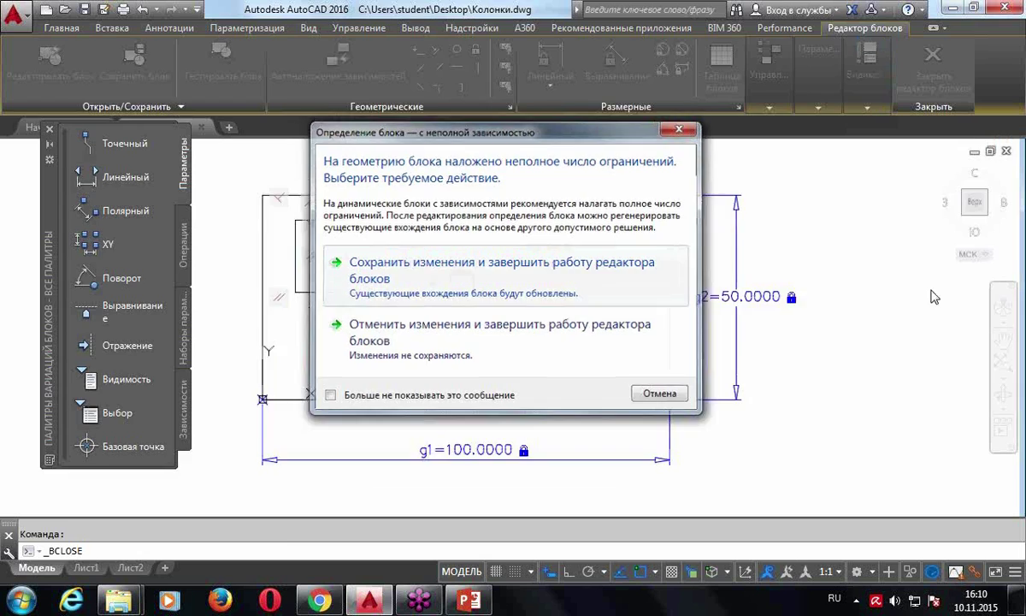
Insert a new Д-блок 2 from the Insert gallery, accept the default Марка value, and select it
middle_drag(976, 338, 746, 432)
scroll(557, 293, up, 4)
scroll(311, 318, down, 4)
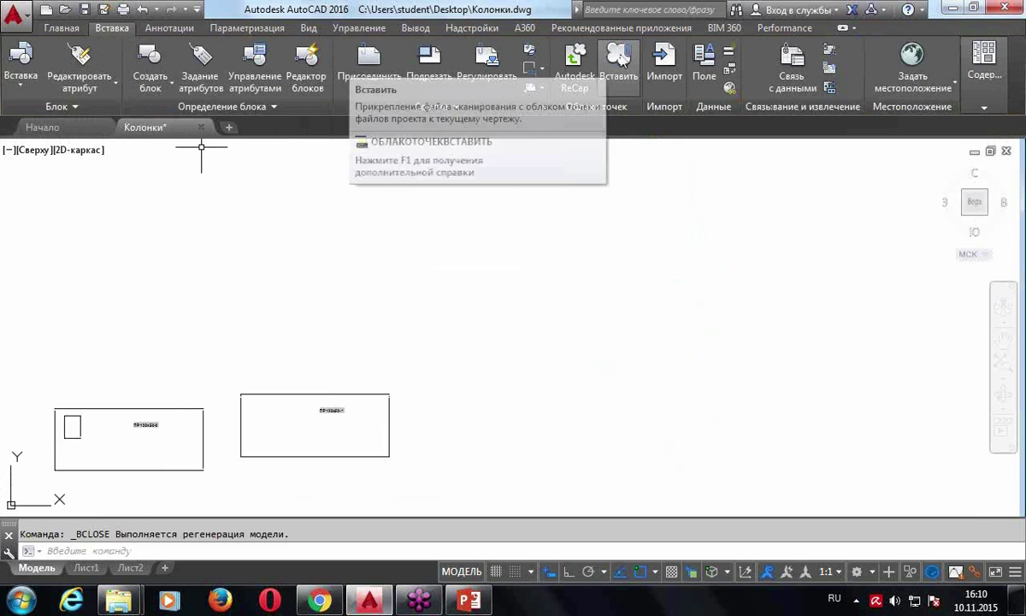
click(51, 28)
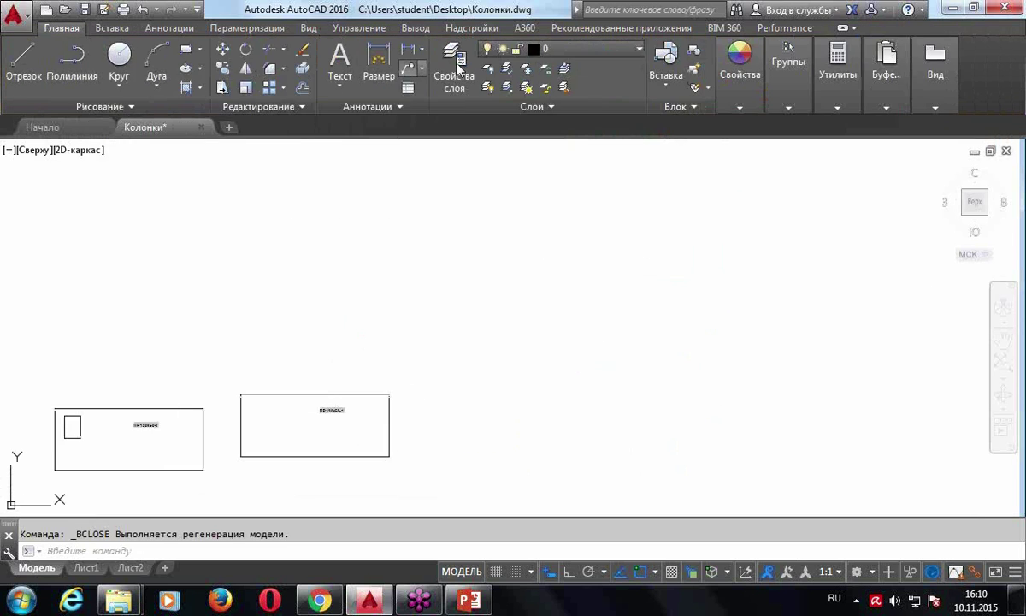
click(666, 62)
click(561, 201)
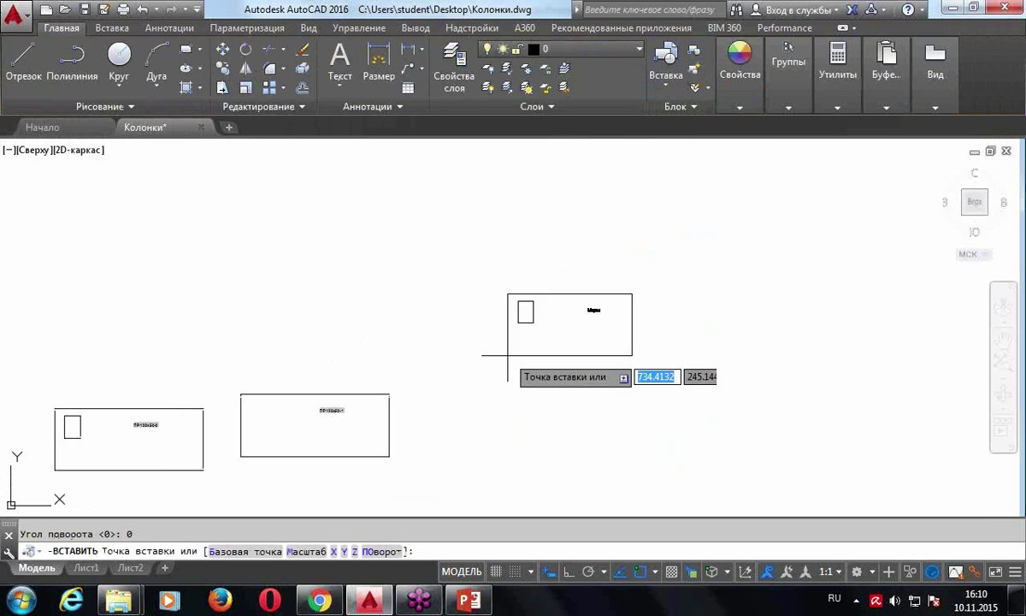
click(485, 355)
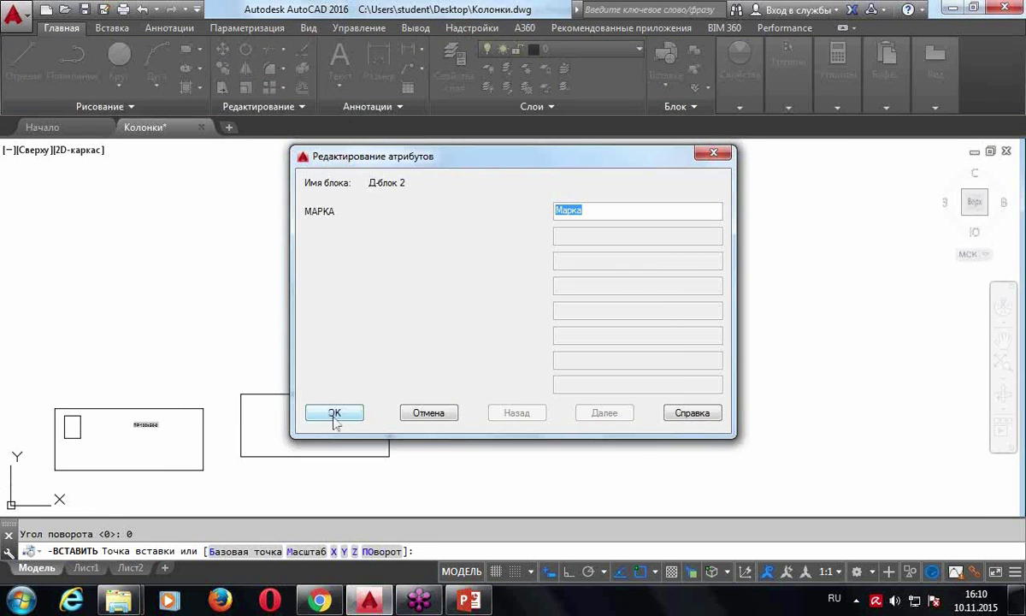
click(334, 414)
scroll(591, 354, up, 3)
scroll(591, 354, up, 4)
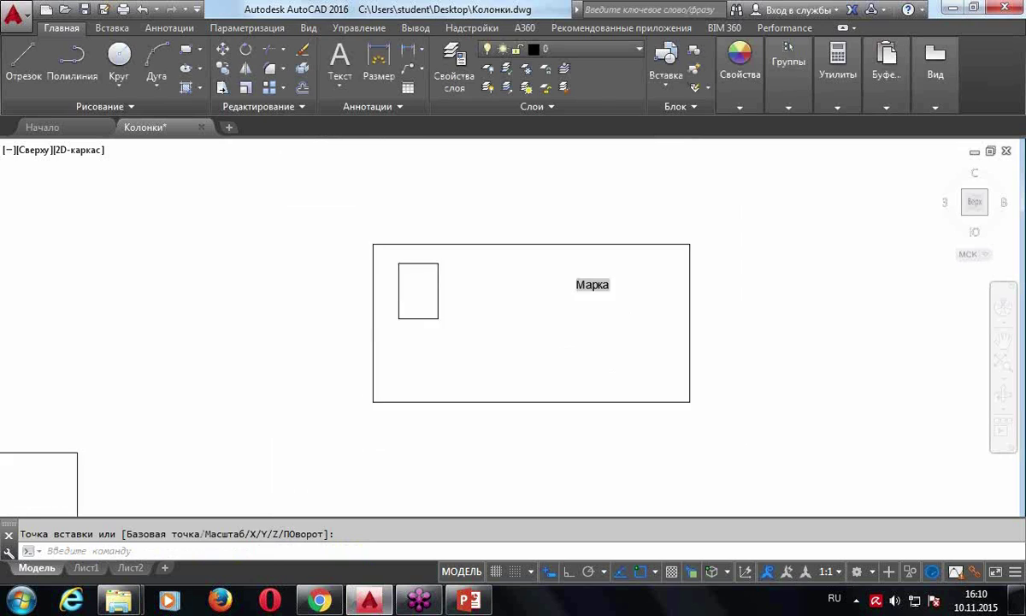
scroll(590, 347, down, 2)
click(519, 282)
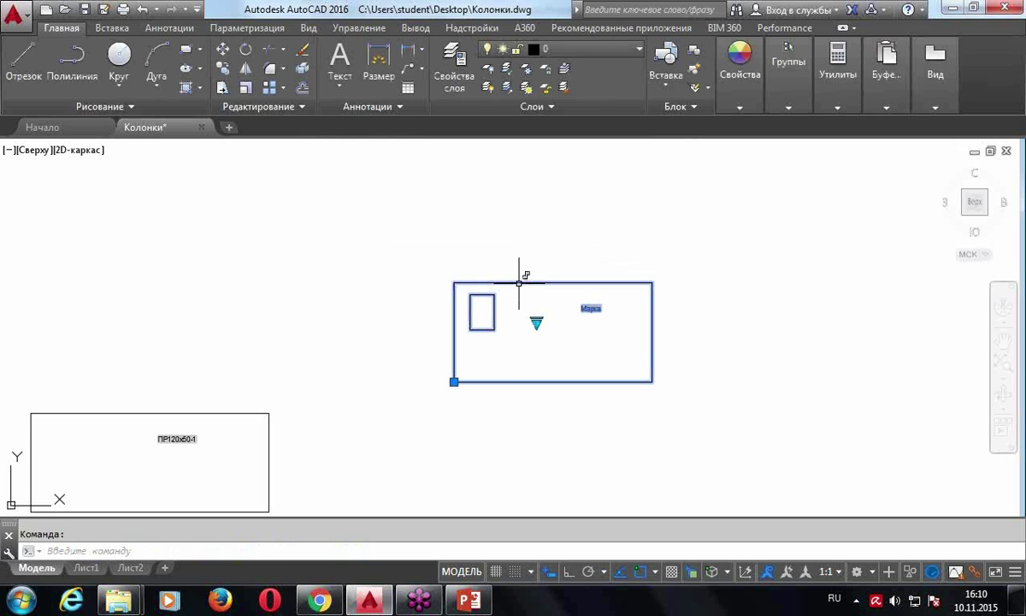
Switch the block to ПР100x50-1, then ПР100x50-2, regenerating each time to refresh the label
click(536, 322)
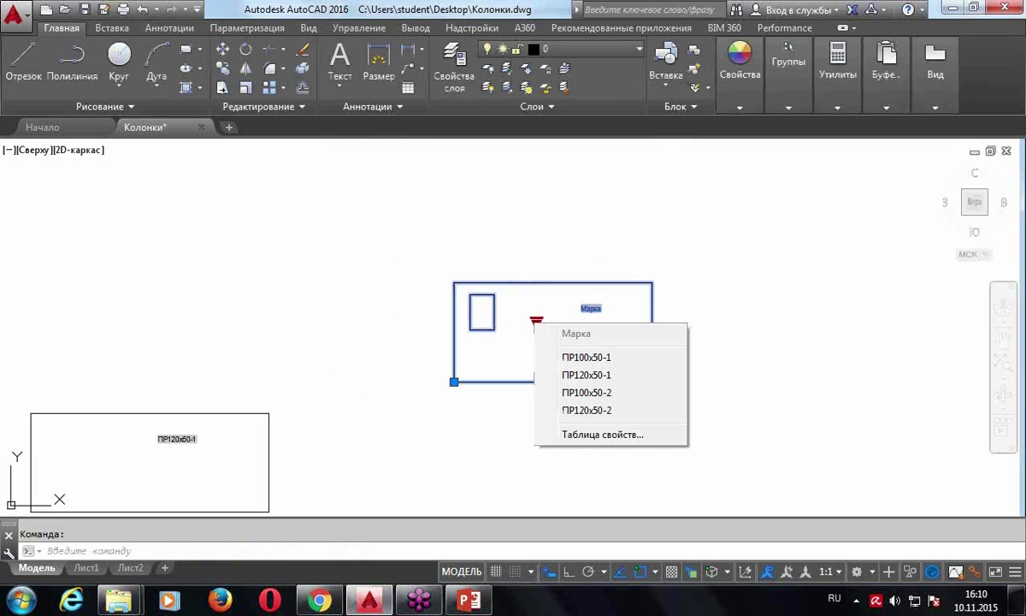
click(568, 361)
scroll(698, 362, up, 2)
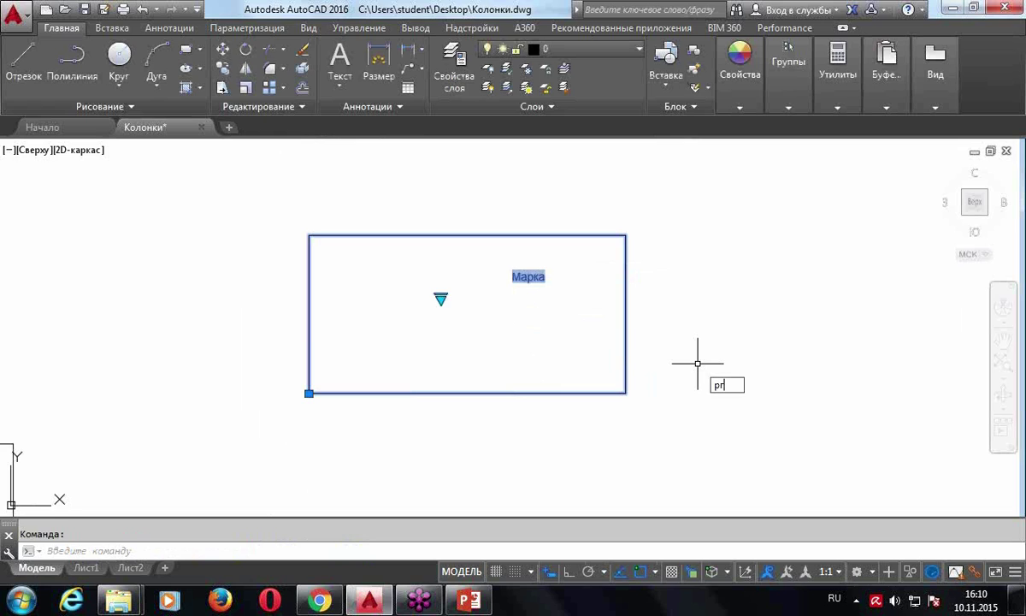
key(Return)
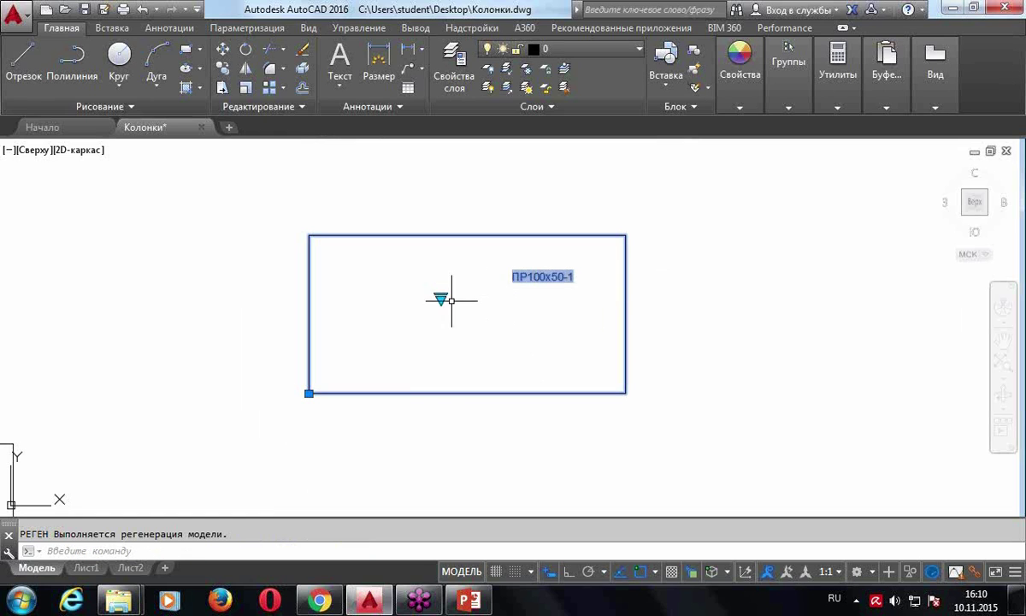
click(441, 298)
click(477, 377)
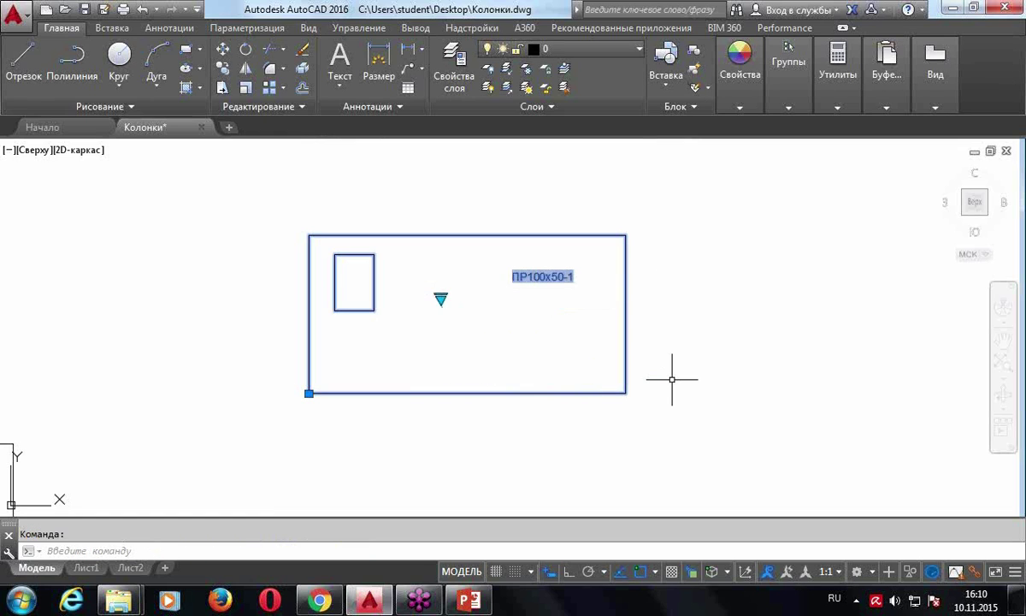
text(рг)
key(Return)
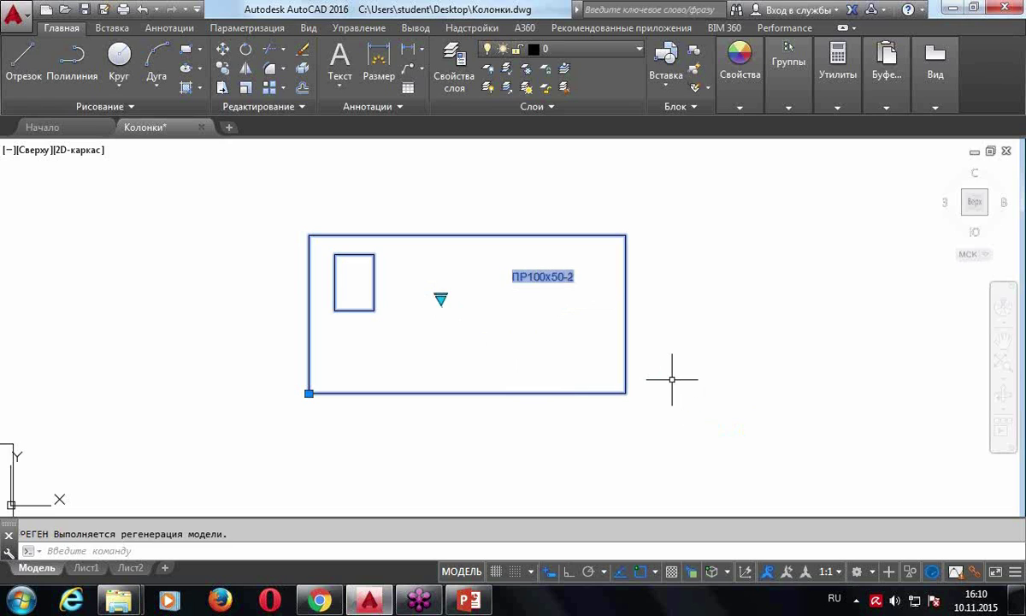
Switch the block back to ПР100x50-1 and regenerate the drawing
click(438, 295)
click(436, 298)
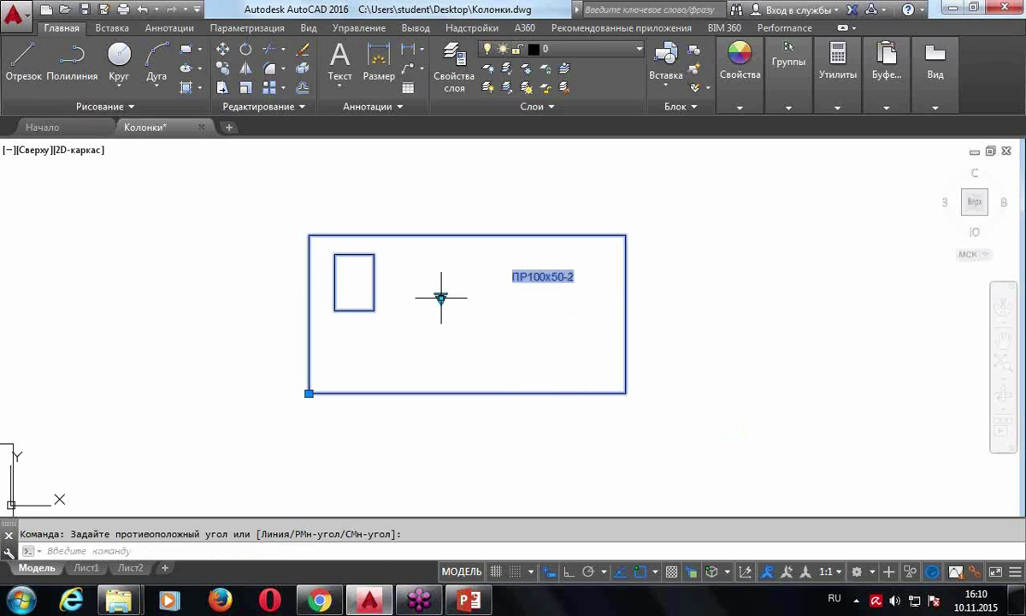
click(441, 298)
click(487, 352)
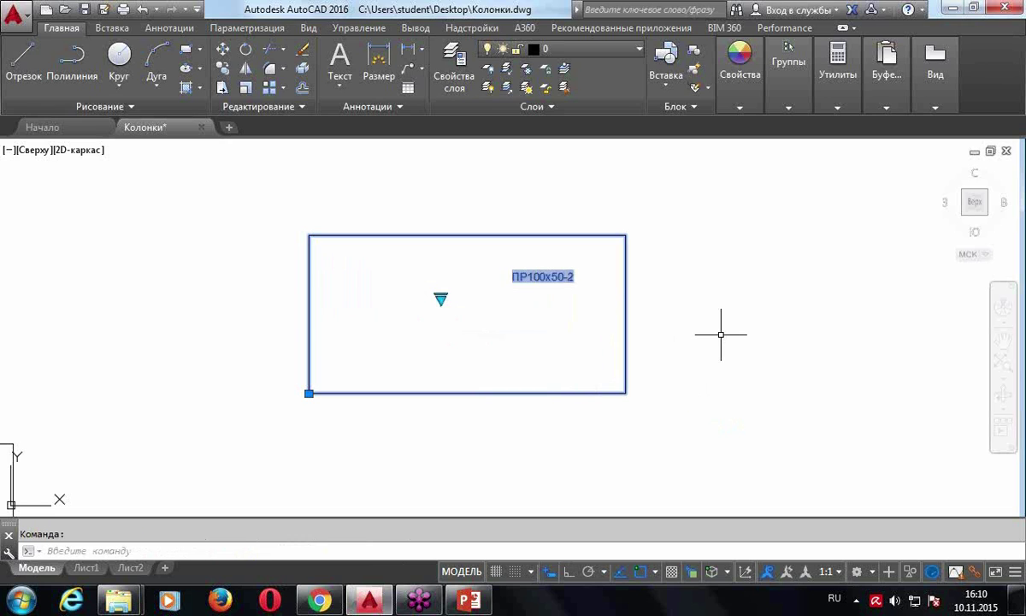
text(рг)
key(Return)
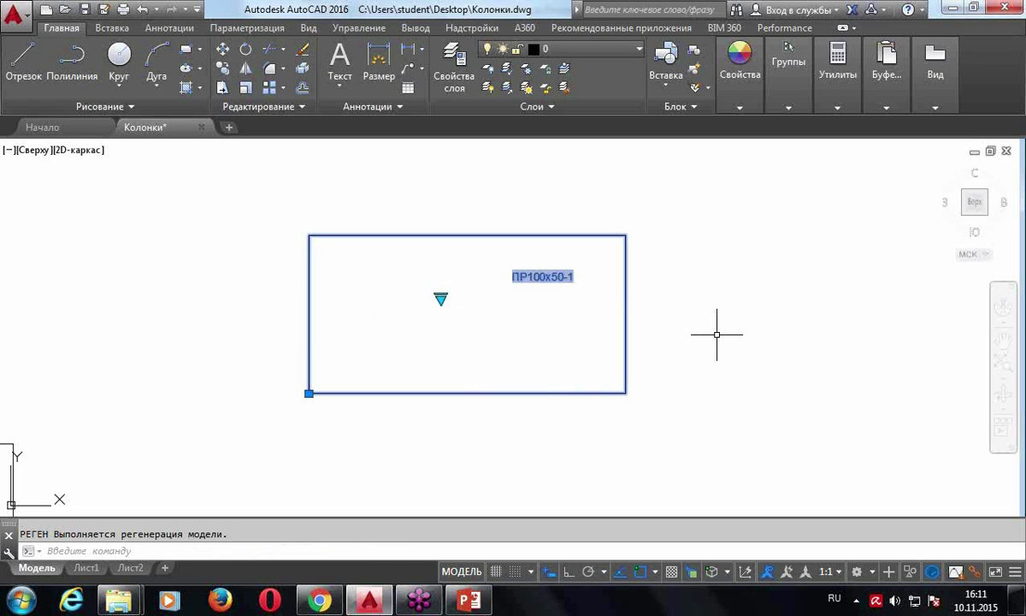
Set the block to ПР120x50-2, regenerate so its label updates, and deselect it
scroll(534, 336, up, 2)
click(385, 276)
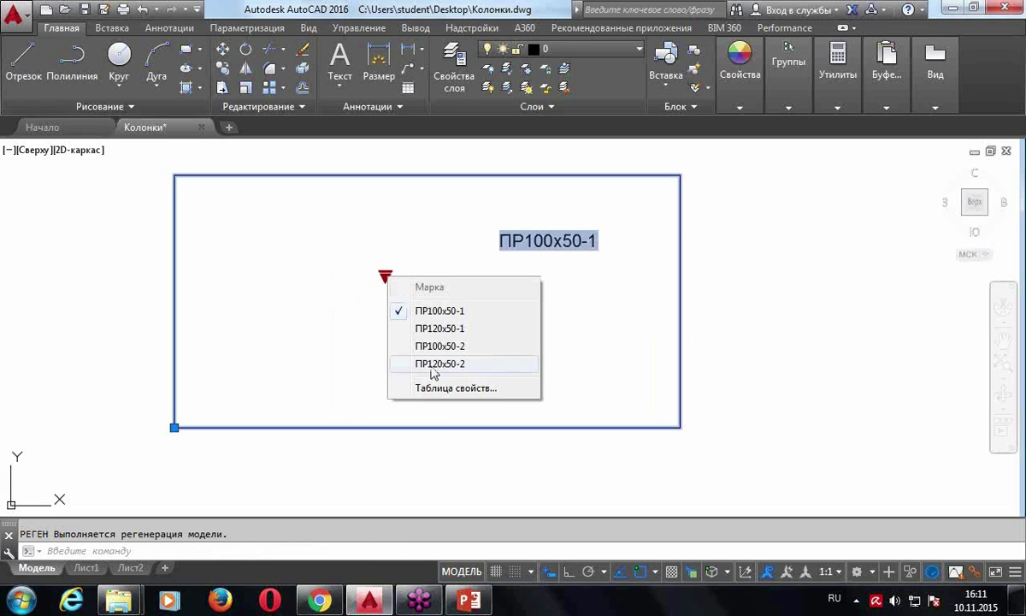
click(434, 364)
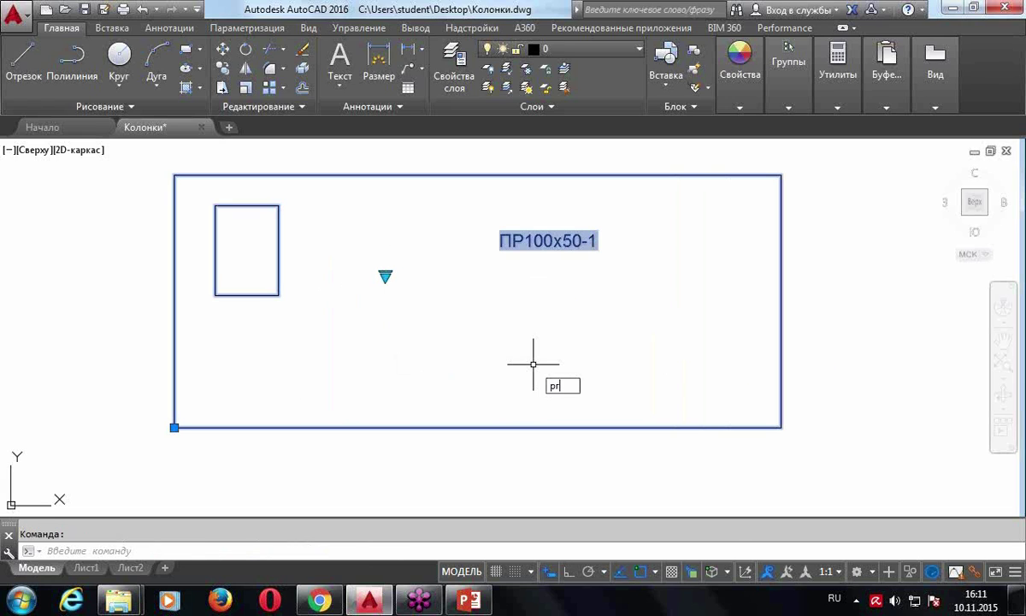
key(Return)
key(Escape)
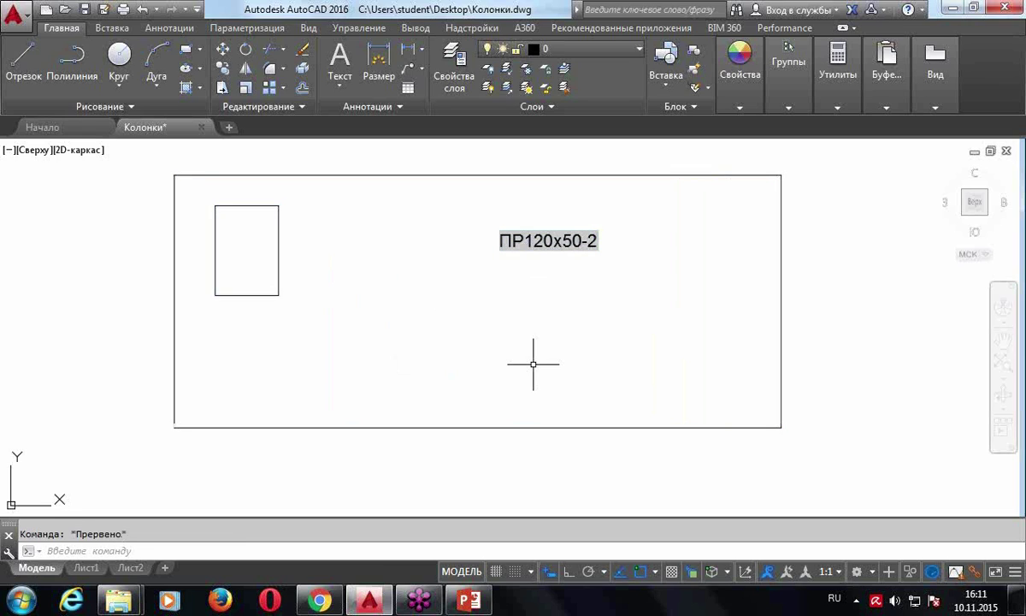
scroll(578, 261, down, 4)
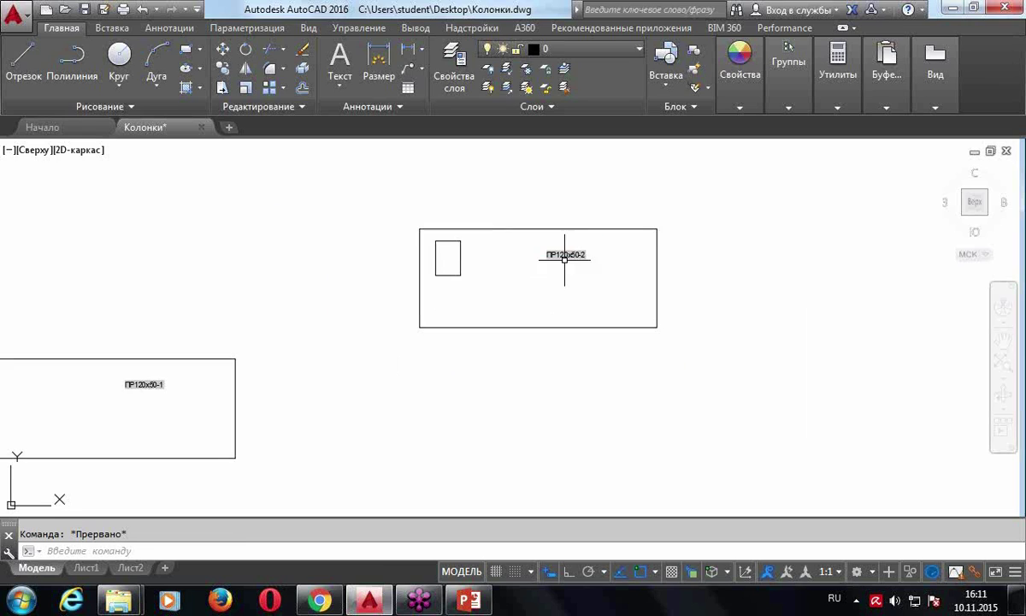
click(112, 28)
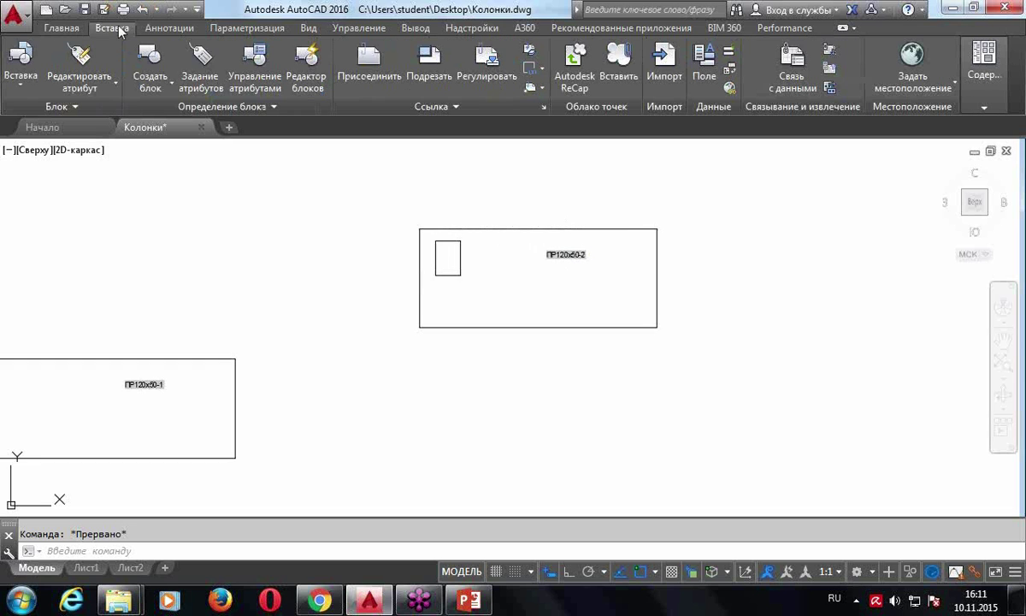
Open Д-блок 2 in the Block Editor
click(300, 53)
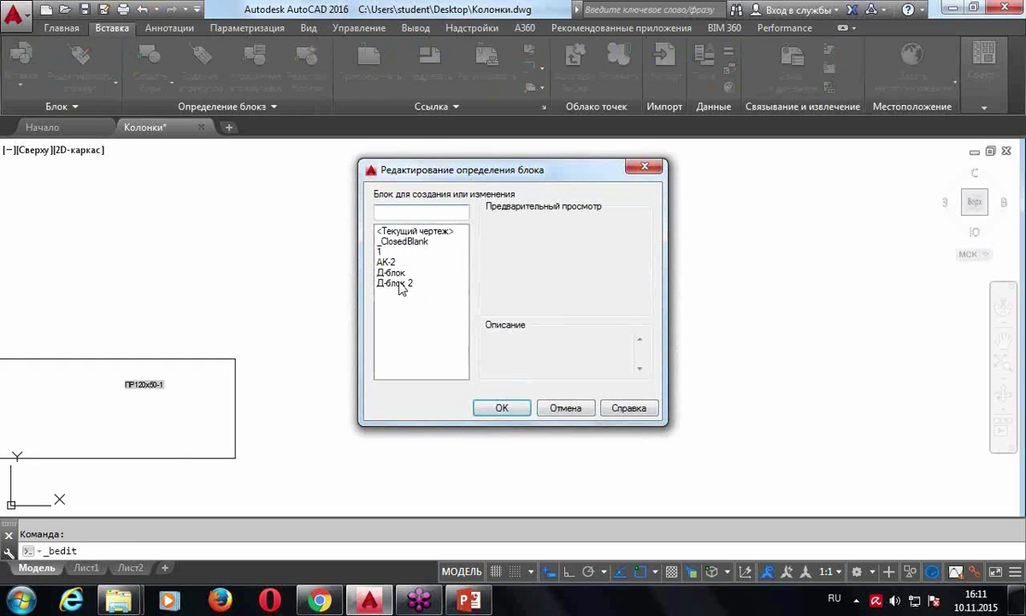
click(395, 283)
click(502, 407)
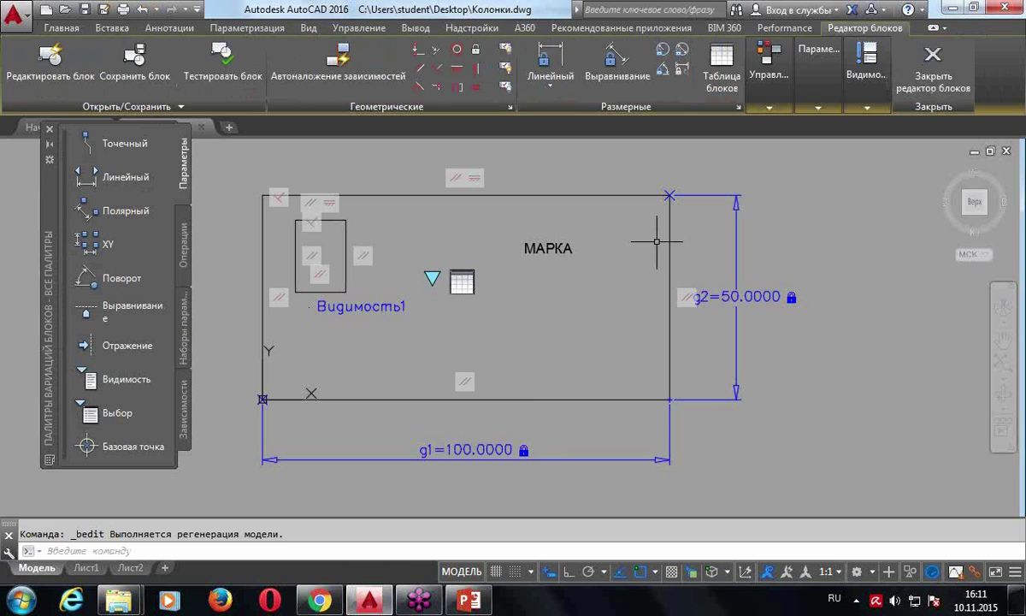
scroll(678, 293, up, 1)
scroll(670, 298, up, 2)
scroll(670, 298, down, 1)
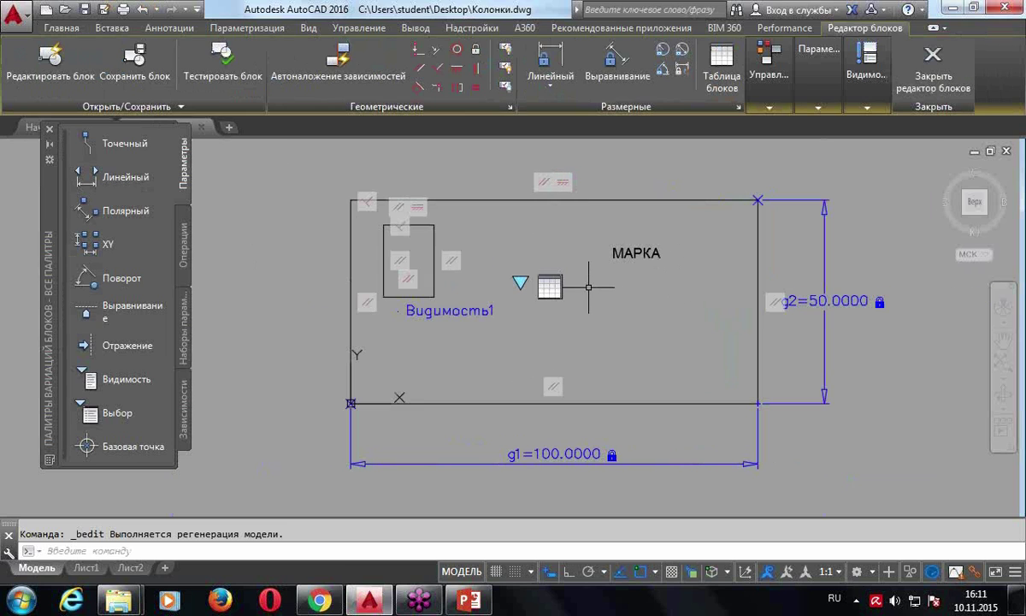
middle_drag(593, 271, 577, 275)
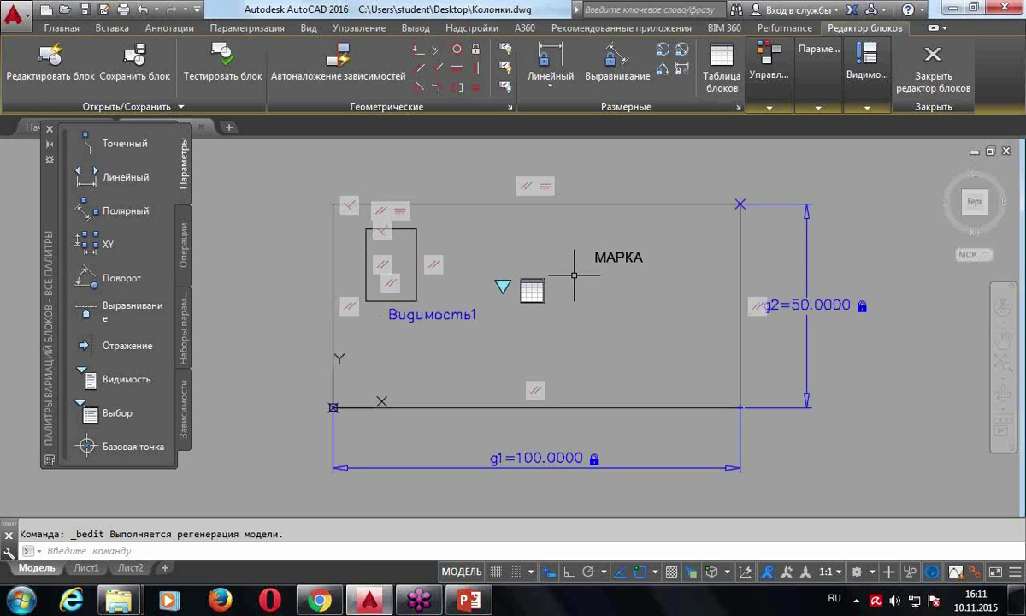
Add the МАРКА attribute as a new column in the block's properties table
double_click(531, 290)
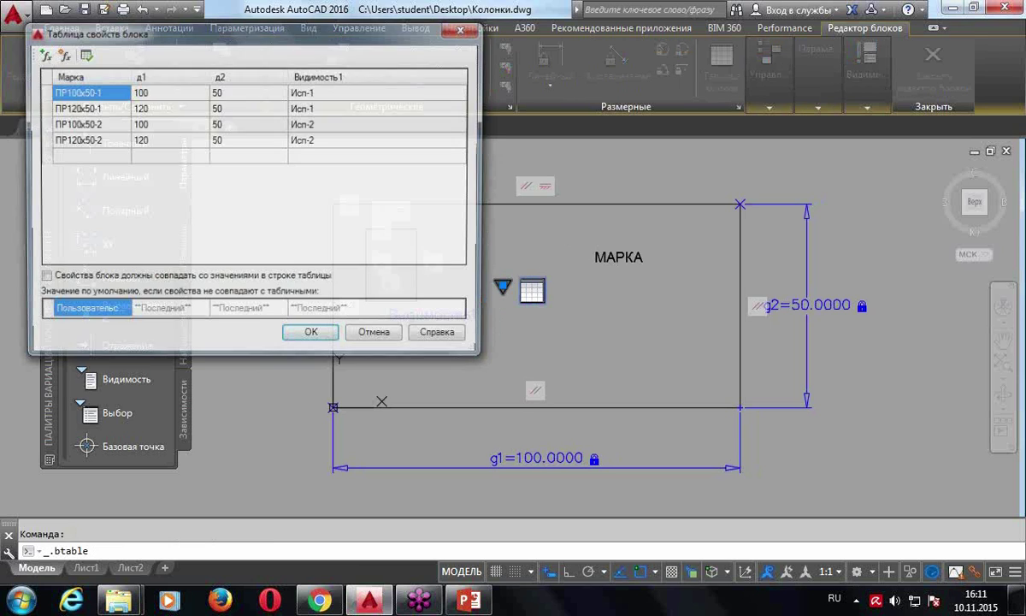
click(42, 54)
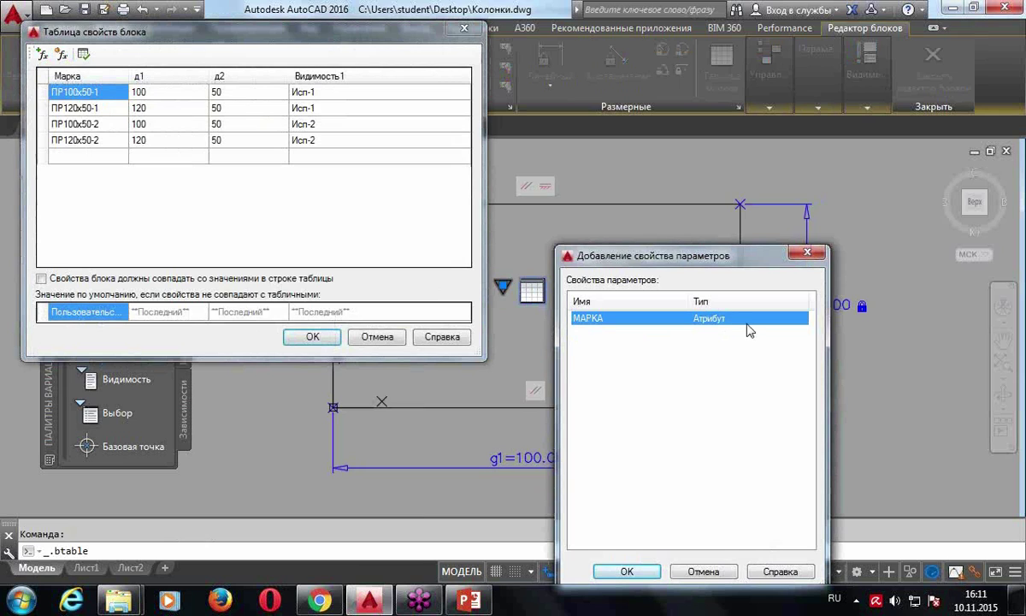
click(630, 571)
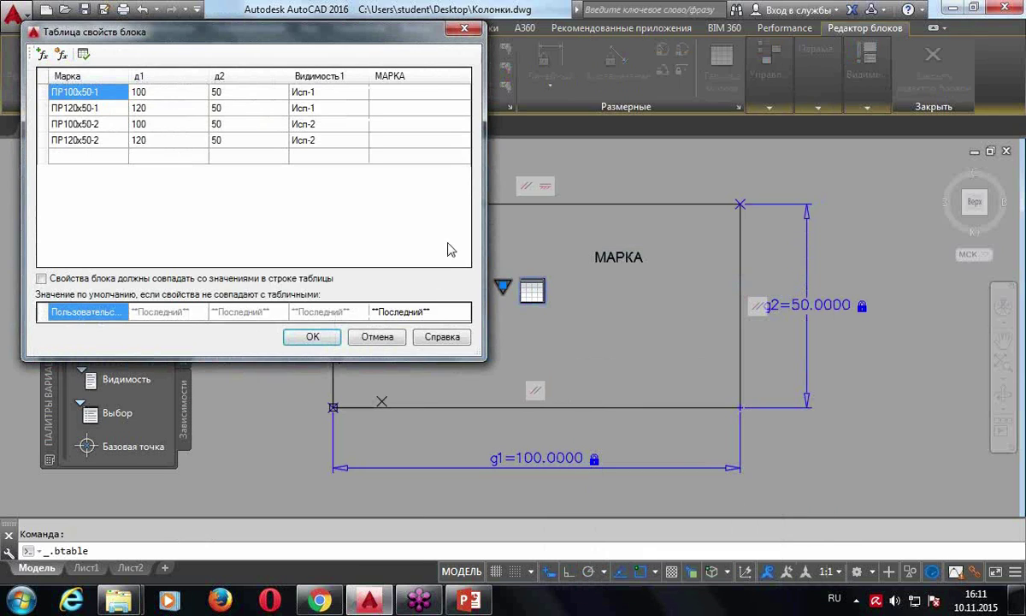
click(413, 91)
click(412, 92)
click(420, 80)
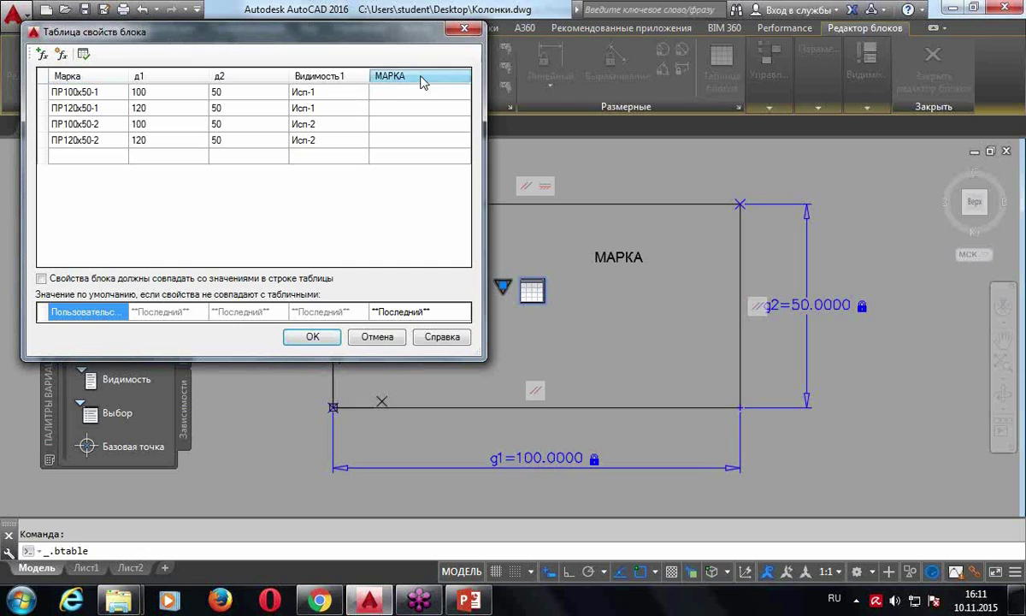
click(412, 93)
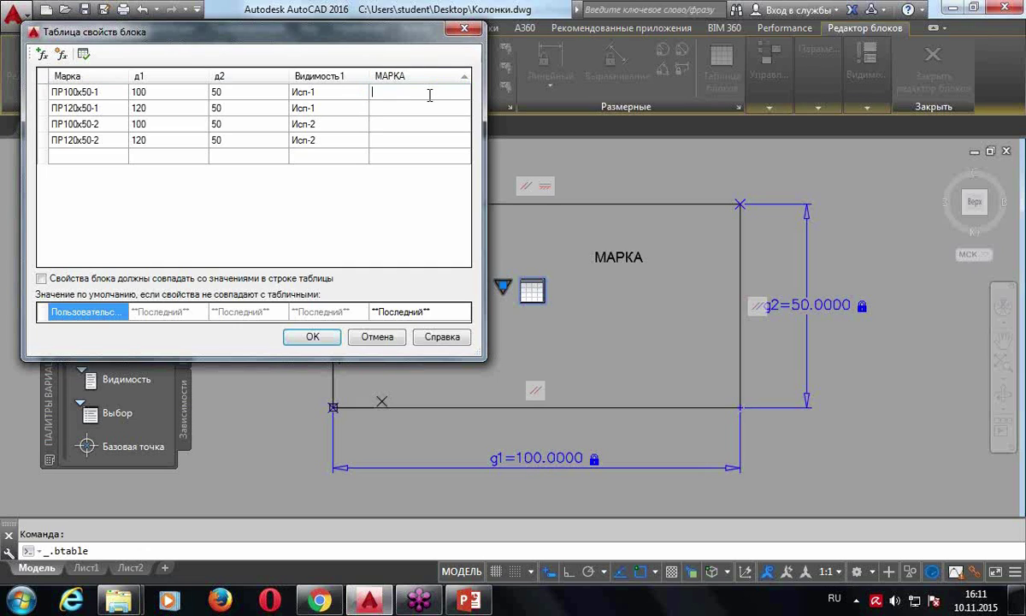
Copy the Видимость1 values Исп-1, Исп-1, Исп-2, Исп-2 into МАРКА, confirm, and close the editor
drag(318, 95, 322, 142)
key(ctrl+c)
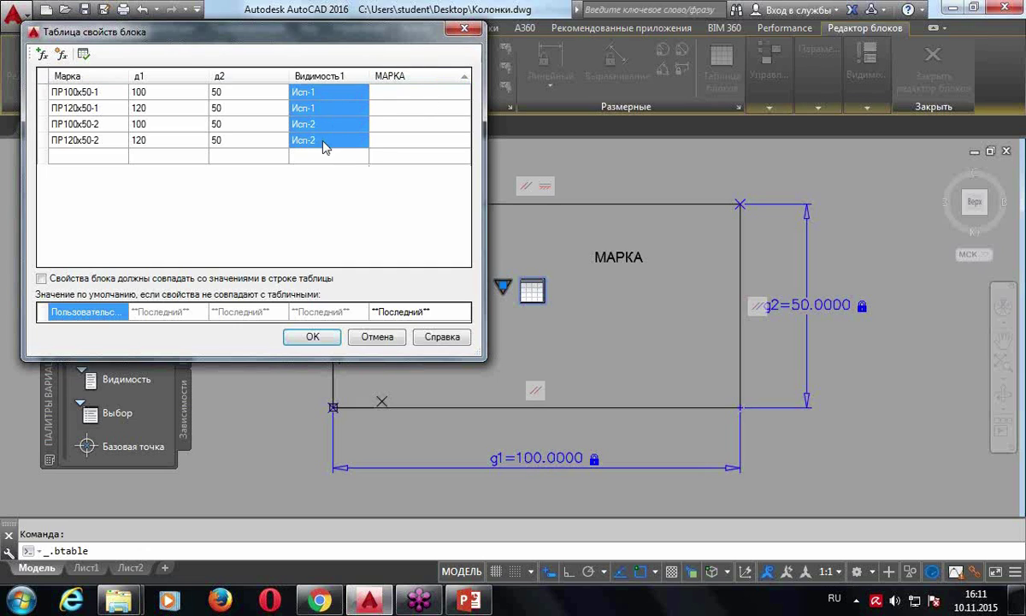
click(385, 99)
key(ctrl+v)
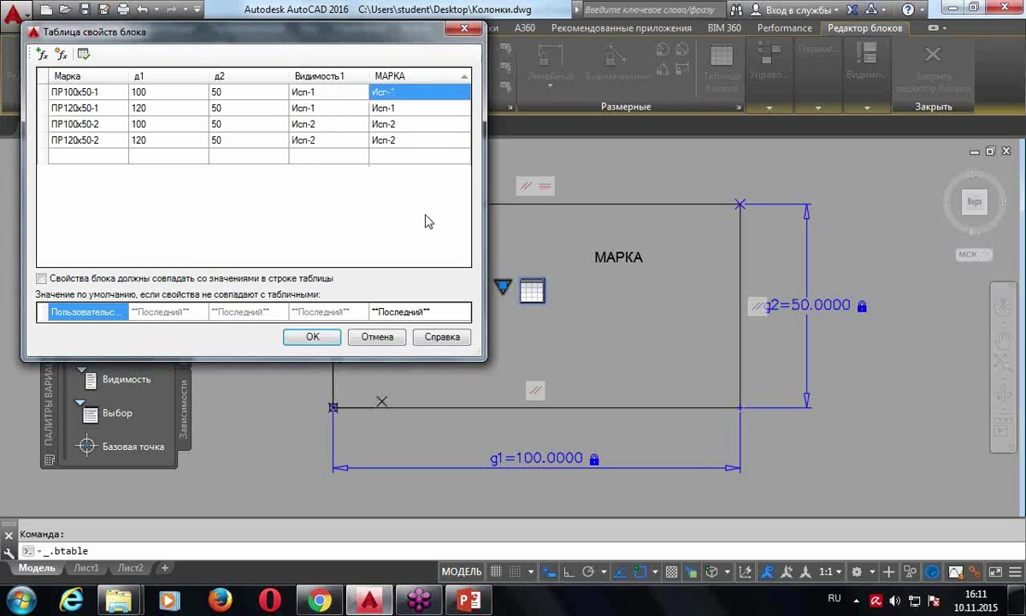
click(399, 202)
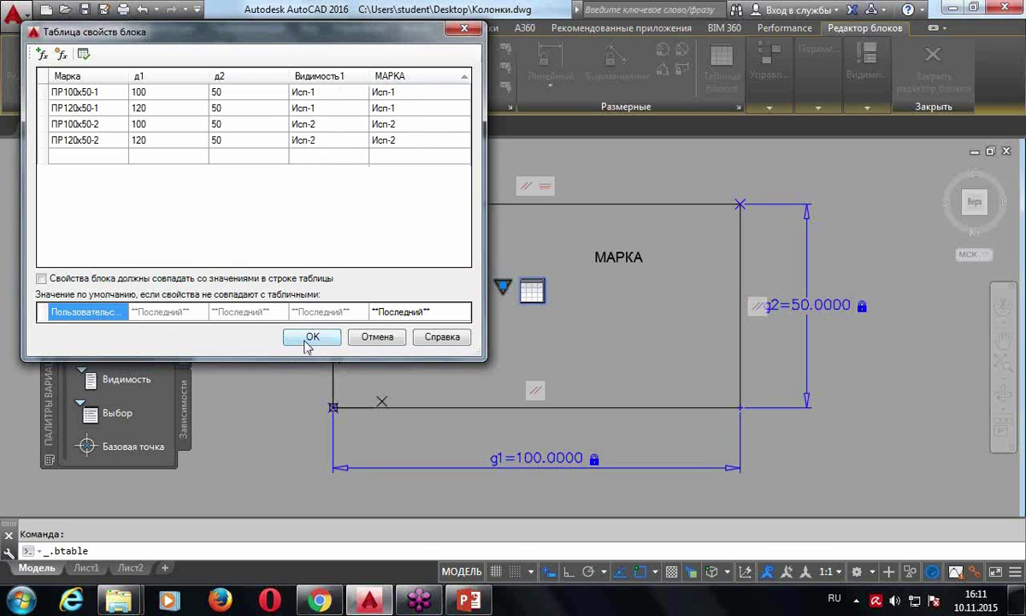
click(308, 338)
click(933, 69)
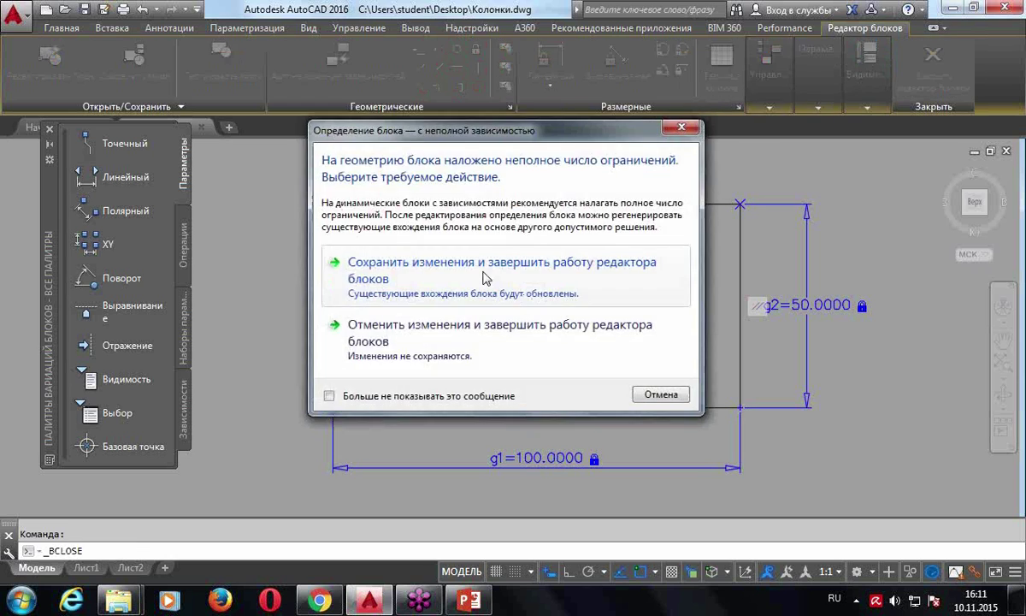
Save the block edits and set the column block to mark ПР120x50-1
click(484, 278)
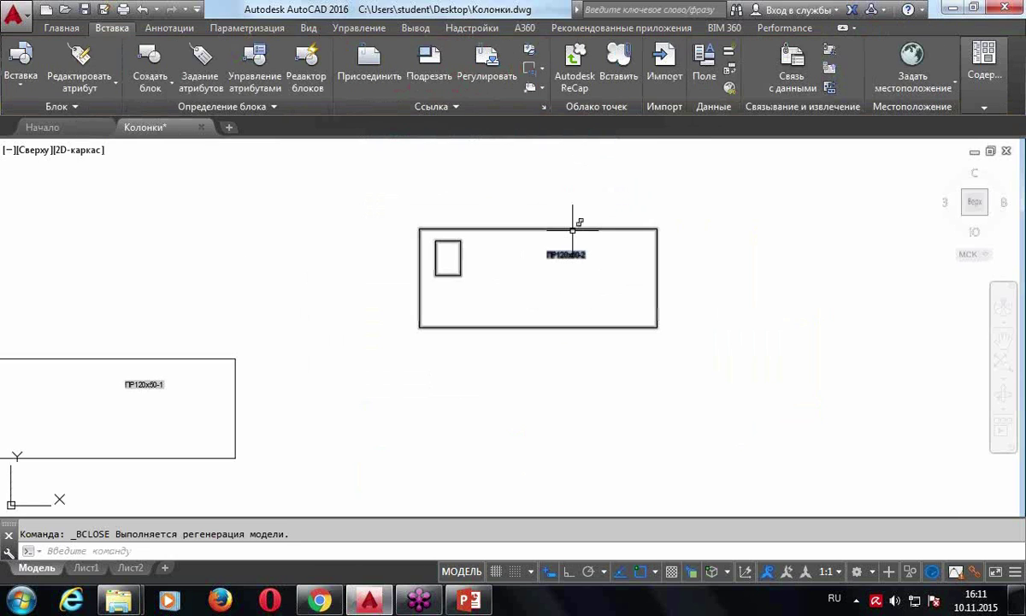
click(573, 230)
click(502, 267)
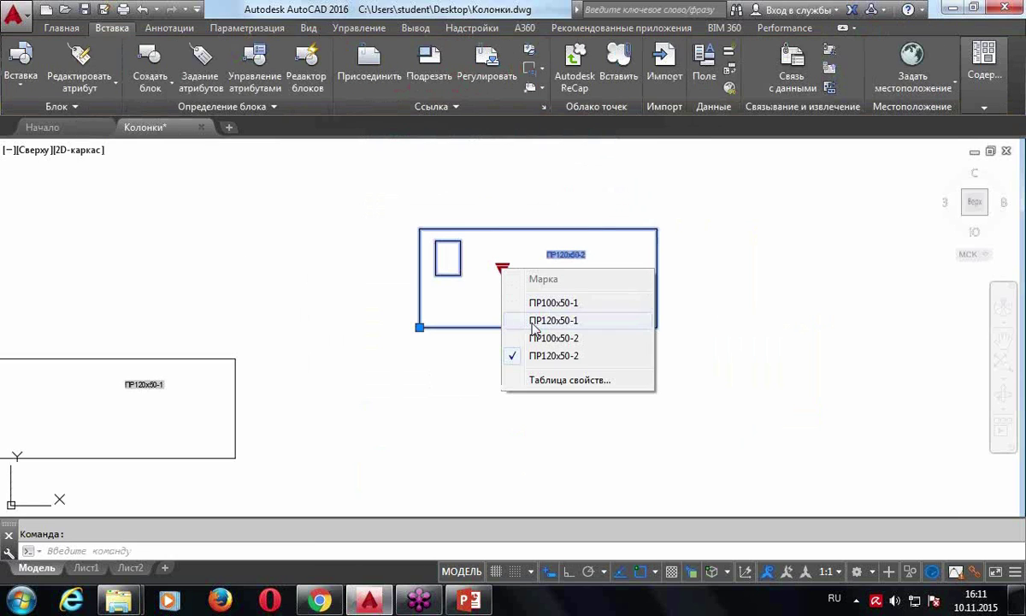
click(532, 322)
scroll(508, 261, up, 4)
Switch the column block to ПР120x50-2 so its label reads Исп-2, then deselect it
click(487, 241)
click(533, 328)
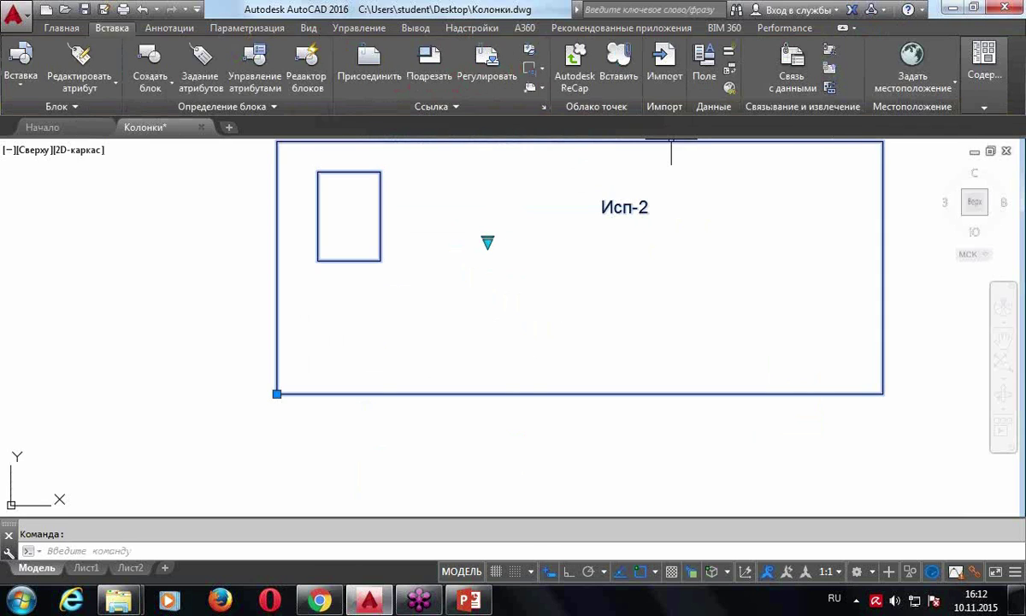
key(Escape)
scroll(526, 299, down, 2)
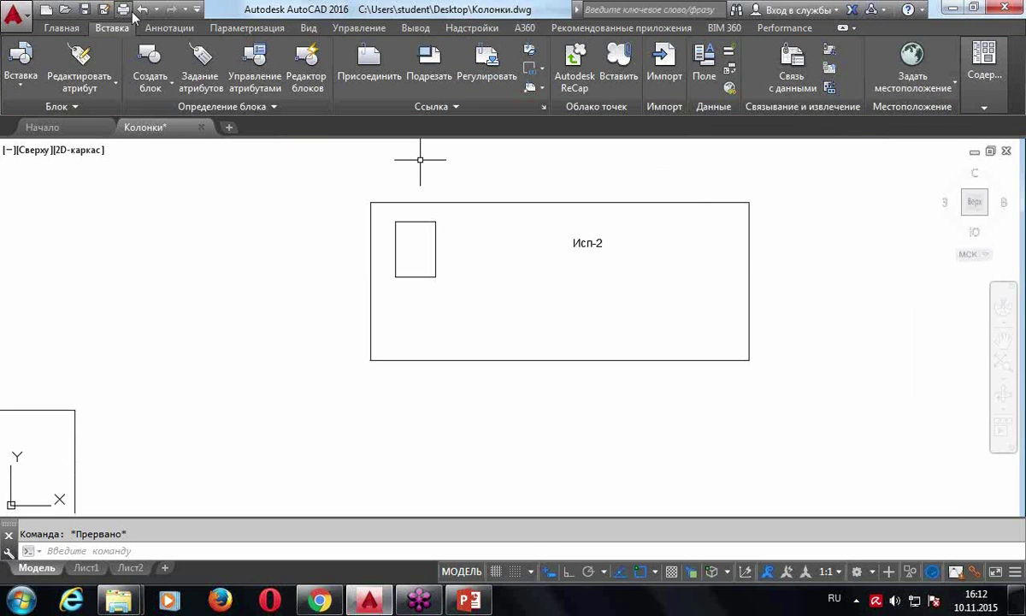
click(306, 67)
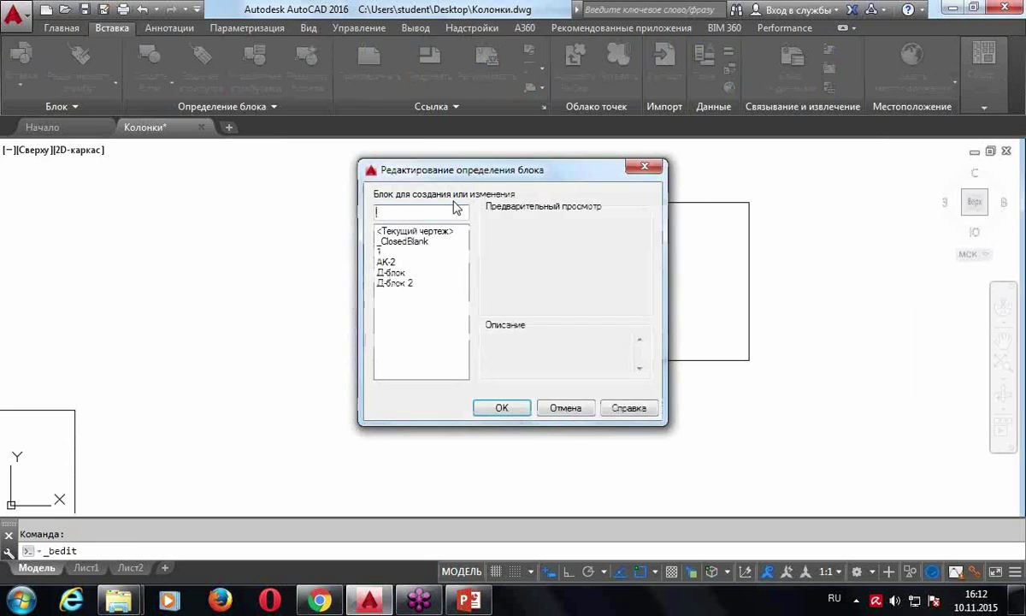
In Д-блок 2's properties table, paste the Марка names ПР100x50-1, ПР120x50-1, ПР100x50-2, ПР120x50-2 into МАРКА
double_click(399, 284)
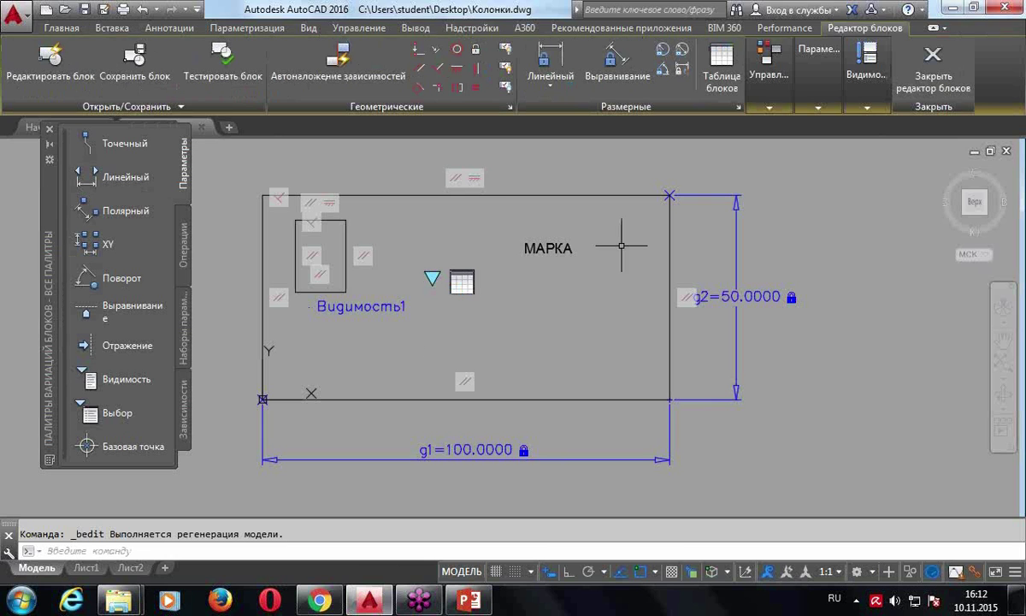
double_click(462, 281)
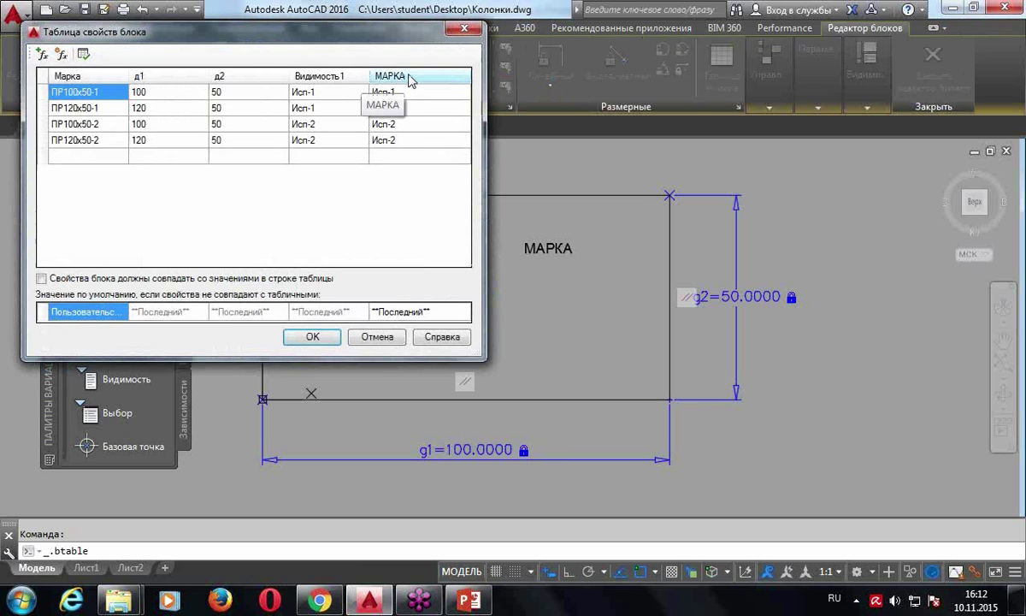
click(409, 79)
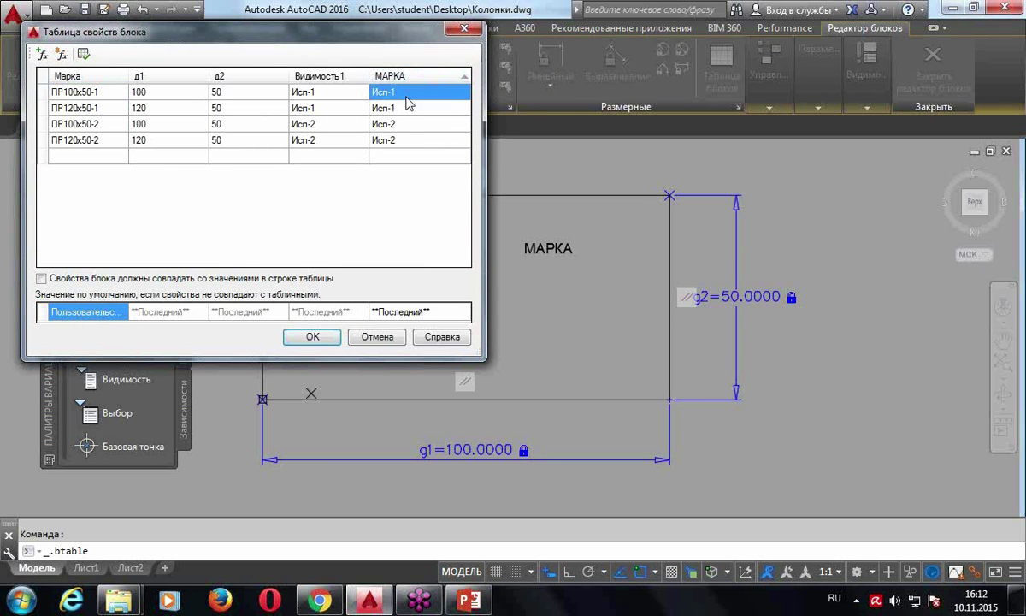
mouse_move(52, 97)
mouse_down()
mouse_move(94, 109)
mouse_move(88, 143)
mouse_up()
click(112, 137)
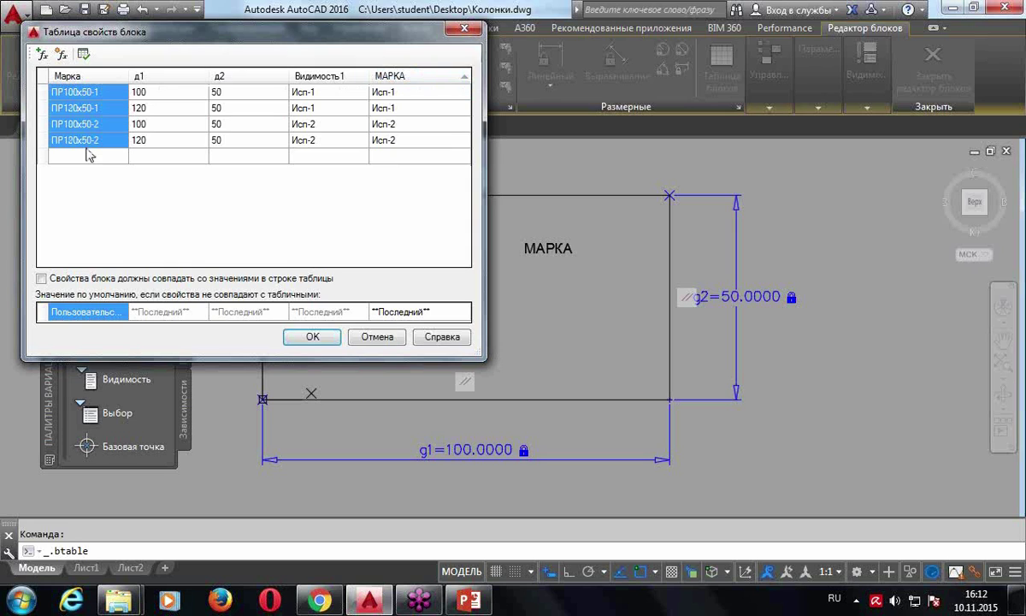
click(385, 92)
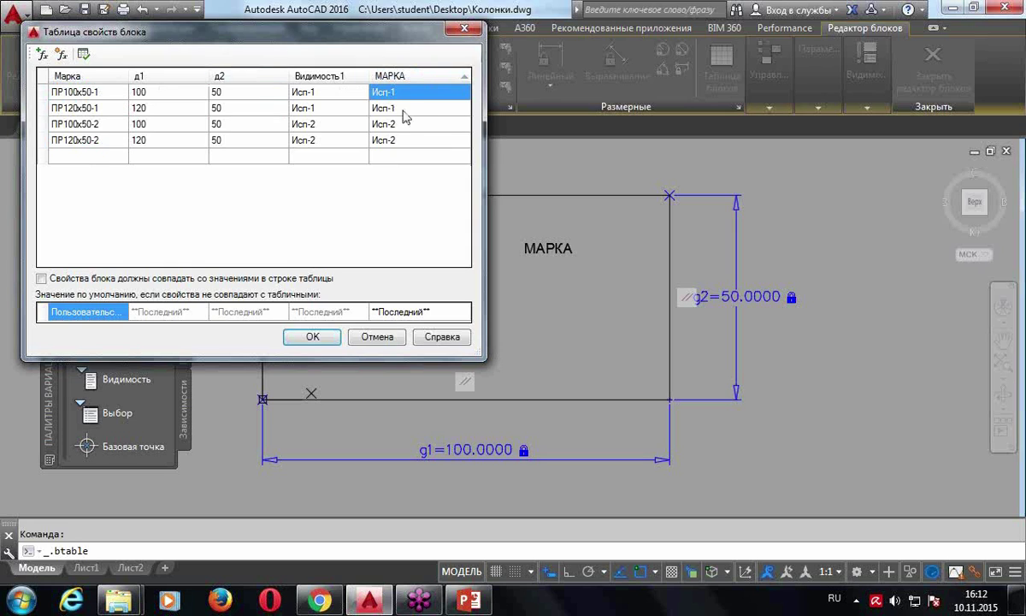
text(ПР100x50-1 ПР120x50-1 ПР100x50-2 ПР120x50-2)
click(478, 85)
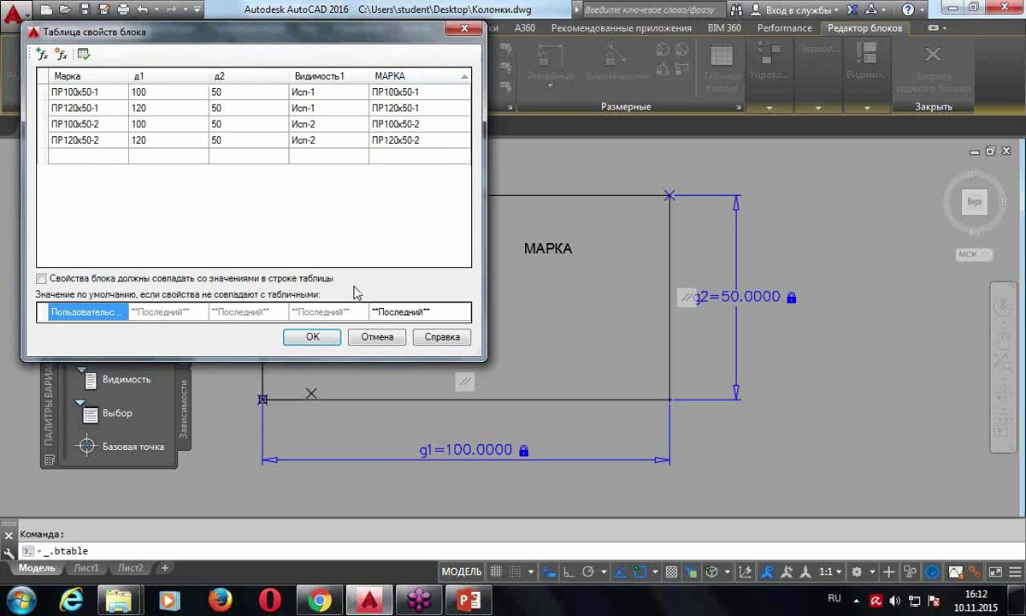
click(316, 336)
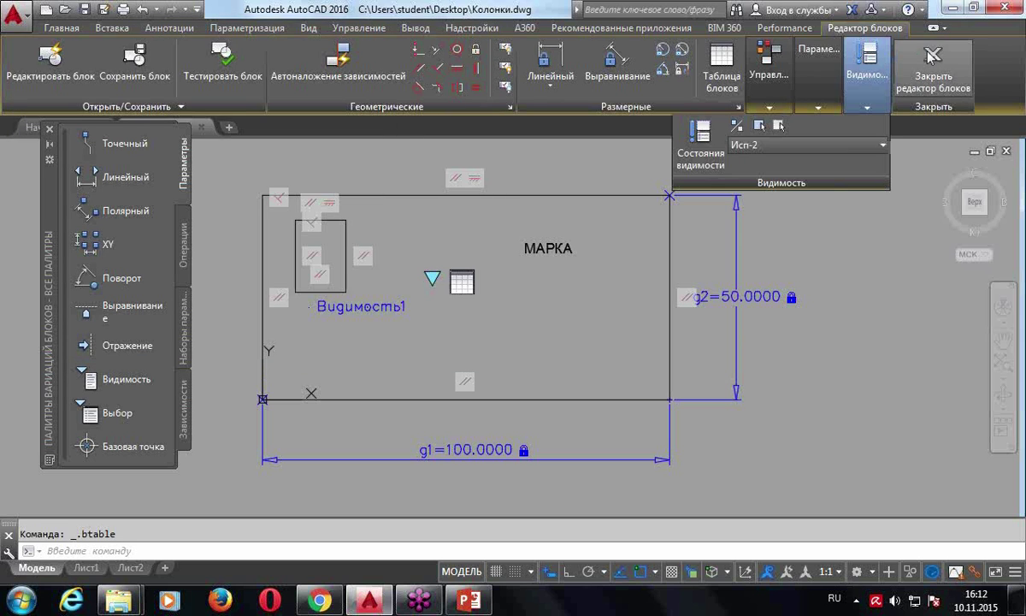
Save the block changes, exit the editor, and set the column to ПР120x50-1
click(933, 69)
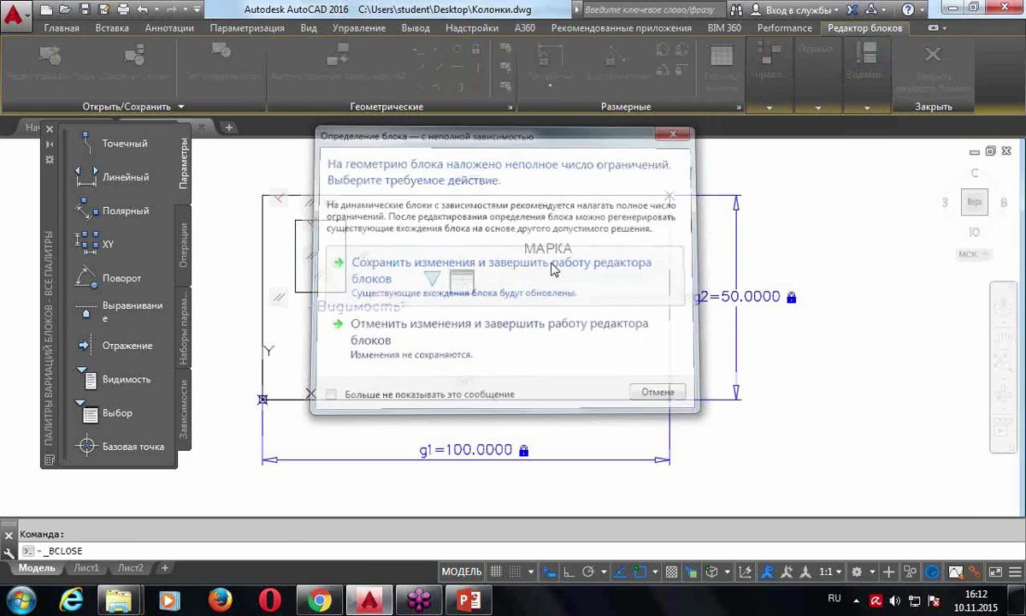
click(552, 269)
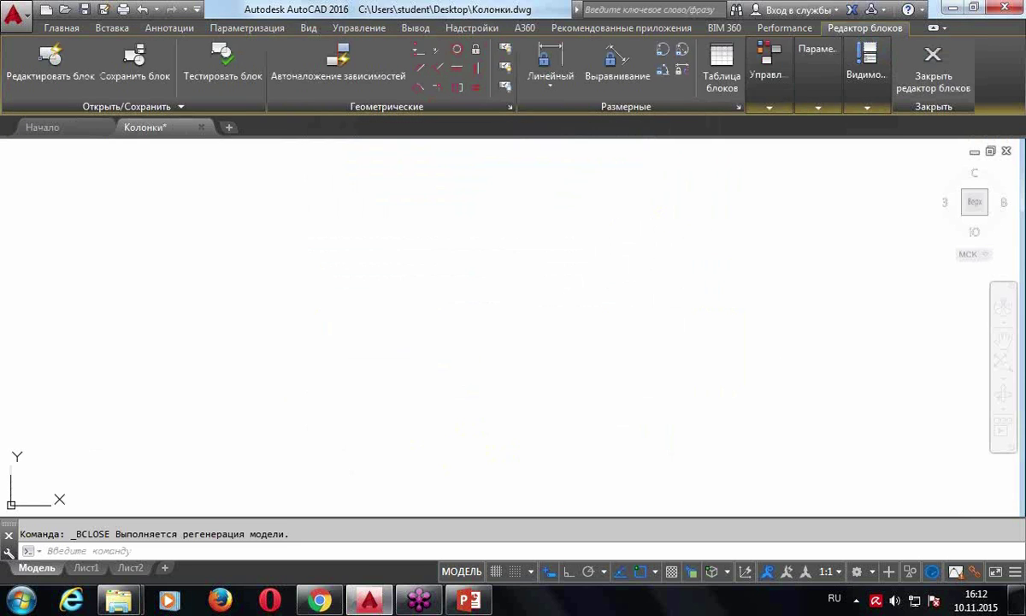
click(548, 202)
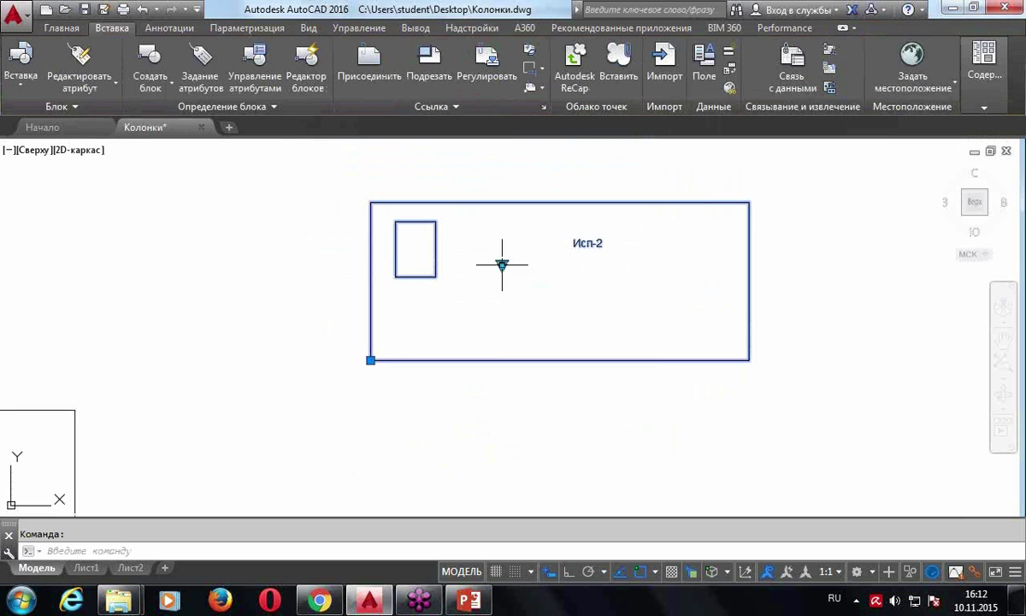
click(502, 265)
click(524, 301)
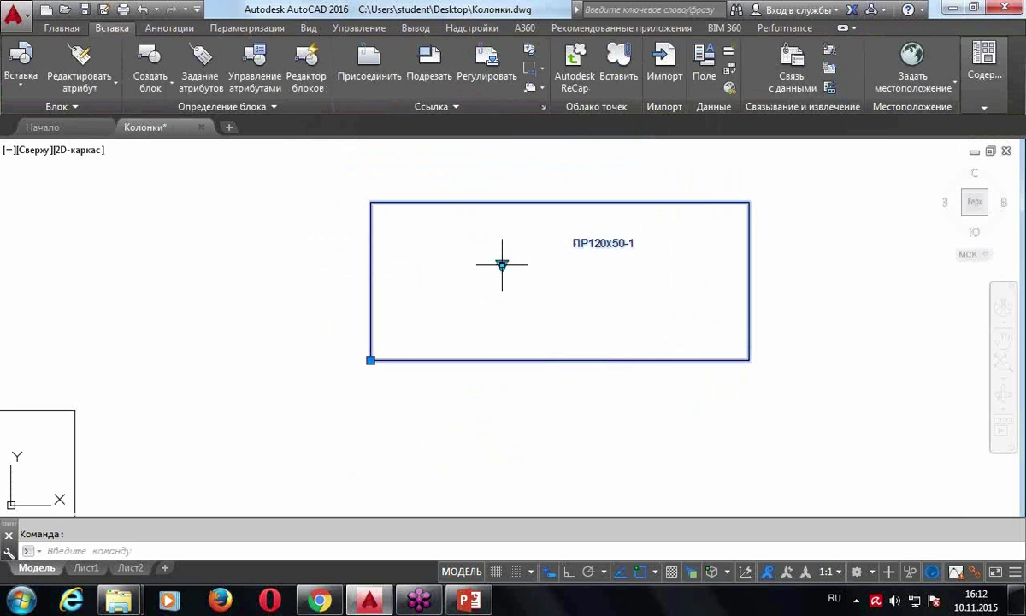
Cycle the column through ПР120x50-2, ПР100x50-1, ПР120x50-1, ПР100x50-2, ПР120x50-2 and ПР100x50-1
click(502, 264)
click(534, 351)
click(503, 264)
click(552, 299)
click(502, 264)
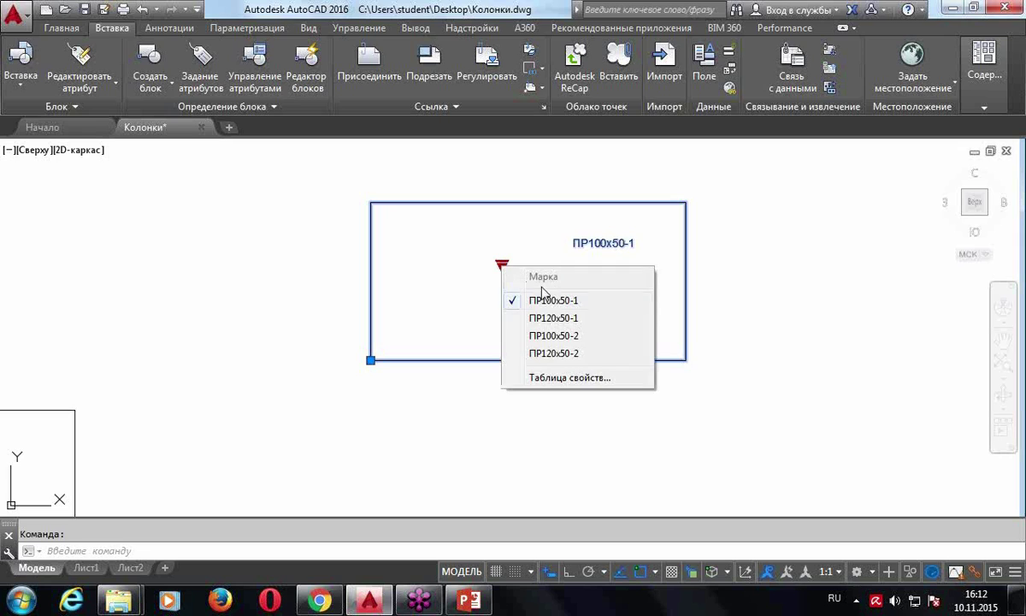
click(531, 315)
click(502, 264)
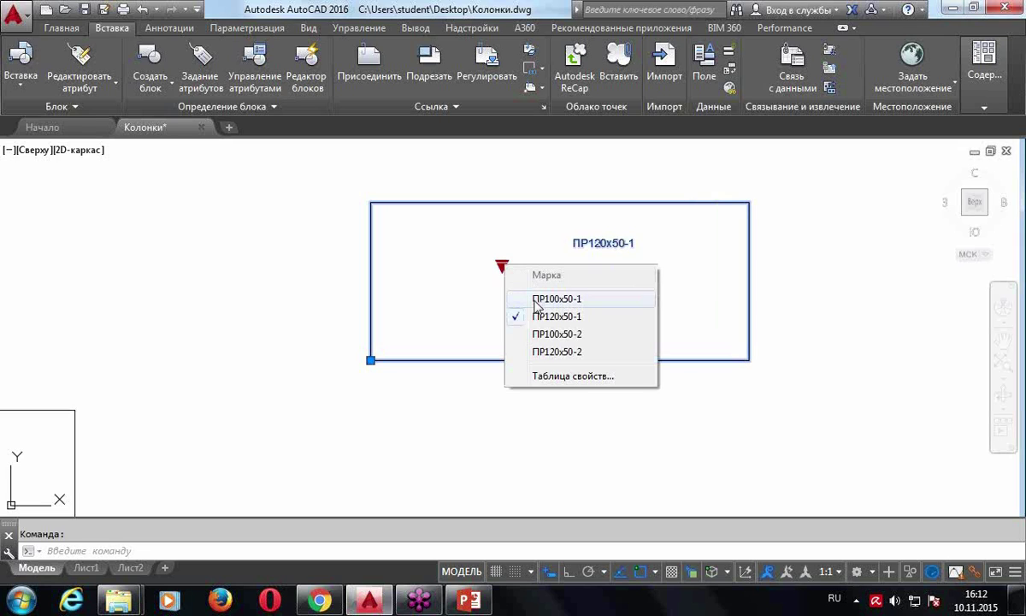
click(541, 322)
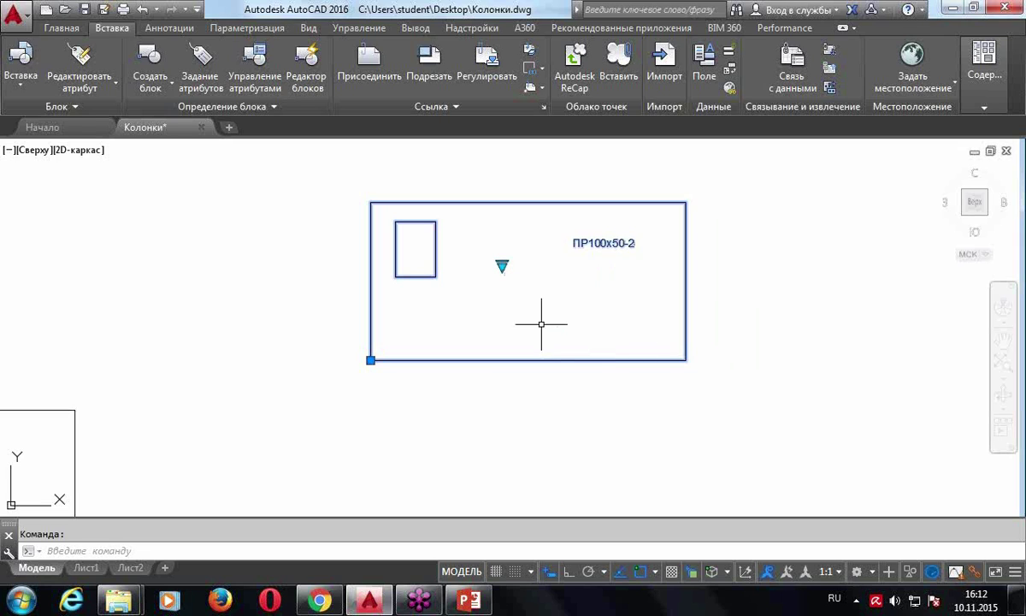
click(502, 265)
click(539, 352)
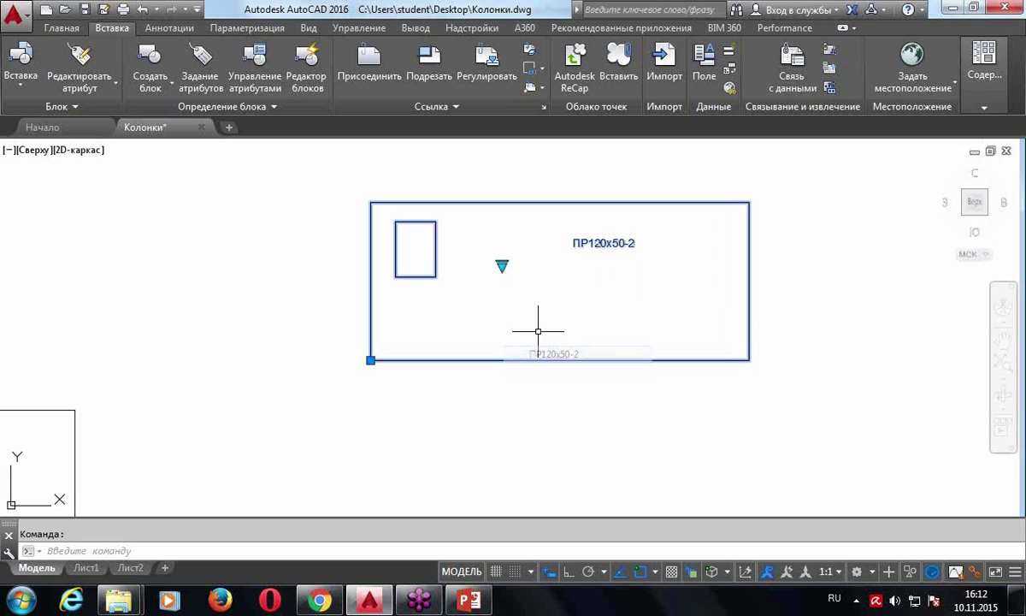
click(502, 264)
click(546, 305)
Cycle the column again through ПР100x50-2, ПР120x50-2 and ПР100x50-1
click(502, 265)
click(528, 319)
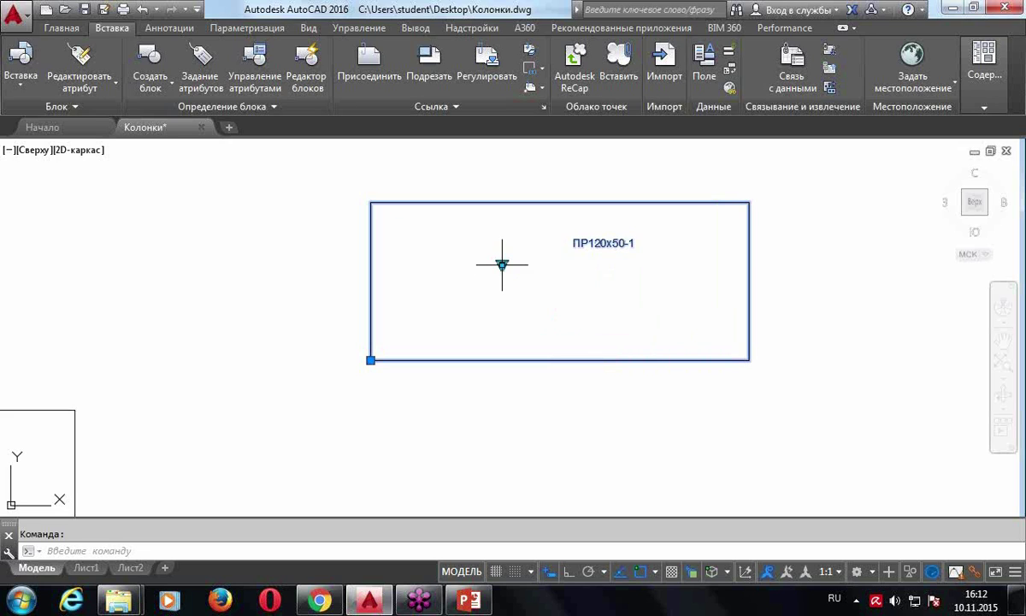
click(502, 266)
click(529, 337)
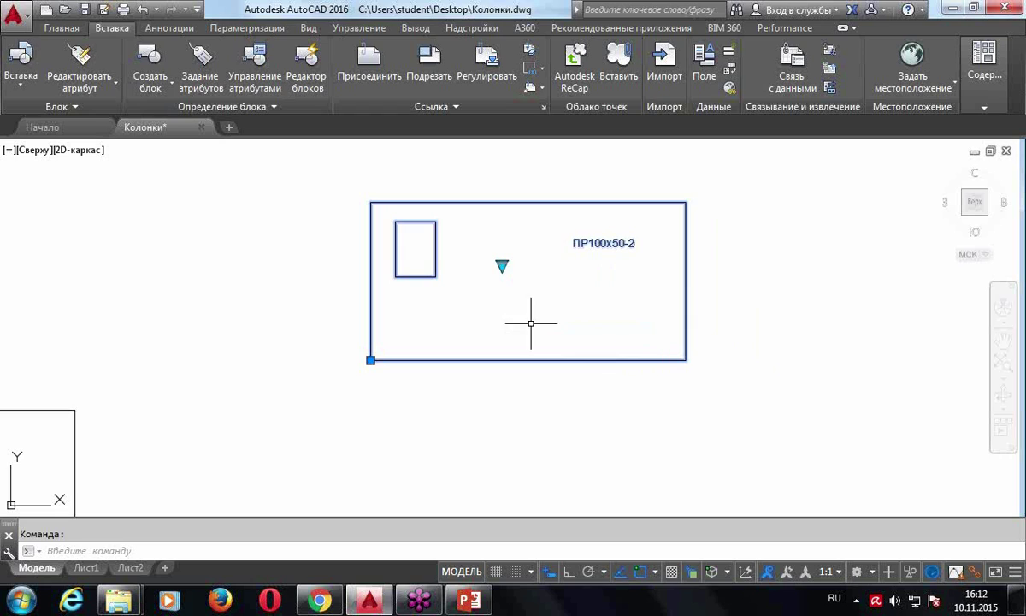
click(502, 266)
click(531, 351)
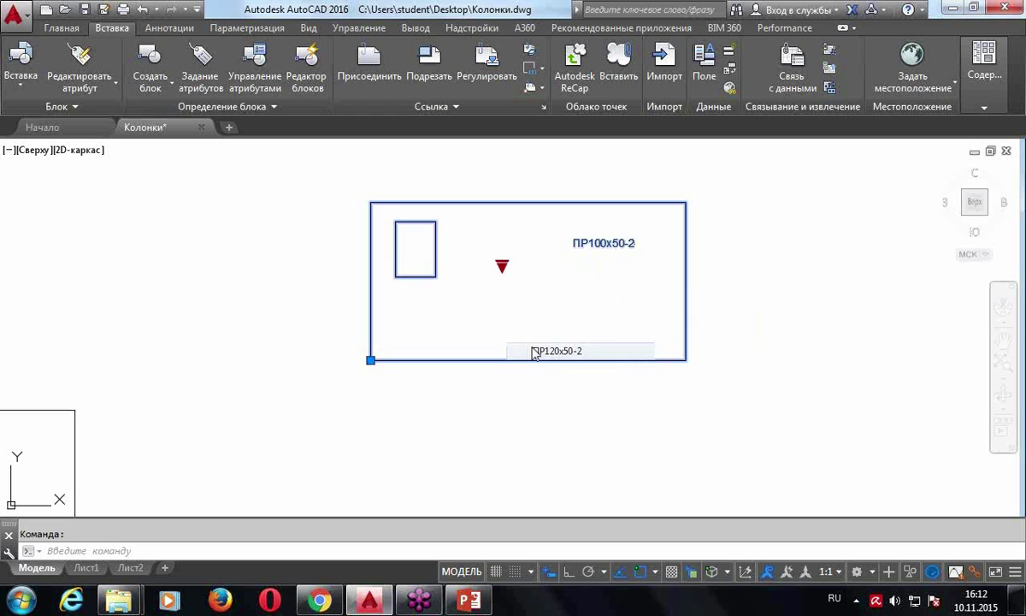
click(502, 266)
click(531, 316)
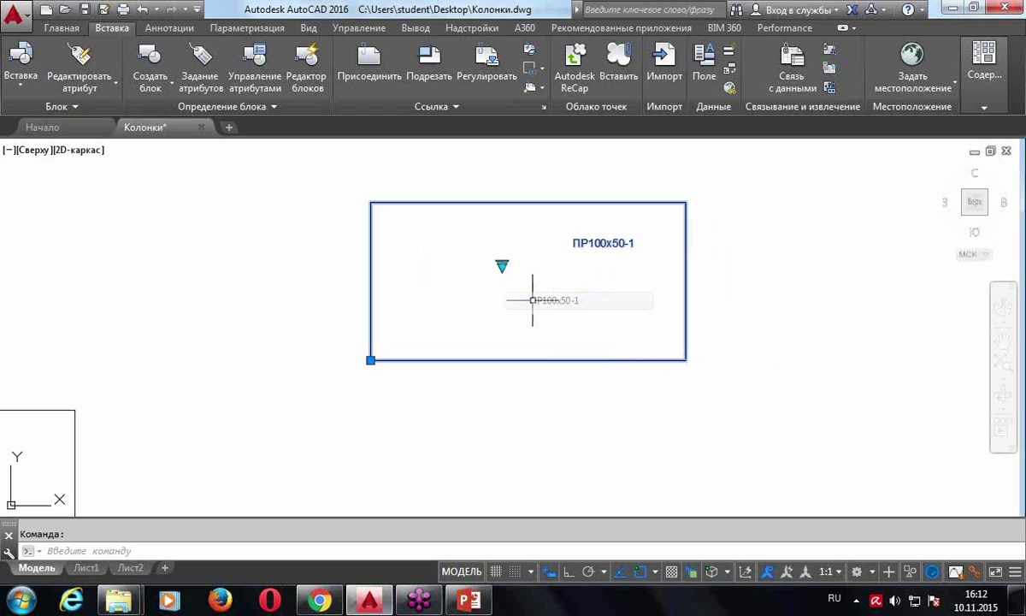
Leave the column on ПР120x50-1, deselect it, and open the tool palettes
scroll(494, 255, up, 2)
click(490, 256)
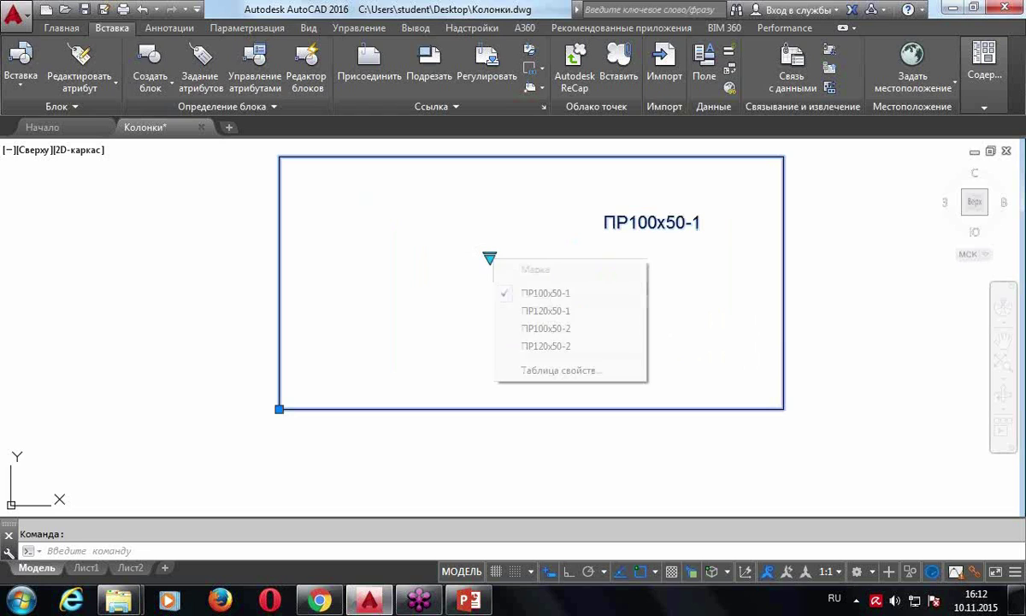
click(539, 310)
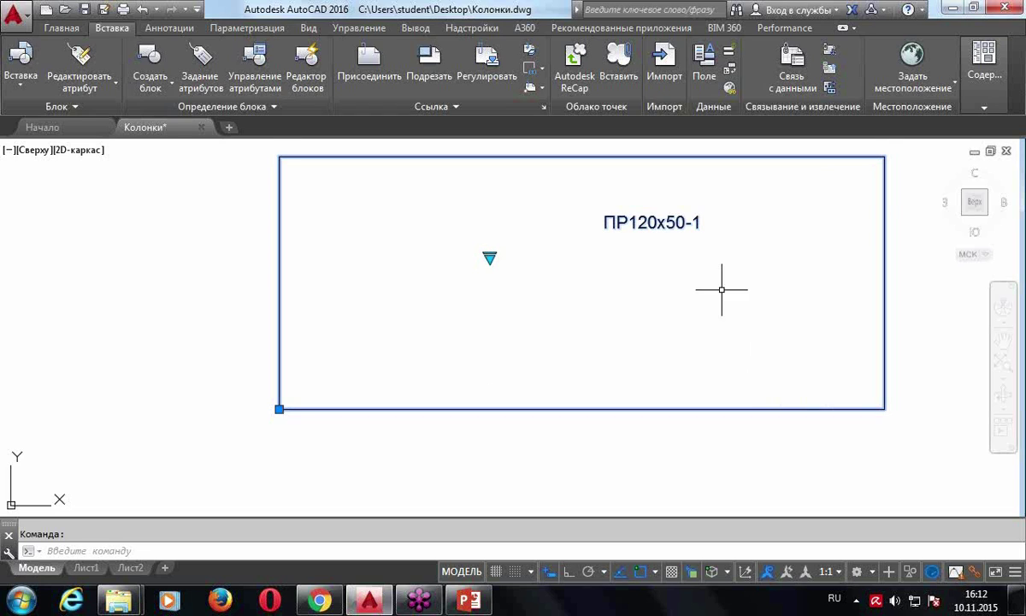
key(Escape)
scroll(486, 337, down, 1)
scroll(581, 326, down, 3)
scroll(669, 336, up, 2)
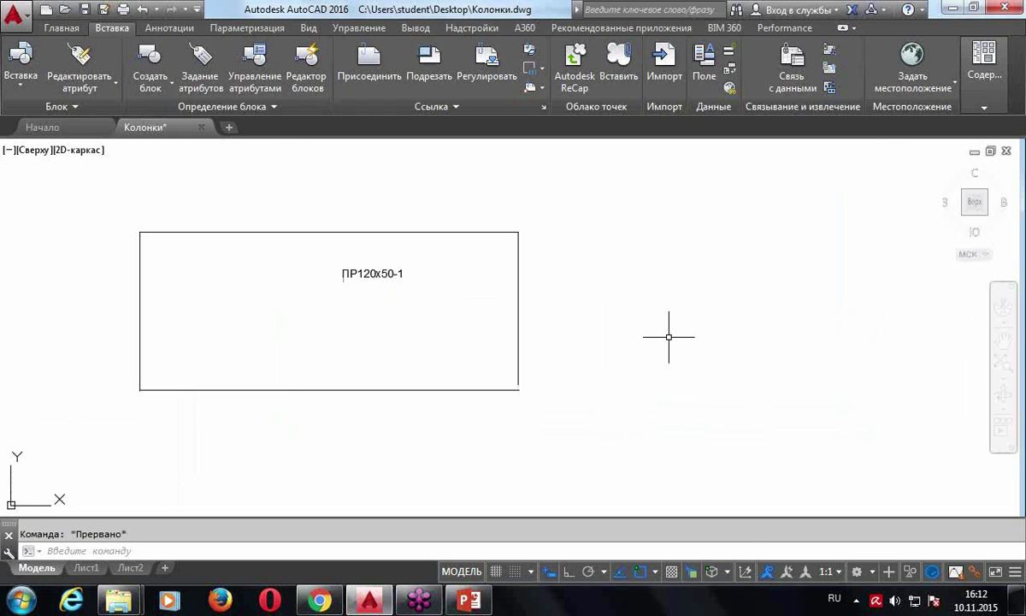
key(ctrl+3)
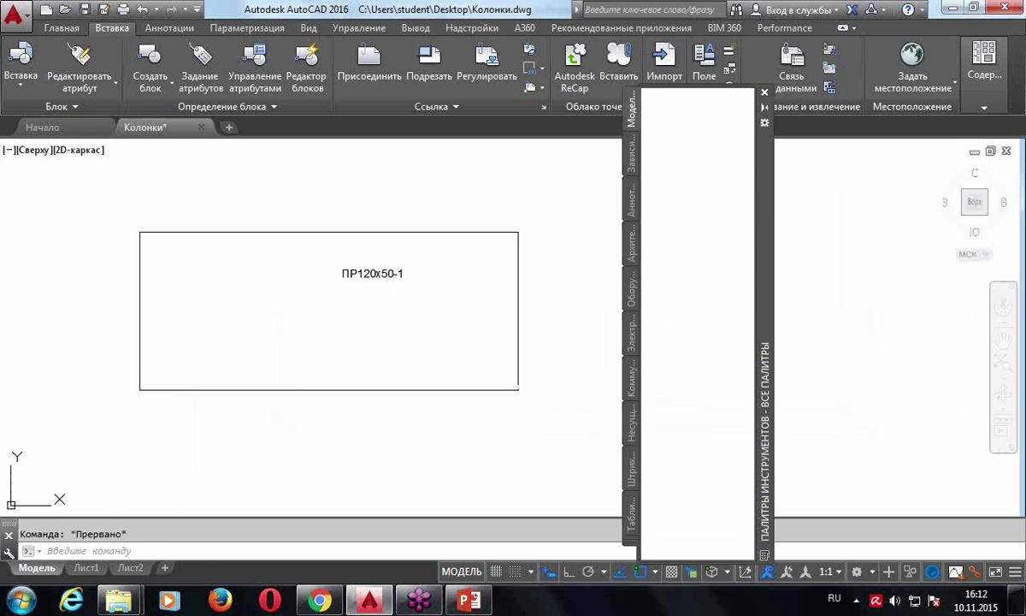
Insert the metric door-level sample (Уровень двери — метрические) from the Architectural tool palette
click(638, 541)
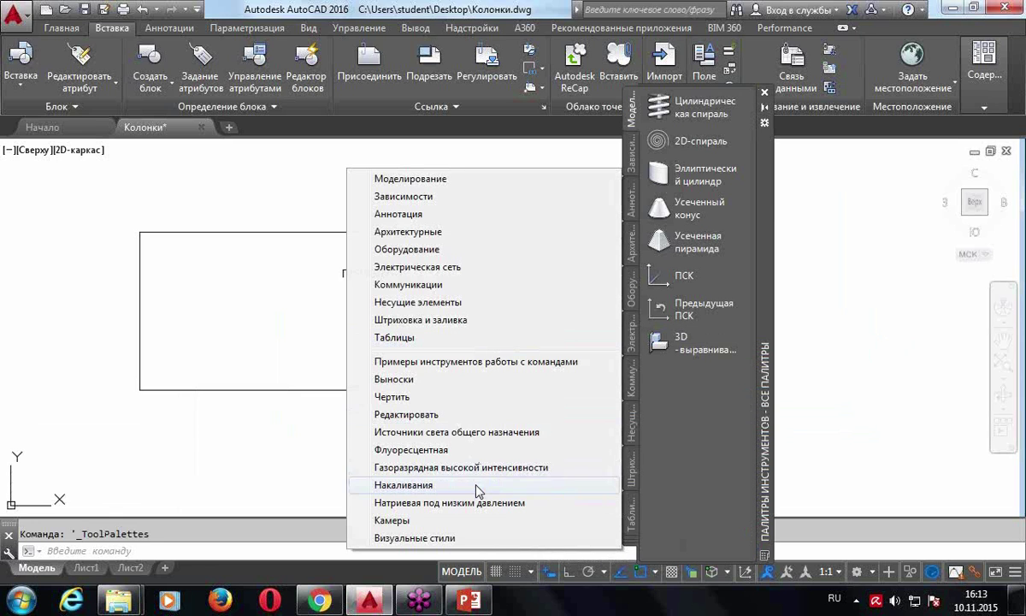
click(423, 232)
scroll(698, 327, down, 5)
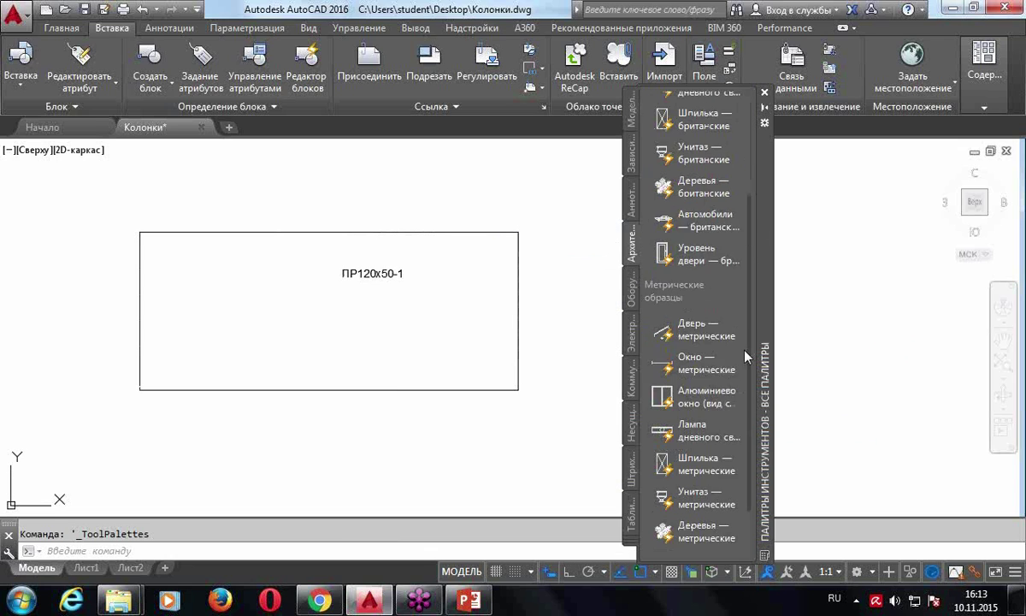
middle_drag(782, 273, 608, 289)
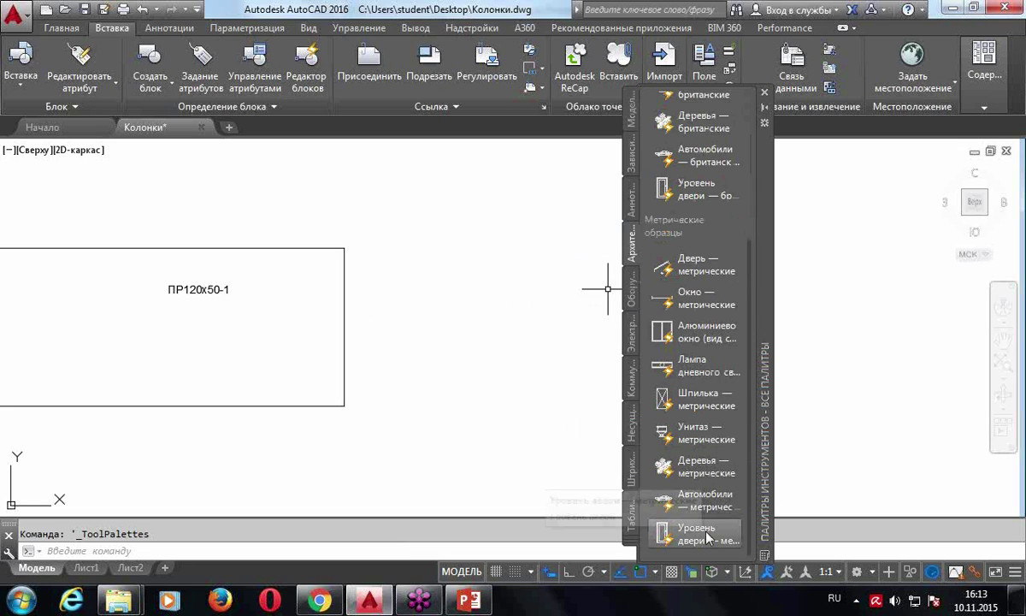
drag(696, 529, 398, 322)
Make the inserted door narrower and shorter using its arrow grips
scroll(440, 373, down, 3)
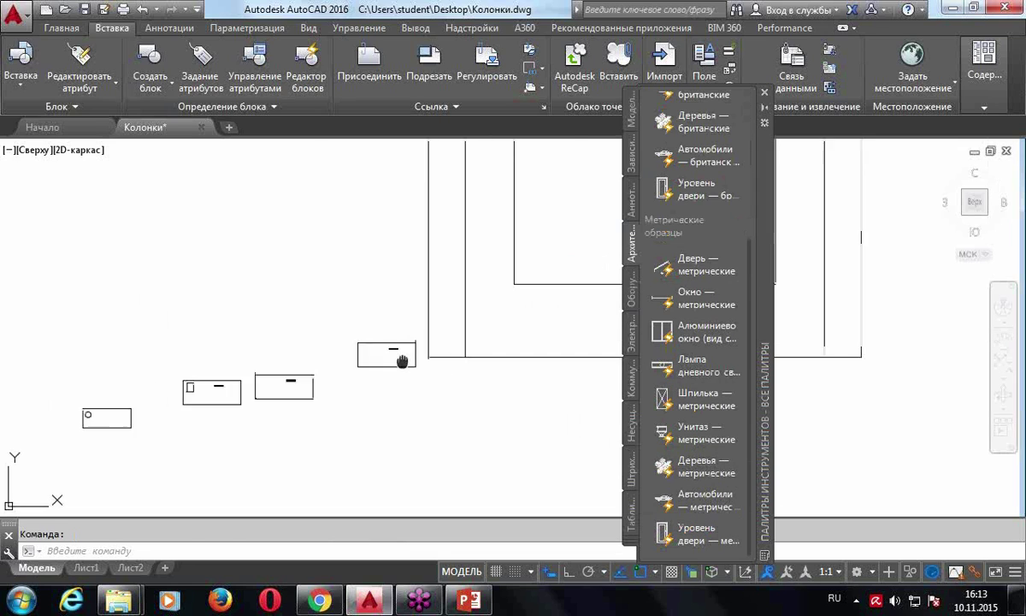
scroll(266, 402, down, 2)
scroll(298, 435, down, 1)
click(297, 431)
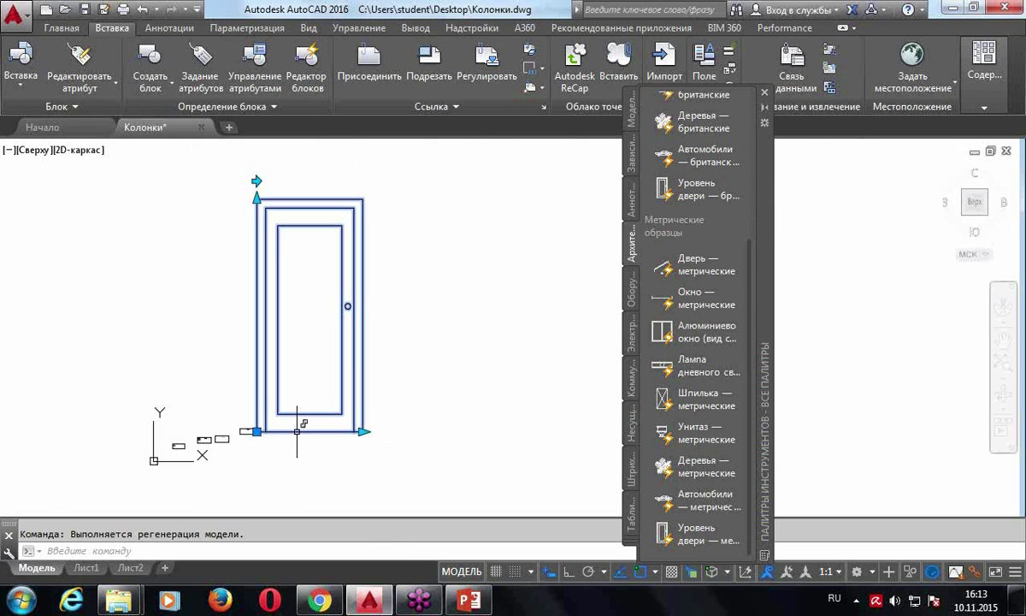
click(363, 431)
click(325, 432)
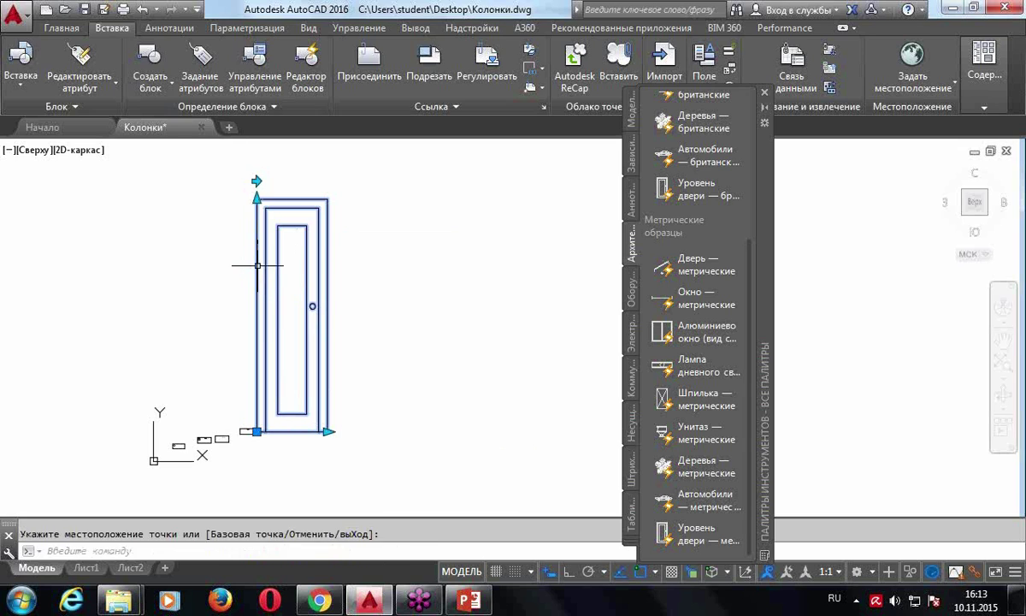
middle_drag(252, 252, 402, 270)
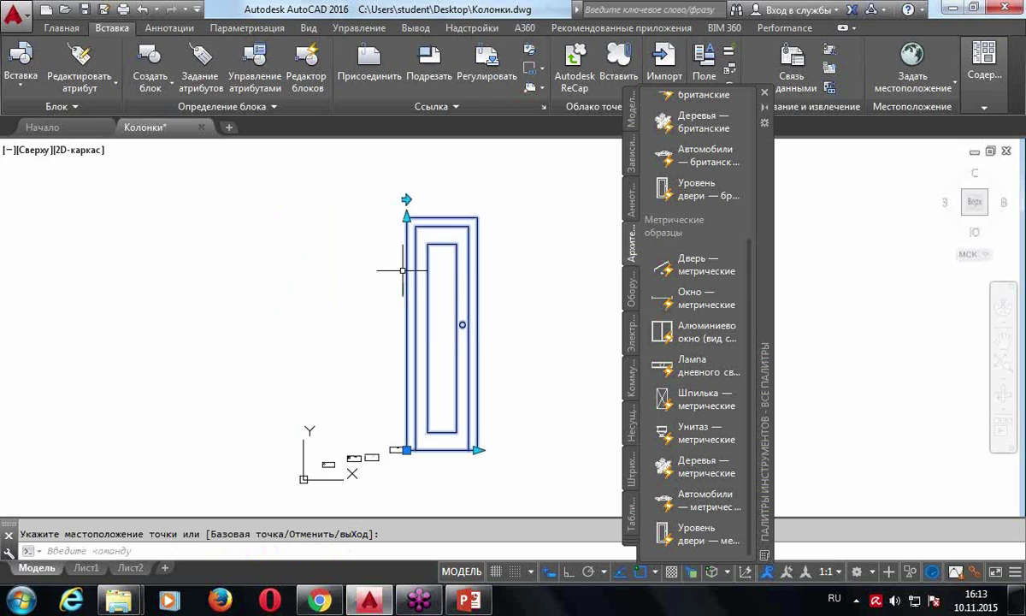
click(408, 198)
Place the metric toilet sample (Унитаз — метрические) beside the door
scroll(390, 432, up, 2)
scroll(391, 436, down, 4)
scroll(392, 436, up, 5)
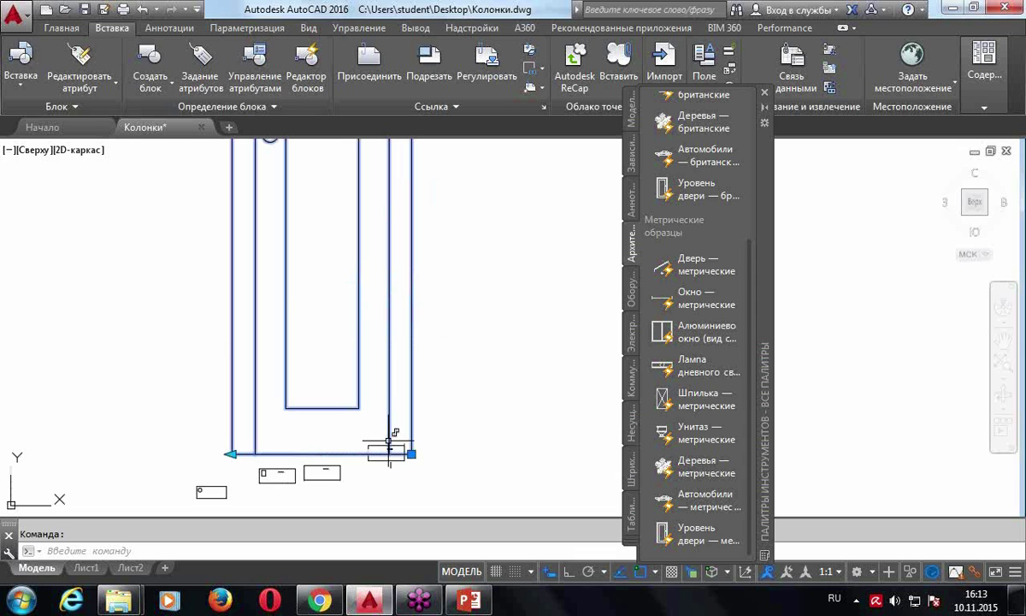
scroll(432, 435, down, 2)
key(Escape)
middle_drag(499, 423, 461, 440)
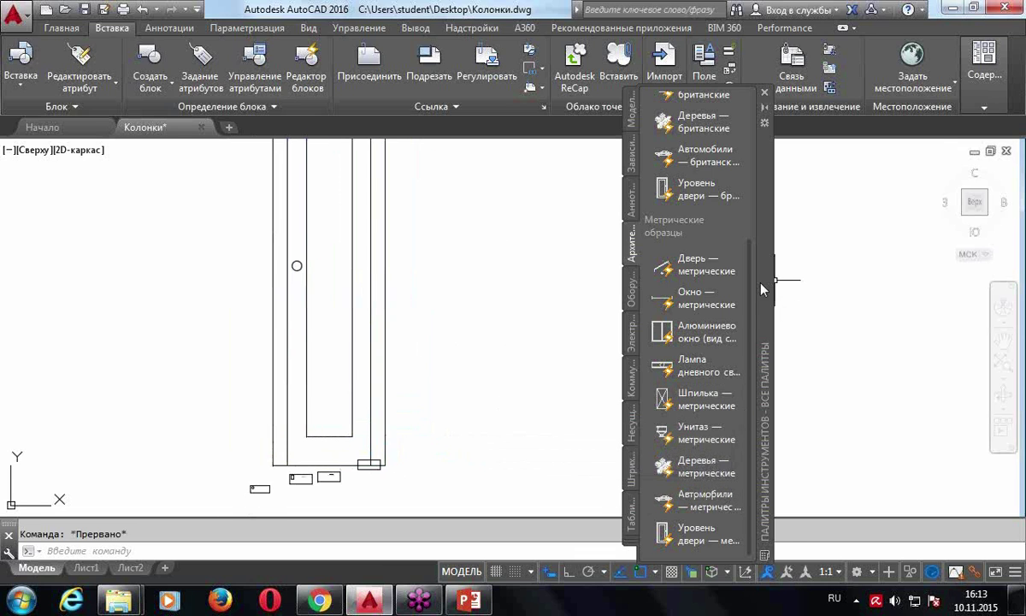
drag(860, 392, 546, 334)
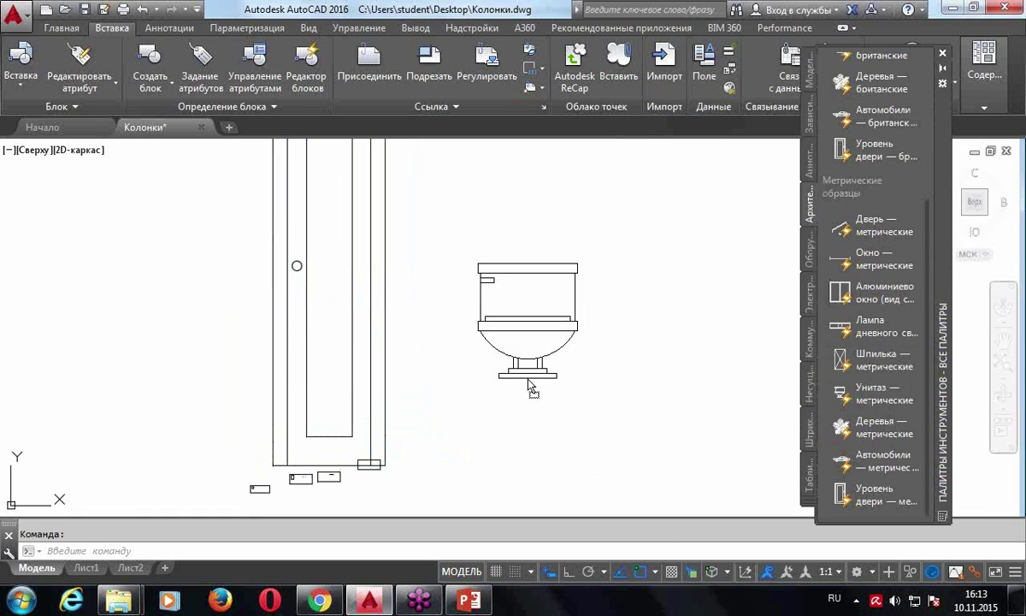
Switch the toilet block to side view, then plan view, then back to front view
click(456, 402)
click(479, 500)
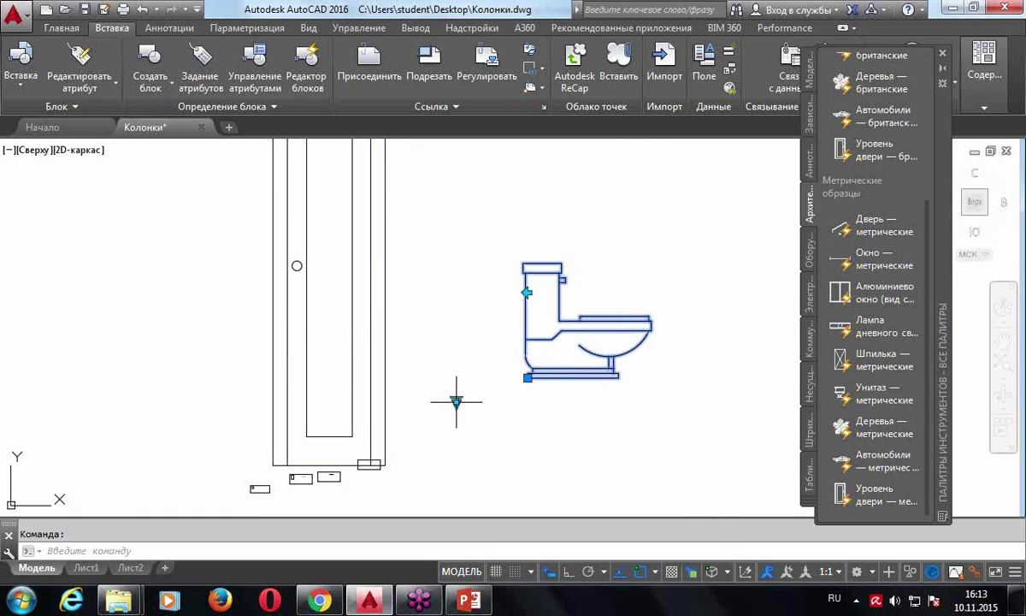
click(456, 401)
click(501, 423)
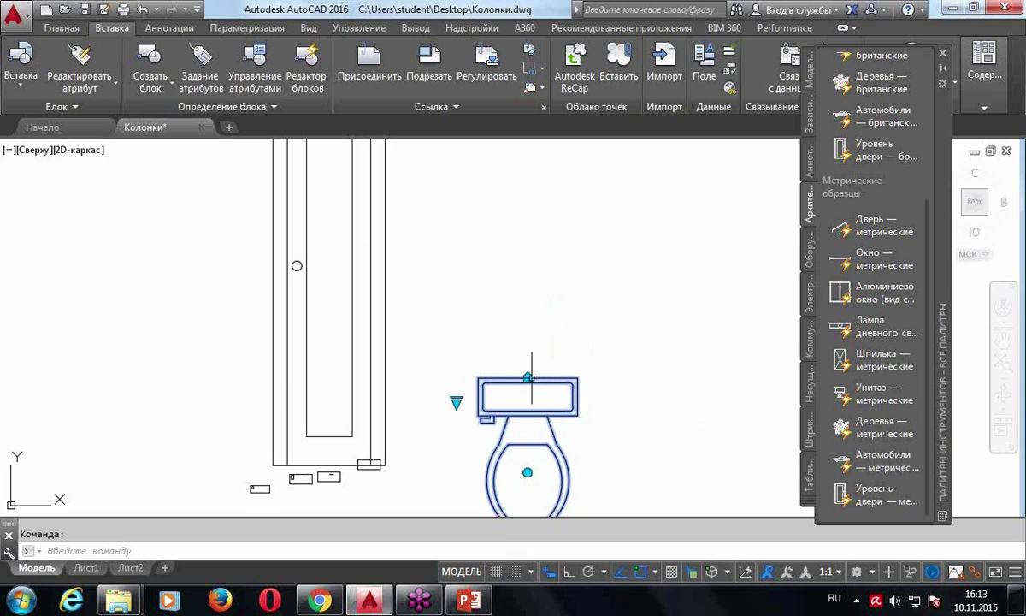
click(456, 401)
click(479, 460)
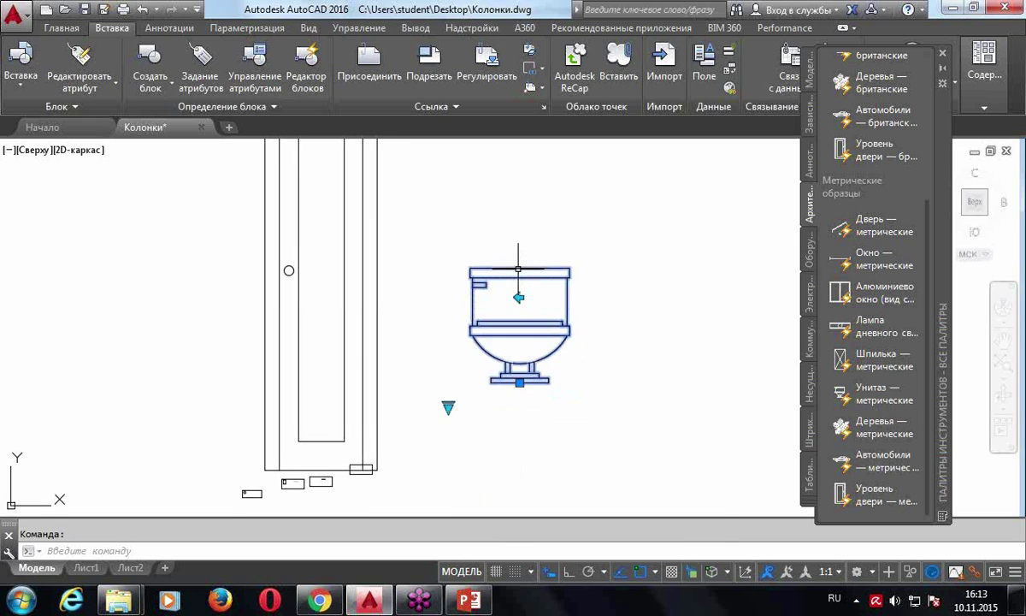
Open the toilet block in the block editor, review its visibility states, then minimize AutoCAD
double_click(525, 290)
click(502, 409)
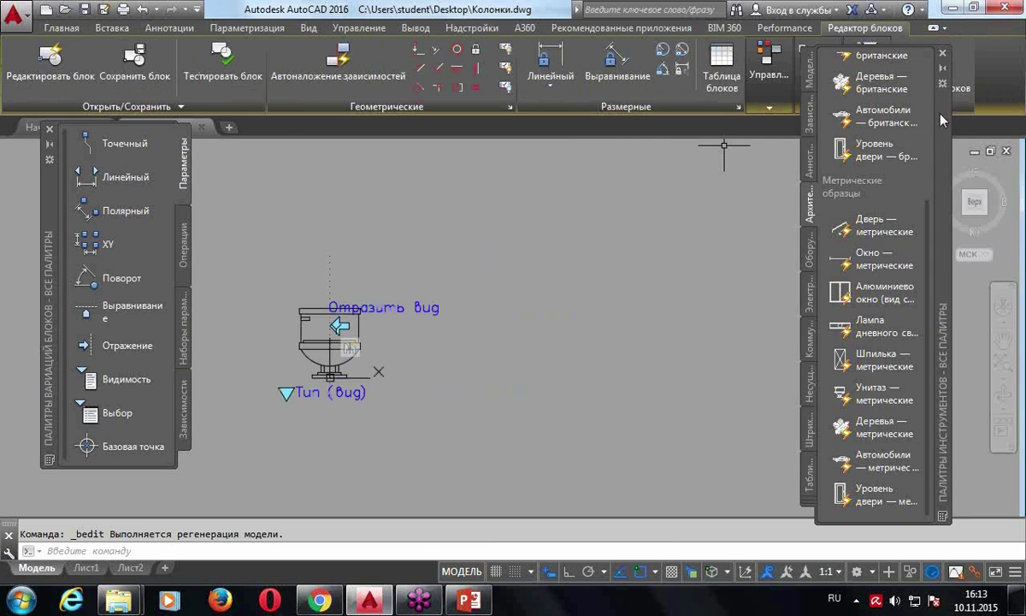
drag(881, 106, 850, 440)
click(866, 107)
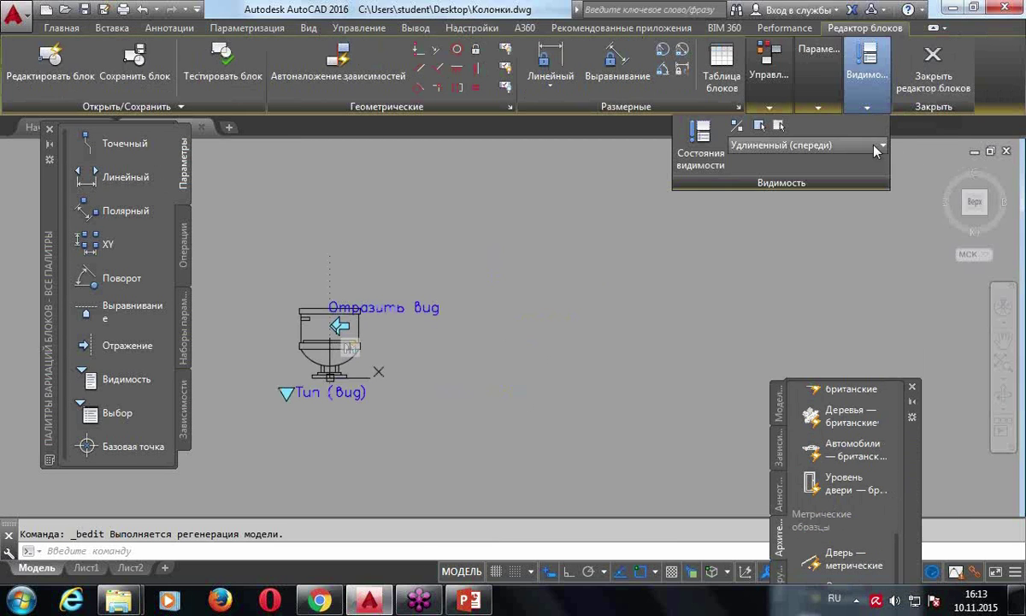
click(879, 146)
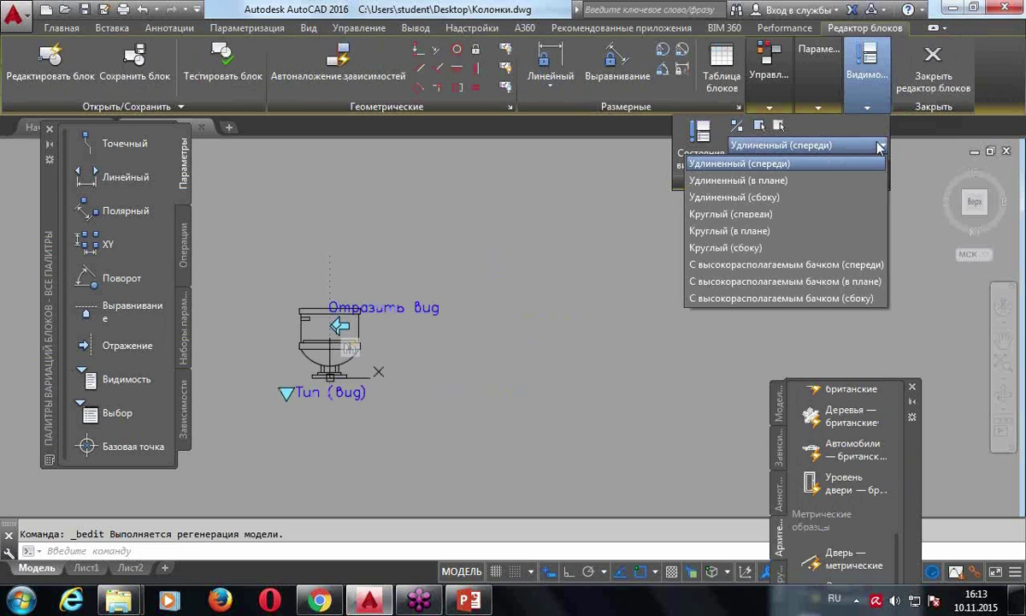
click(620, 254)
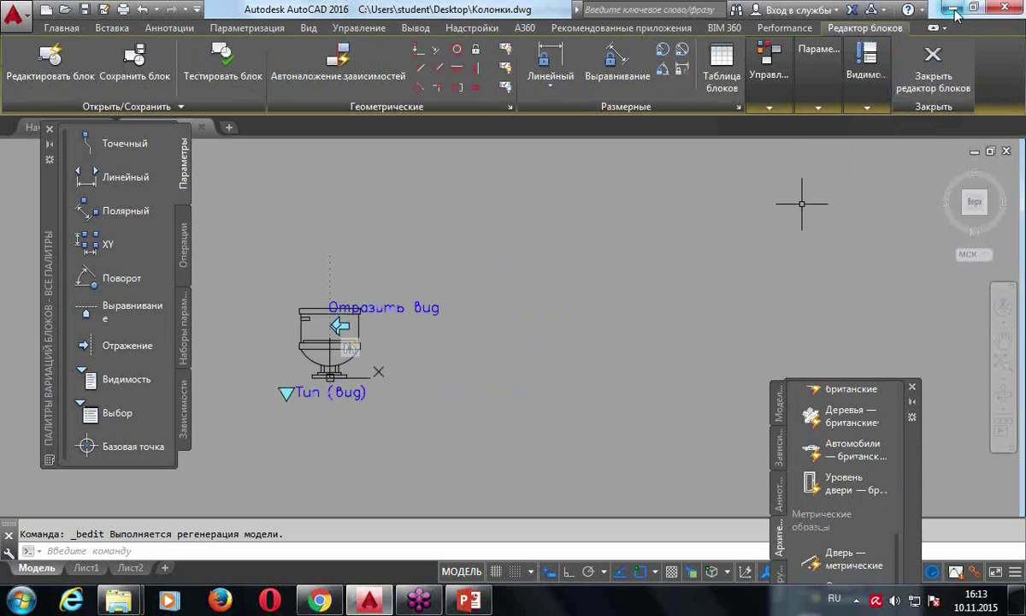
click(953, 10)
Minimize PowerPoint and move the door block in Дверь.dwg to the right
scroll(435, 382, down, 2)
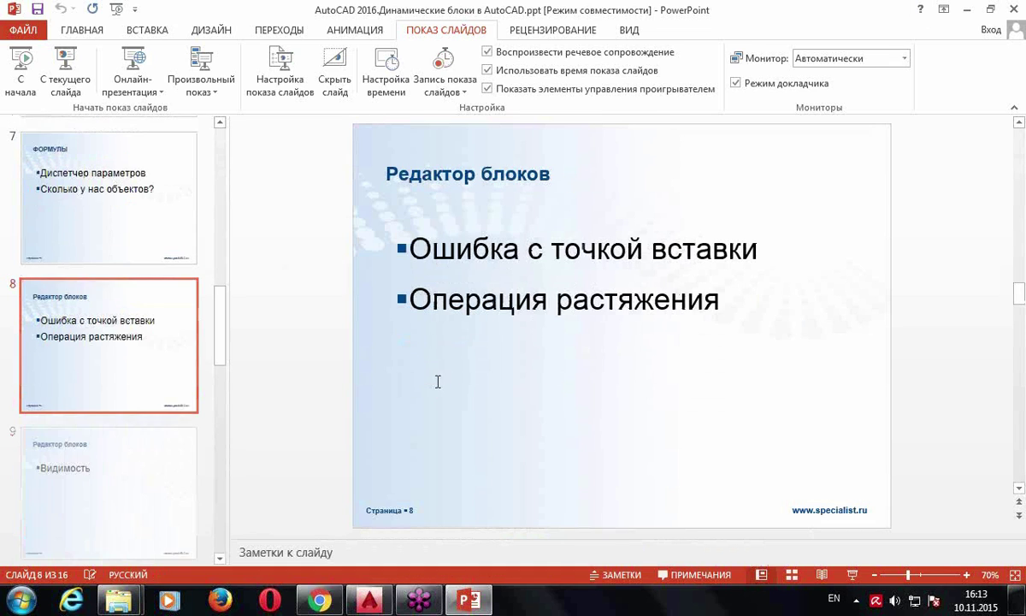
scroll(693, 288, up, 2)
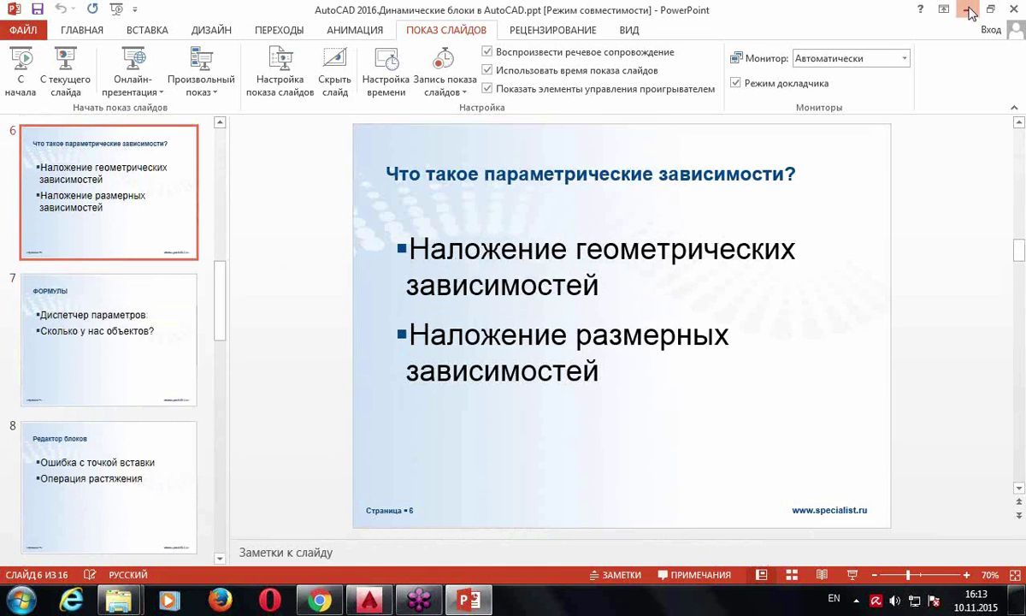
click(969, 11)
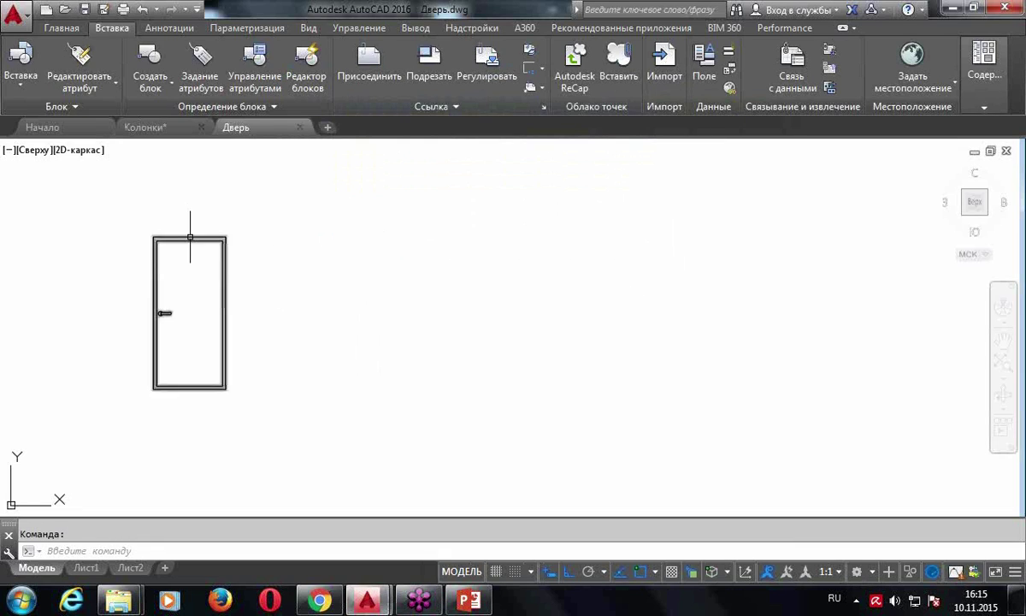
click(190, 237)
drag(225, 237, 641, 237)
Toggle the door to Дверь остекленная and back to Дверь глухая
scroll(557, 237, up, 2)
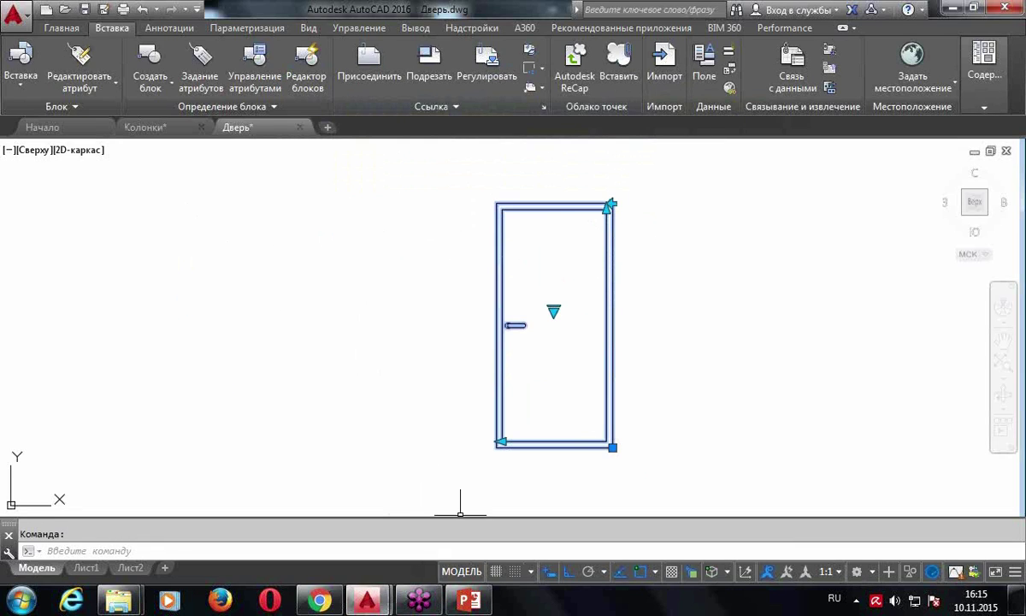
click(553, 311)
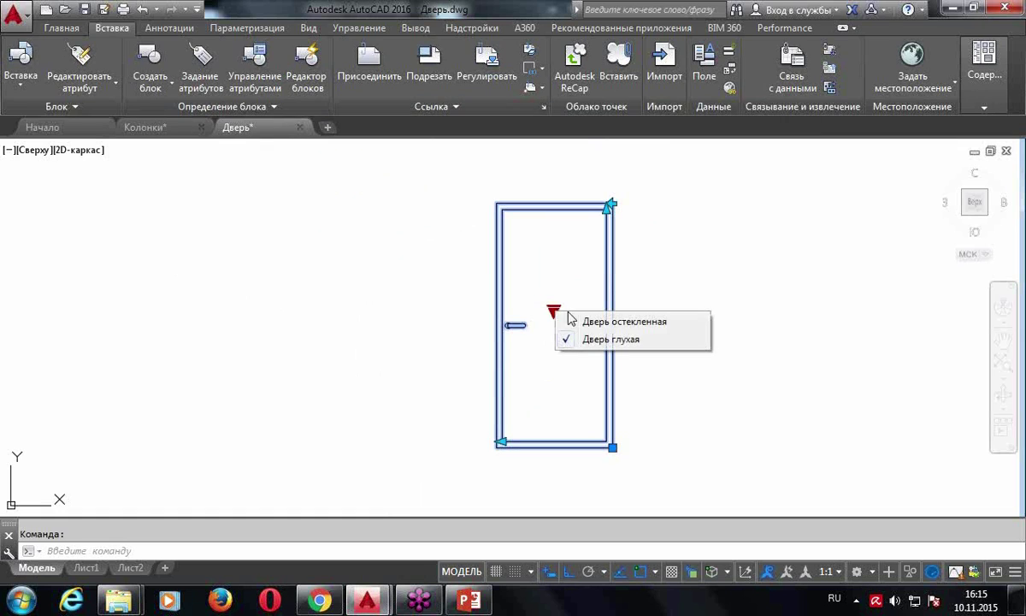
click(603, 323)
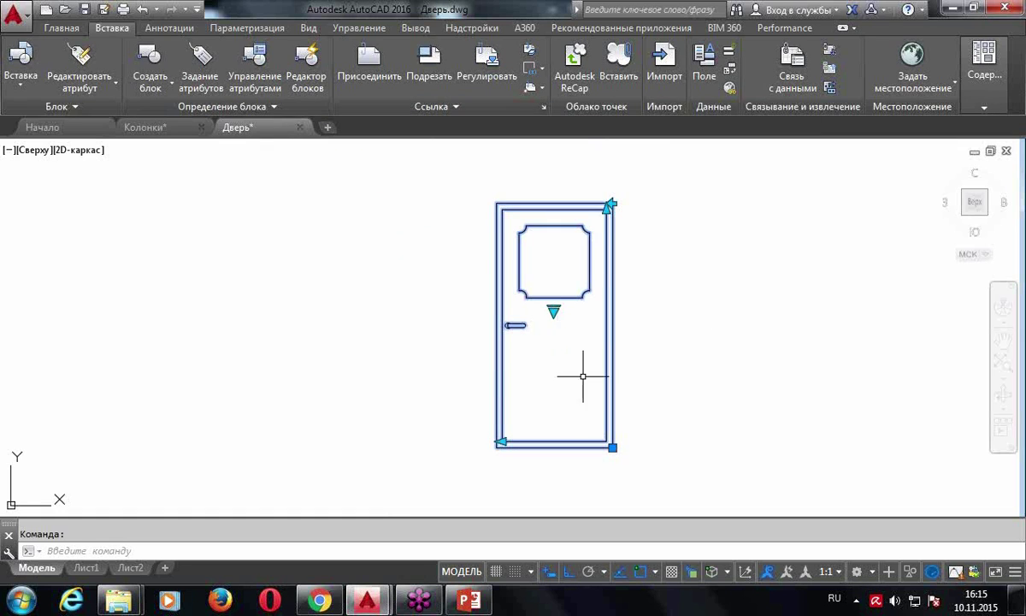
click(553, 312)
click(603, 339)
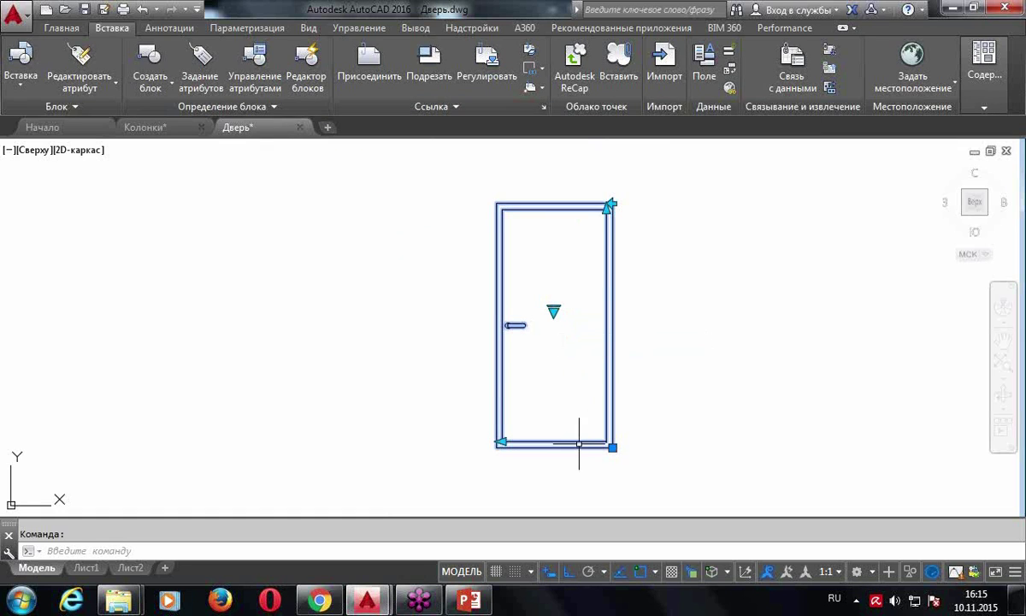
click(501, 442)
key(Escape)
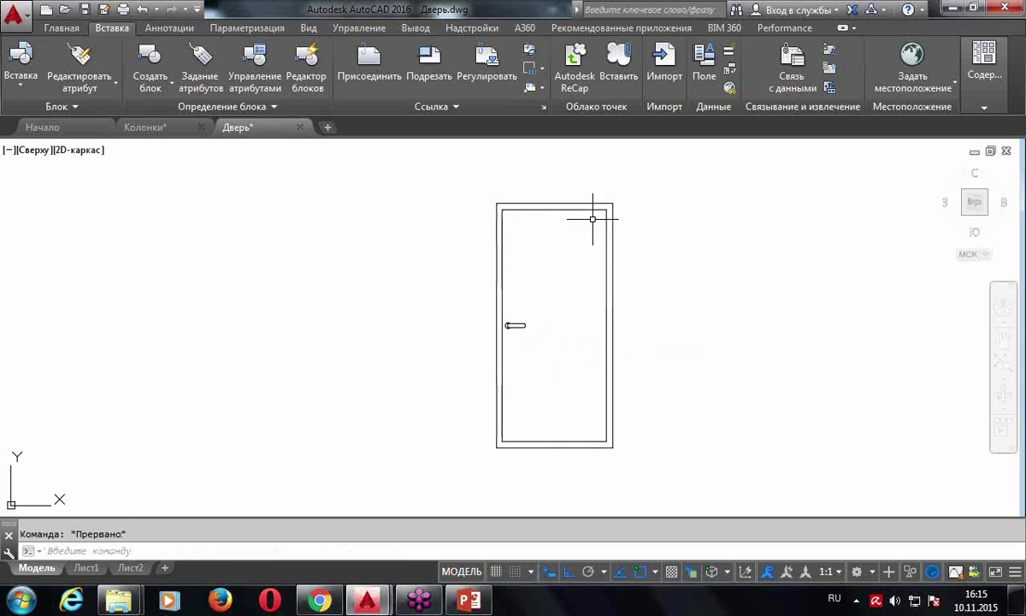
Flip the door so its handle is on the right, then show the recent drawings list
click(614, 202)
click(612, 206)
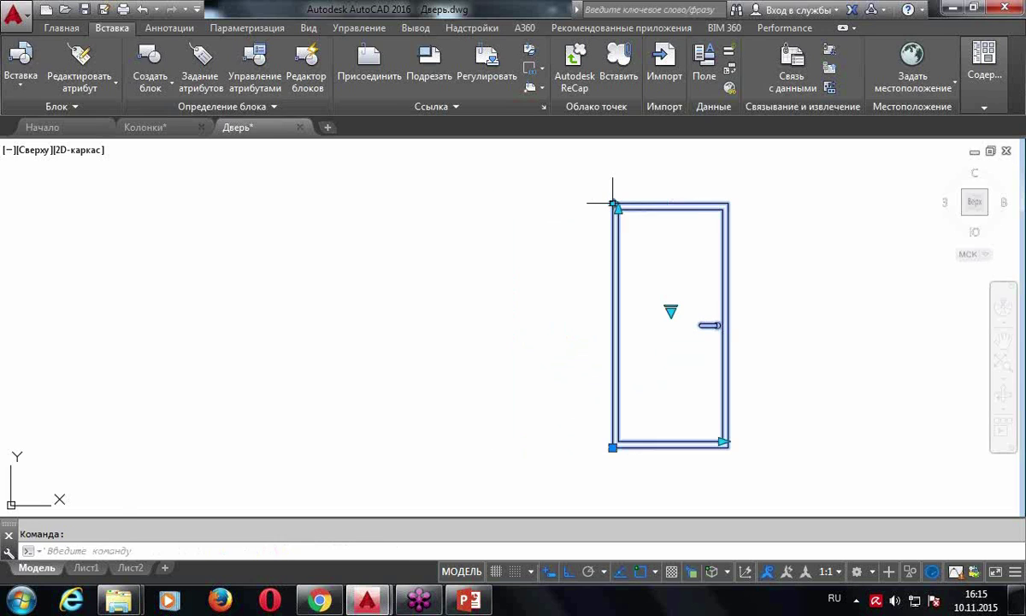
click(723, 441)
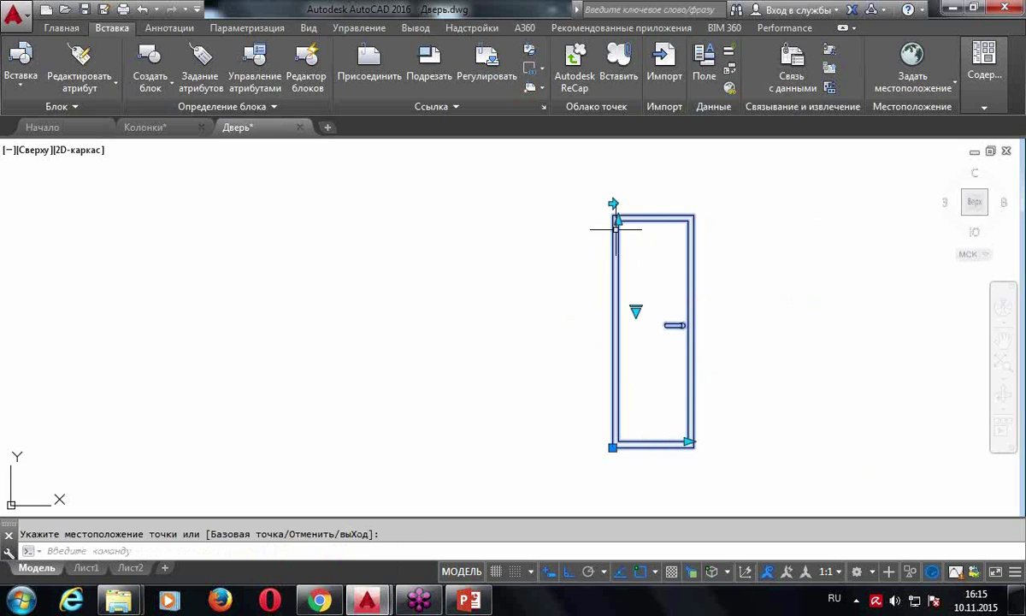
key(Escape)
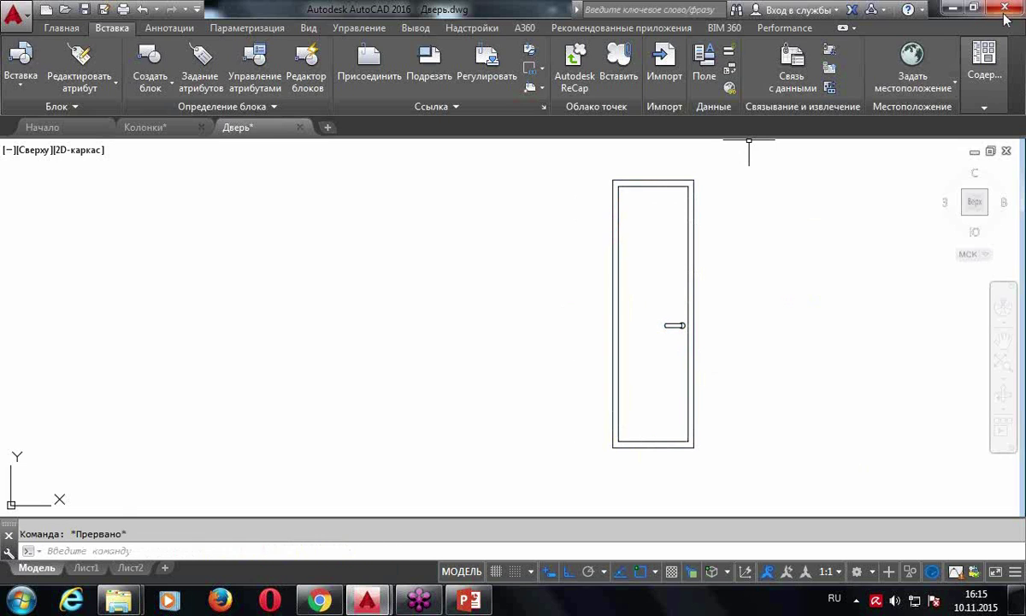
click(65, 28)
click(16, 17)
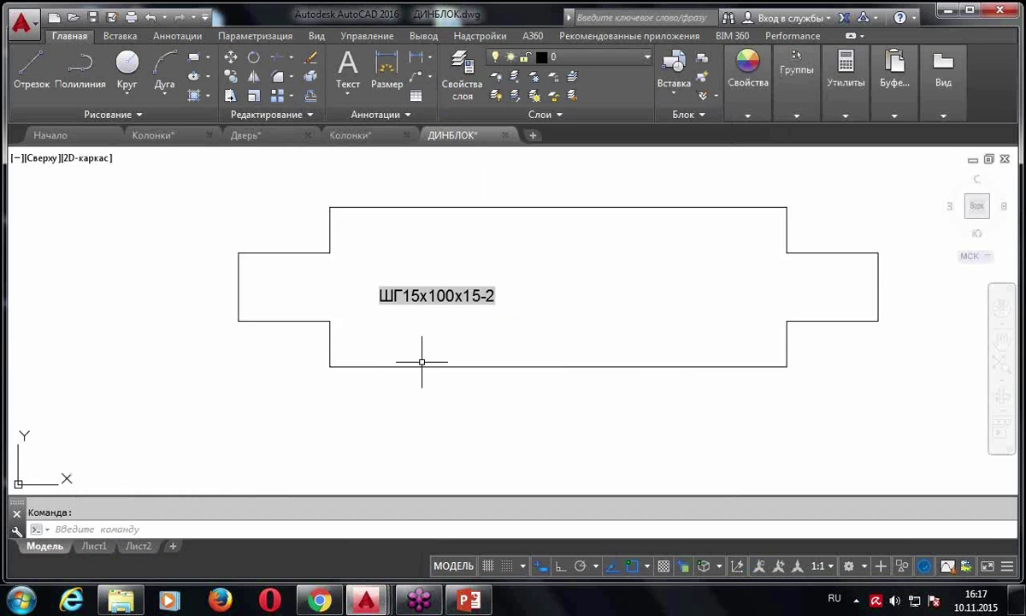
Select the ДИНБЛОК block and set its Марка to ШГ15x50x15-1, then ШГ10x100x10-2
scroll(482, 274, down, 1)
scroll(452, 246, up, 2)
click(451, 254)
click(261, 229)
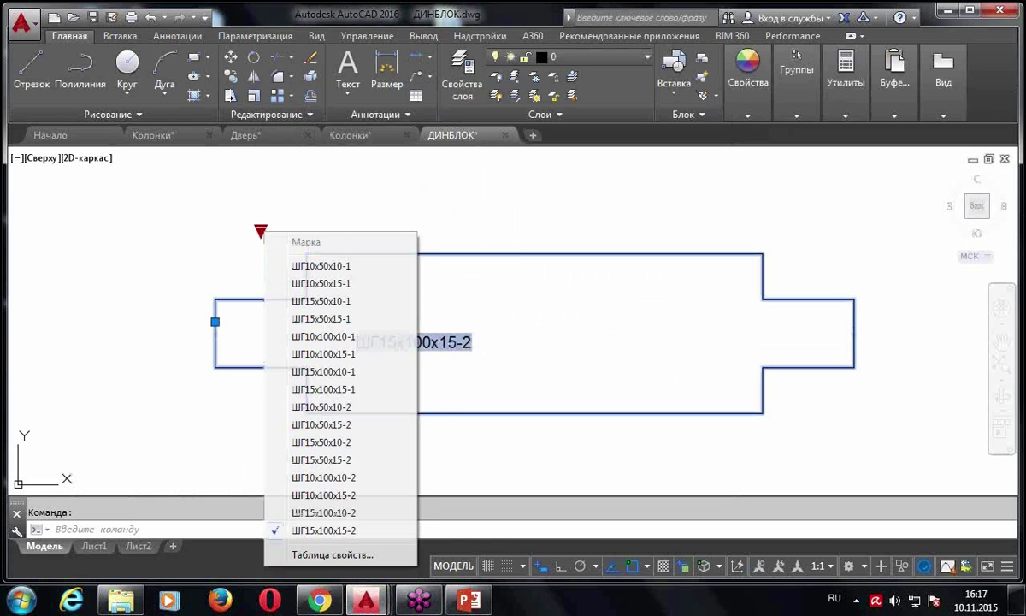
click(351, 319)
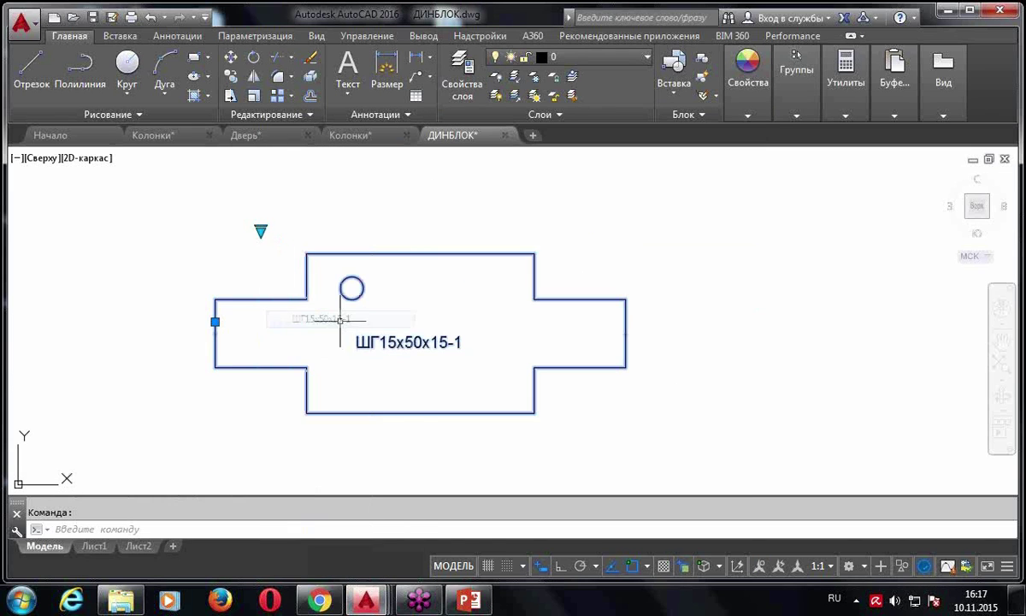
click(260, 230)
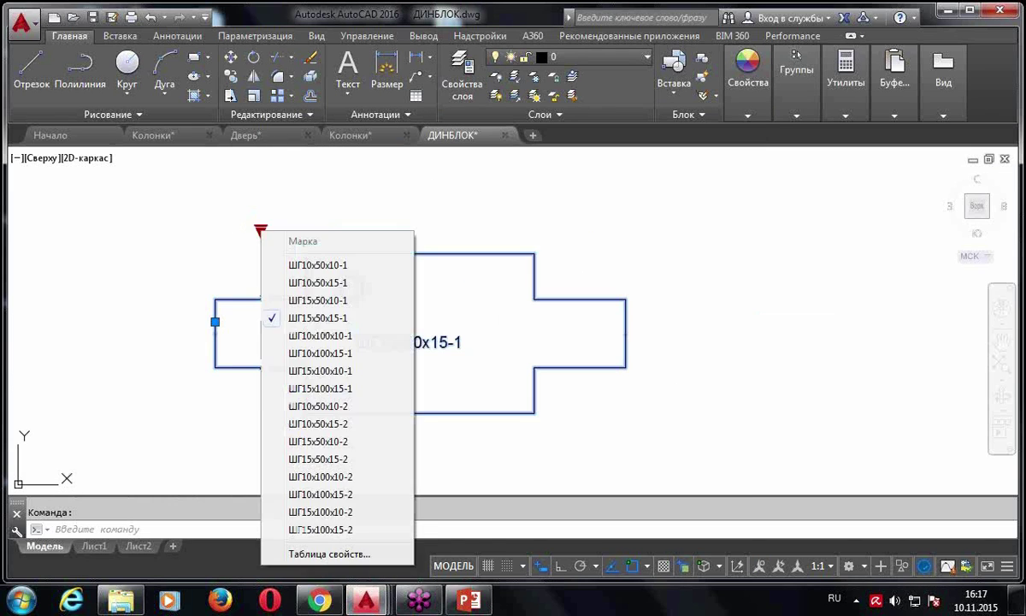
click(318, 476)
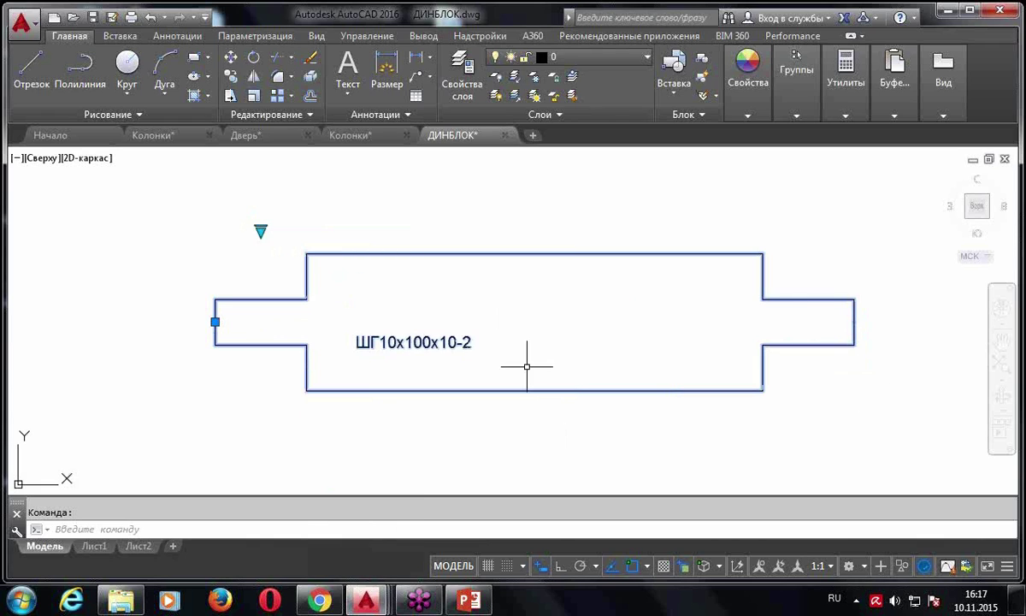
Switch the block to ШГ10x100x15-1 and ШГ15x100x10-2, ending on ШГ10x50x10-1
click(261, 229)
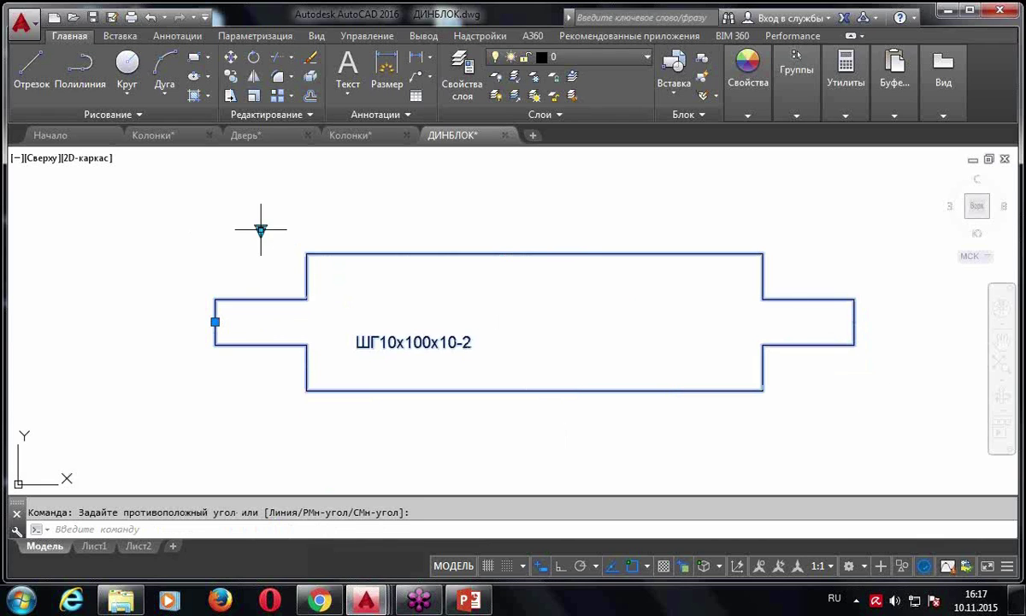
click(261, 229)
click(317, 351)
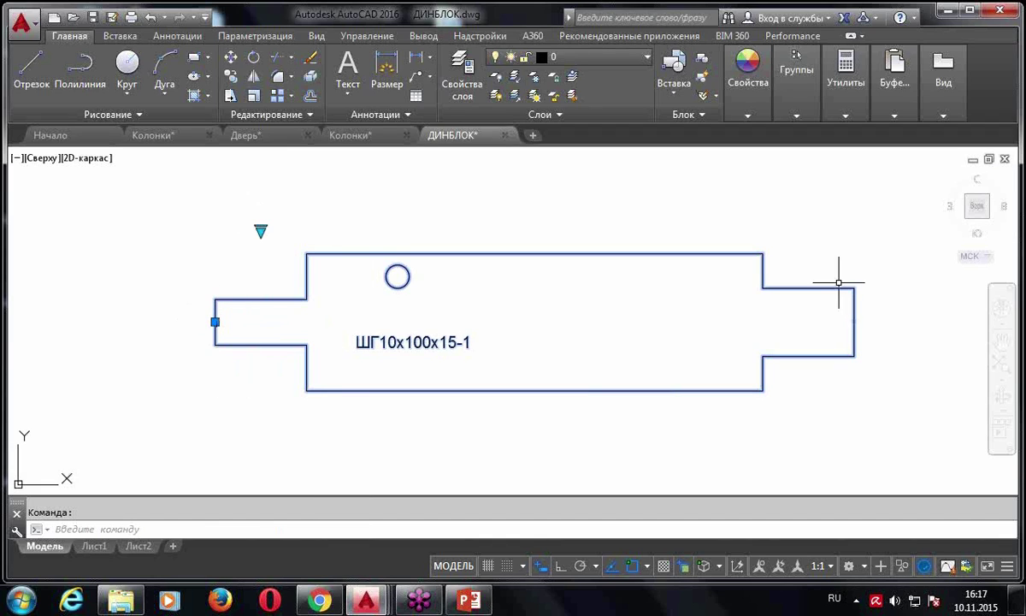
click(260, 229)
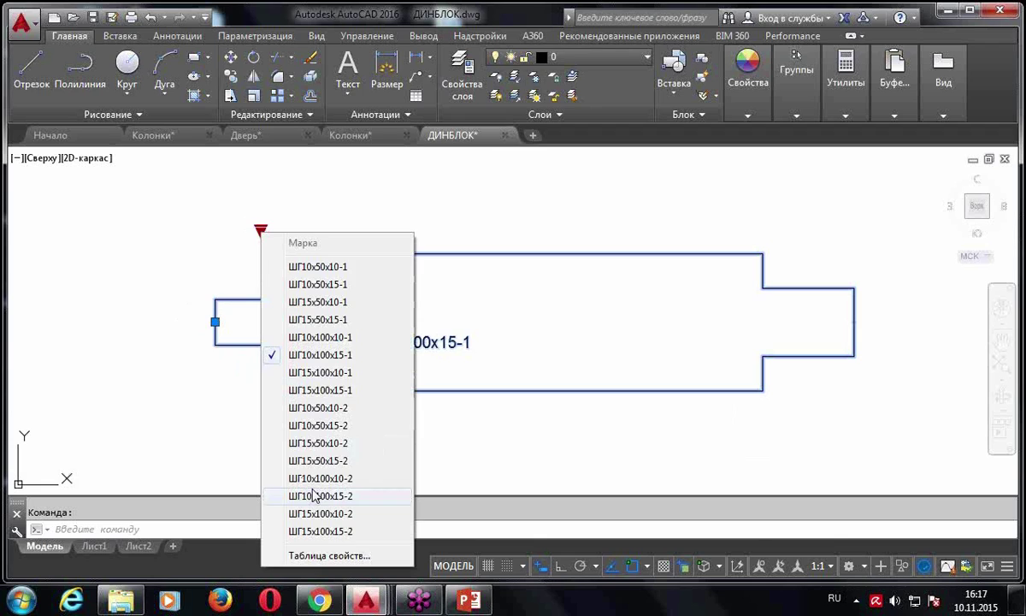
click(318, 511)
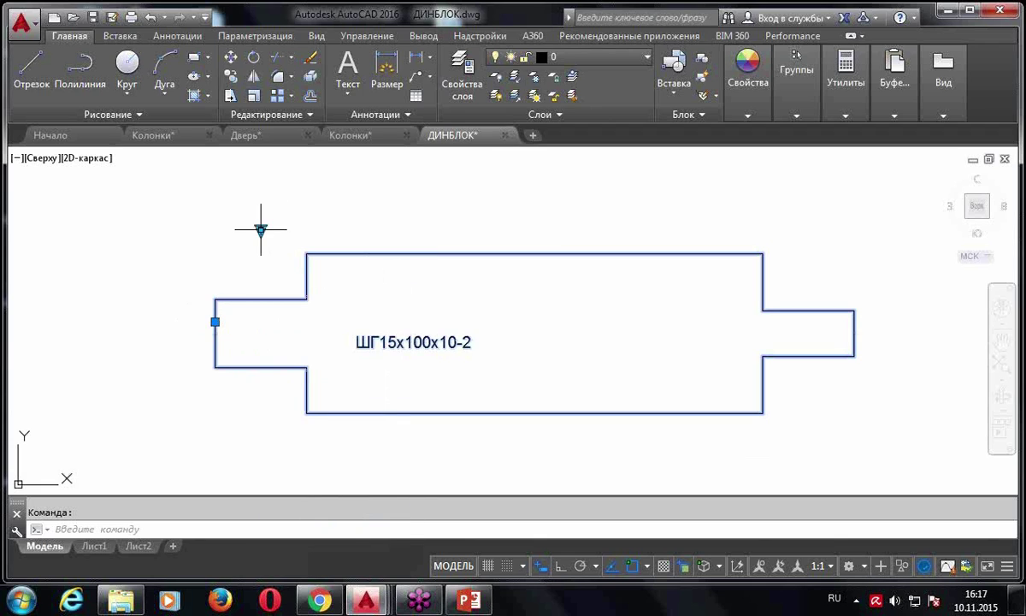
click(261, 229)
click(301, 265)
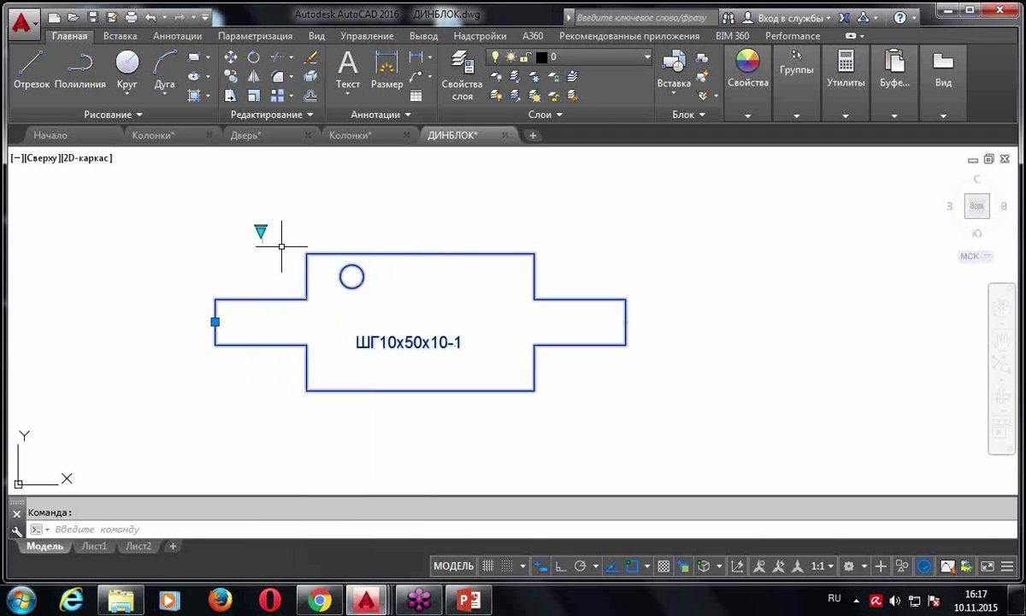
key(Escape)
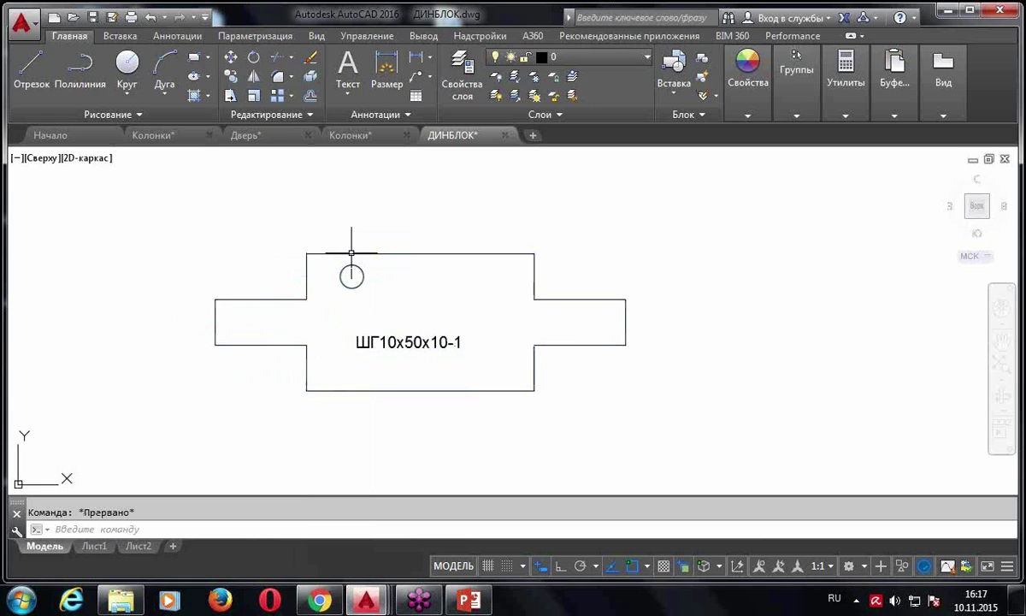
Reselect the block and open its Таблица свойств from the lookup list
click(447, 253)
key(Escape)
scroll(488, 248, down, 2)
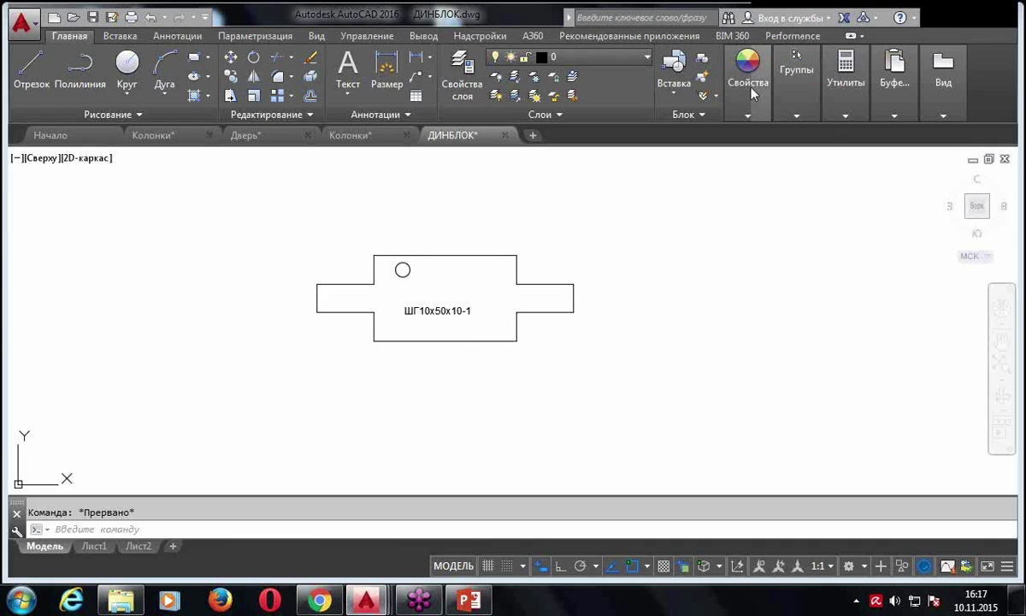
scroll(546, 289, up, 2)
middle_drag(546, 289, 453, 314)
click(454, 309)
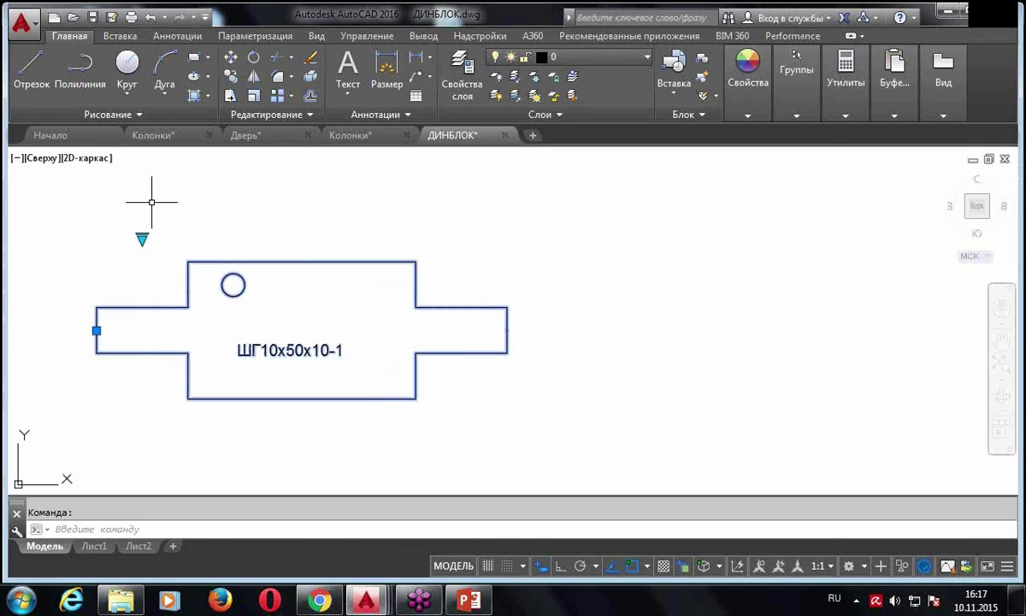
click(142, 239)
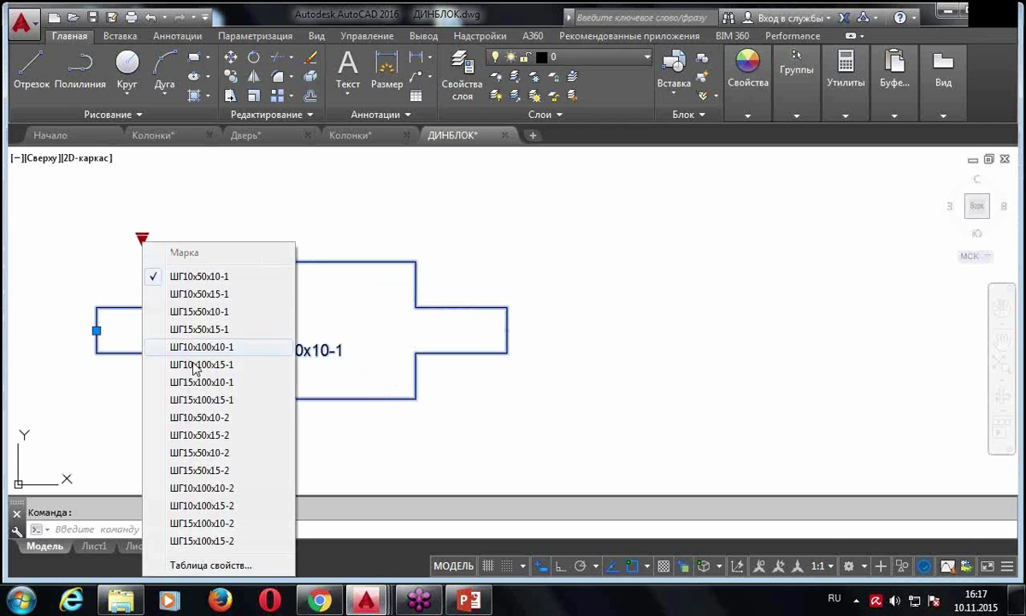
click(202, 564)
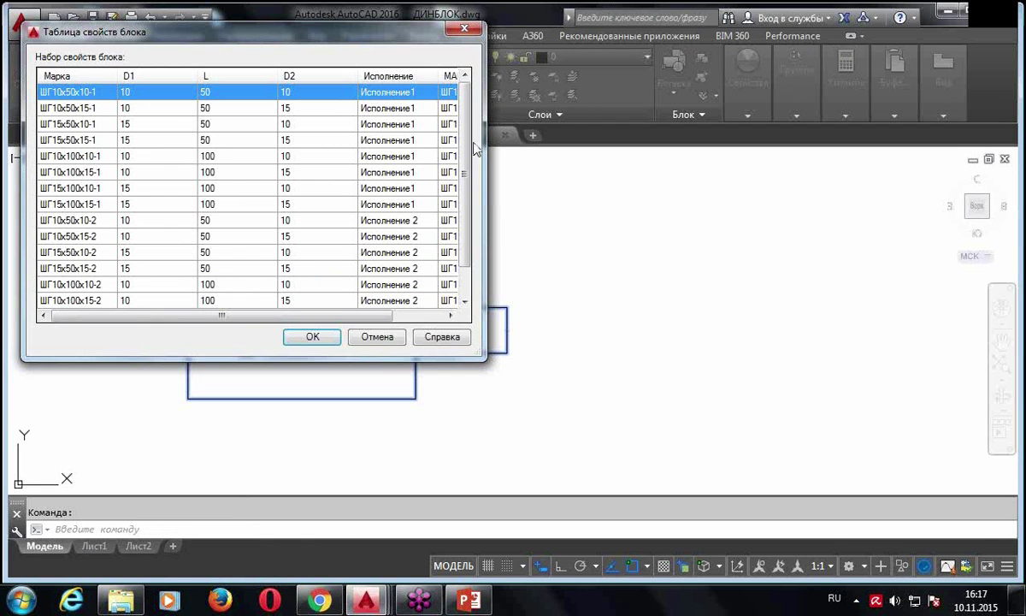
Widen and close the properties table, switch the block to ШГ15x100x15-1, then bring up the lecture page
mouse_move(489, 137)
mouse_down()
mouse_move(676, 162)
mouse_move(664, 199)
mouse_up()
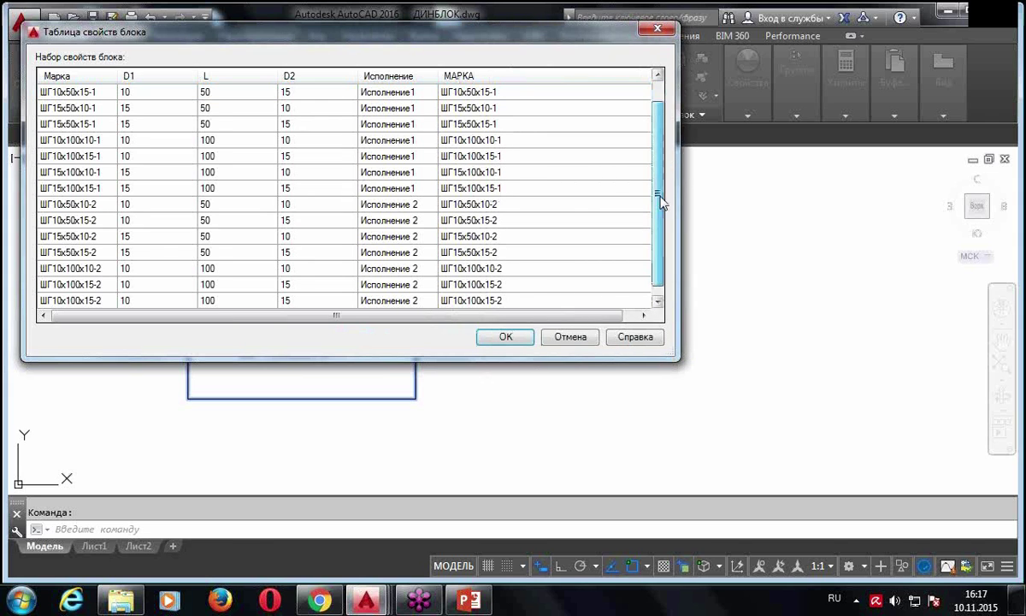
click(647, 32)
click(299, 262)
click(142, 237)
click(198, 393)
key(Escape)
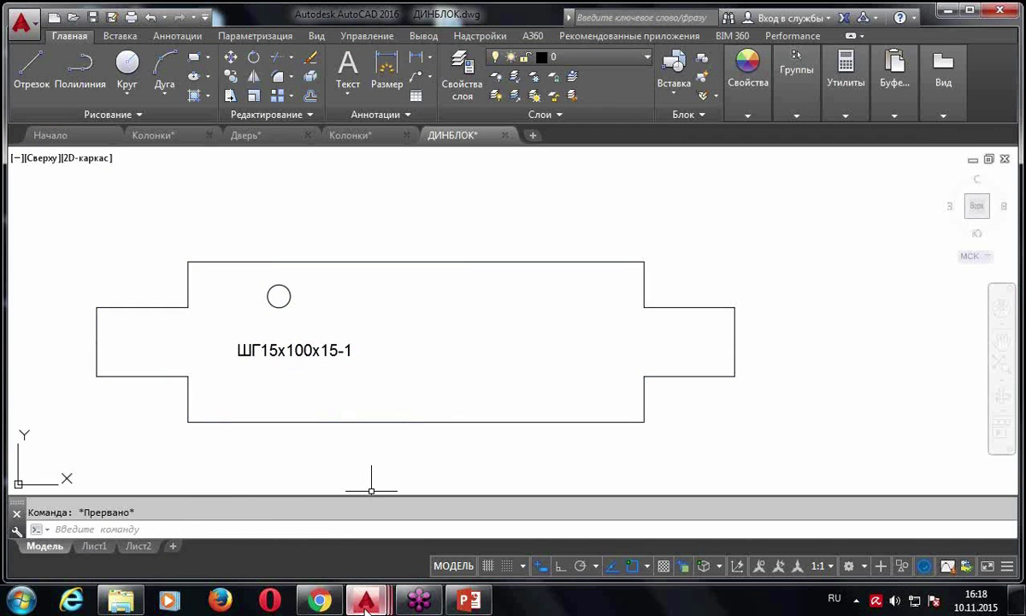
click(319, 601)
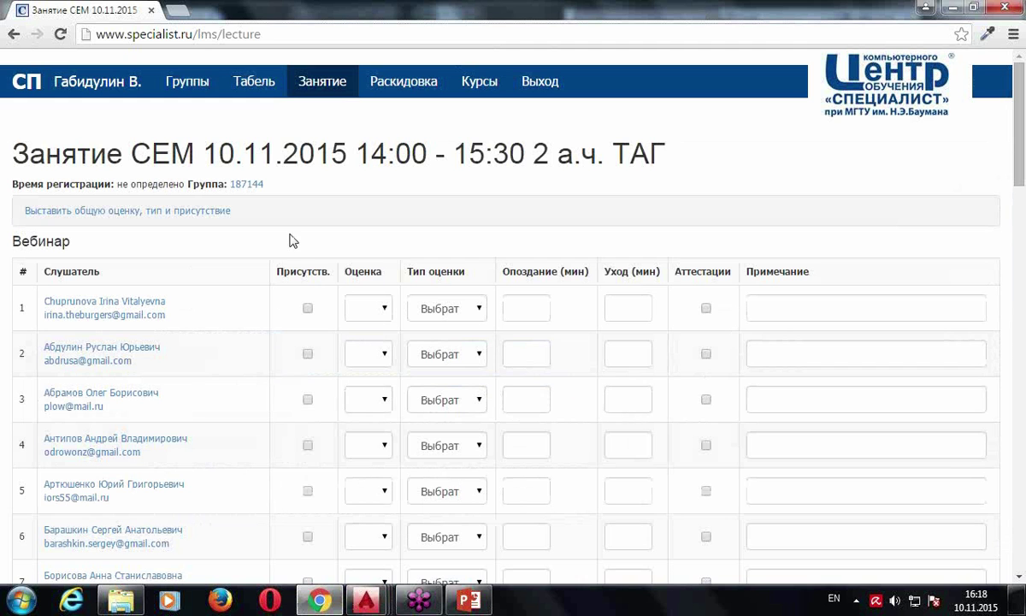
In PowerPoint, select the final slide 16, 'ВАШИ ВОПРОСЫ ?', and start the slide show from it
click(468, 601)
scroll(282, 363, down, 3)
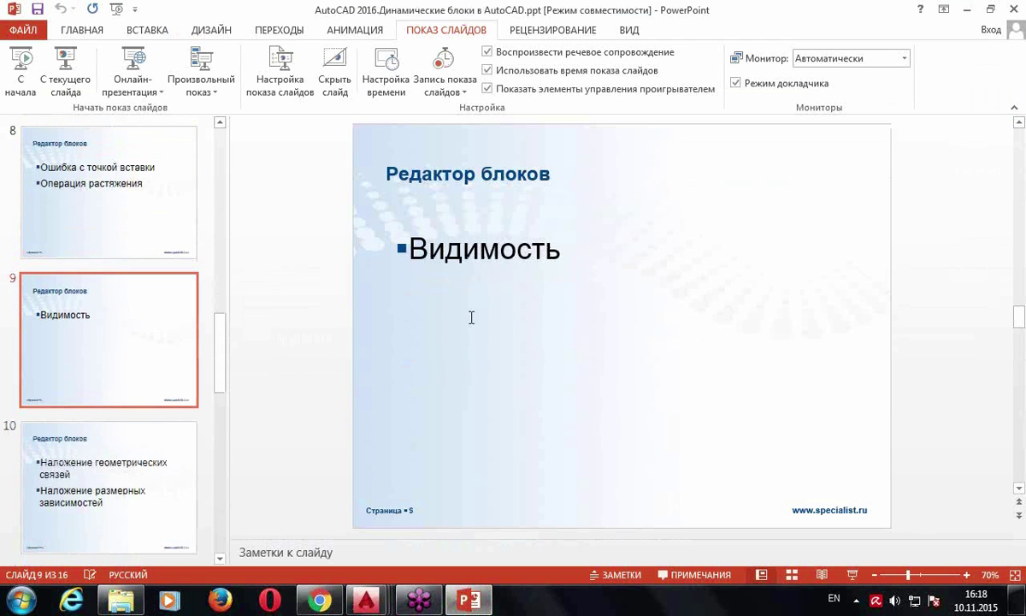
scroll(125, 465, down, 3)
scroll(126, 463, down, 2)
scroll(126, 458, down, 1)
scroll(116, 408, down, 2)
scroll(116, 408, down, 2)
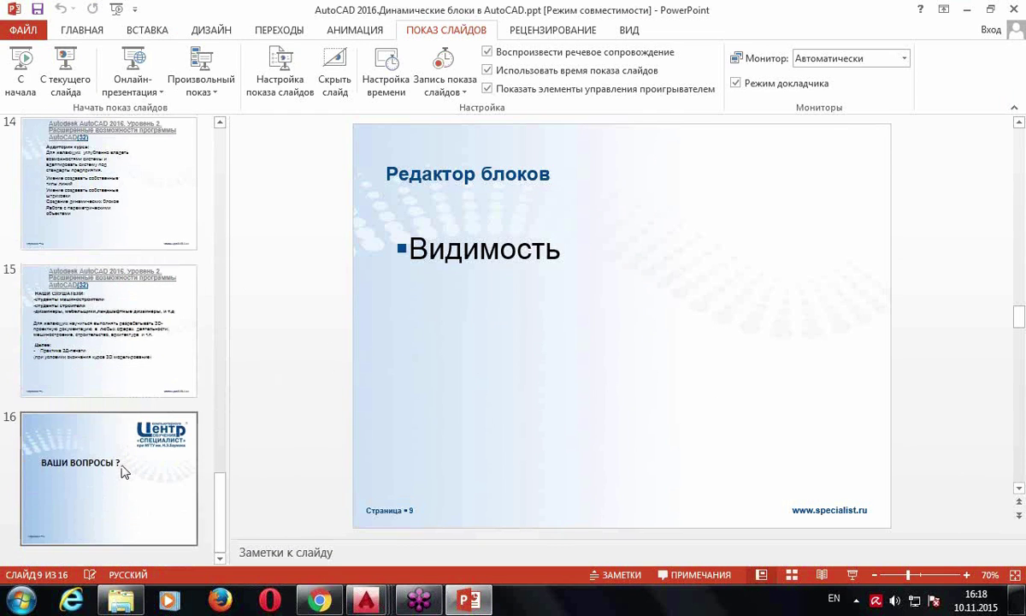
click(122, 472)
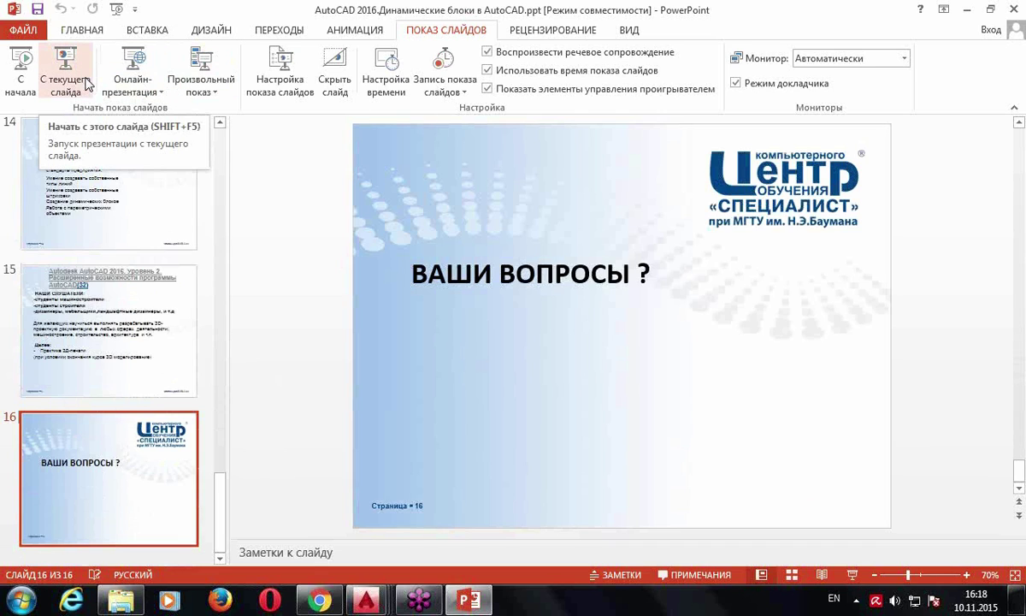
click(67, 61)
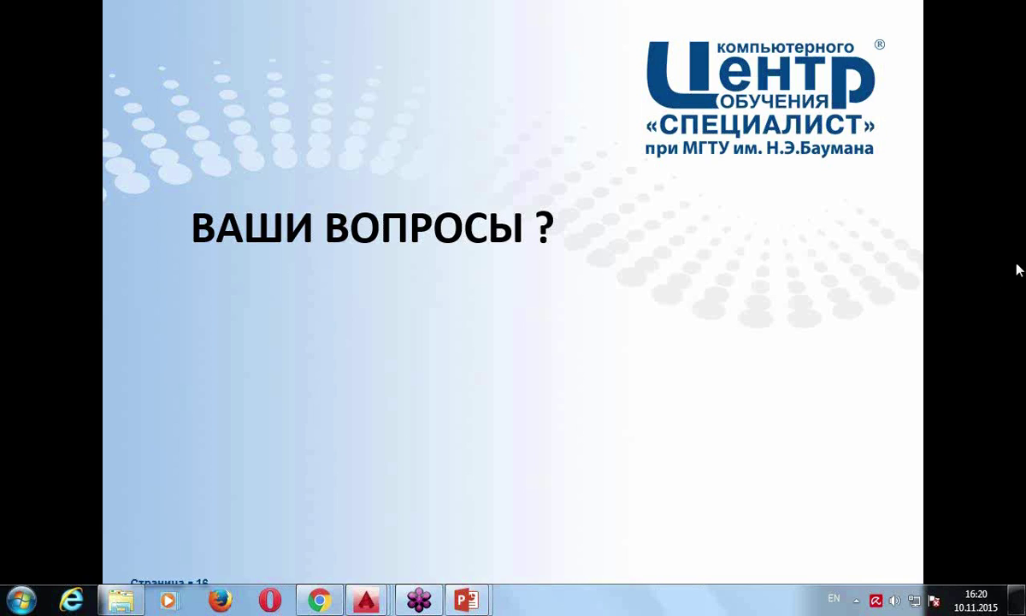
Preview the open AutoCAD drawings from the taskbar
click(359, 604)
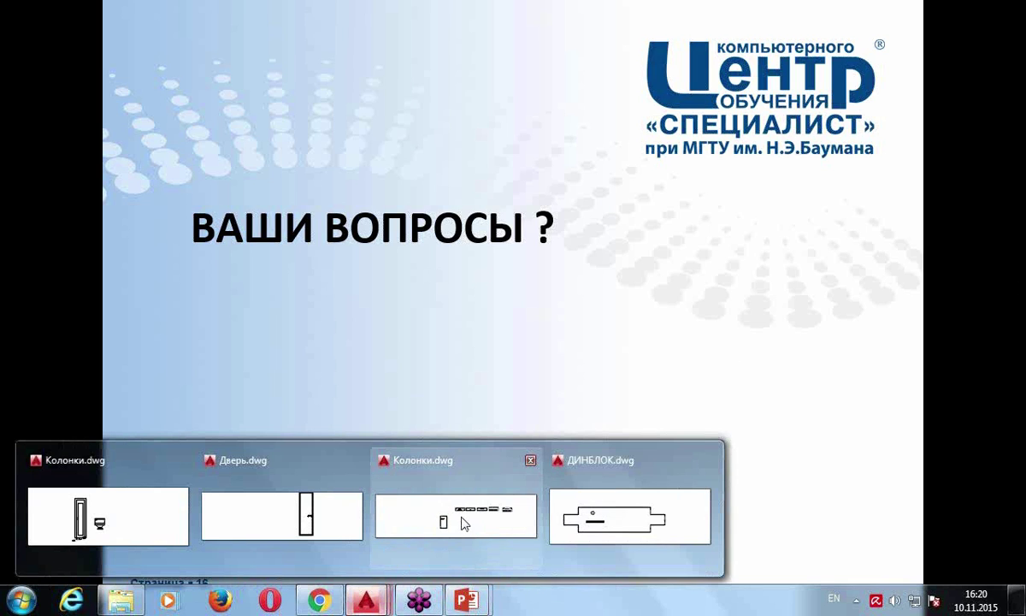
Return to Колонки, open DesignCenter with Ctrl+2, expand Sample > ru-ru, then close it
click(113, 520)
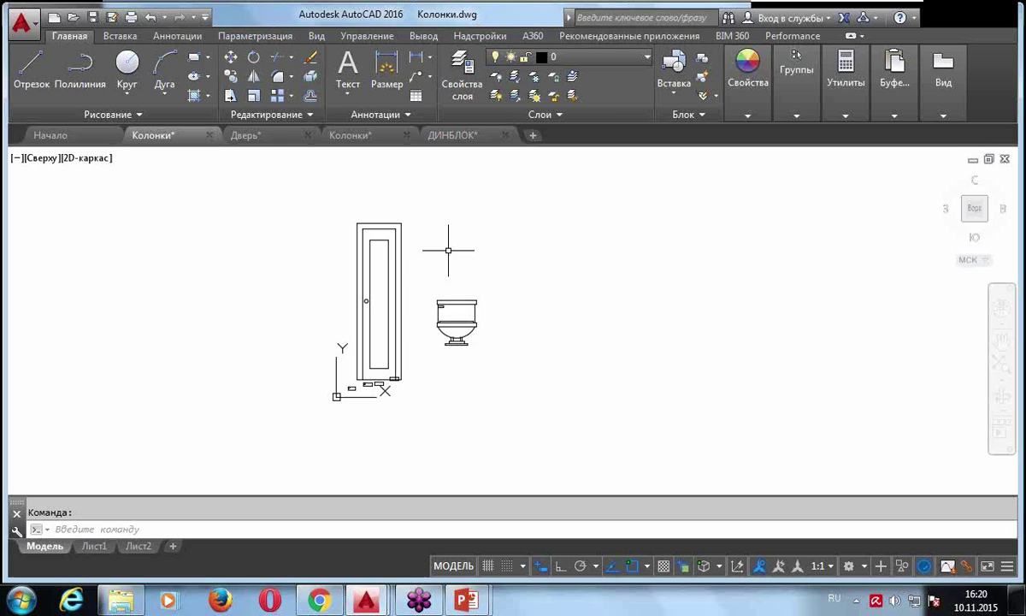
scroll(459, 231, up, 2)
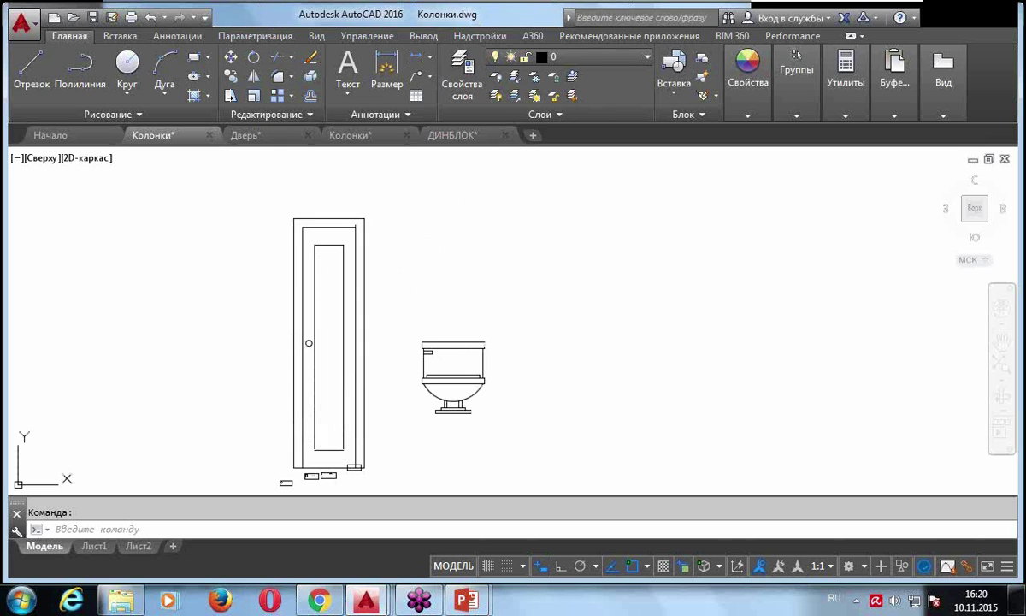
key(ctrl+2)
drag(217, 209, 112, 103)
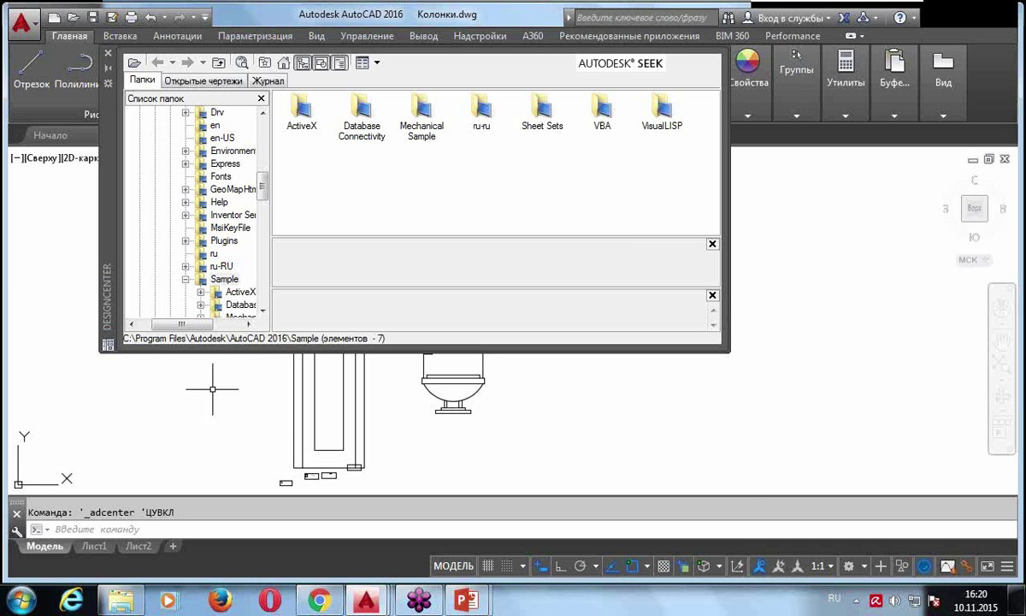
mouse_move(262, 191)
mouse_down()
mouse_move(262, 235)
mouse_move(263, 224)
mouse_up()
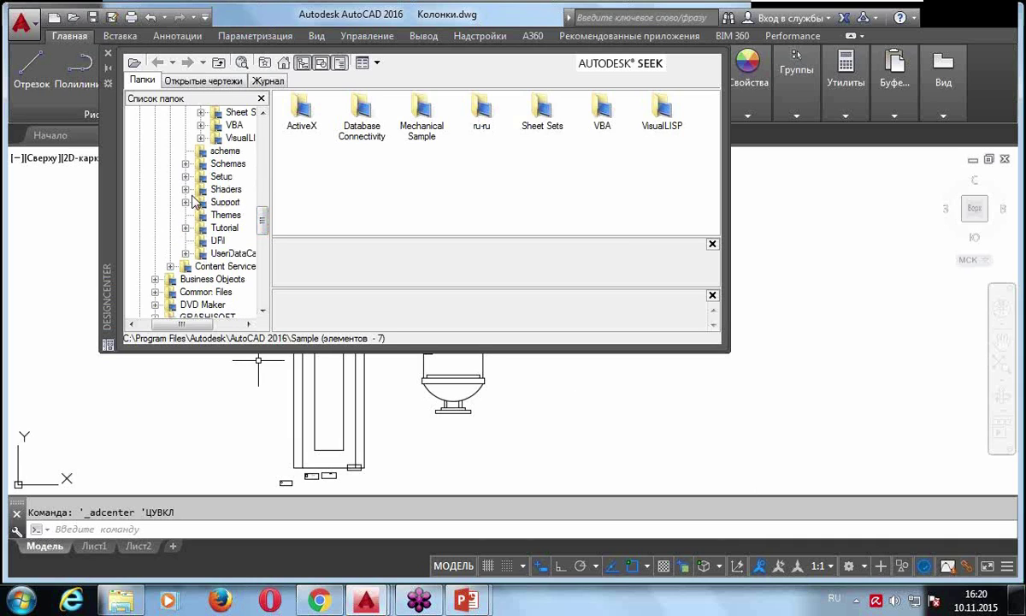
drag(264, 213, 266, 203)
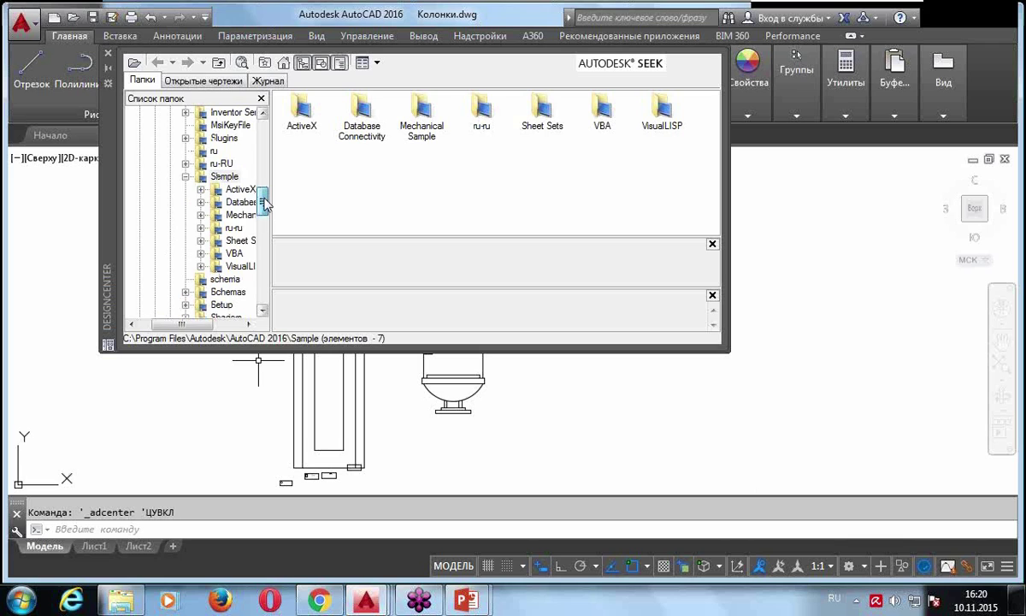
click(200, 227)
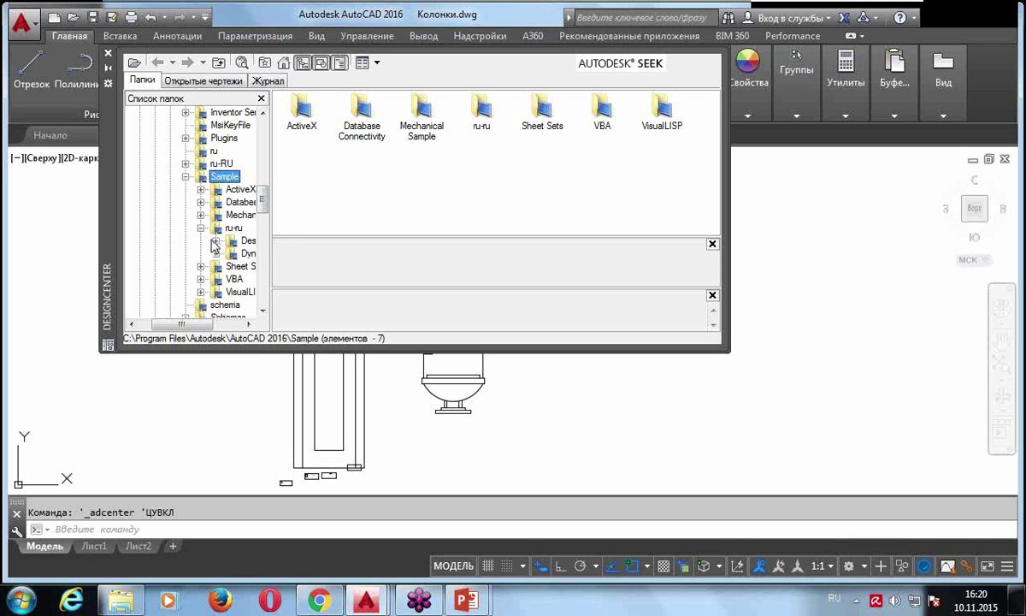
click(108, 53)
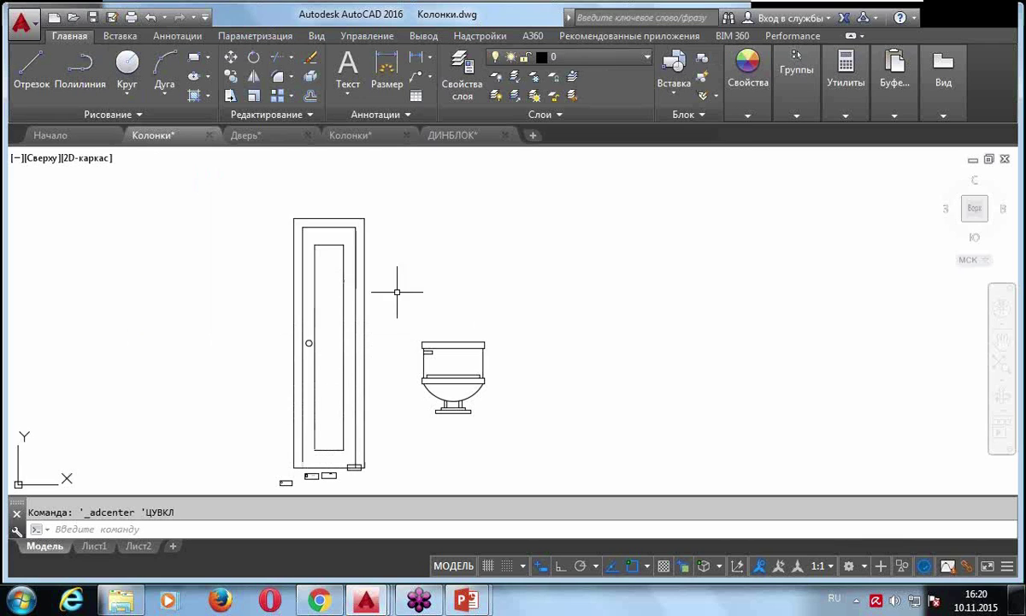
Window-select all six objects in Колонки and delete them
scroll(390, 285, down, 4)
click(531, 406)
click(202, 213)
key(Delete)
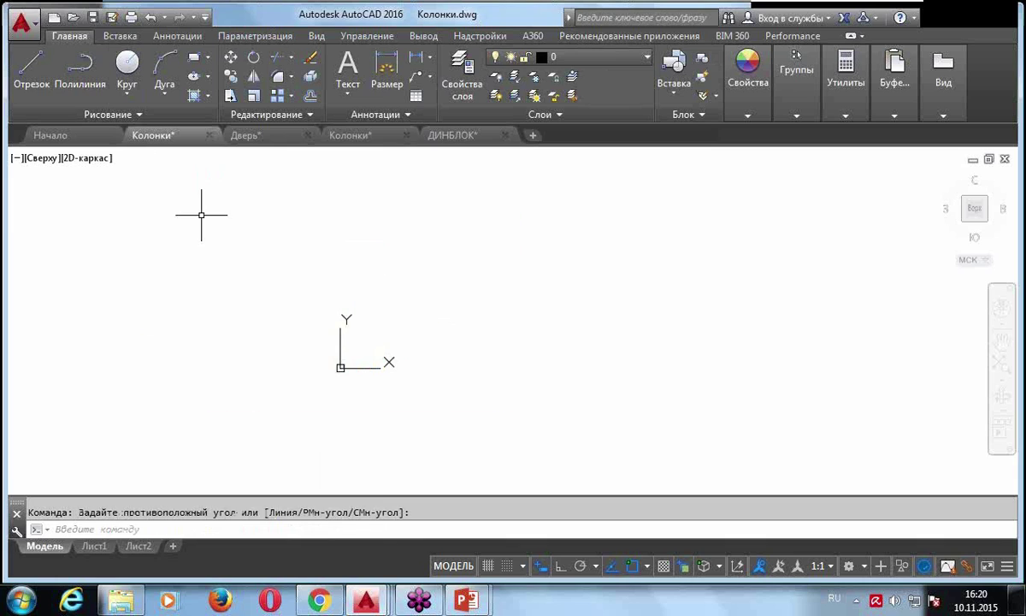
Close Колонки, Дверь, the other Колонки and ДИНБЛОК without saving, then start new drawing Чертеж2
click(209, 135)
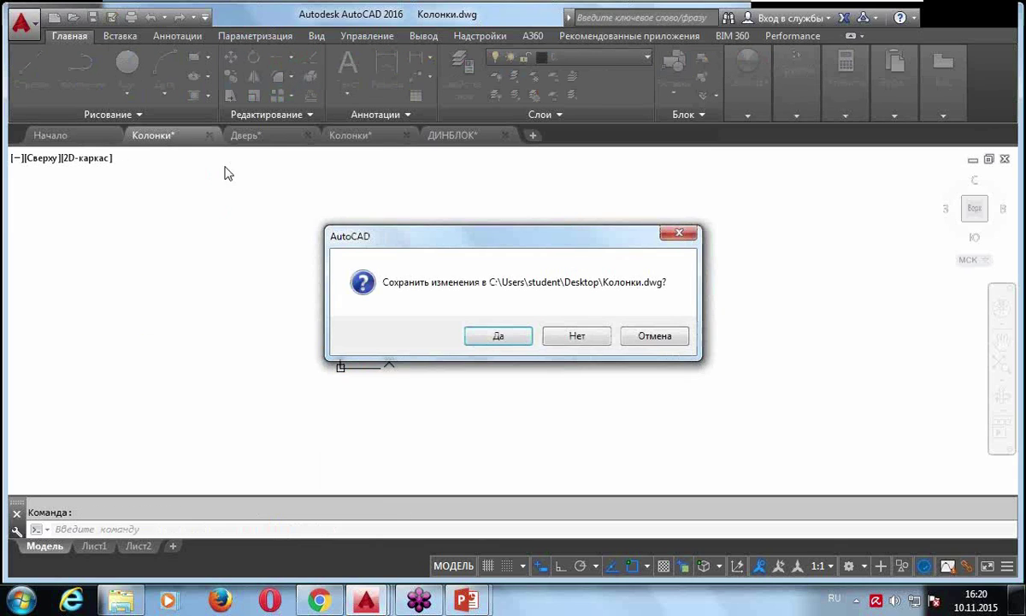
click(590, 335)
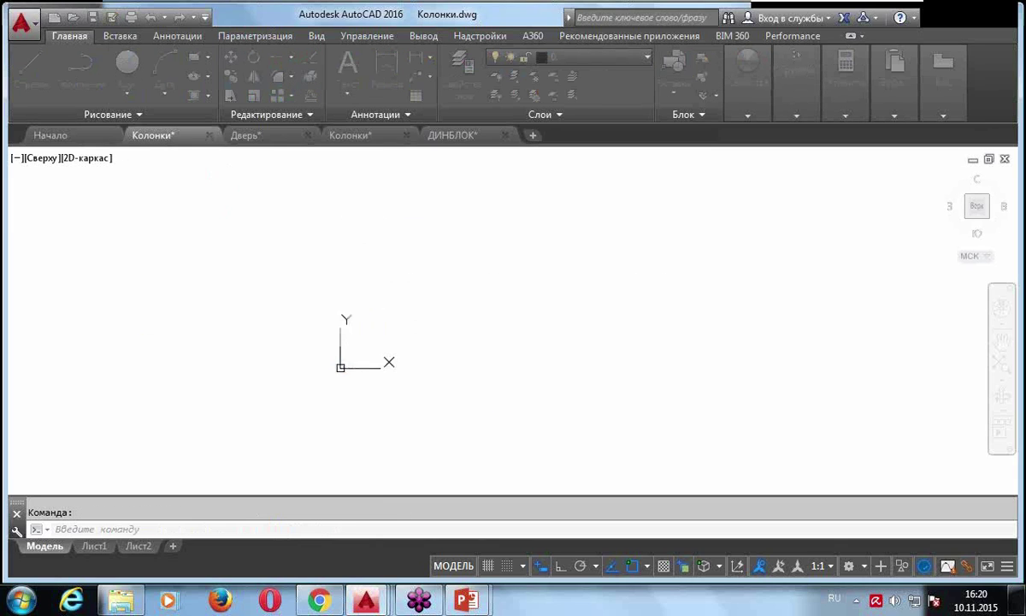
click(209, 135)
click(579, 334)
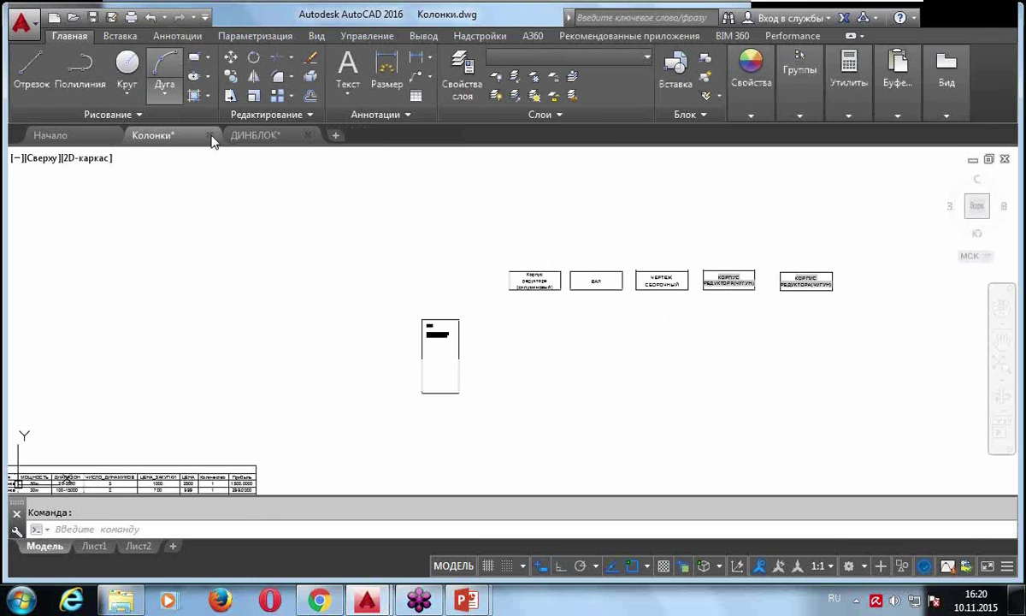
click(208, 134)
click(569, 335)
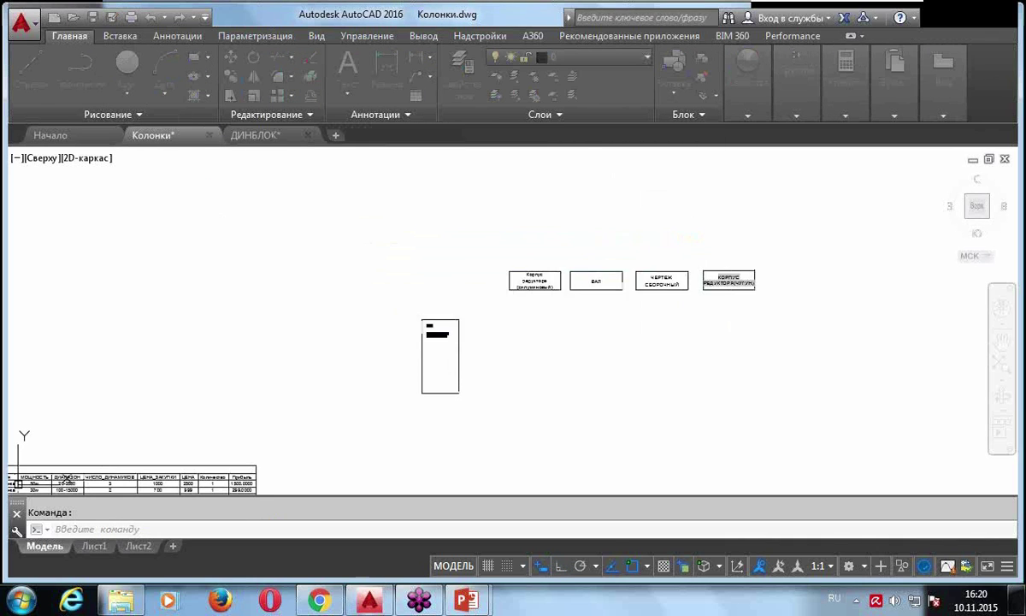
click(208, 135)
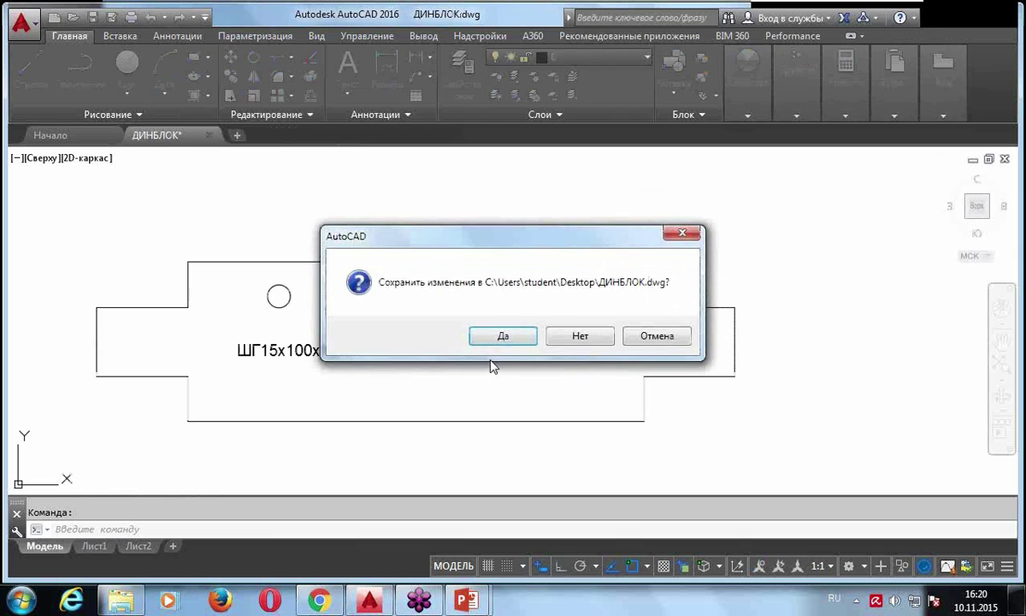
click(574, 336)
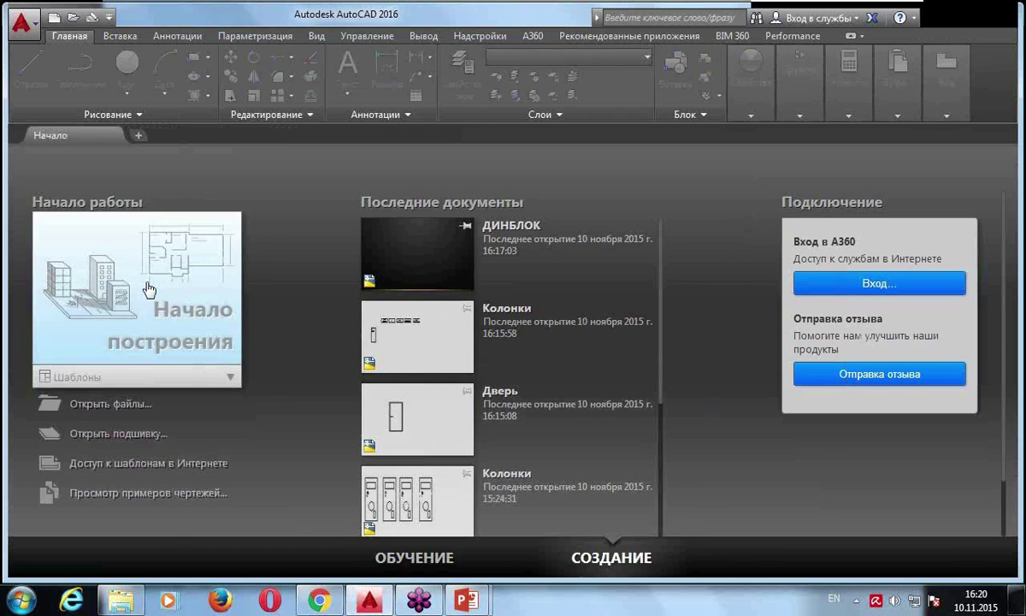
click(137, 267)
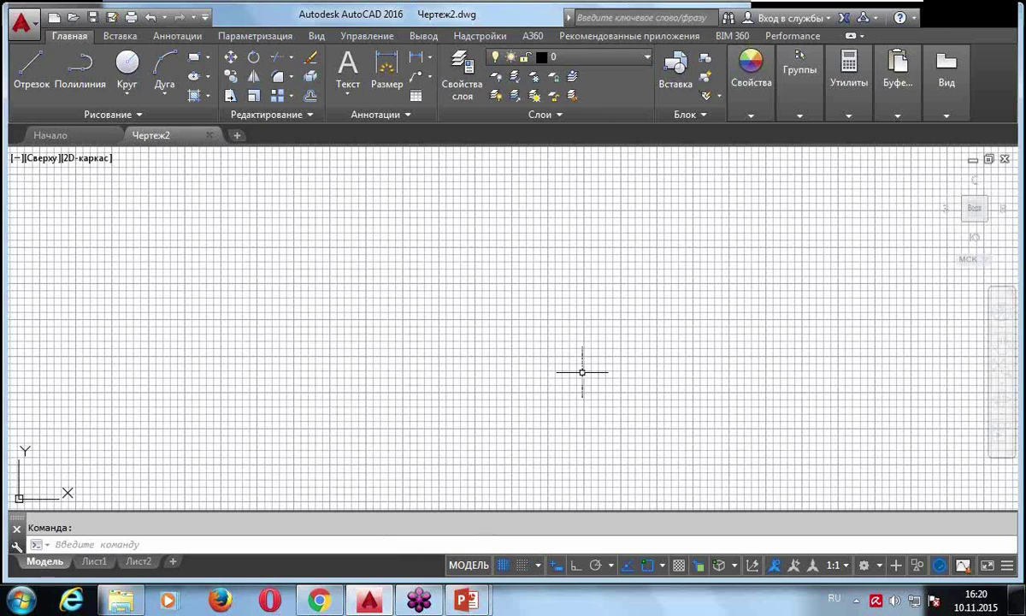
Turn off the drawing grid with F7 and bring up the DesignCenter palette
click(503, 565)
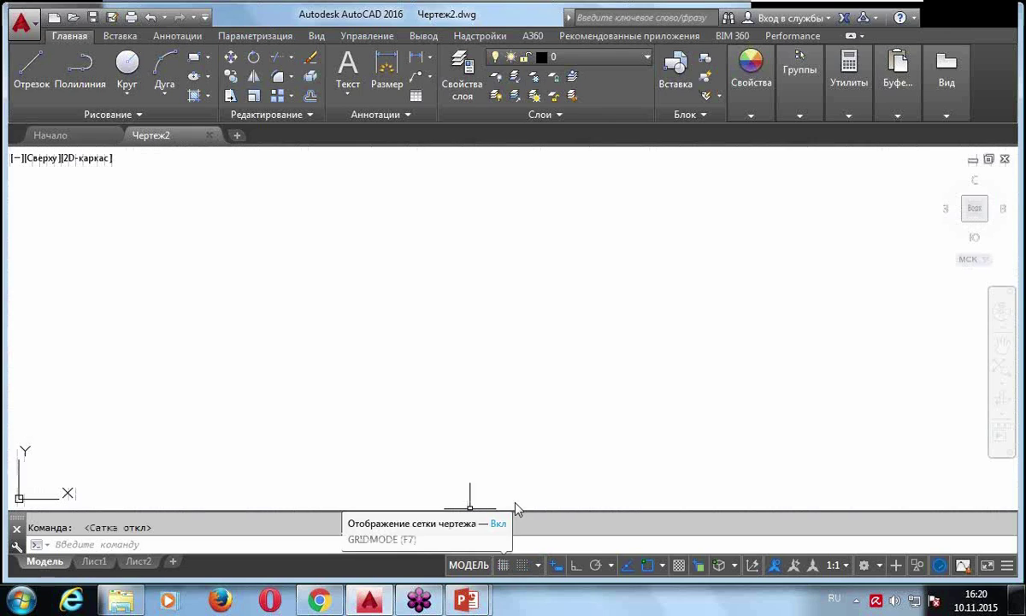
key(ctrl+2)
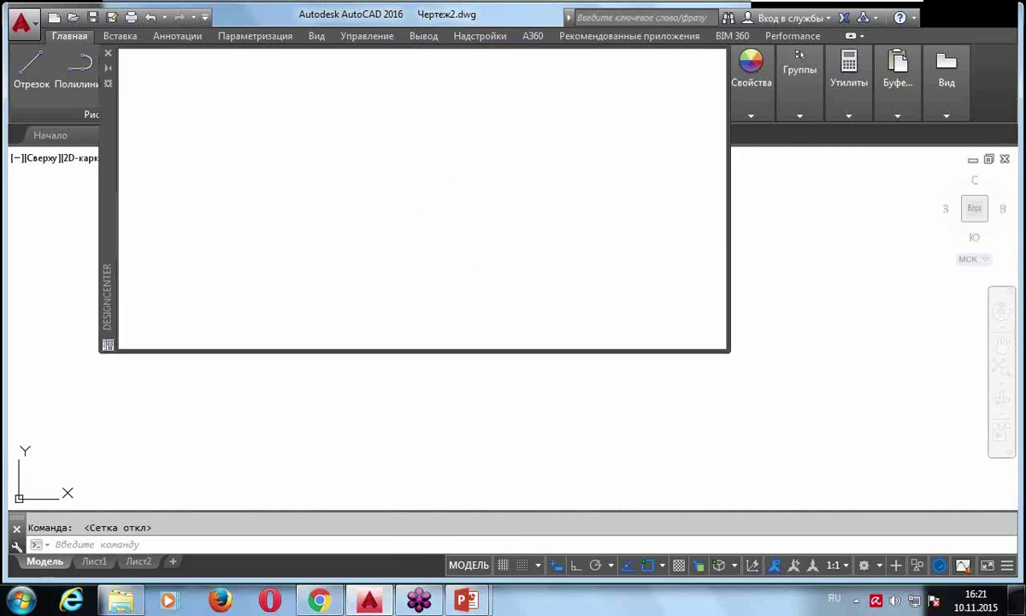
drag(262, 203, 257, 106)
In DesignCenter, browse the Desktop and inspect the blocks in Колонки.dwg and ДИНБЛОК.dwg
click(153, 112)
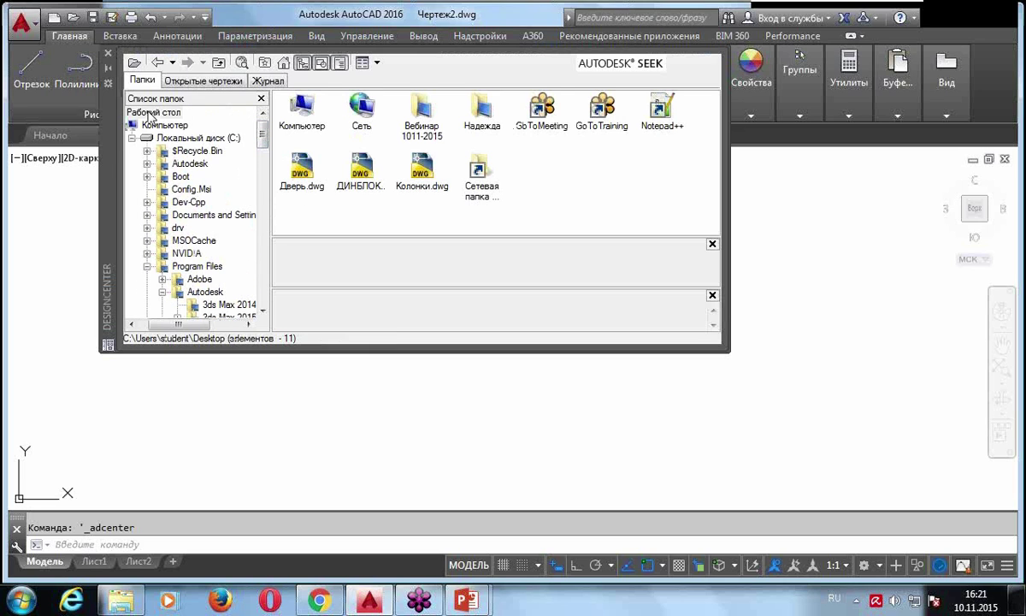
double_click(423, 173)
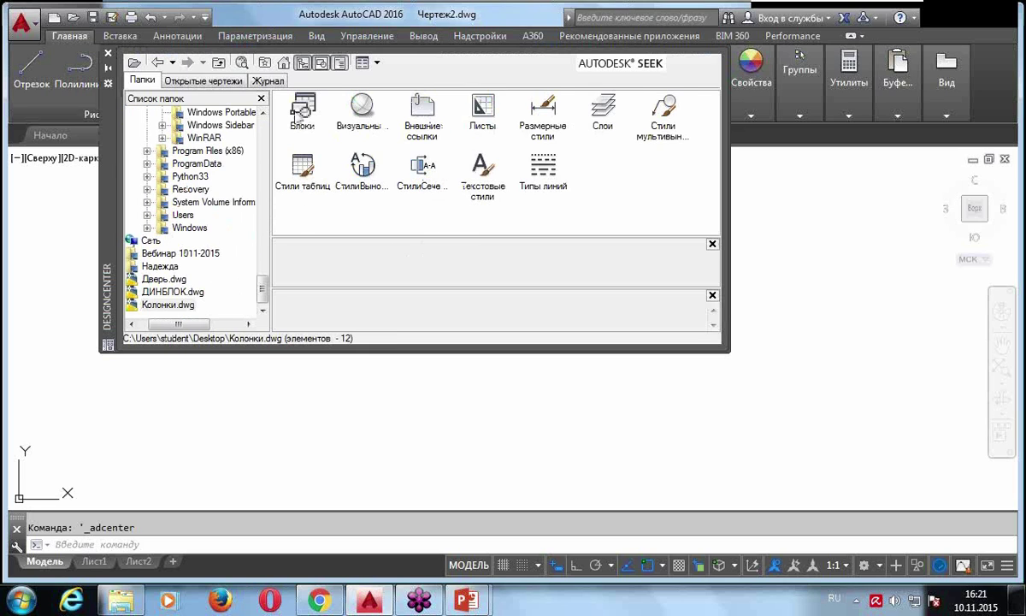
double_click(297, 107)
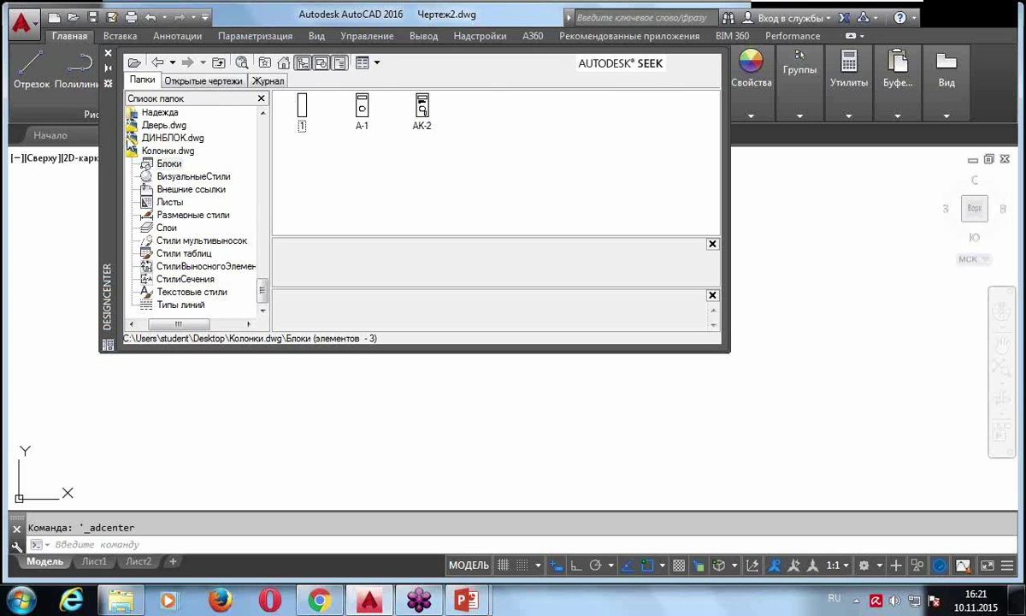
click(129, 138)
double_click(286, 109)
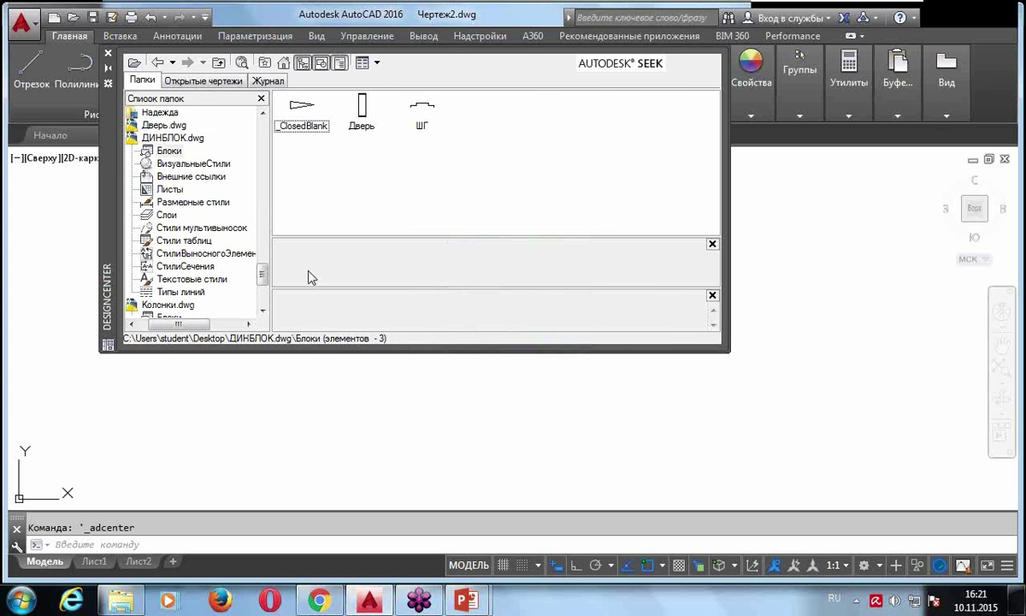
click(137, 139)
drag(262, 272, 250, 124)
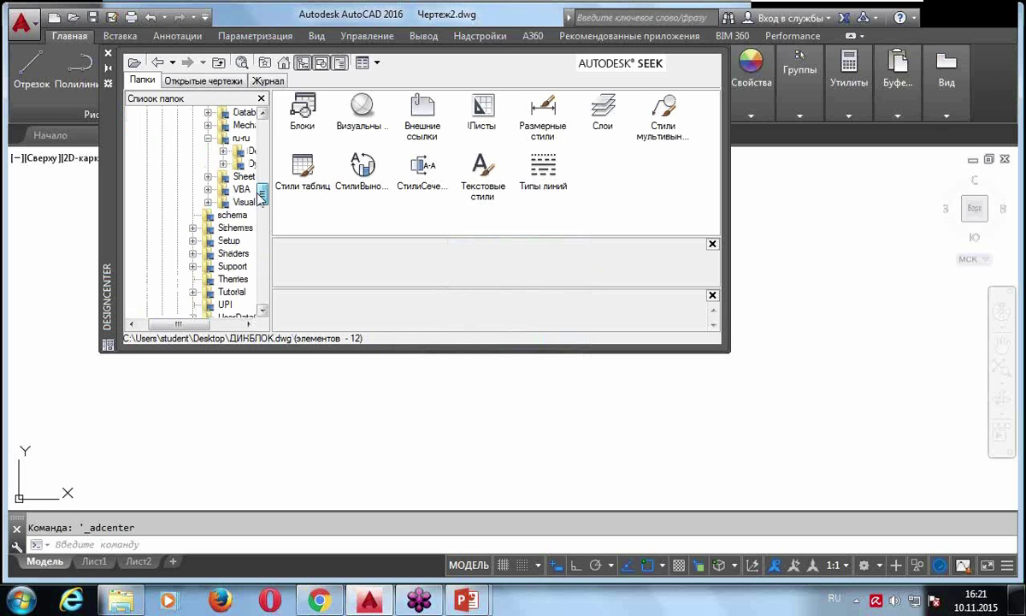
Look through the Вебинар 1011-2015 and Группа2410 folders and Дверь.dwg, then return to Desktop
click(162, 112)
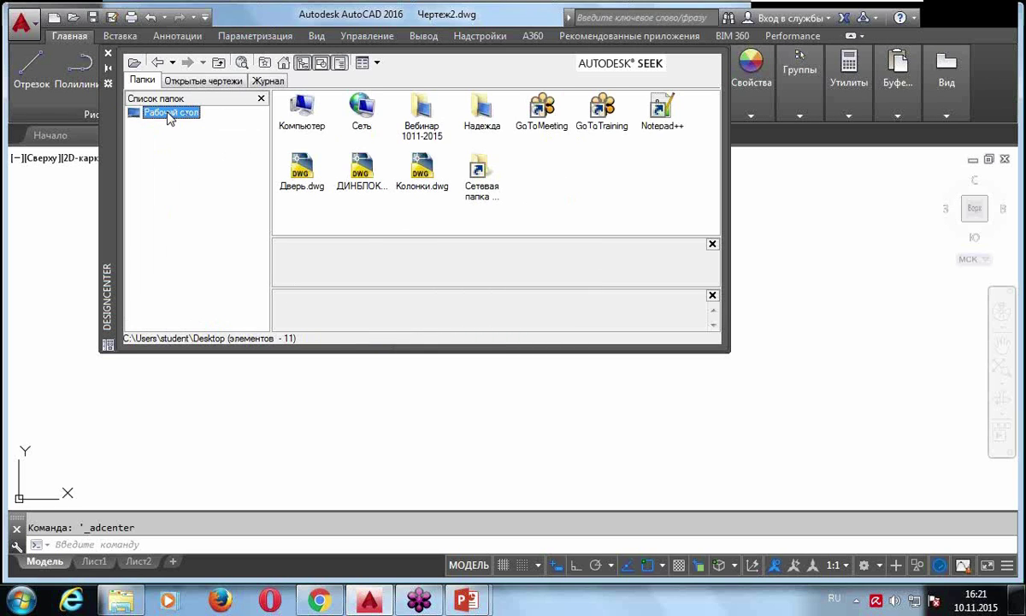
click(368, 175)
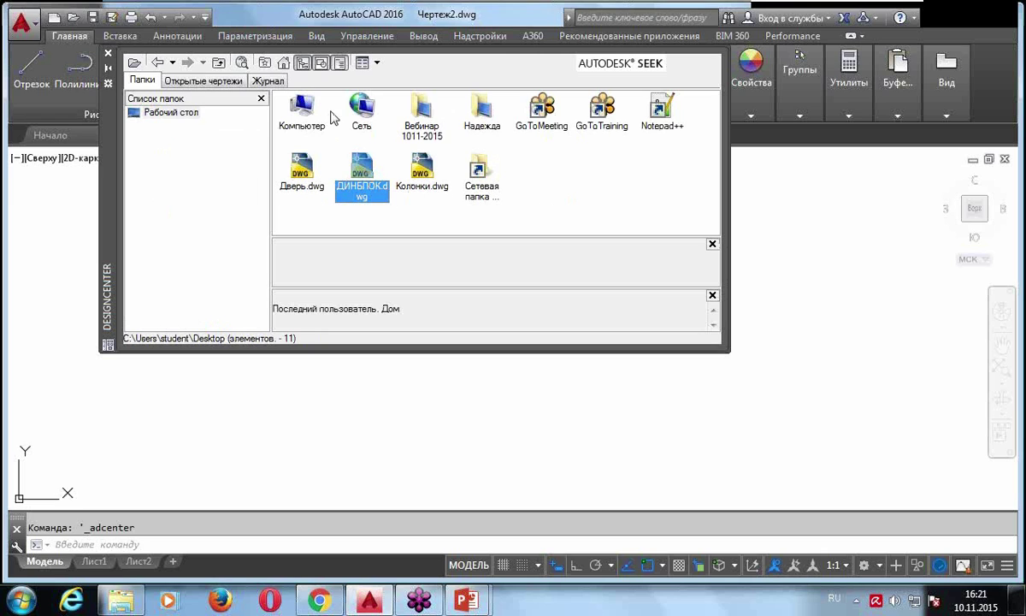
double_click(419, 118)
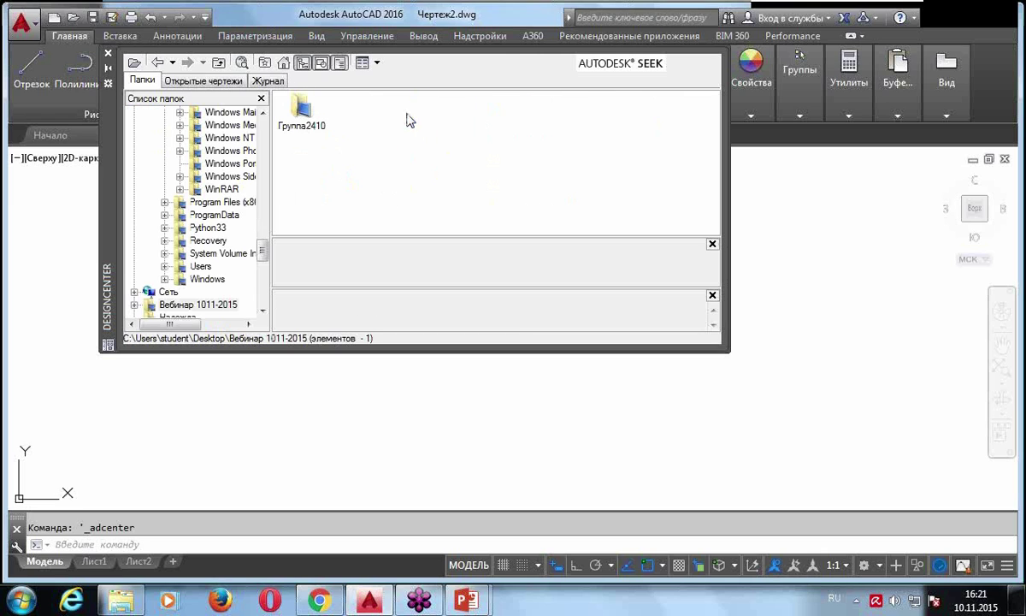
double_click(299, 109)
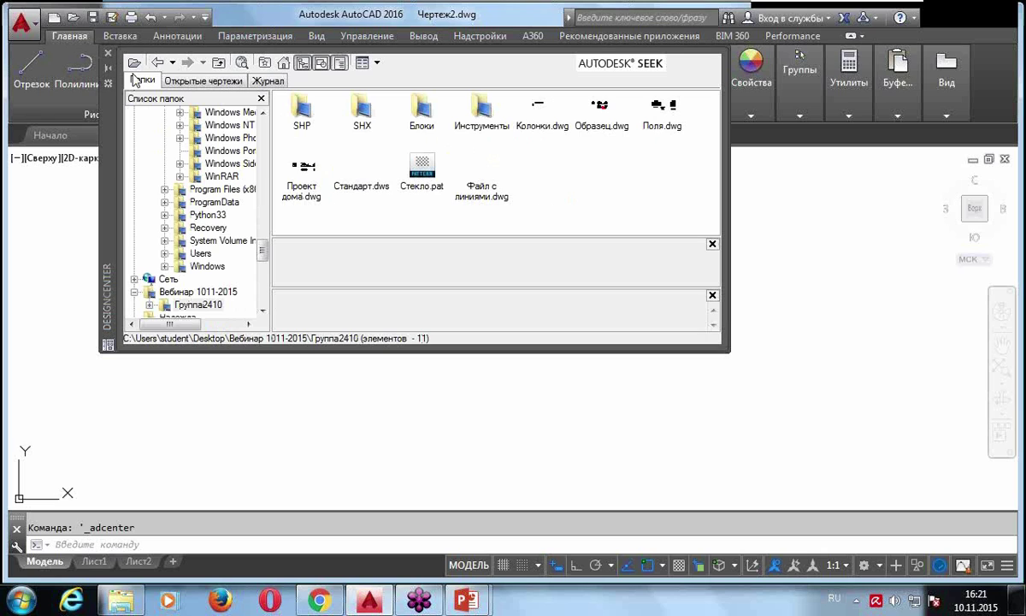
click(158, 62)
click(158, 61)
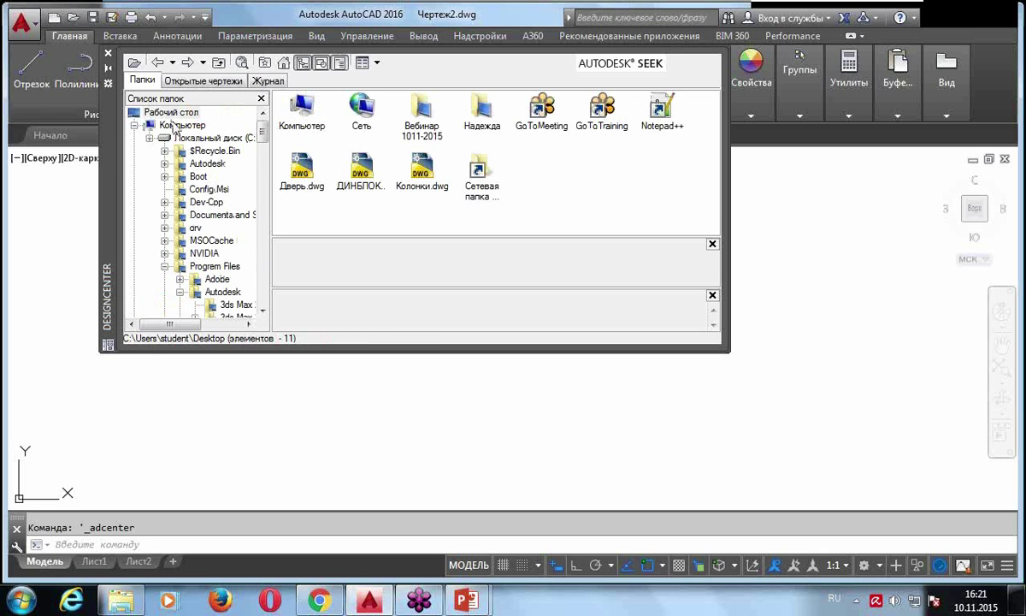
double_click(313, 175)
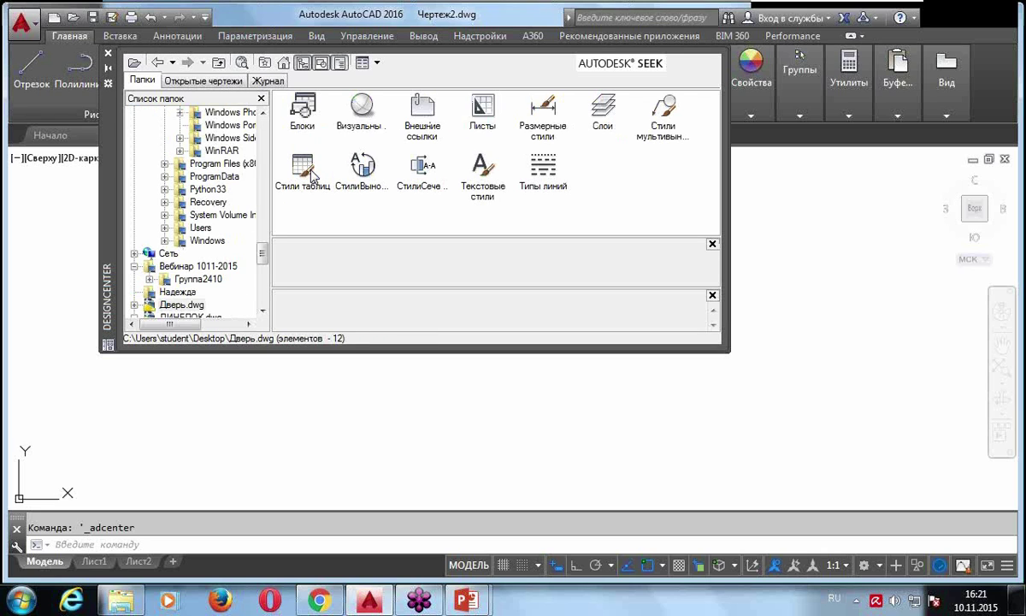
click(157, 62)
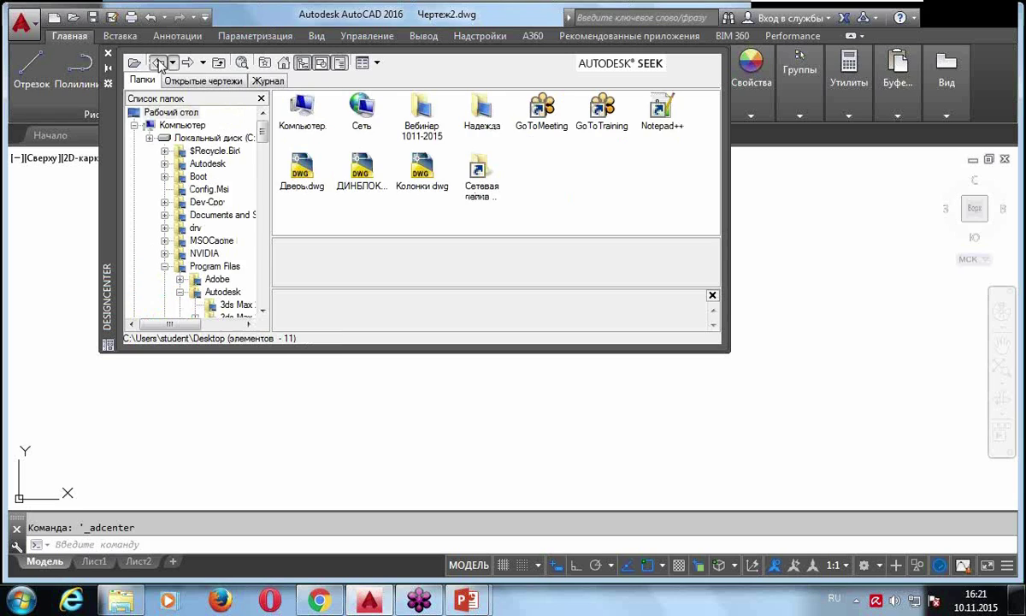
Drag the Дверь block from ДИНБЛОК.dwg's Блоки into the drawing near bottom centre, then close DesignCenter
double_click(366, 169)
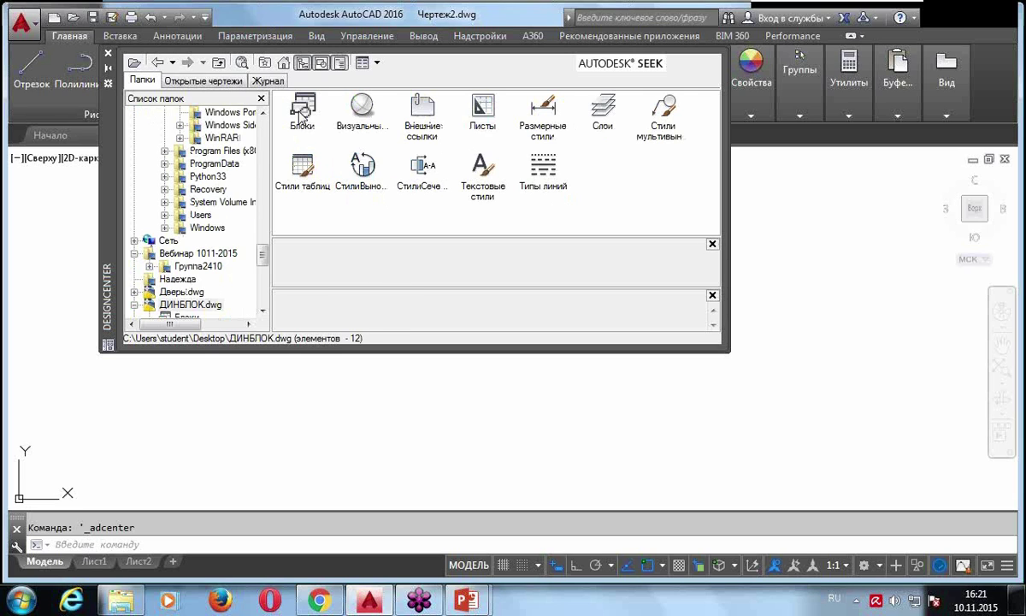
double_click(291, 109)
drag(362, 107, 561, 459)
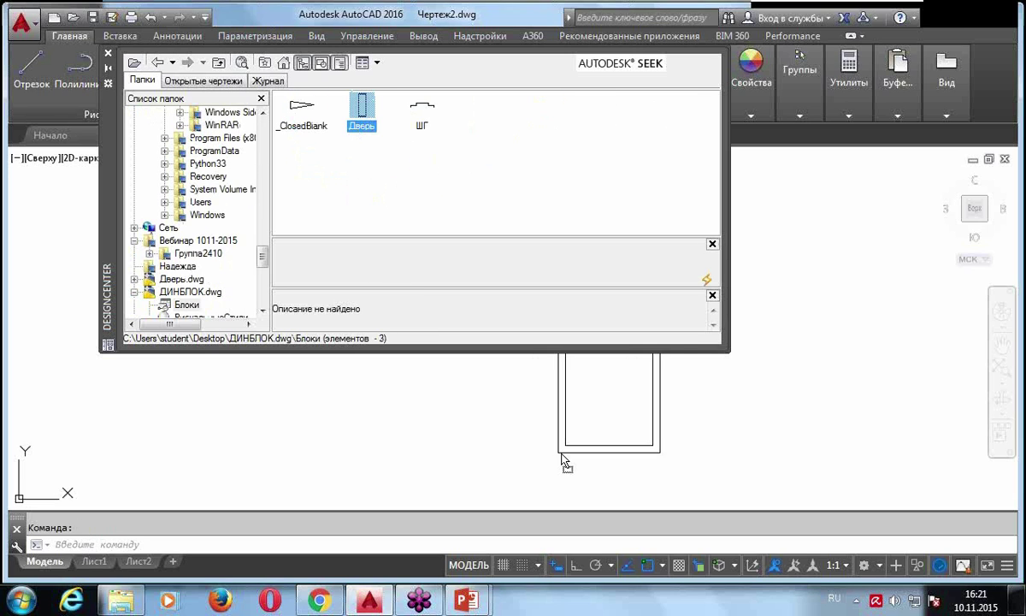
drag(562, 458, 551, 473)
click(558, 366)
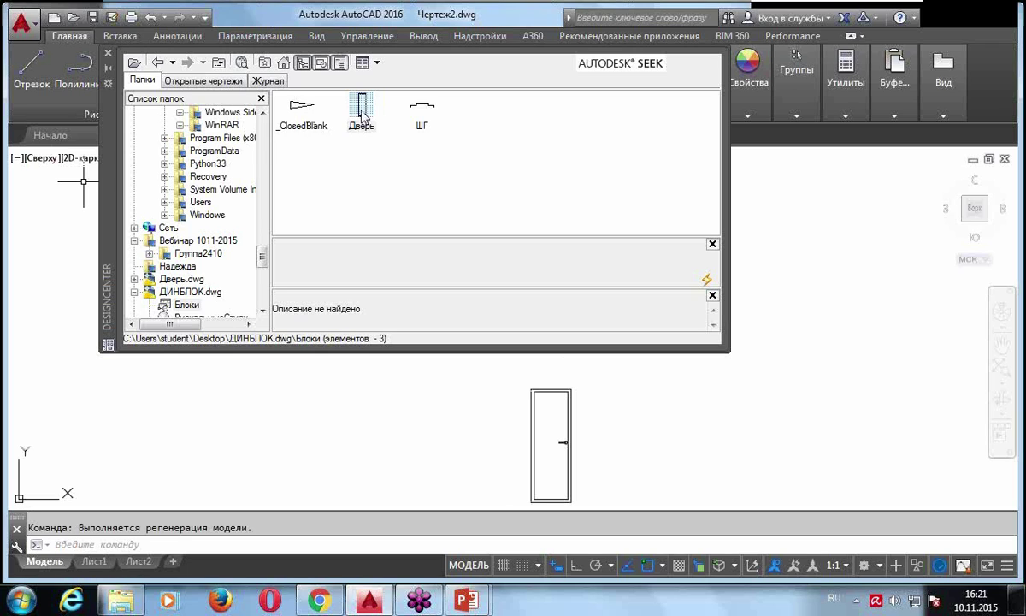
click(108, 56)
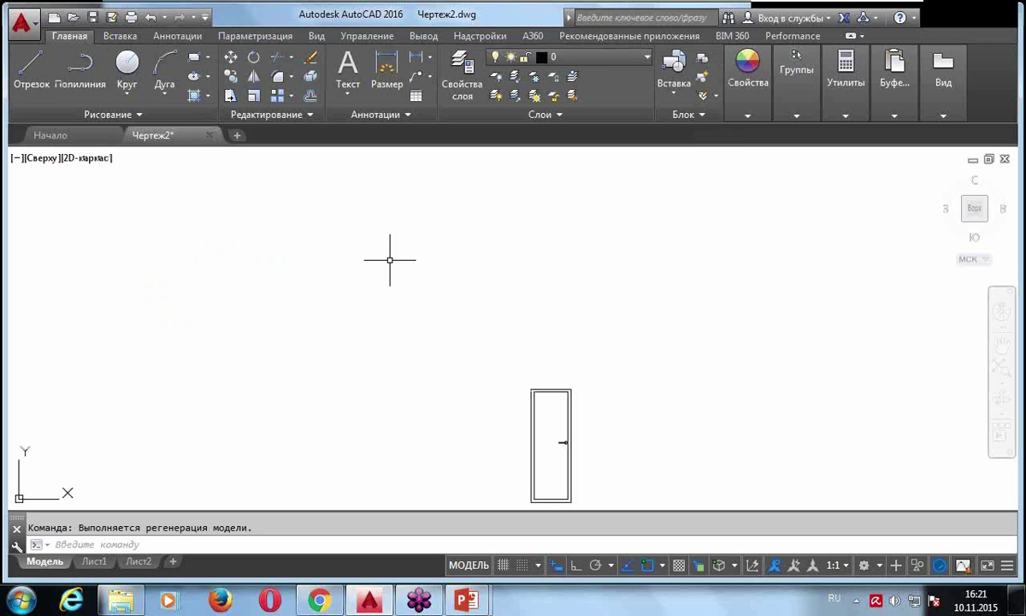